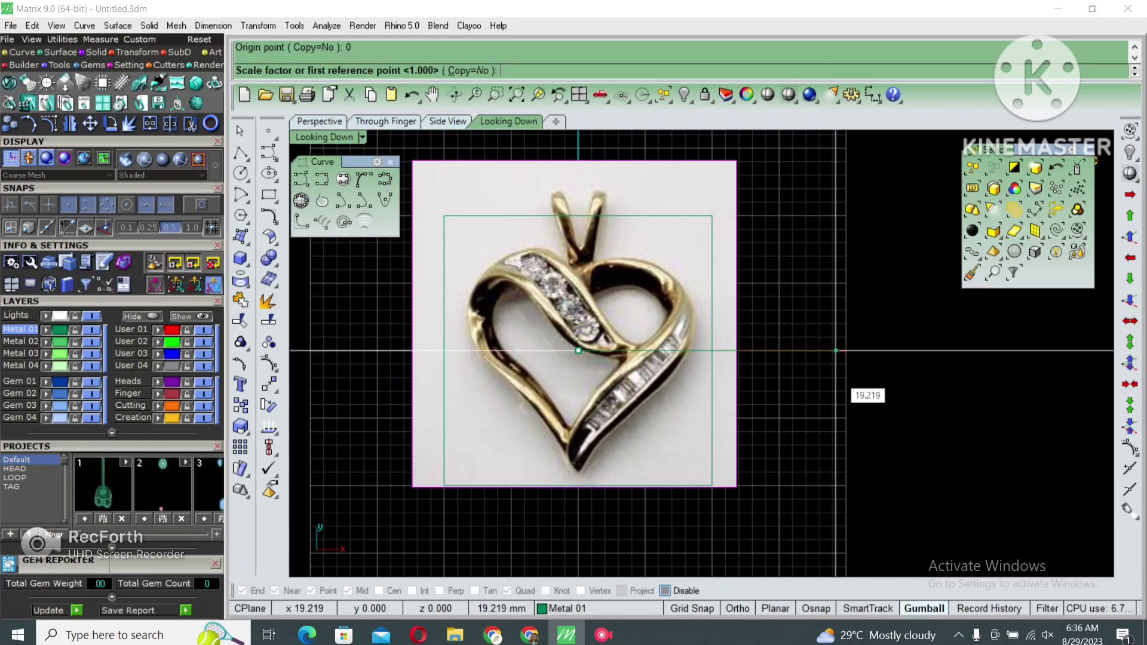
Enlarge the pendant reference photo with Scale2D and move it into its new position
left_click(841, 350, "shift")
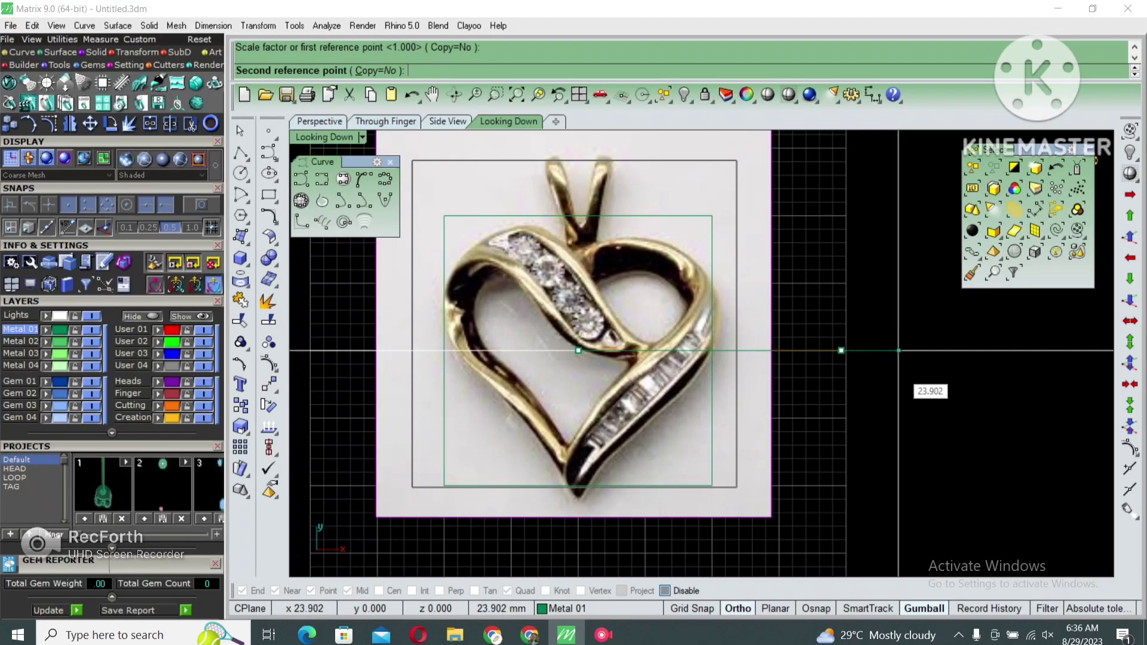
left_click(907, 350, "shift")
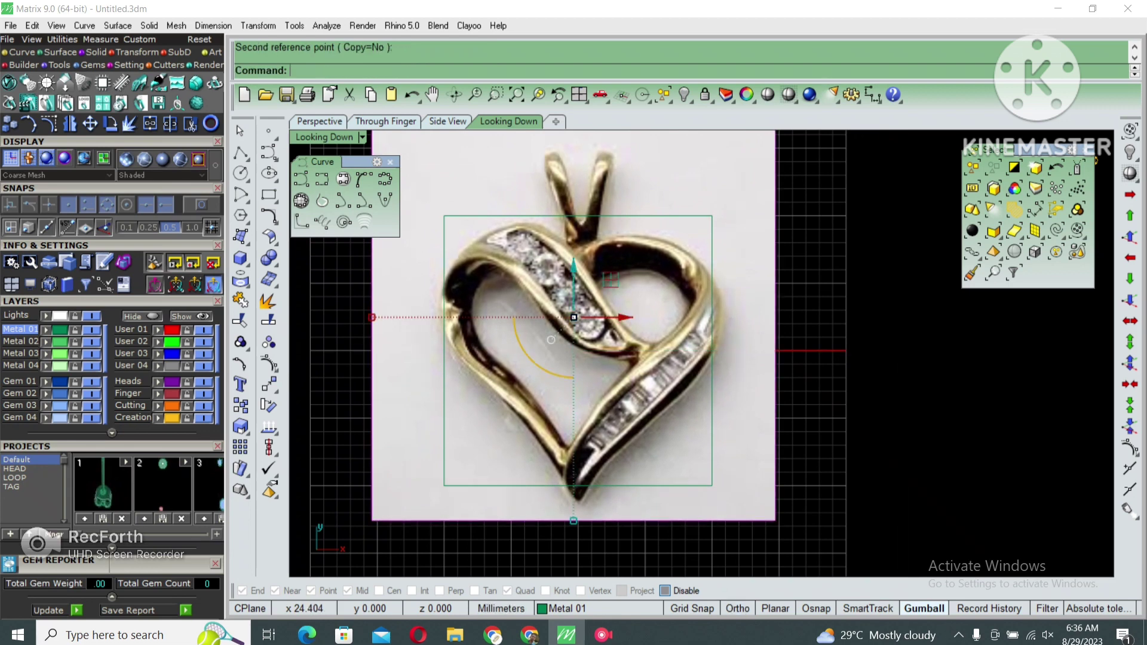
type("m")
key("Return")
left_click(879, 368)
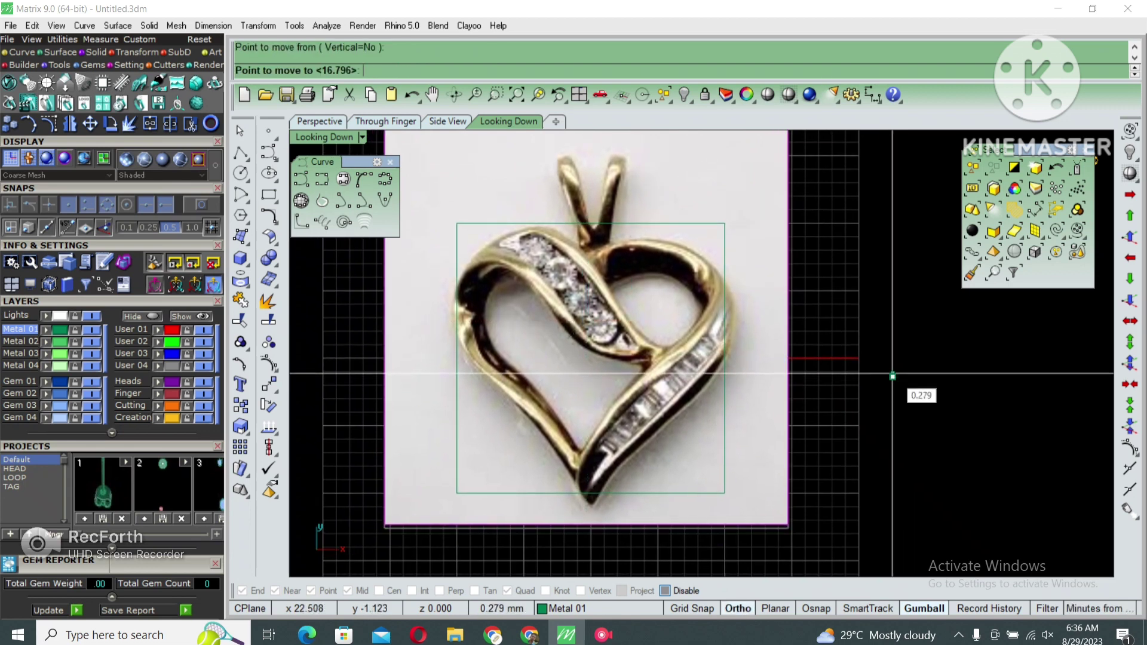
left_click(893, 376, "shift")
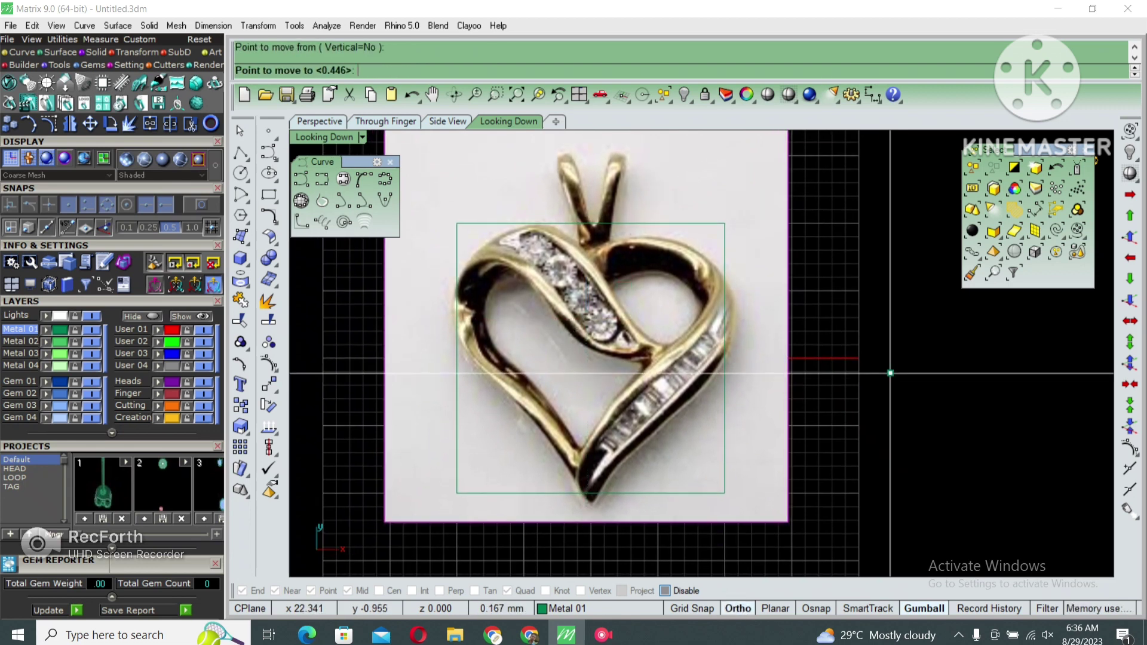
Delete the rectangle outline around the photo and re-centre the view on the pendant
scroll(662, 410, "down", 2)
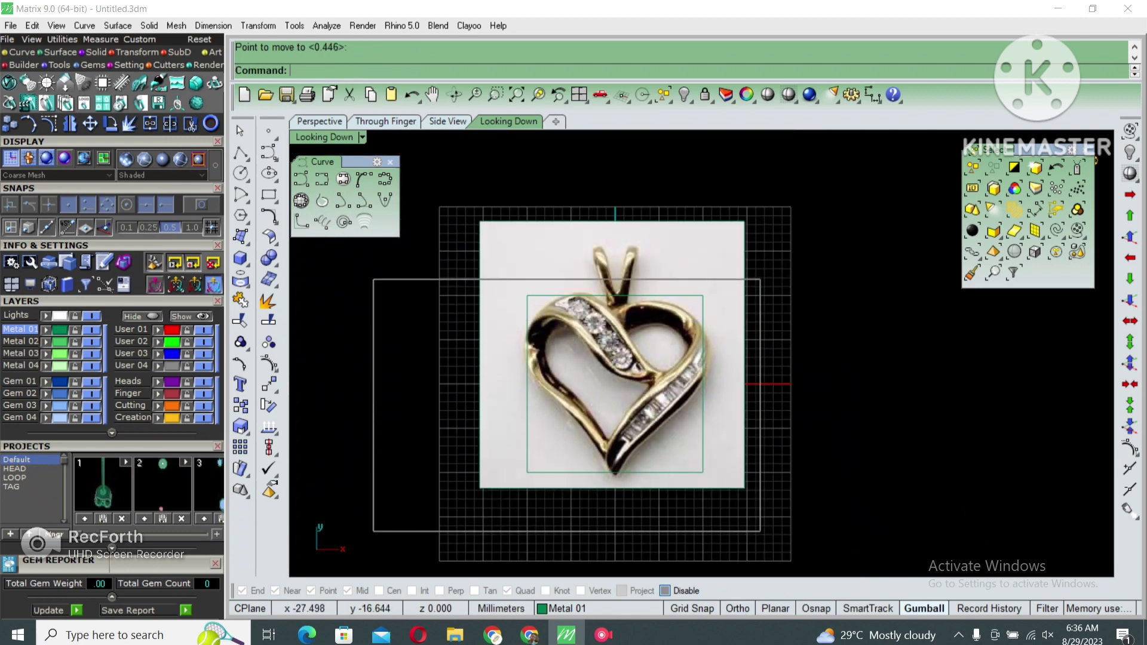
key("Delete")
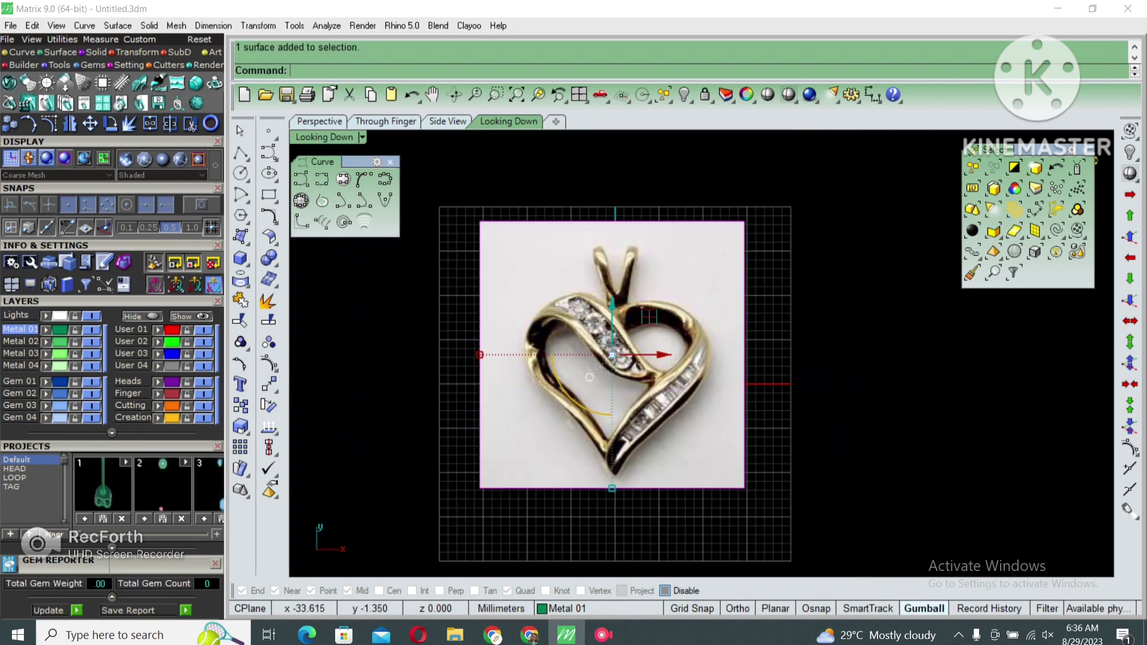
right_click_drag(589, 377, 575, 327)
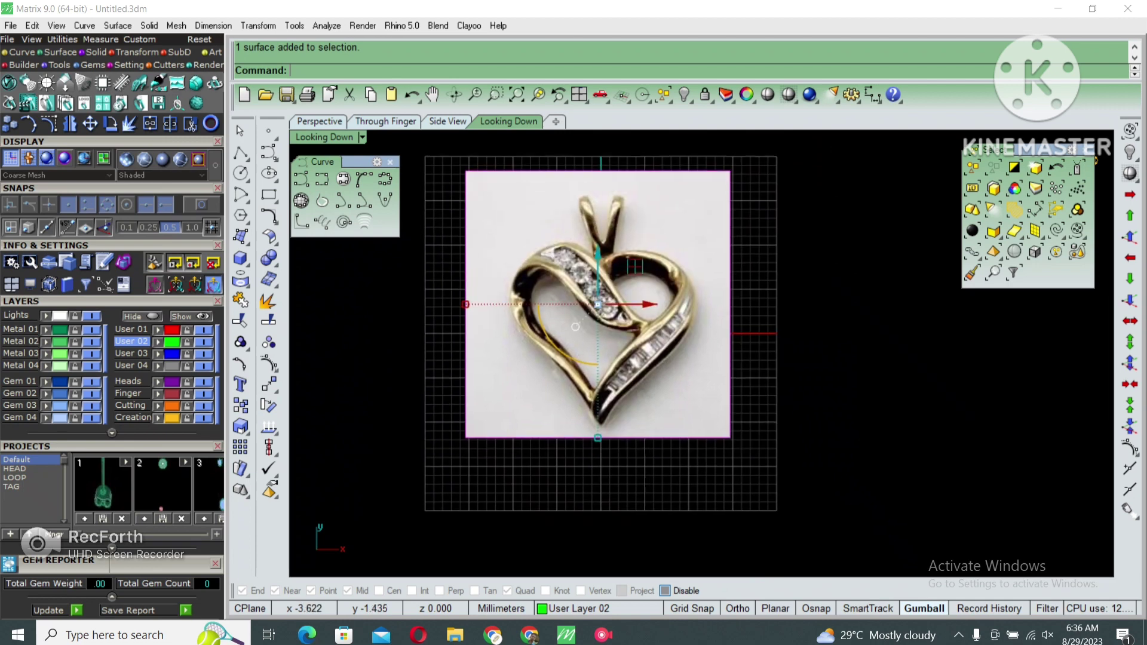
Begin an interpolated curve at the diamond band, tracing over the right lobe and down the right side
left_click(322, 178)
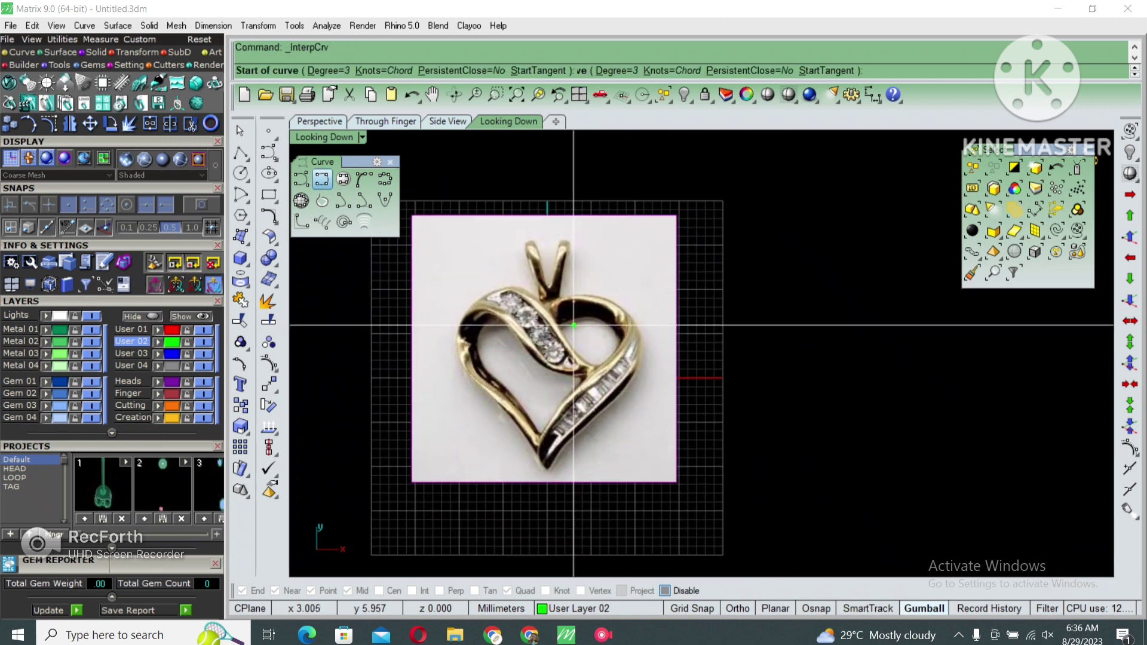
scroll(577, 380, "up", 4)
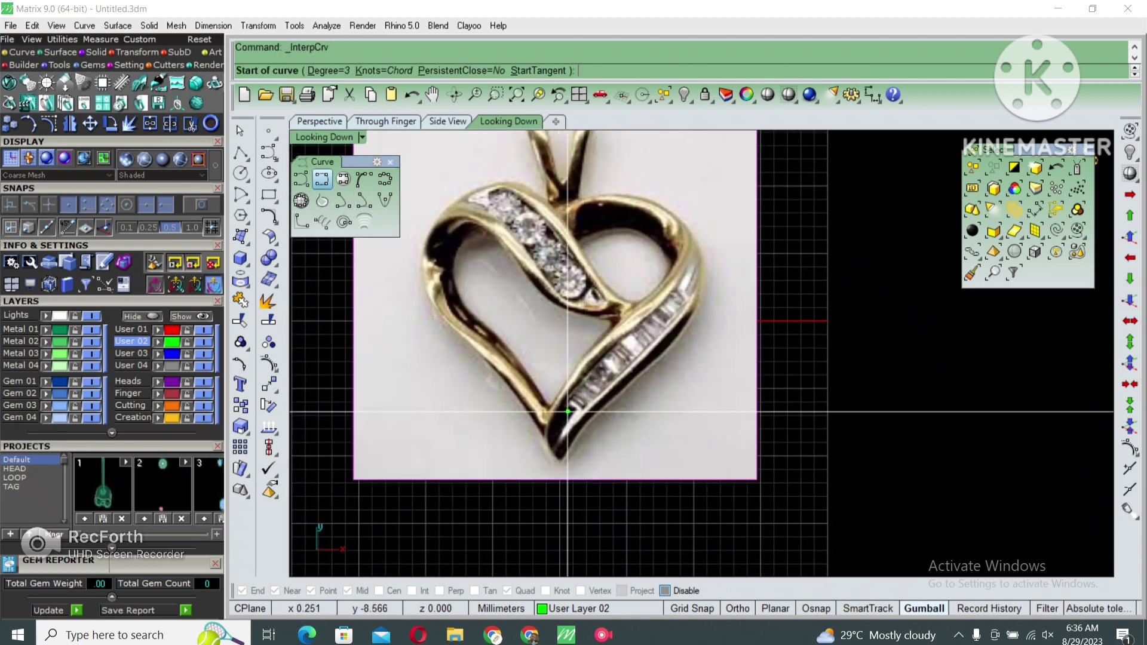
scroll(514, 366, "up", 2)
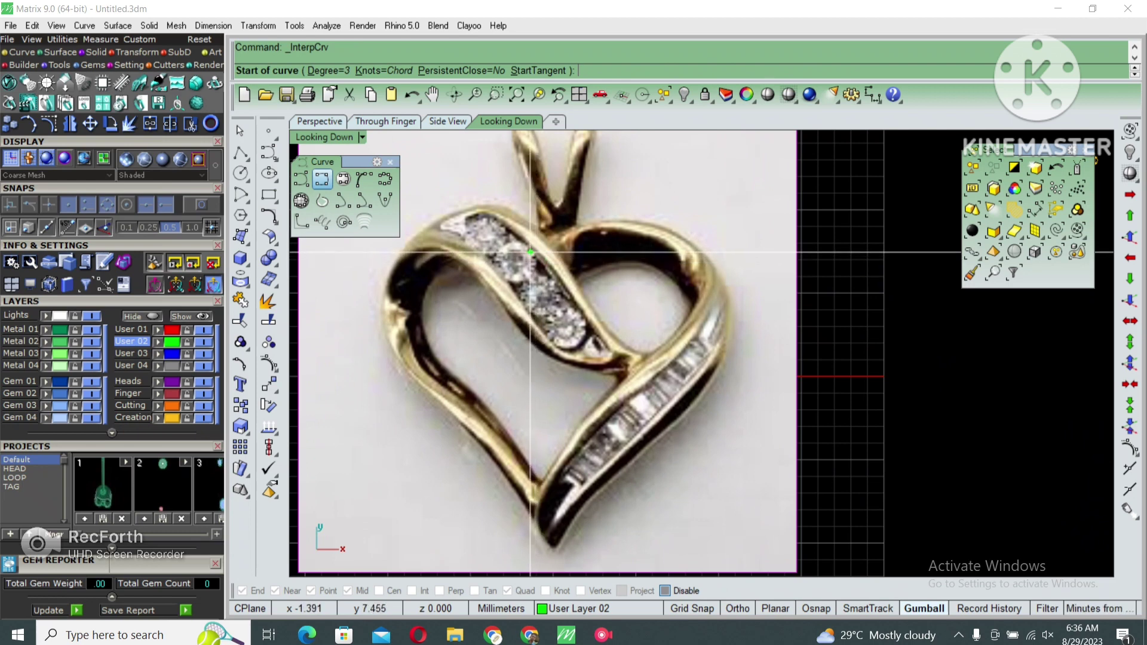
left_click(529, 251)
left_click(580, 223)
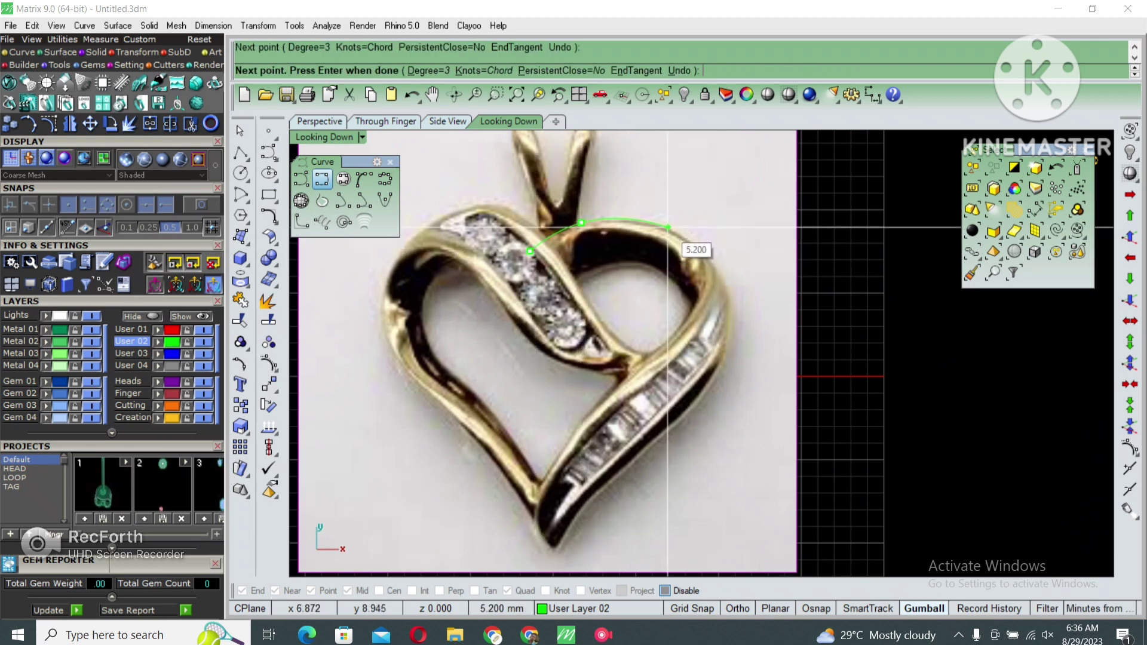
left_click(667, 227)
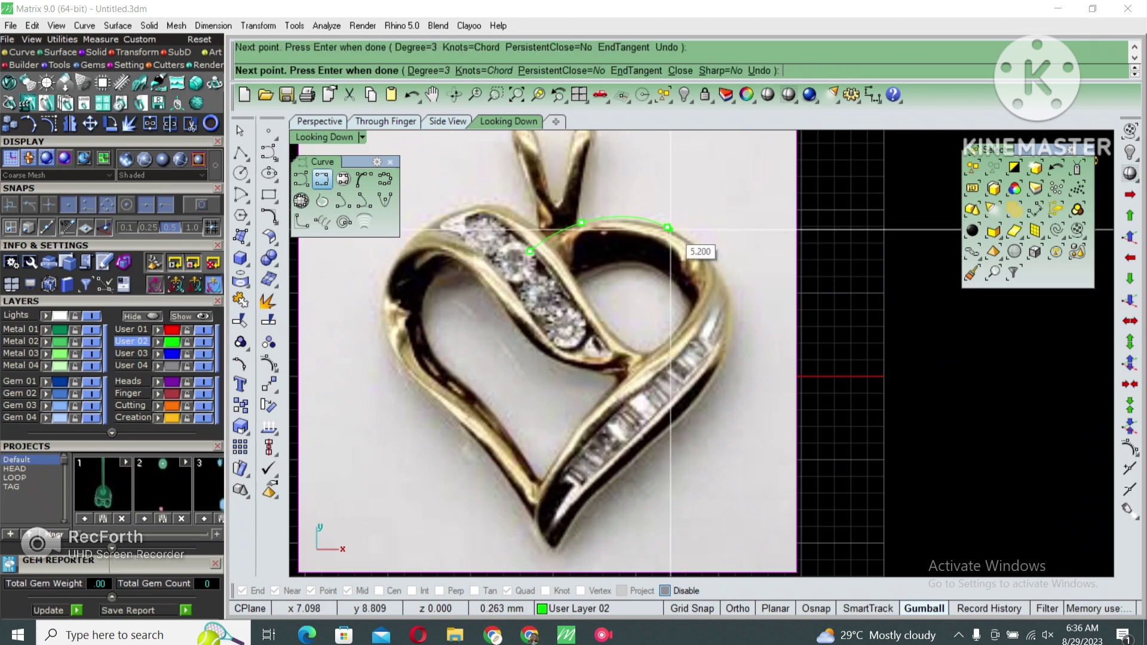
left_click(722, 272)
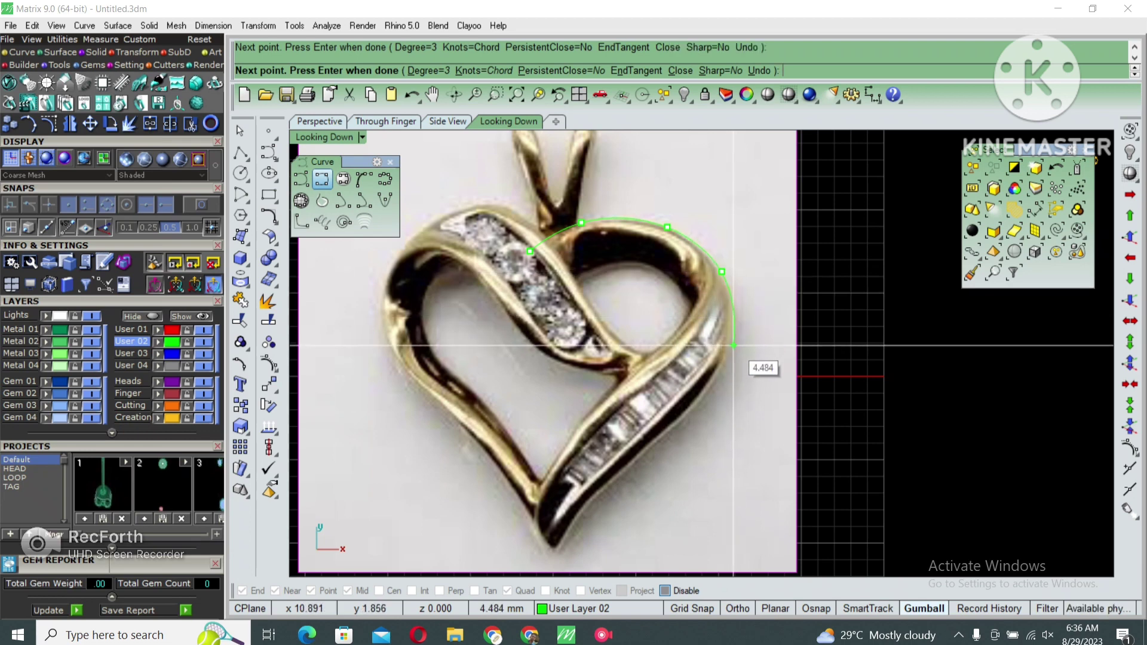
left_click(726, 349)
Continue the curve down to the bottom tip, finish it, and begin a second curve there
left_click(684, 413)
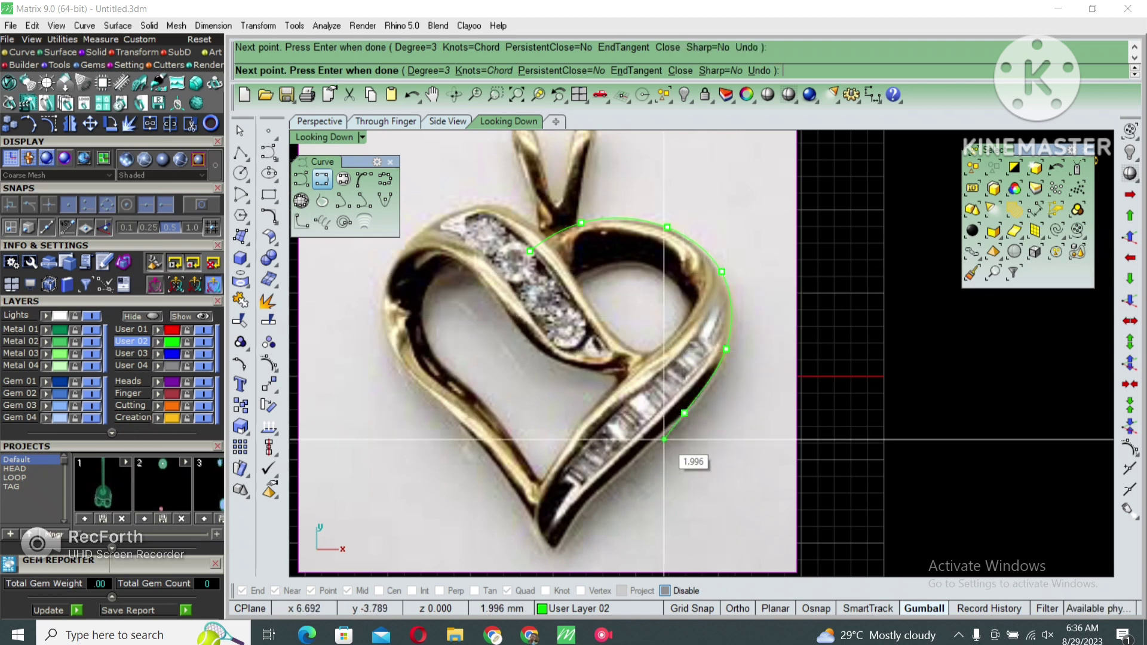
right_click_drag(638, 460, 674, 373)
left_click(668, 377)
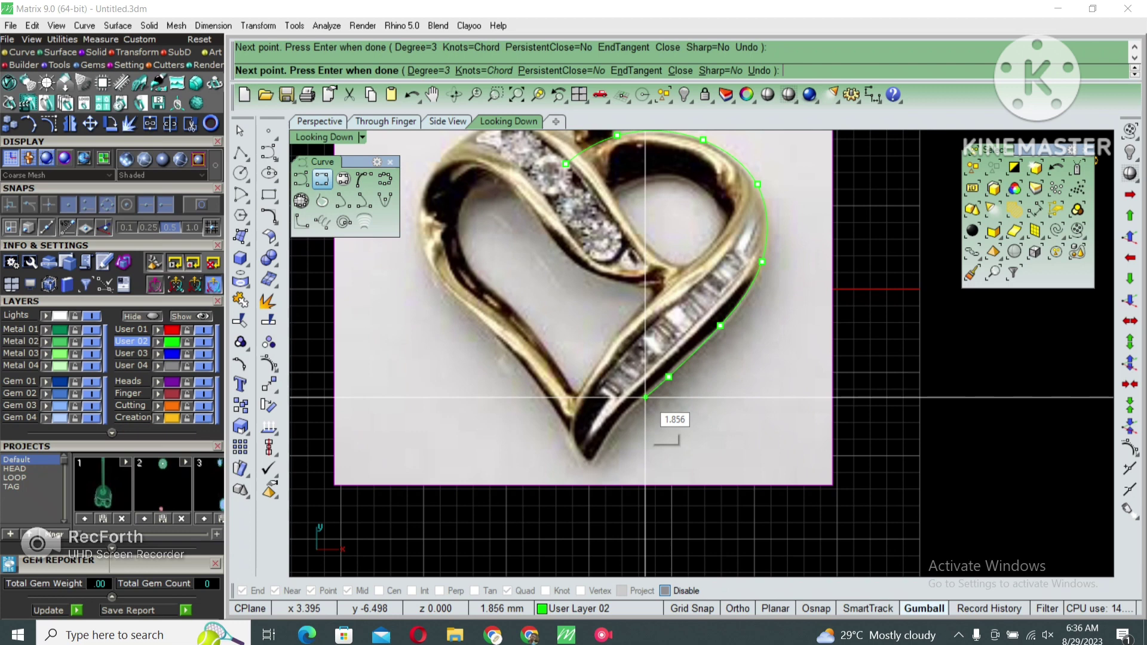
left_click(613, 431)
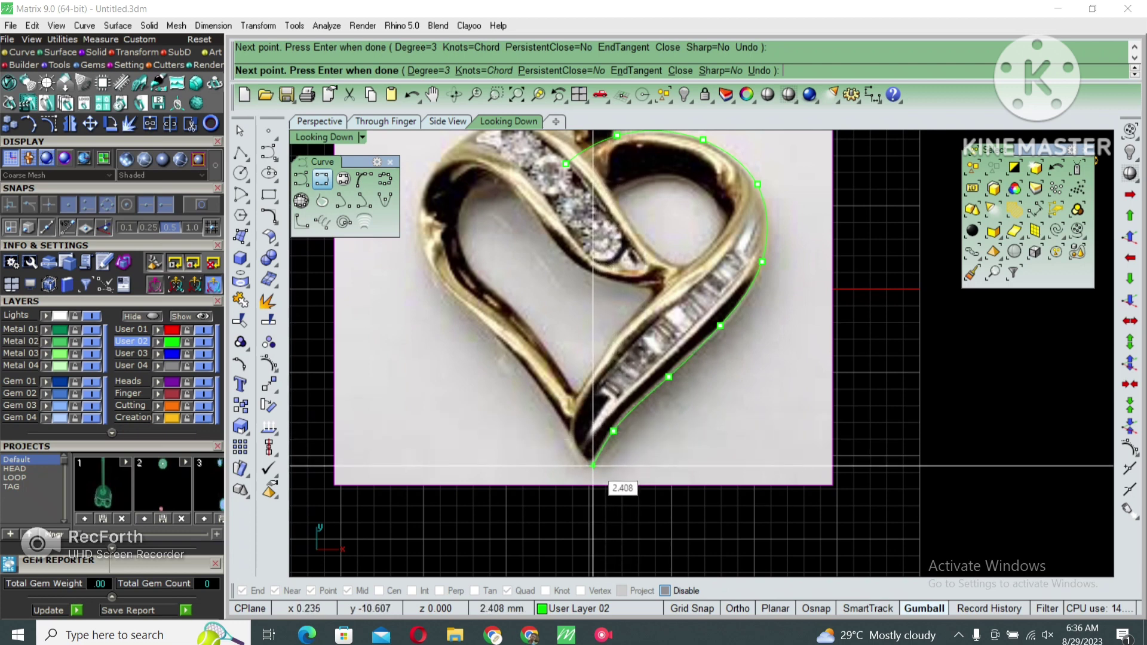
key("Return")
key("Return")
left_click(591, 466)
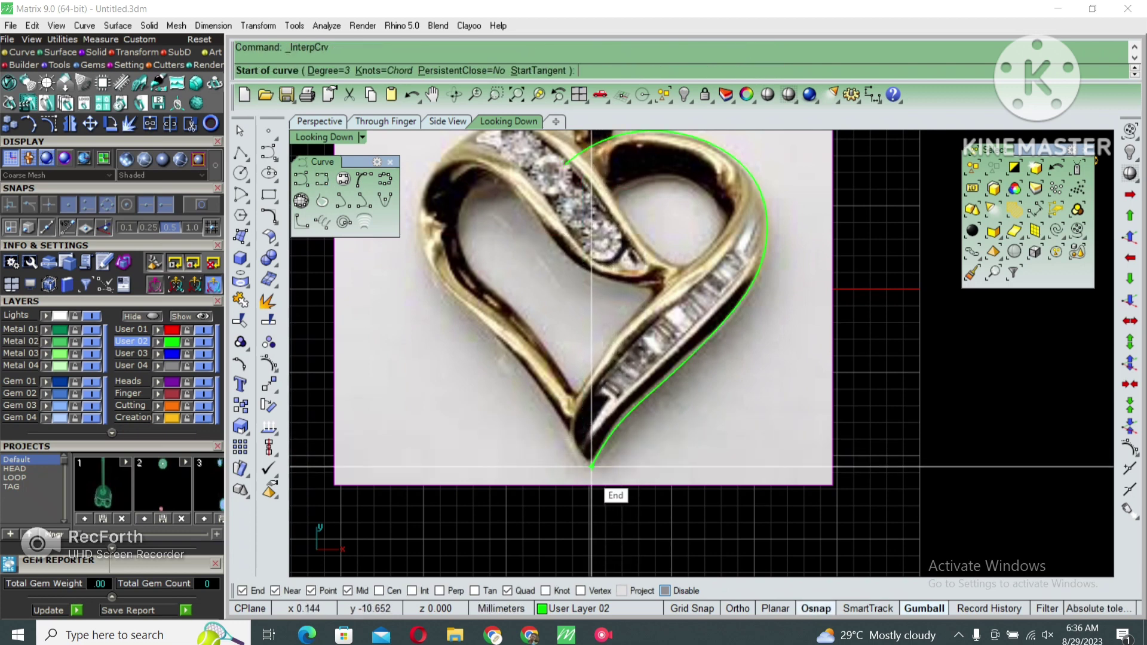
left_click(590, 465)
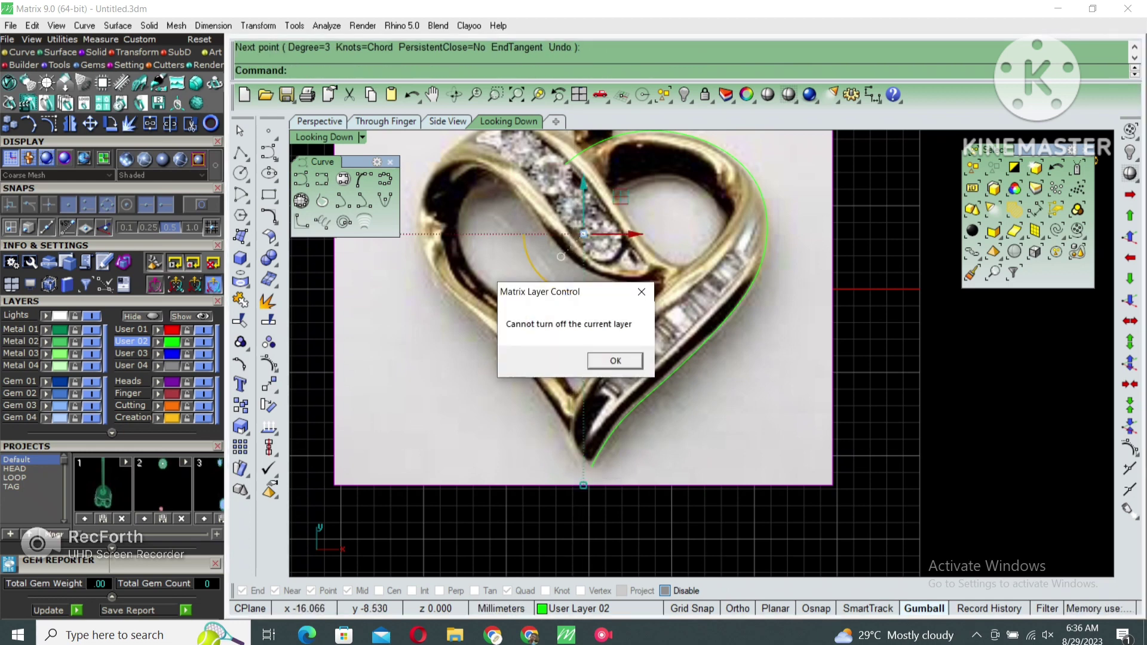
Hide the photo layer, show the curve's control points, and move the top point down
key("Return")
scroll(443, 505, "down", 2)
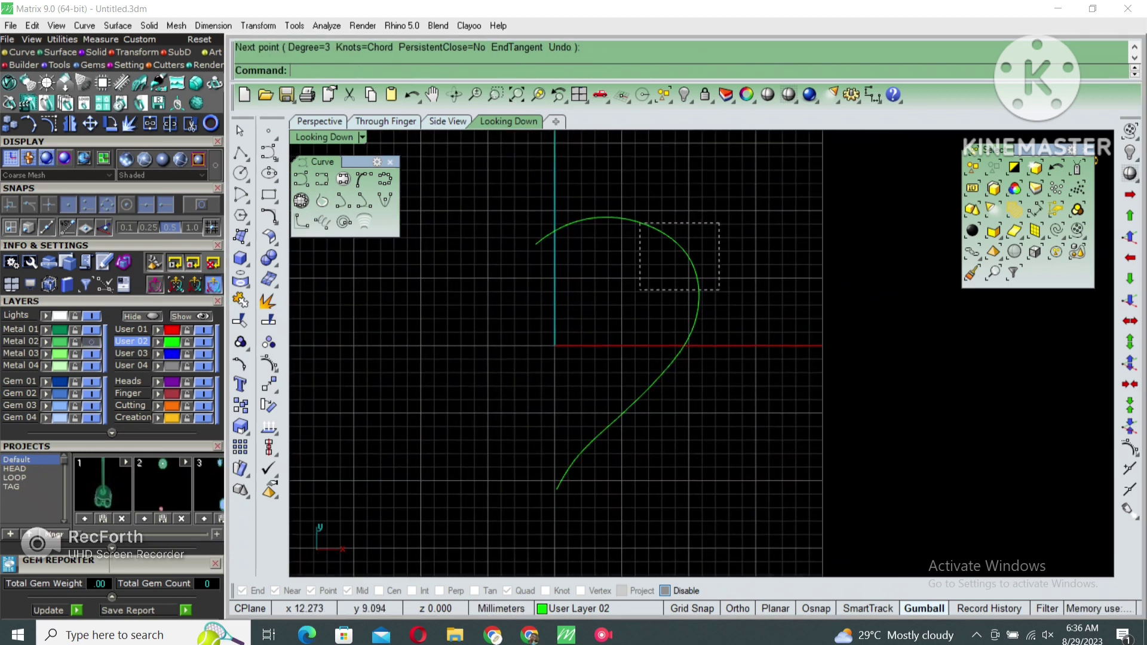
key("Return")
key("F10")
left_click_drag(612, 196, 668, 252)
scroll(668, 252, "up", 2)
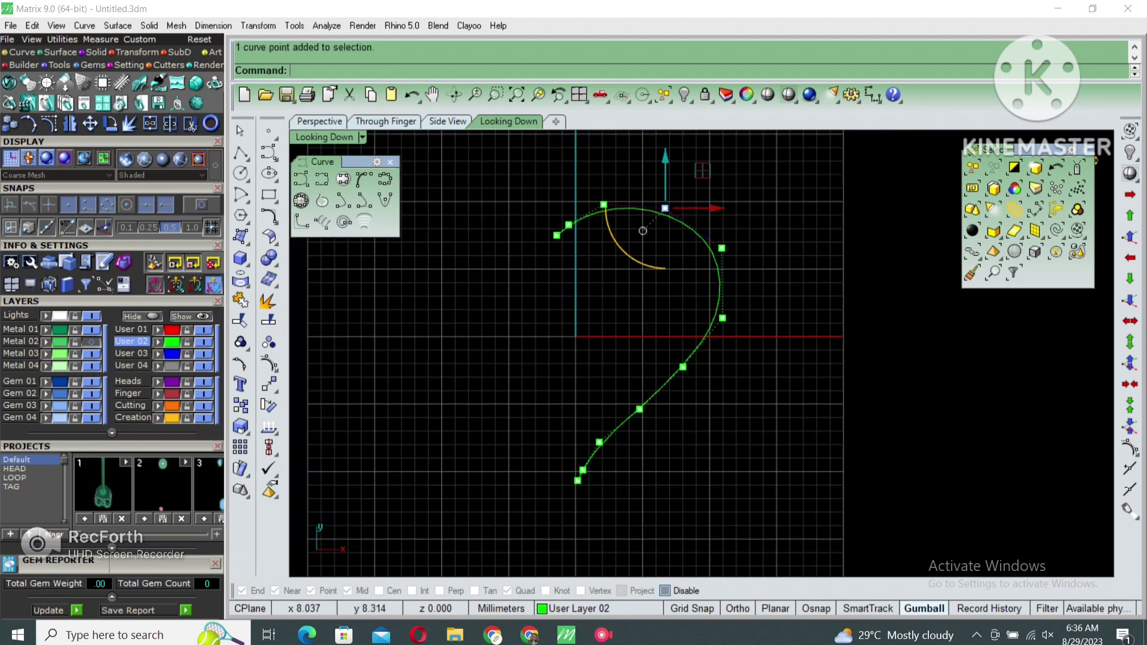
left_click(668, 180)
left_click(668, 265)
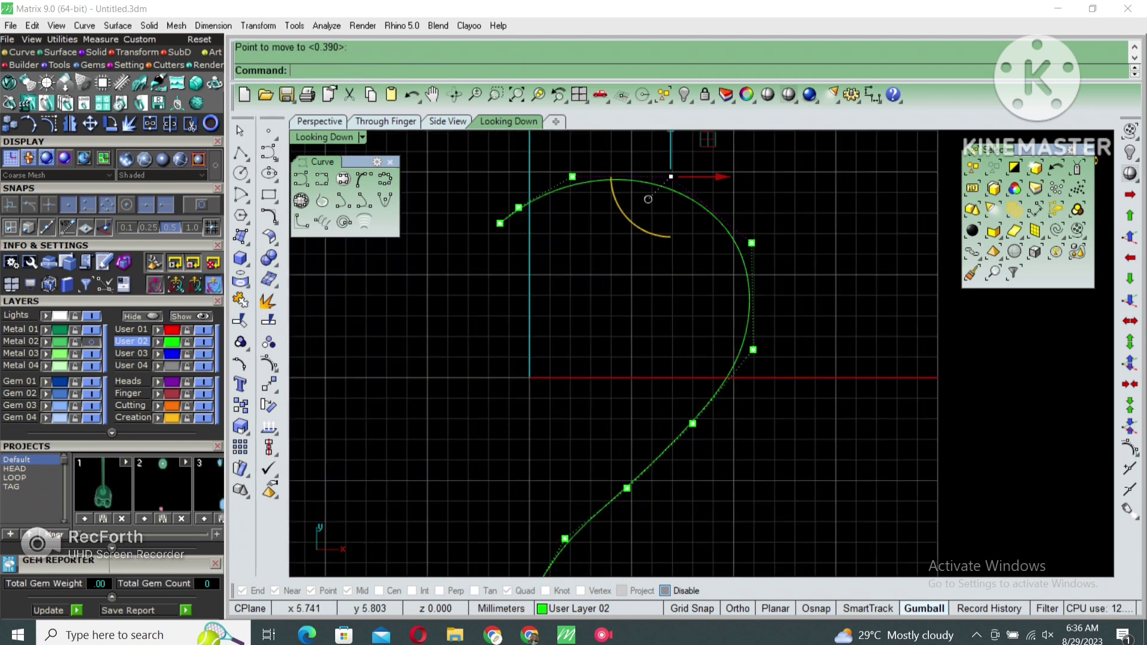
Move a lower control point outward to smooth the curve, then re-show the pendant photo
scroll(687, 189, "down", 1)
scroll(687, 188, "down", 1)
left_click_drag(631, 333, 668, 406)
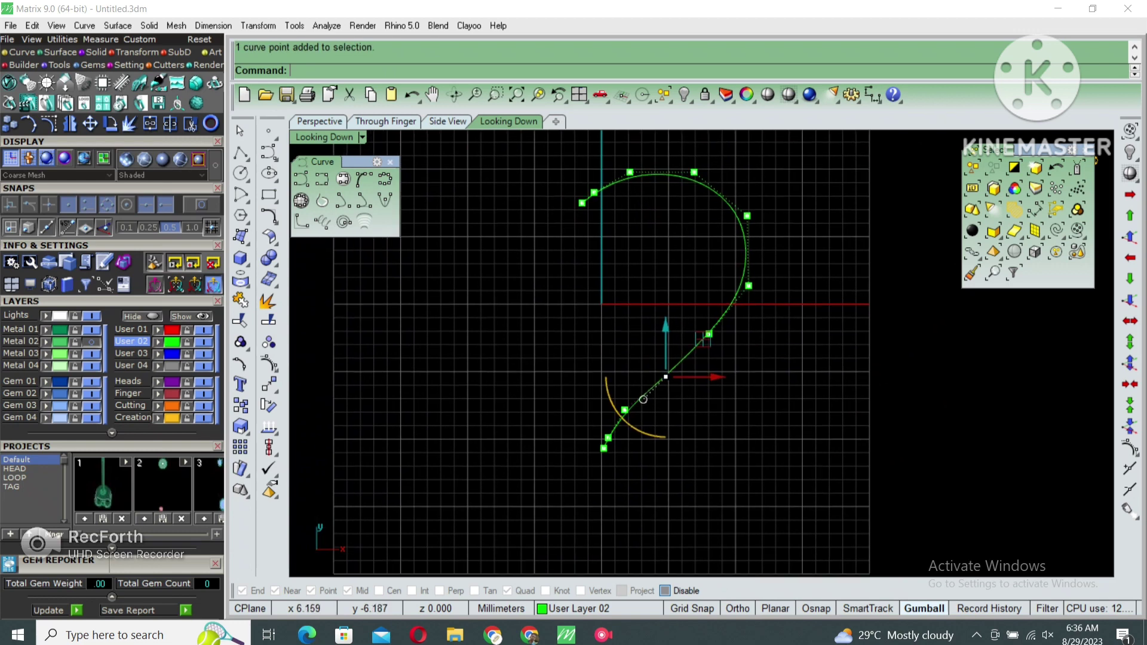
scroll(661, 376, "up", 1)
key("Return")
left_click(659, 374)
left_click(693, 388)
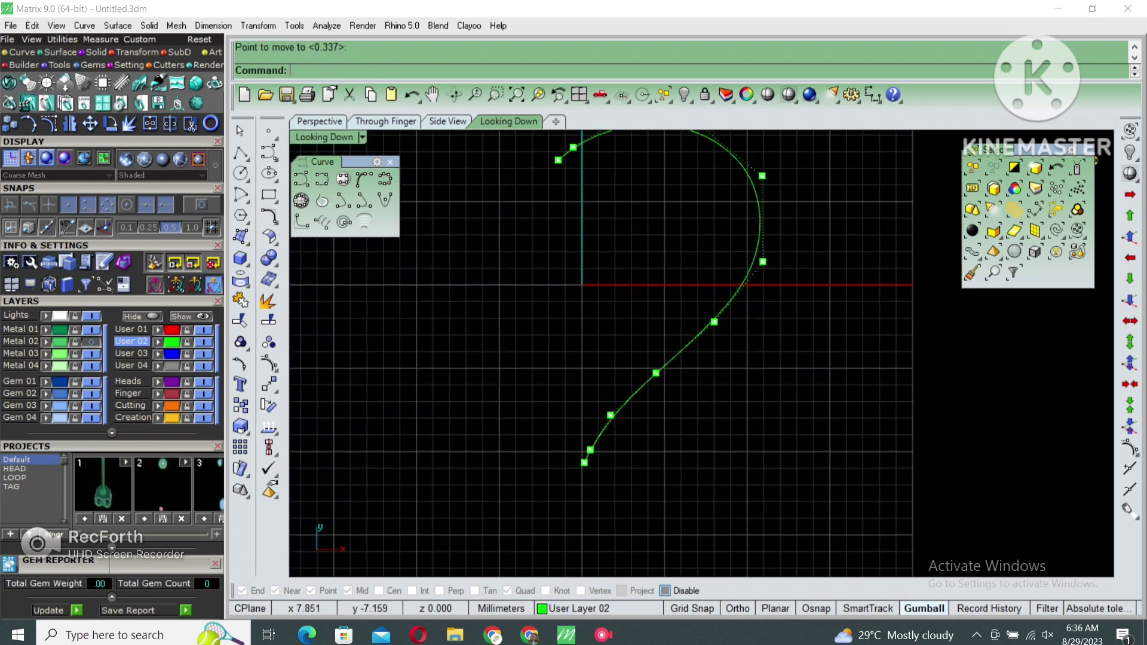
scroll(692, 388, "down", 1)
scroll(693, 387, "down", 1)
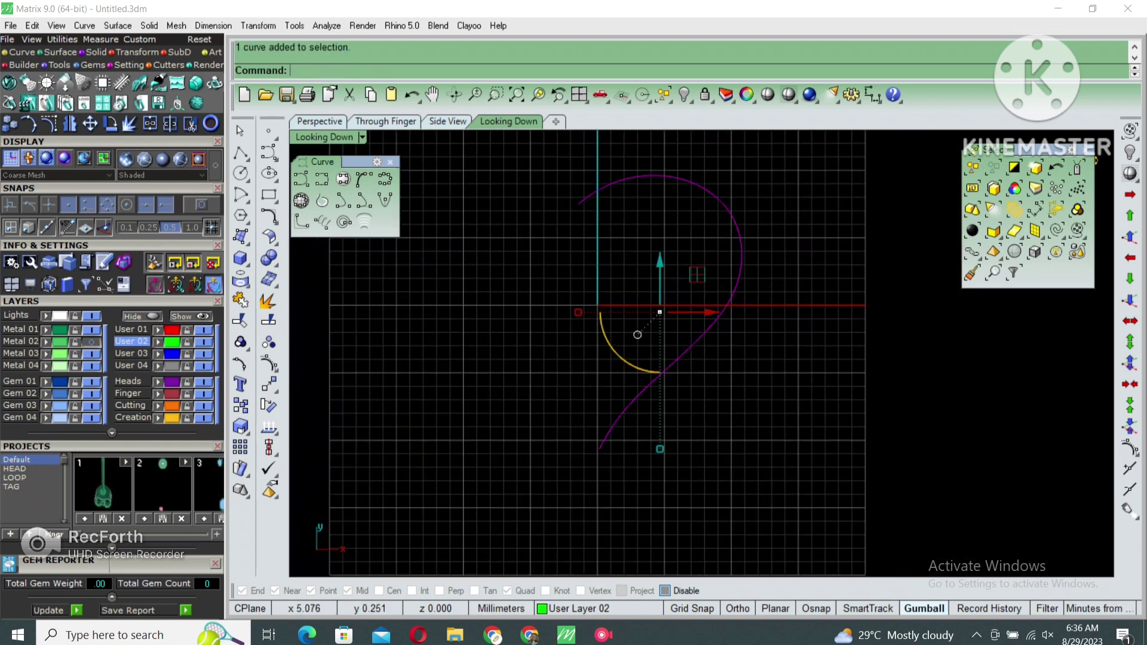
left_click(91, 341)
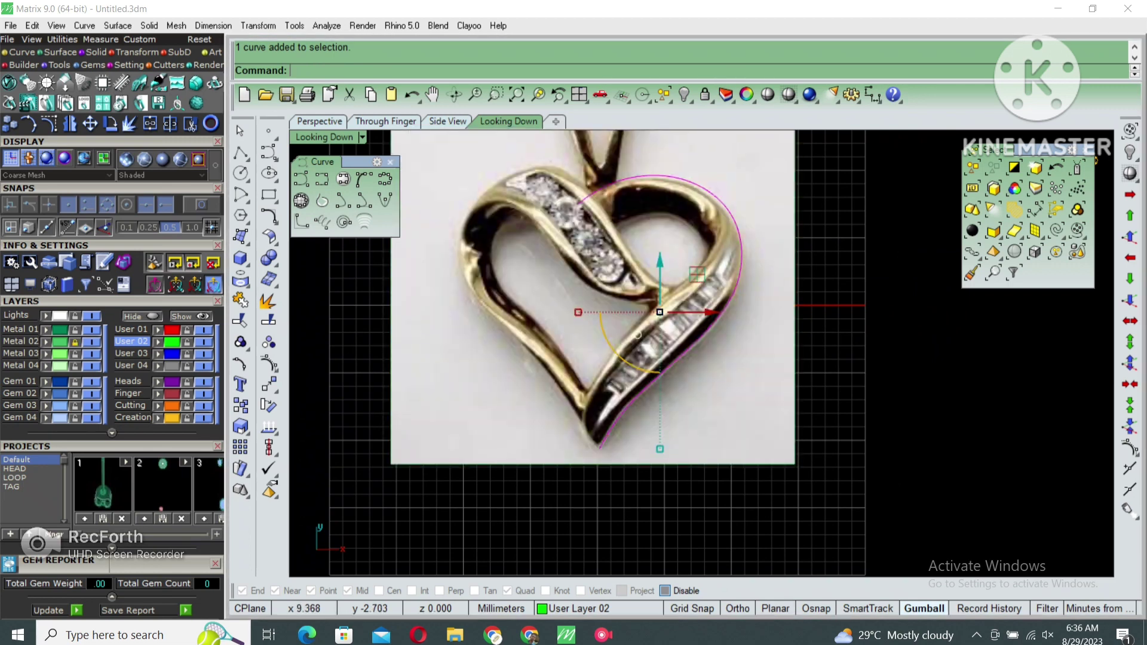
left_click(321, 179)
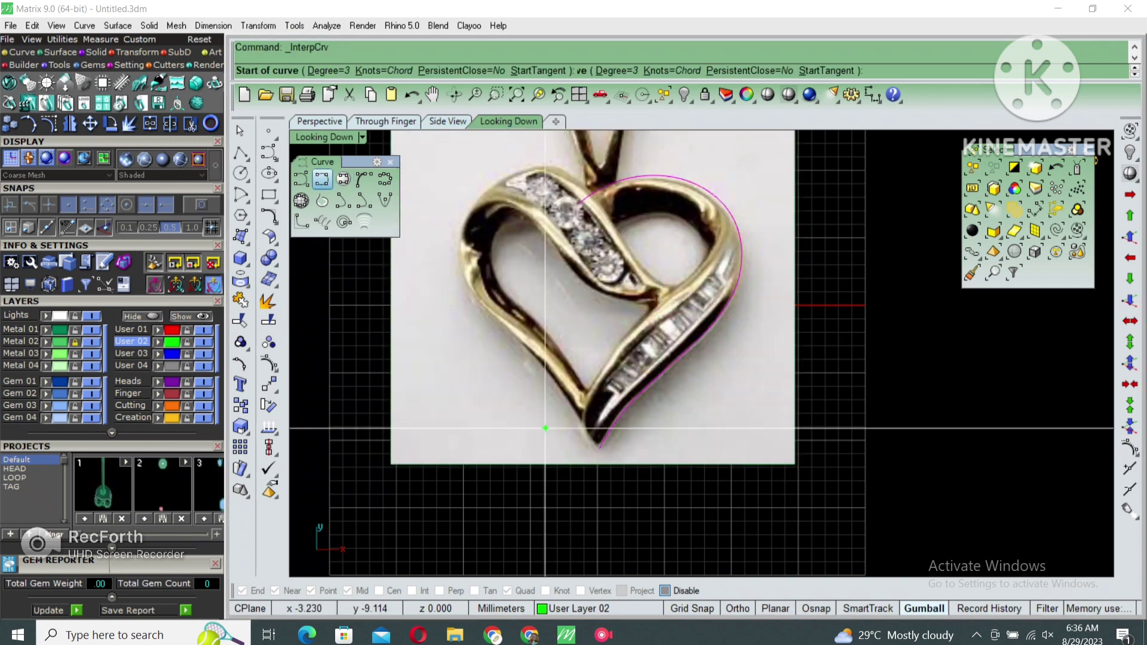
Start a curve at the heart's bottom tip and trace up the baguette band's inner edge
left_click(599, 448)
scroll(600, 449, "up", 1)
left_click(586, 436)
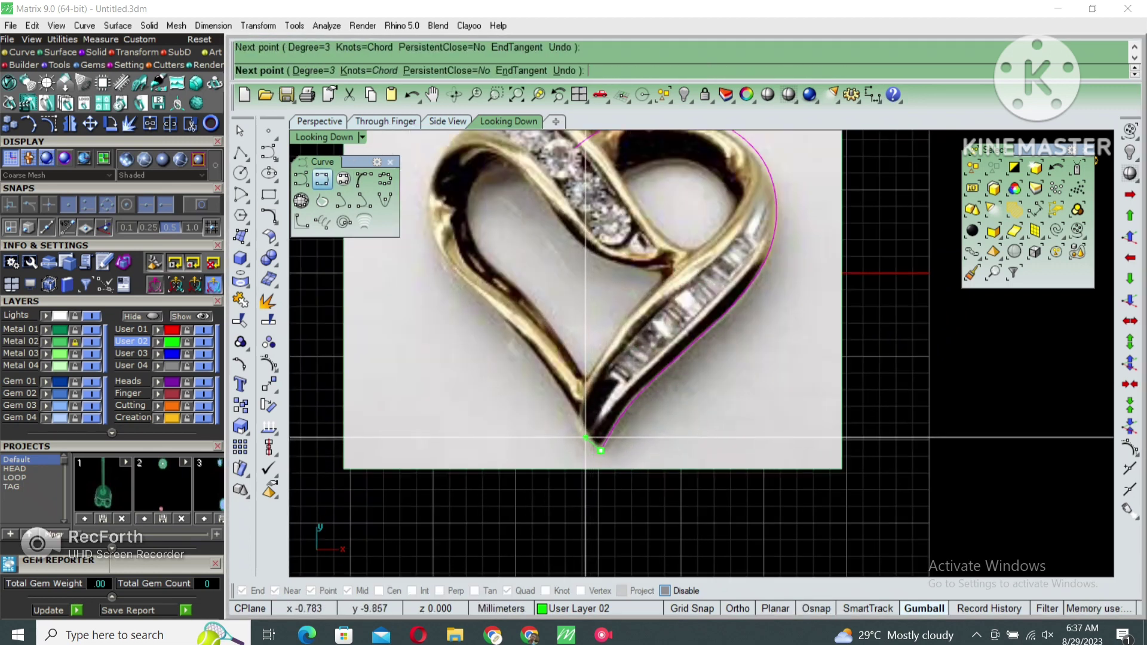
left_click(582, 391)
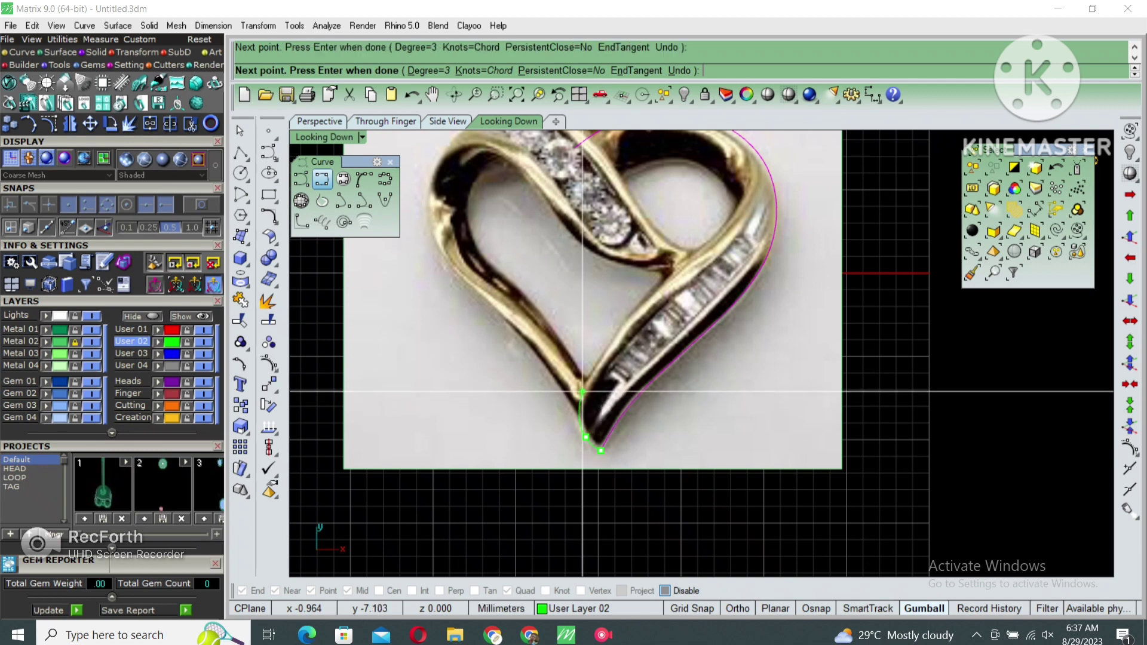
left_click(616, 332)
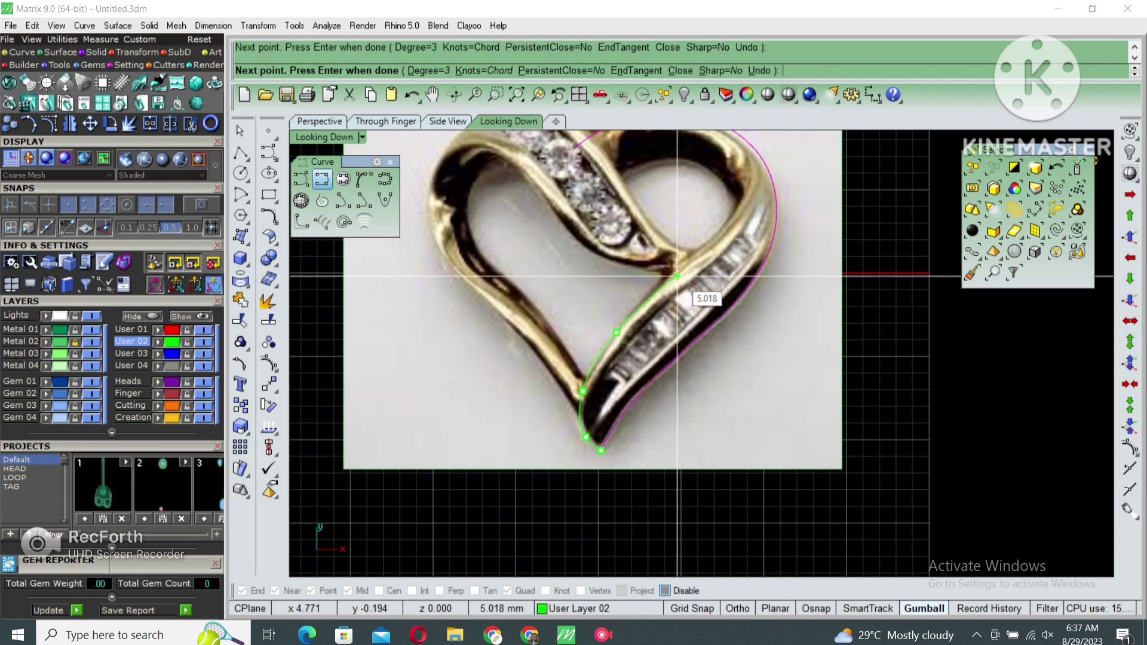
left_click(681, 269)
Continue the curve over the right lobe's top and close it at its start point
right_click_drag(723, 228, 677, 283)
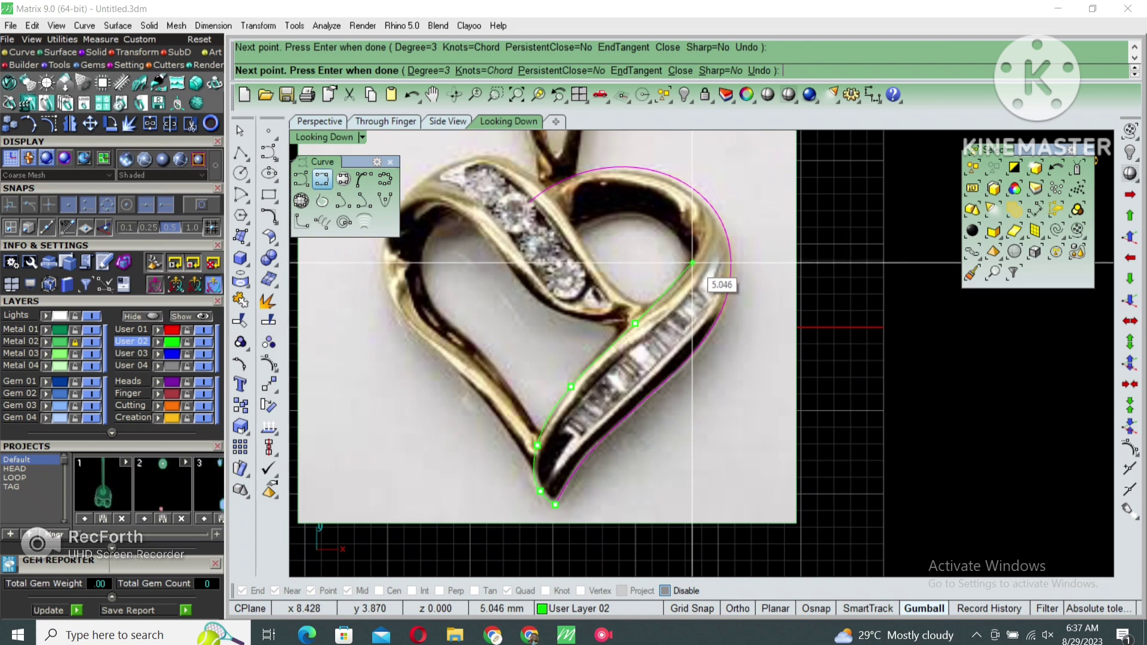
left_click(694, 264)
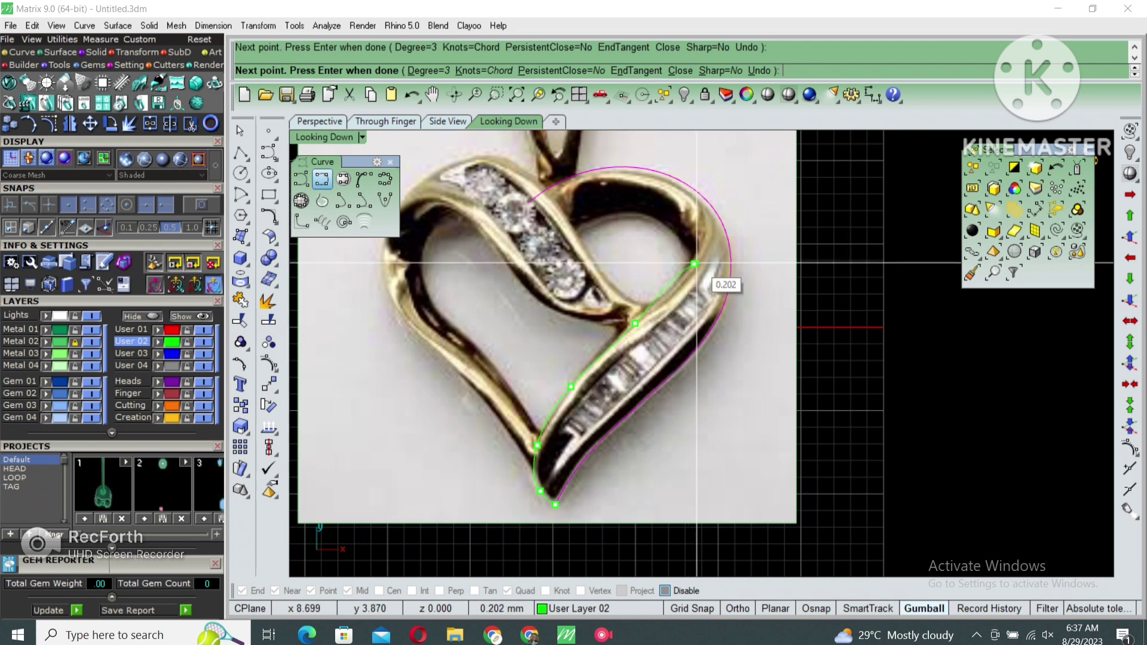
left_click(705, 213)
scroll(689, 183, "up", 3)
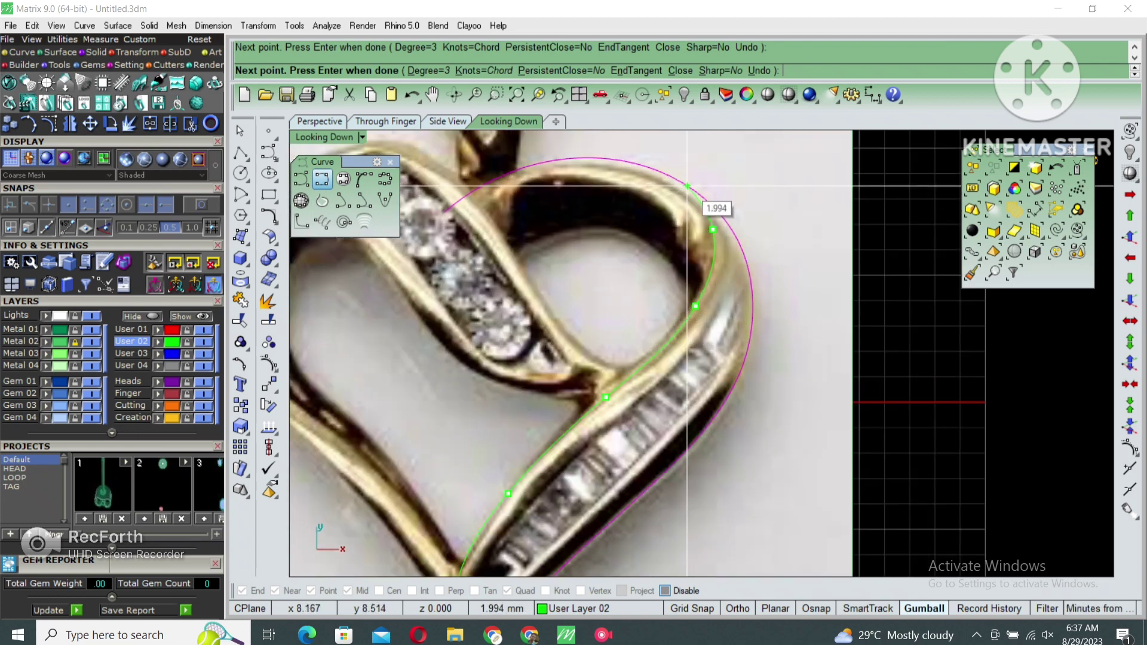
left_click(647, 167)
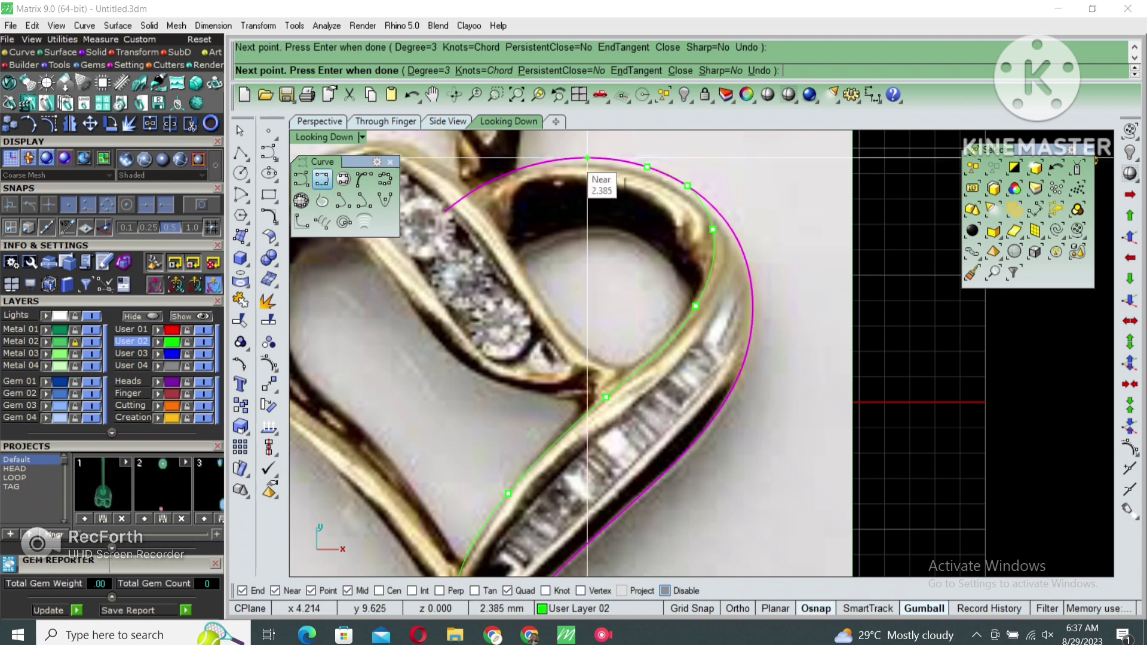
left_click(573, 159)
left_click(511, 172)
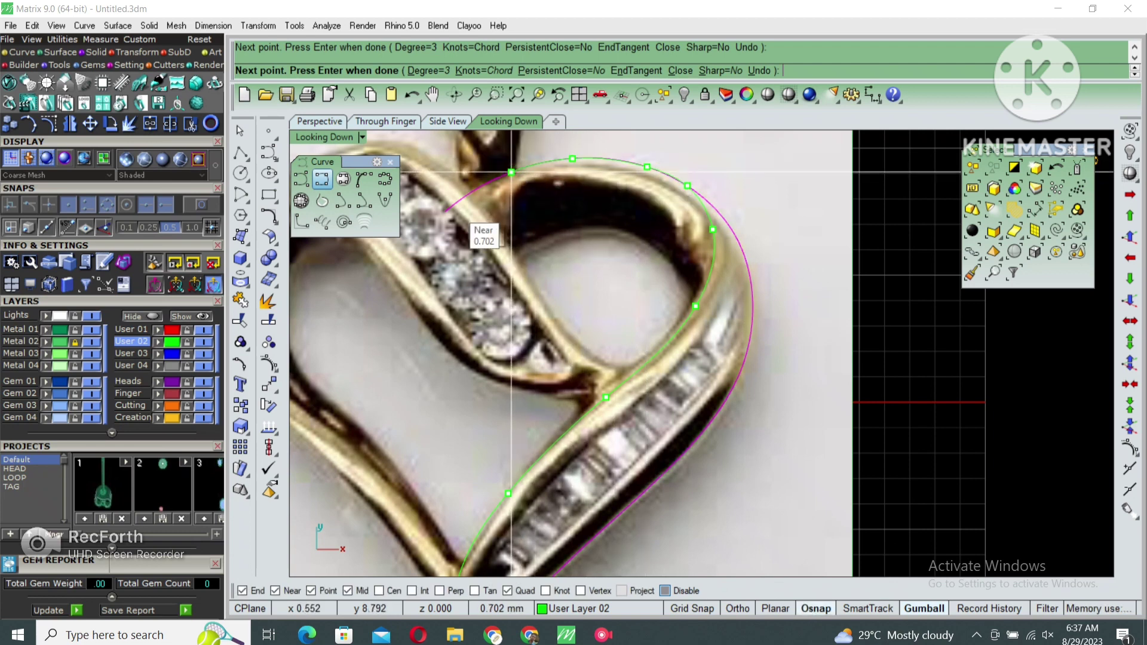
left_click(445, 211)
scroll(621, 263, "down", 2)
scroll(621, 263, "down", 1)
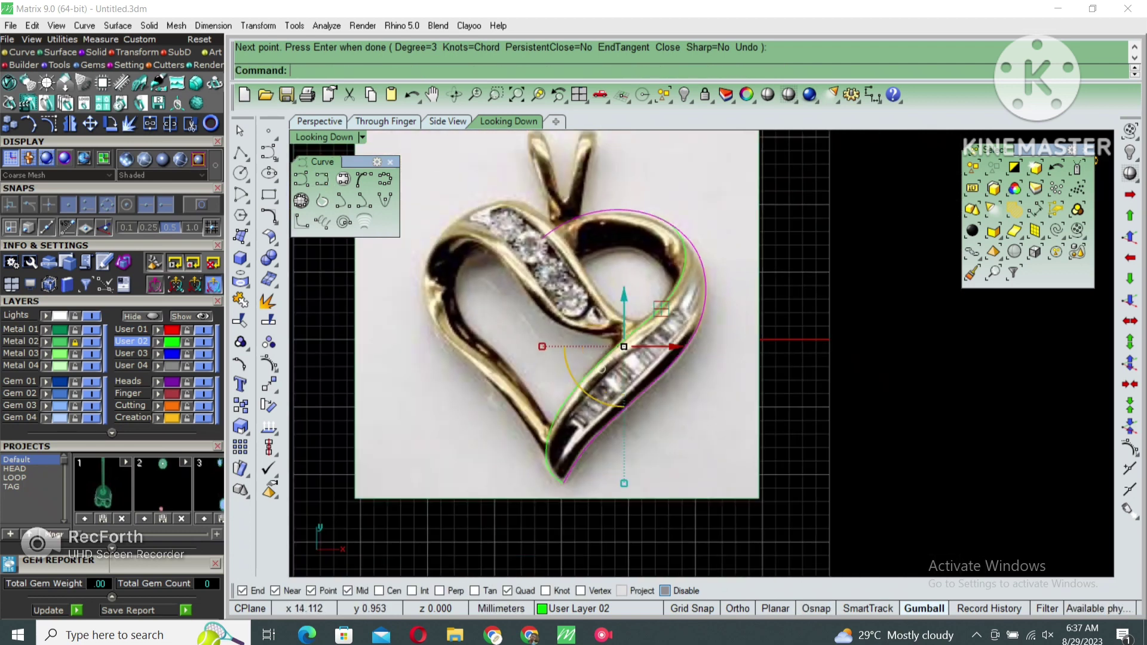
Hide the photo and move one of the second curve's control points to smooth its tip
left_click(91, 342)
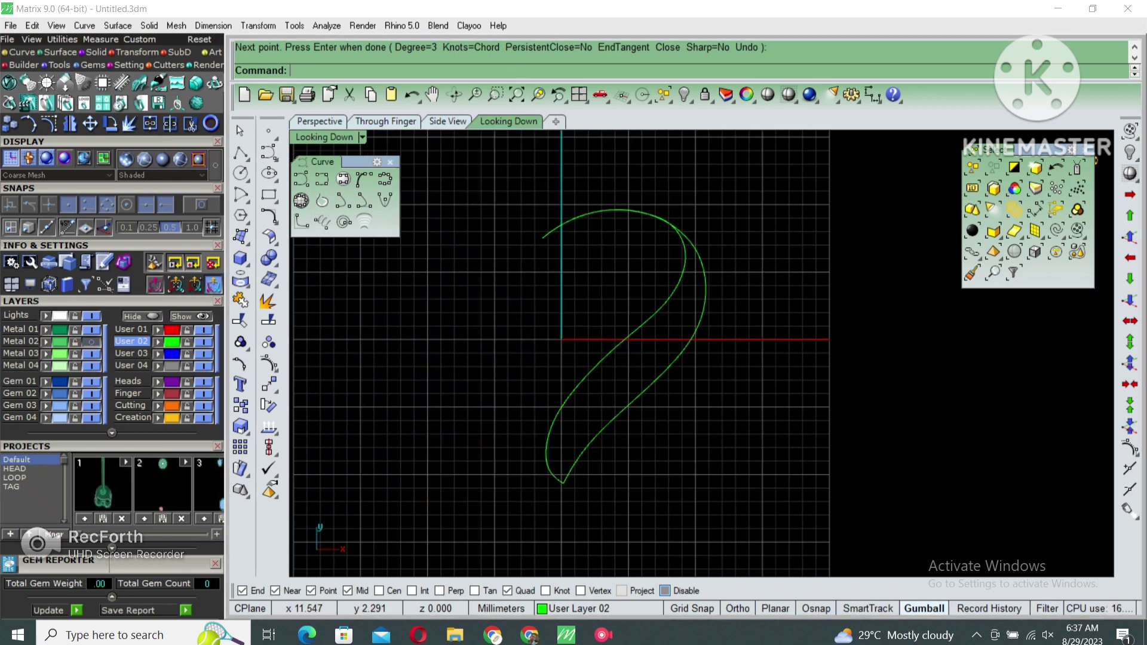
left_click(615, 346)
right_click_drag(616, 346, 625, 327)
key("F10")
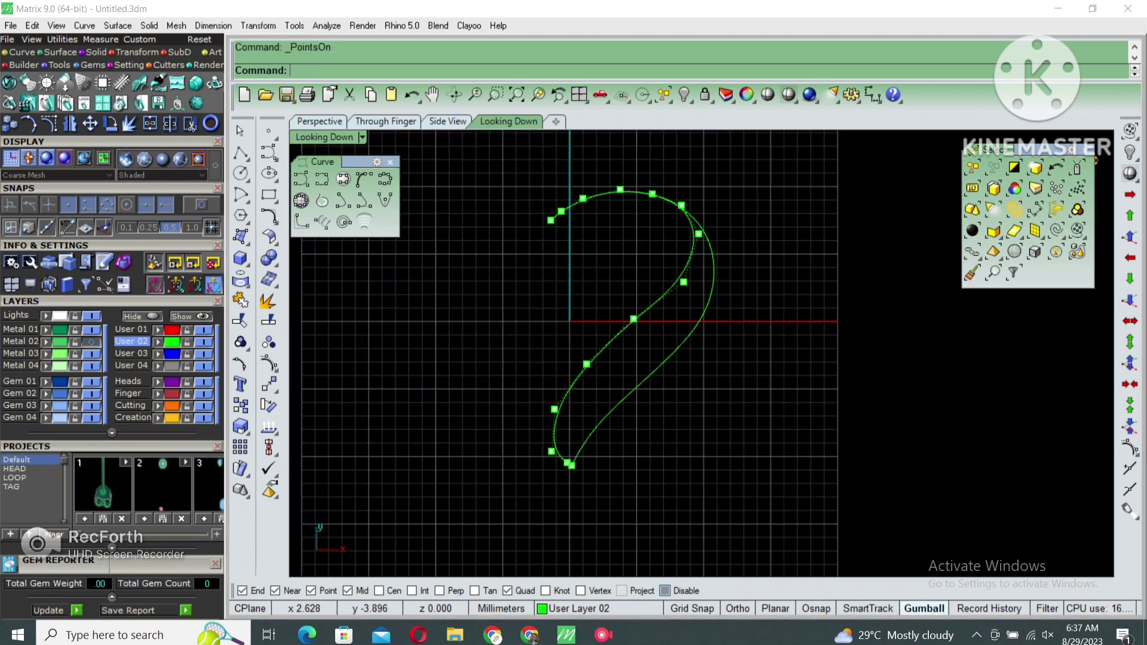
left_click_drag(559, 311, 602, 378)
scroll(627, 323, "up", 2)
left_click(656, 379)
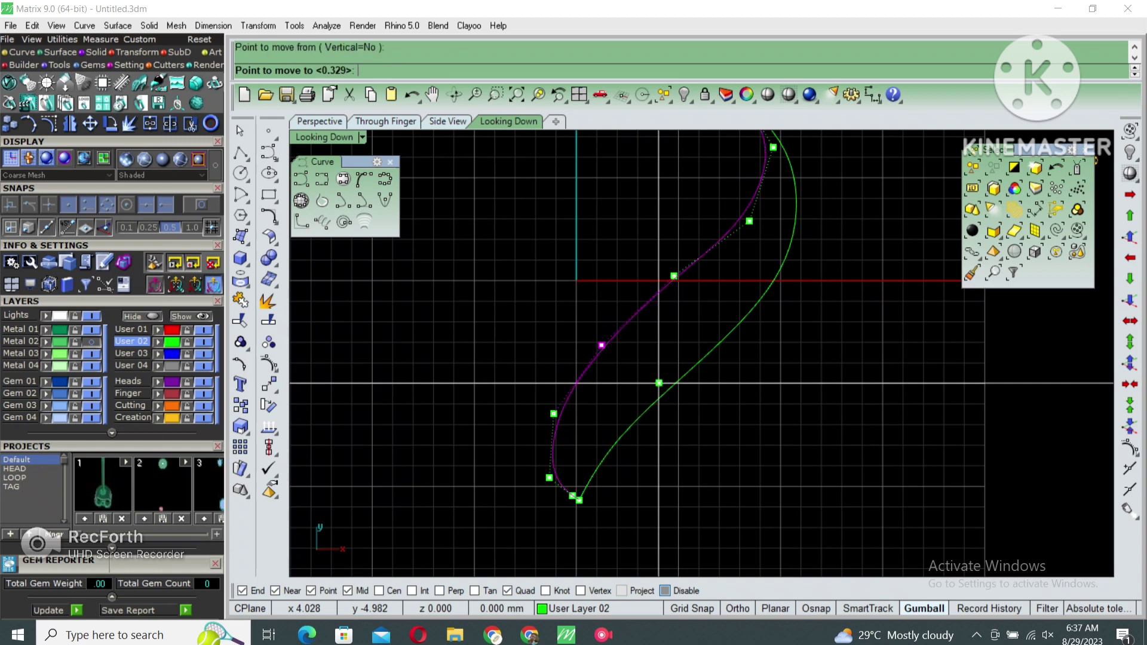
left_click(601, 342)
Drag the lower and middle control points to reshape the curve, then select both heart curves
scroll(538, 540, "up", 3)
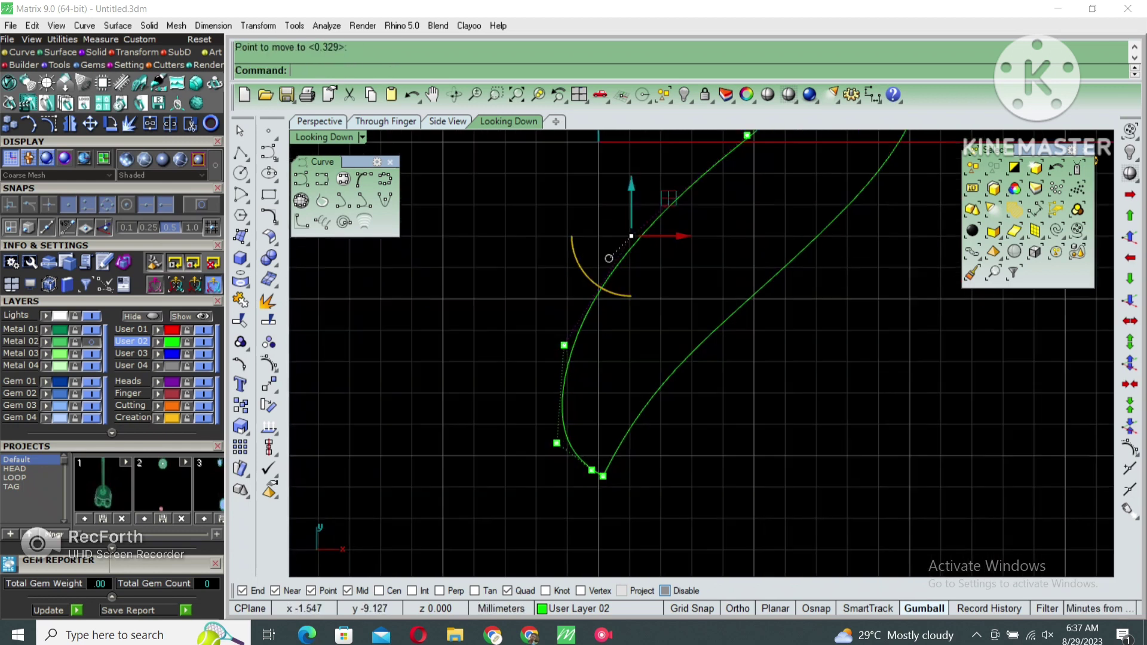
left_click_drag(556, 444, 598, 419)
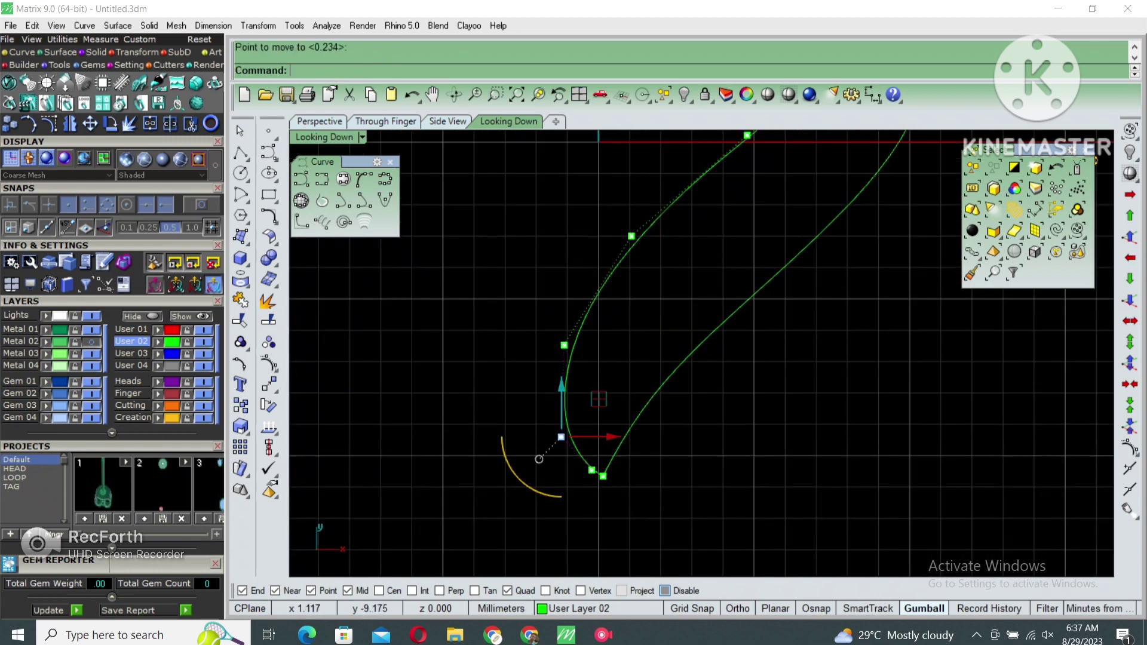
key("Escape")
scroll(680, 424, "down", 1)
scroll(631, 538, "down", 1)
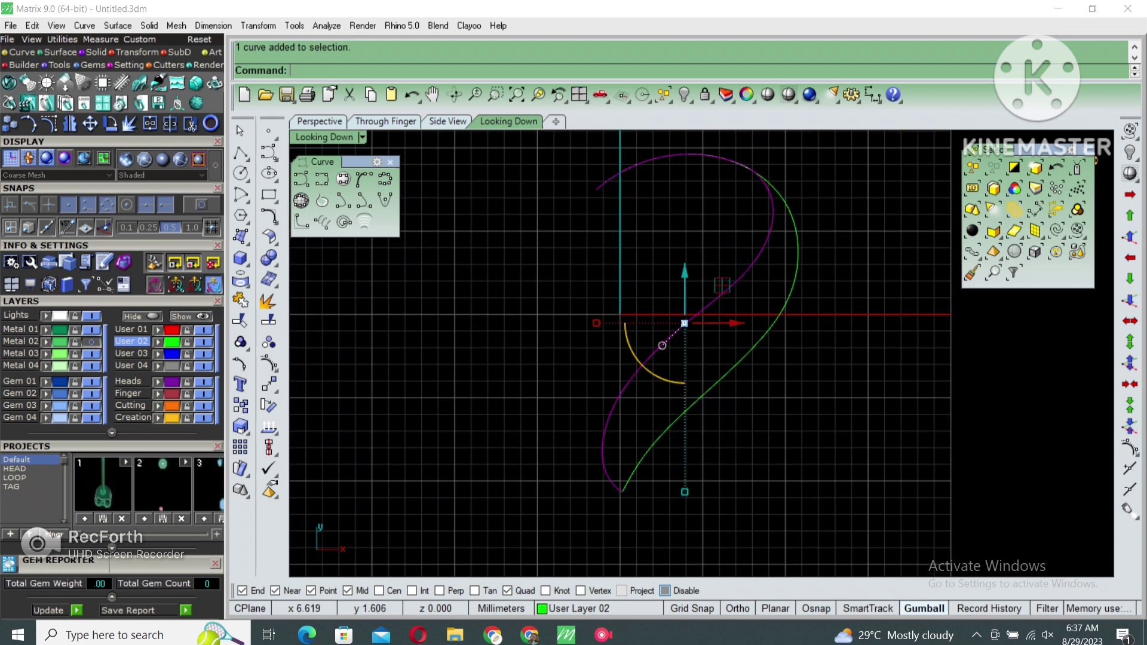
key("F10")
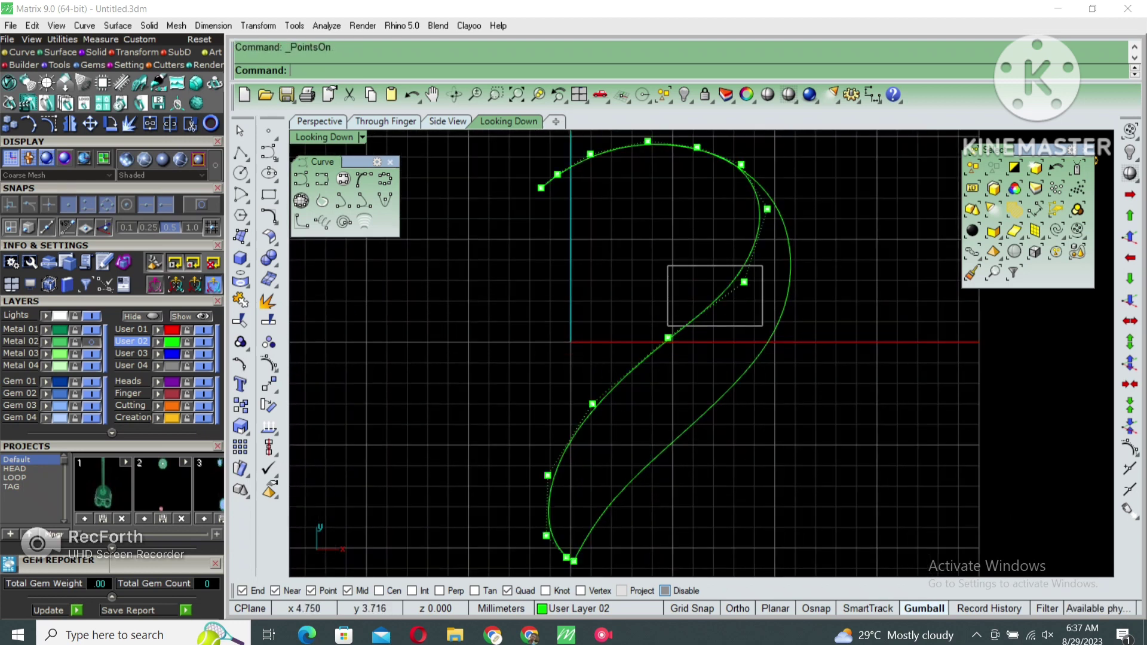
left_click_drag(722, 304, 739, 269)
key("Escape")
scroll(687, 335, "down", 1)
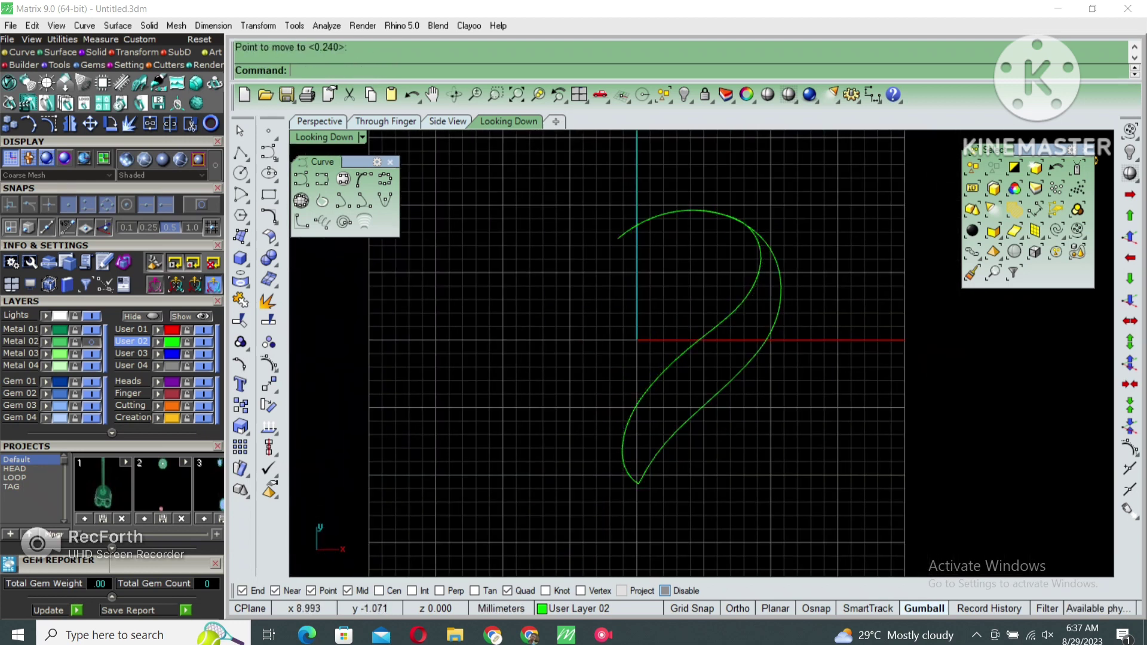
left_click_drag(723, 320, 736, 309)
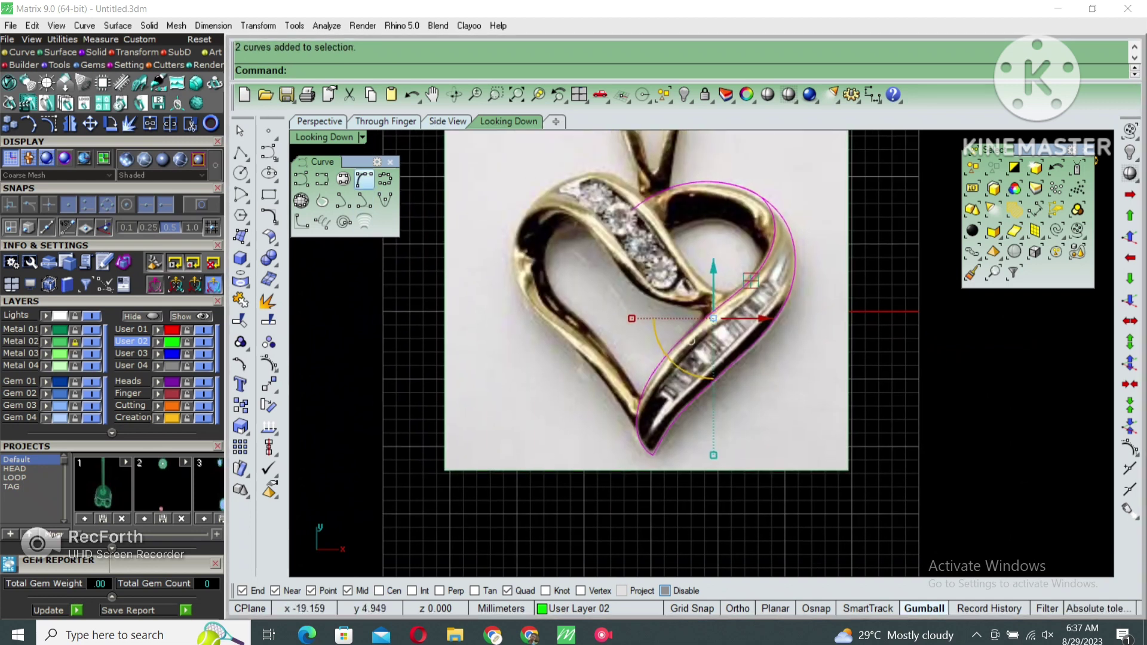
Start an interpolated curve at the heart's bottom tip and trace up the left edge
left_click(322, 179)
scroll(678, 445, "up", 4)
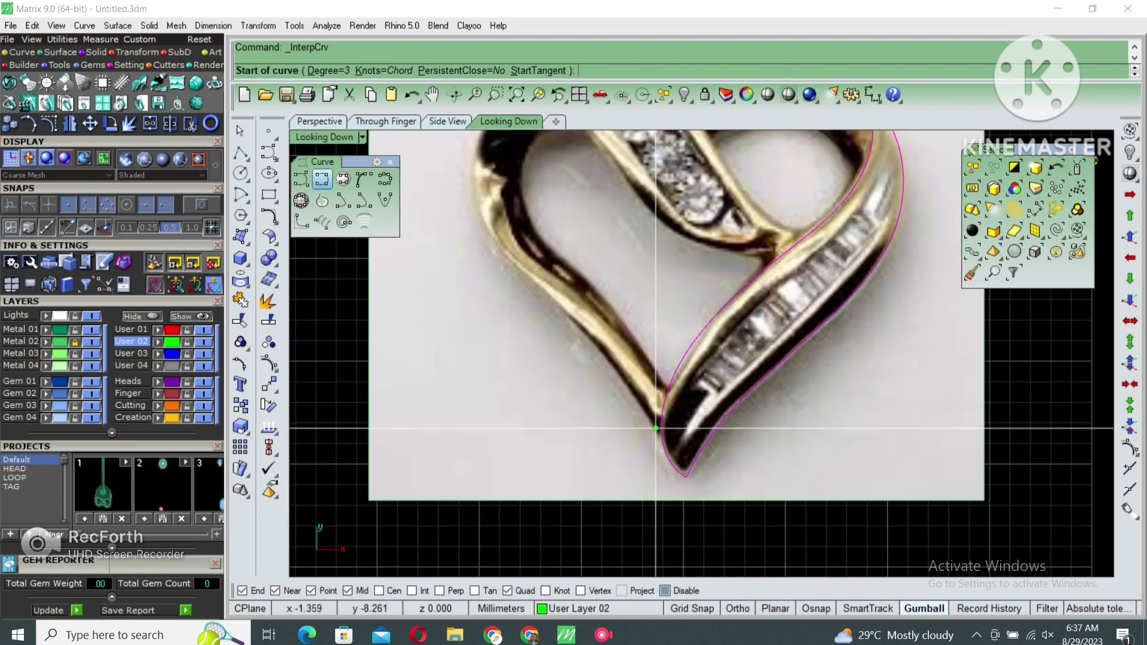
left_click(674, 451)
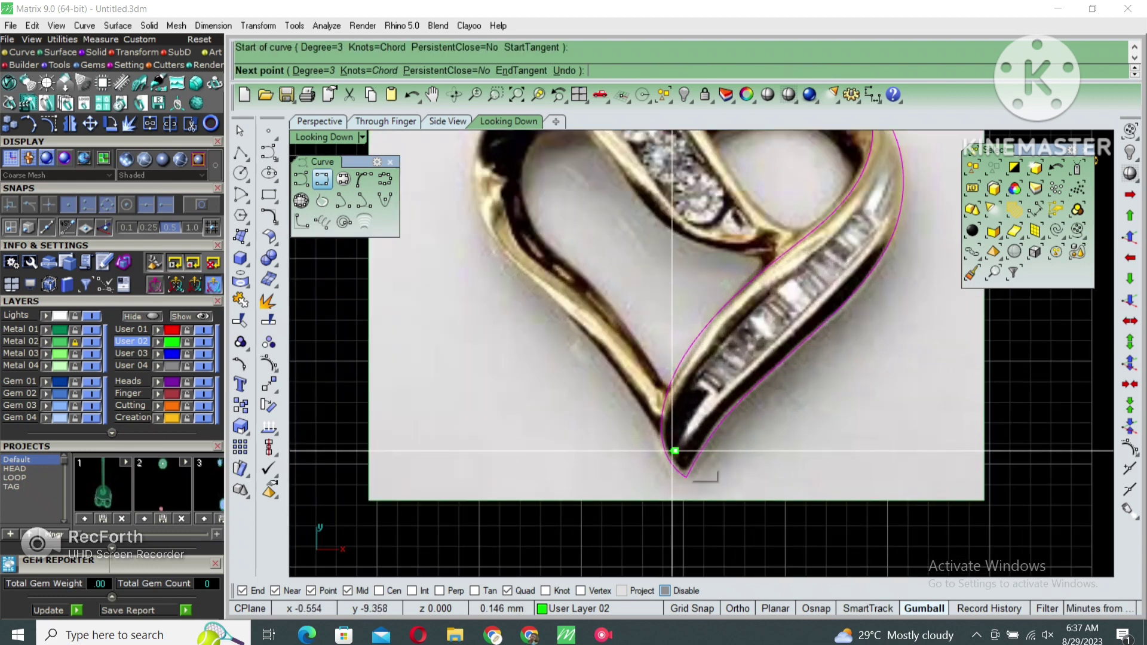
left_click(644, 406)
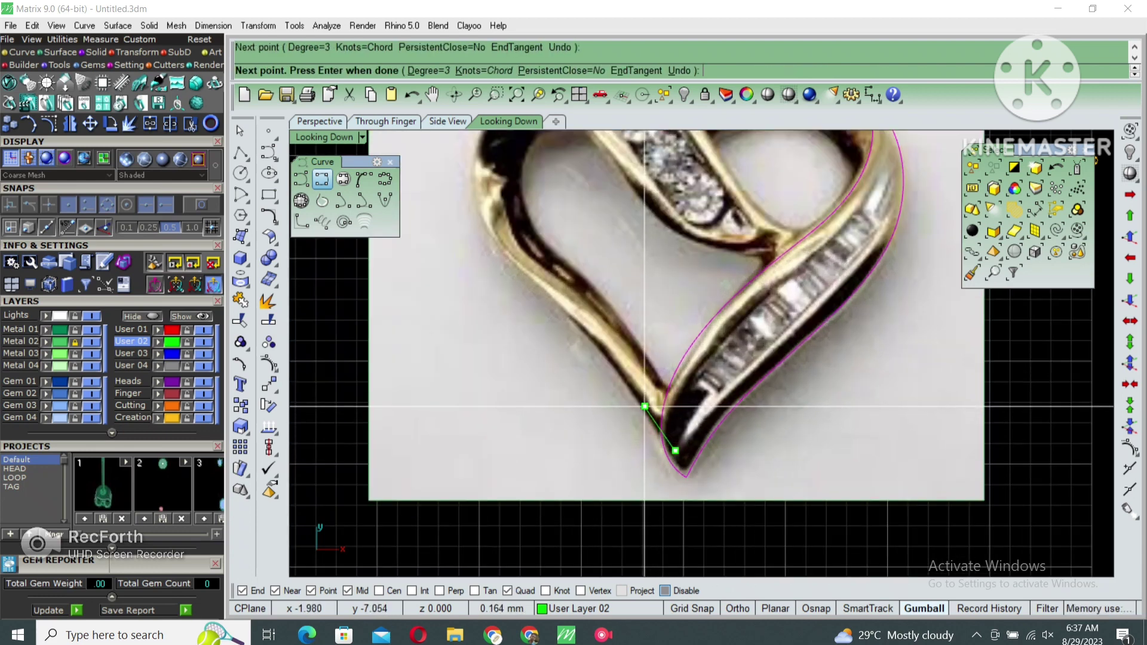
left_click(599, 347)
left_click(533, 290)
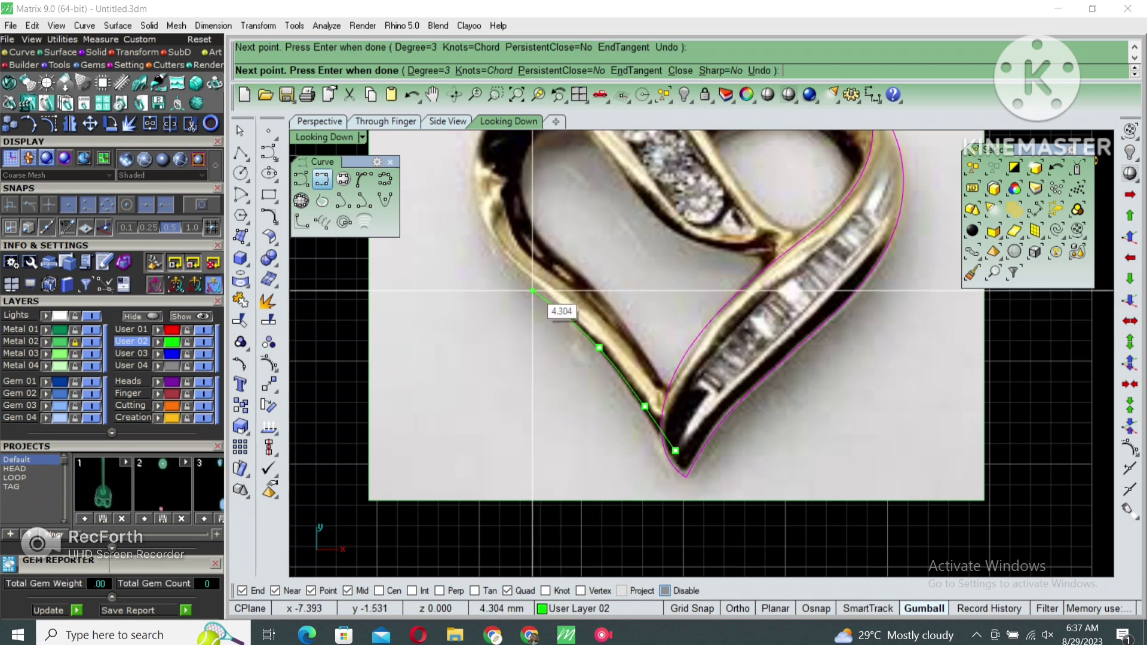
Continue the curve around the left lobe to the inner ribbon and finish it
right_click_drag(487, 241, 502, 311)
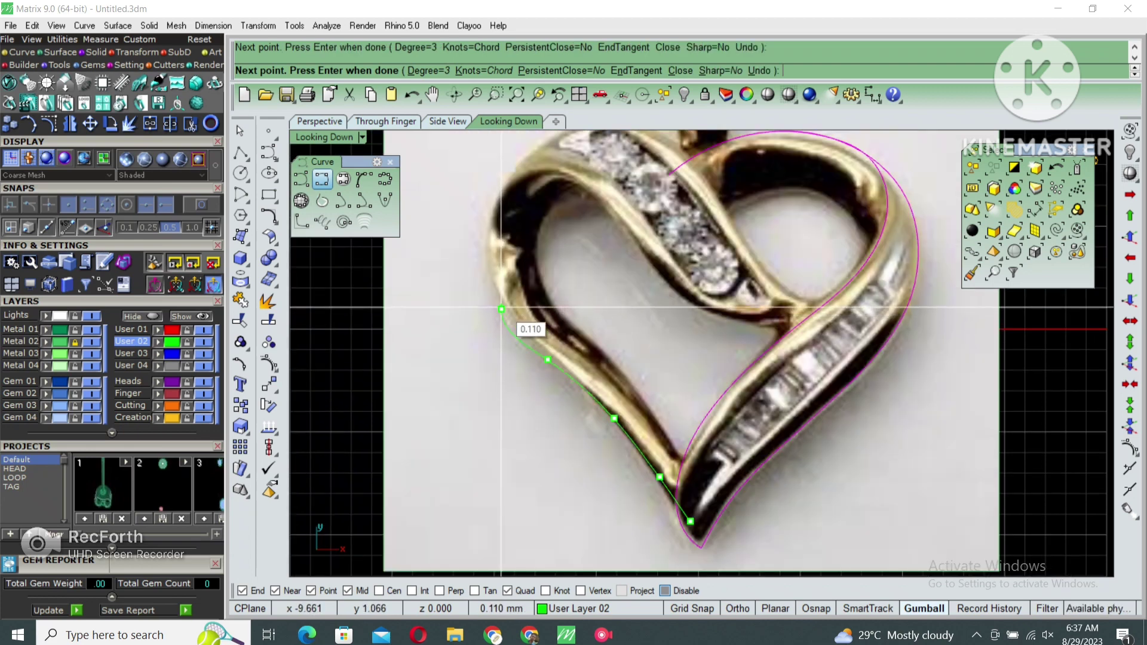
left_click(502, 309)
left_click(485, 247)
right_click_drag(503, 184, 488, 236)
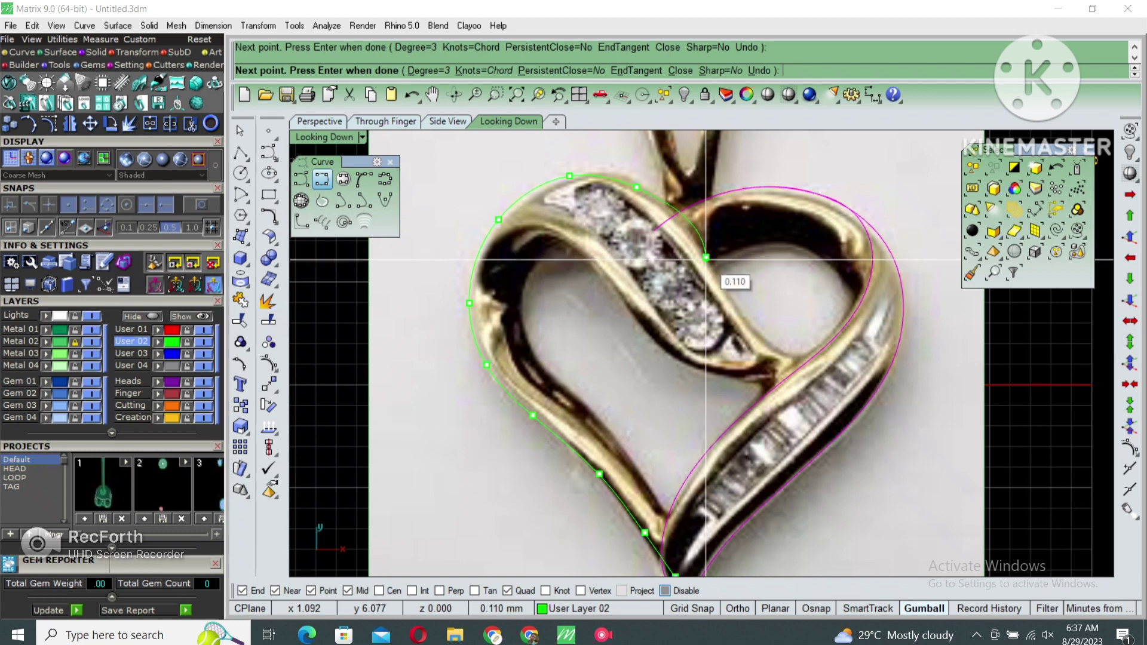
scroll(745, 320, "up", 2)
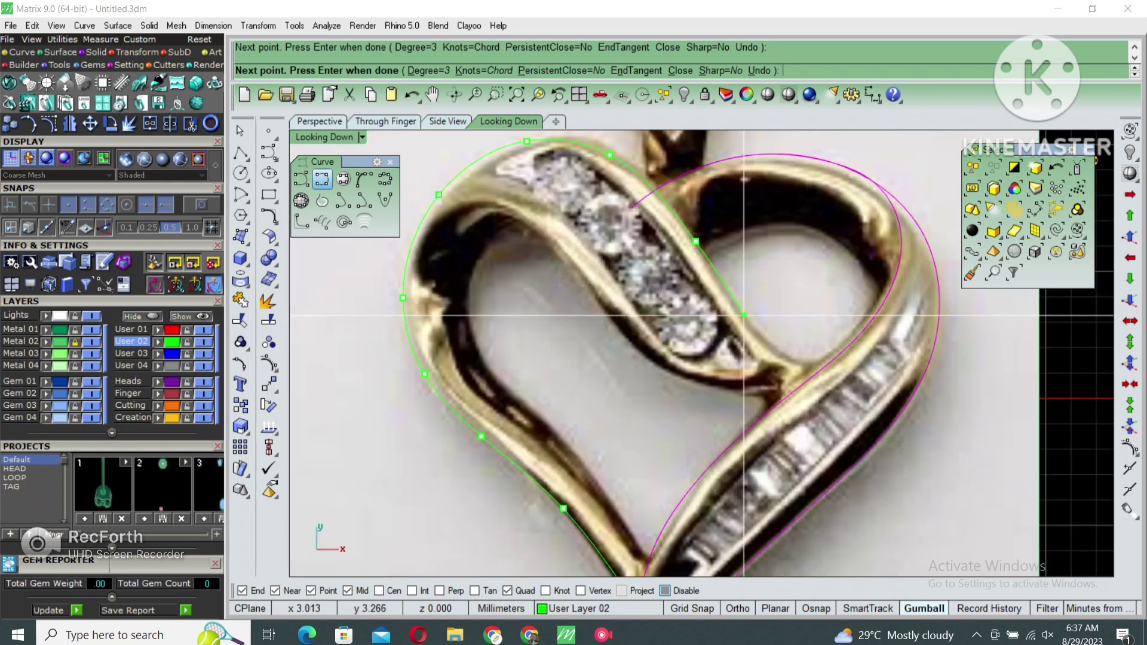
left_click(744, 315)
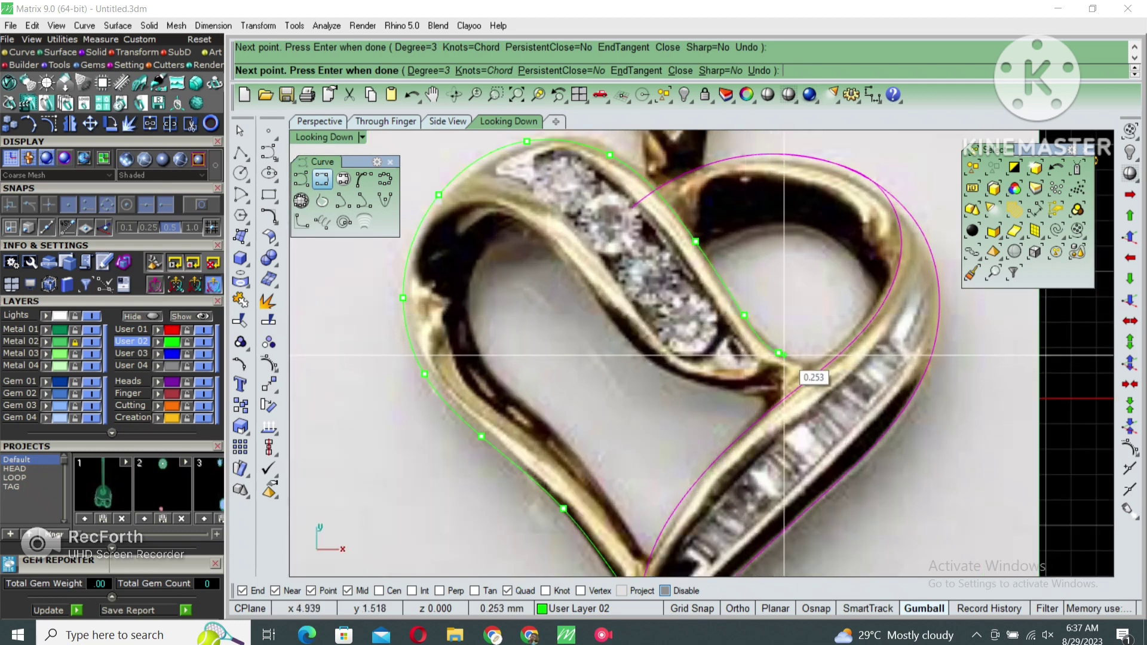
key("Return")
scroll(721, 380, "down", 3)
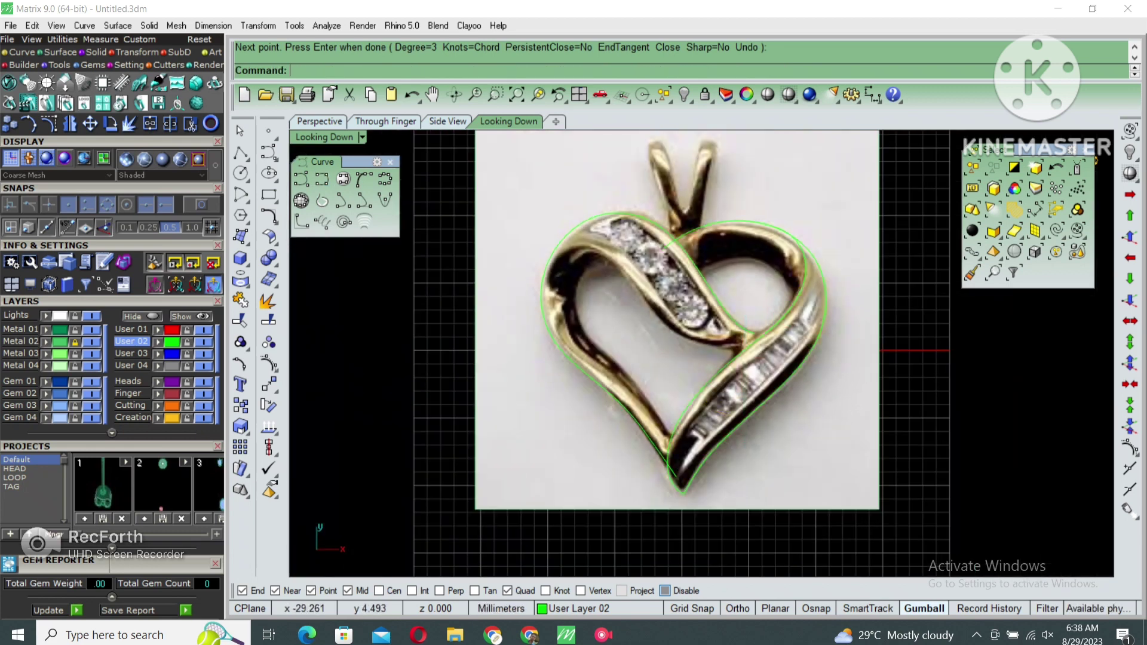
Hide the photo, show the left curve's control points, and shift the first point outward
left_click(90, 342)
left_click(620, 213)
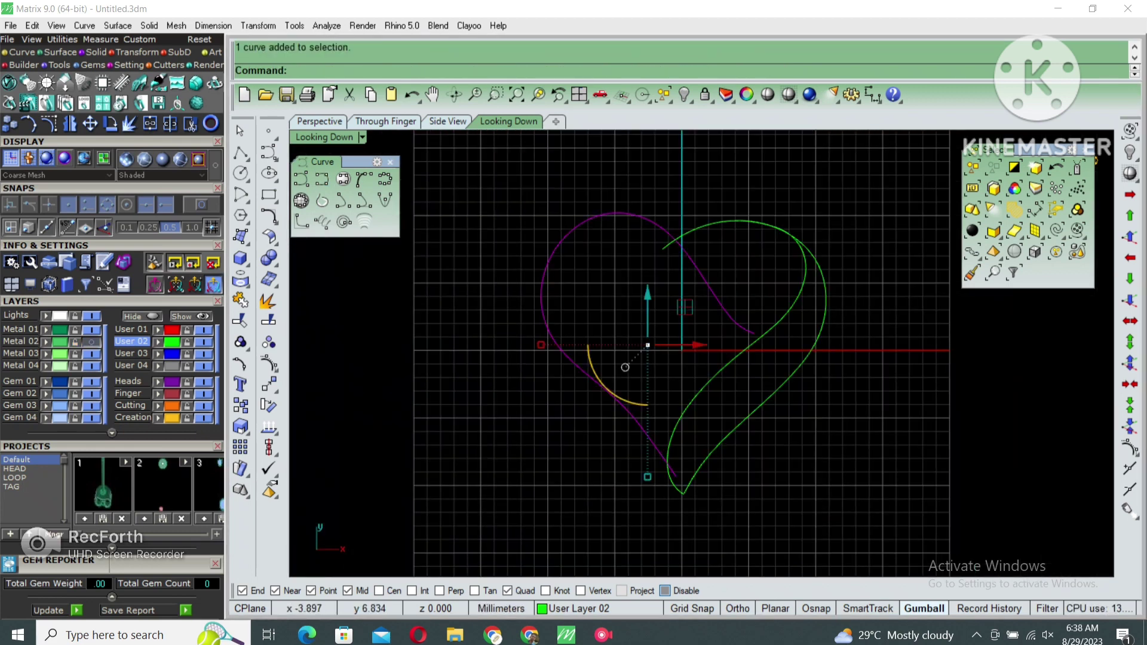
scroll(645, 311, "up", 1)
key("F10")
scroll(653, 316, "up", 2)
left_click(653, 316)
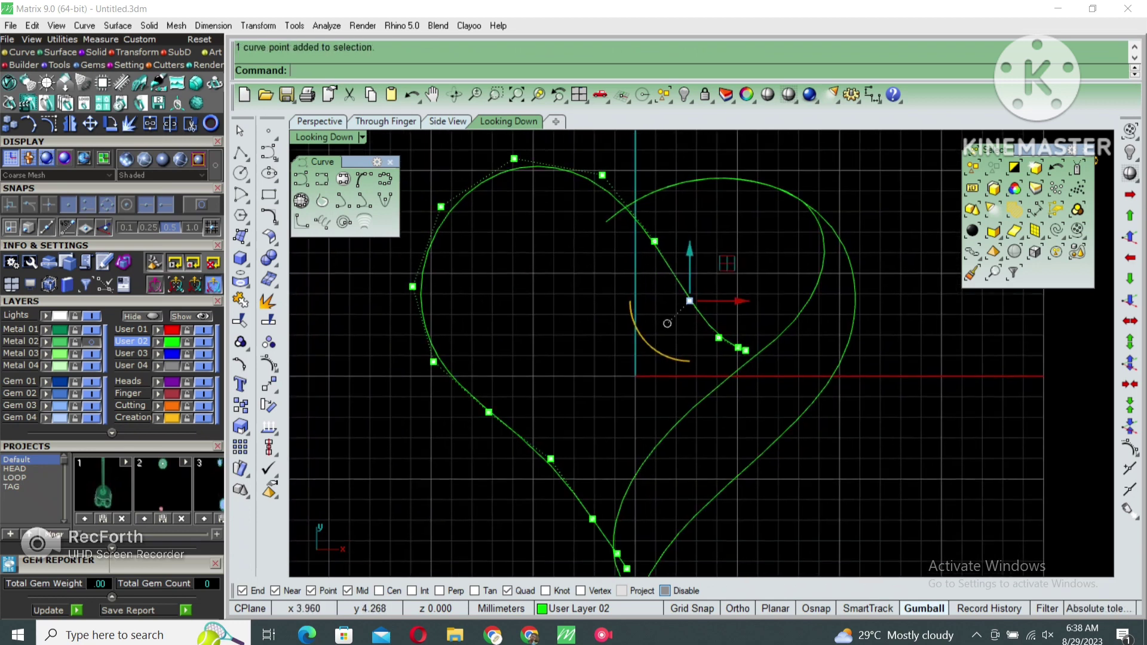
type("Move")
key("Return")
left_click(689, 301)
left_click(758, 281)
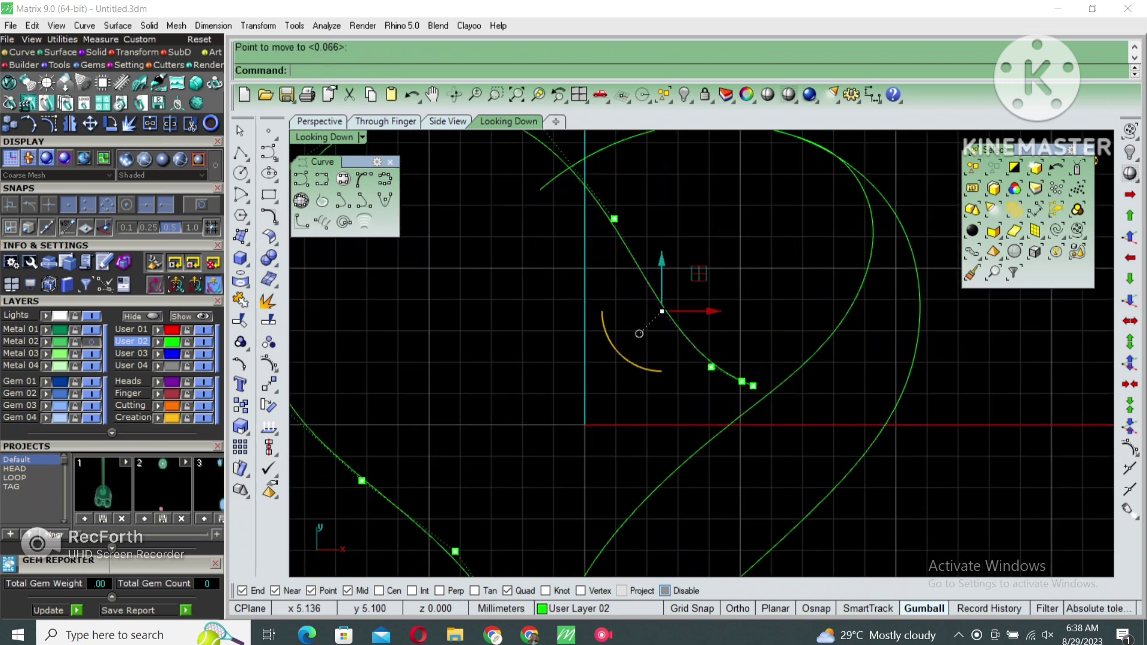
Move control points near the top and middle of the left curve onto the pendant's edge
left_click(609, 189)
key("Return")
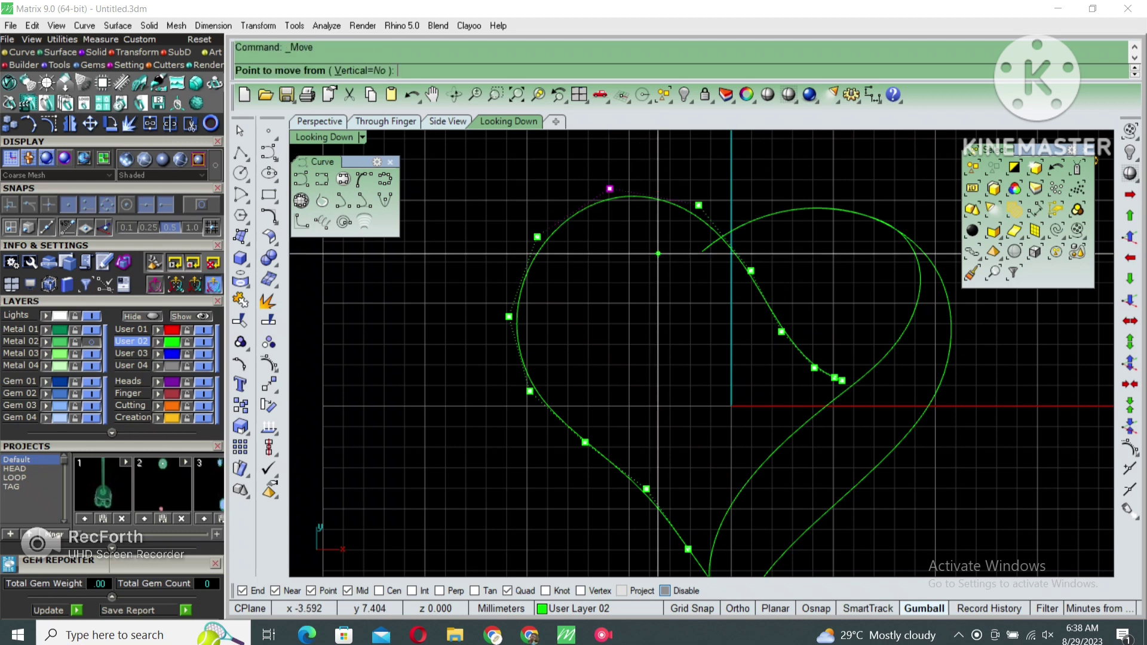
left_click(681, 272)
left_click(584, 210)
key("Return")
left_click(602, 270)
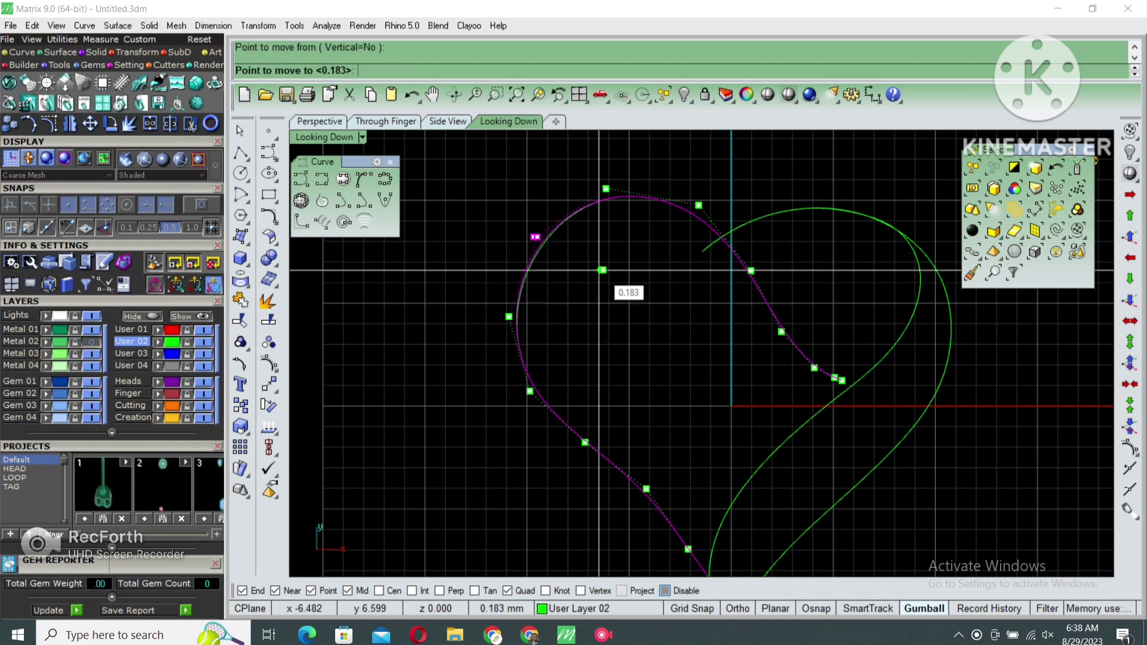
left_click(602, 270)
mouse_move(507, 257)
right_mouse_down()
mouse_move(513, 204)
mouse_move(496, 133)
right_mouse_up()
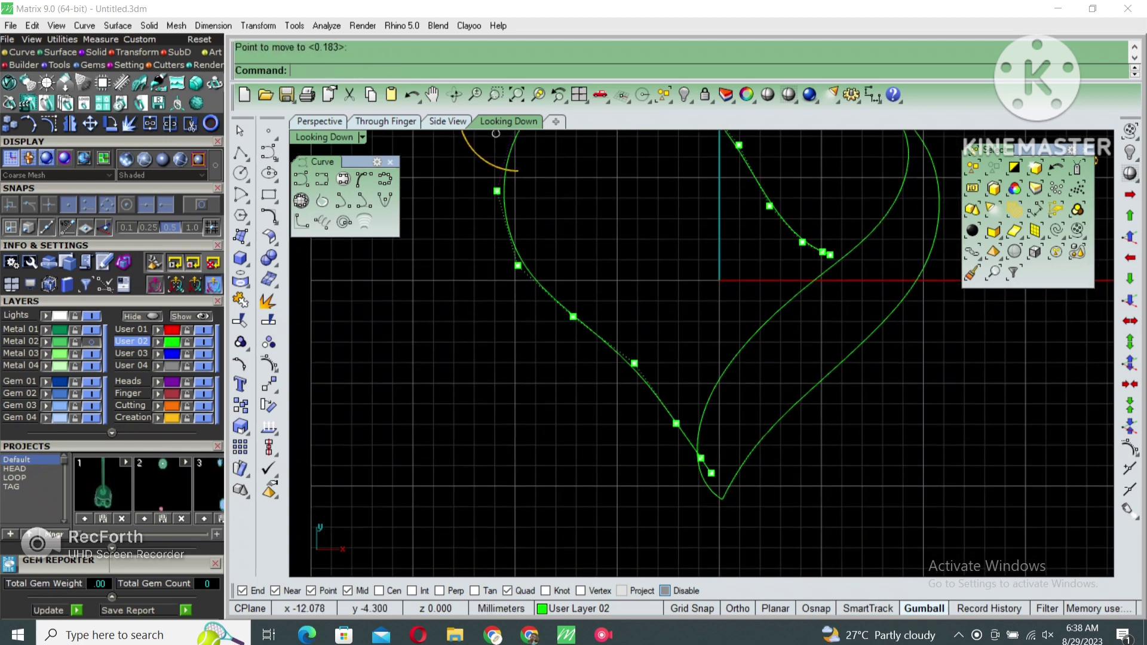
key("Return")
left_click(596, 310)
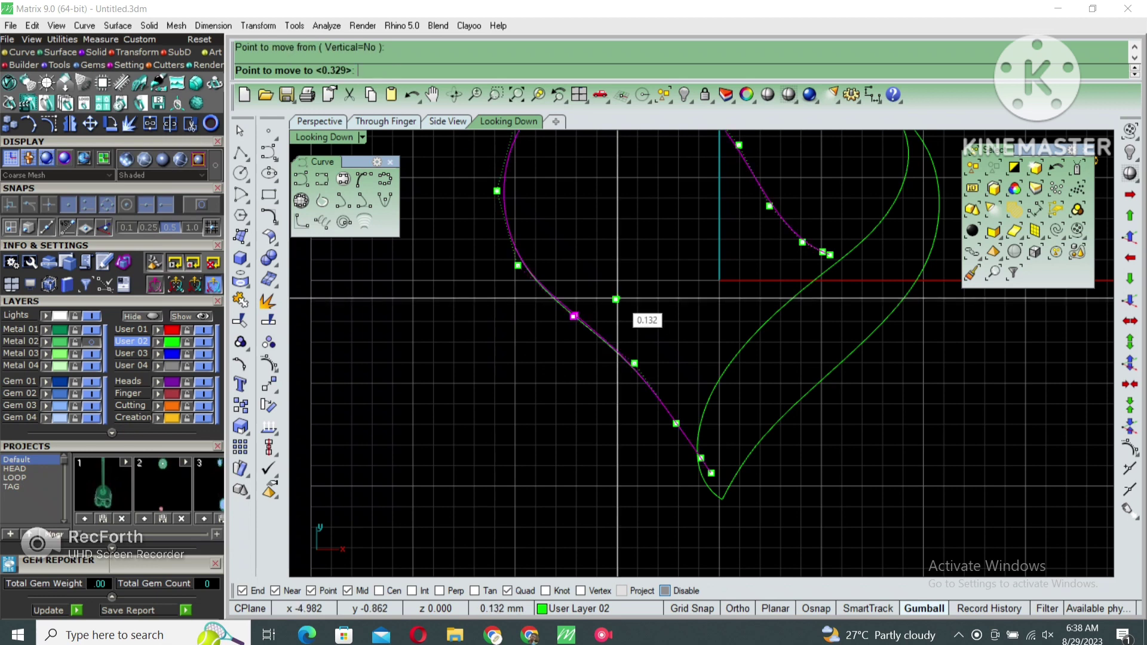
left_click(645, 315)
Adjust the lower control points so the curve meets the bottom tip
scroll(645, 315, "up", 3)
key("Return")
left_click(672, 385)
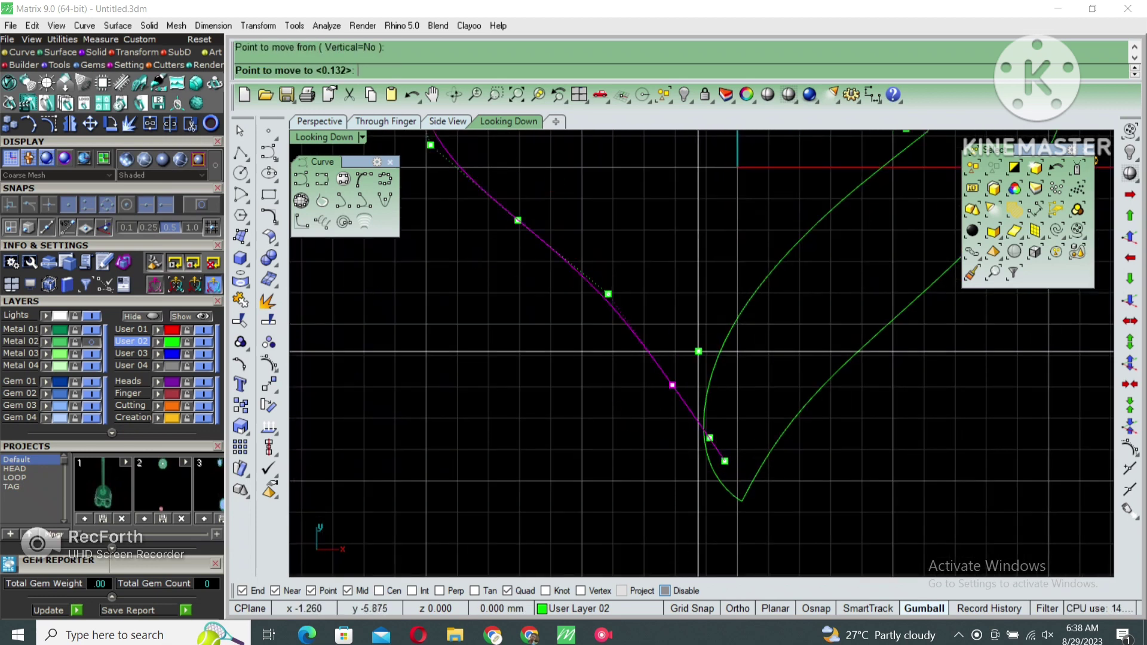
left_click(677, 379)
scroll(733, 514, "up", 2)
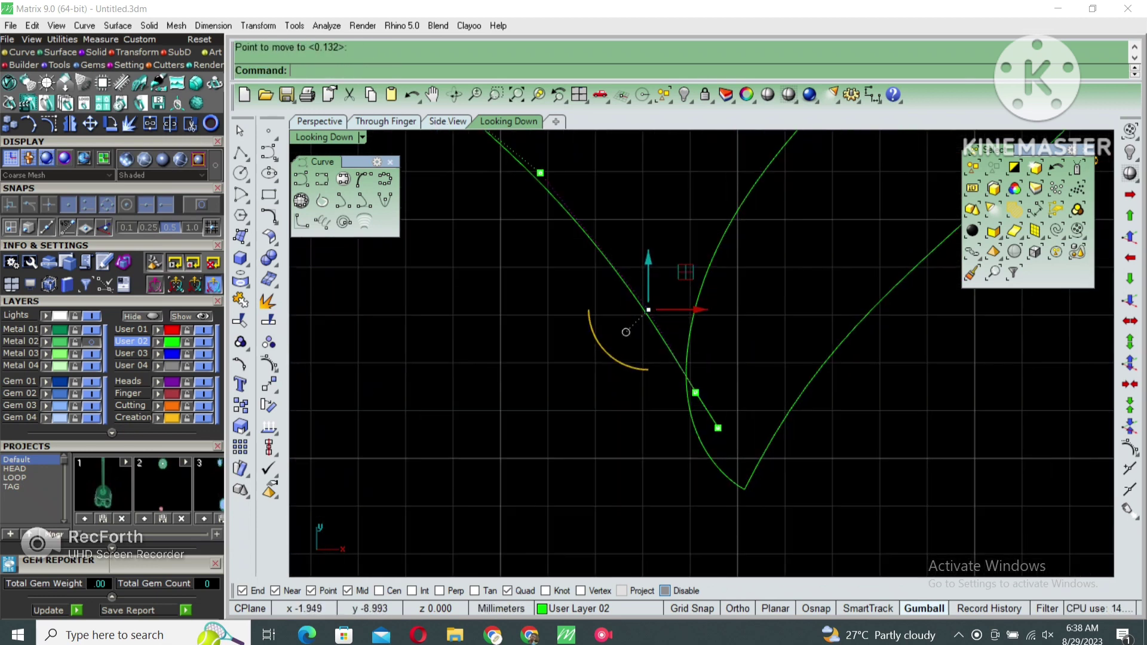
key("Return")
left_click(695, 392)
left_click(696, 392)
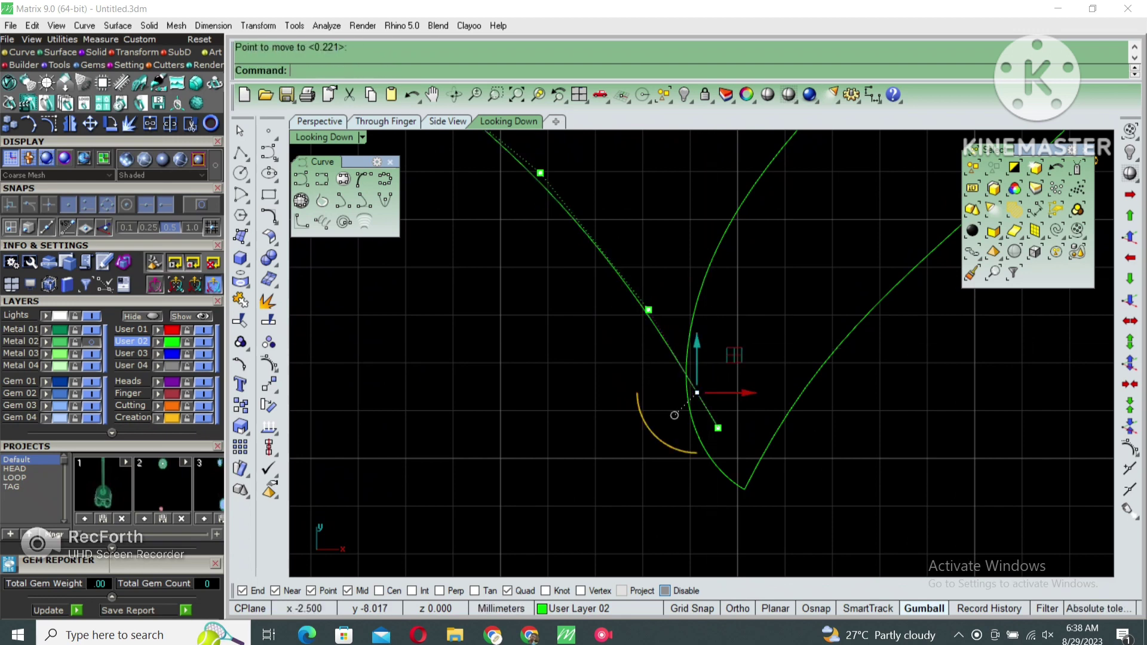
key("Return")
left_click(648, 309)
scroll(699, 352, "down", 3)
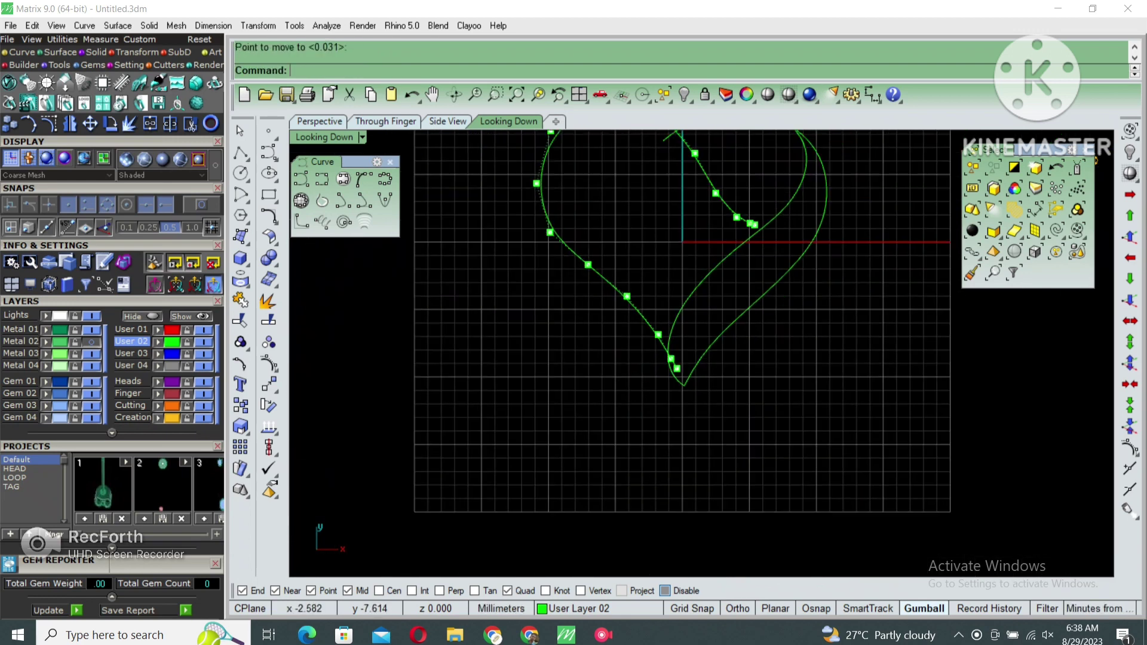
scroll(651, 329, "up", 2)
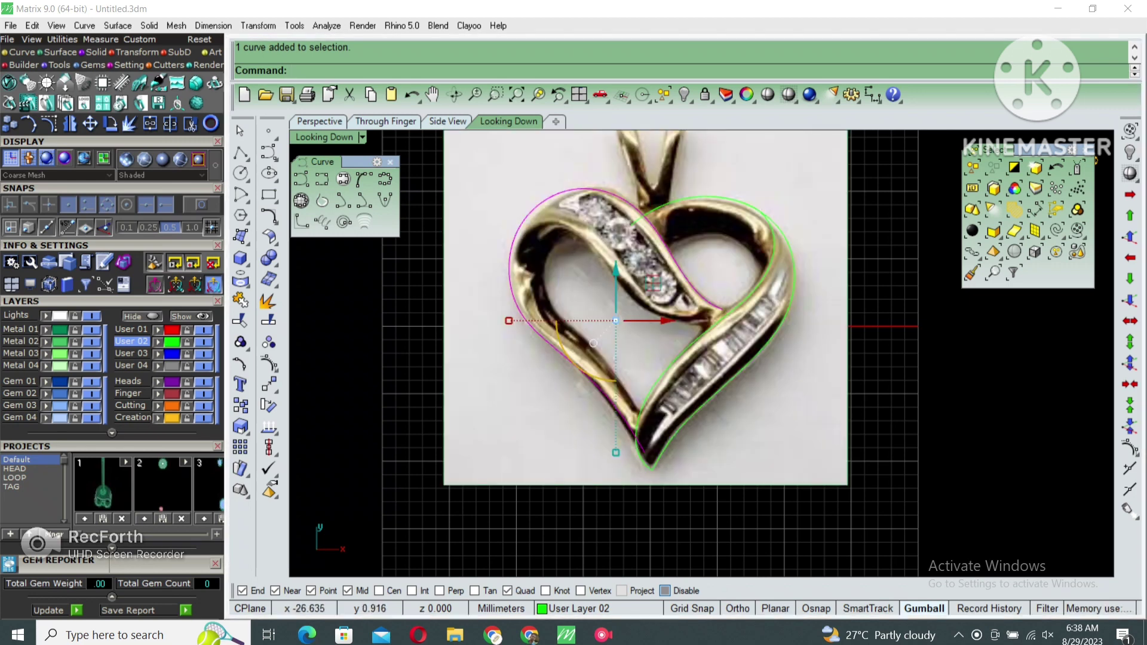
Start an interpolated curve at the bands' centre crossing and trace over the left lobe
left_click(321, 178)
scroll(702, 329, "up", 1)
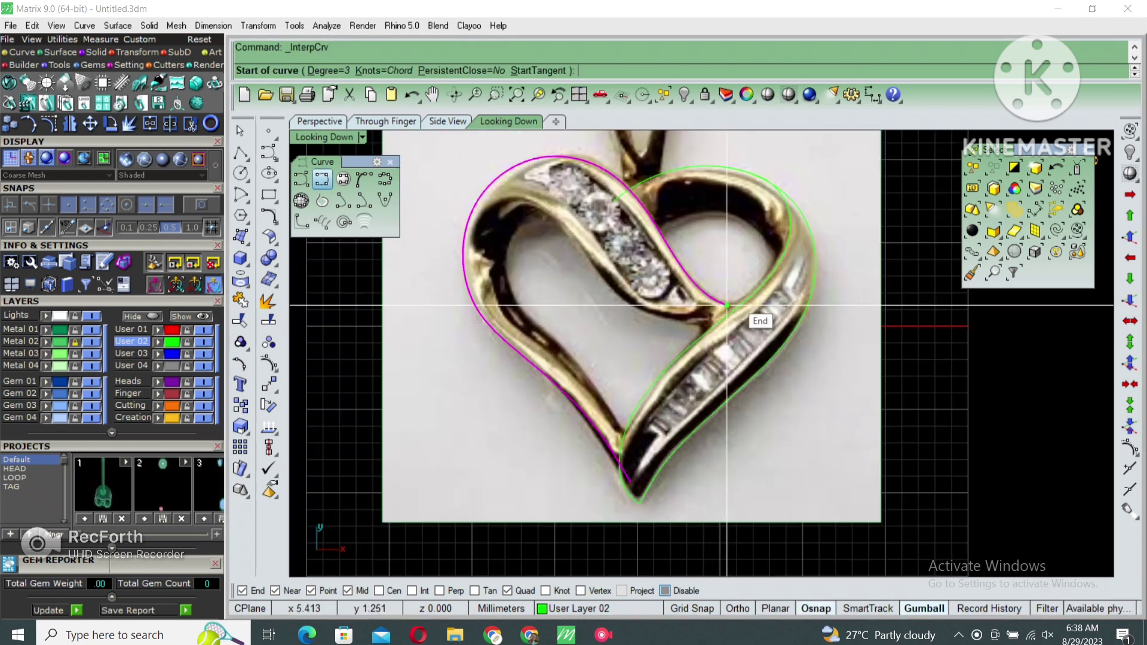
left_click(726, 306)
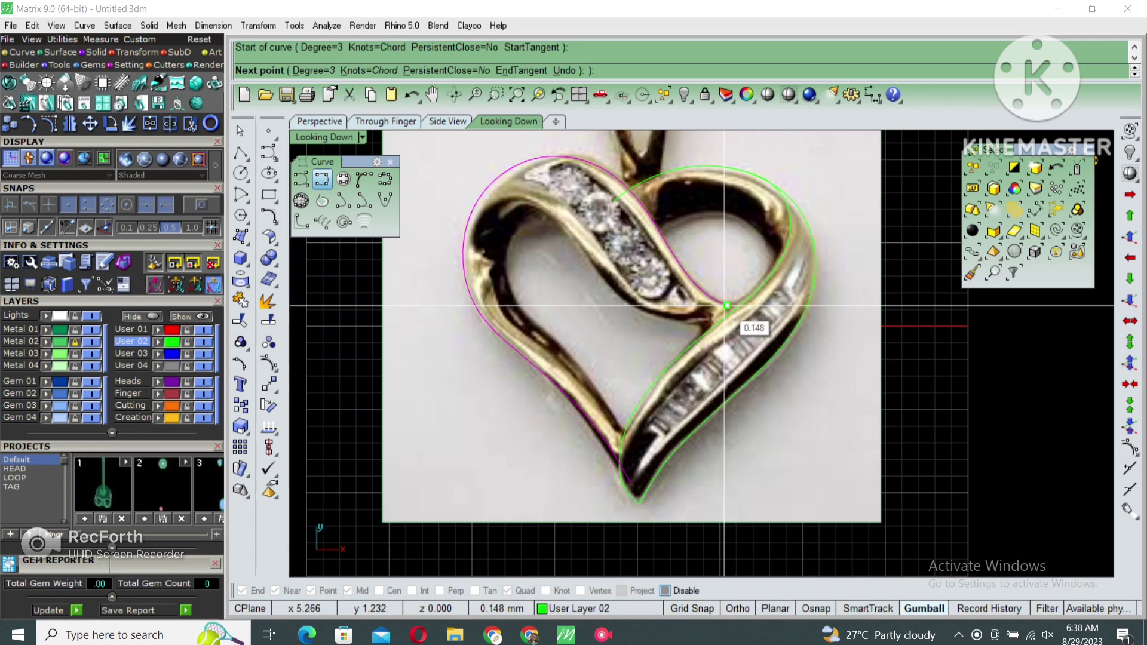
left_click(695, 315)
left_click(626, 300)
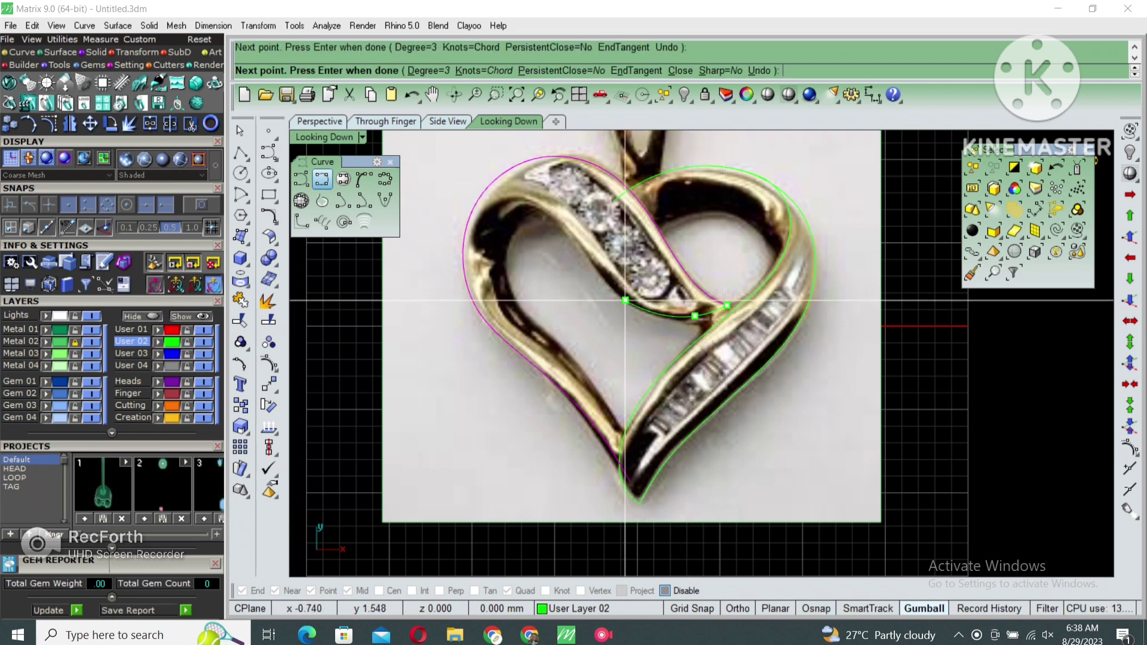
left_click(582, 252)
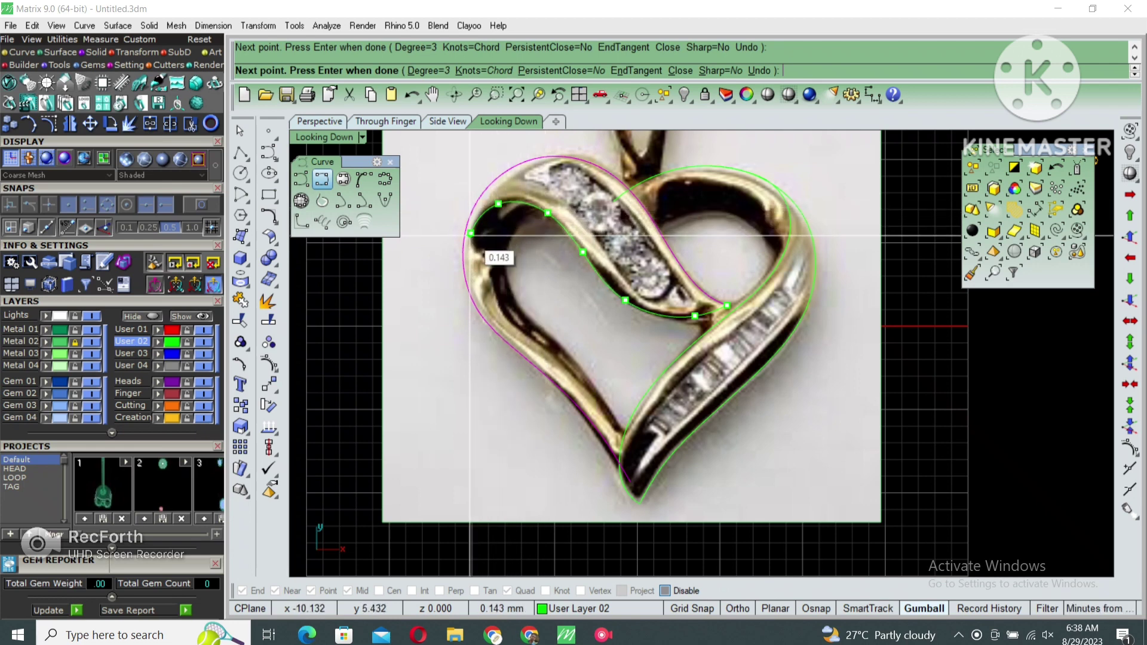
left_click(466, 285)
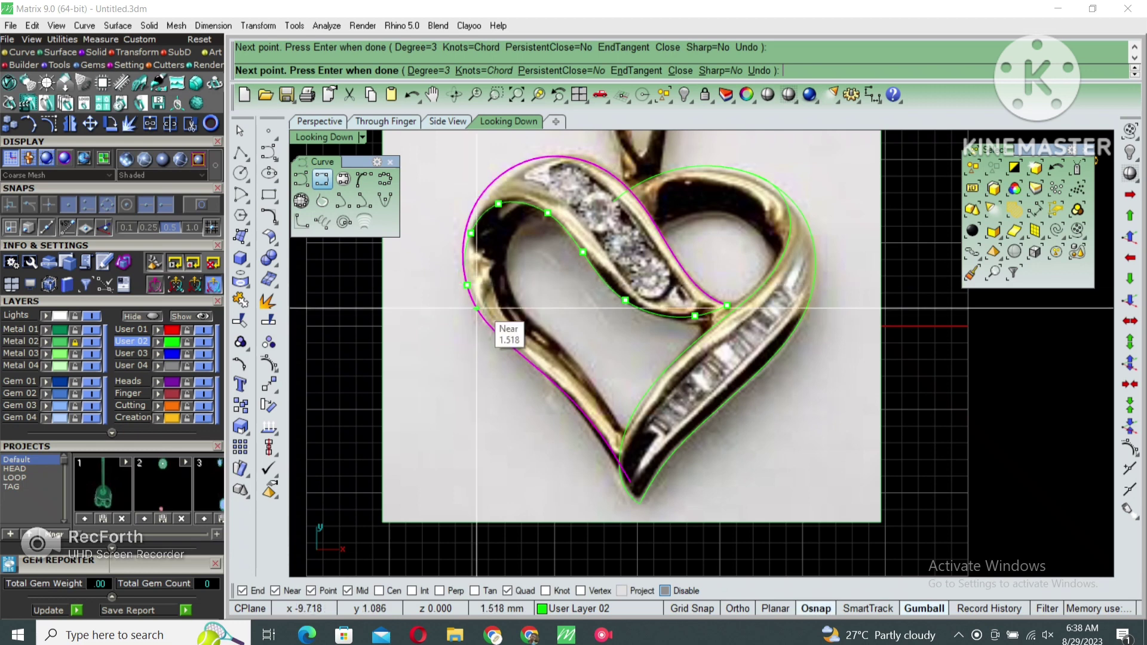
Continue down the band's inner edge and end the curve snapped to the bottom tip
left_click(502, 339)
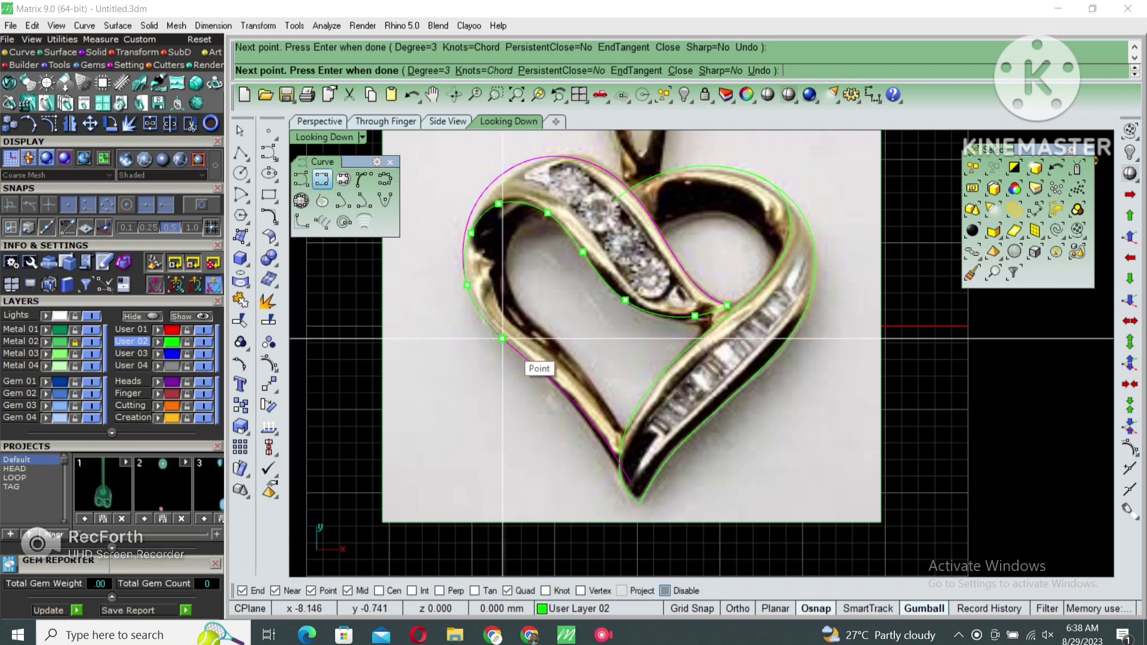
left_click(585, 414)
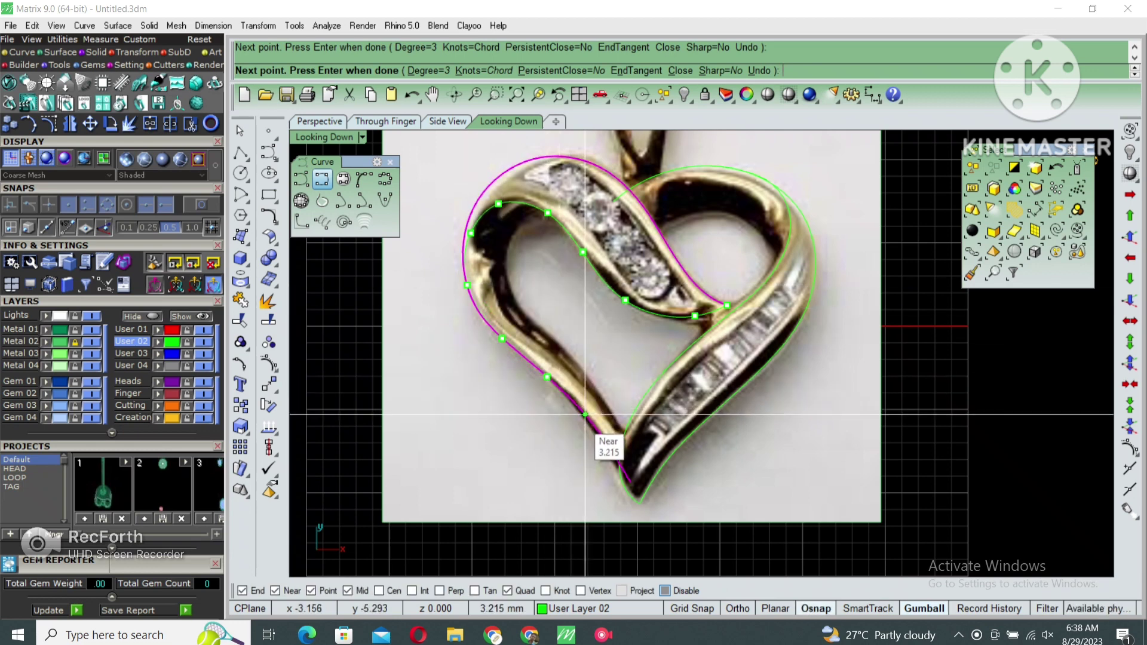
scroll(591, 446, "up", 3)
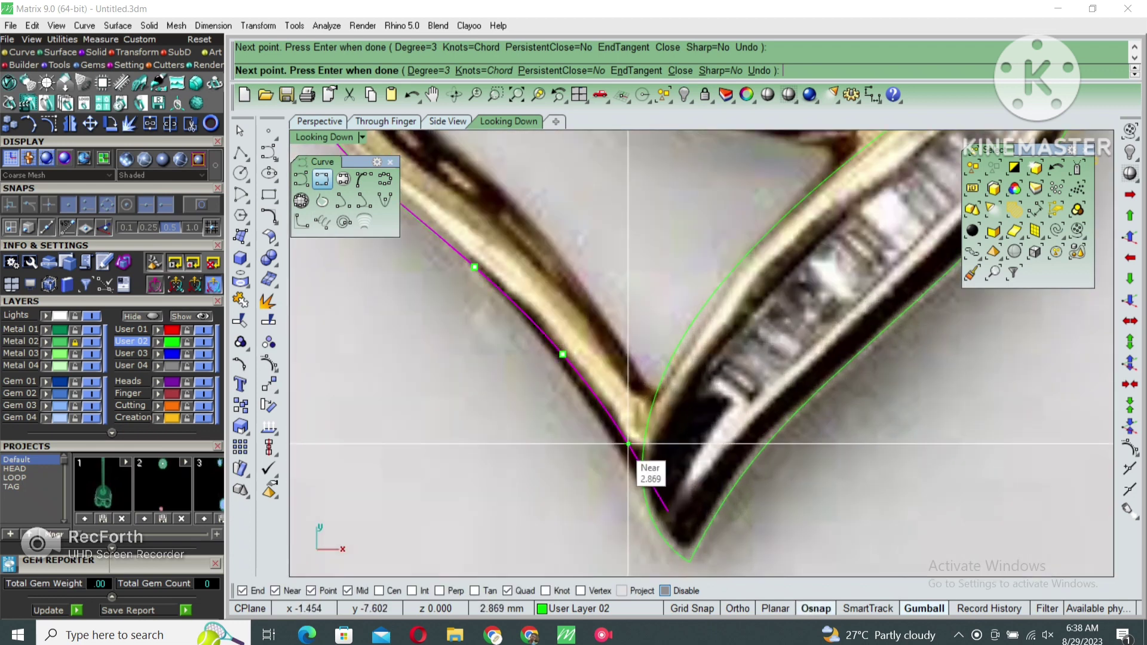
left_click(660, 511)
key("Return")
scroll(660, 512, "down", 3)
mouse_move(581, 308)
right_mouse_down()
mouse_move(560, 430)
mouse_move(561, 364)
right_mouse_up()
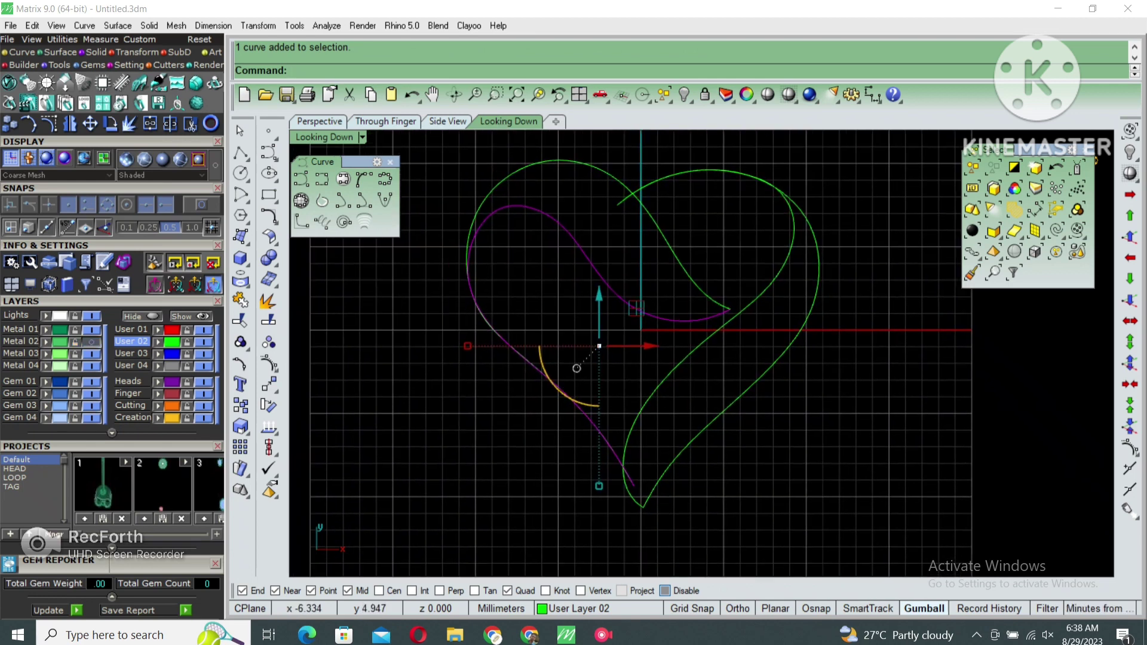
Turn on the inner-left curve's control points and adjust them to smooth the curve
key("F10")
scroll(498, 220, "up", 2)
scroll(482, 246, "up", 2)
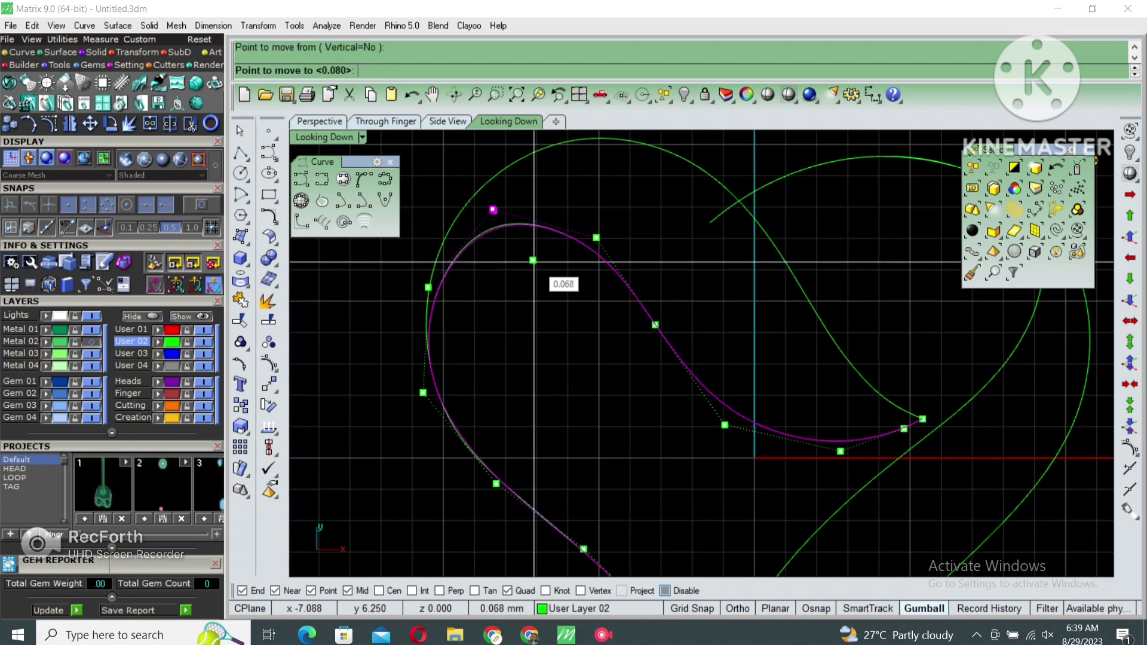
key("Escape")
scroll(534, 253, "down", 2)
key("Escape")
scroll(533, 249, "down", 3)
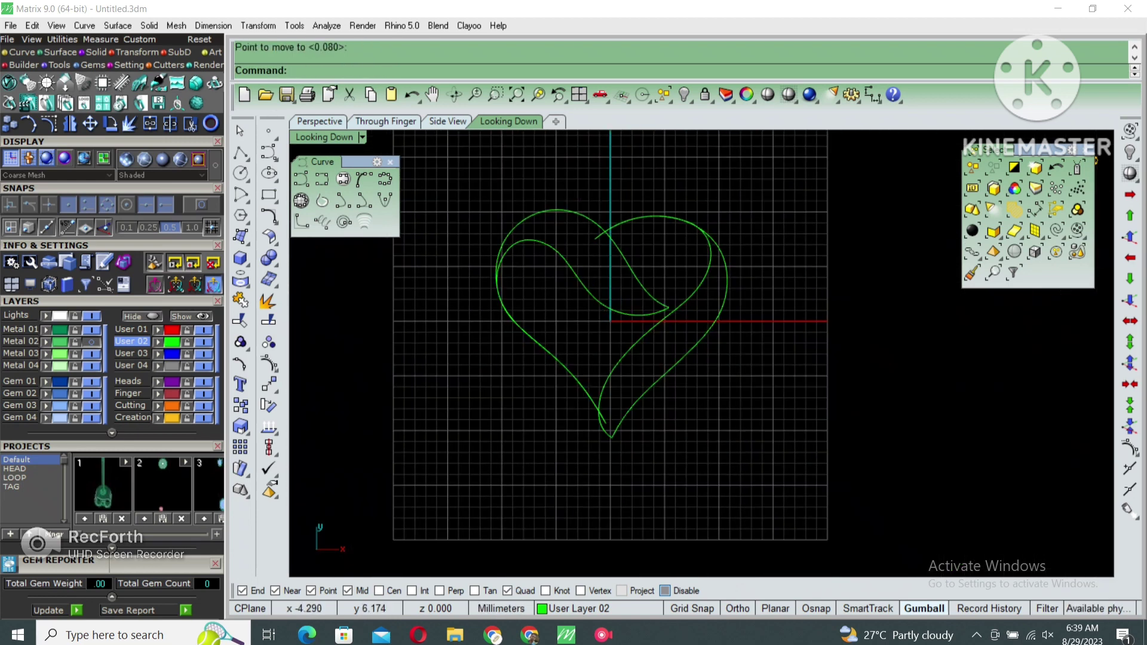
Compare the heart curves against the Metal 02 photo, then hide it and select all four curves
left_click(618, 276, "shift")
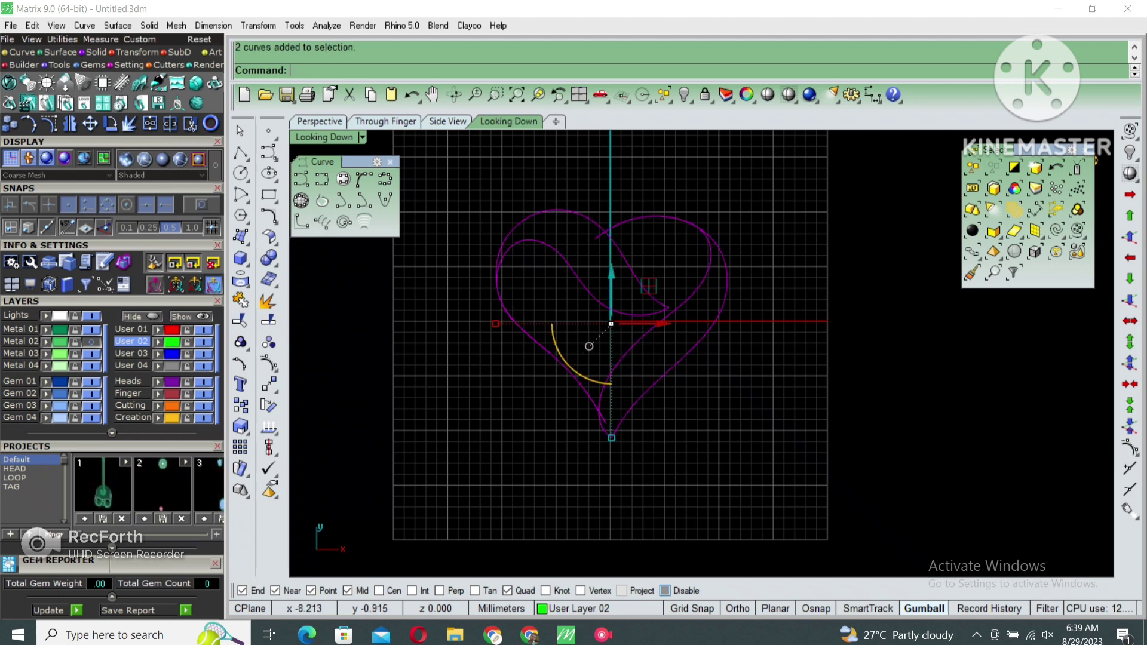
left_click(92, 342)
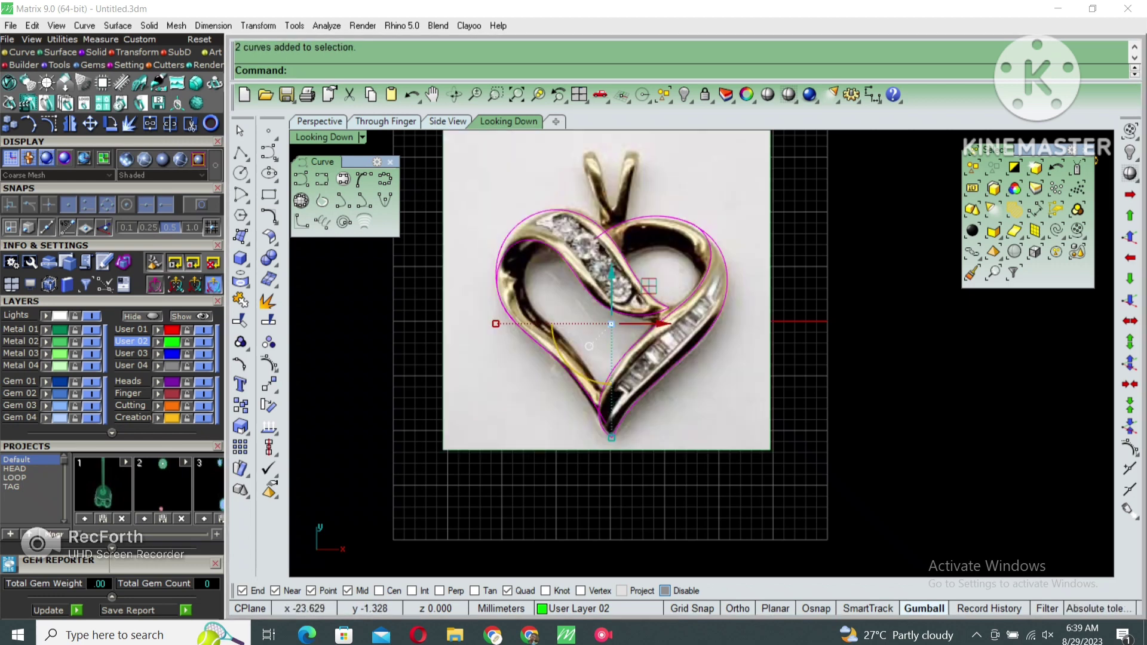
scroll(527, 300, "down", 2)
key("Escape")
scroll(527, 299, "down", 1)
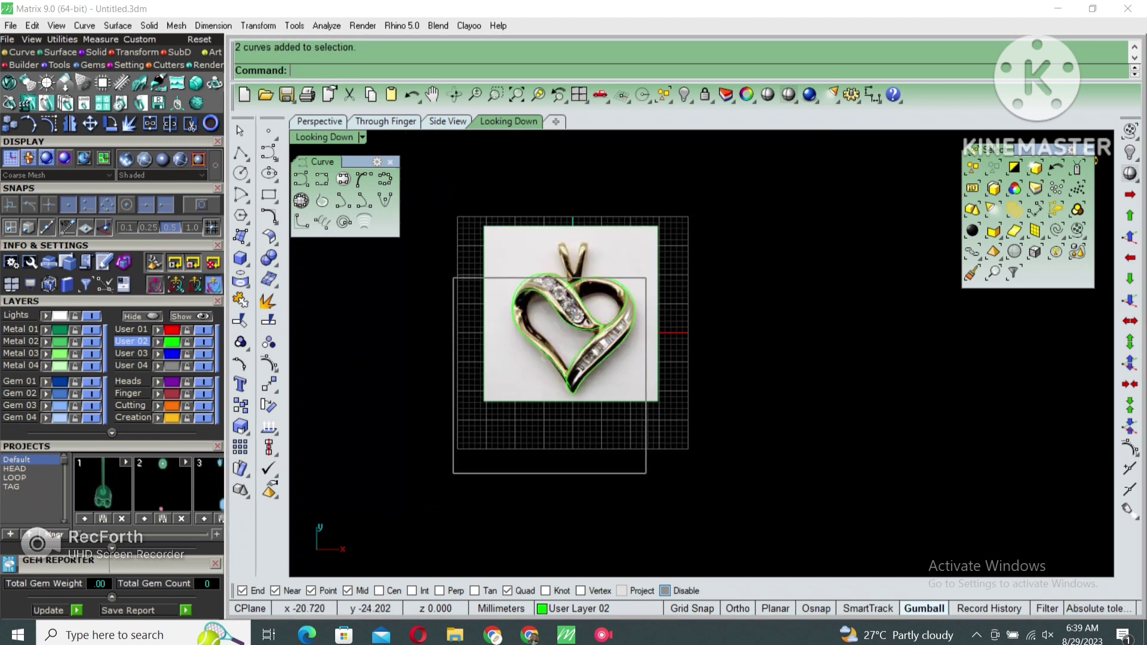
left_click_drag(646, 277, 453, 474)
left_click(92, 341)
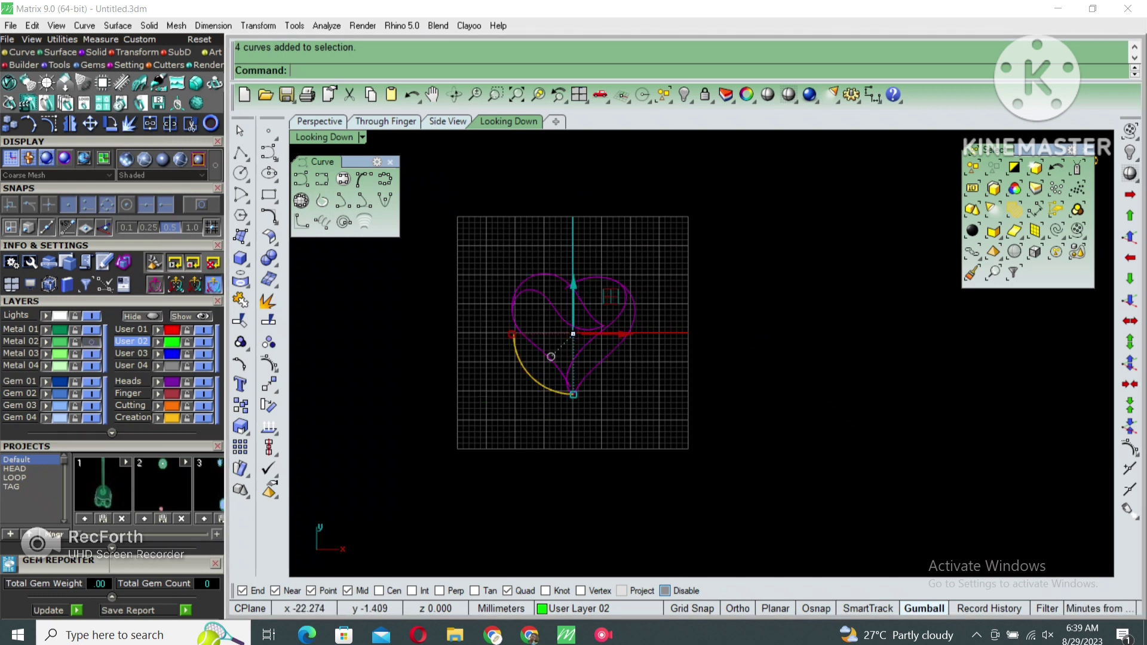
left_click_drag(463, 421, 691, 243)
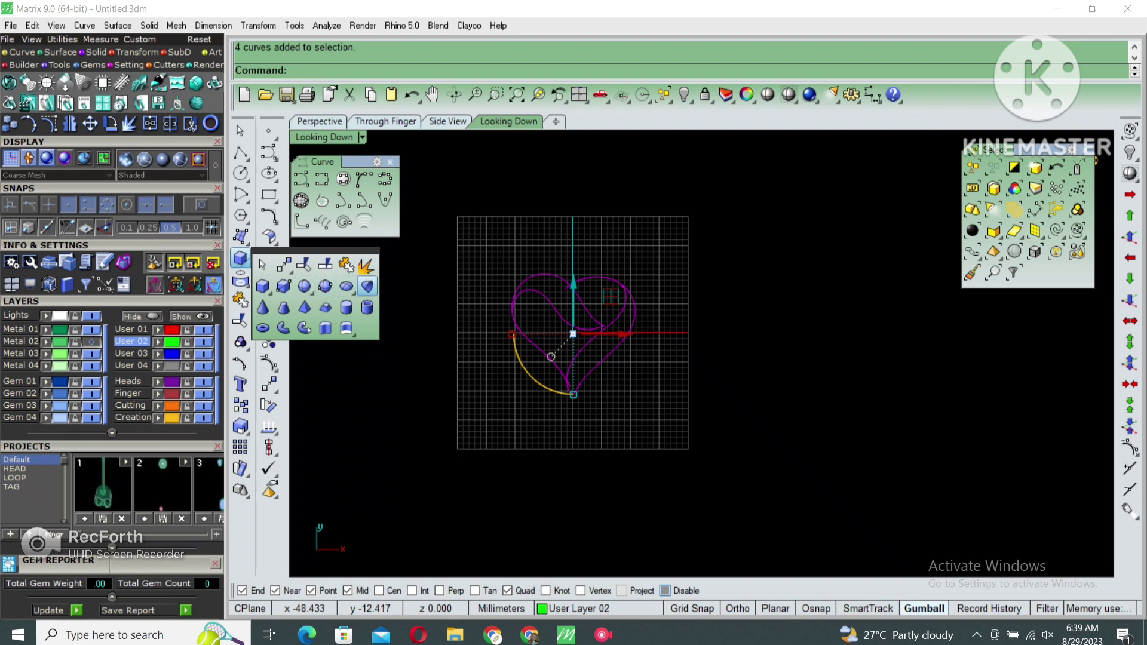
Create an upward paraboloid surface focused at the origin, wide enough to surround the heart
left_click(367, 286)
type("0")
key("Return")
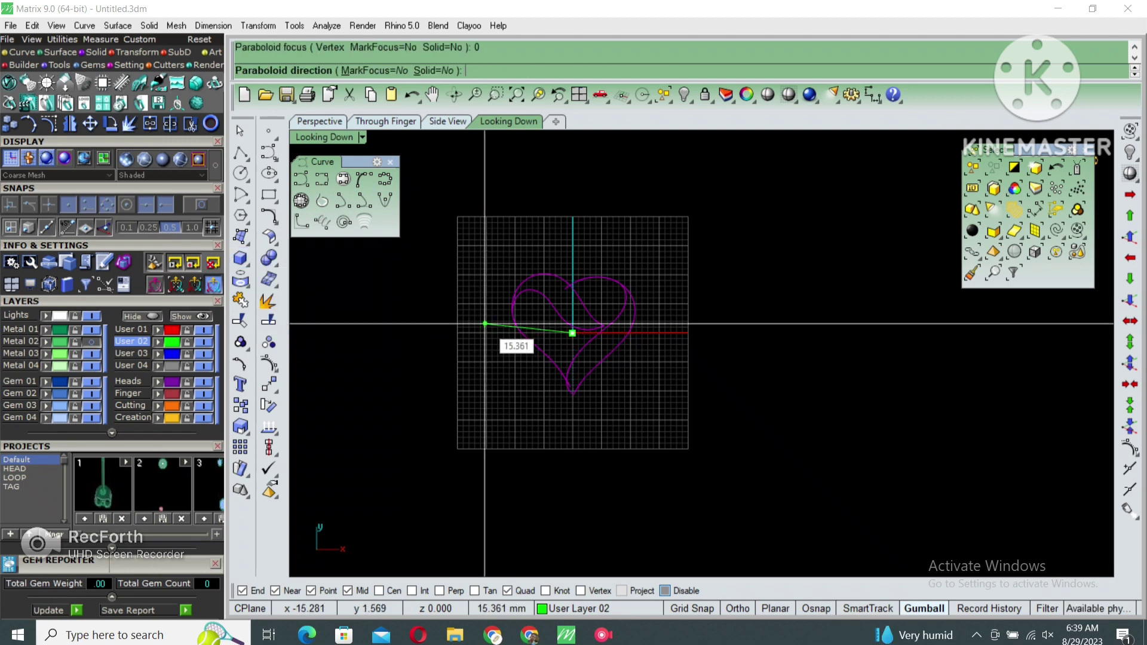
double_click(335, 138)
key("F8")
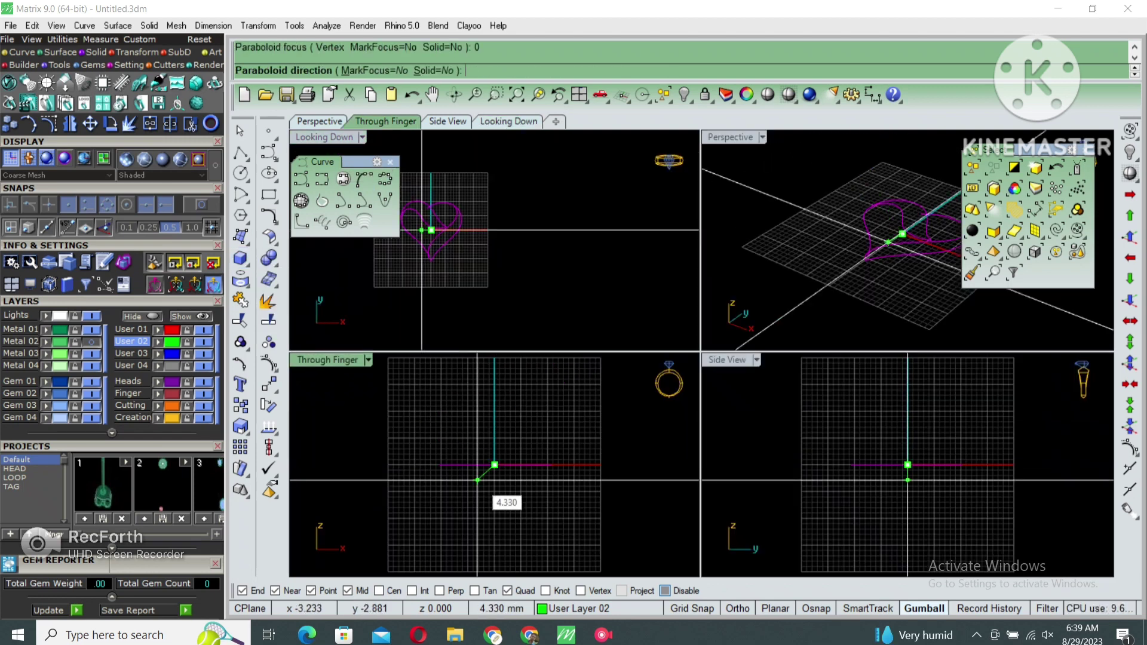
left_click(526, 521)
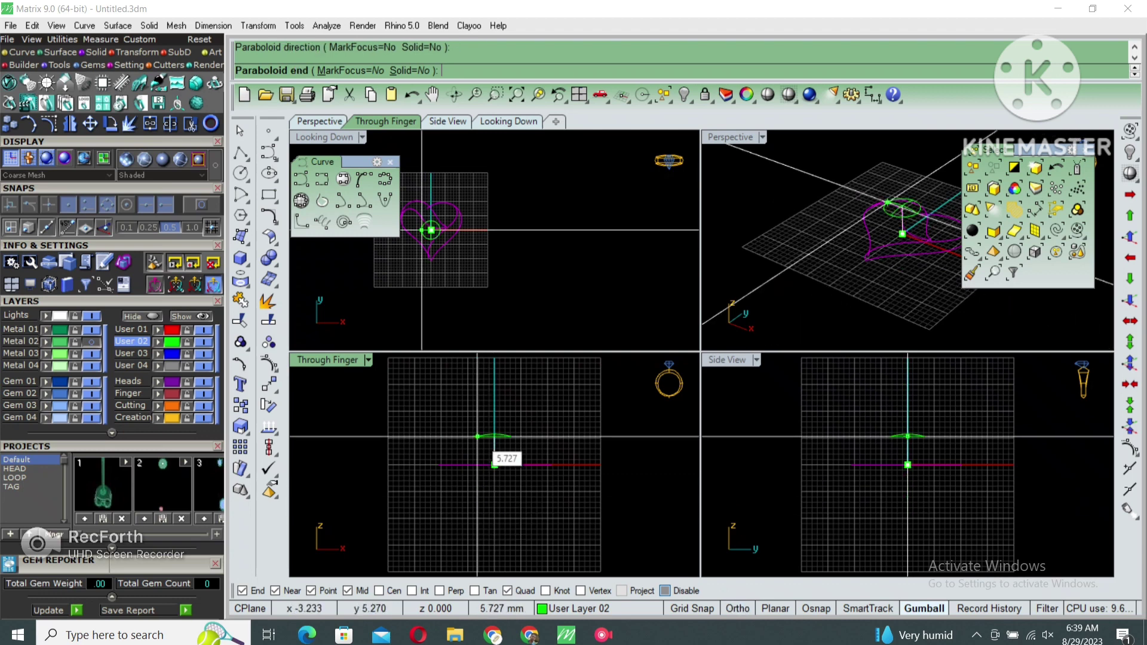
left_click(509, 122)
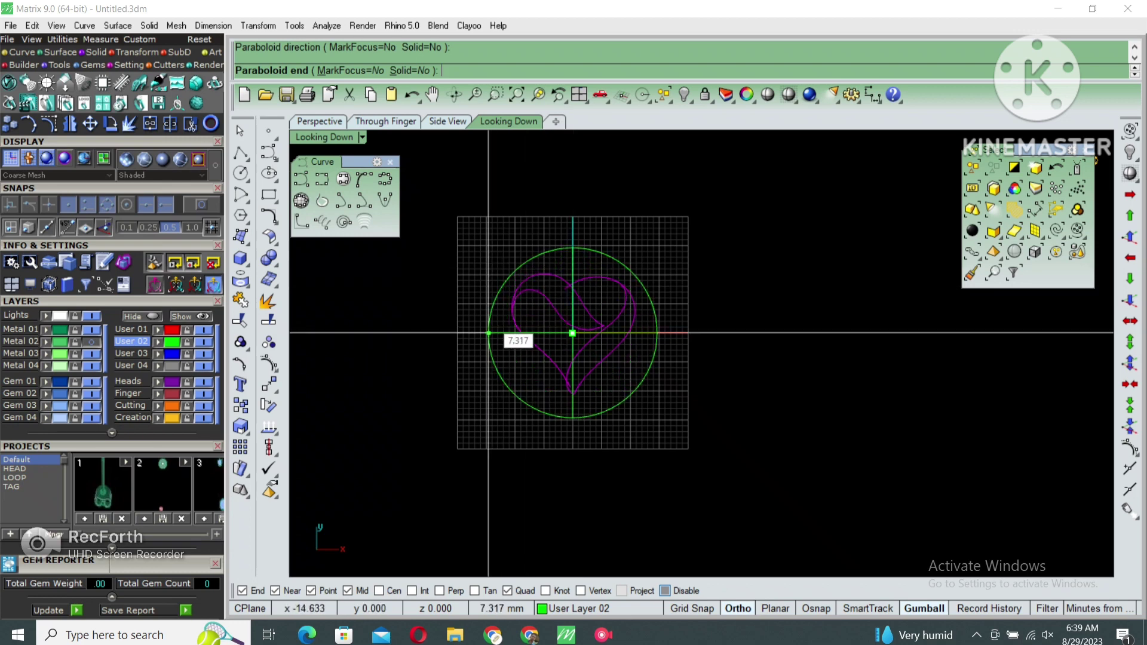
left_click(490, 333)
Flatten the dome into a shallow disc by lowering its upper control points
left_click(550, 355)
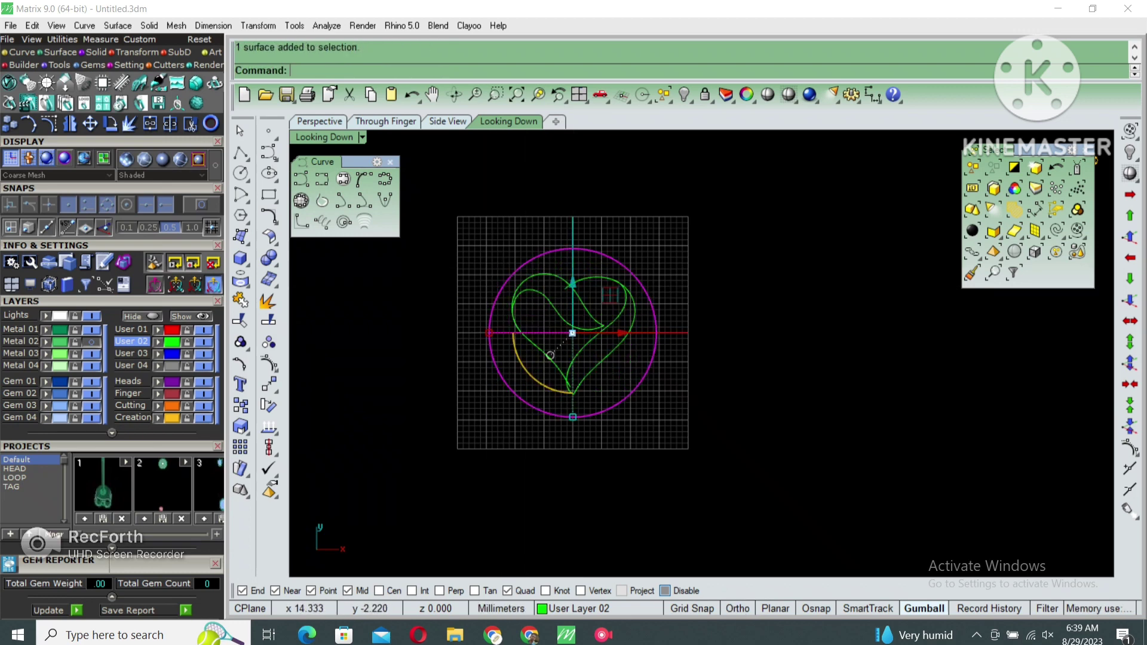
scroll(657, 301, "up", 2)
left_click(680, 273)
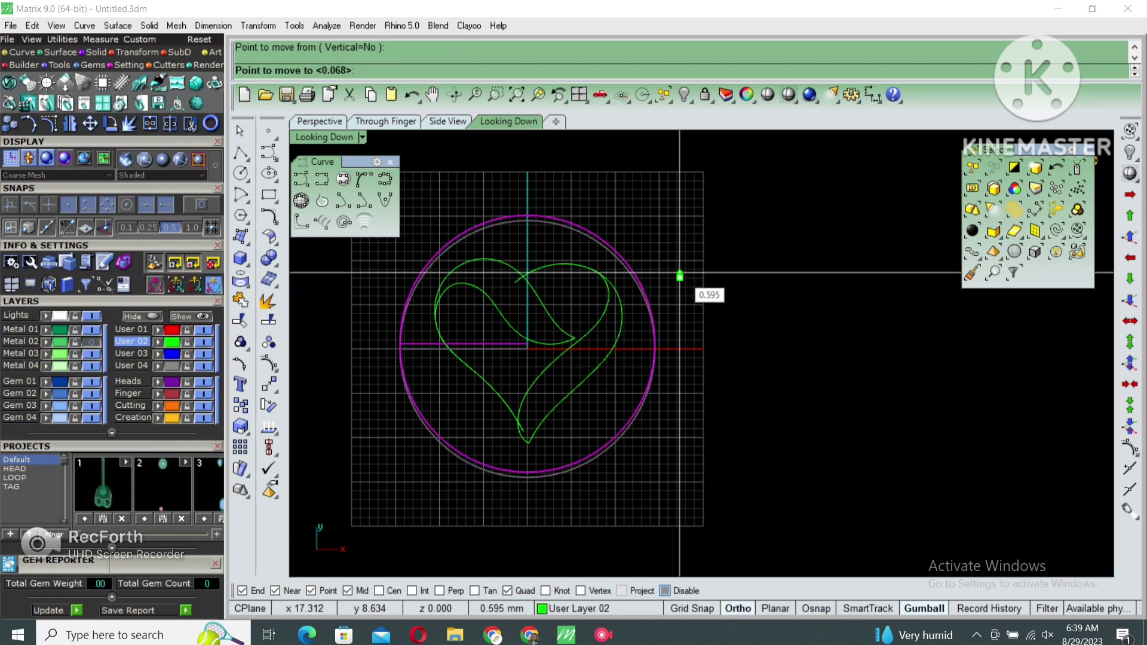
key("Escape")
key("ctrl+m")
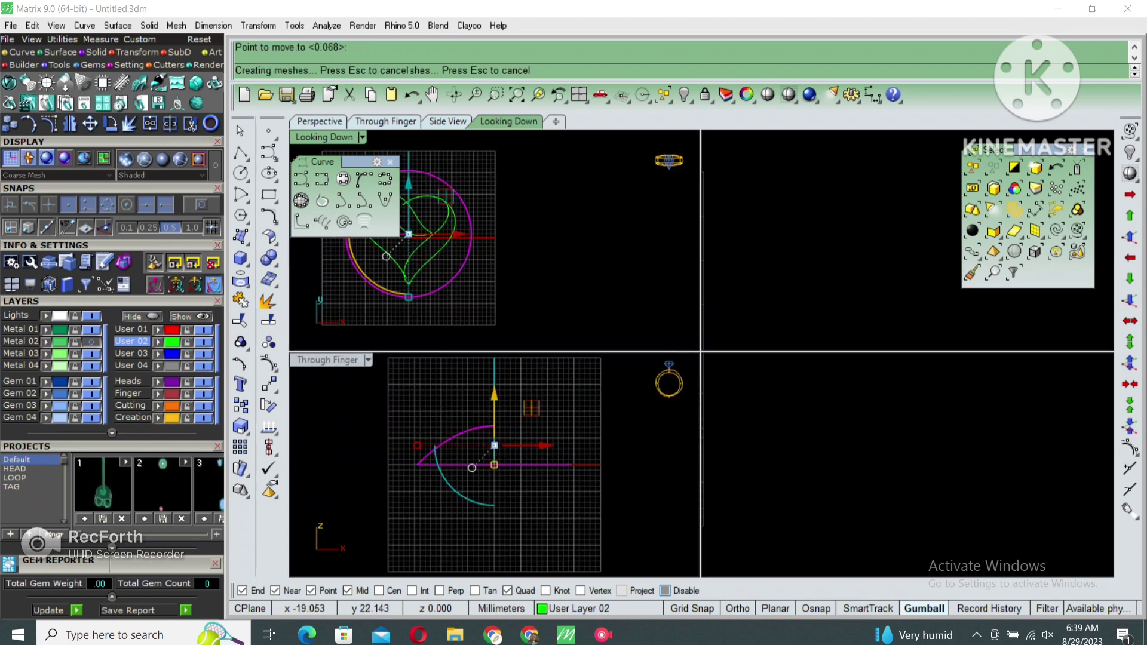
key("F10")
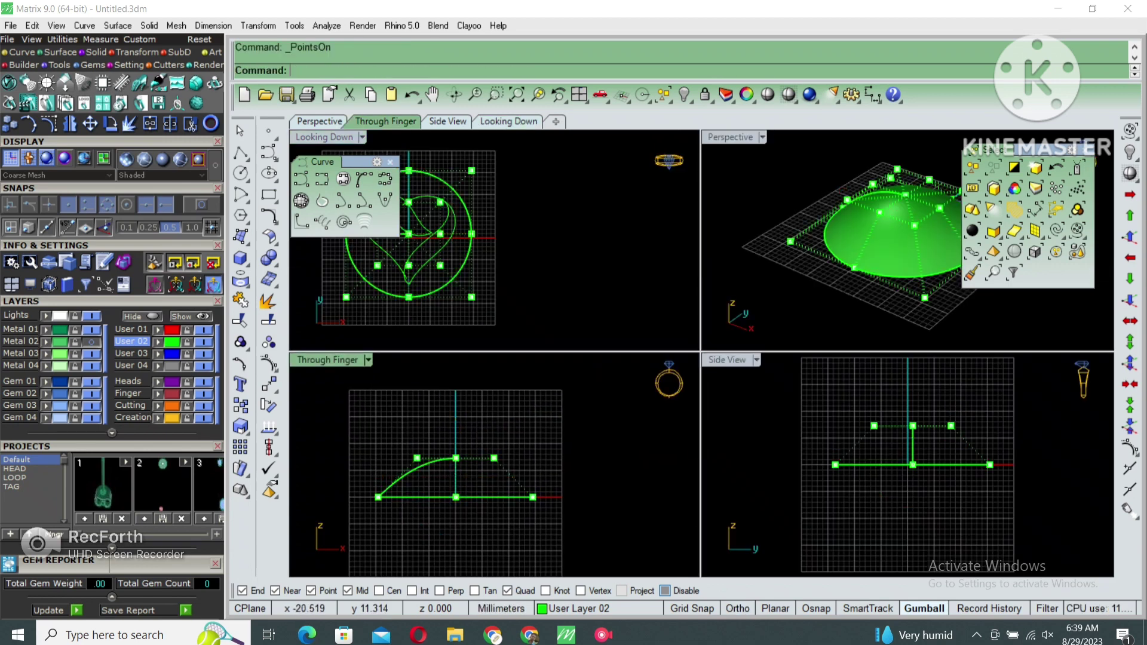
left_click_drag(349, 439, 534, 469)
left_click_drag(456, 409, 456, 460)
key("F11")
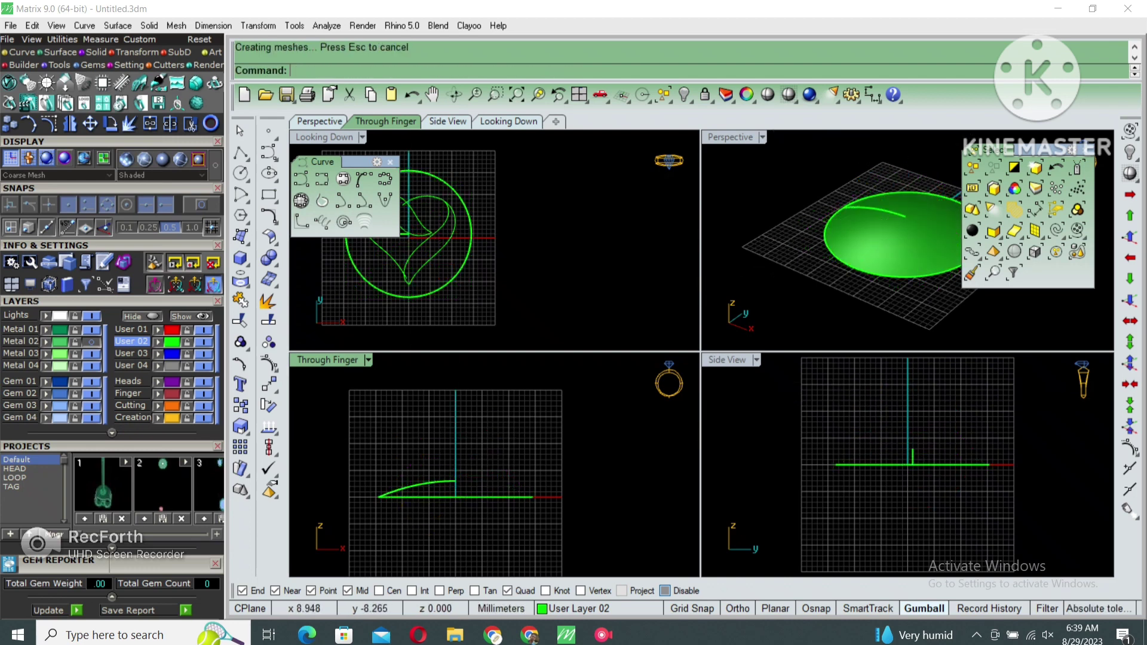
Select the four heart curves in top view and start the Project command
key("ctrl+Tab")
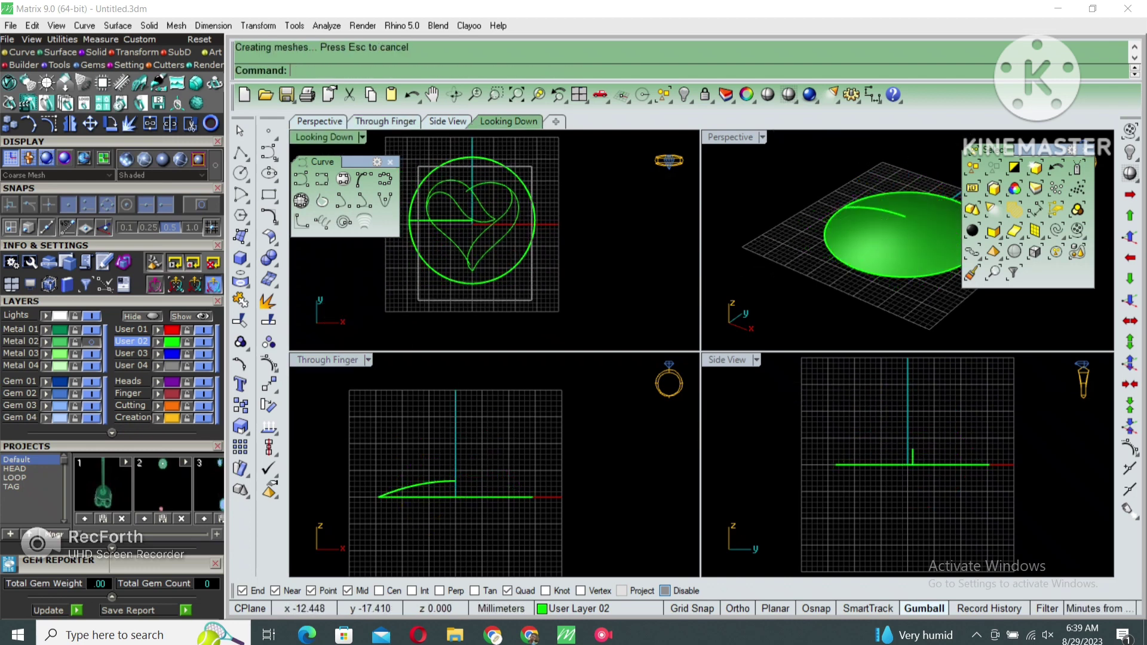
key("ctrl+a")
type("Project")
key("Return")
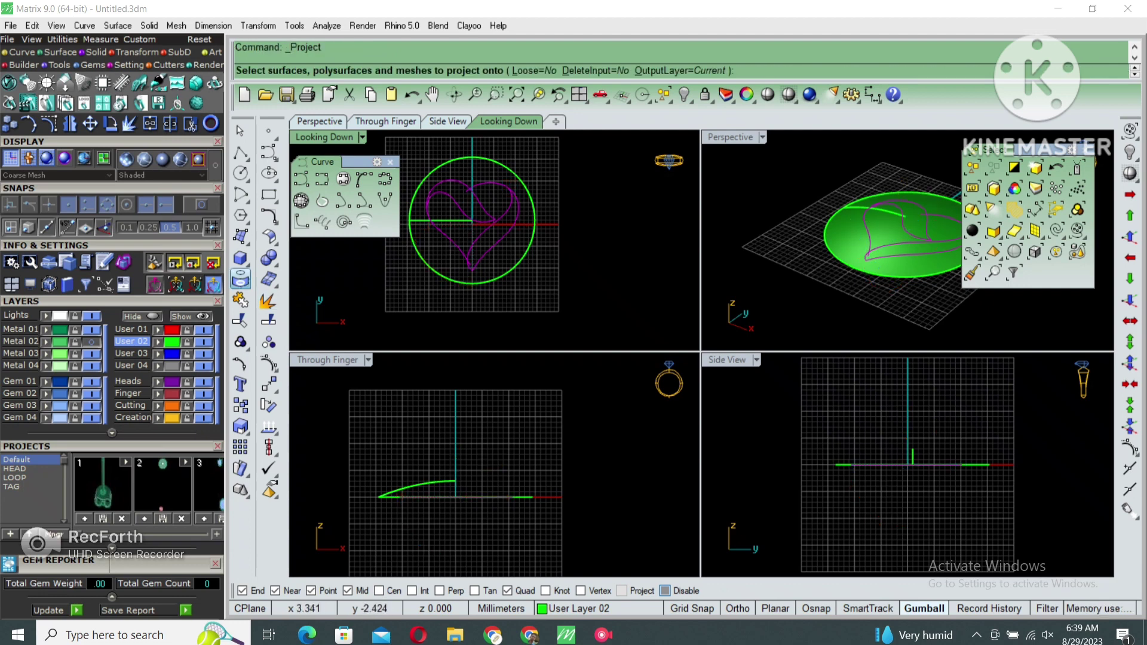
Project the heart curves onto the green disc, then undo the projection
left_click(472, 158)
key("Return")
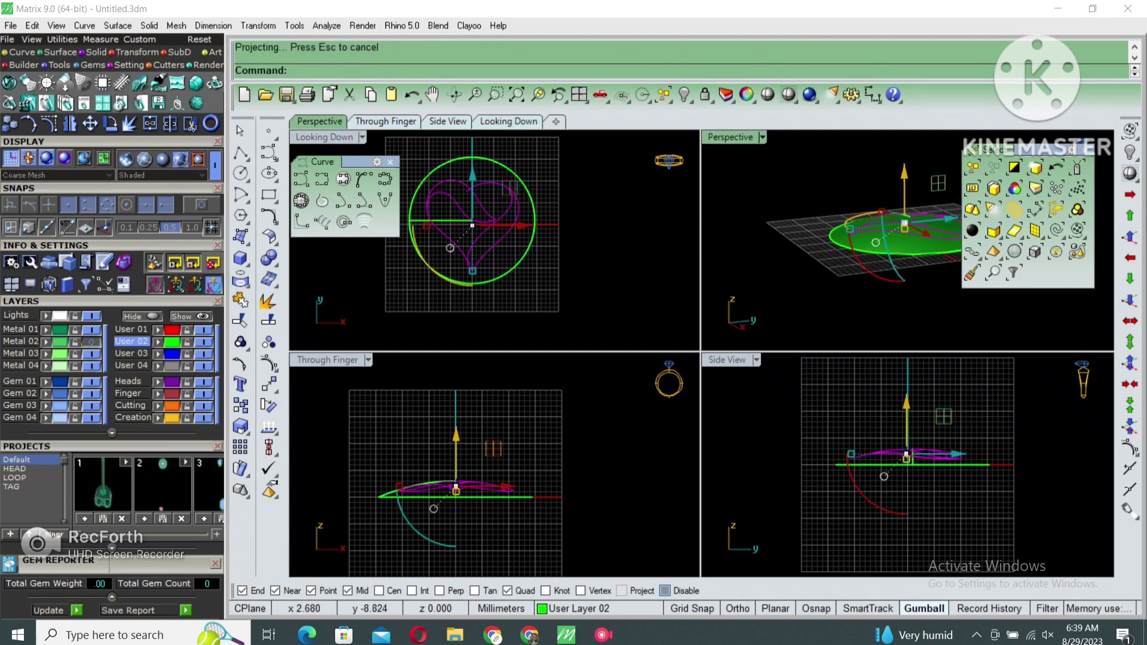
key("ctrl+m")
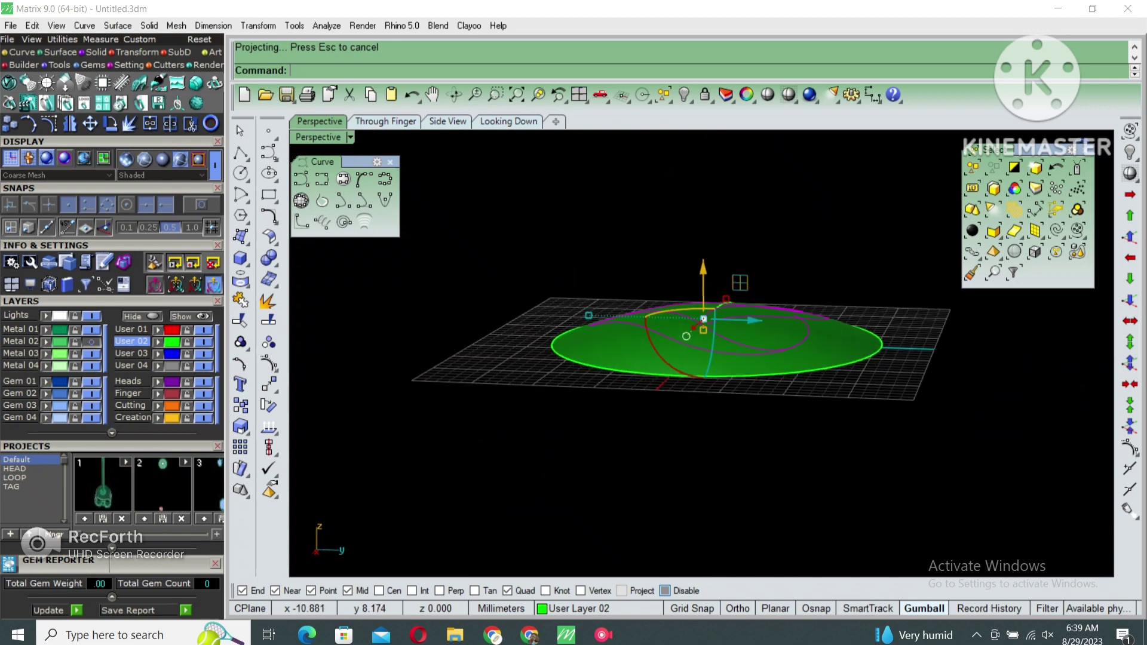
key("Down")
key("Down")
key("Down")
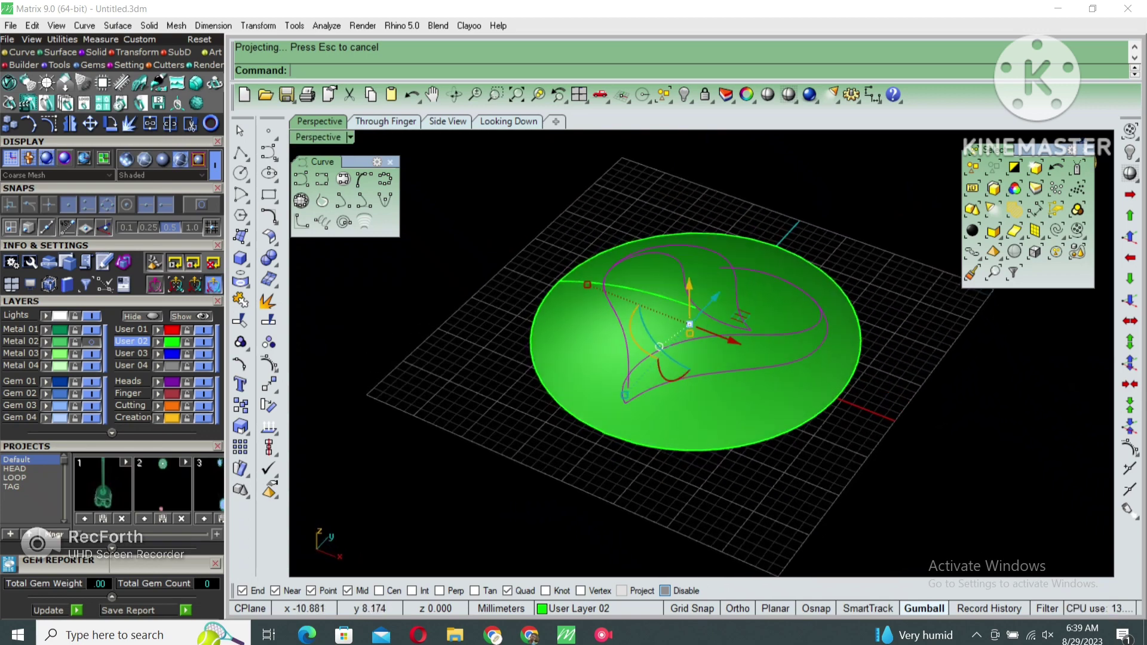
key("Up")
key("Up")
key("Up")
key("ctrl+z")
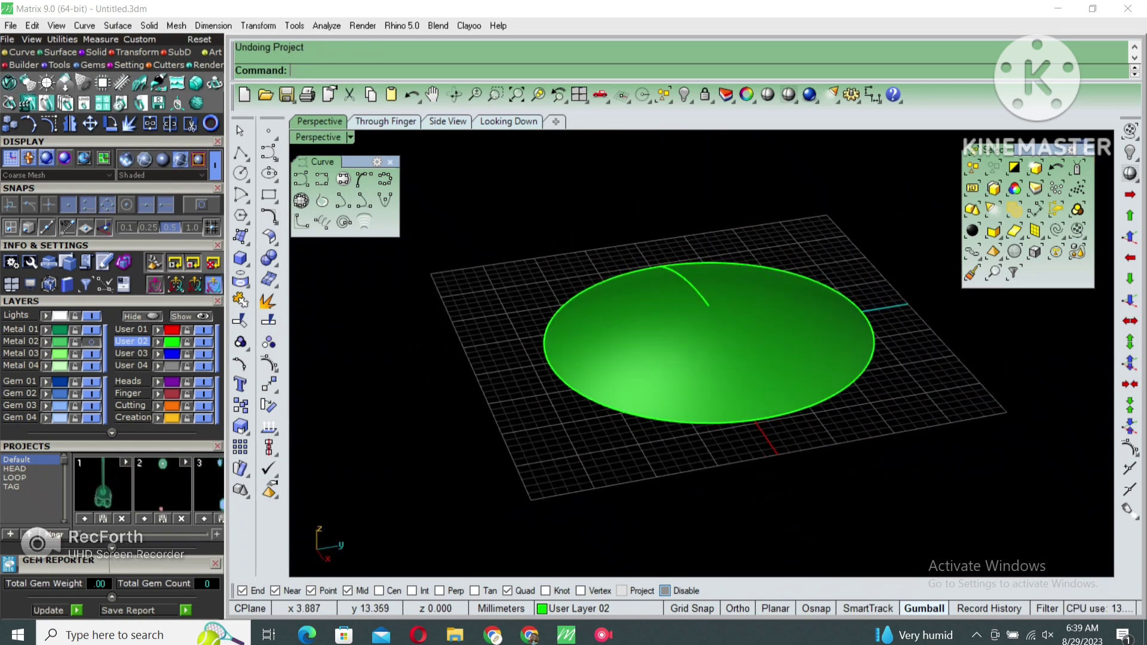
Raise the disc's inner control points 0.655 mm to make a taller dome
key("ctrl+a")
key("Up")
key("Up")
key("F10")
key("Up")
key("Up")
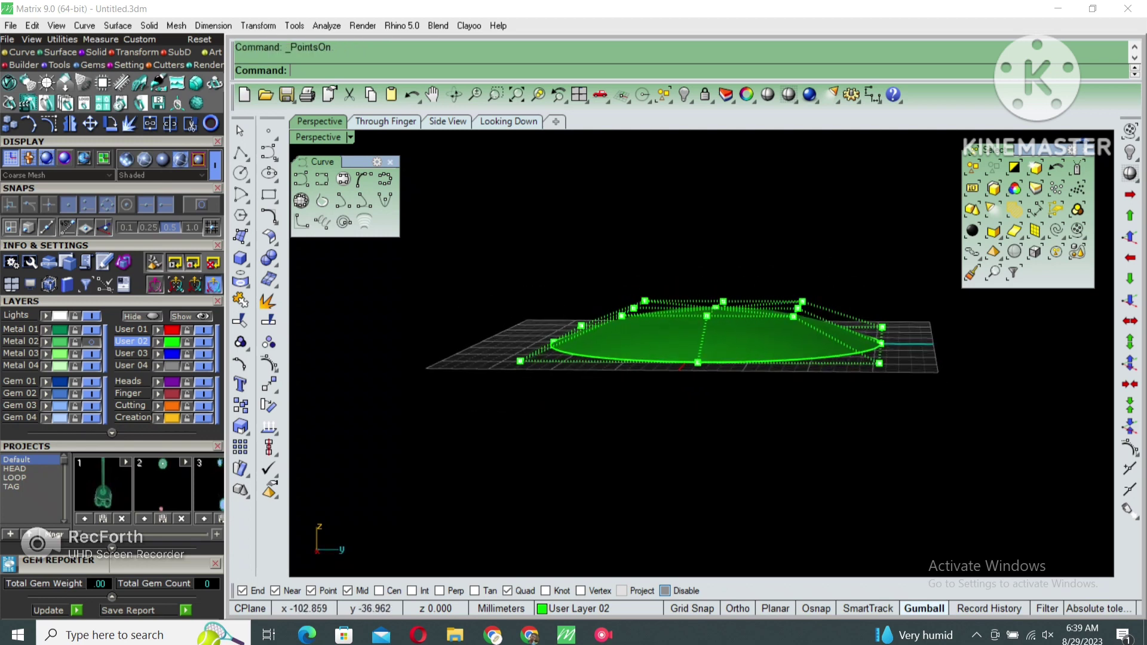
left_click_drag(614, 260, 816, 327)
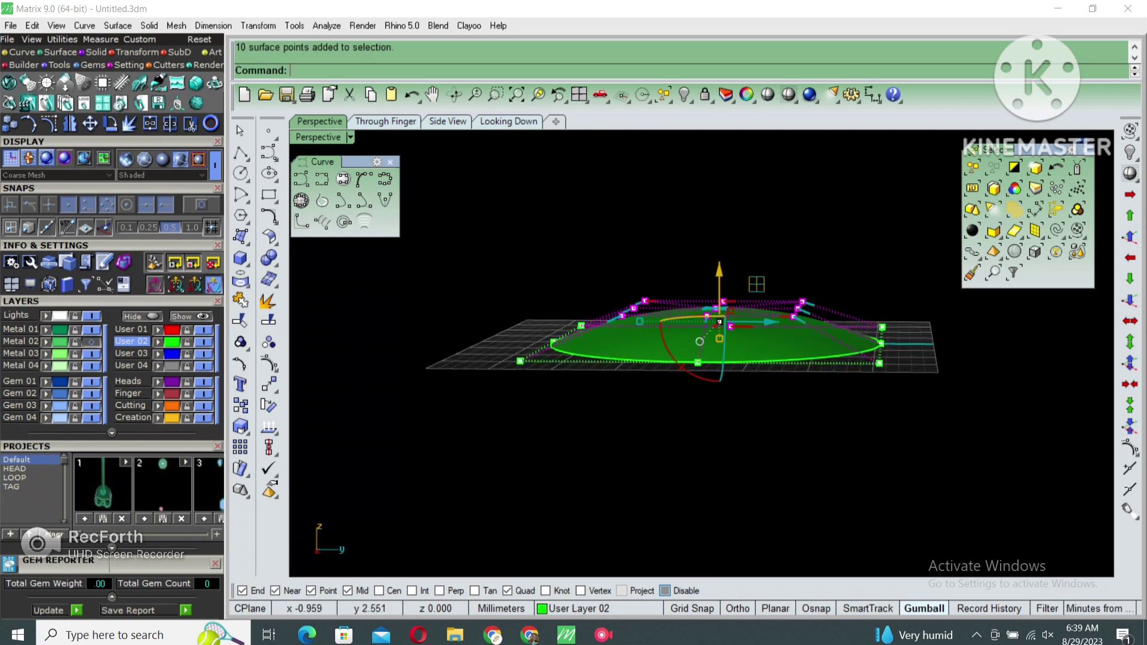
left_click(696, 328, "ctrl")
left_click_drag(715, 266, 715, 251)
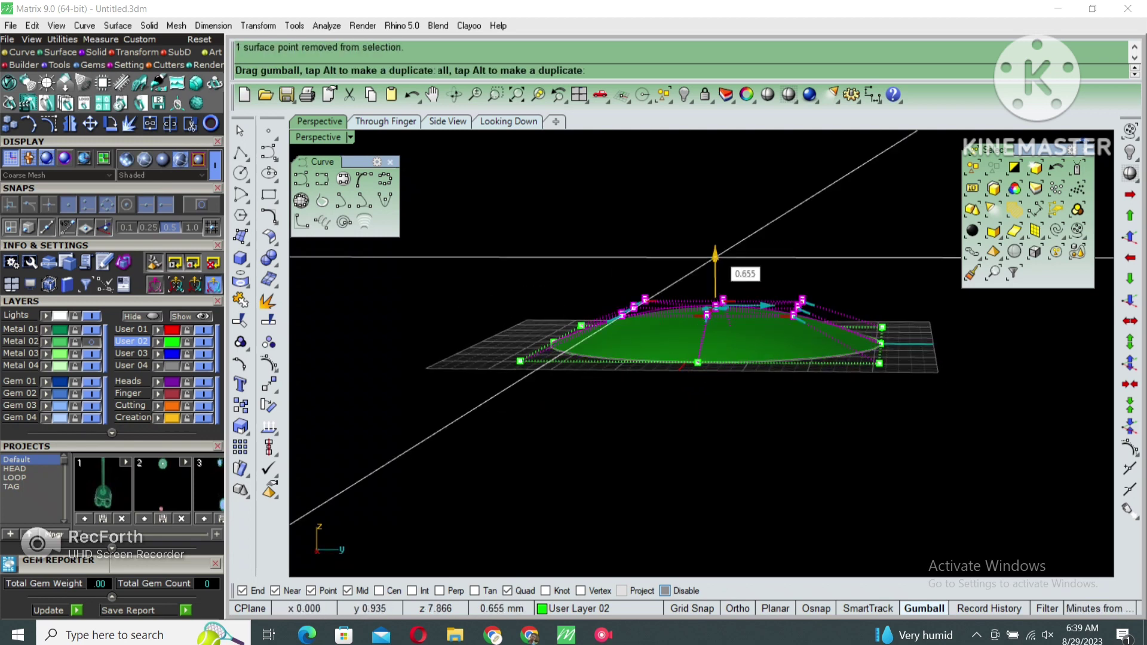
key("Escape")
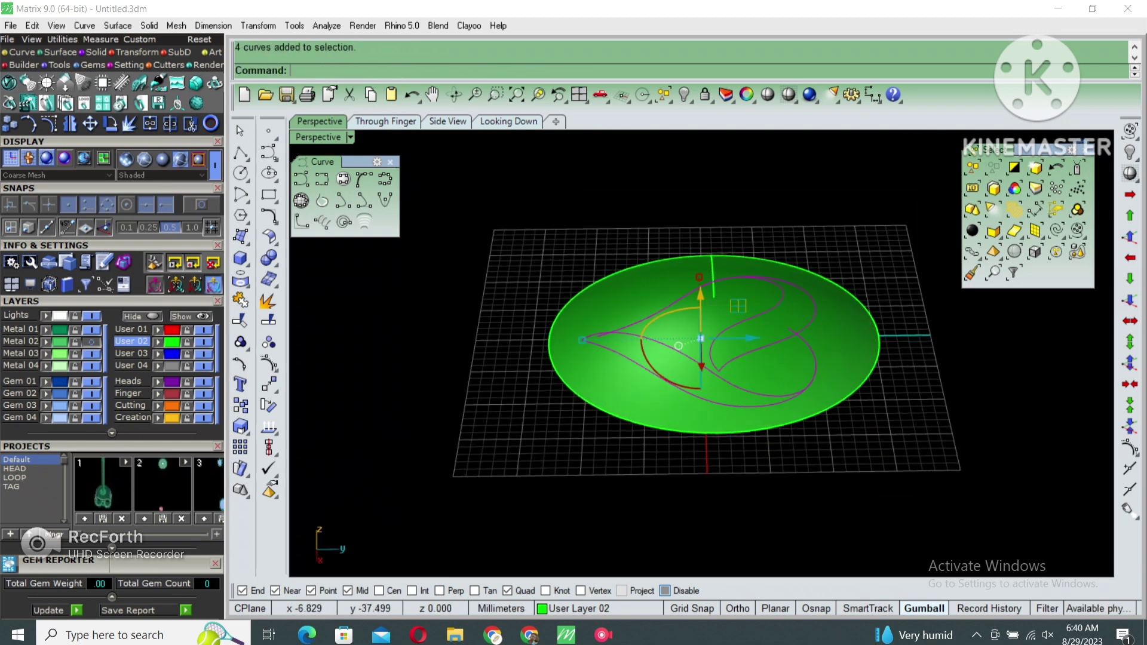
Project the heart curves onto the dome and move the dome -10 along X
key("Return")
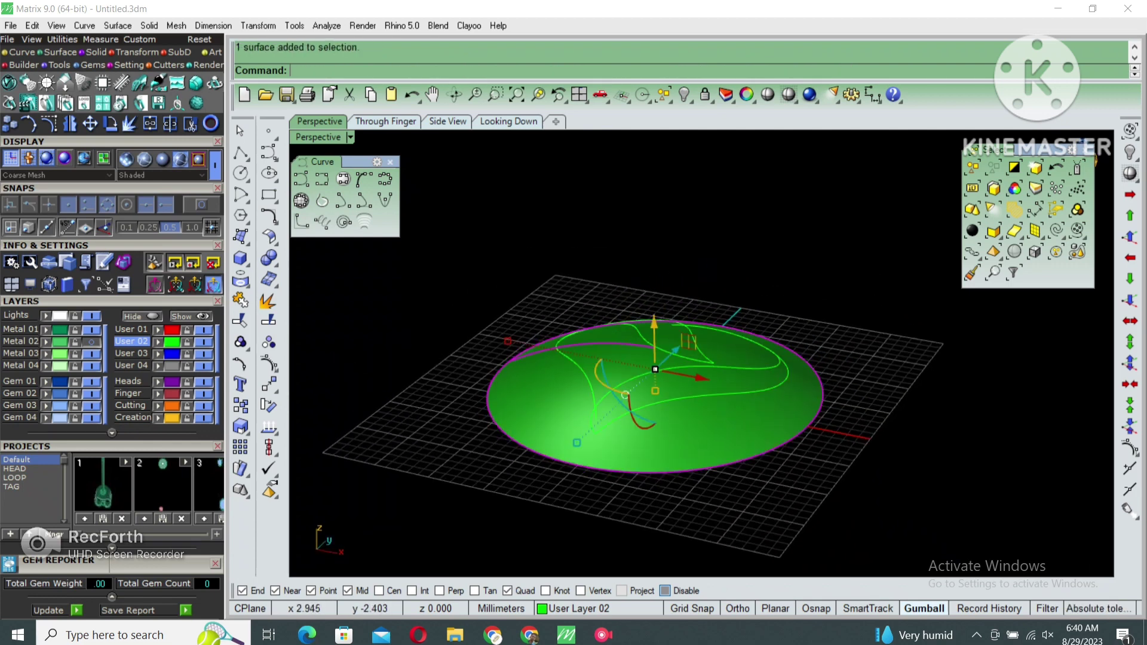
left_click(703, 377)
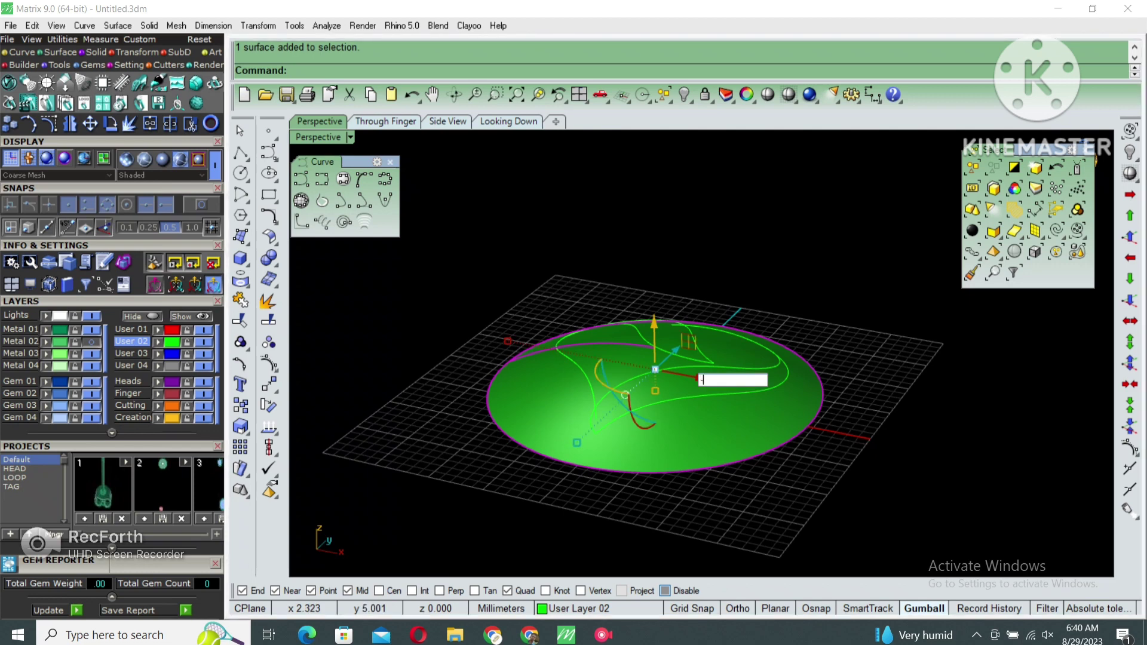
key("Return")
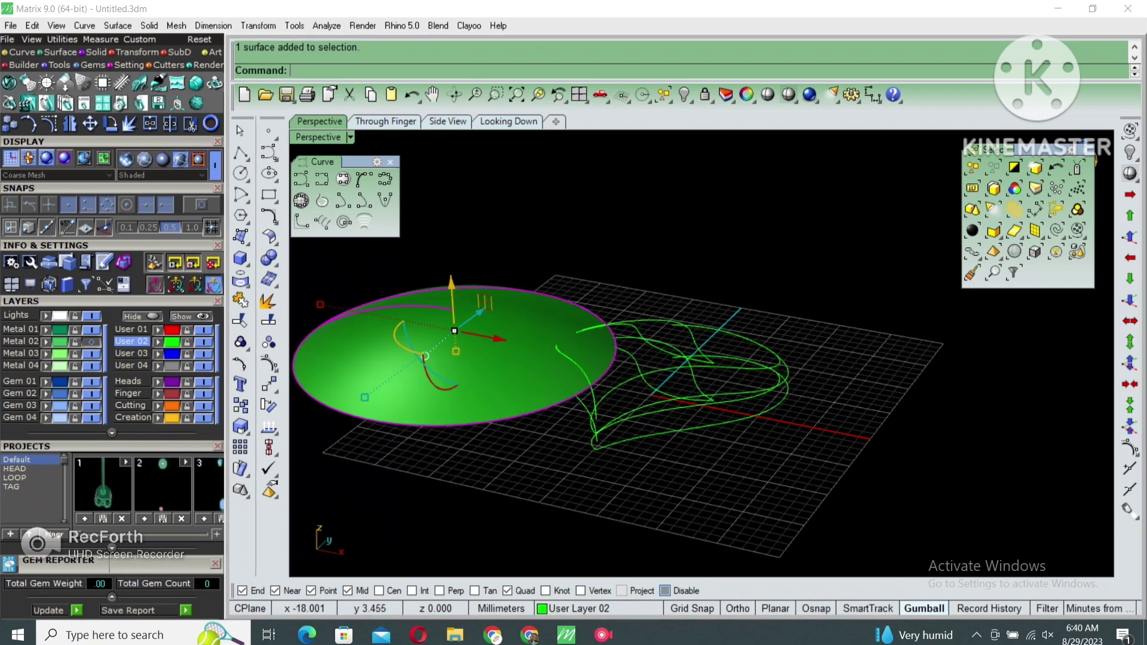
left_click(504, 339)
key("Return")
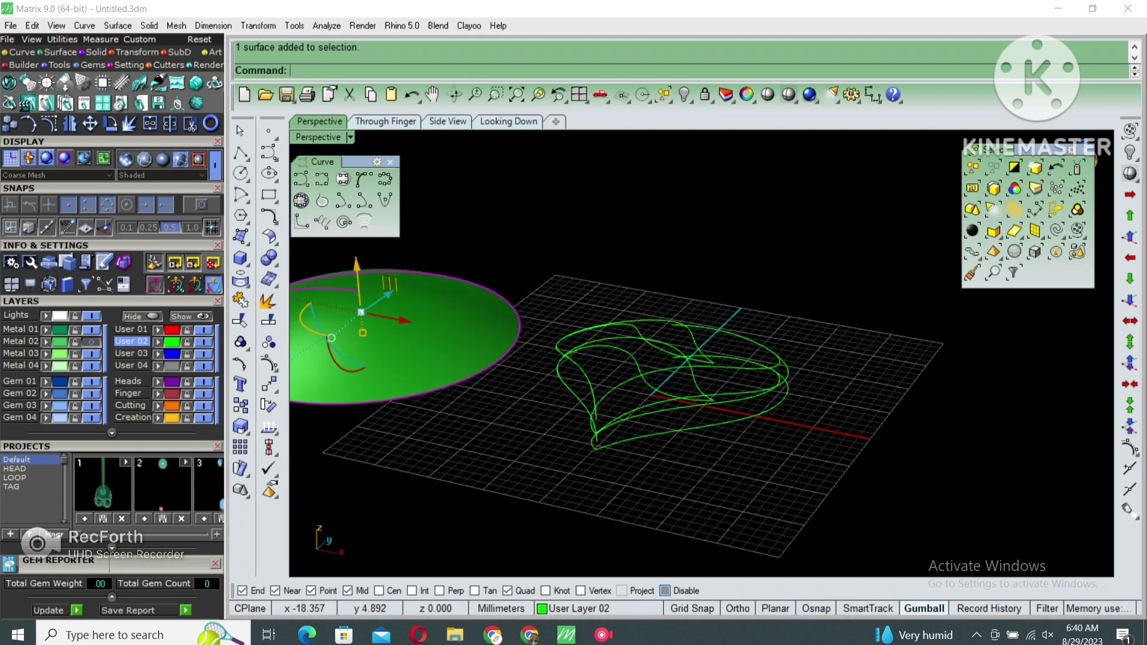
mouse_move(657, 388)
right_mouse_down()
mouse_move(657, 334)
mouse_move(657, 406)
right_mouse_up()
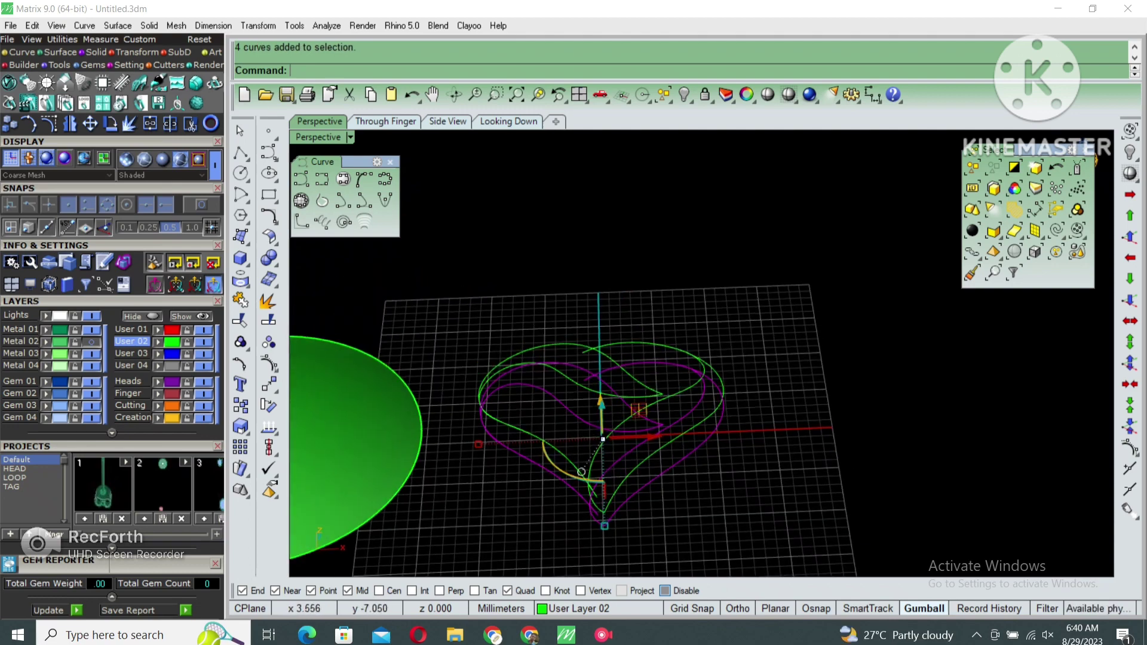
Shift the flat heart curves 30 units along X
left_click(650, 437)
type("30")
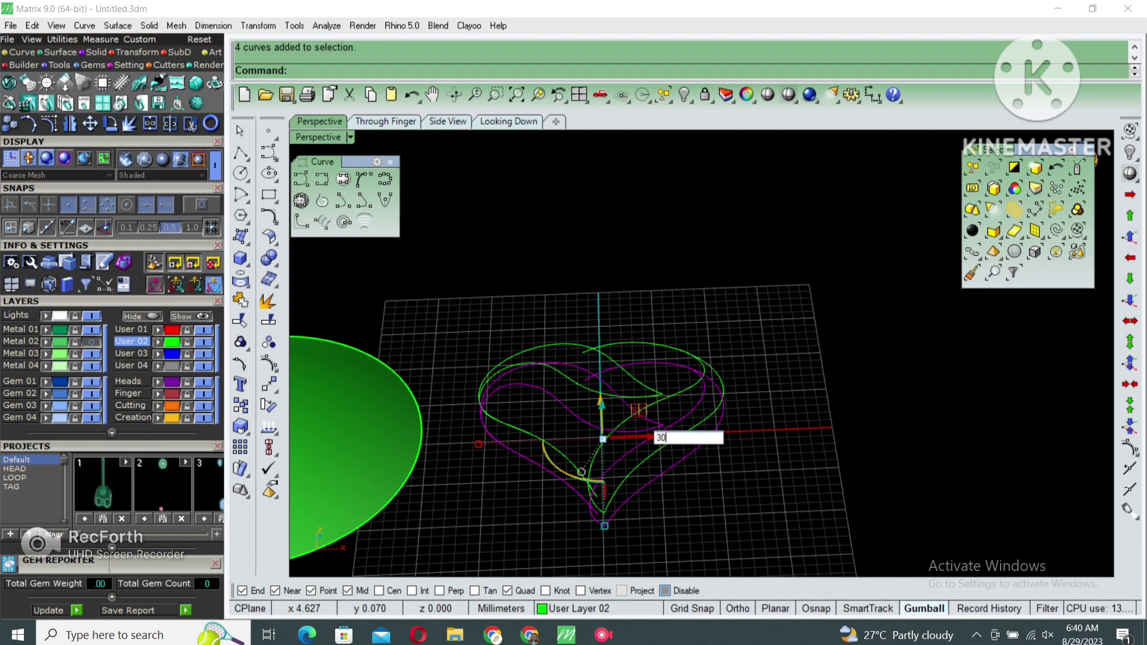
key("Return")
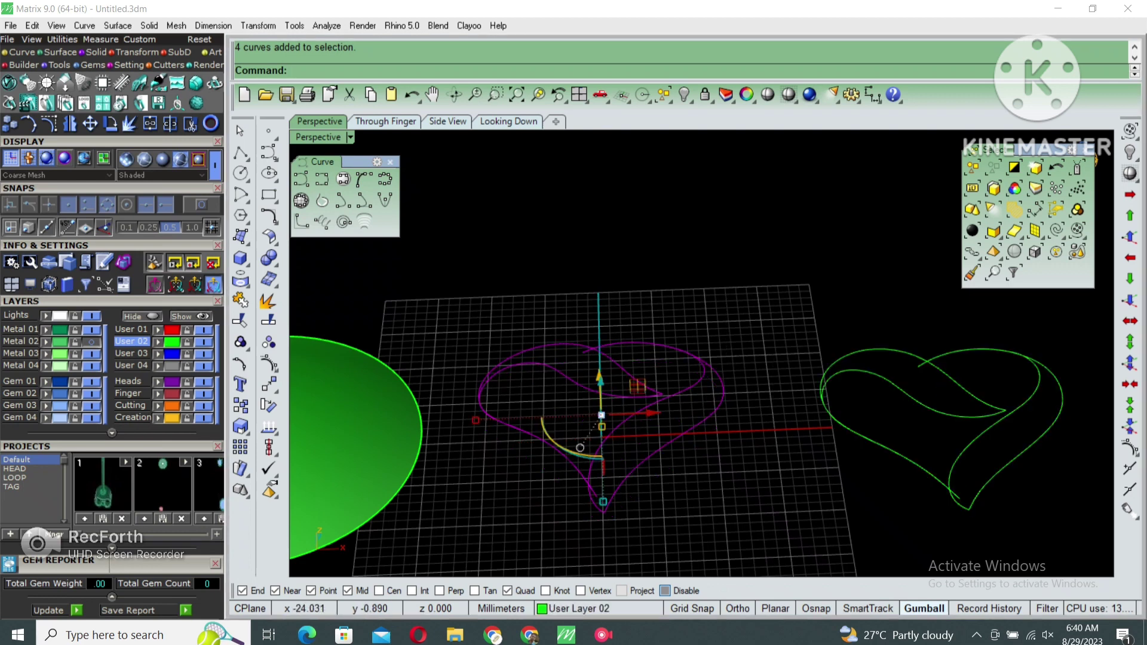
mouse_move(657, 334)
right_mouse_down()
mouse_move(657, 419)
mouse_move(596, 418)
mouse_move(585, 350)
mouse_move(589, 375)
mouse_move(620, 392)
right_mouse_up()
Ungroup the curved heart with ug and hide the grid
type("ug")
key("Return")
key("F7")
Rebuild two heart curves to 12 points at degree 3 and show their control points
left_click(585, 350)
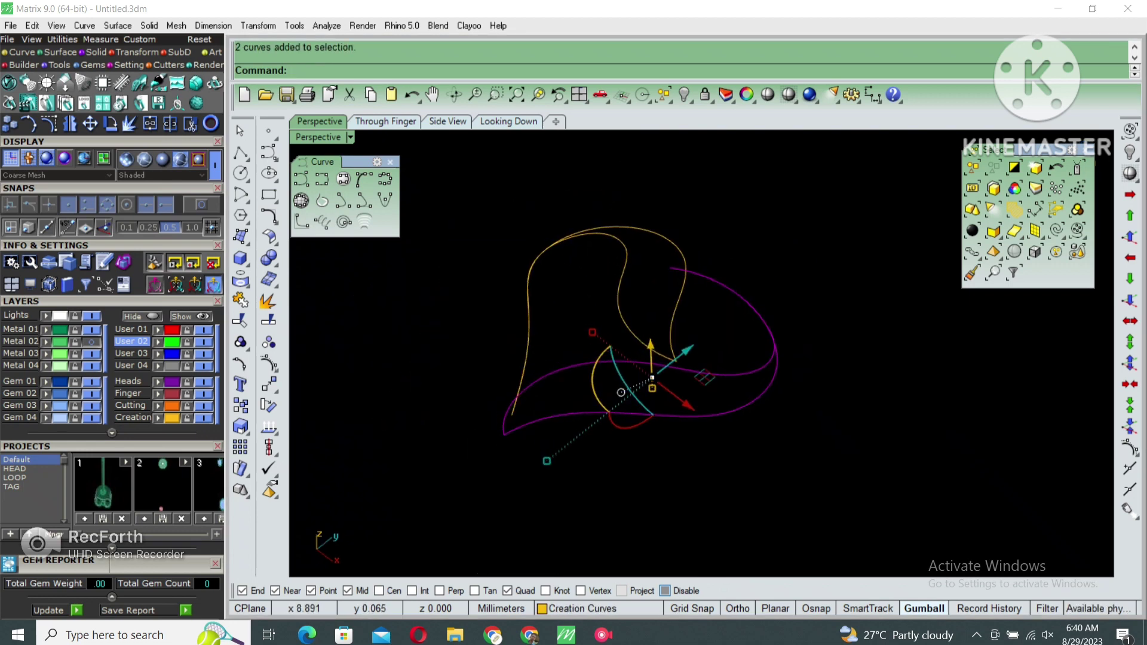
type("Rebuild")
key("Return")
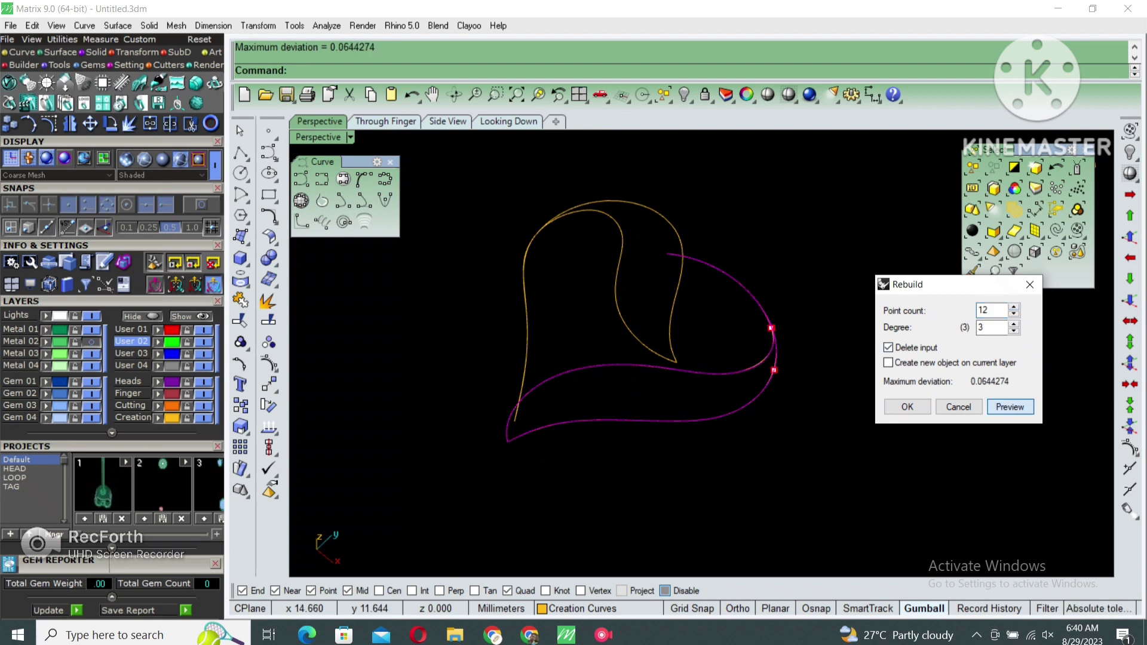
left_click(906, 407)
right_click_drag(657, 353, 687, 352)
key("ctrl+a")
key("F10")
Lock two of the heart curves
left_click_drag(764, 212, 744, 273)
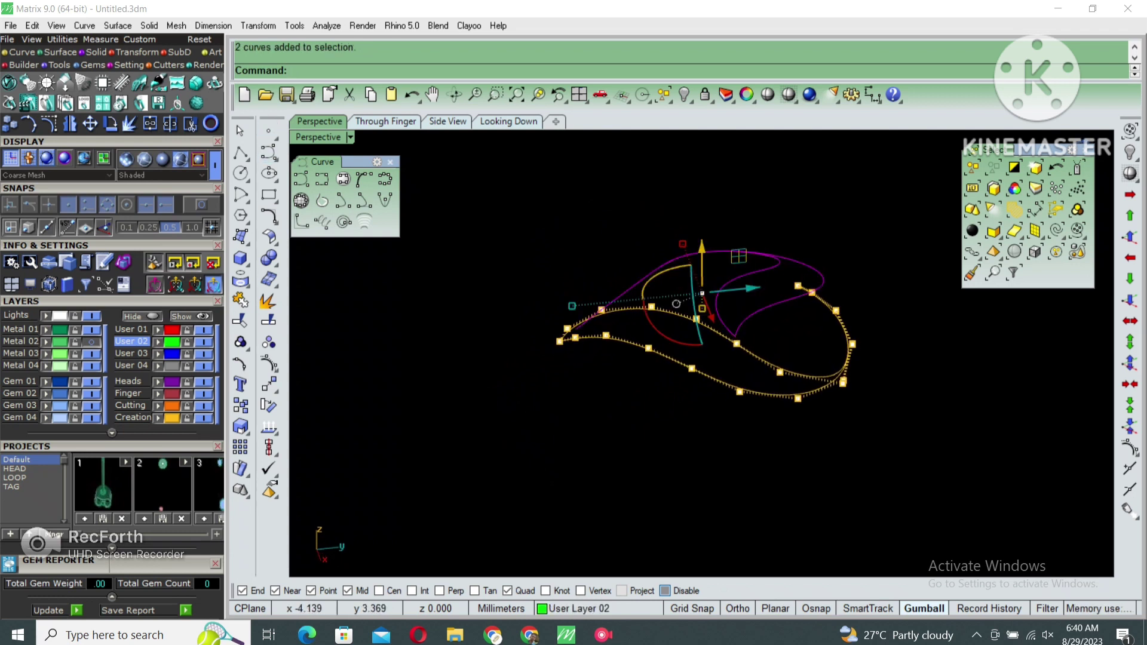
type("lock")
key("Return")
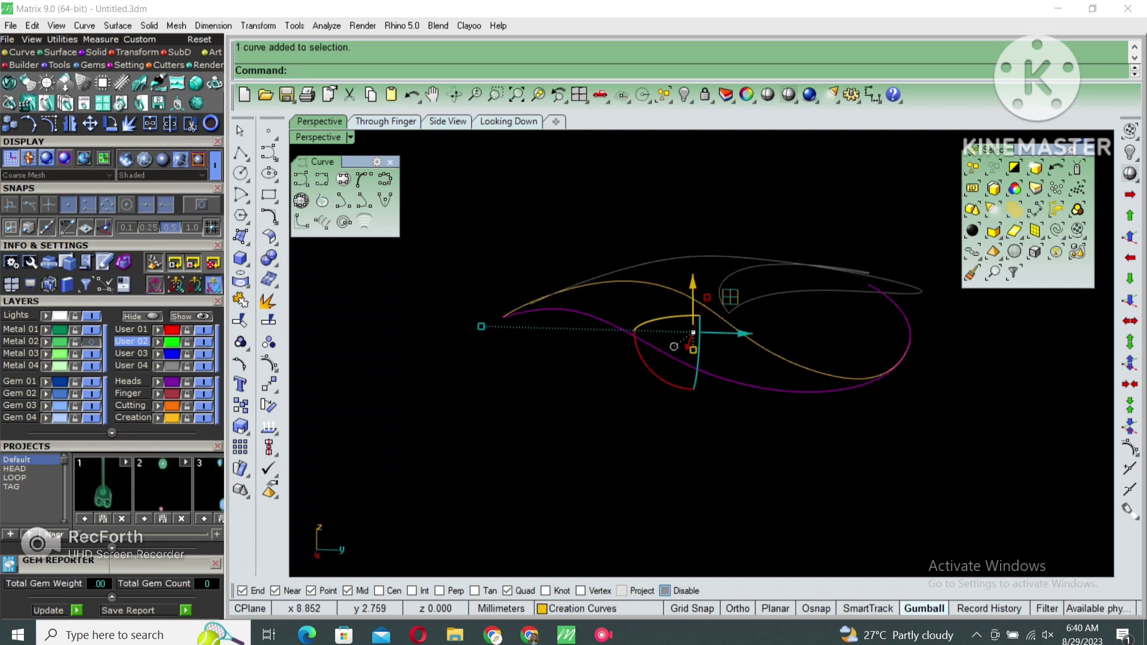
Move six of the yellow curve's control points vertically to bend it
key("F10")
left_click_drag(841, 385, 944, 285)
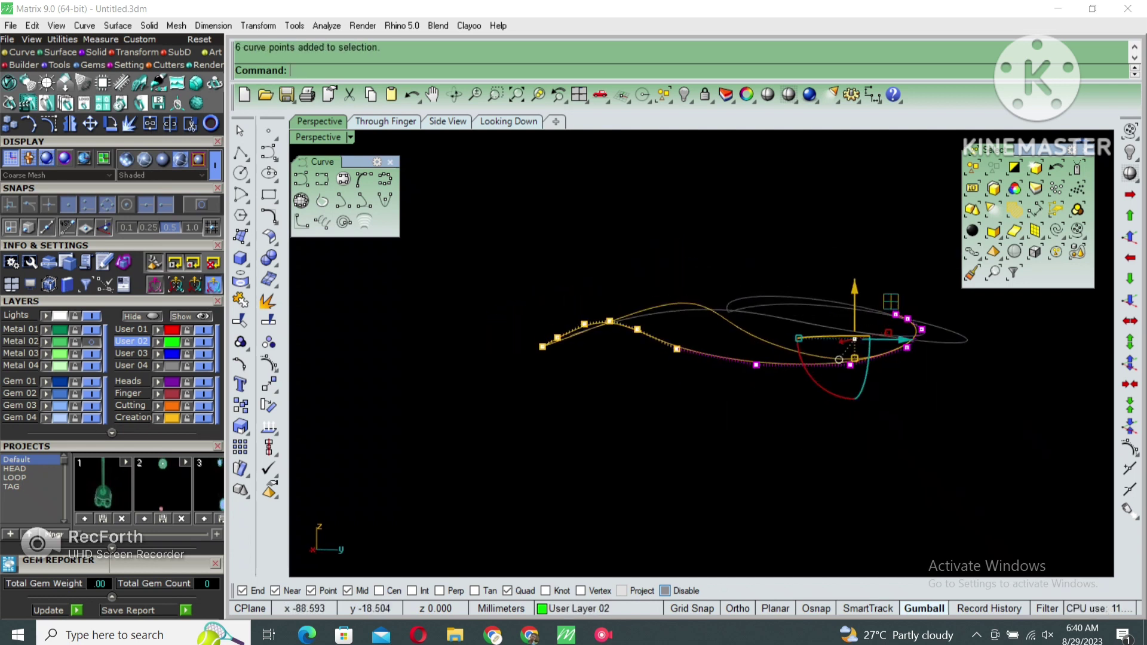
left_click(855, 289)
key("Escape")
mouse_move(776, 448)
right_mouse_down()
mouse_move(716, 430)
mouse_move(743, 350)
mouse_move(782, 326)
mouse_move(747, 334)
right_mouse_up()
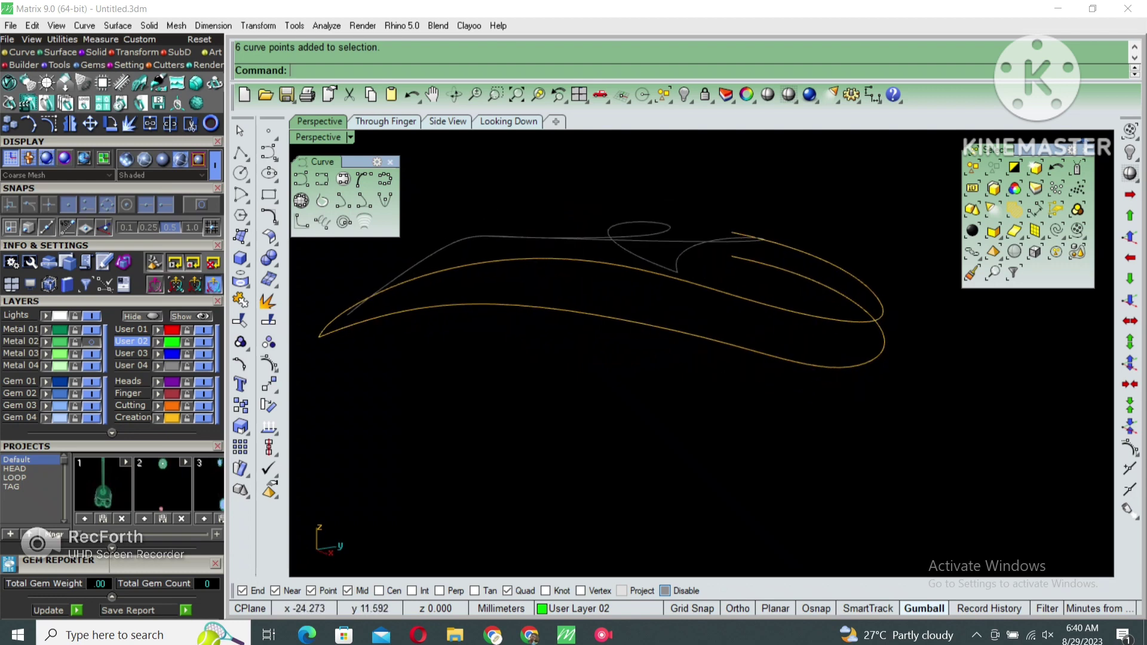
left_click(603, 350)
key("ctrl+m")
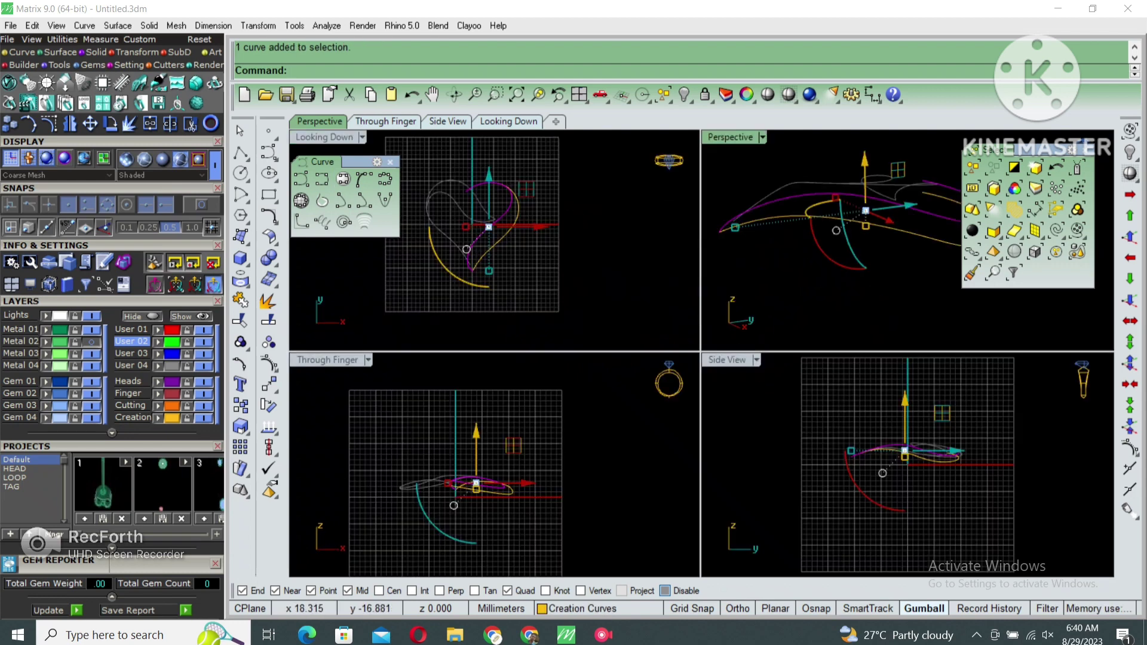
In side view, raise several control points to lift the heart curve's upper arc
double_click(727, 360)
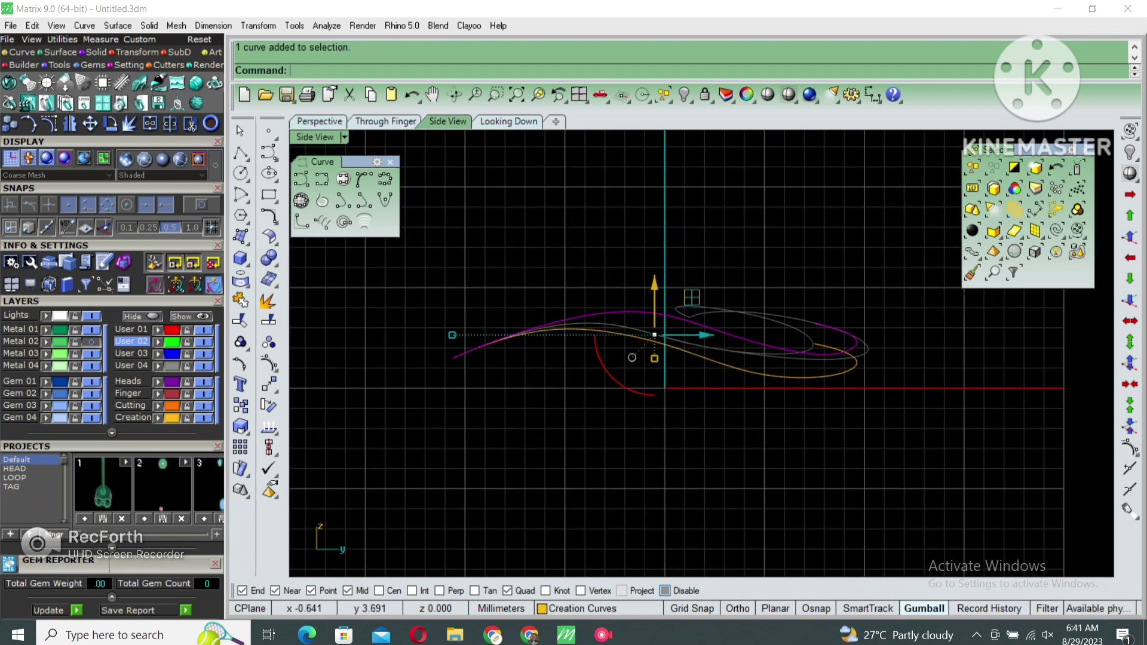
key("F10")
scroll(560, 351, "up", 3)
left_click_drag(485, 316, 485, 292)
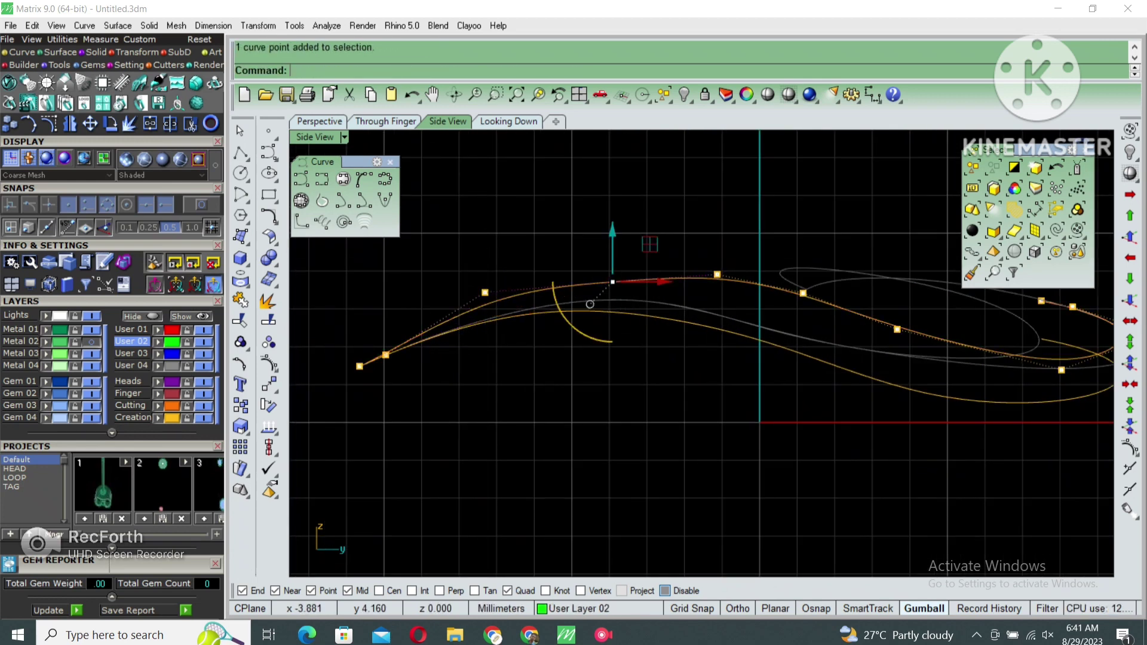
left_click_drag(612, 281, 612, 261)
left_click(716, 274)
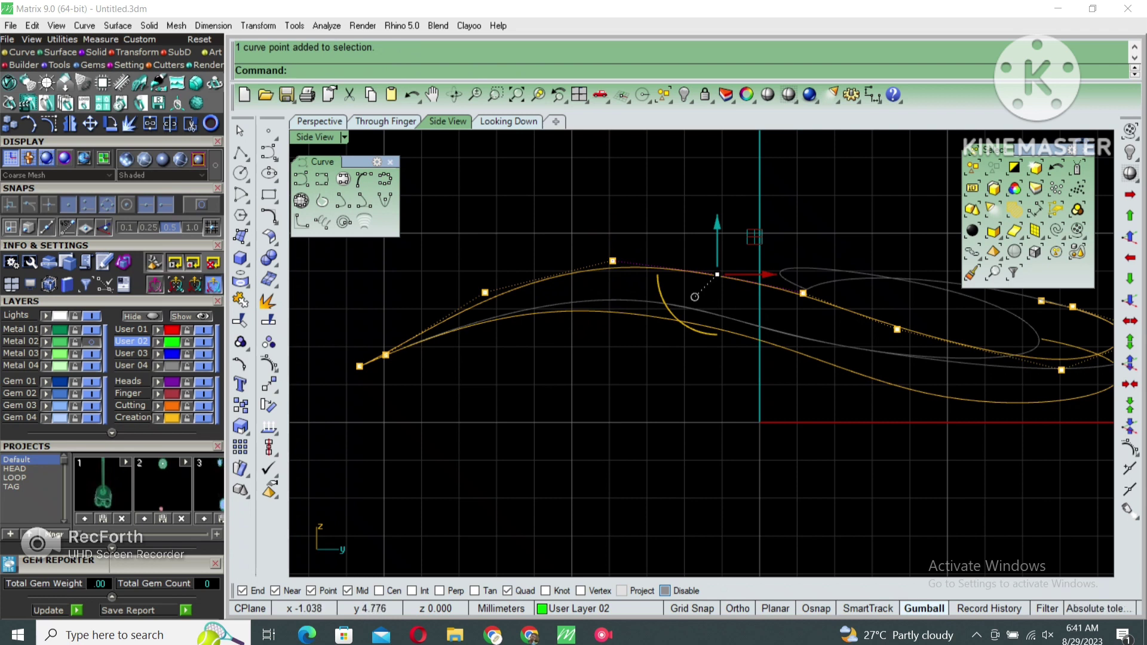
left_click_drag(717, 274, 717, 258)
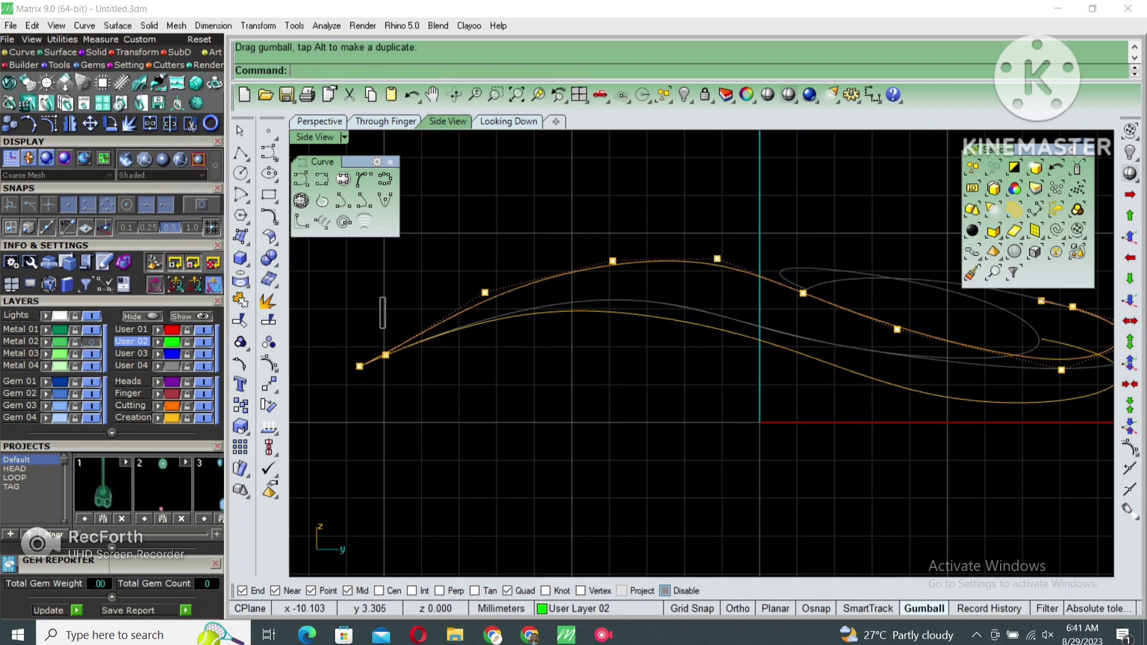
left_click_drag(386, 355, 385, 343)
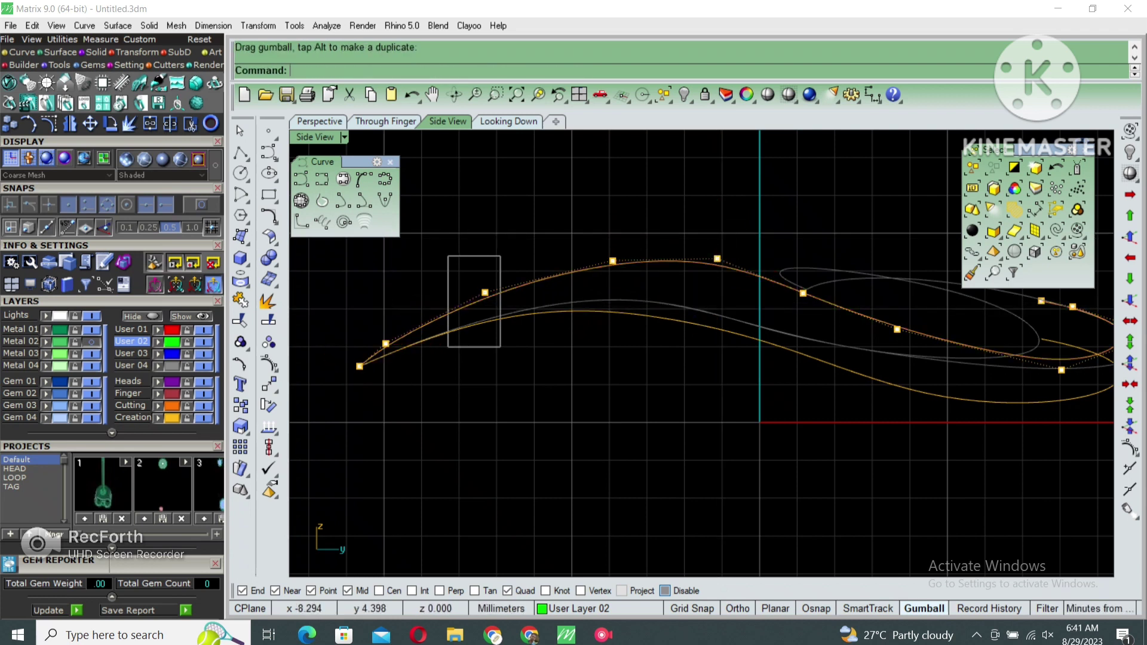
left_click_drag(485, 292, 484, 275)
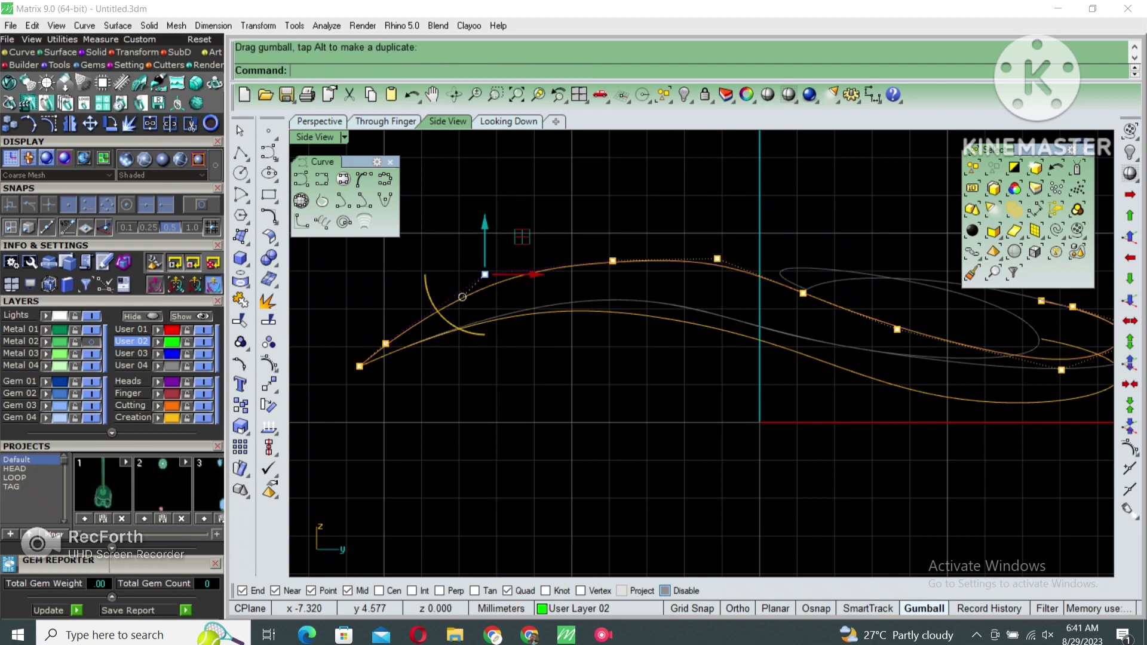
right_click_drag(485, 275, 467, 311)
left_click_drag(595, 298, 595, 290)
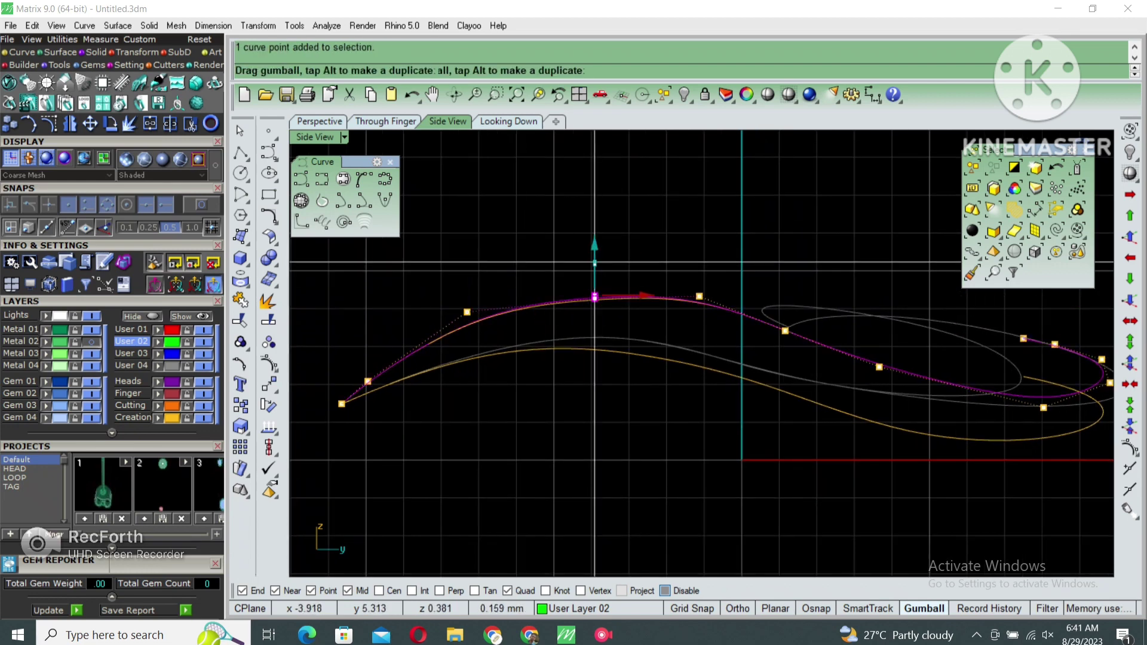
right_click_drag(595, 290, 440, 255)
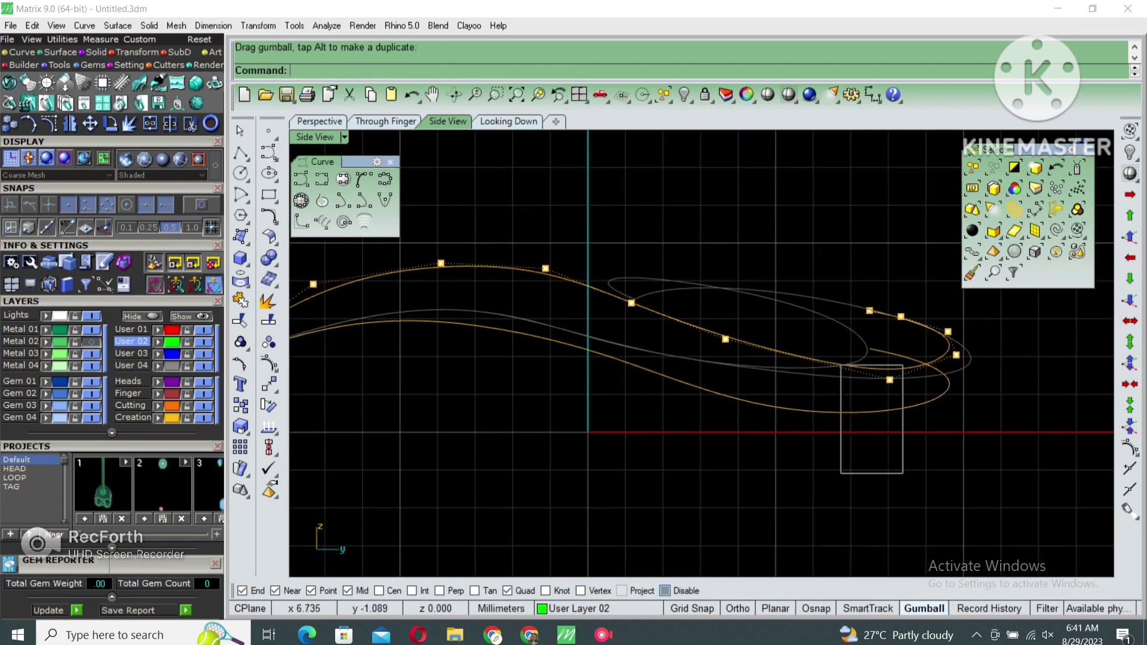
Lower the middle and right-end control points so the curve's right tip drops
left_click_drag(868, 402, 868, 411)
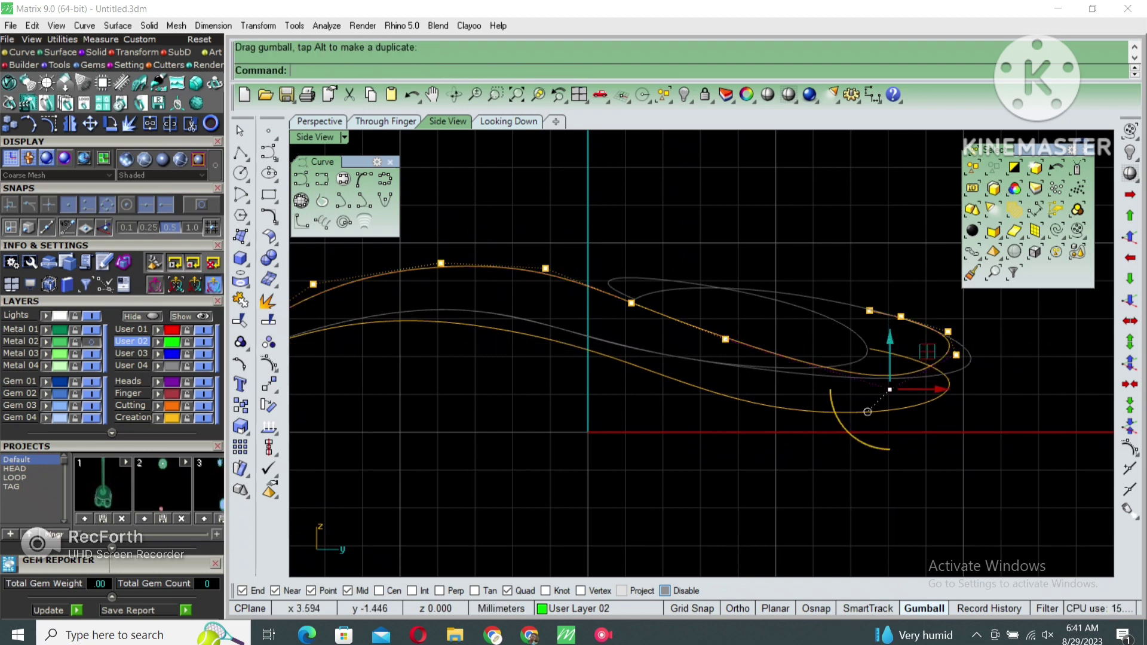
left_click_drag(725, 339, 754, 323)
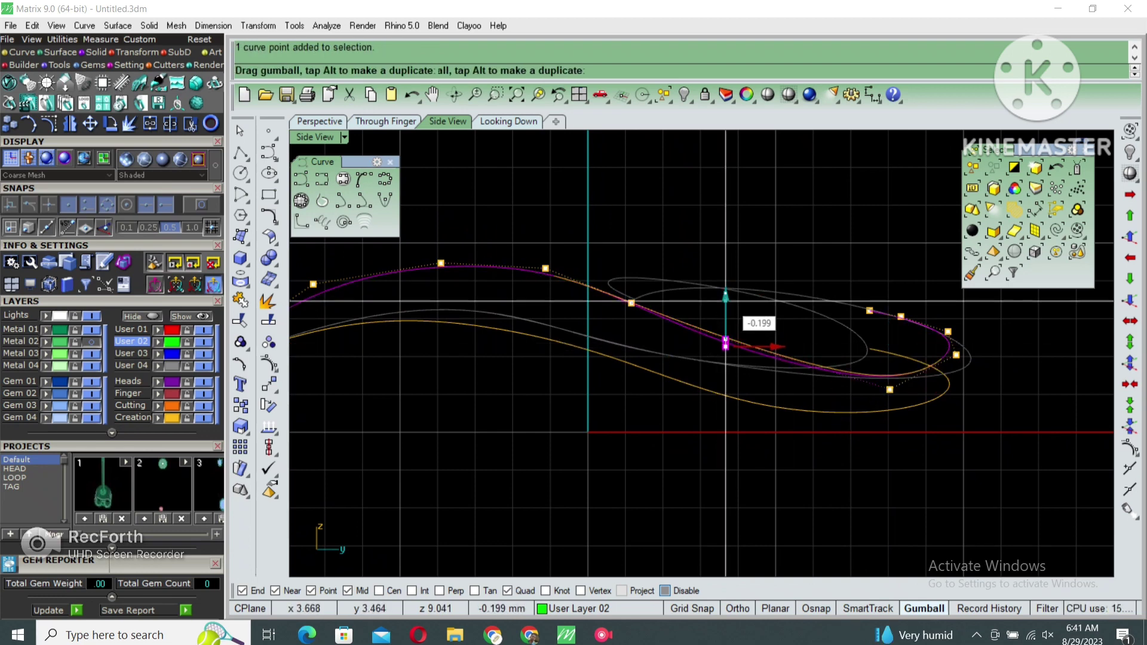
right_click_drag(656, 398, 742, 375)
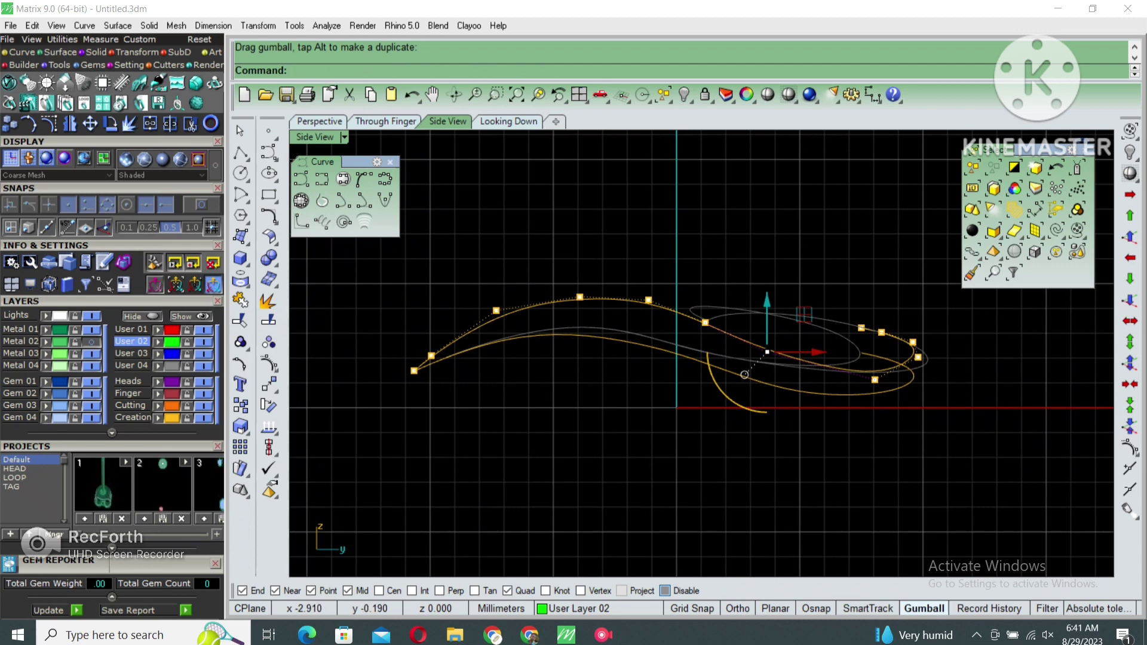
scroll(1008, 382, "up", 2)
scroll(1008, 382, "up", 2)
left_click(749, 379)
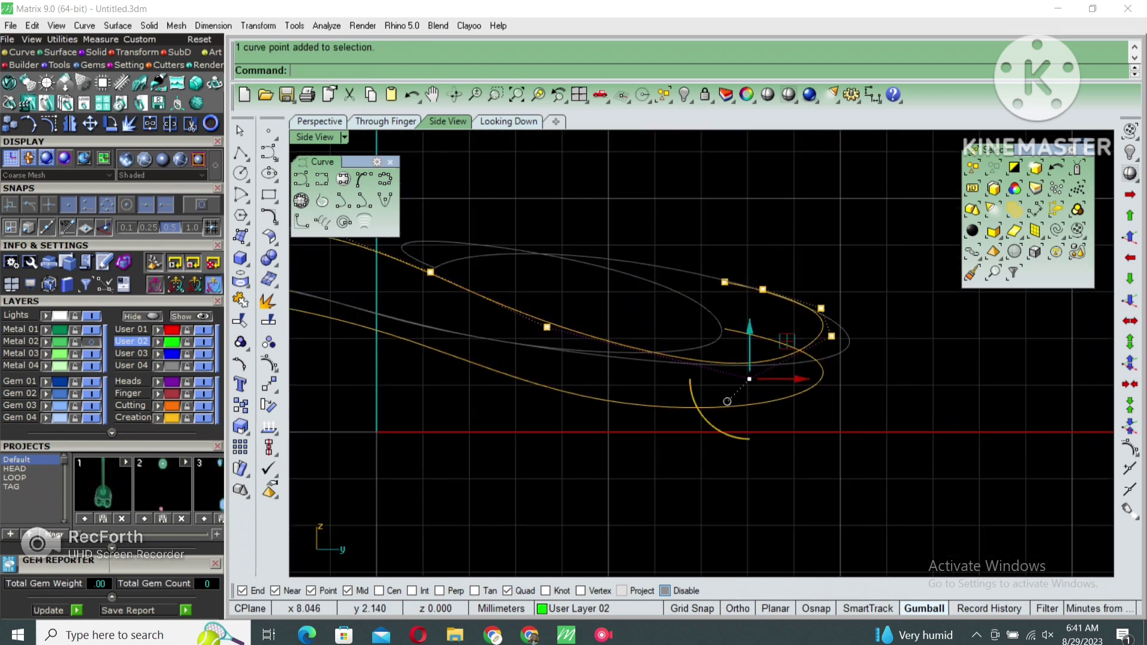
left_click_drag(749, 379, 748, 390)
scroll(757, 407, "down", 2)
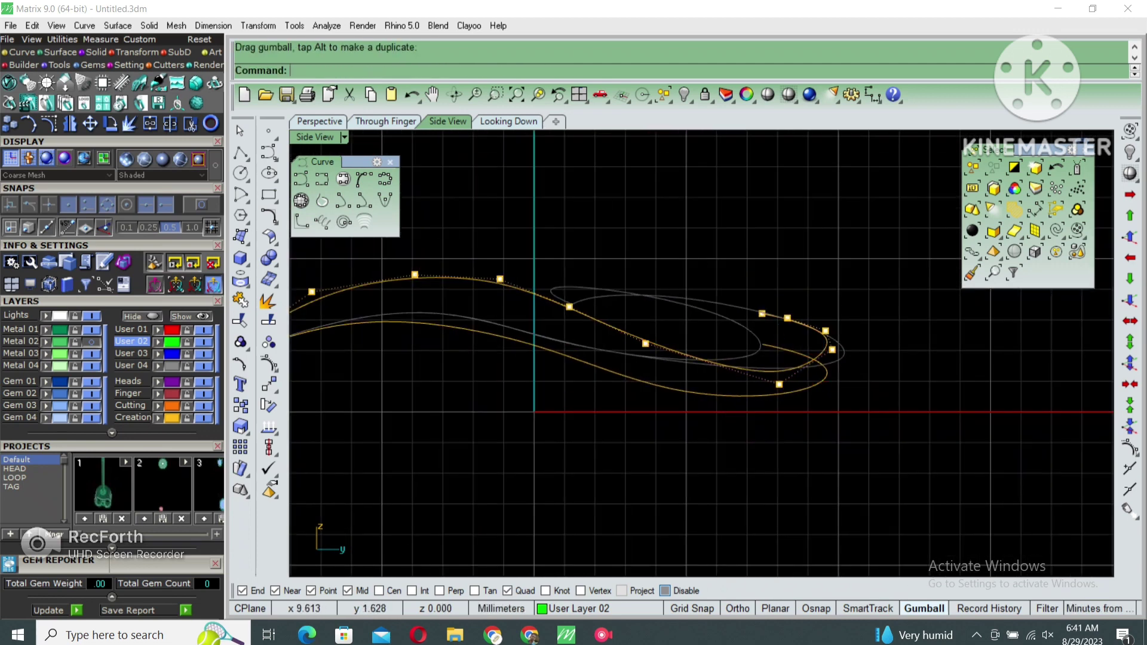
left_click_drag(832, 350, 832, 358)
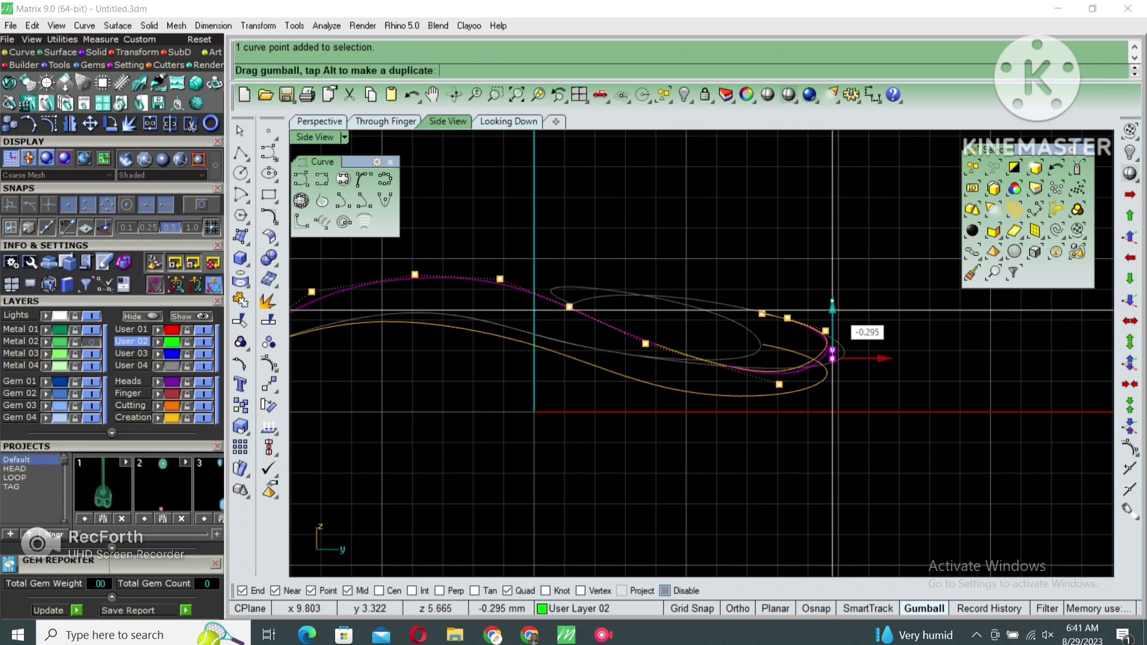
scroll(836, 370, "down", 2)
In perspective view, move two control points to refine the curves' shape
double_click(315, 137)
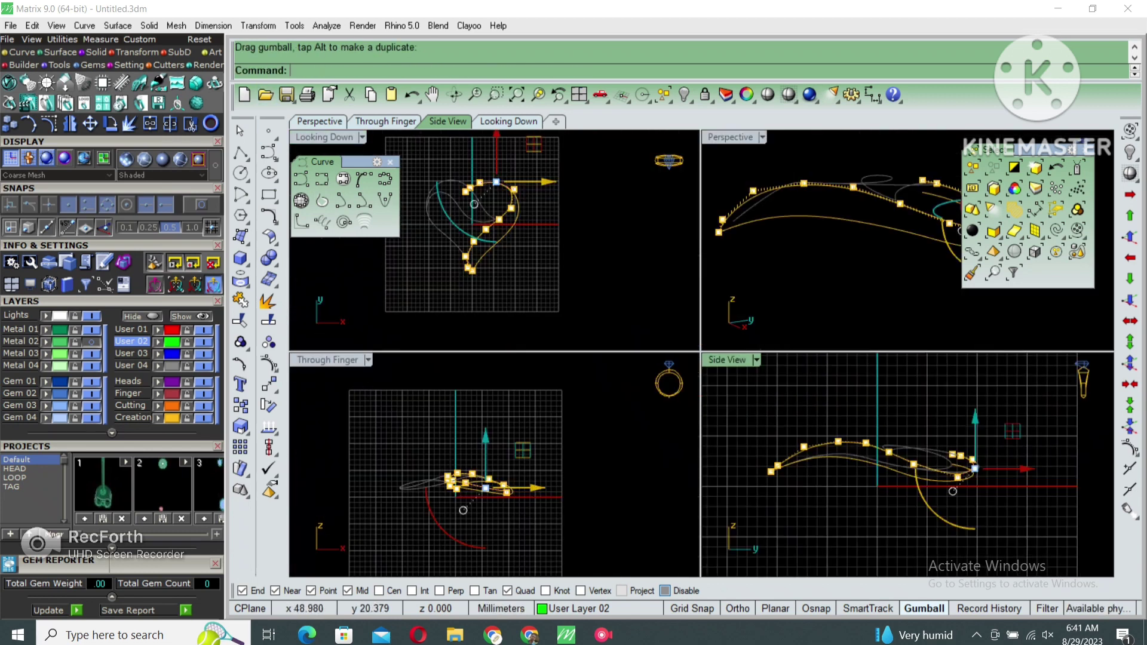
double_click(732, 359)
left_click(320, 121)
scroll(783, 345, "up", 1)
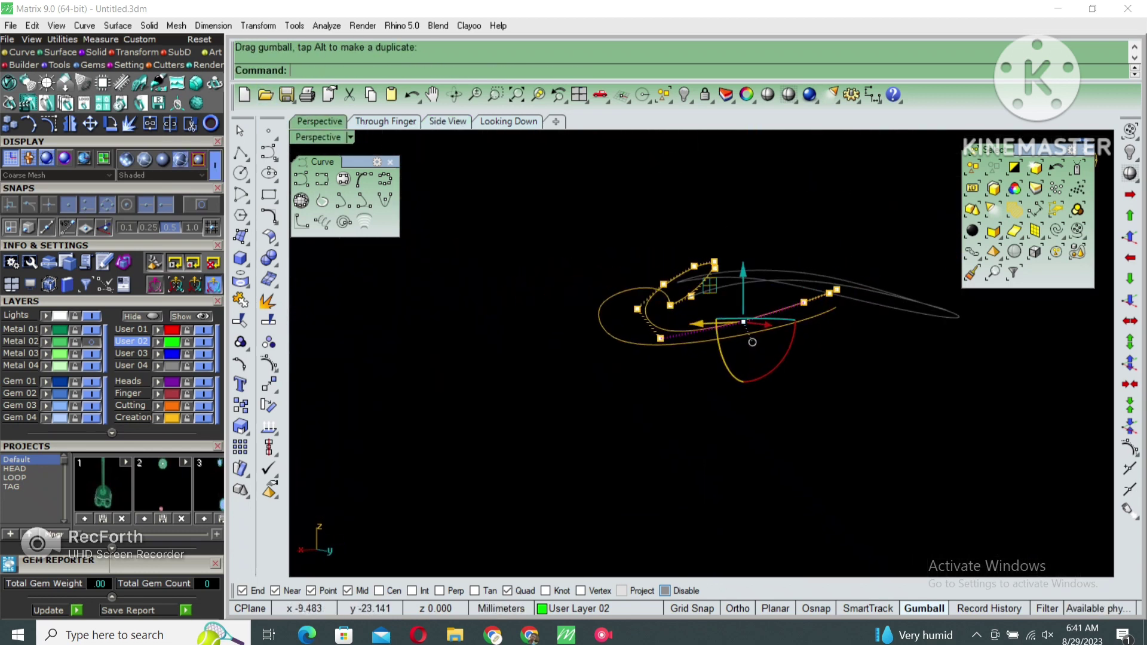
scroll(770, 349, "up", 1)
right_click_drag(771, 349, 632, 389)
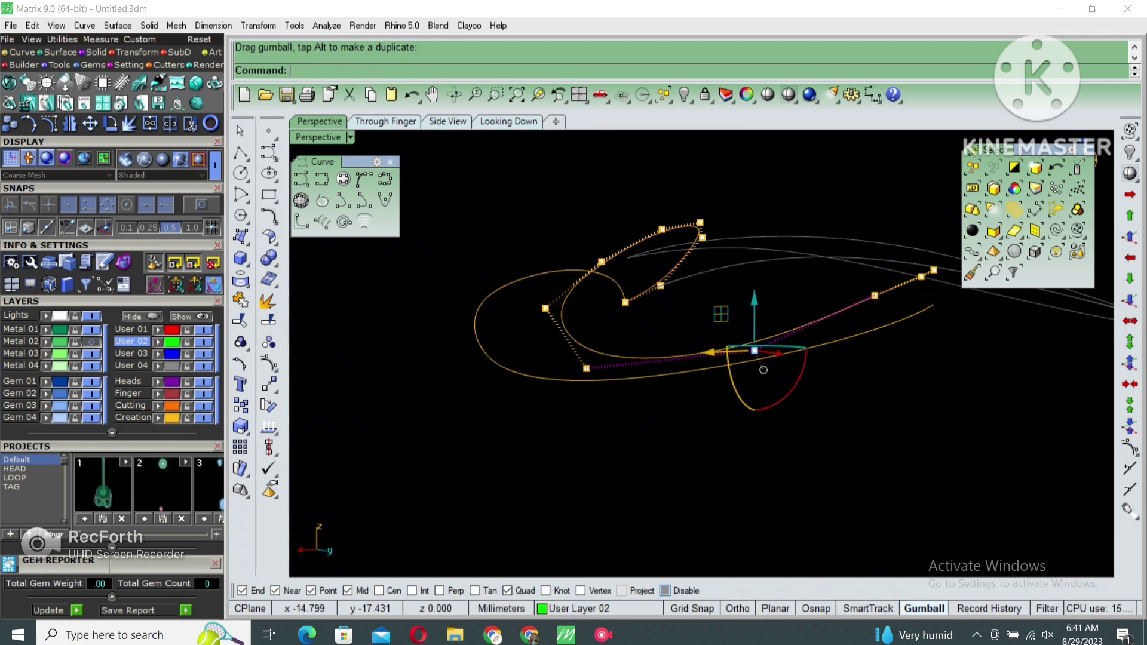
left_click(795, 304)
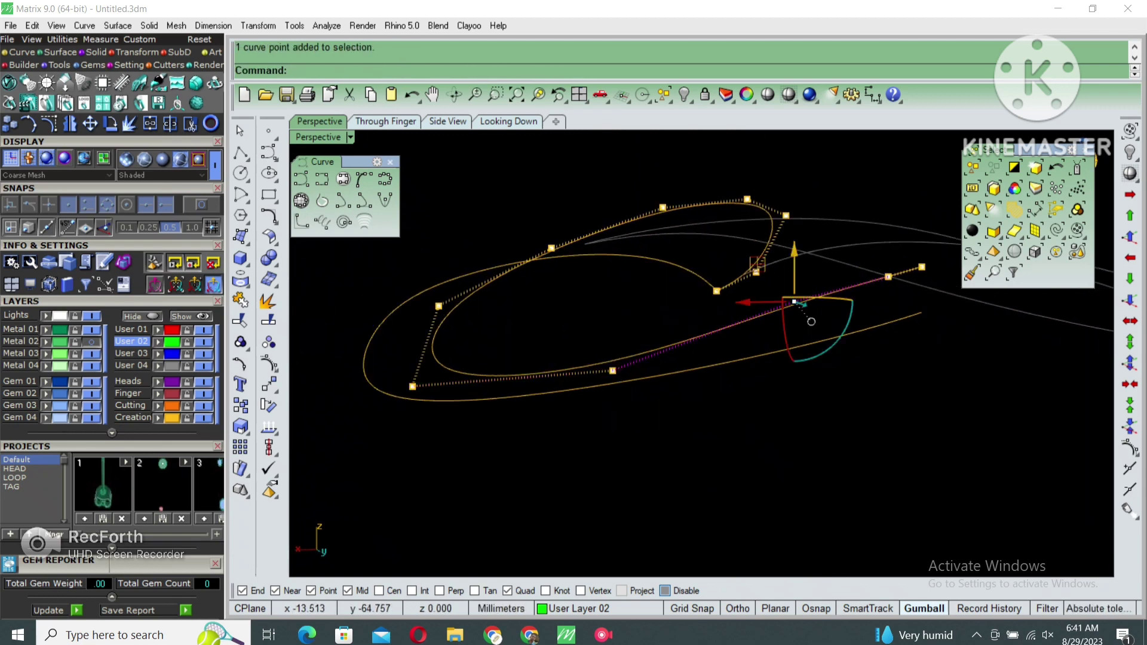
left_click_drag(793, 301, 794, 269)
right_click_drag(771, 335, 698, 346)
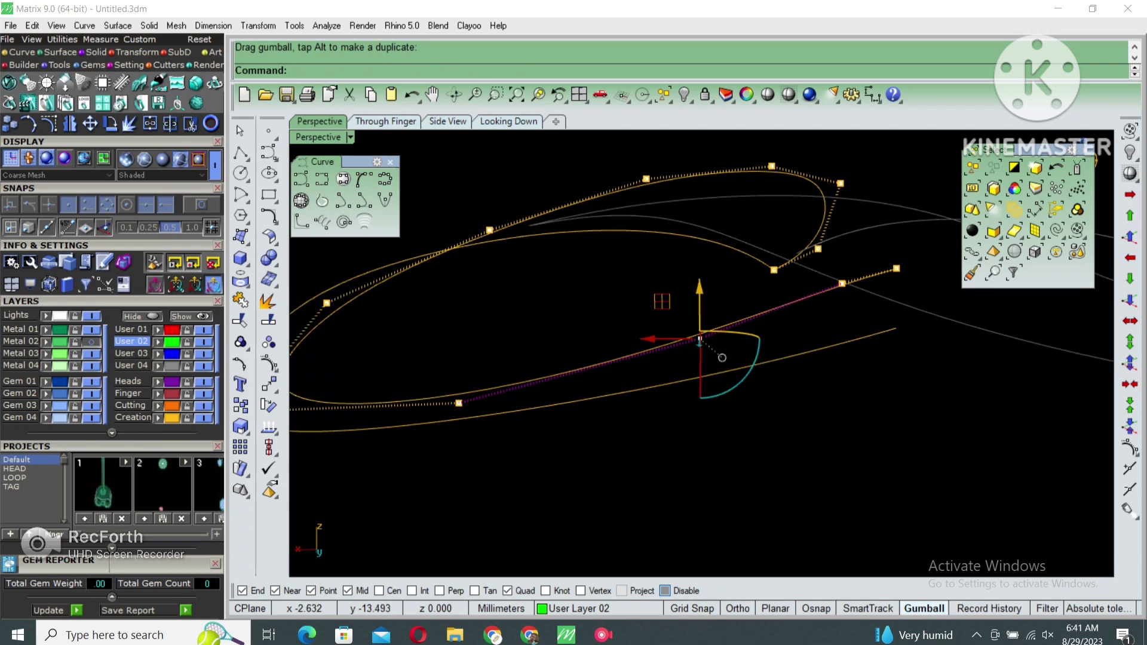
left_click_drag(896, 270, 900, 248)
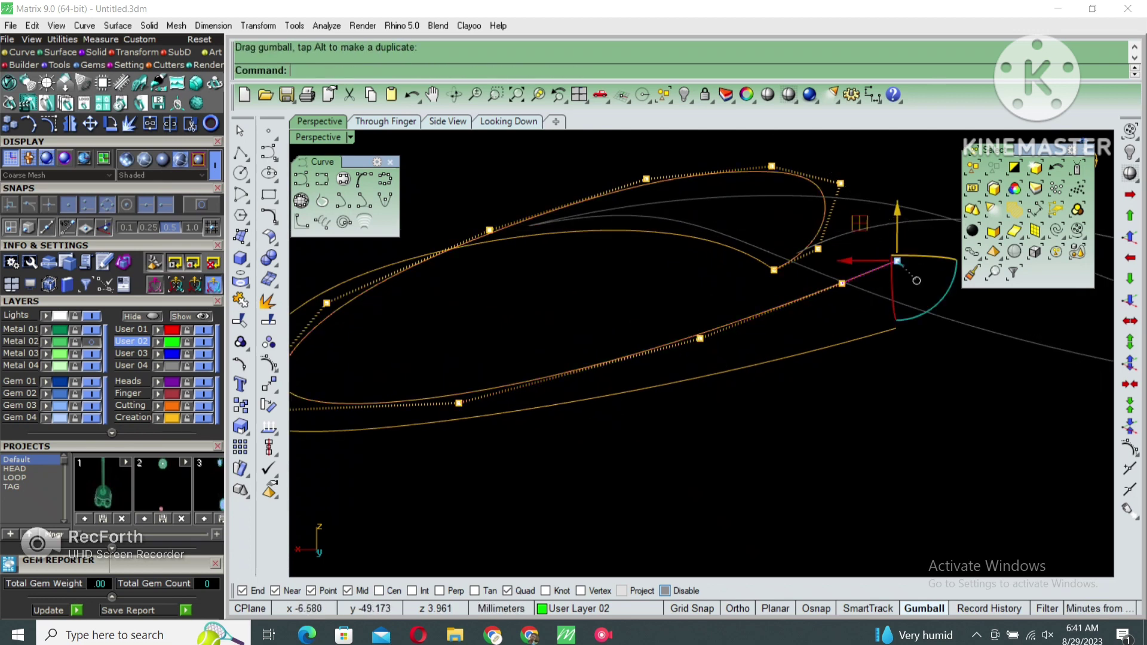
mouse_move(837, 299)
right_mouse_down()
mouse_move(716, 335)
mouse_move(598, 334)
right_mouse_up()
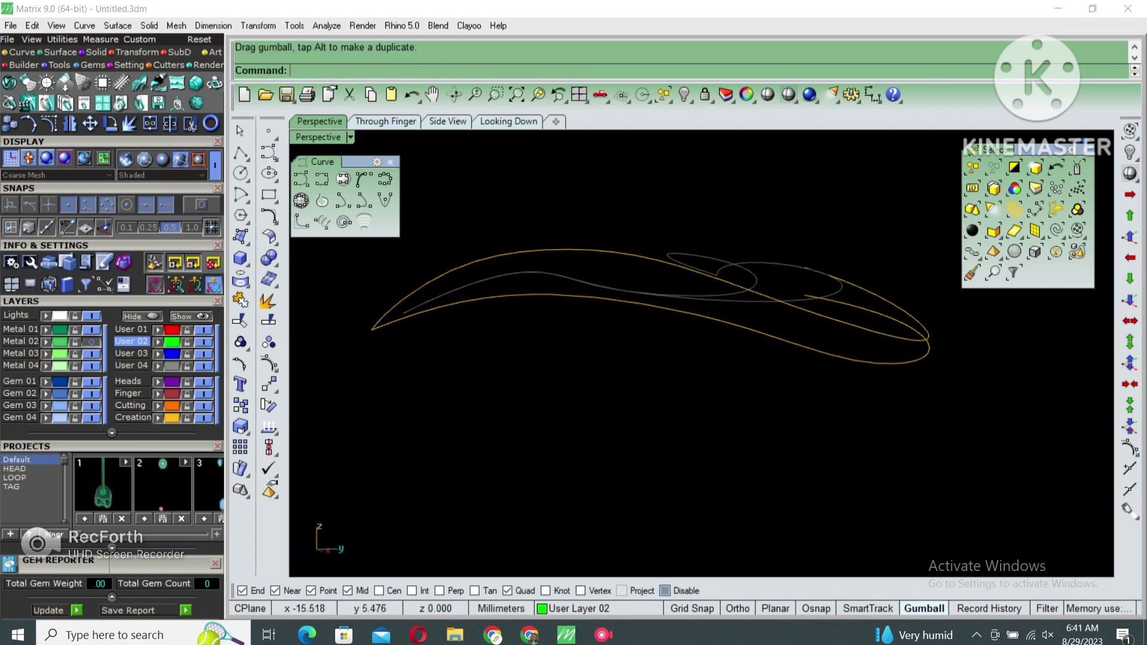
In side view, raise four control points on the heart curve's upper arc together
left_click(638, 344)
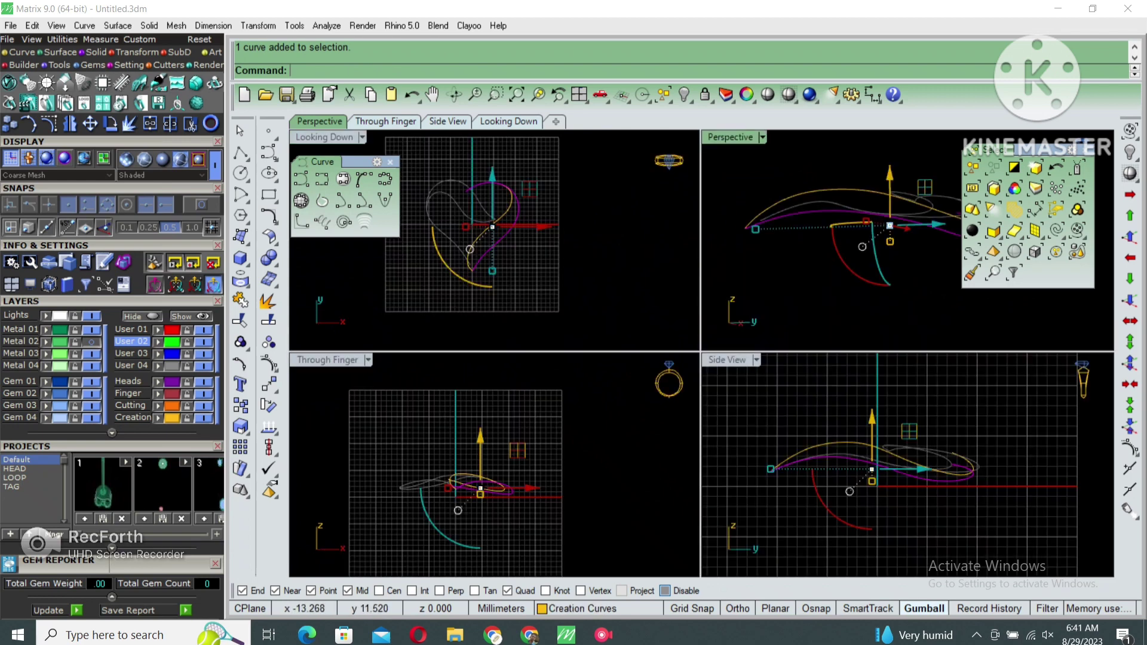
left_click(447, 121)
key("F10")
scroll(725, 294, "up", 2)
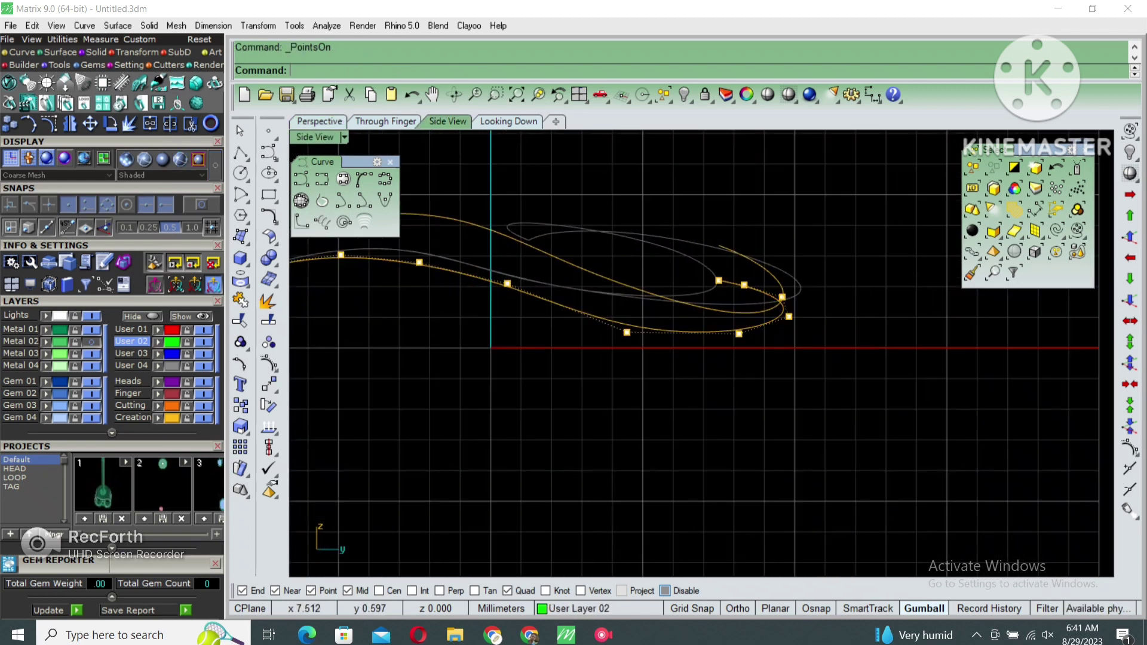
scroll(726, 294, "up", 2)
right_click_drag(657, 299, 750, 290)
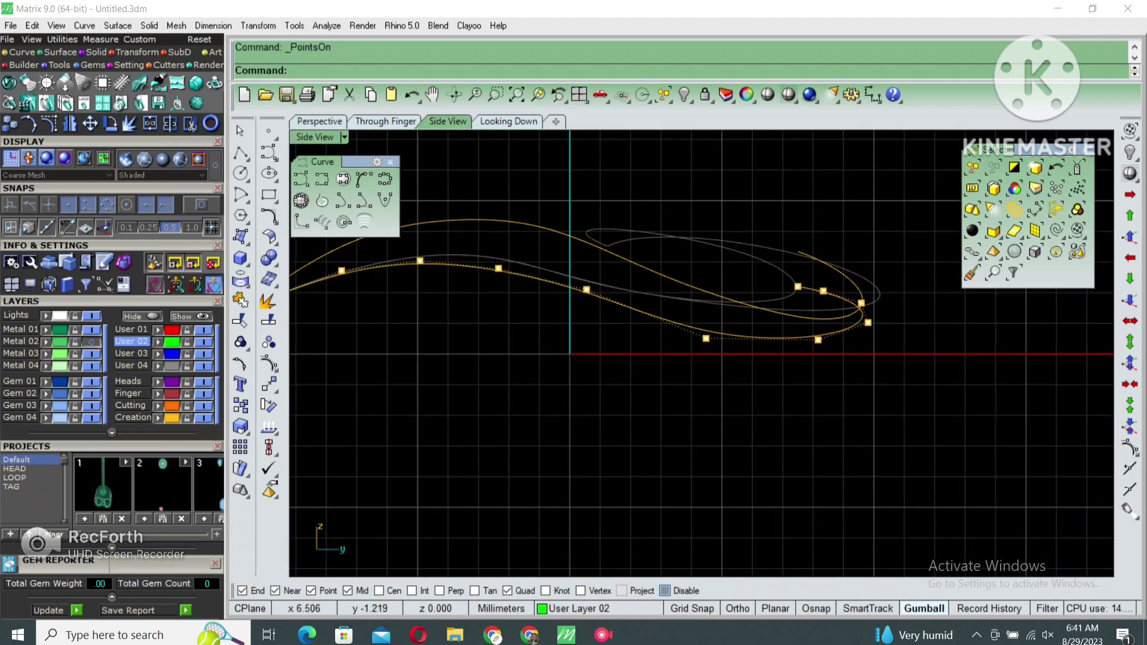
scroll(657, 298, "up", 2)
scroll(657, 298, "up", 2)
left_click_drag(478, 225, 843, 395)
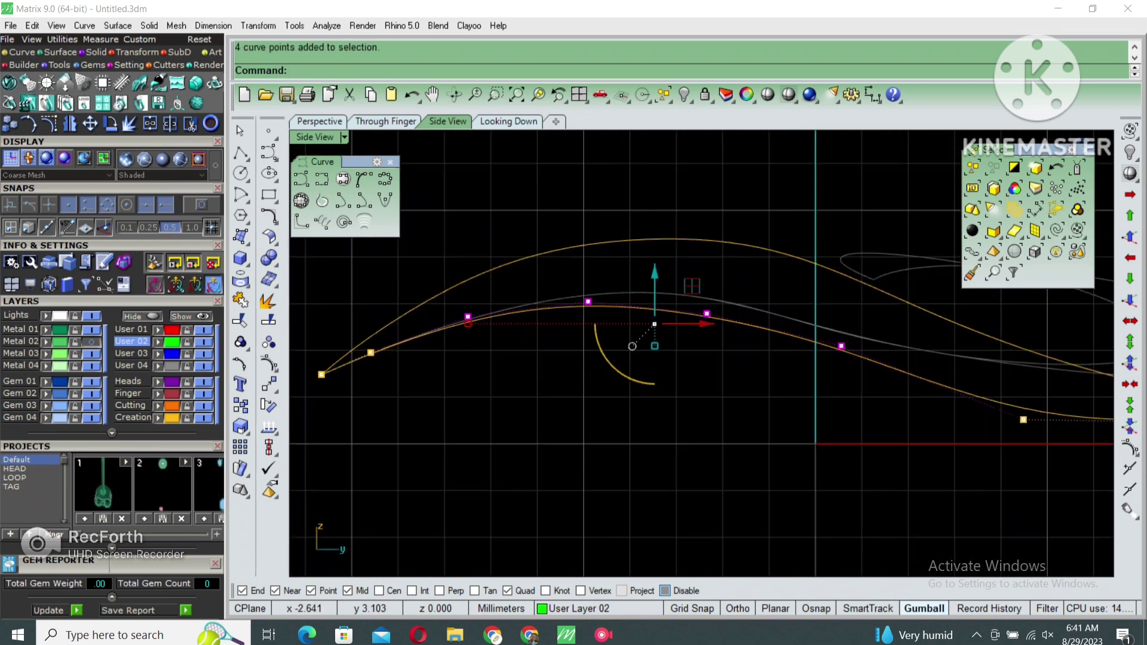
left_click_drag(654, 286, 655, 274)
key("Escape")
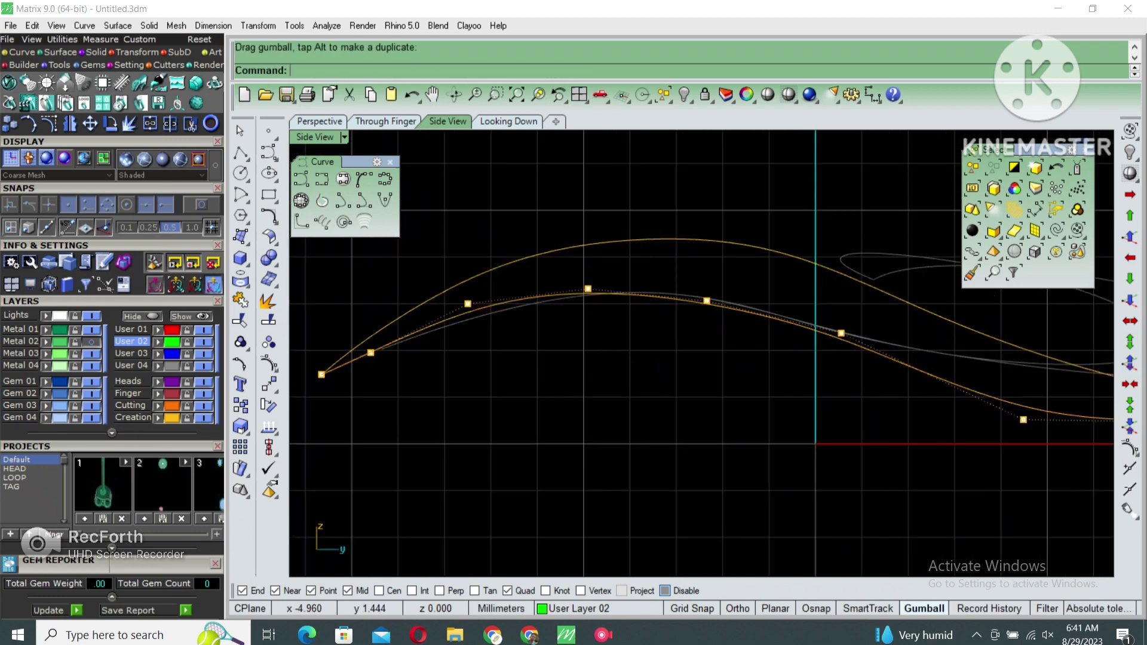
Nudge a control point near the left end upward and retry moving a point
left_click_drag(348, 375, 348, 368)
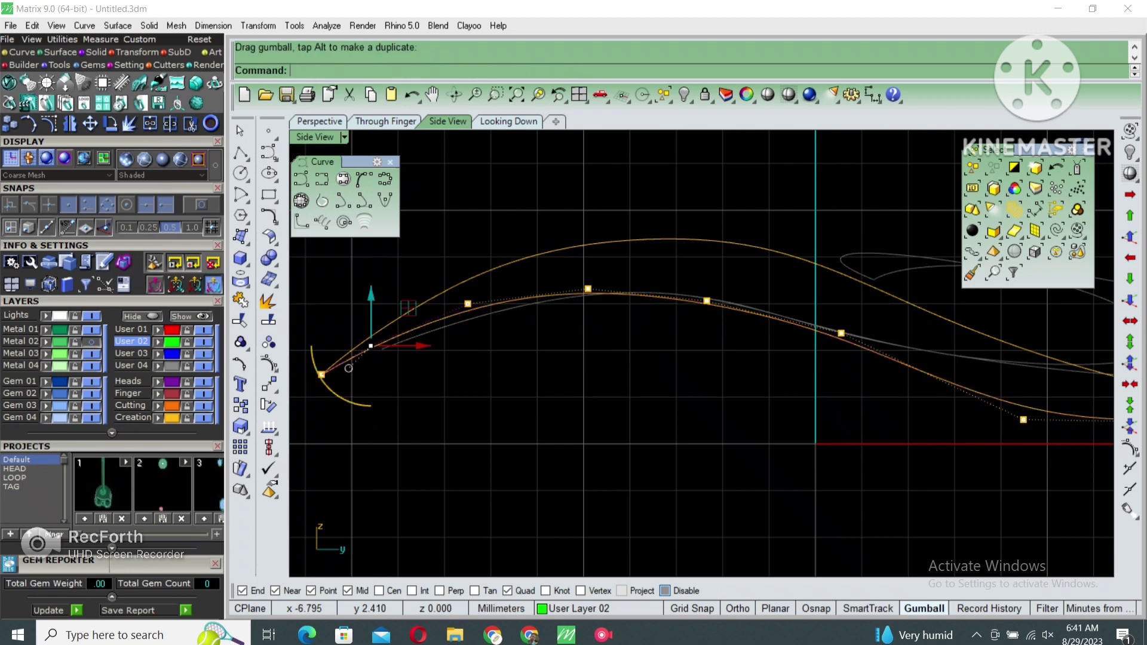
right_click_drag(349, 368, 303, 391)
left_click(662, 323)
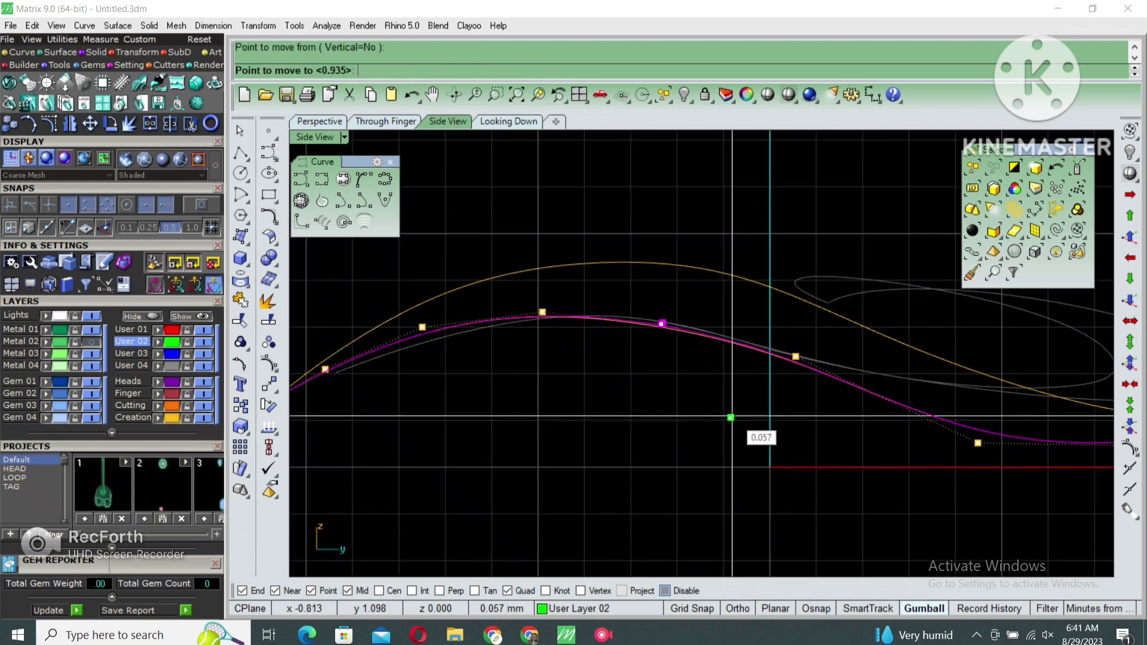
right_click_drag(731, 418, 629, 380)
key("Escape")
left_click_drag(661, 299, 755, 448)
key("Return")
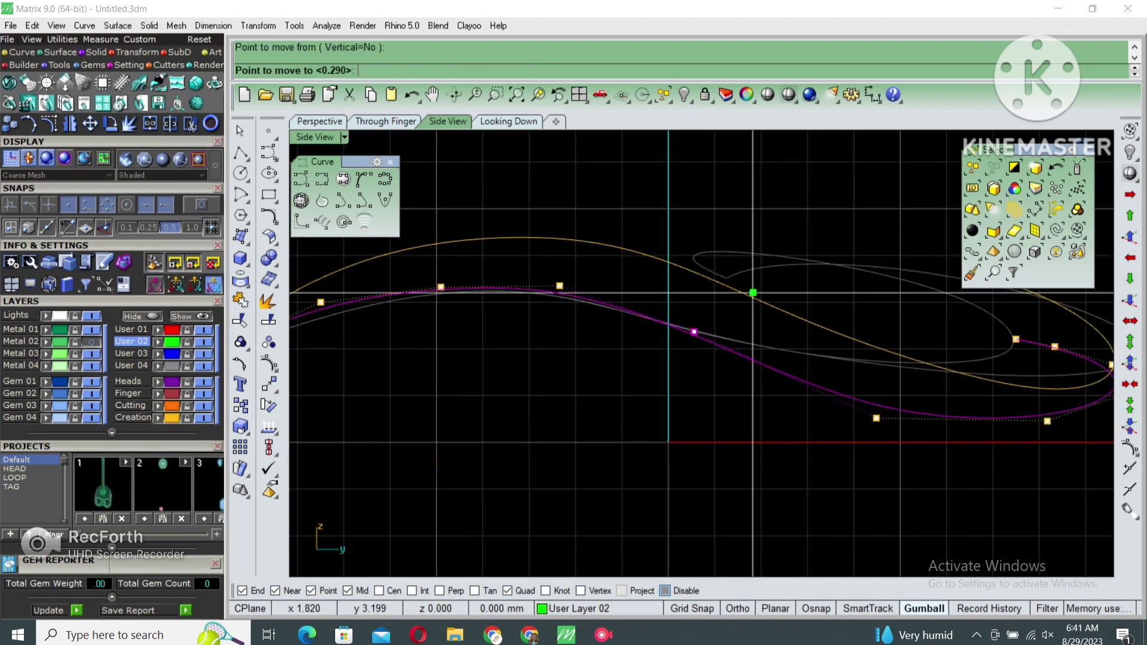
left_click(694, 324)
right_click_drag(671, 346, 421, 329)
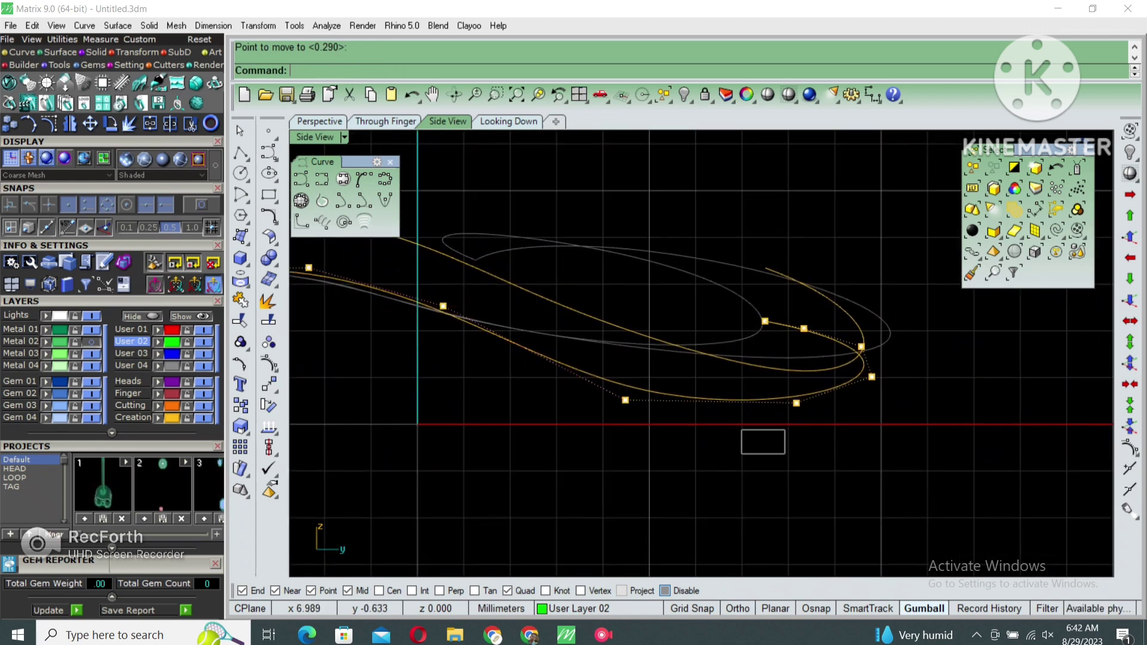
Move the two bottom-tip control points lower so that end dips downward
left_click_drag(741, 354, 903, 454)
key("Return")
left_click(901, 325)
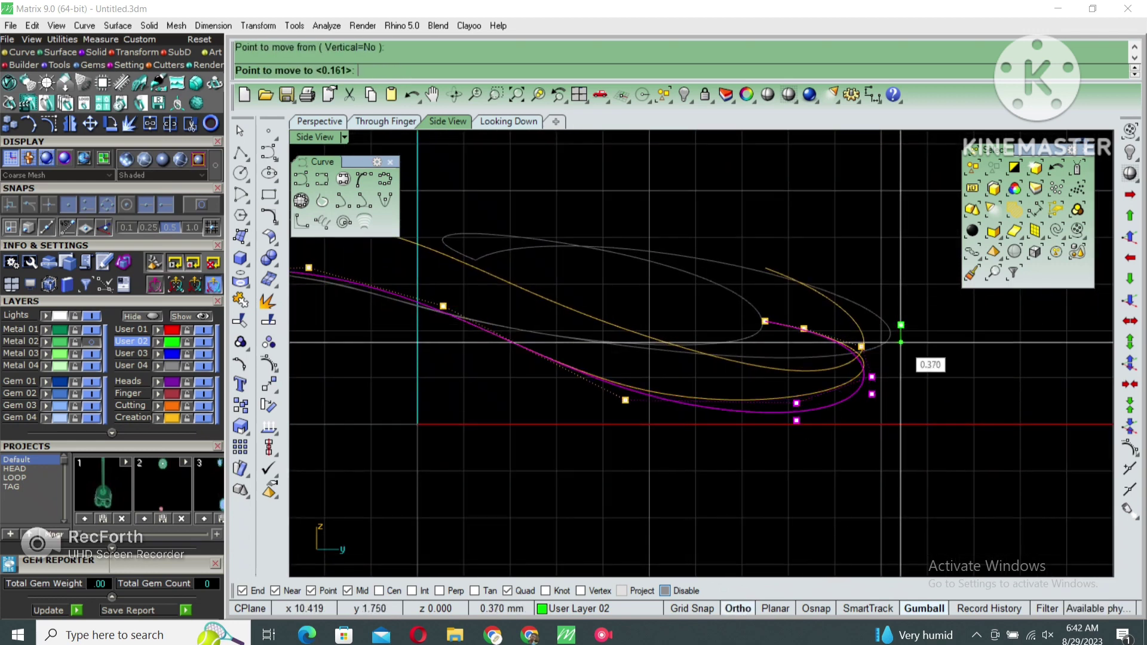
left_click(901, 350)
key("Return")
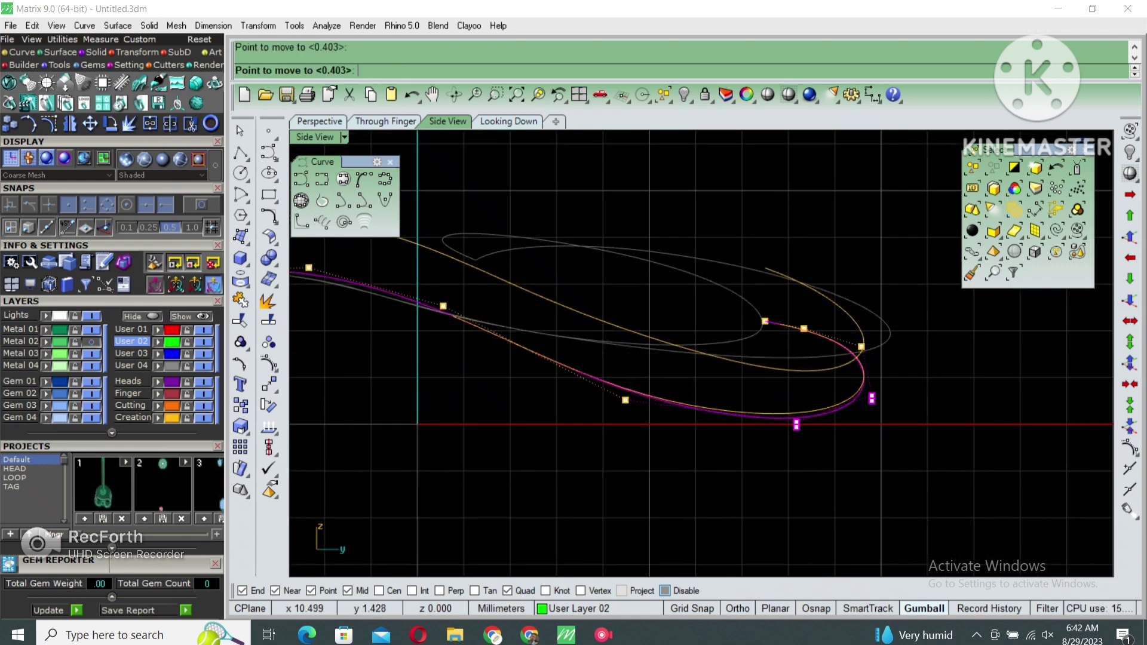
double_click(315, 137)
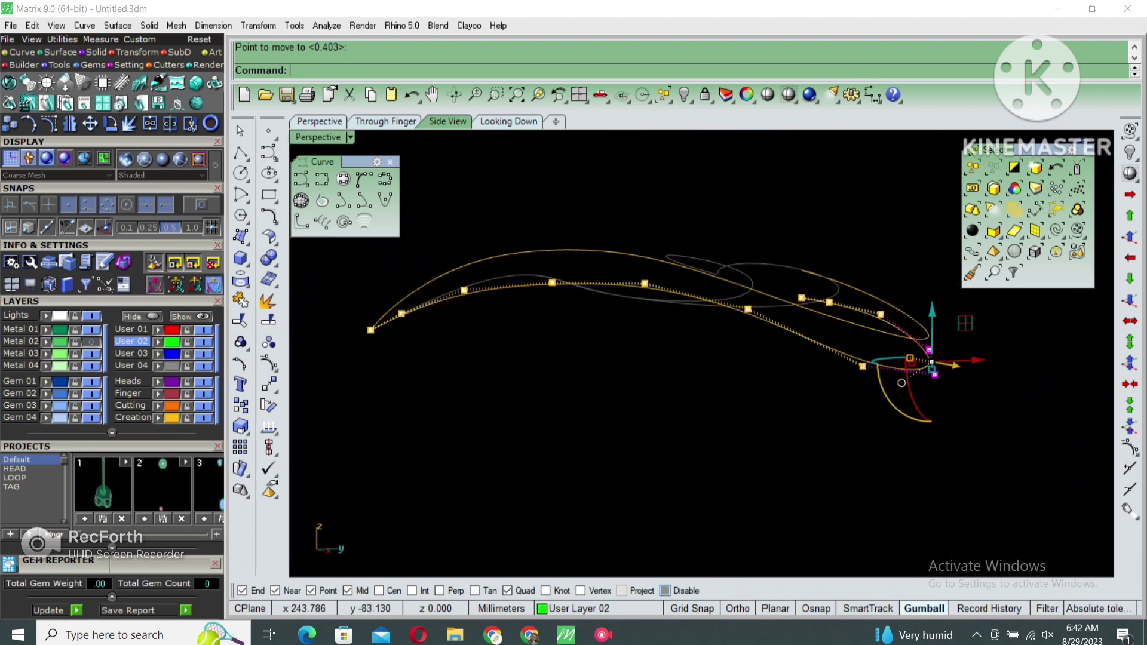
In the Perspective view, drag selected control points sideways to bend the heart curve
left_click(320, 121)
right_click_drag(759, 390, 720, 399)
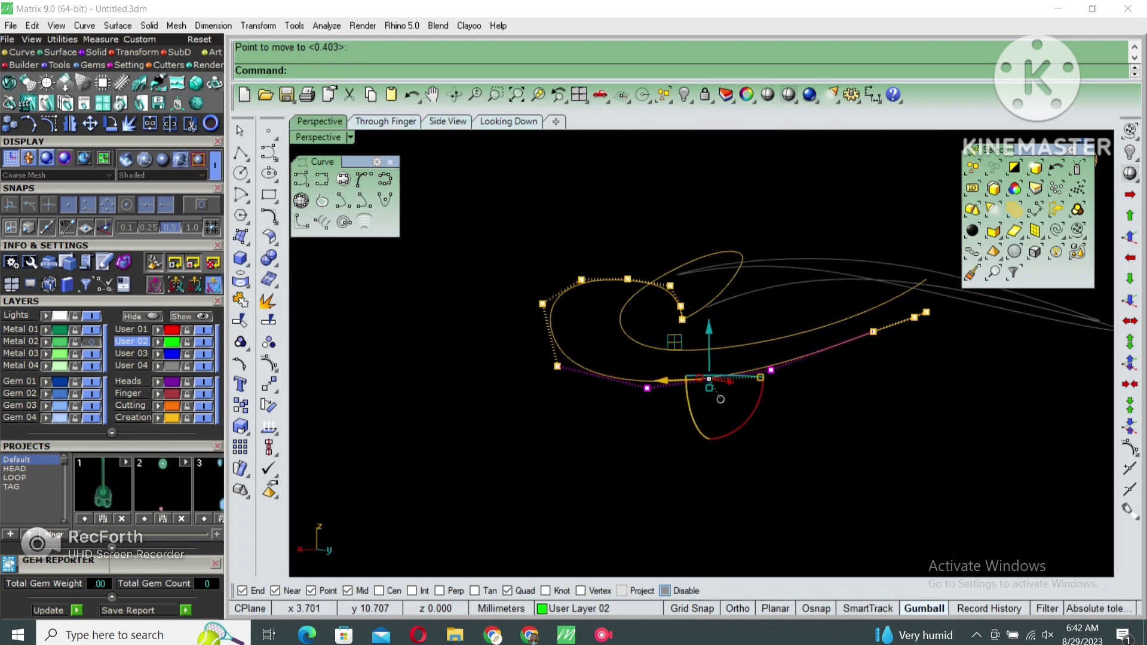
scroll(875, 317, "up", 3)
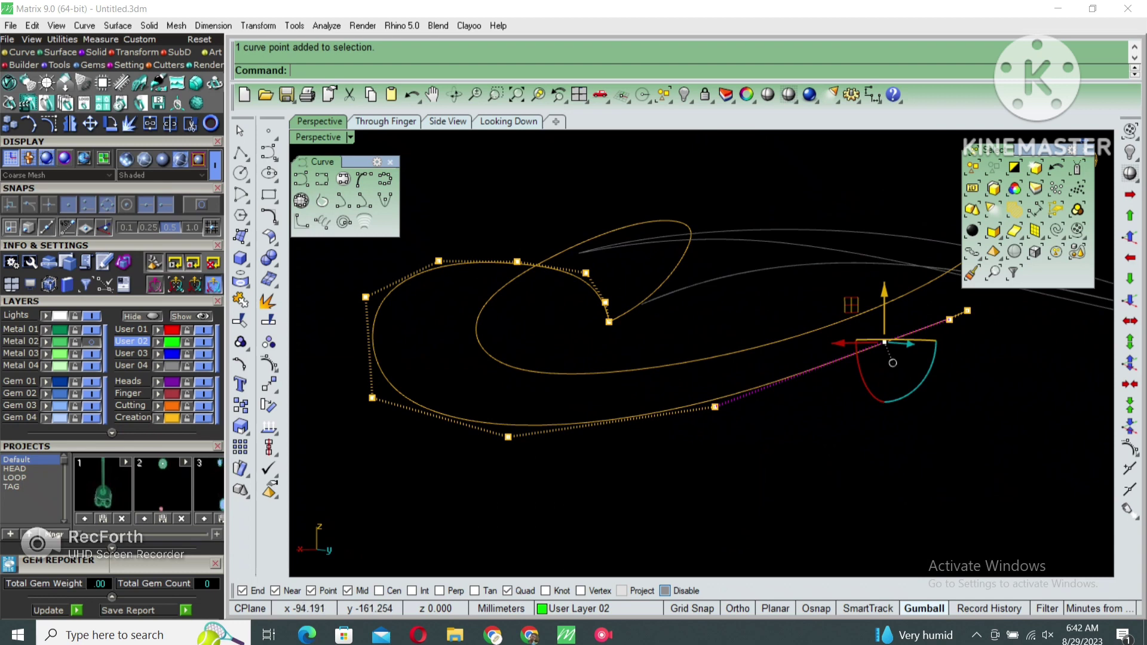
mouse_move(892, 362)
left_mouse_down()
mouse_move(953, 337)
mouse_move(871, 384)
mouse_move(801, 375)
left_mouse_up()
scroll(954, 338, "up", 2)
scroll(870, 384, "down", 2)
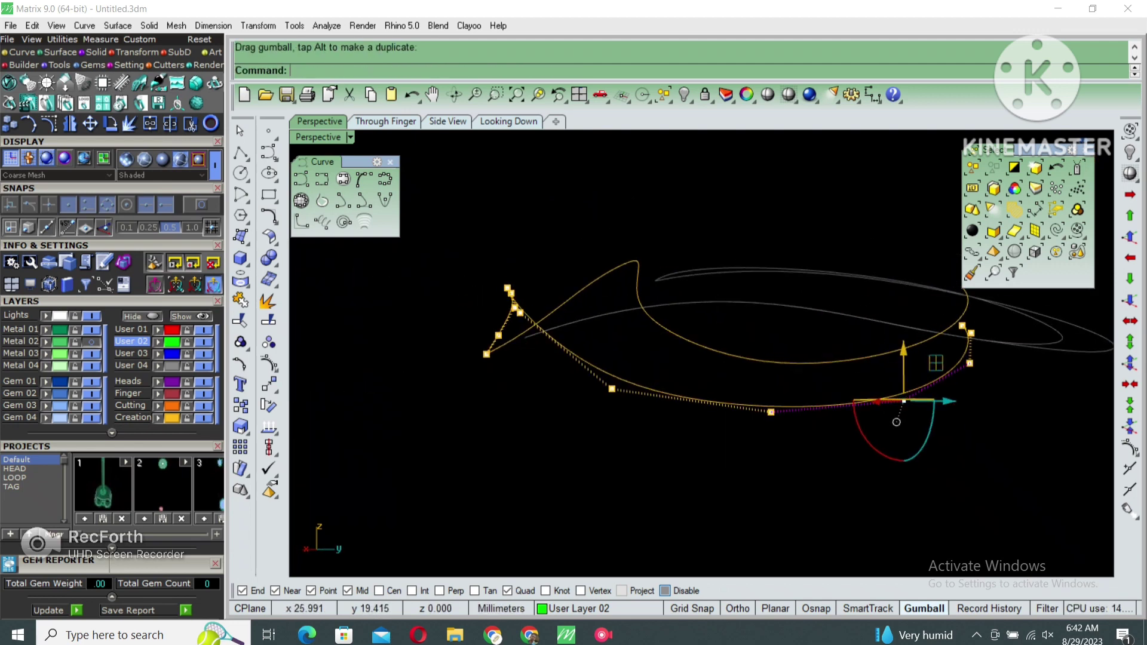
left_click_drag(770, 412, 611, 440)
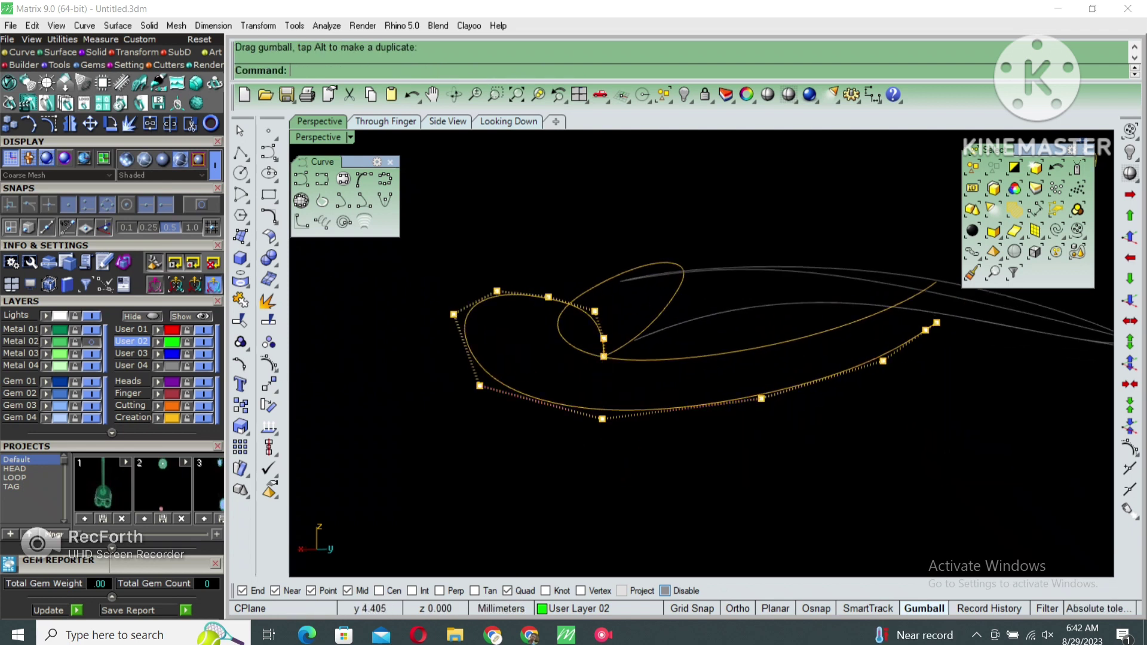
mouse_move(761, 399)
left_mouse_down()
mouse_move(697, 442)
mouse_move(576, 423)
left_mouse_up()
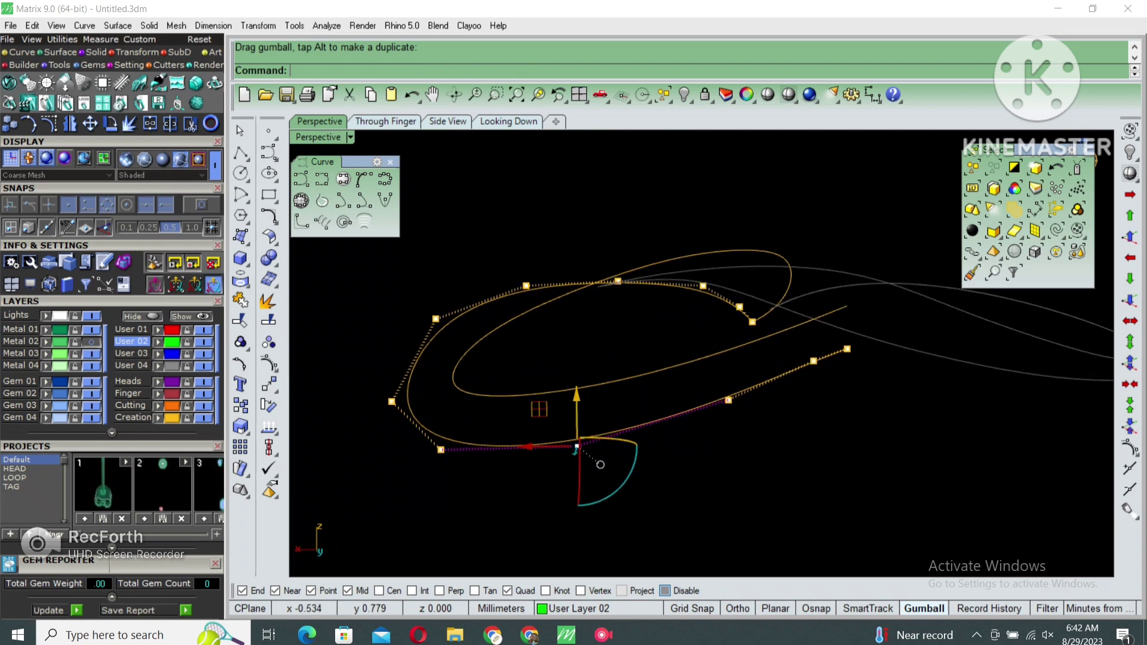
Lower several points, then window-select more lower-curve points and shift them down slightly
scroll(584, 461, "up", 3)
left_click_drag(845, 355, 844, 364)
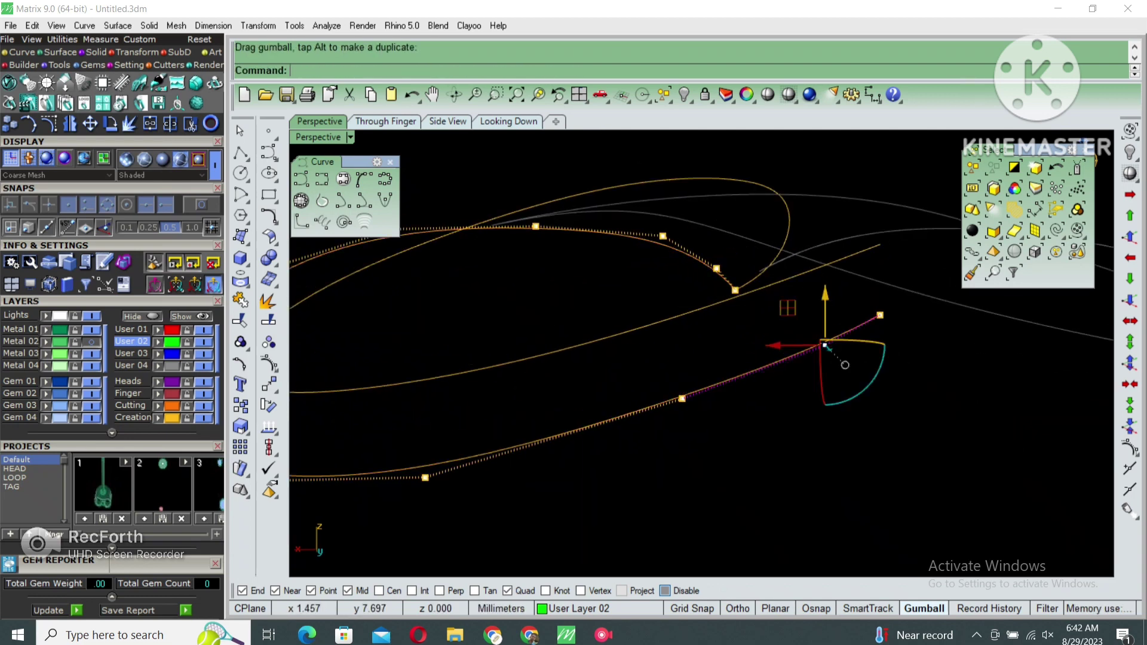
left_click_drag(681, 399, 686, 384)
scroll(686, 384, "down", 3)
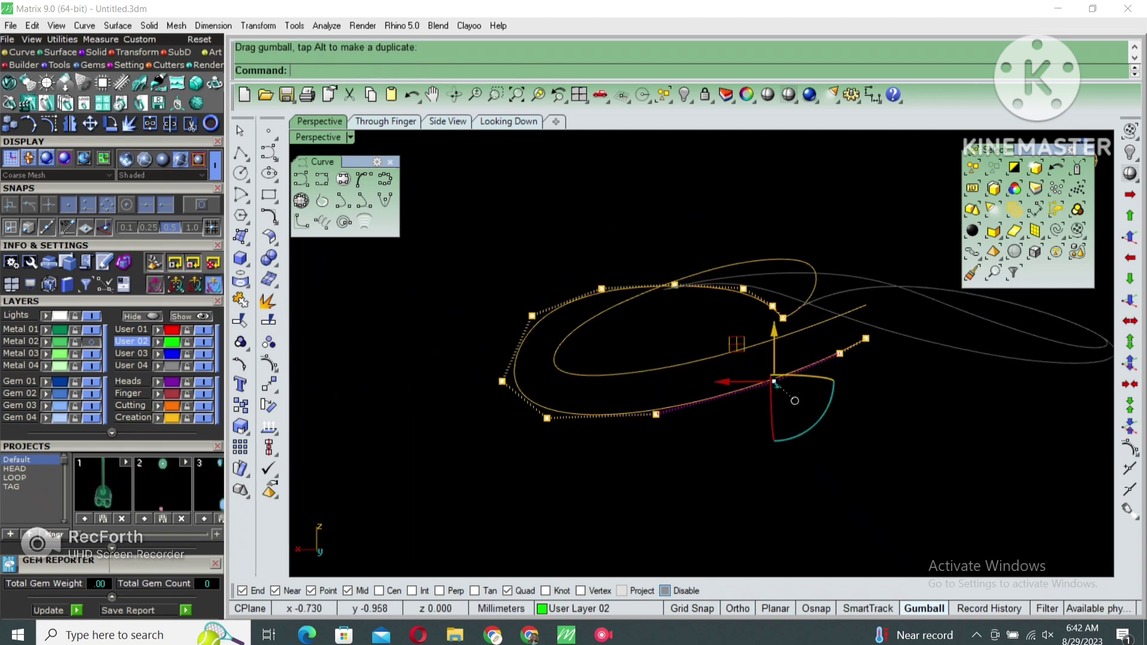
left_click_drag(759, 440, 758, 440)
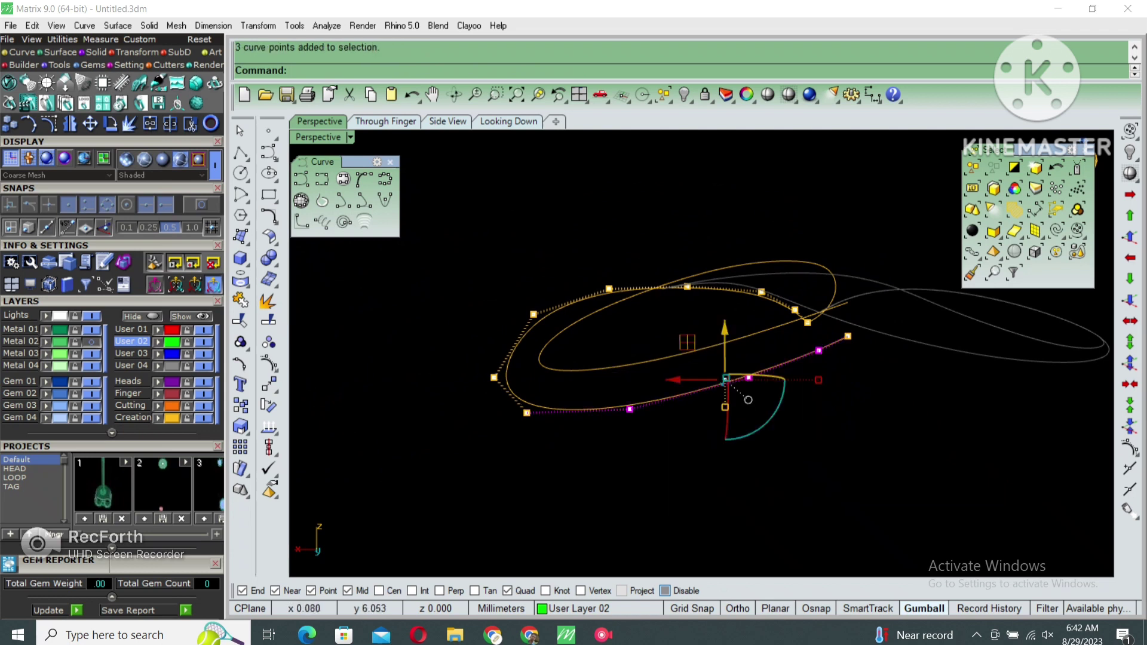
left_click_drag(880, 395, 803, 325)
scroll(804, 326, "up", 1)
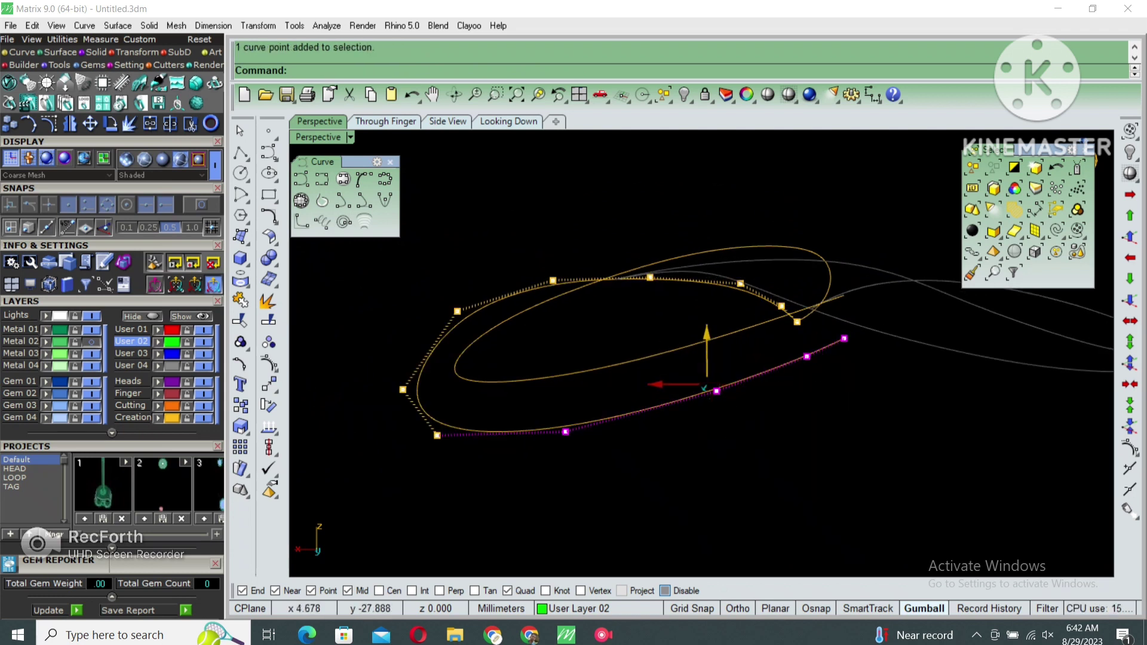
left_click_drag(705, 389, 707, 395)
Start an aligned dimension between the curves, then turn object snapping off
key("Return")
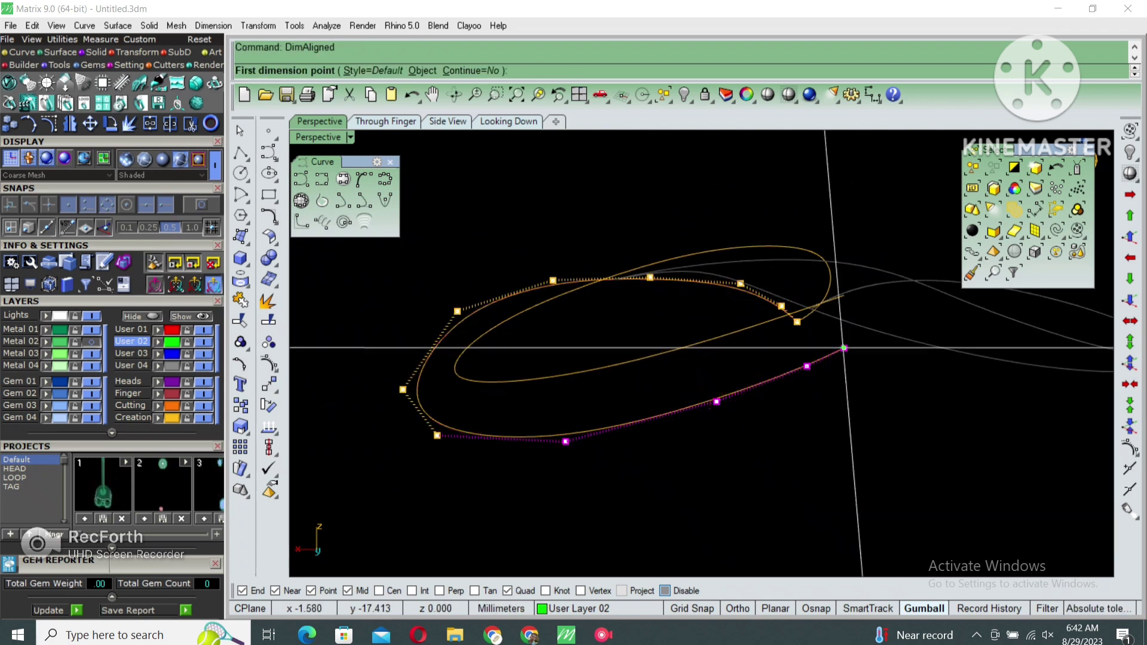
left_click(735, 380)
key("Return")
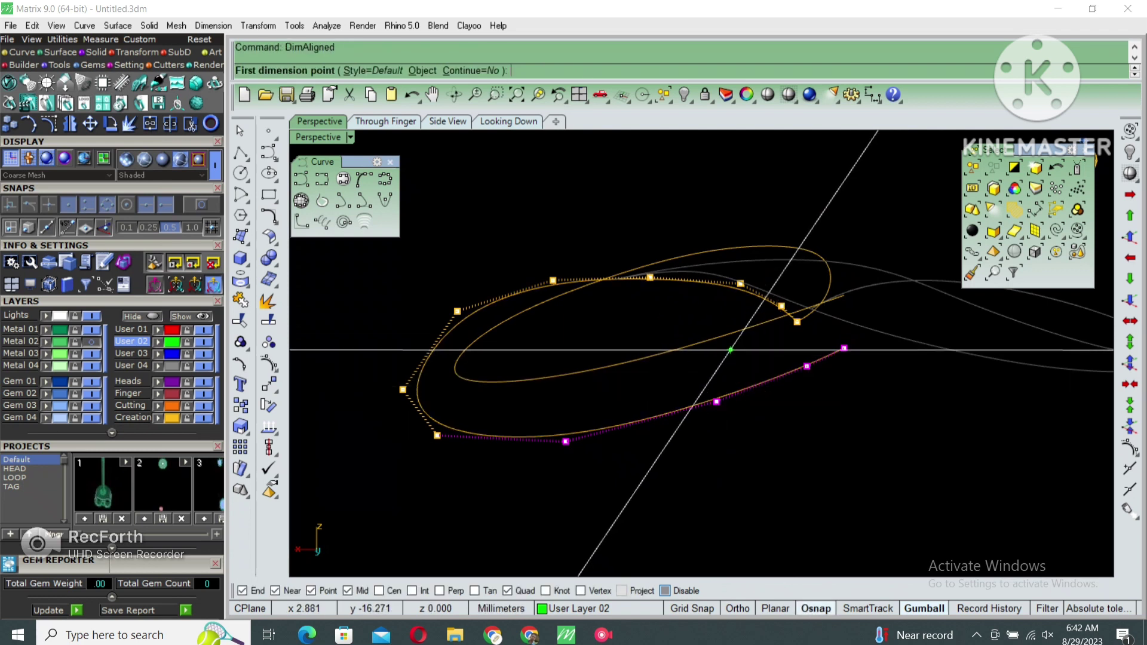
left_click(728, 333)
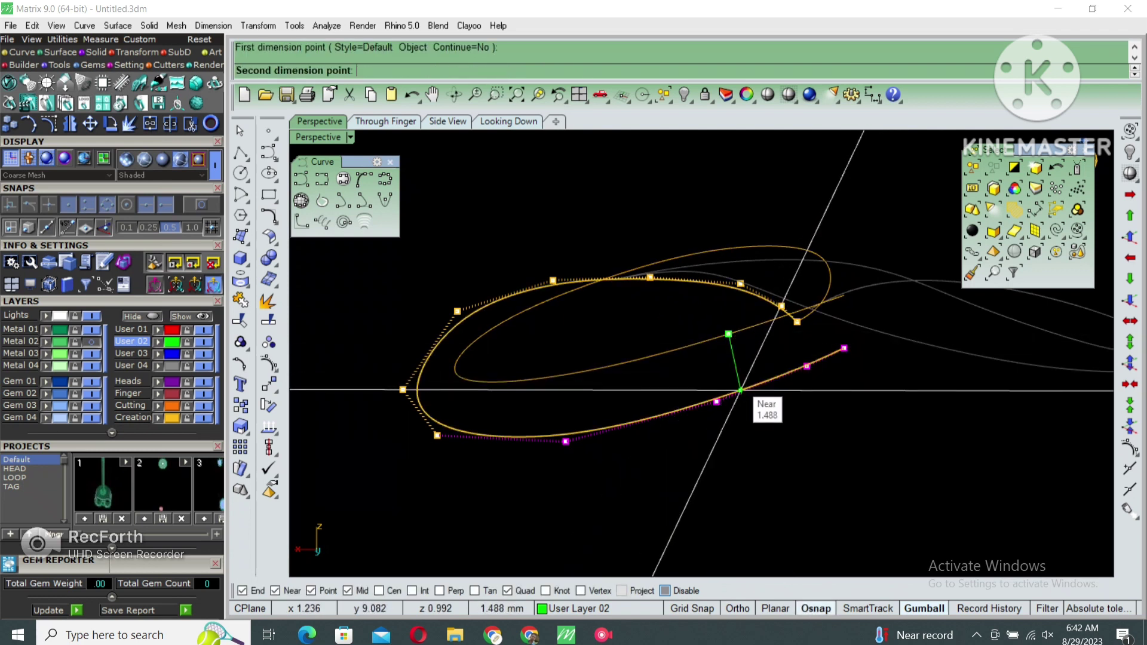
key("alt")
Rotate the Perspective view with the arrow keys and select both heart curves
key("Left")
key("Left")
key("Left")
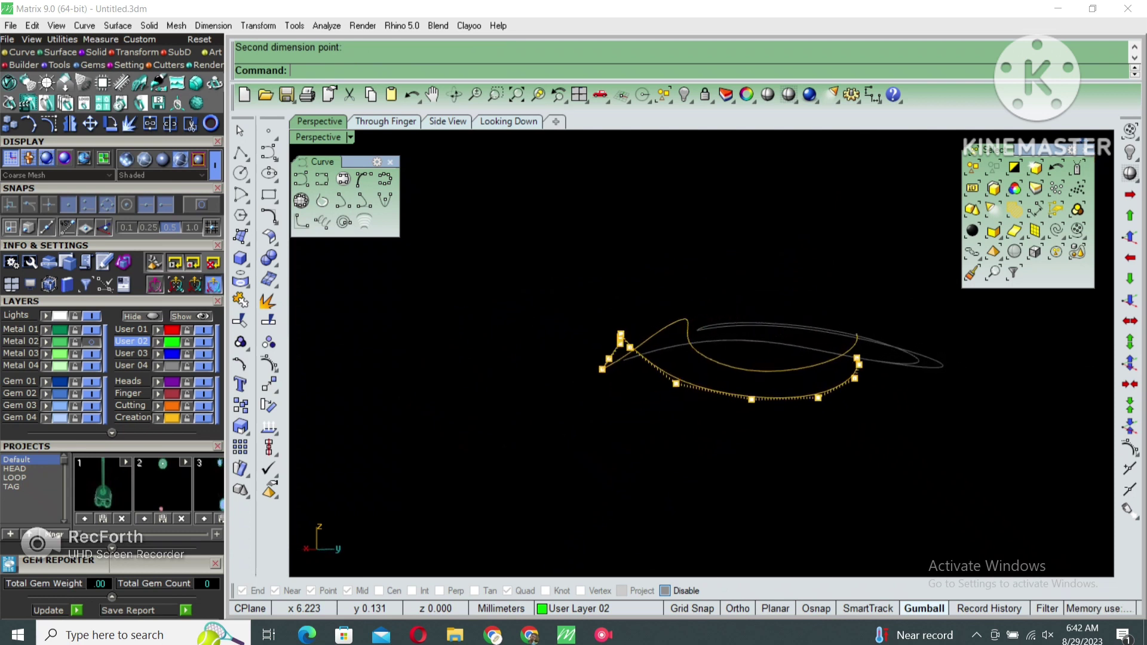
key("Left")
key("Left")
key("Left")
key("Left")
key("Left")
key("Left")
key("Left")
key("Left")
key("Left")
key("Left")
key("Left")
key("Left")
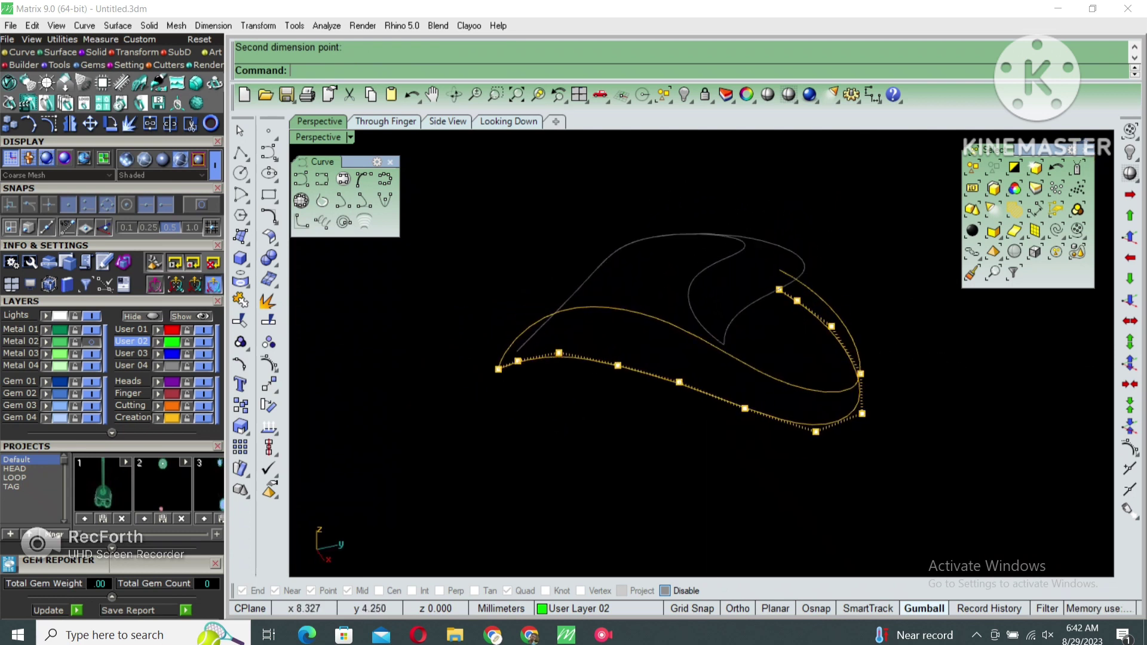
key("Left")
key("Left")
key("Left")
key("Left")
key("Left")
key("Left")
key("Left")
key("Left")
key("Left")
key("Left")
key("Left")
key("Left")
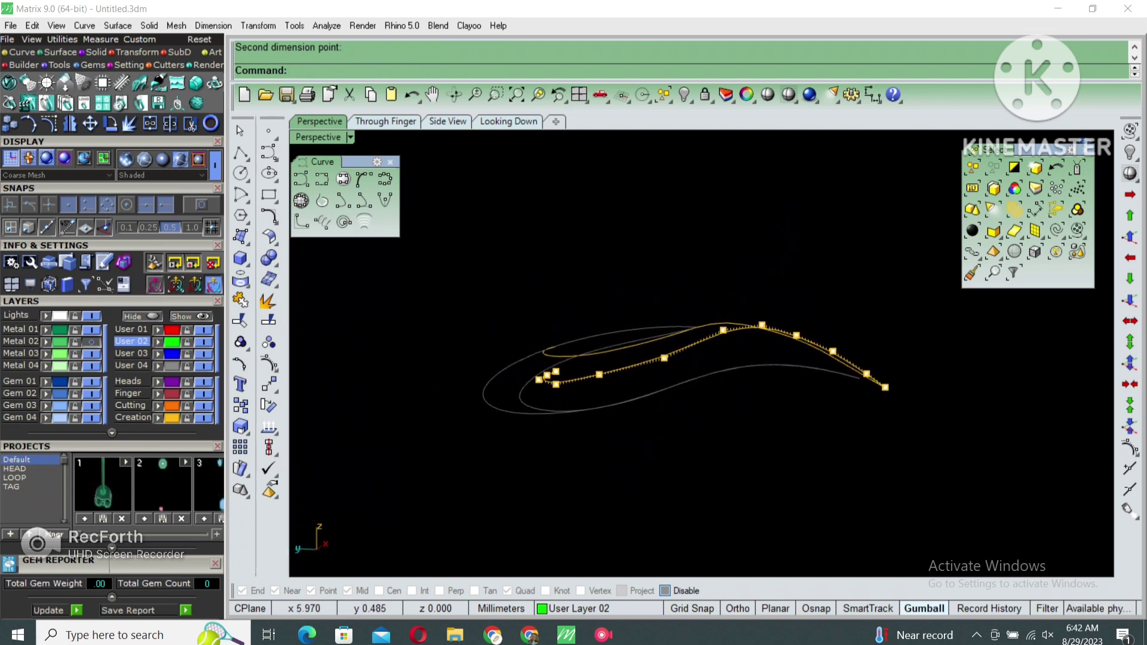
key("Left")
key("Left")
key("Left")
key("ctrl+a")
key("Left")
key("Left")
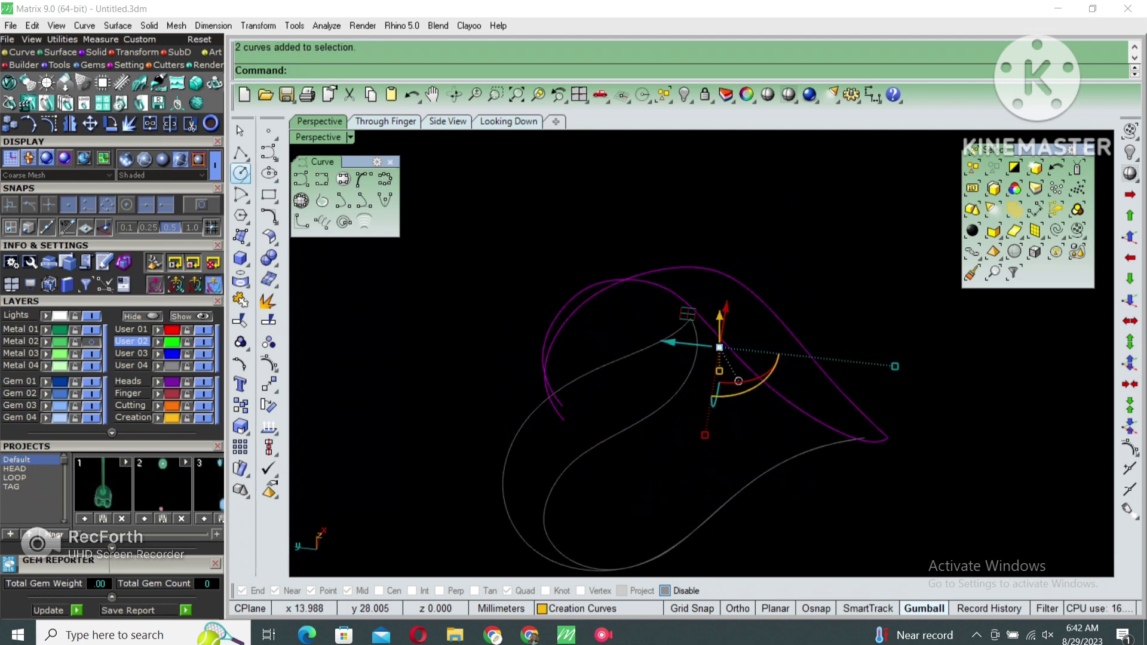
Draw a short polyline connecting the ends of the two heart curves
left_click(240, 153)
left_click(576, 396)
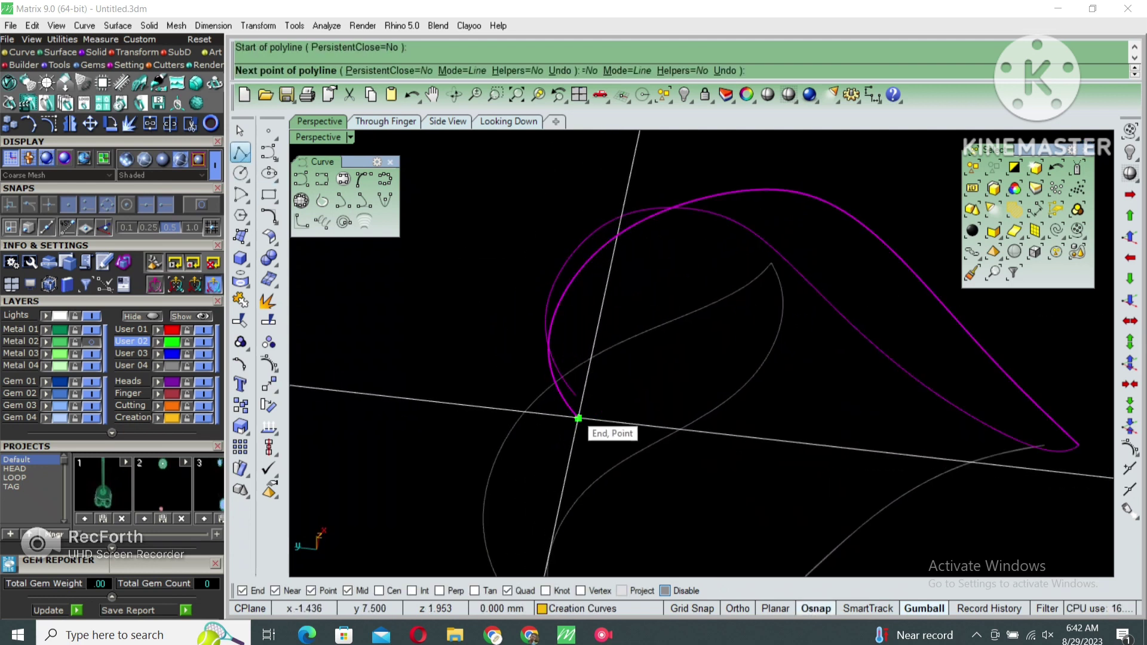
left_click(579, 418)
key("Return")
type("s2")
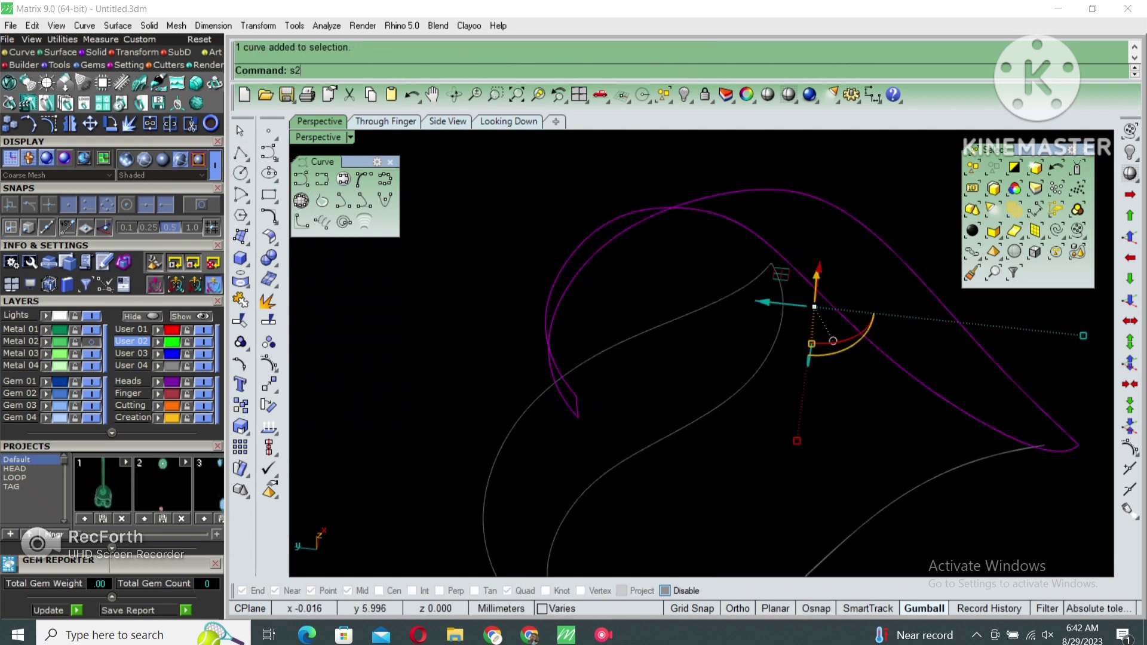
Sweep2 along both curves with the line as profile, matching rail points, to form the green ribbon
key("Return")
left_click(730, 407)
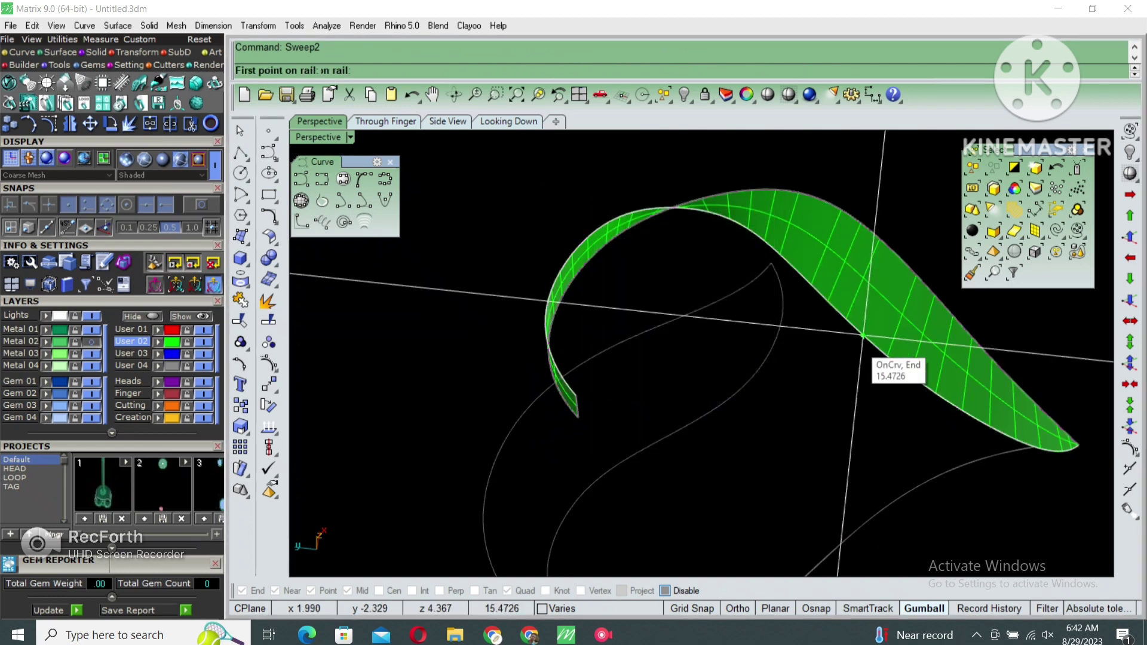
left_click(832, 325)
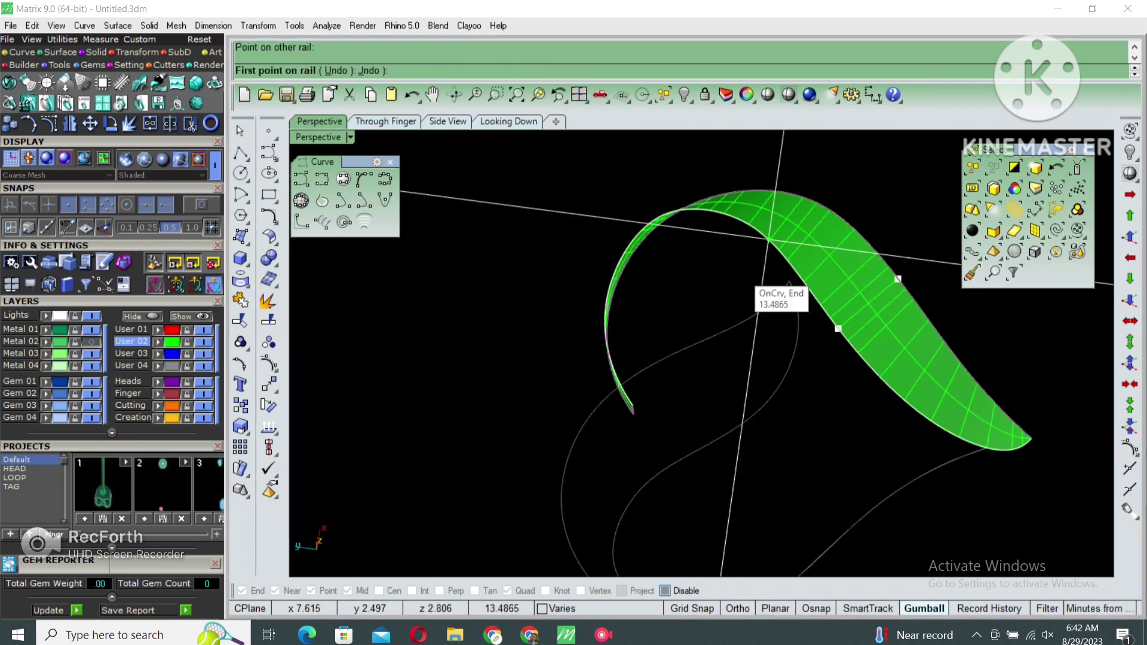
scroll(768, 307, "up", 2)
scroll(705, 300, "up", 2)
left_click(607, 205)
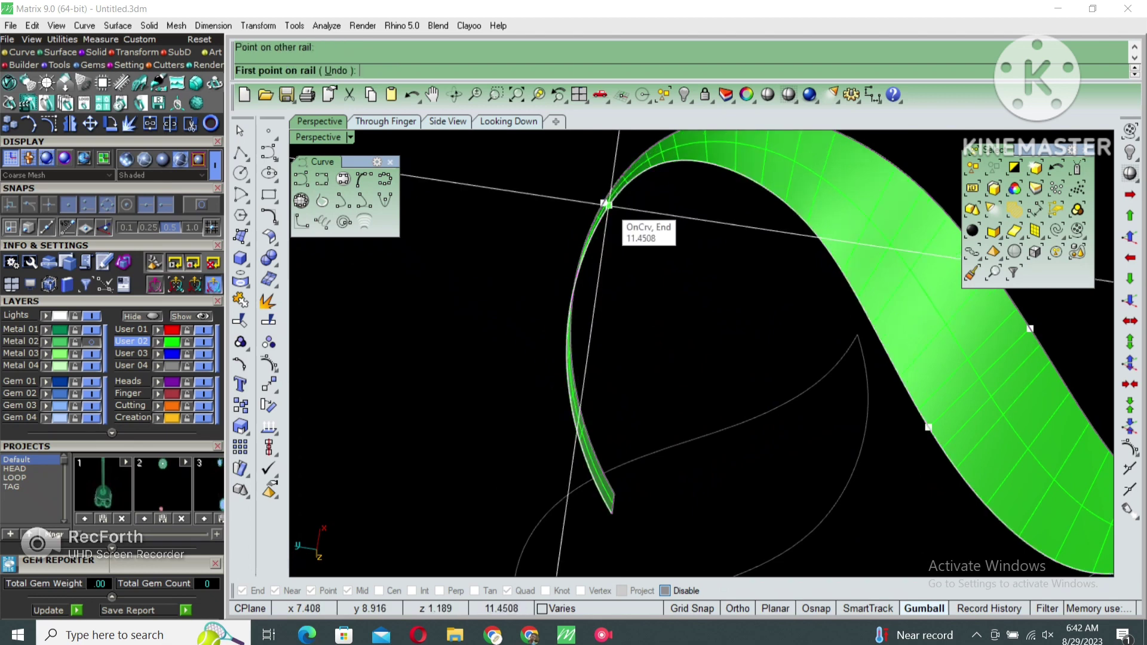
left_click(608, 205)
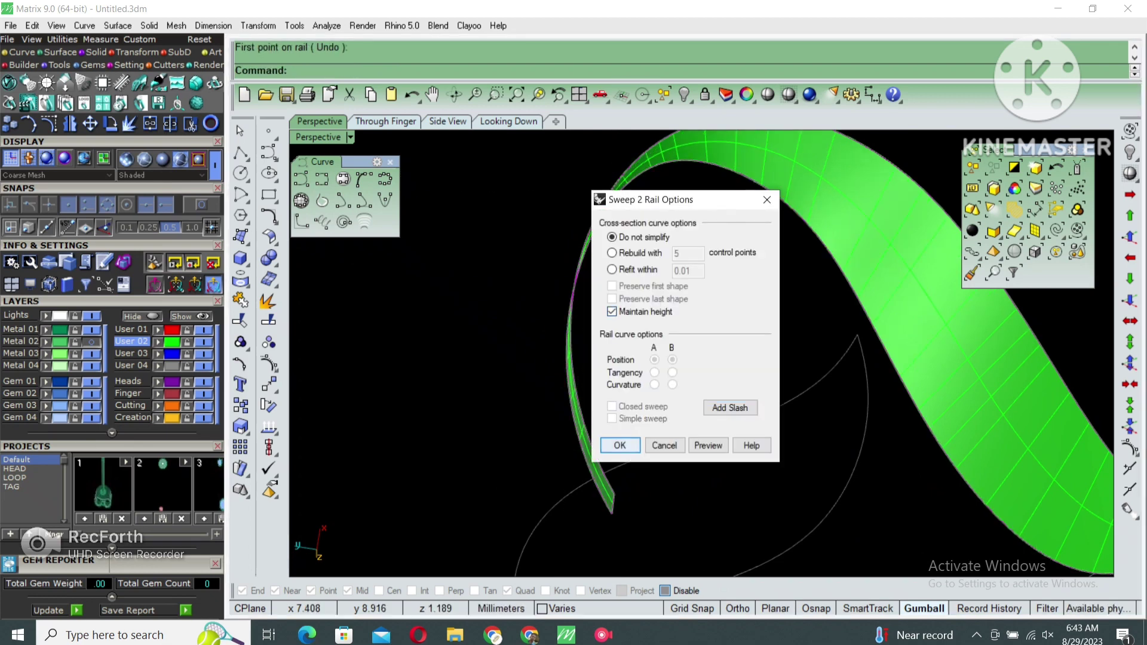
left_click(619, 445)
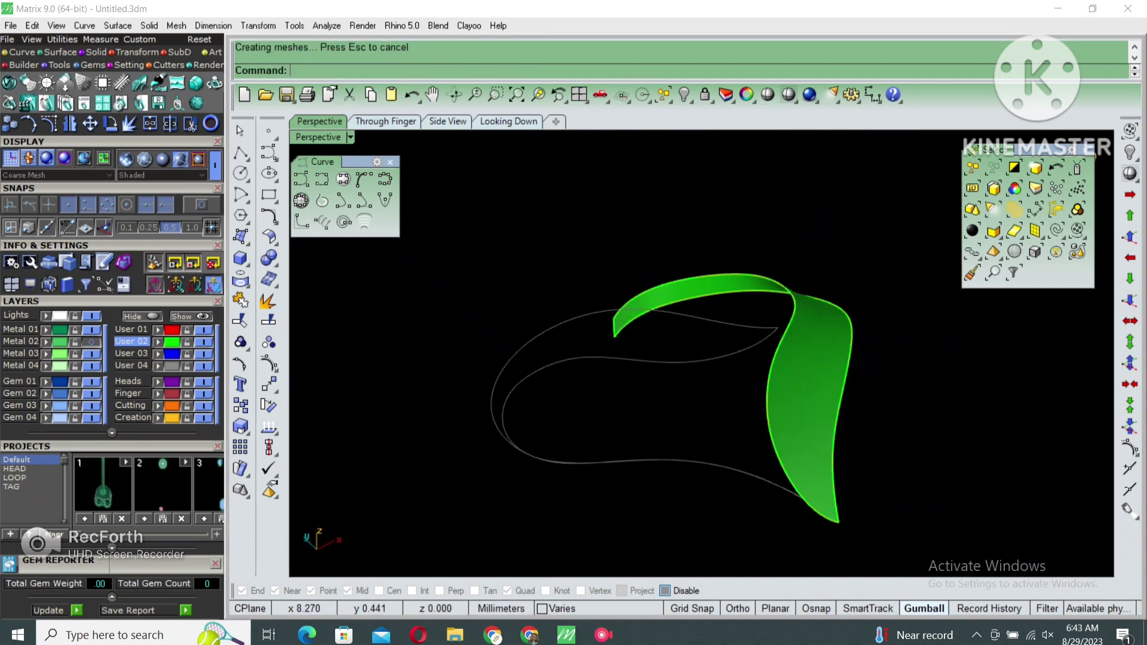
left_click(794, 406)
right_click_drag(781, 359, 773, 545)
Thicken the ribbon surface into a 1.5 solid with OffsetSrf, redoing the offset once
type("OffsetSrf")
key("Return")
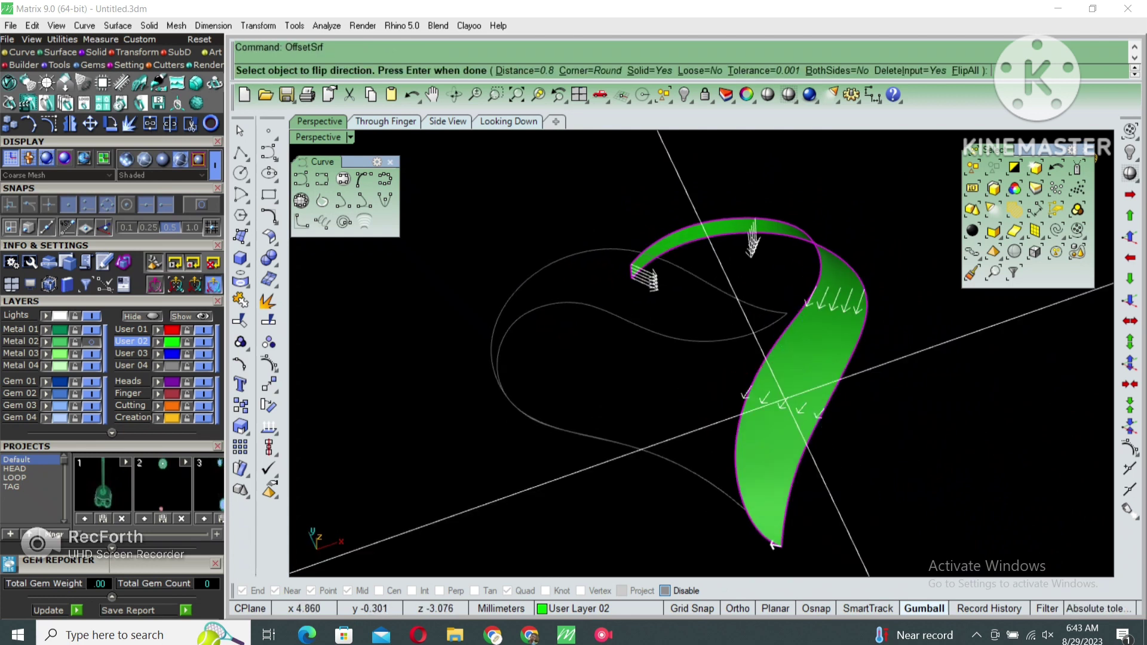
key("Return")
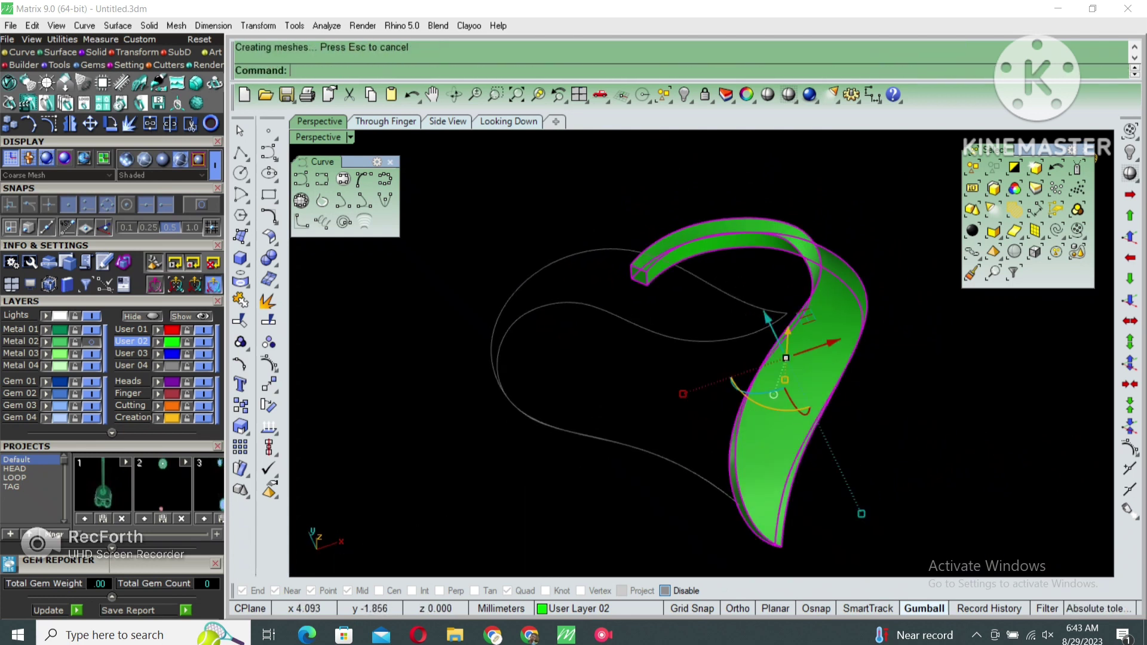
key("ctrl+z")
key("Return")
type("1.5")
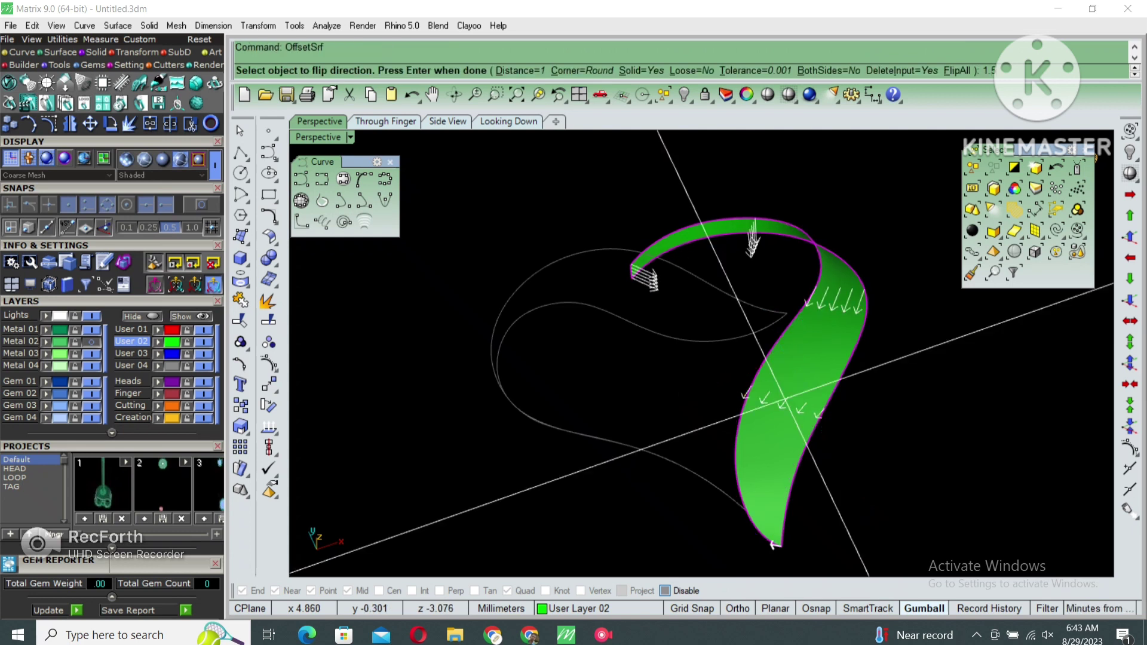
key("Return")
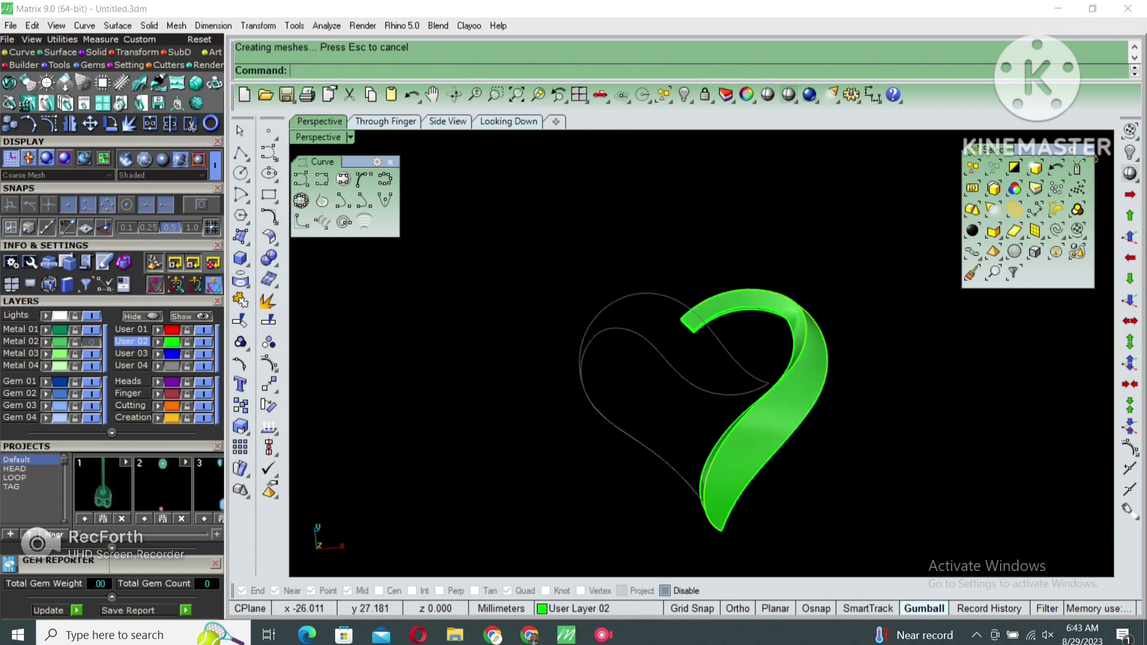
Maximize the top view in shaded display and group the ribbon solid with its curves
key("ctrl+F1")
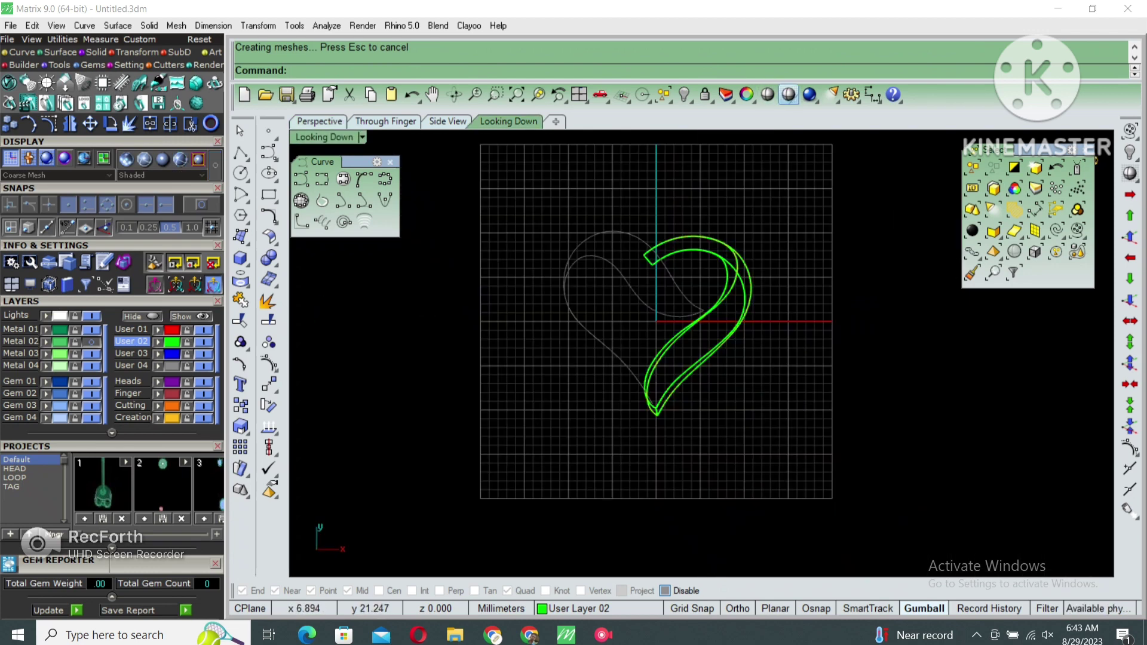
key("ctrl+alt+s")
left_click_drag(612, 187, 777, 436)
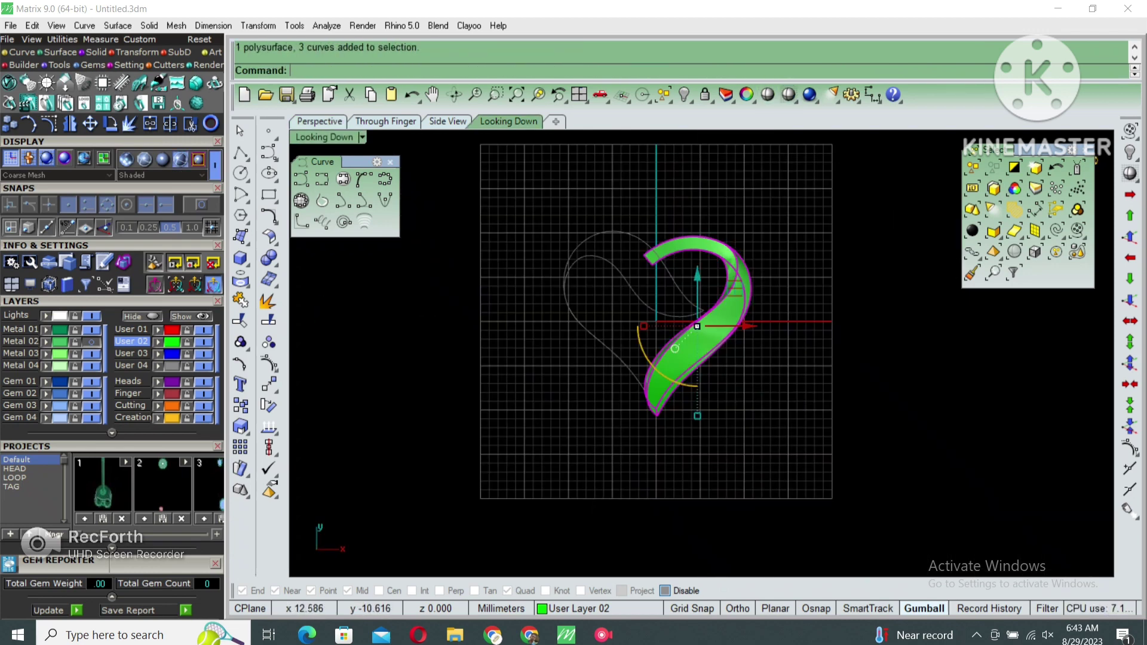
key("ctrl+g")
key("Escape")
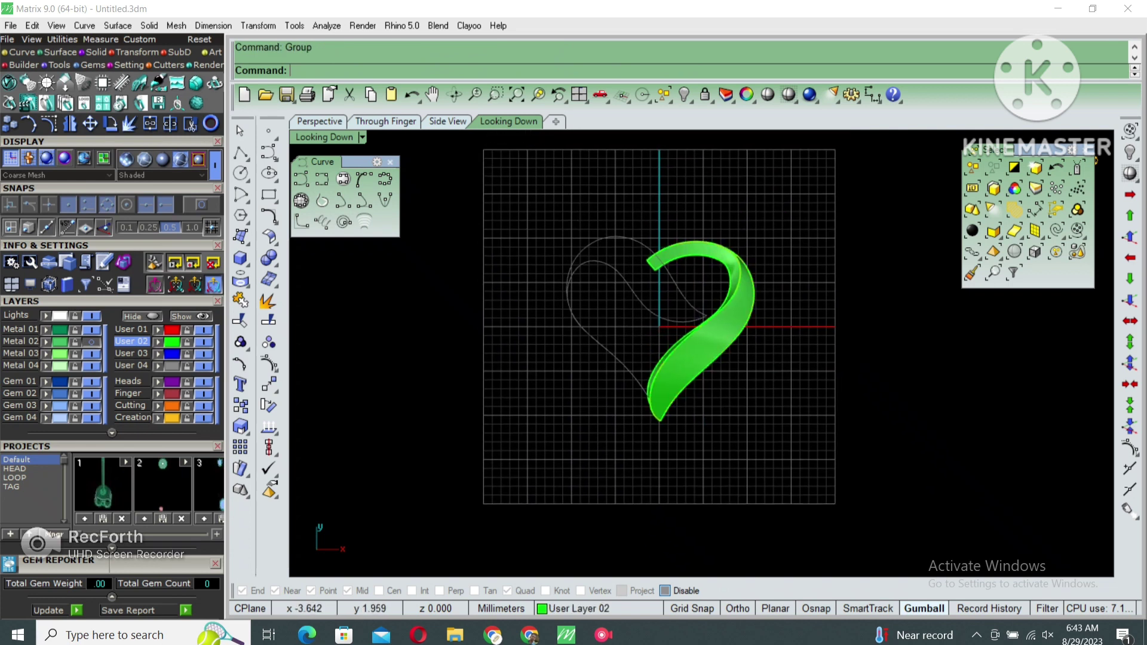
mouse_move(687, 328)
right_mouse_down()
mouse_move(723, 325)
mouse_move(667, 332)
right_mouse_up()
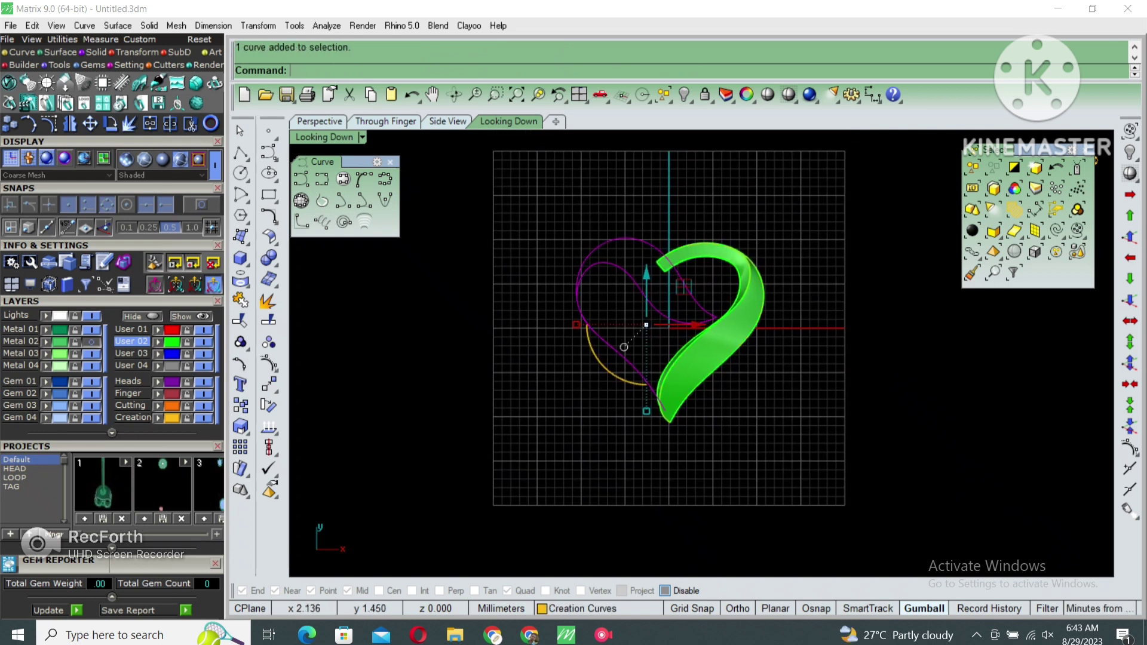
Rebuild the left heart curve with Point count 12 and Degree 3
type("rebuild")
key("Return")
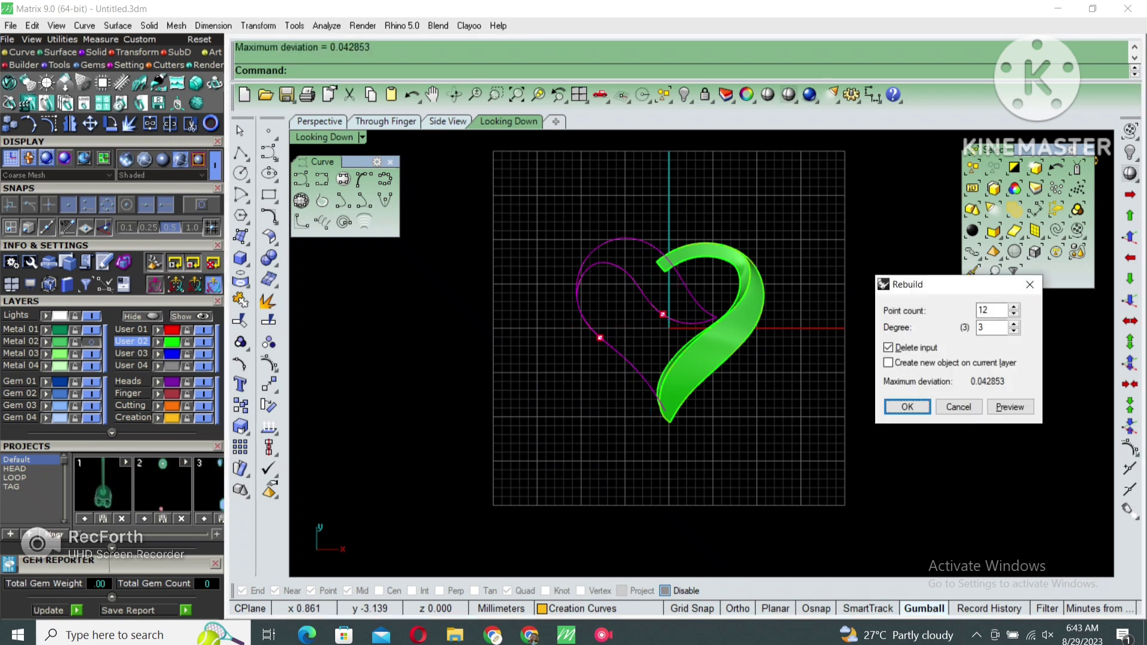
key("Return")
scroll(574, 396, "up", 2)
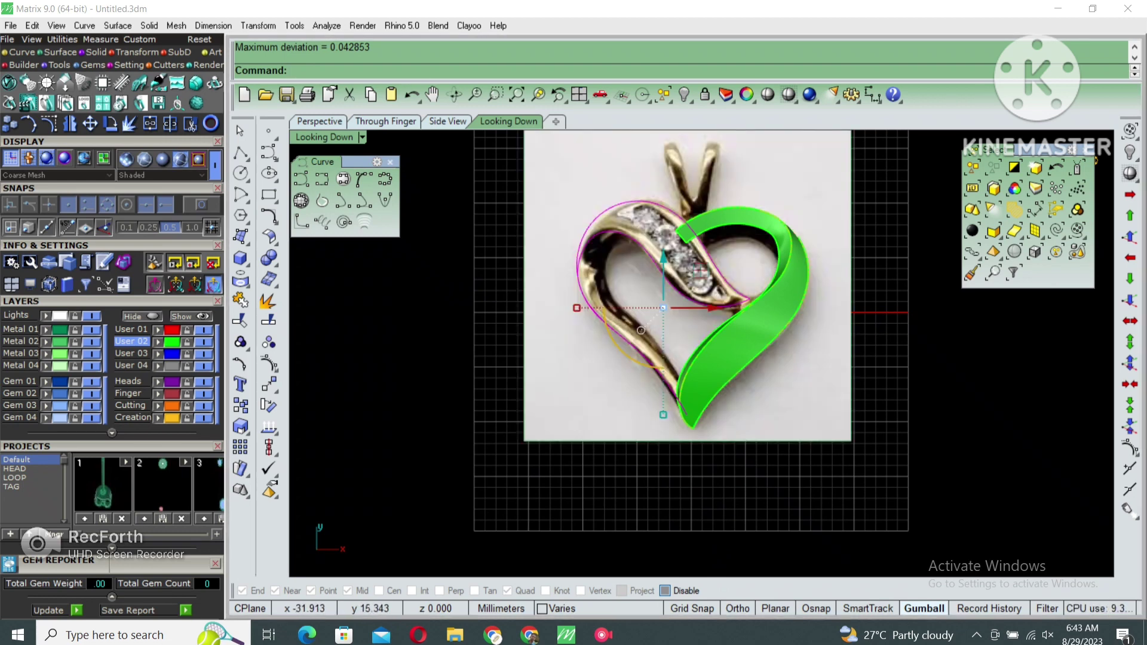
Maximize the Perspective view, select the green ribbon polysurface and hide it
key("ctrl+m")
double_click(730, 137)
right_click_drag(777, 359, 776, 269)
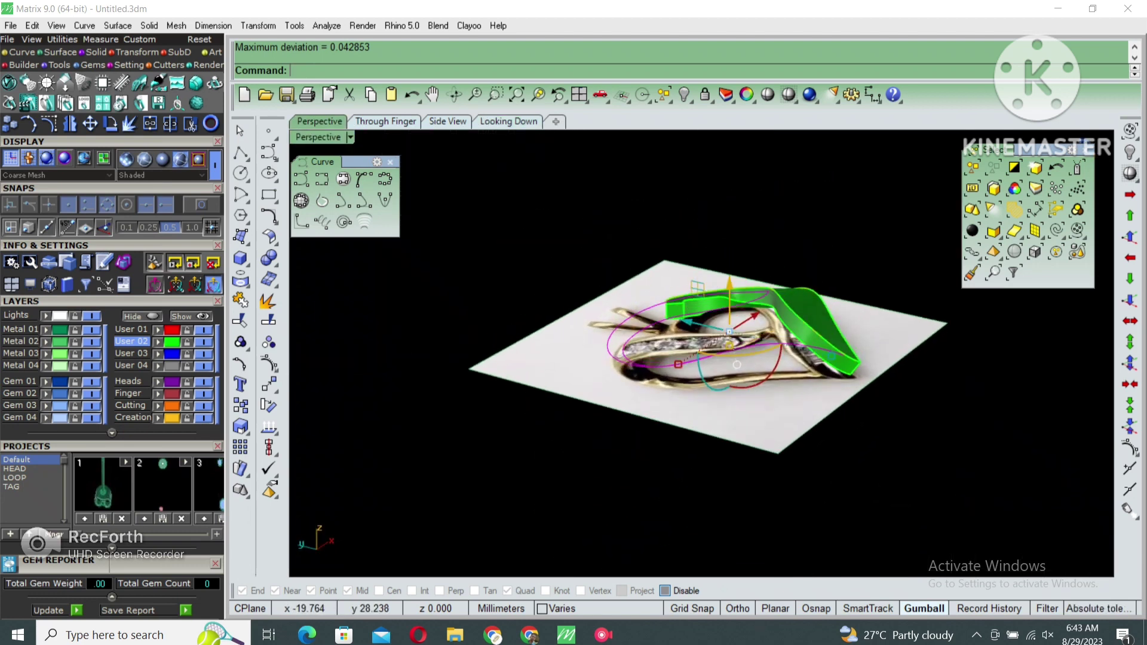
right_click_drag(736, 364, 760, 274)
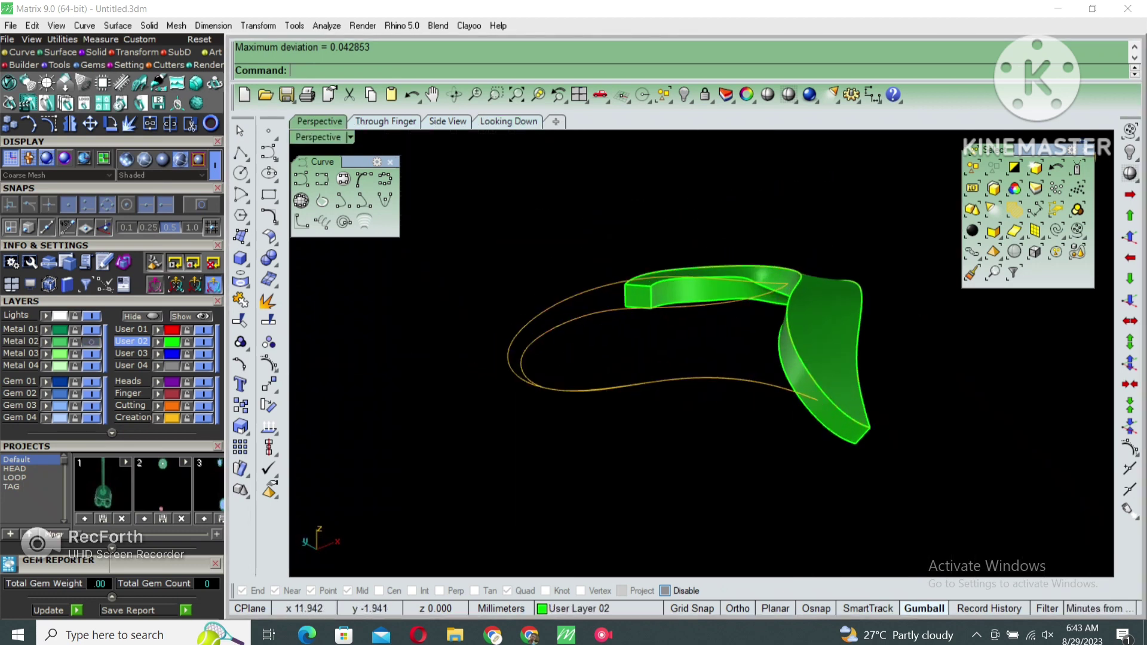
key("ctrl+a")
type("hide")
key("Return")
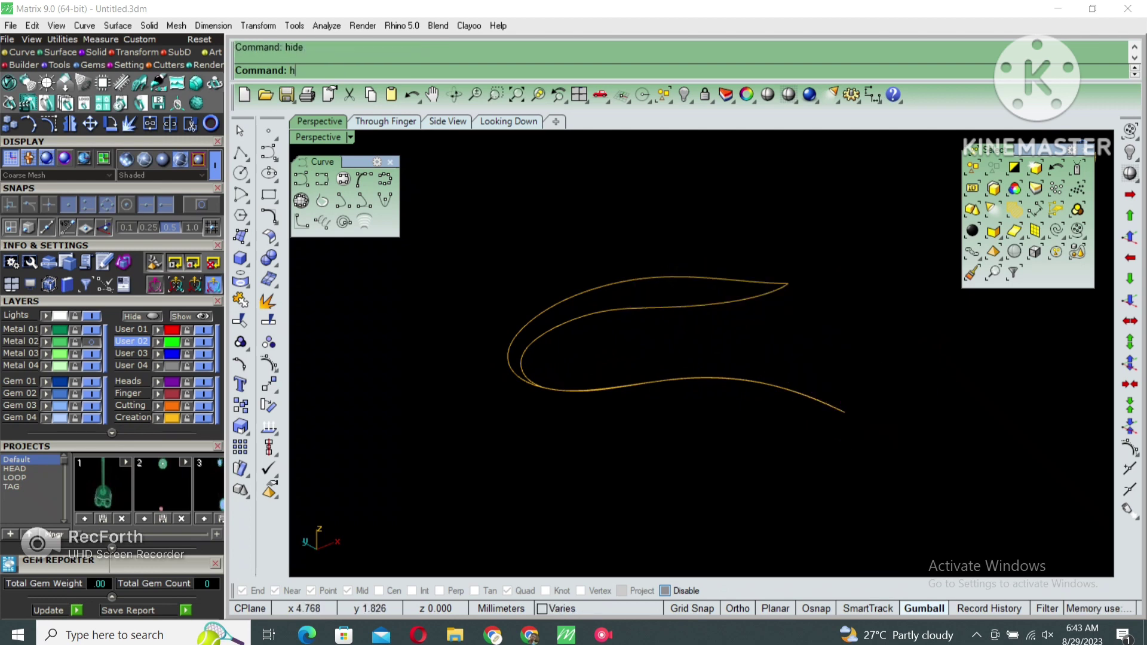
mouse_move(702, 359)
right_mouse_down()
mouse_move(701, 311)
mouse_move(744, 343)
mouse_move(711, 430)
mouse_move(675, 388)
right_mouse_up()
Turn on control points with F10, window-select points on the top curve and lift them
key("F10")
left_click_drag(630, 221, 867, 347)
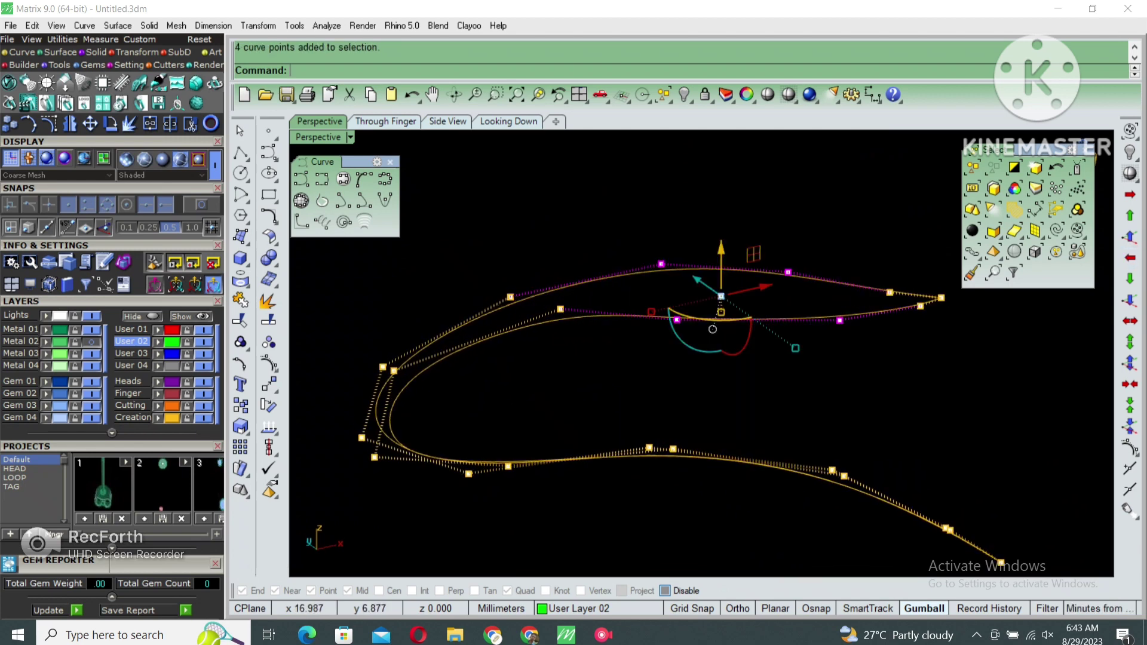
mouse_move(712, 329)
right_mouse_down()
mouse_move(667, 299)
mouse_move(717, 334)
right_mouse_up()
left_click_drag(770, 239, 863, 364)
right_click_drag(863, 363, 777, 334)
left_click_drag(601, 256, 794, 347)
right_click_drag(793, 348, 742, 316)
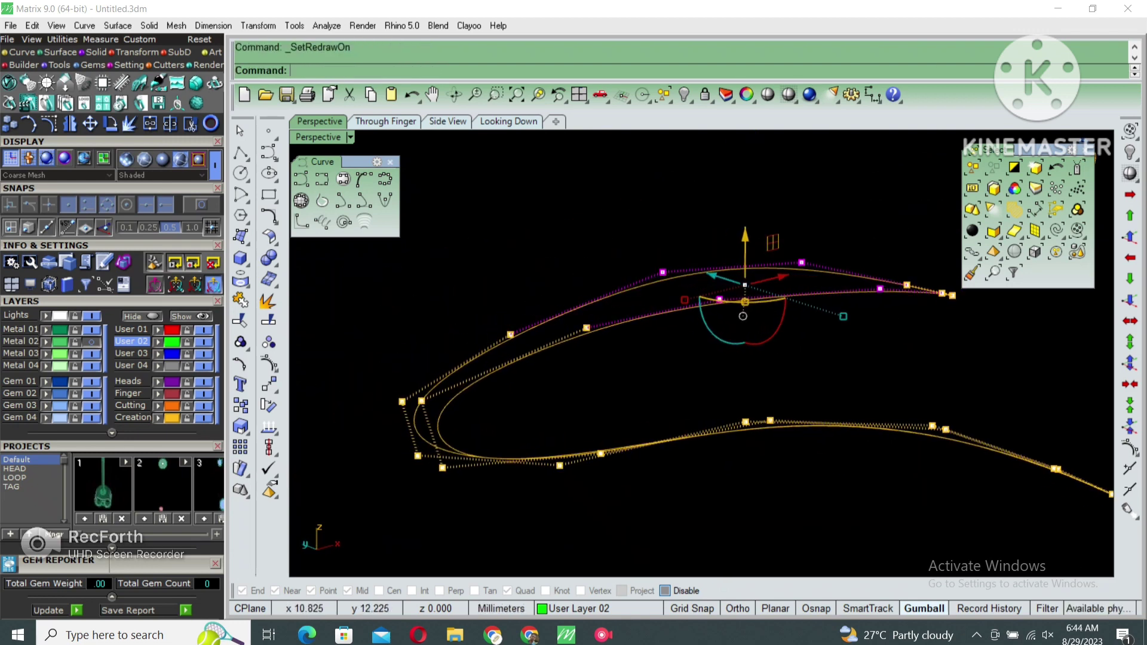
left_click_drag(621, 333, 621, 333)
left_click_drag(549, 292, 548, 283)
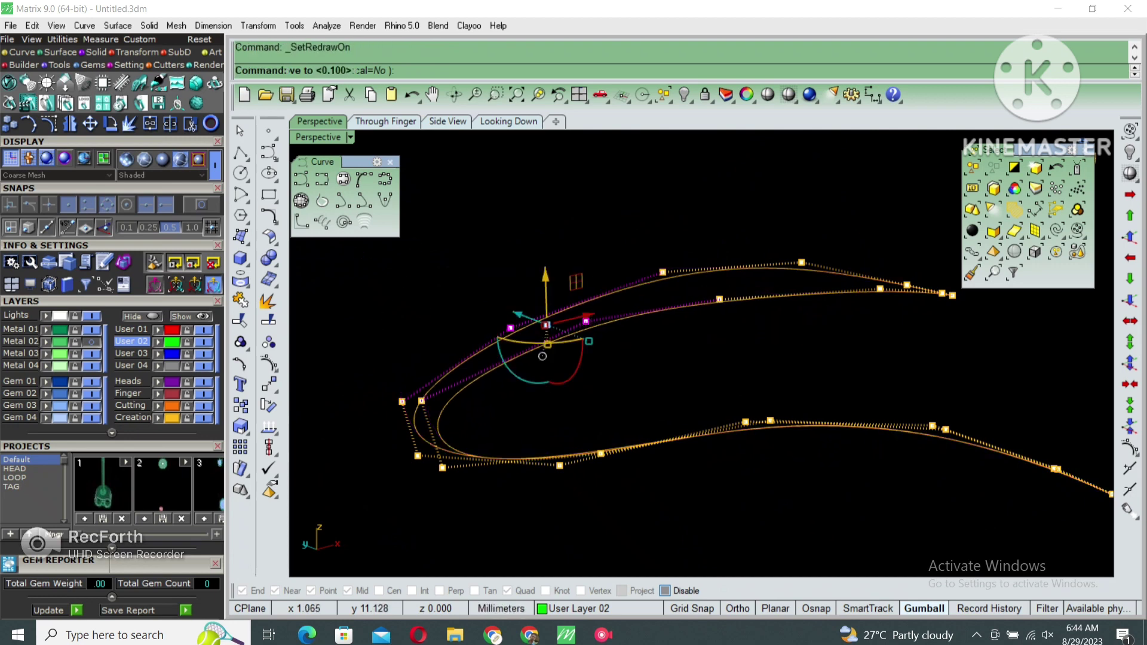
key("Escape")
Window-select two more pairs of control points to reshape the curves
left_click_drag(648, 257, 731, 308)
mouse_move(686, 316)
right_mouse_down()
mouse_move(661, 306)
mouse_move(597, 334)
mouse_move(669, 370)
right_mouse_up()
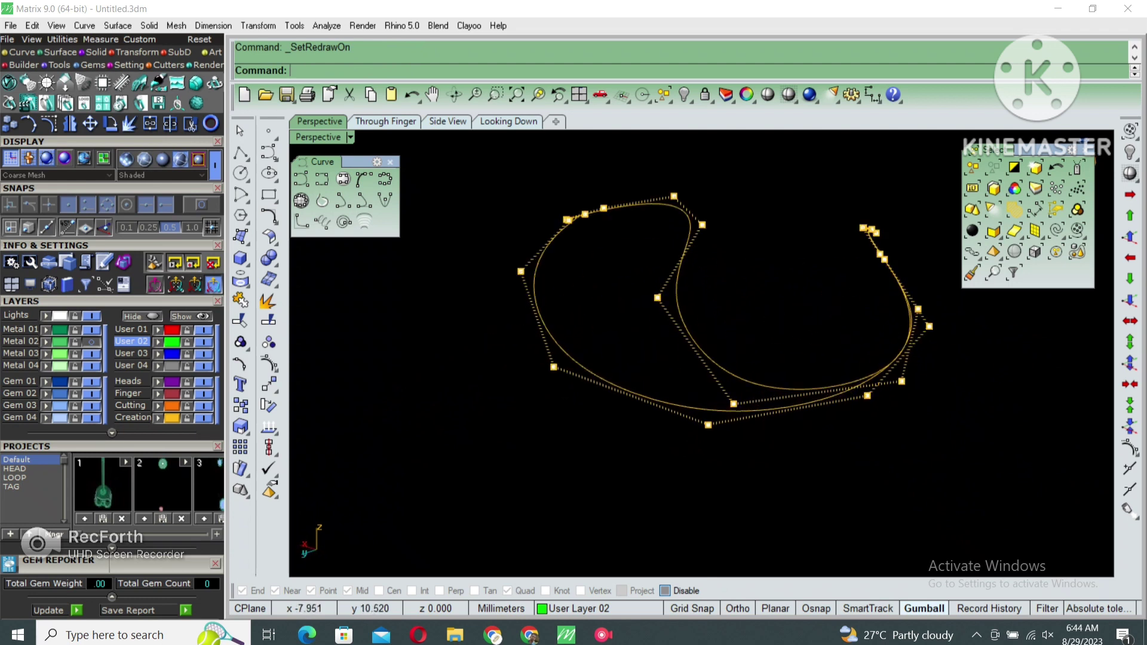
left_click_drag(681, 388, 744, 432)
right_click_drag(744, 432, 705, 412)
key("Escape")
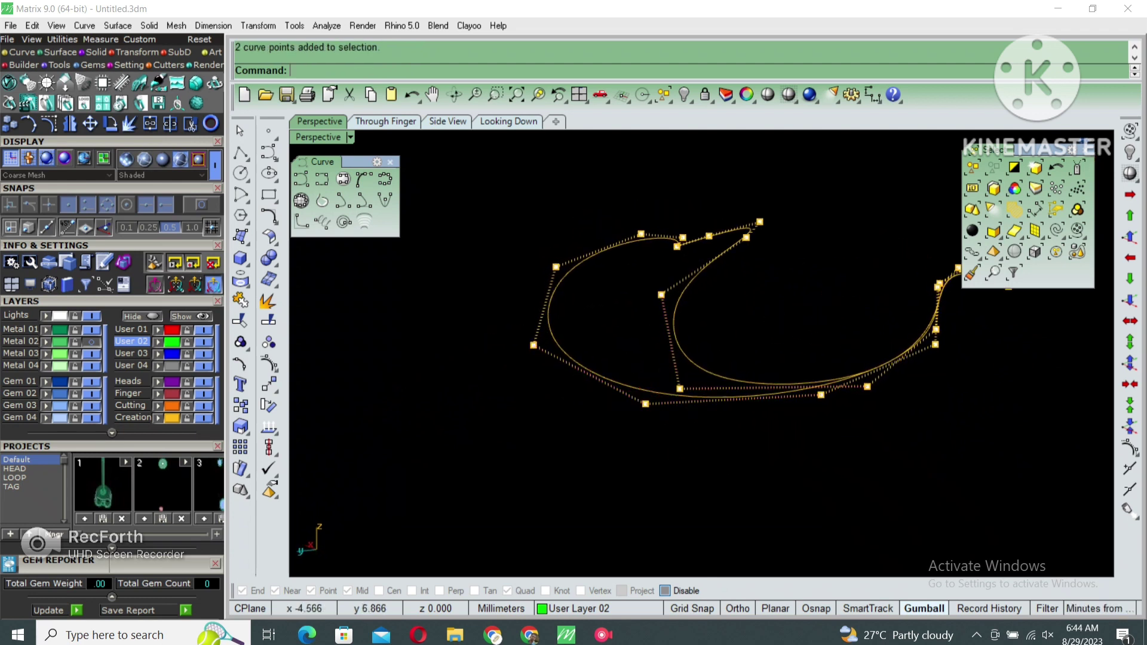
Reselect the heart curve, re-show its control points and start ShowSelected to reveal the ribbon
left_click(675, 322)
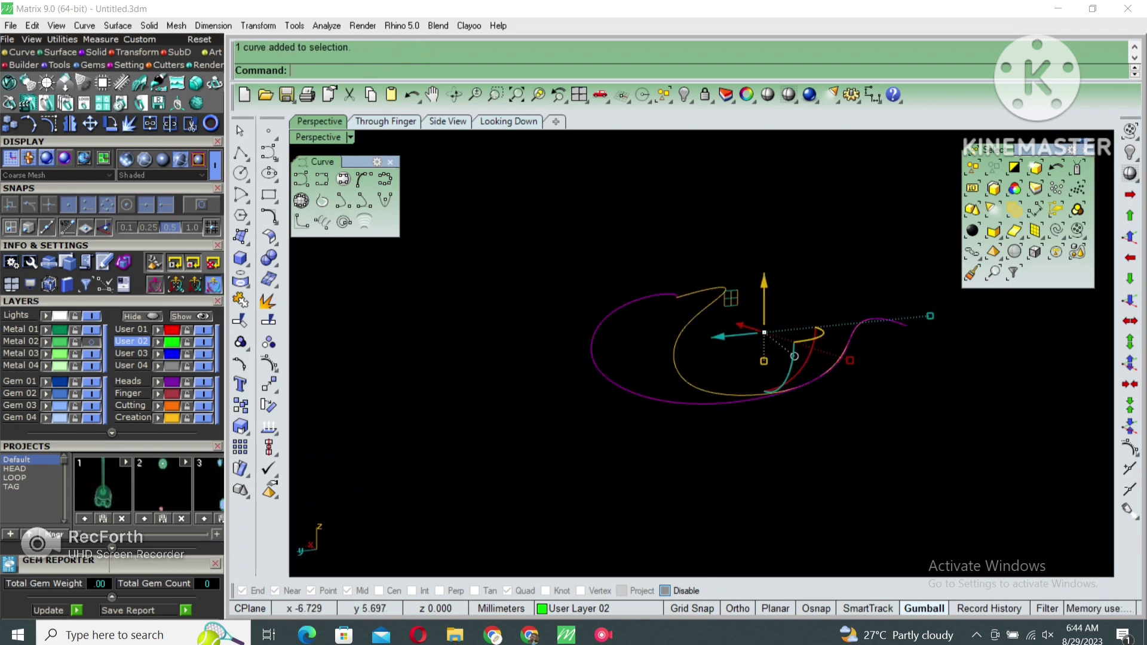
right_click_drag(675, 322, 717, 334)
key("F10")
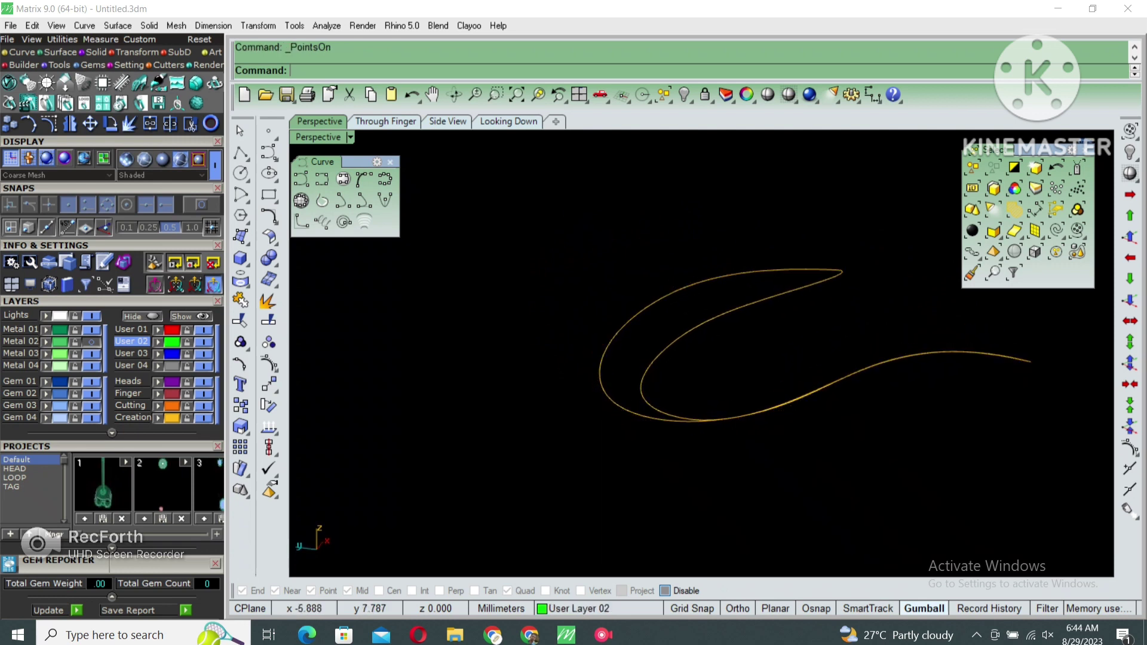
key("F10")
right_click_drag(717, 382, 753, 394)
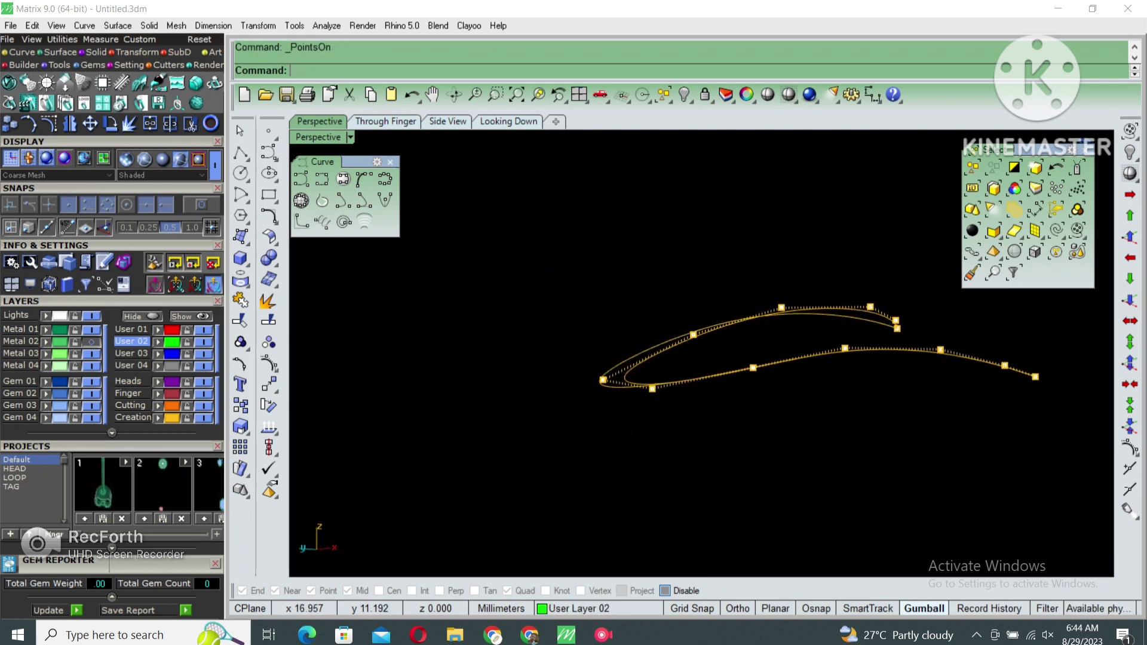
type("s")
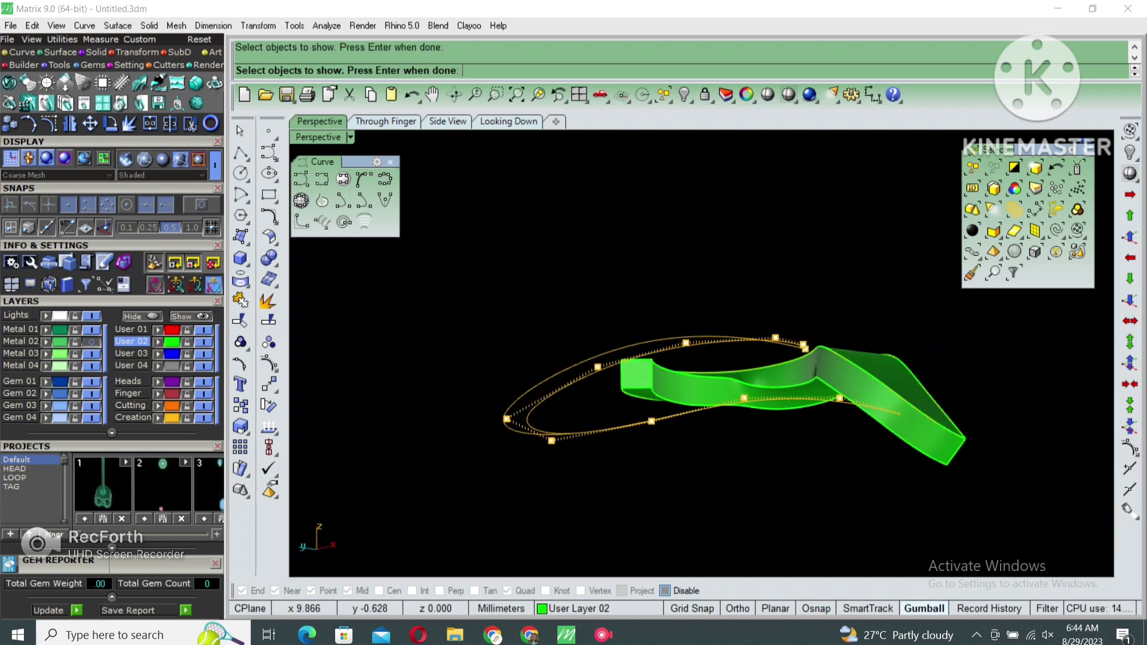
Hide the ribbon again by undoing, then drag selected curve points up and left
key("Return")
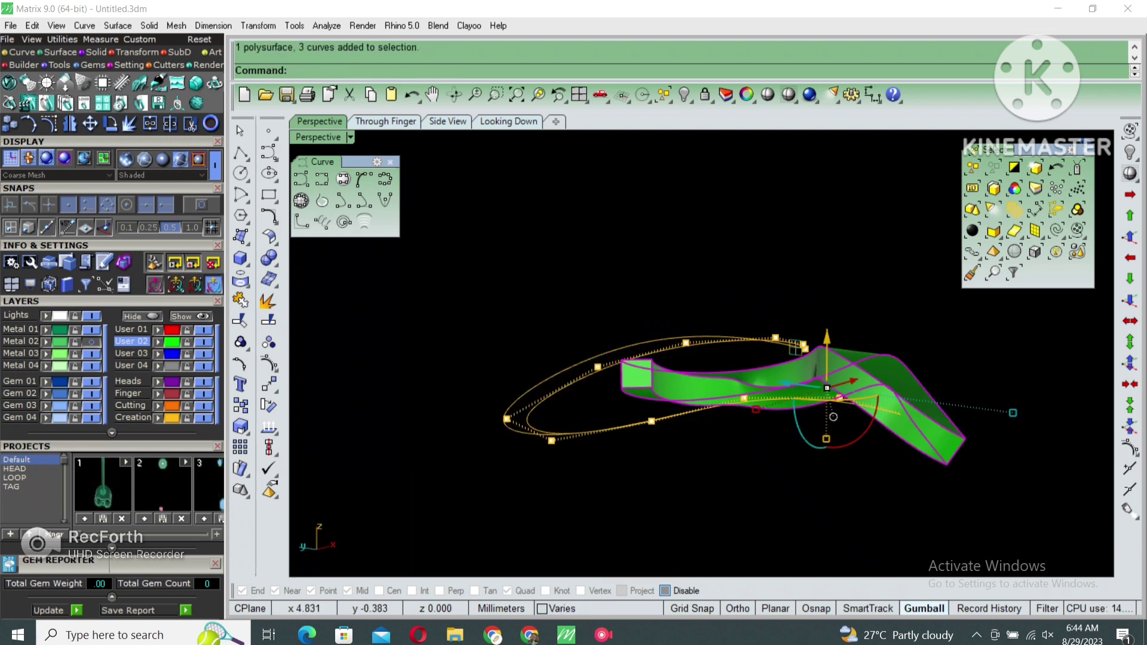
key("ctrl+z")
scroll(788, 384, "up", 2)
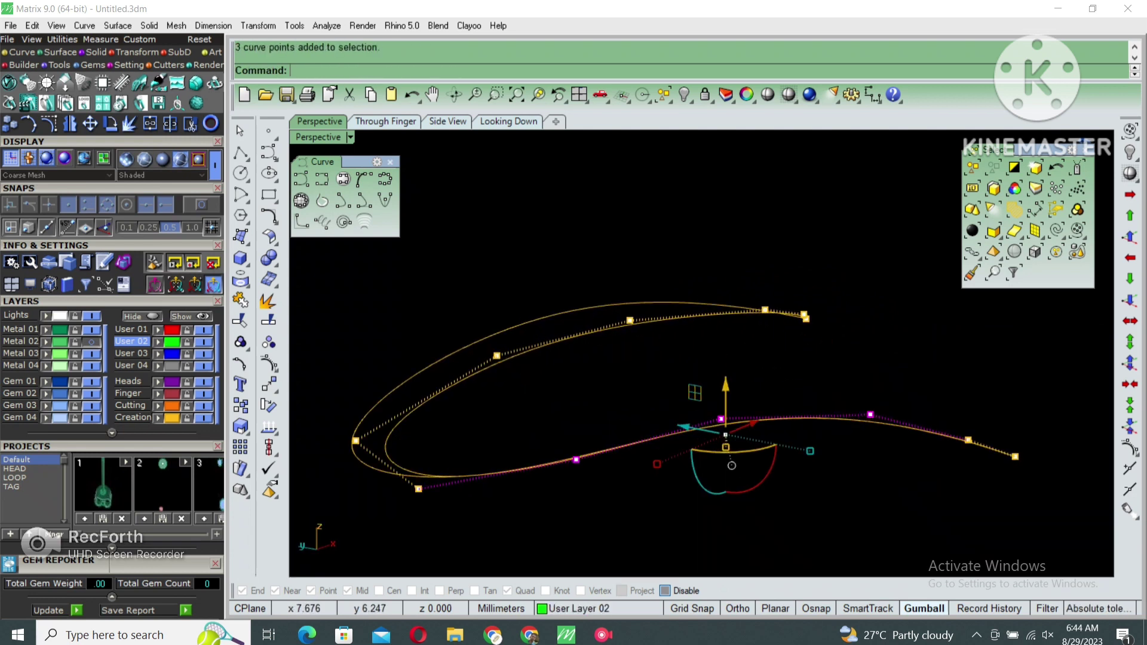
left_click_drag(725, 412, 725, 390)
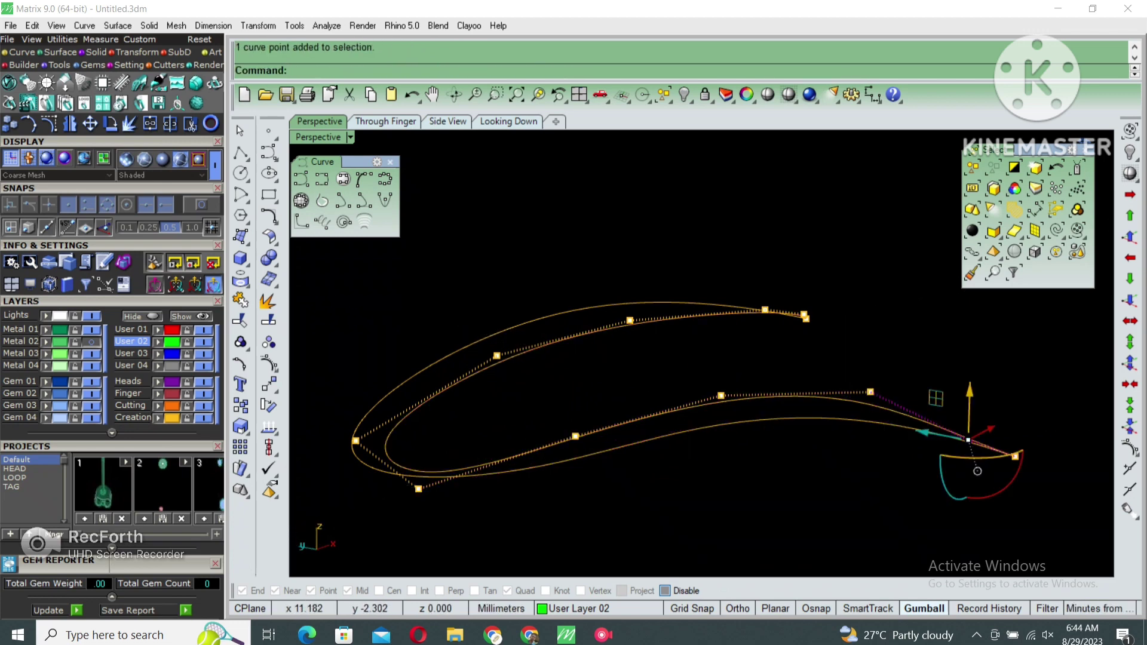
left_click_drag(968, 439, 954, 412)
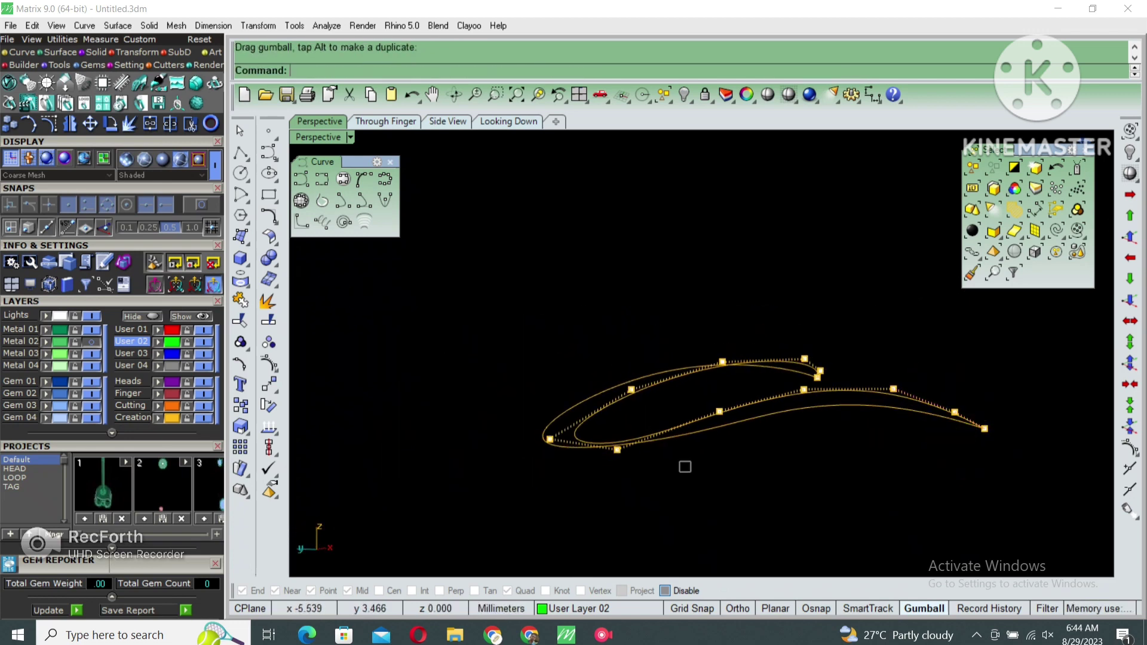
left_click_drag(720, 411, 844, 402)
key("ctrl+z")
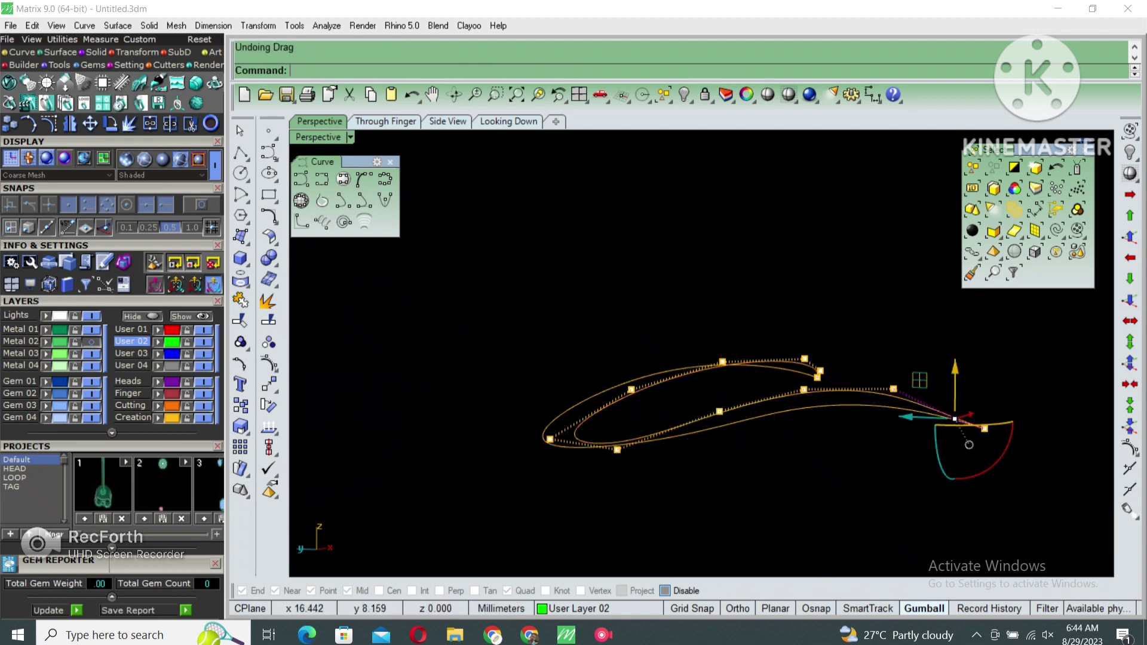
key("ctrl+y")
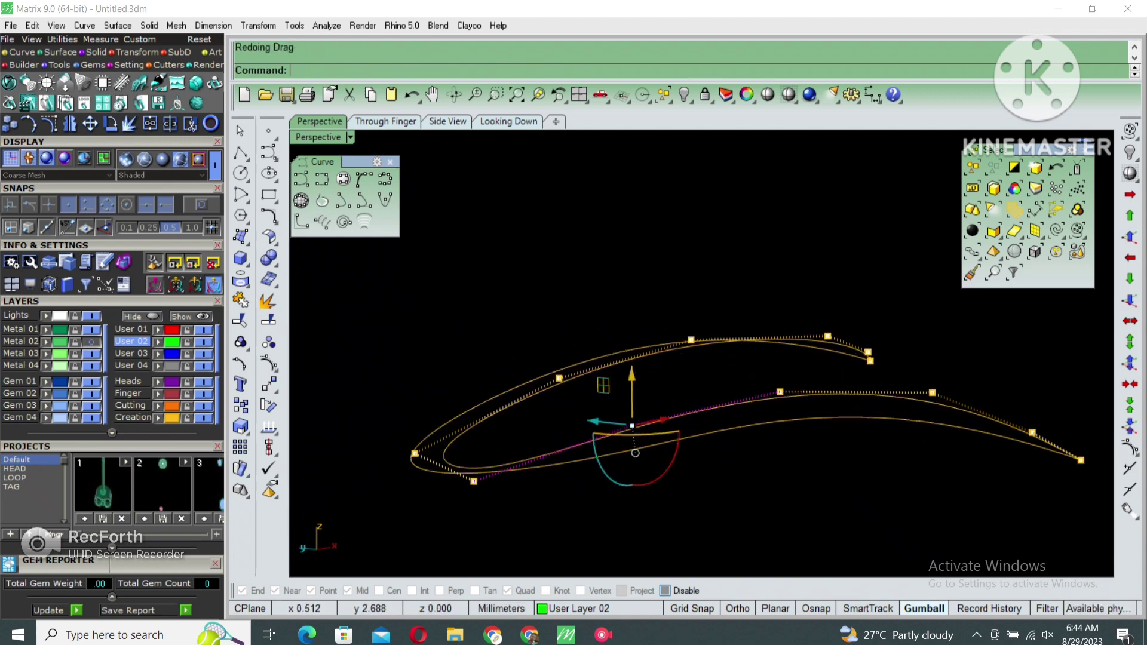
Shift a point to the right and lower the two selected control points slightly
left_click_drag(779, 392, 854, 387)
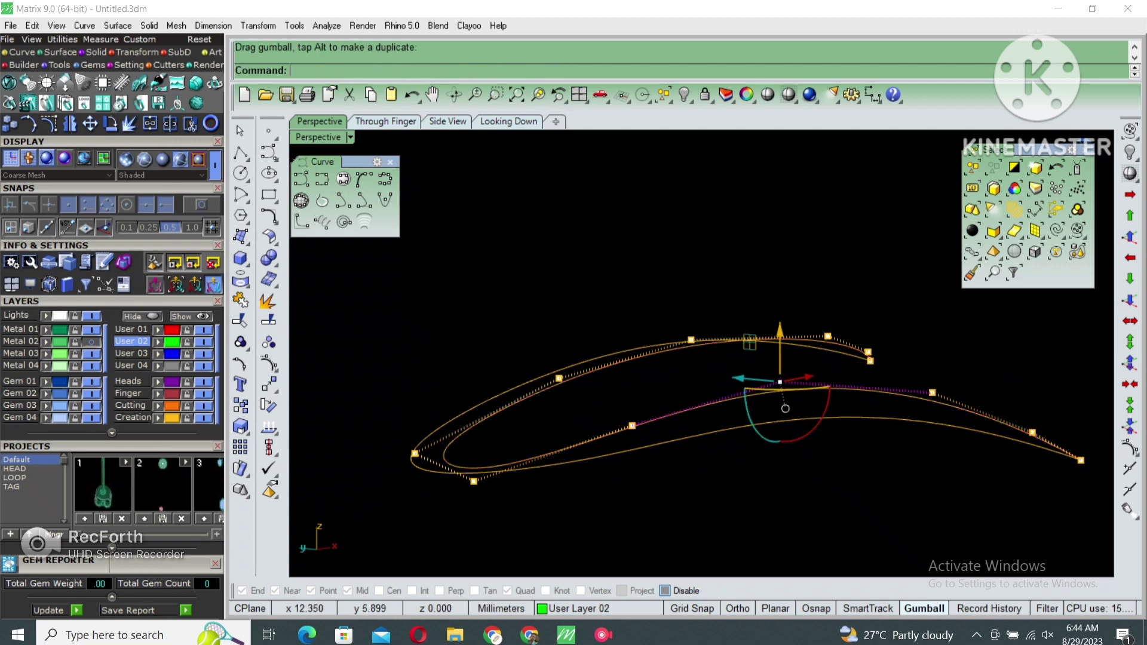
right_click_drag(855, 387, 660, 347)
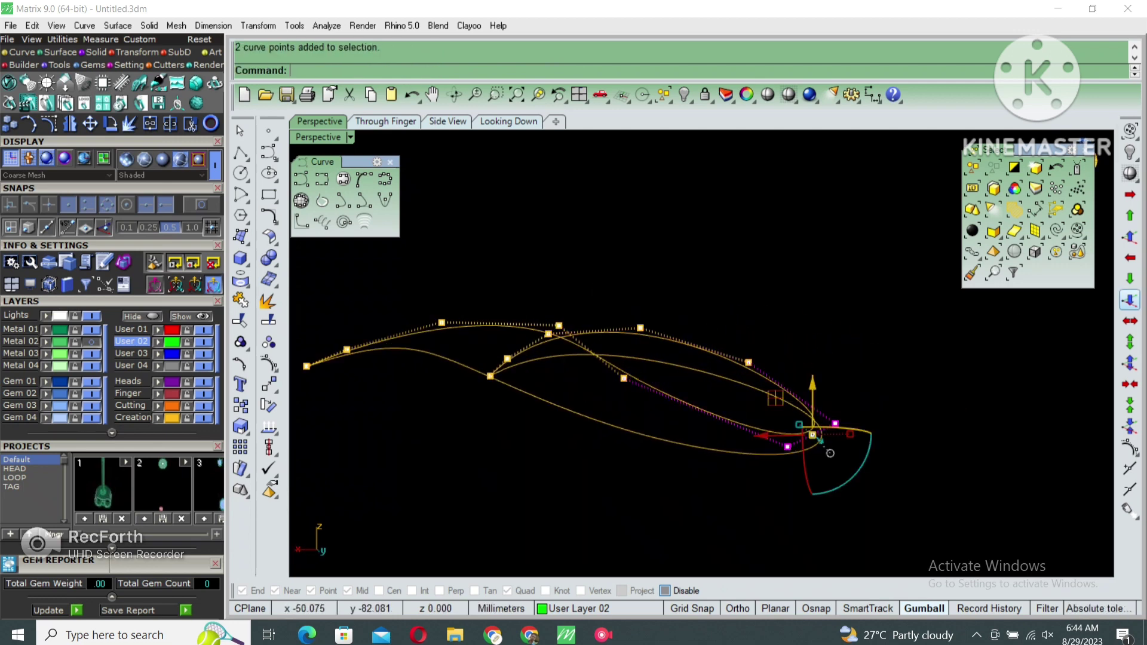
left_click_drag(835, 423, 835, 429)
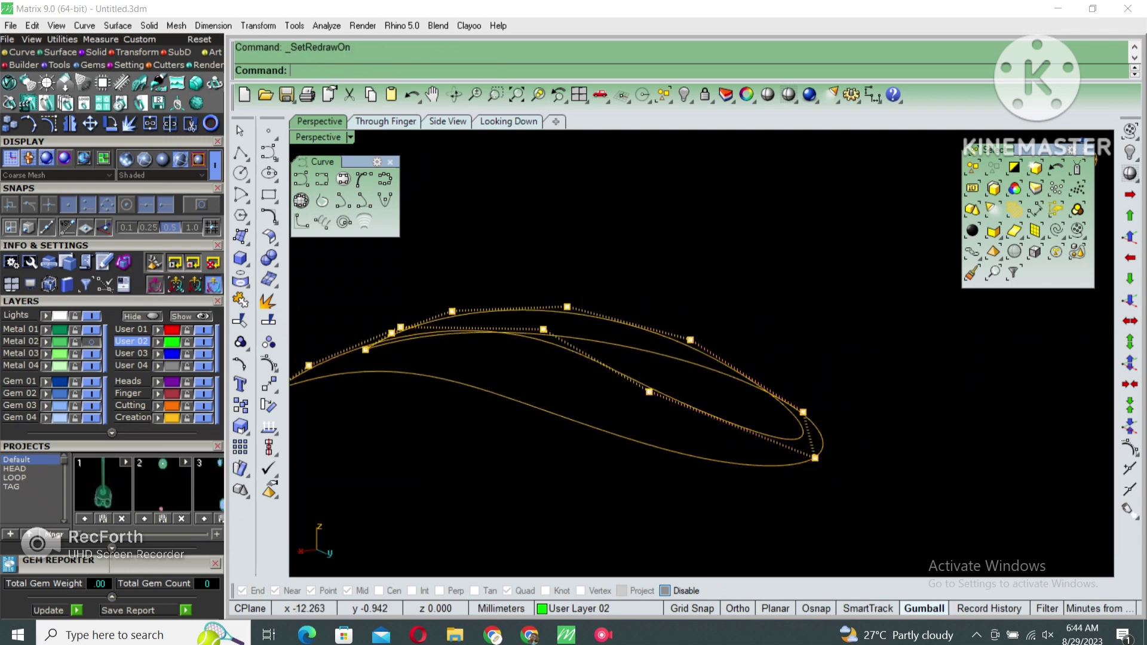
mouse_move(830, 463)
right_mouse_down()
mouse_move(657, 359)
mouse_move(763, 297)
mouse_move(811, 315)
mouse_move(848, 298)
right_mouse_up()
key("Escape")
Show the curve's control points, move two of them down by -1, and select four lower-curve points
left_click(763, 297)
key("F10")
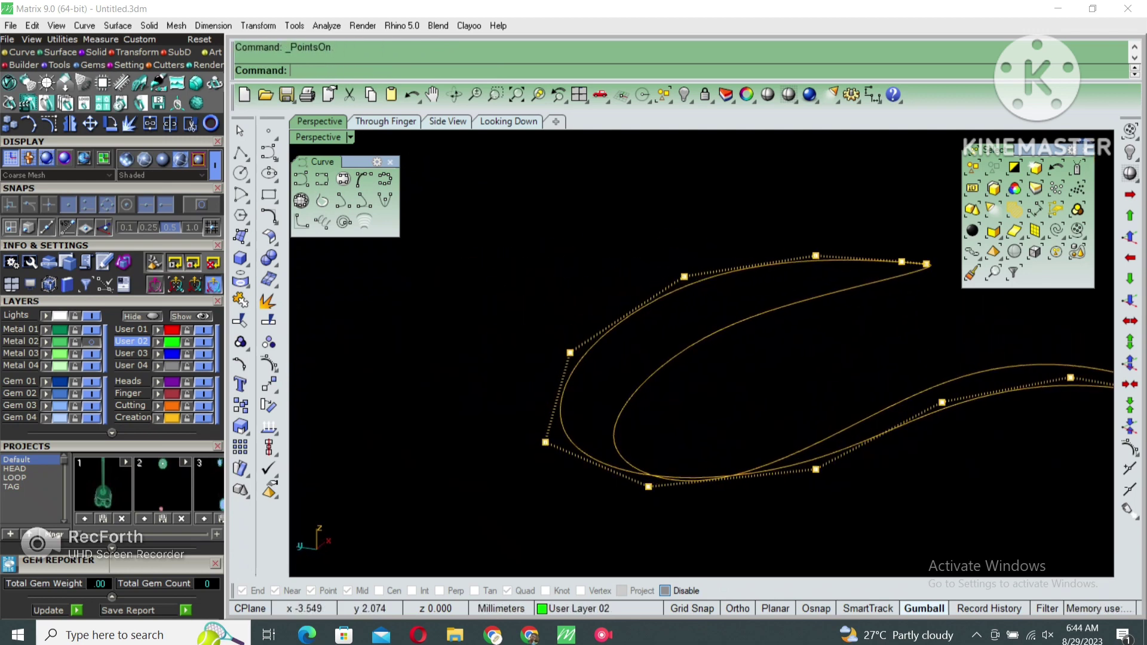
left_click_drag(621, 369, 852, 479)
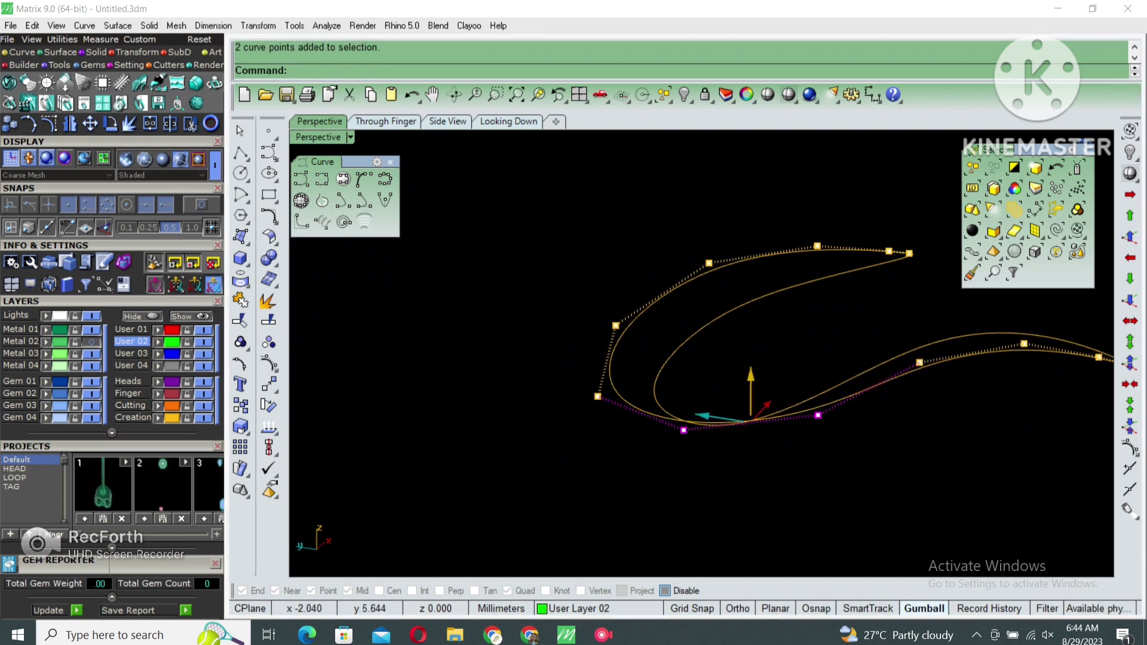
type("-1")
key("Return")
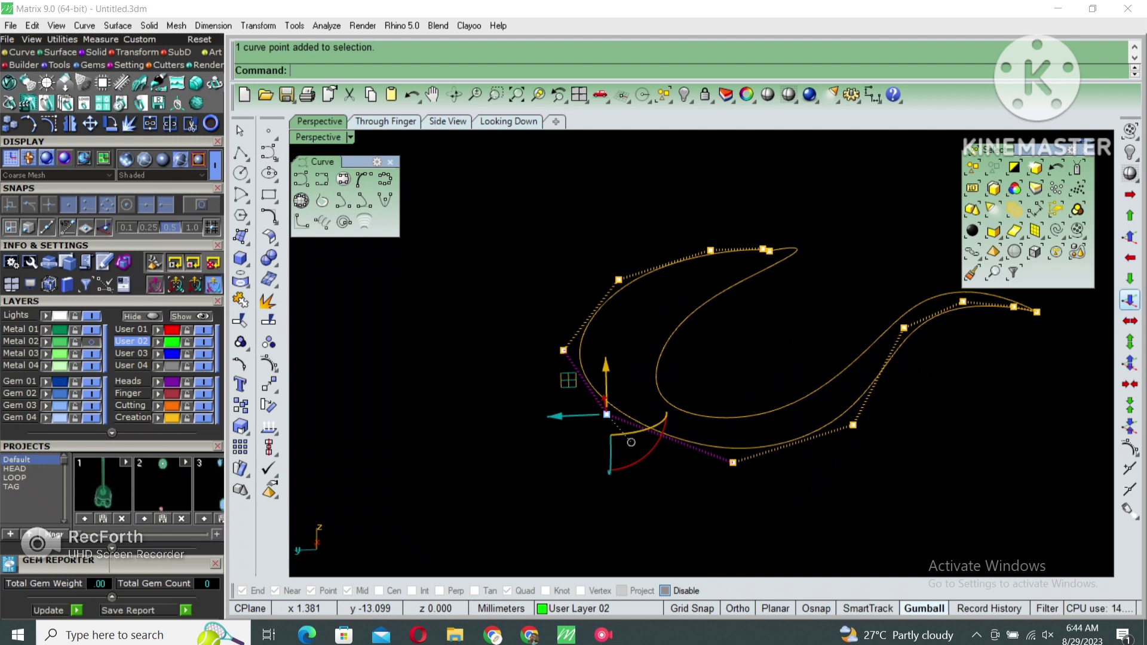
left_click(1129, 300)
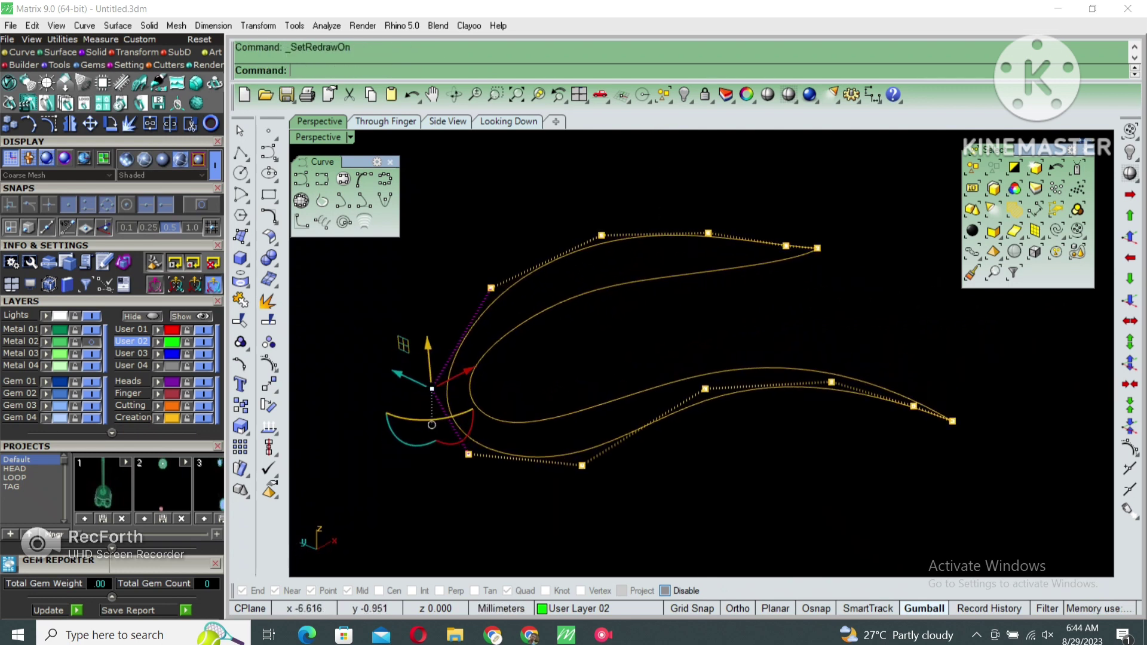
left_click_drag(665, 339, 991, 462)
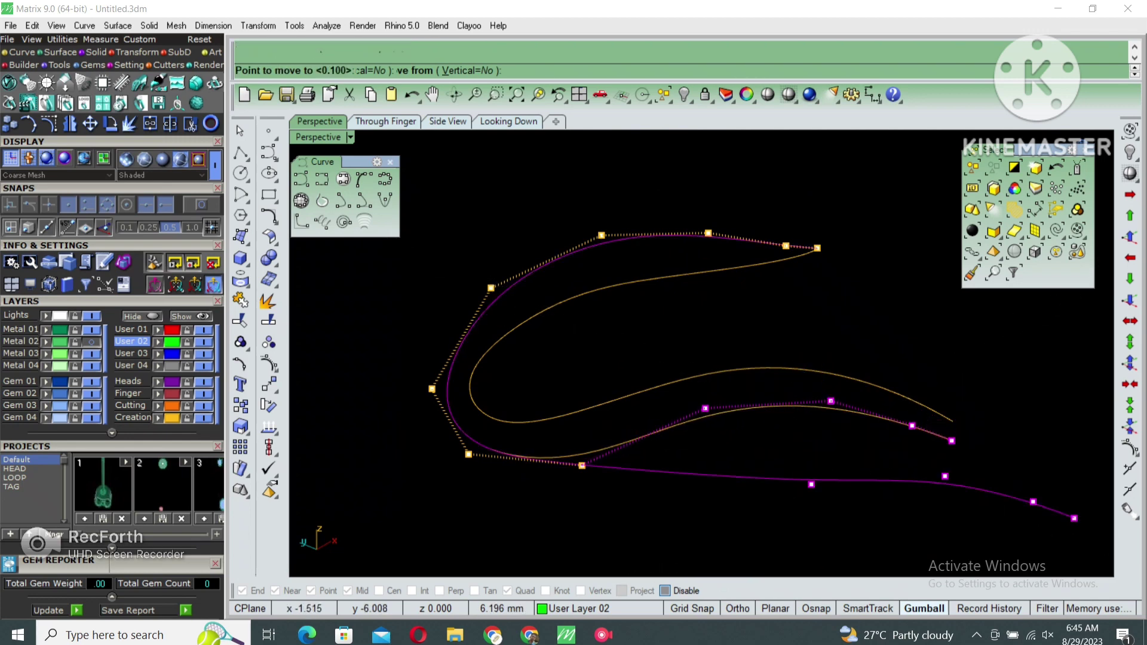
Move four lower-curve points down and window-select the lower curve's end points
left_click_drag(830, 396, 830, 411)
right_click_drag(831, 470, 840, 424)
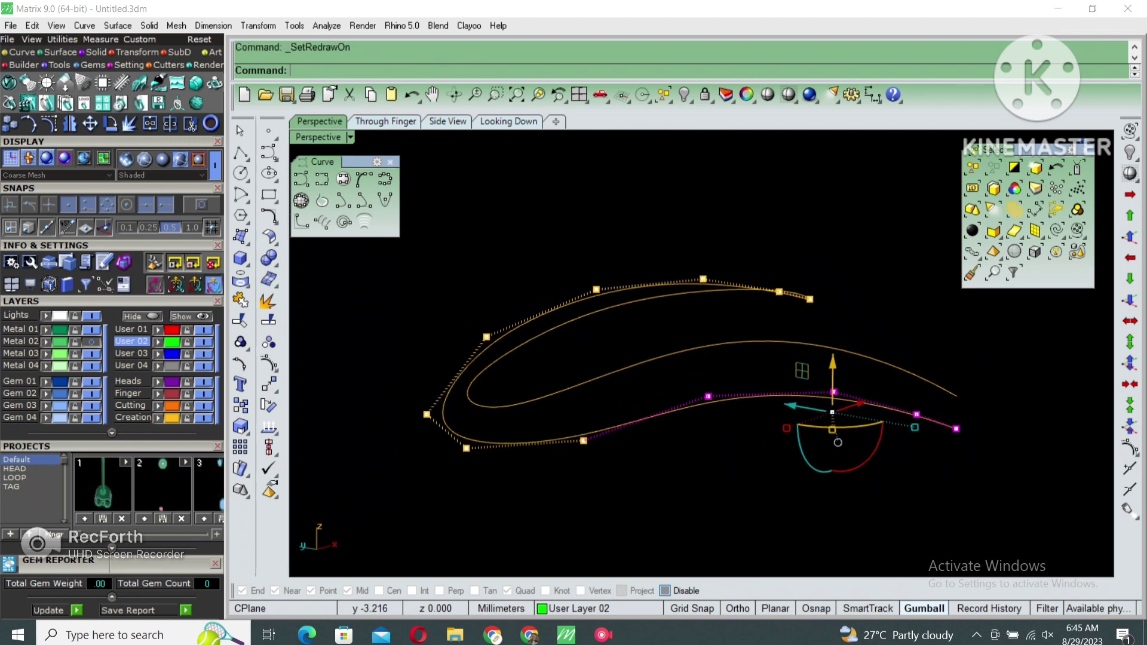
left_click_drag(804, 363, 1006, 494)
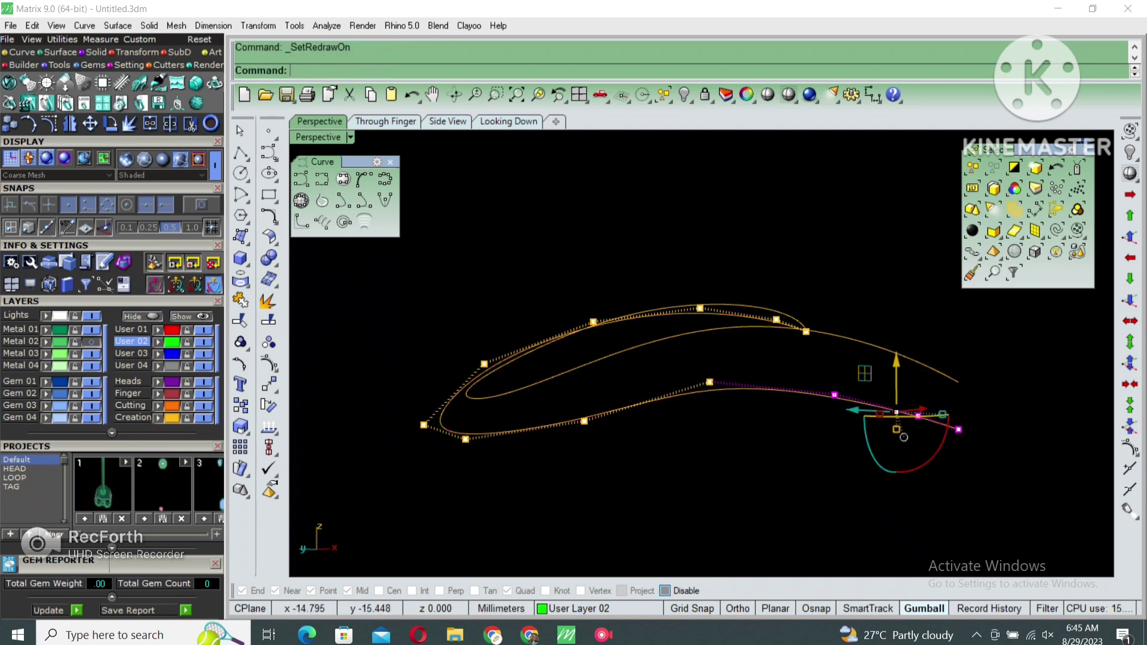
left_click_drag(870, 368, 1044, 501)
right_click_drag(836, 466, 845, 436)
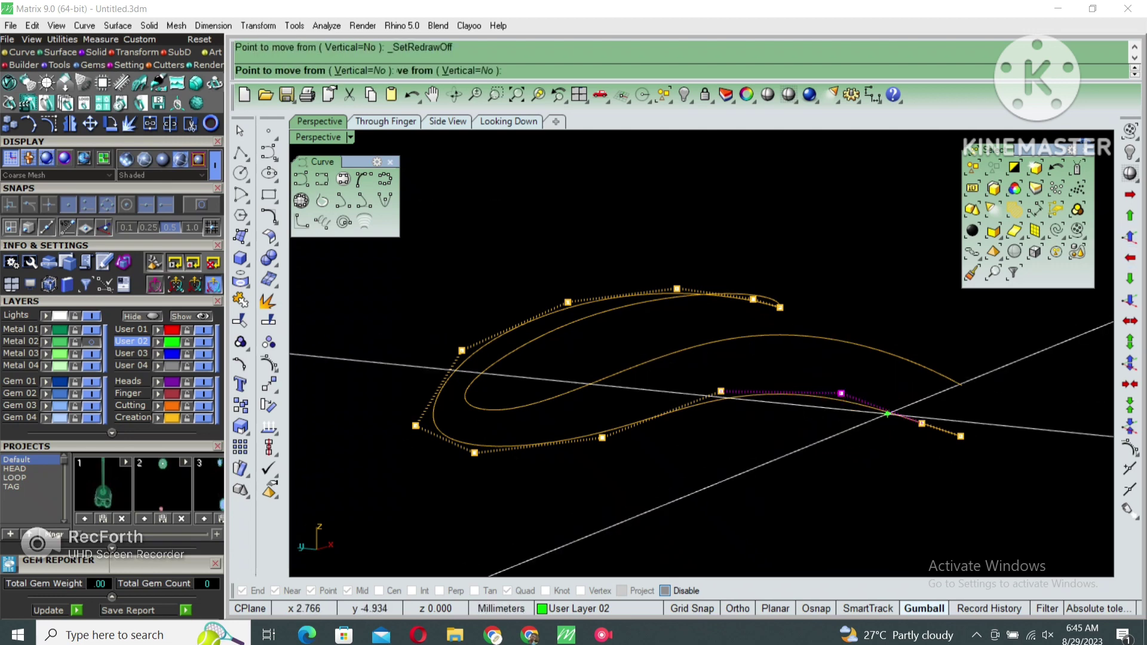
right_click_drag(851, 427, 862, 402)
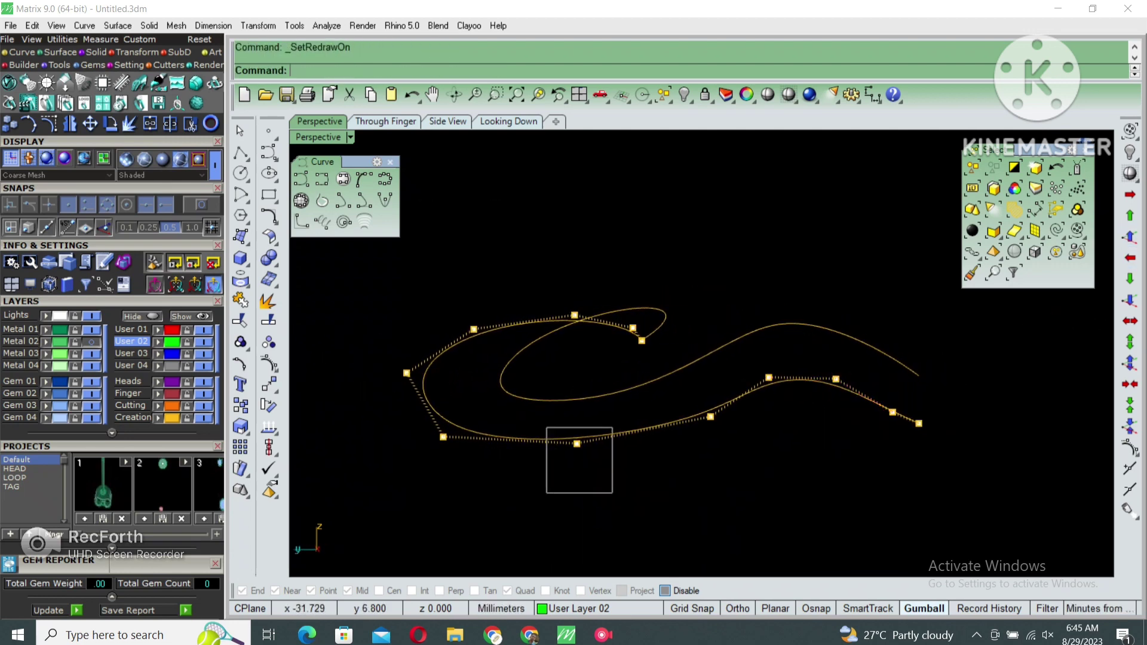
Pull the lower curve's tail points down so that side dips below the upper loop
left_click_drag(576, 444, 510, 453)
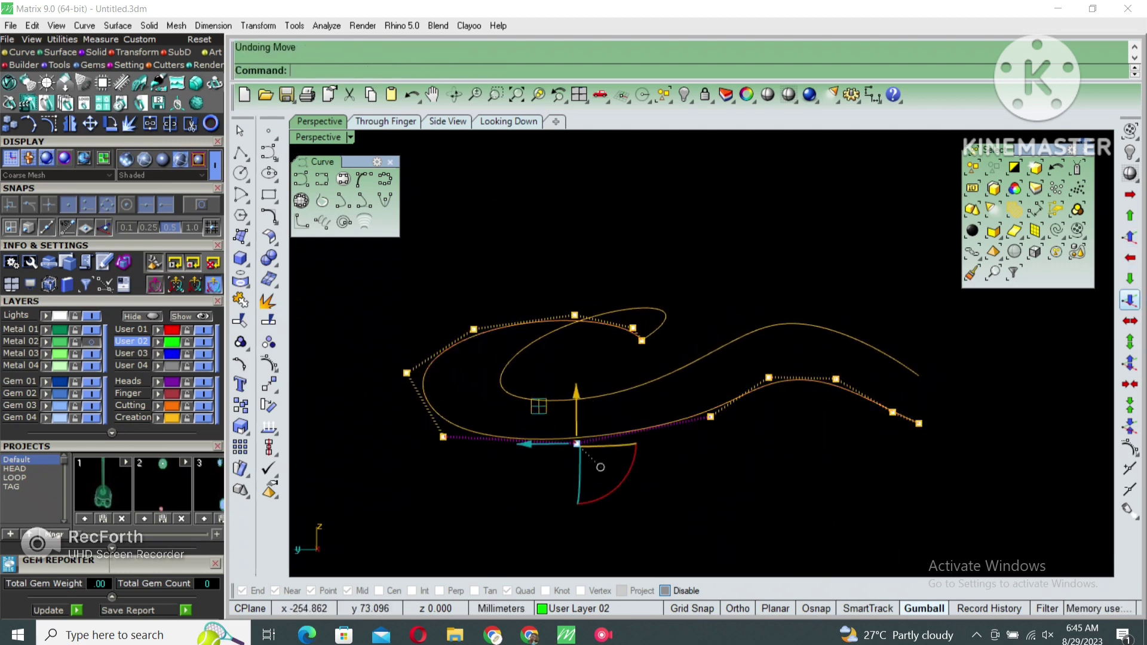
right_click_drag(716, 418, 687, 412)
left_click_drag(467, 425, 676, 497)
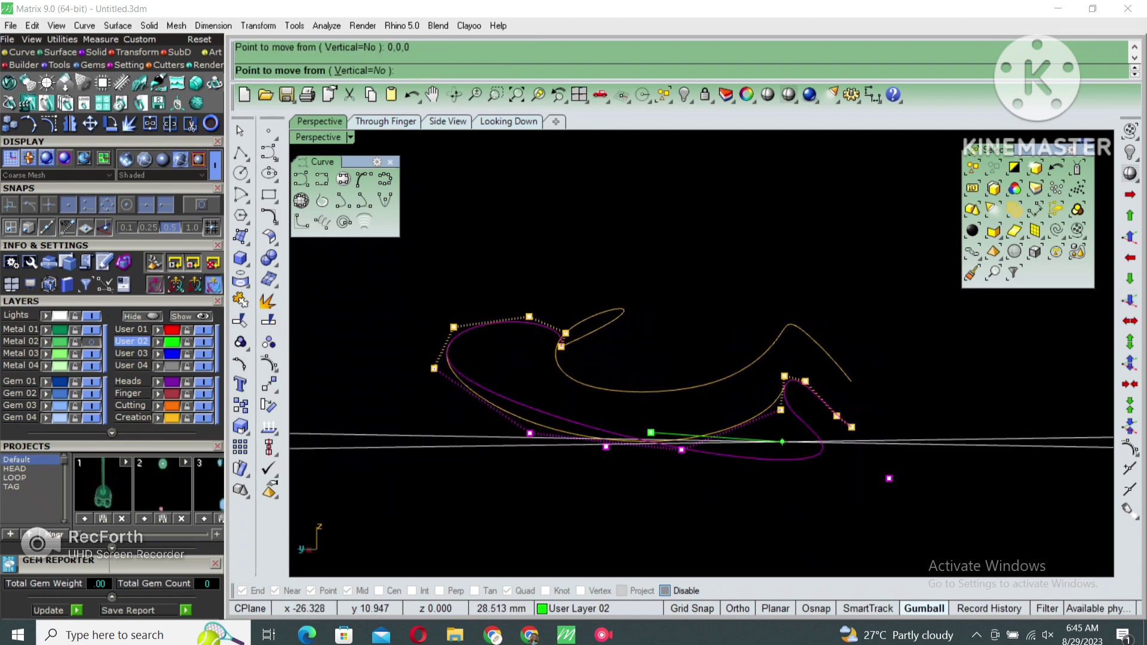
left_click_drag(571, 402, 451, 479)
mouse_move(451, 479)
right_mouse_down()
mouse_move(687, 406)
mouse_move(627, 408)
right_mouse_up()
Measure the 2.044 mm aligned gap between the two curves with DimAligned
key("Return")
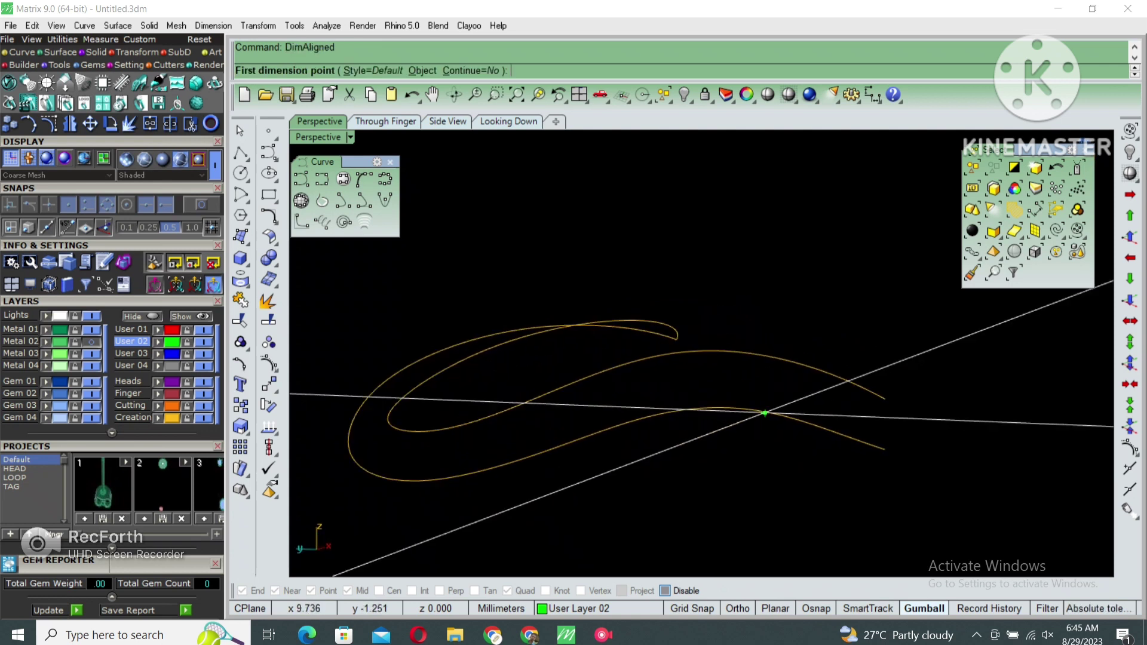
left_click(777, 359)
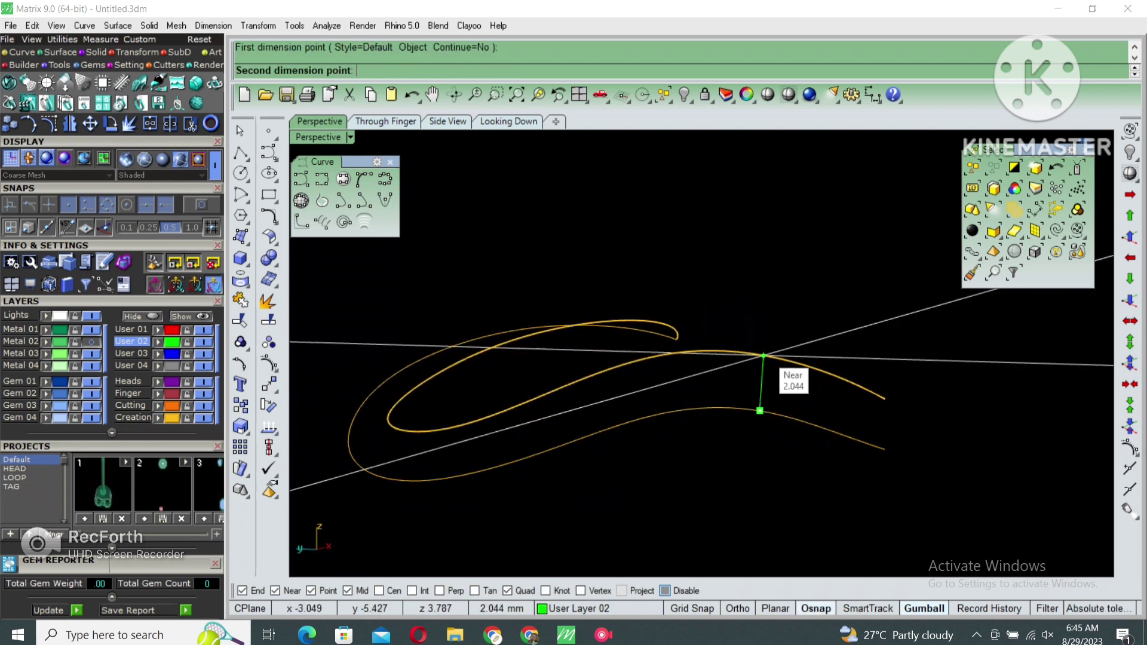
left_click(760, 410)
key("Escape")
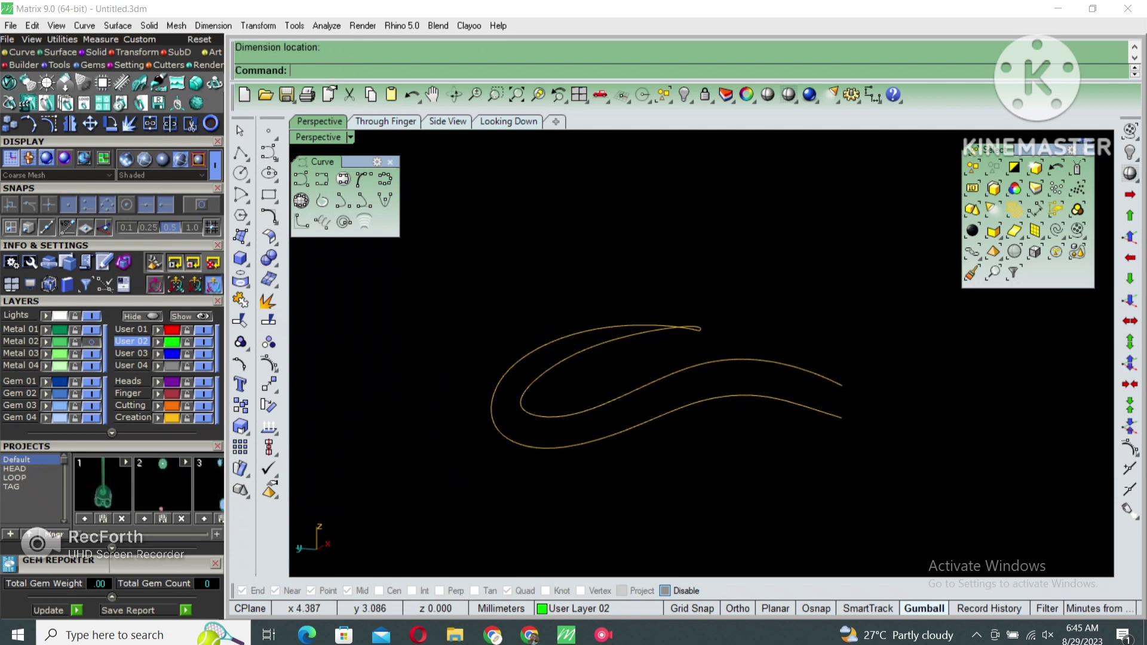
Turn on control points and move four of them up 0.1
key("F10")
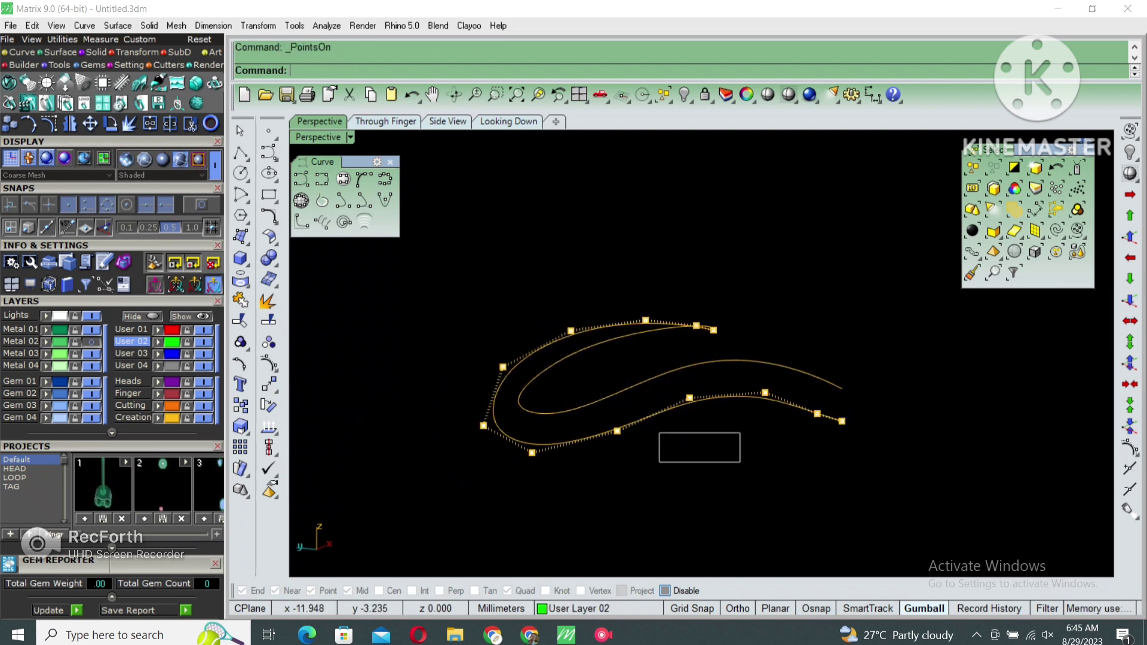
left_click_drag(740, 432, 851, 385)
left_click(1130, 258)
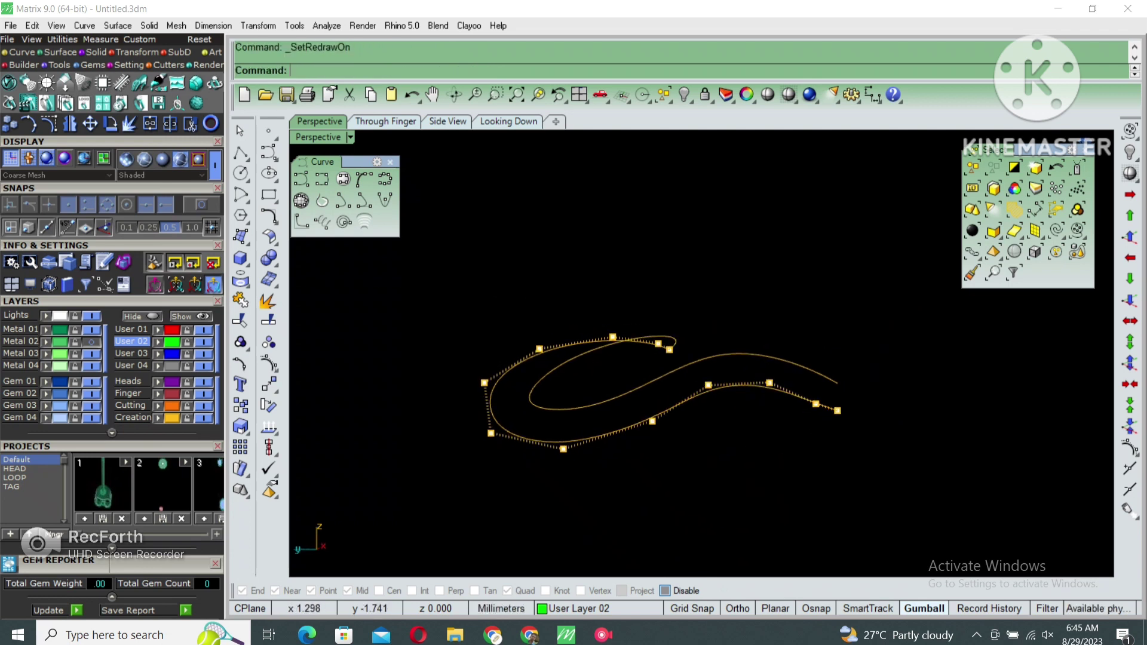
scroll(657, 394, "up", 2)
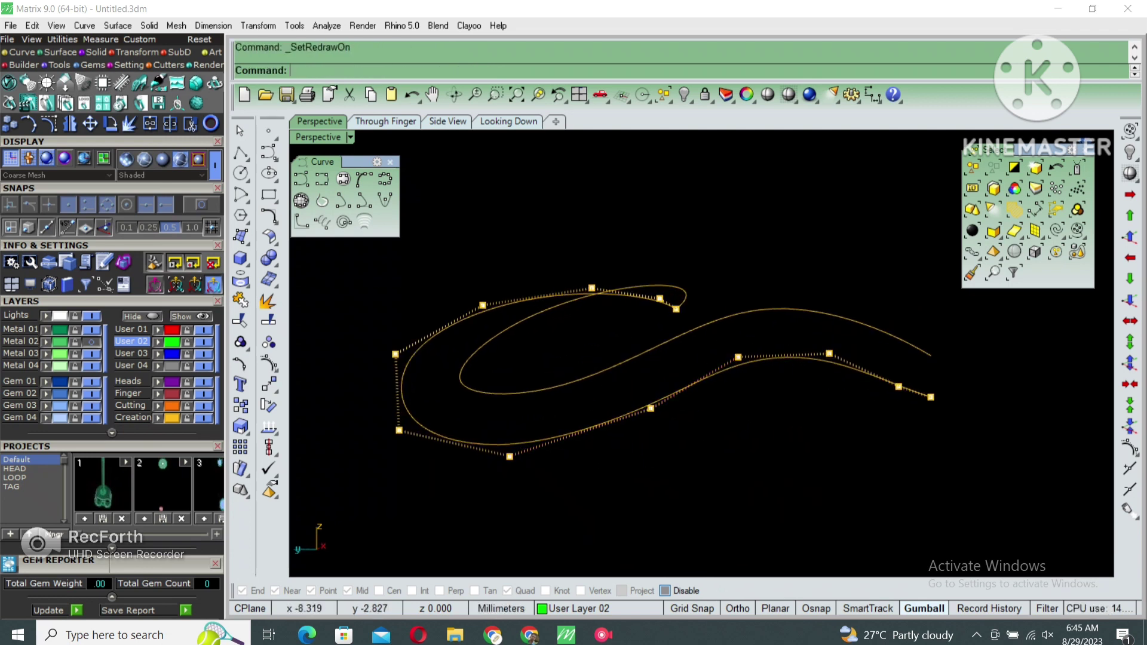
key("Escape")
Check the lower curve's end point from new angles, then select both heart-half curves
right_click_drag(657, 394, 839, 389)
left_click_drag(839, 389, 862, 430)
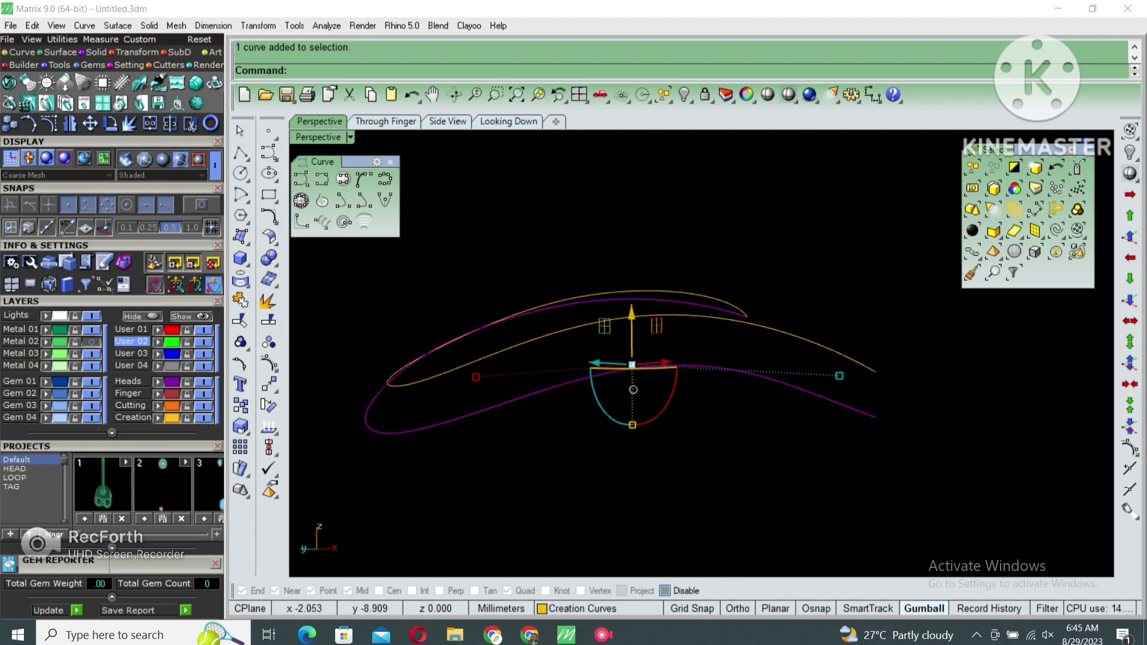
scroll(848, 412, "up", 2)
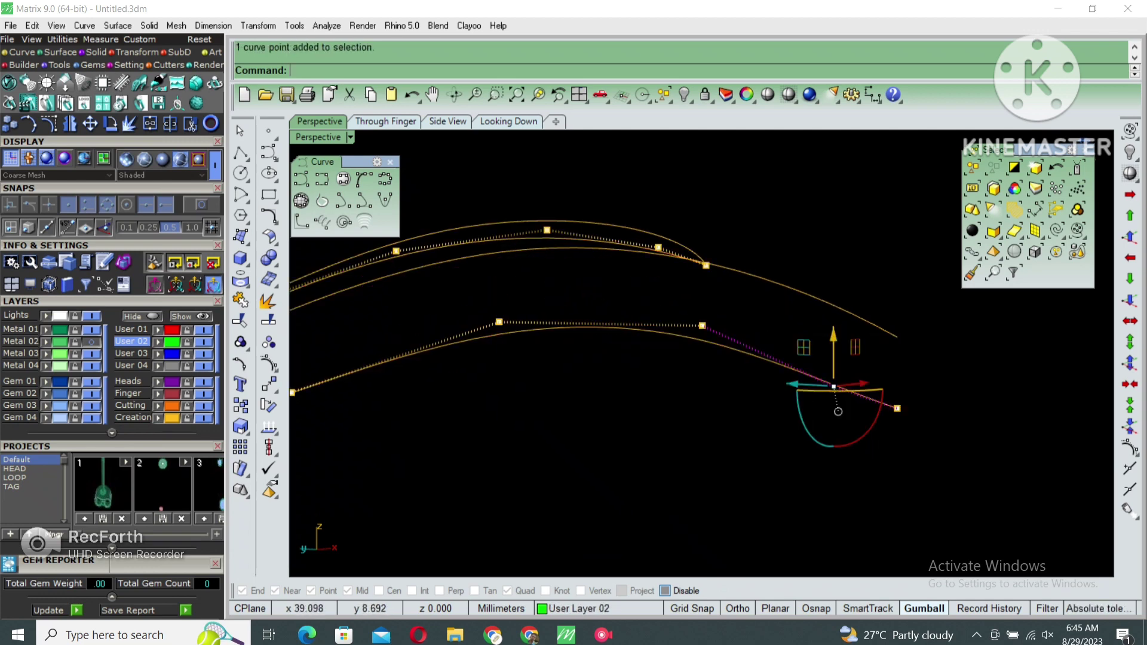
mouse_move(838, 411)
right_mouse_down()
mouse_move(747, 382)
mouse_move(719, 390)
mouse_move(776, 358)
right_mouse_up()
key("Escape")
key("ctrl+a")
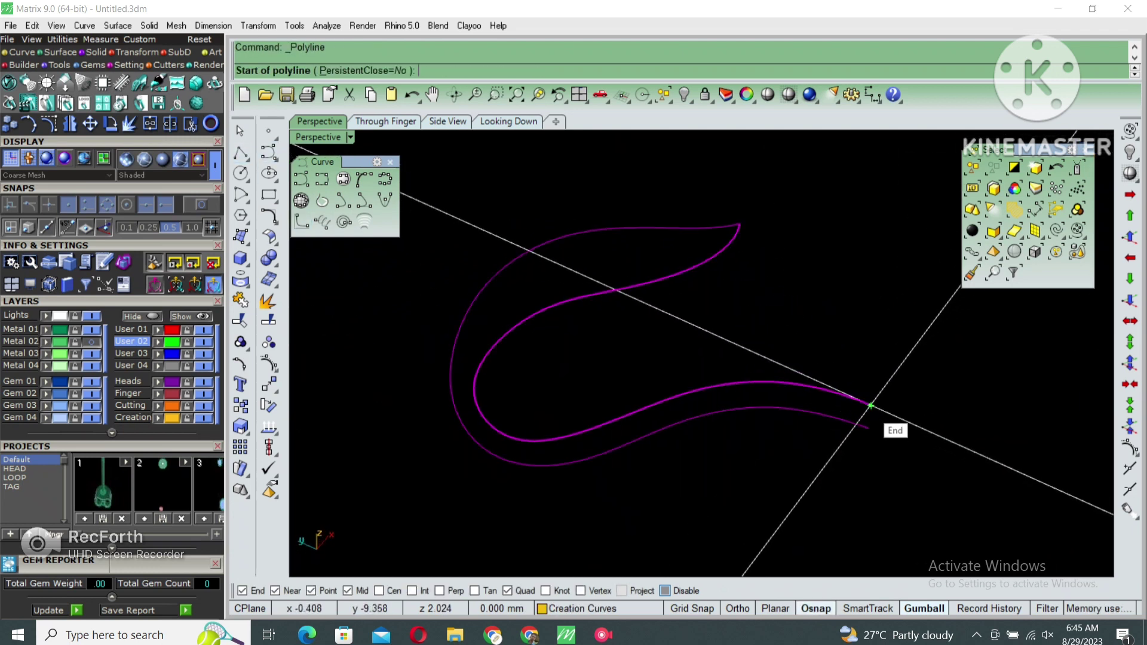
Draw a short polyline joining the two heart curve ends
left_click(869, 406)
left_click(867, 427)
key("Return")
type("s")
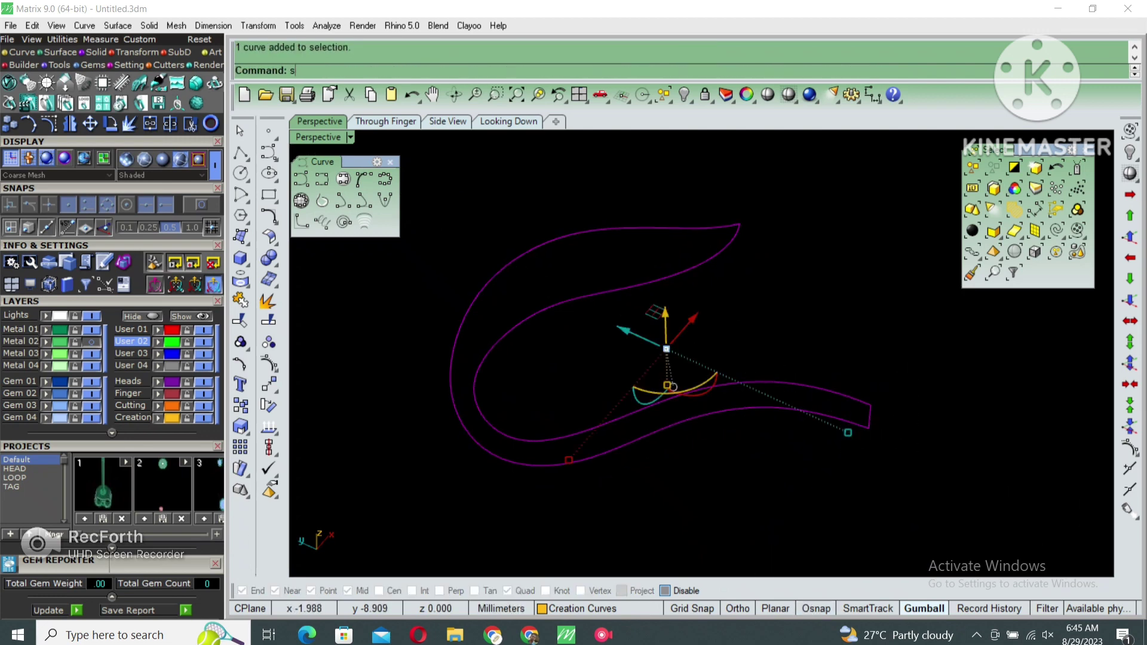
Sweep2 the two rails with three slashes into a ribbon, then select it in the Looking Down view
type("weep2")
key("Return")
left_click(730, 408)
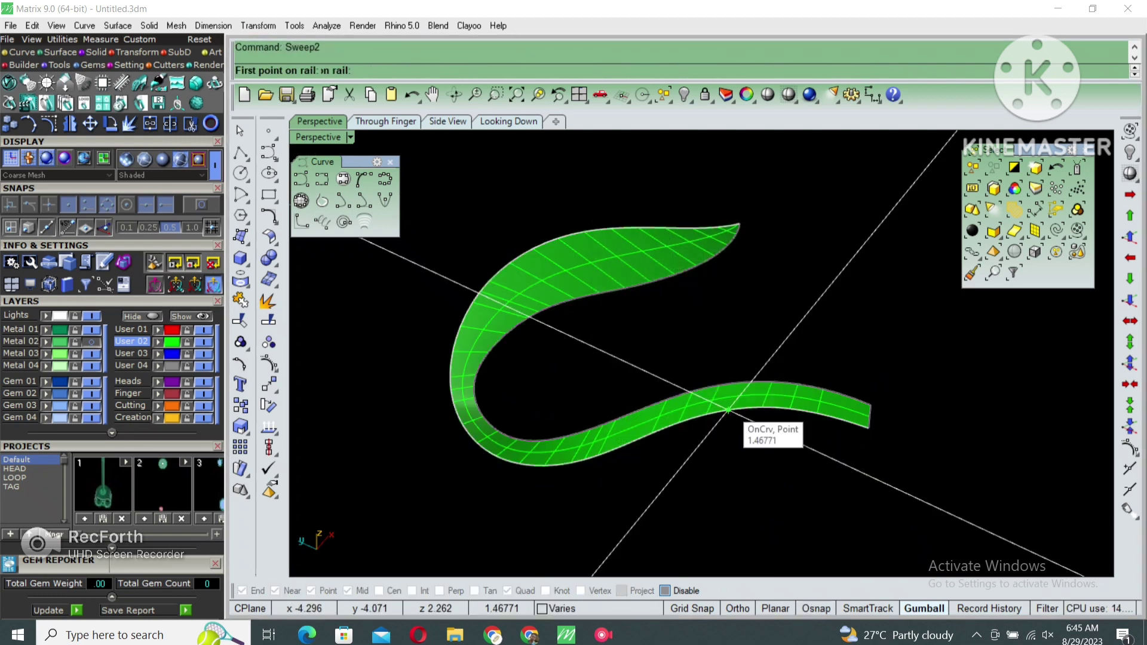
left_click(730, 383)
left_click(730, 410)
left_click(526, 441)
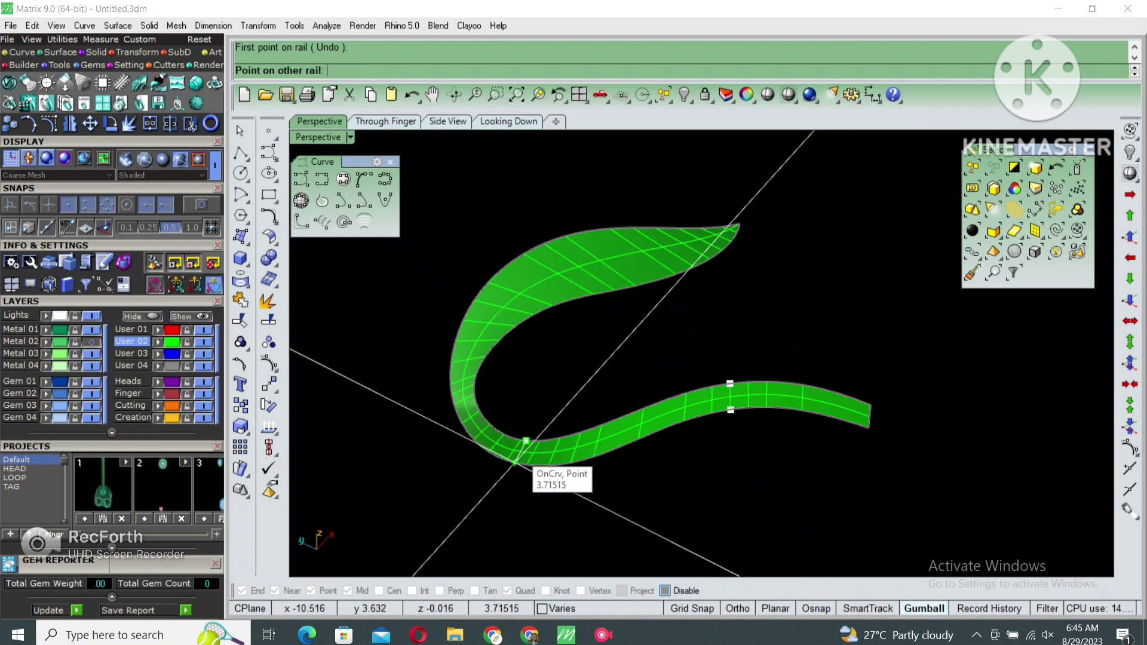
left_click(515, 462)
left_click(520, 324)
left_click(490, 280)
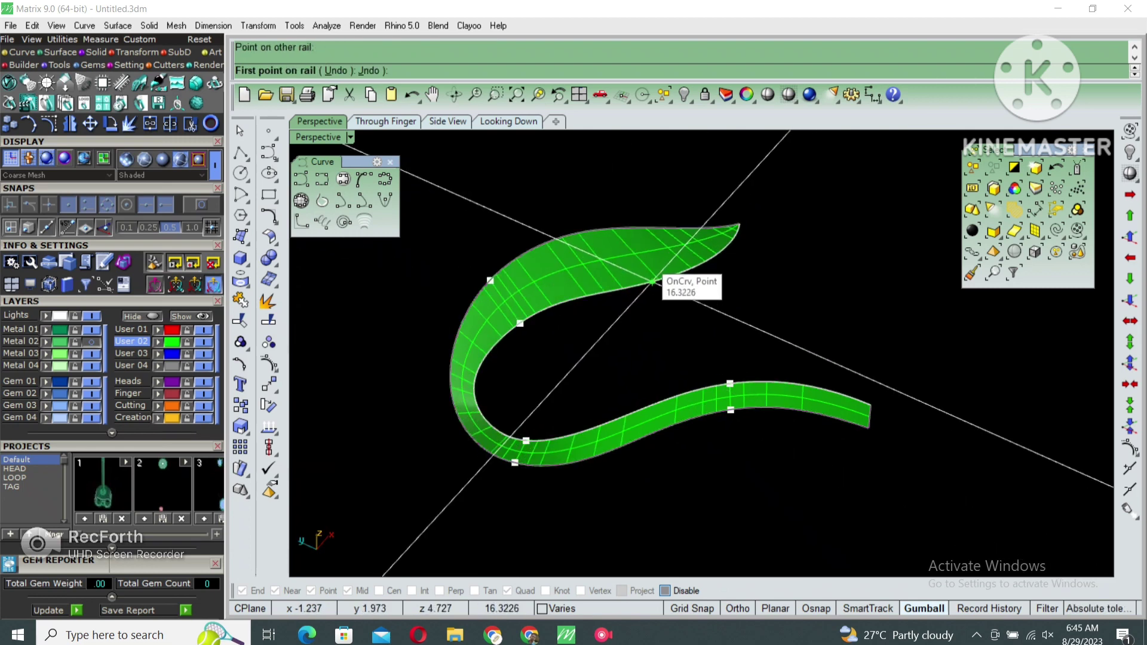
key("Return")
key("Return")
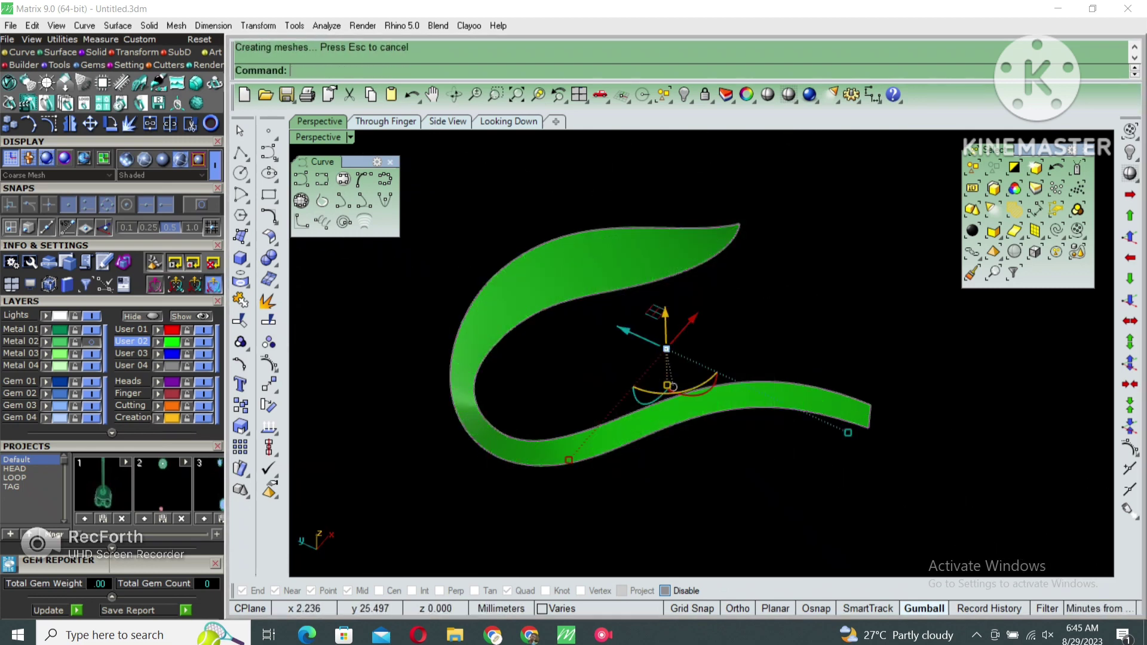
key("ctrl+Tab")
left_click(641, 330)
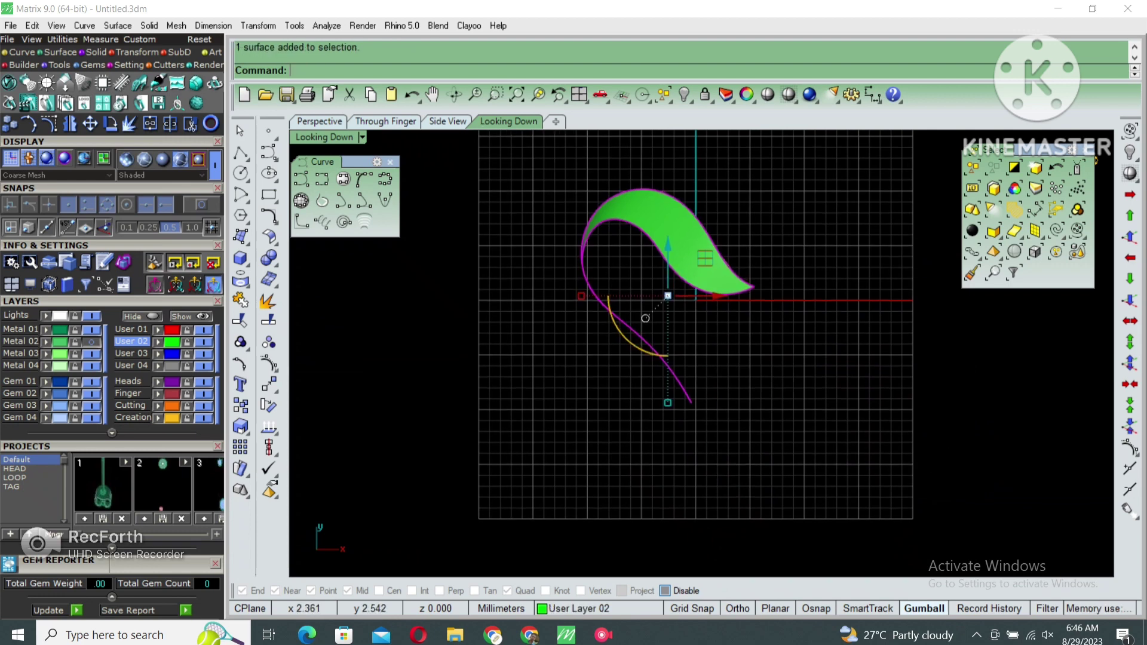
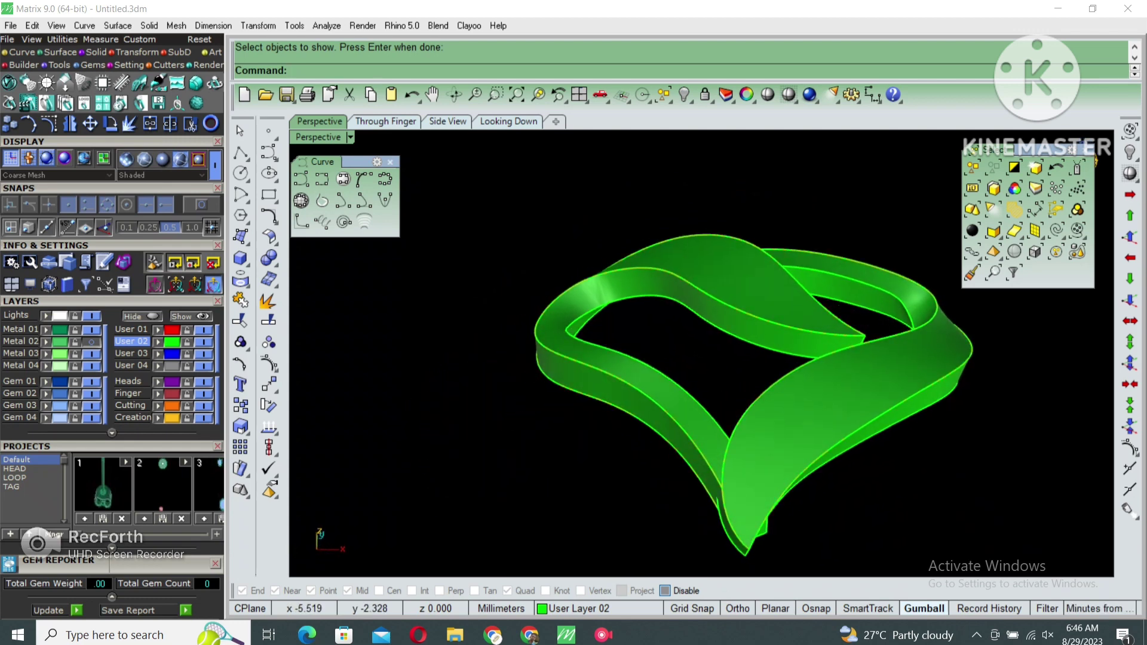
Maximize the Side view and display it shaded
key("ctrl+m")
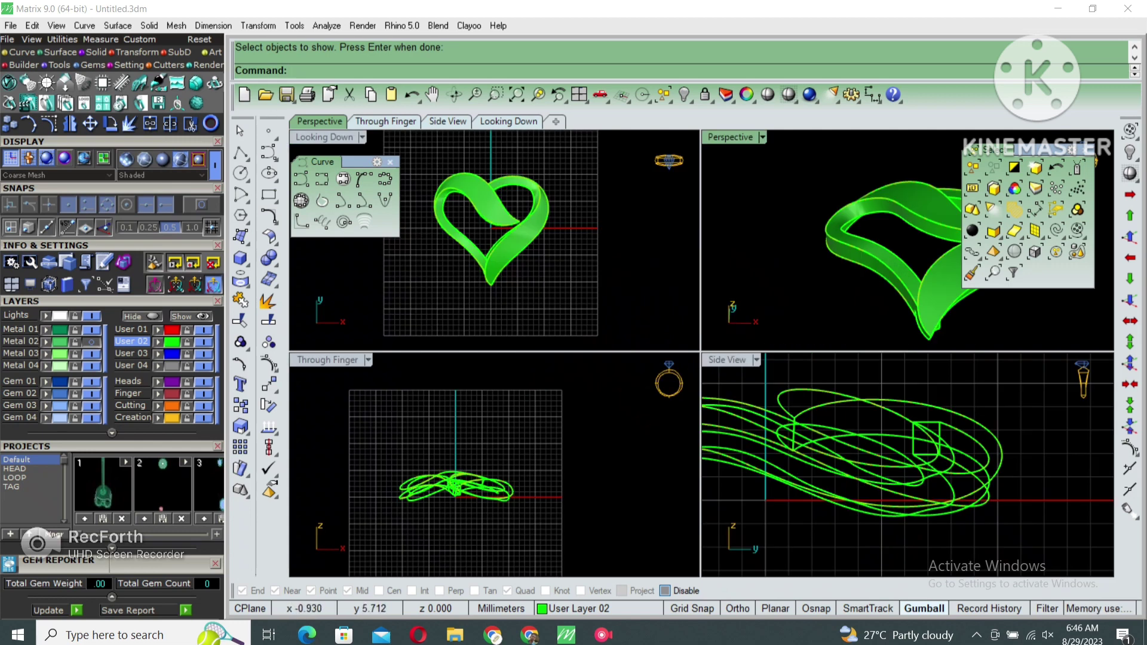
key("ctrl+m")
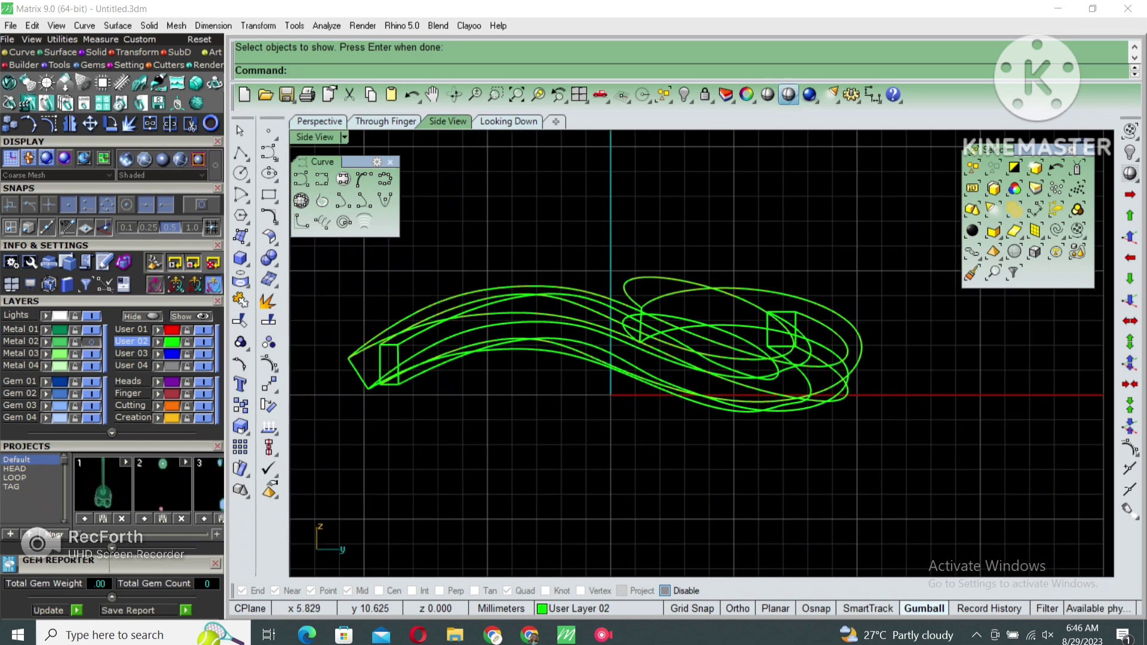
left_click(788, 95)
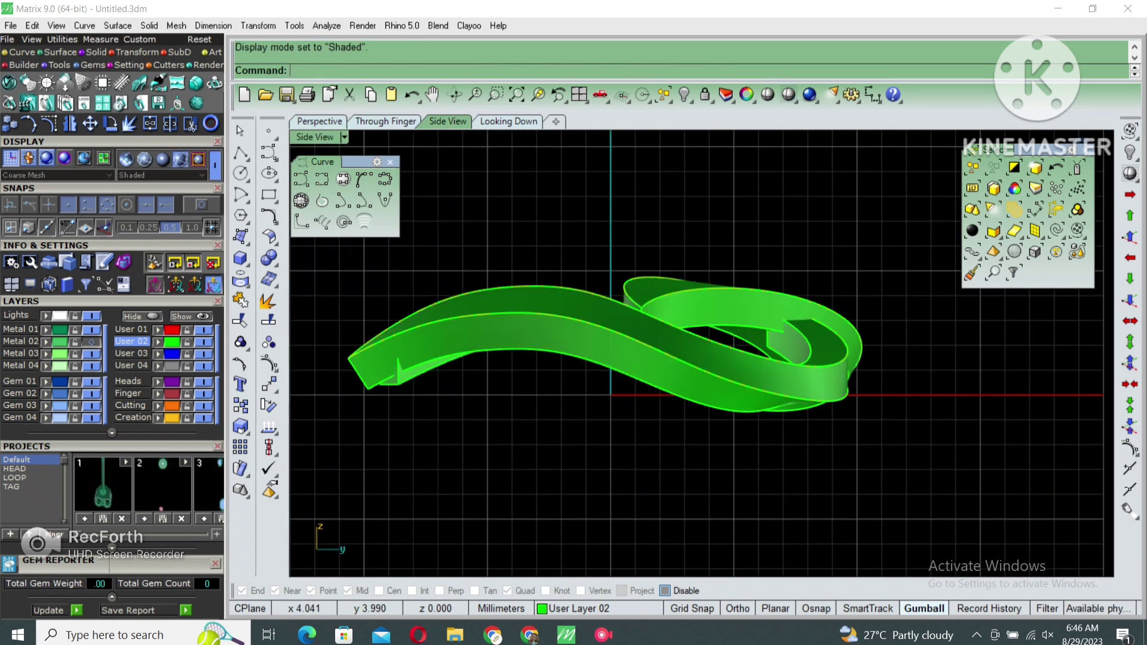
scroll(725, 320, "up", 2)
left_click(574, 374)
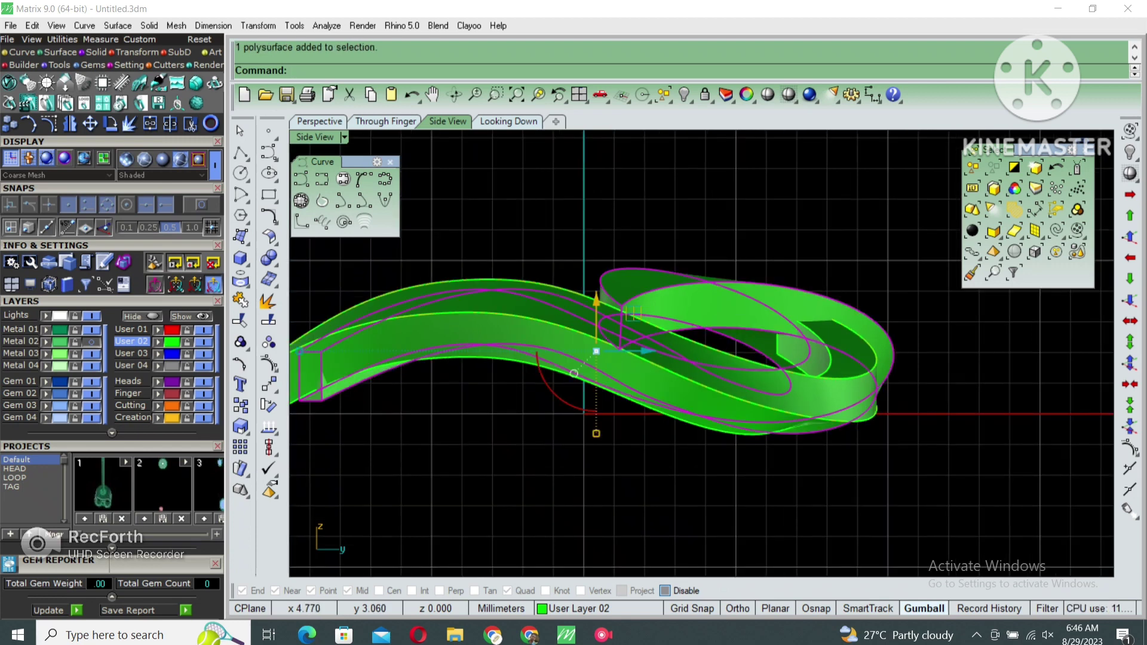
scroll(657, 352, "down", 1)
key("Escape")
scroll(717, 299, "up", 3)
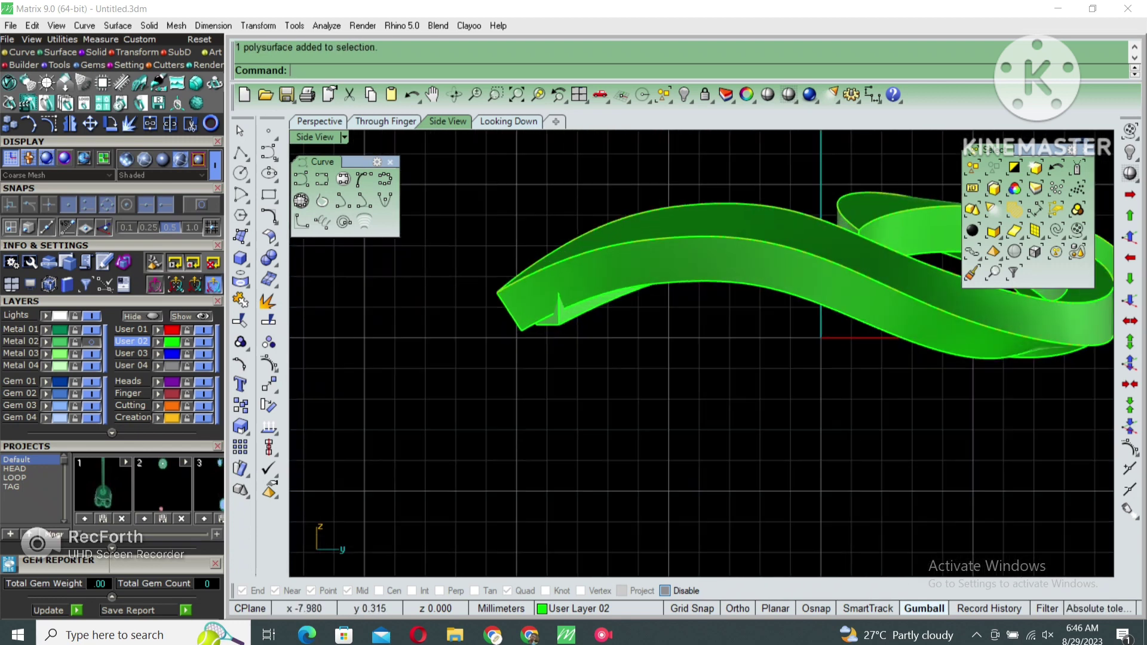
scroll(702, 352, "down", 3)
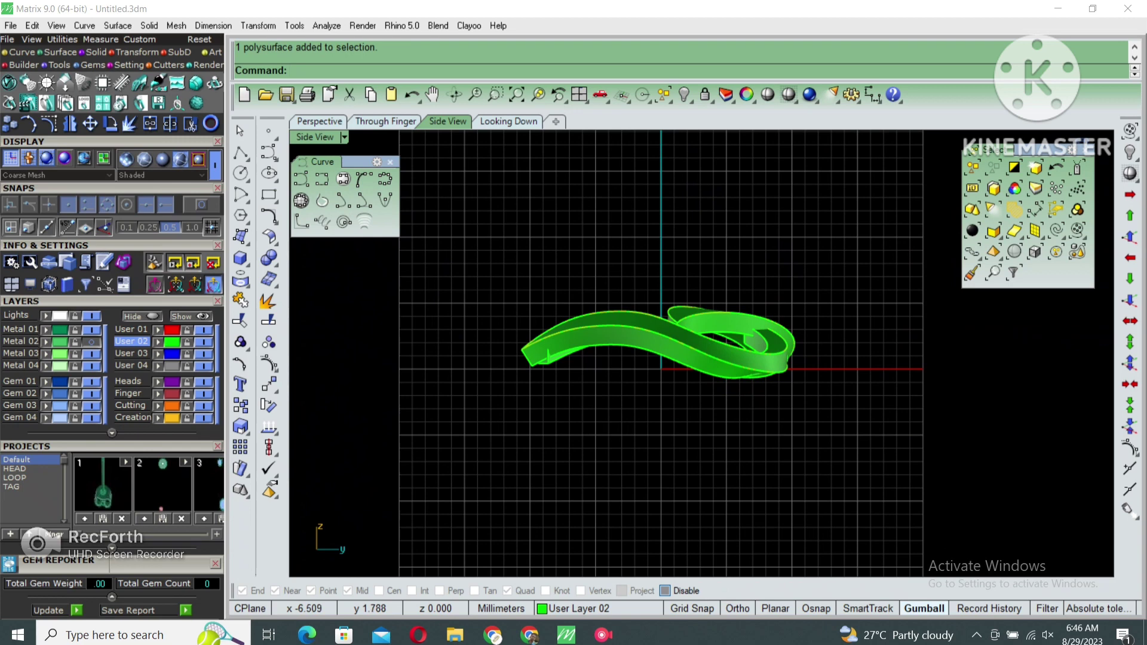
scroll(576, 344, "up", 2)
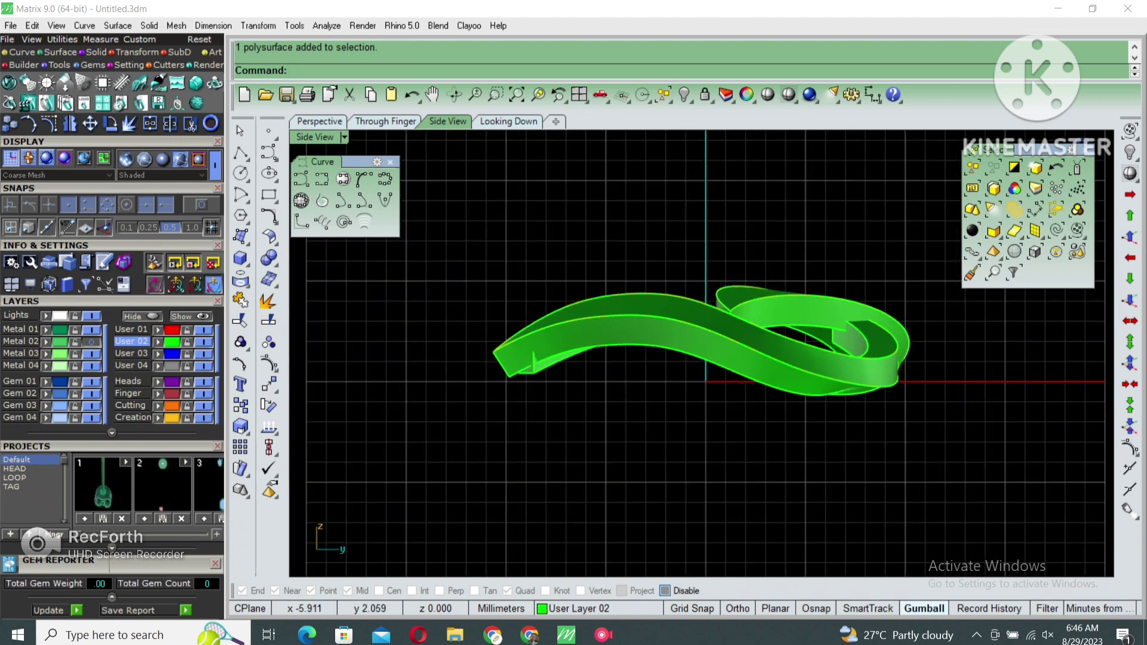
Rotate the ribbon and its curves about the ribbon's left end until level
key("ctrl+a")
key("Escape")
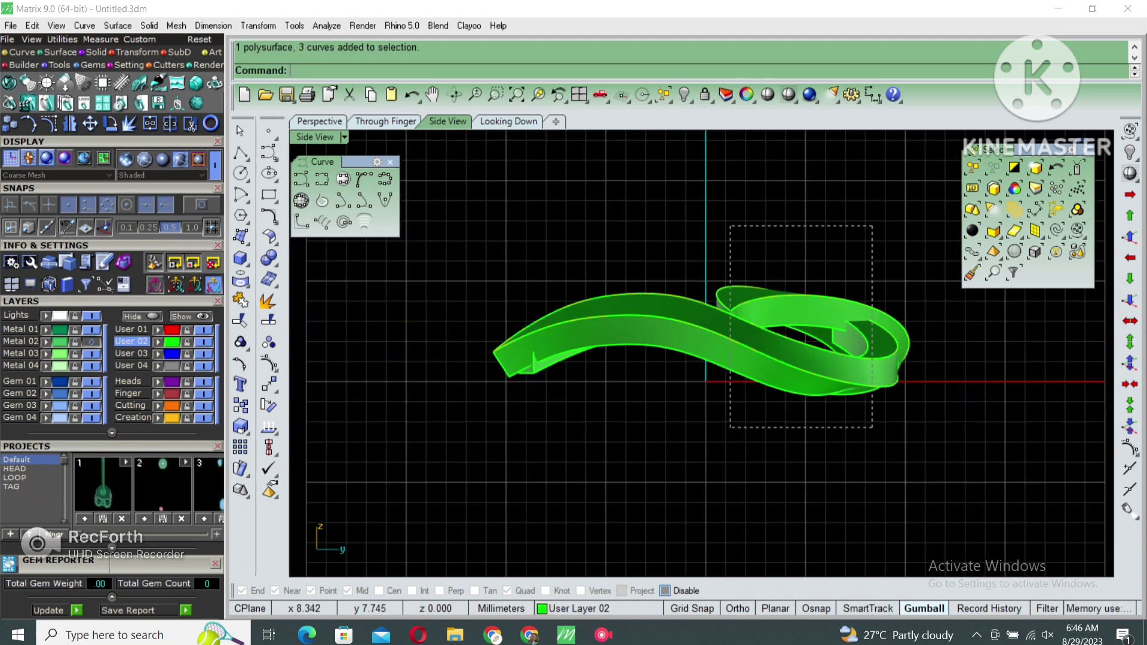
left_click_drag(872, 427, 730, 225)
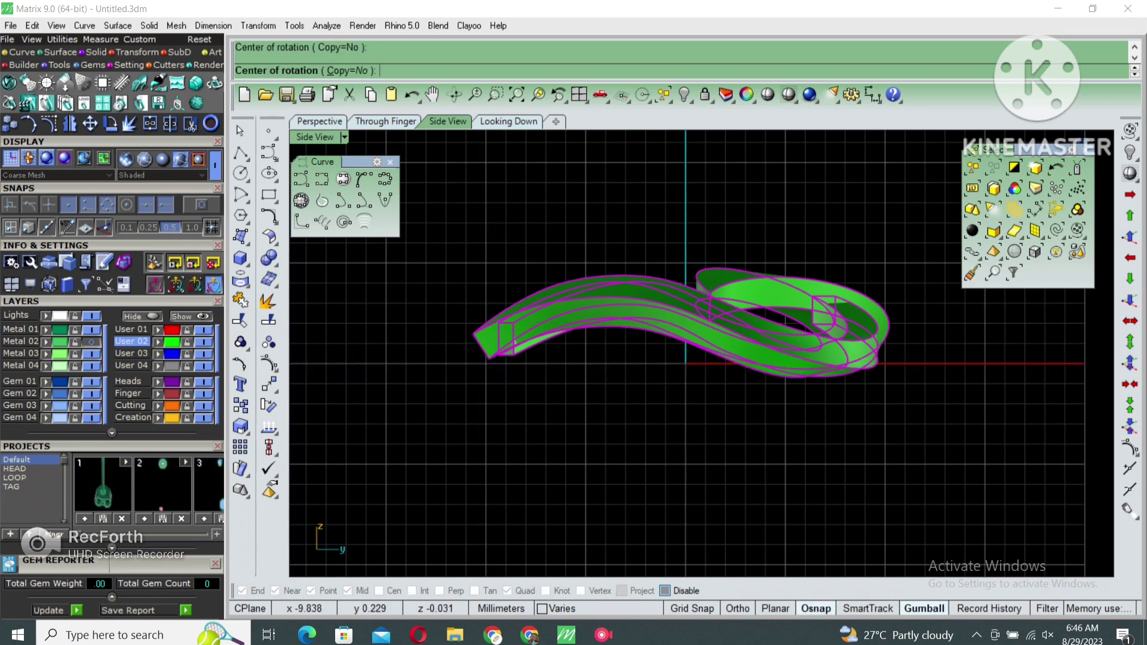
left_click(489, 358)
left_click(812, 388)
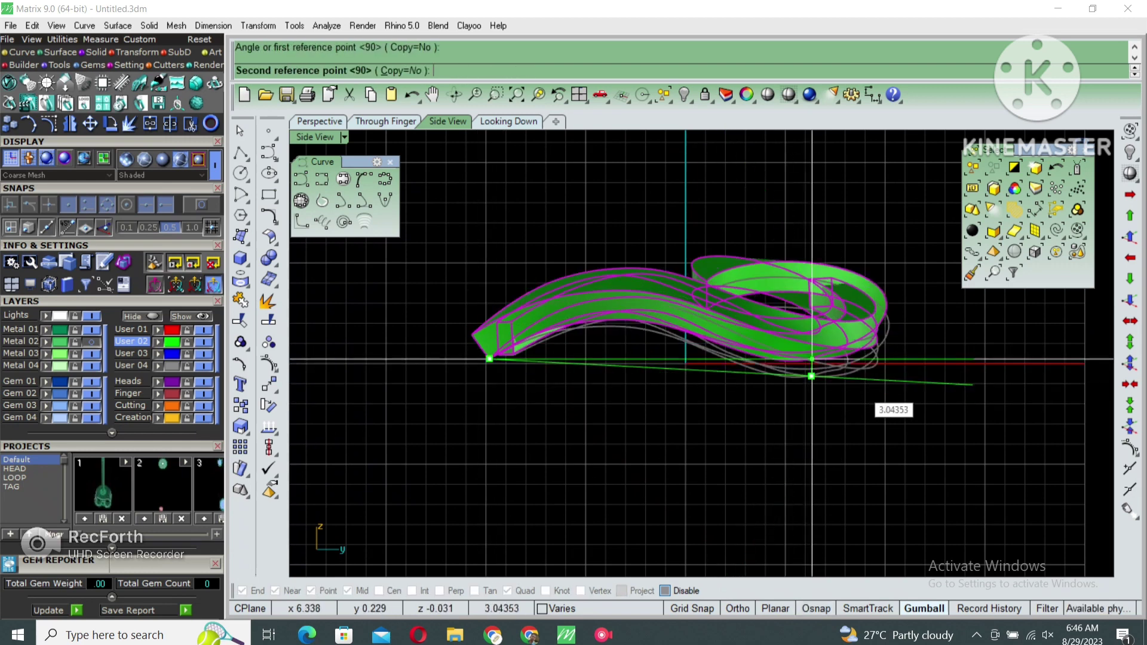
left_click(848, 362)
key("Escape")
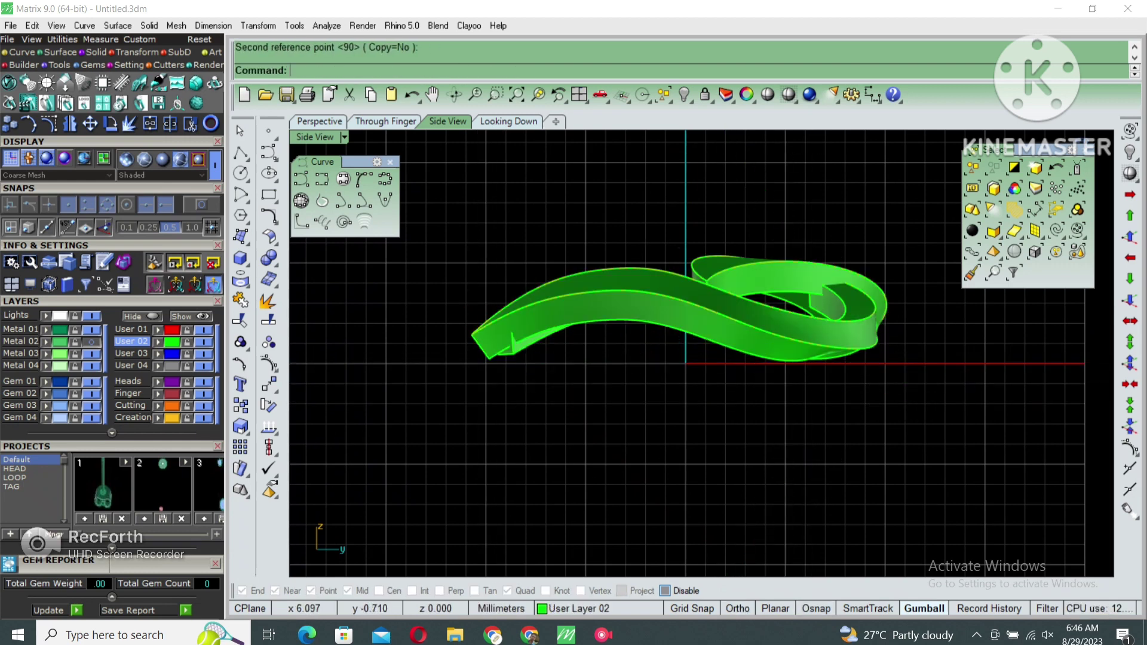
Recentre the side view, then enlarge and orbit the perspective view around the heart
right_click_drag(657, 358, 646, 389)
double_click(314, 137)
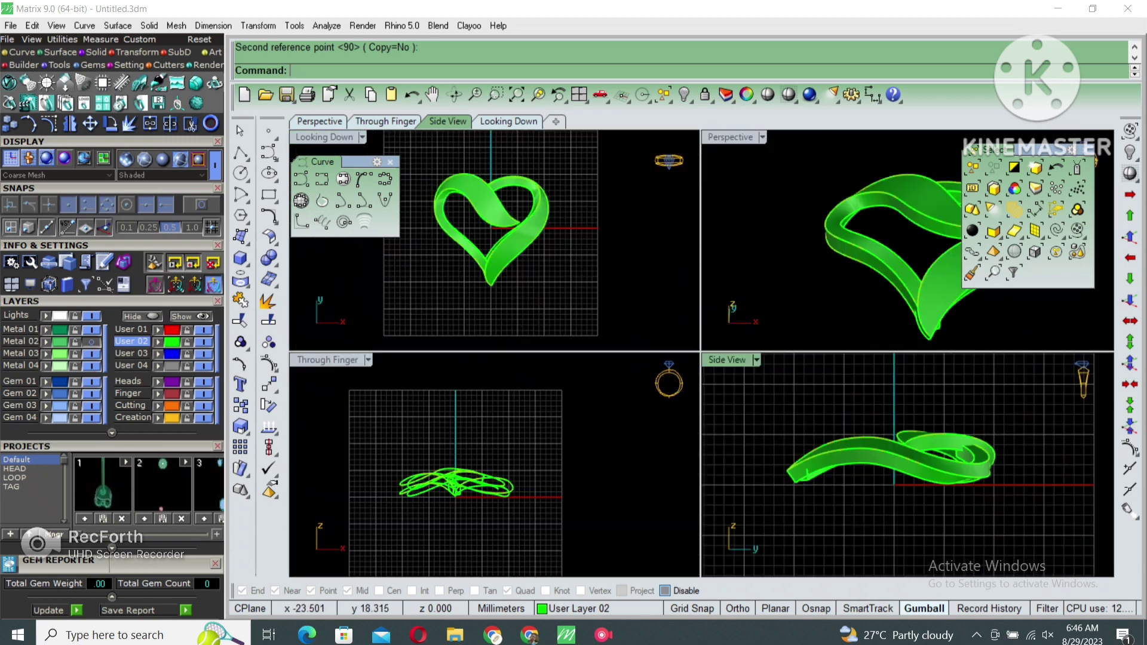
double_click(717, 137)
right_click_drag(657, 358, 884, 395)
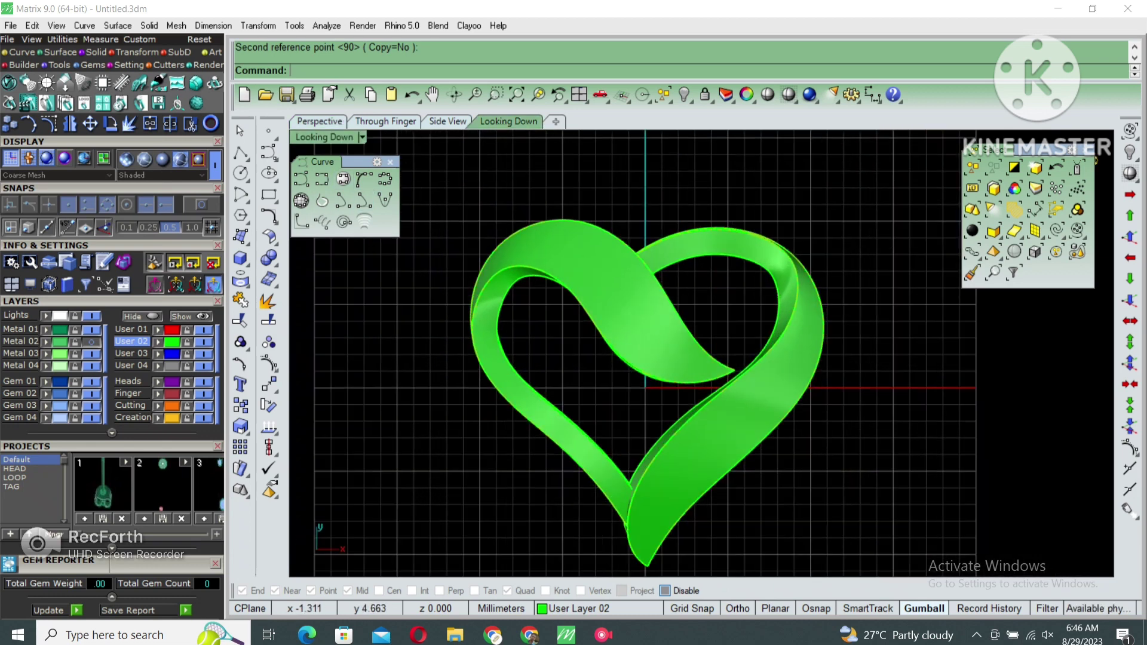
Extract the heart's ribbon surfaces and hide the side faces
left_click(574, 287)
left_click(747, 299)
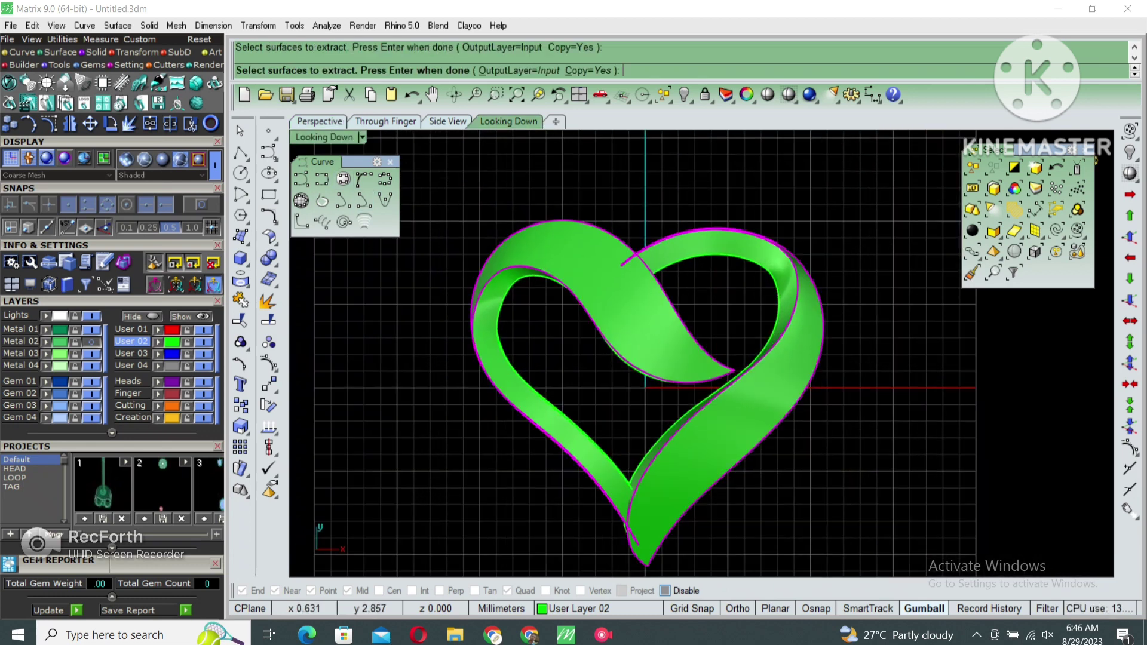
scroll(700, 326, "down", 3)
key("Return")
right_click_drag(700, 319, 638, 310)
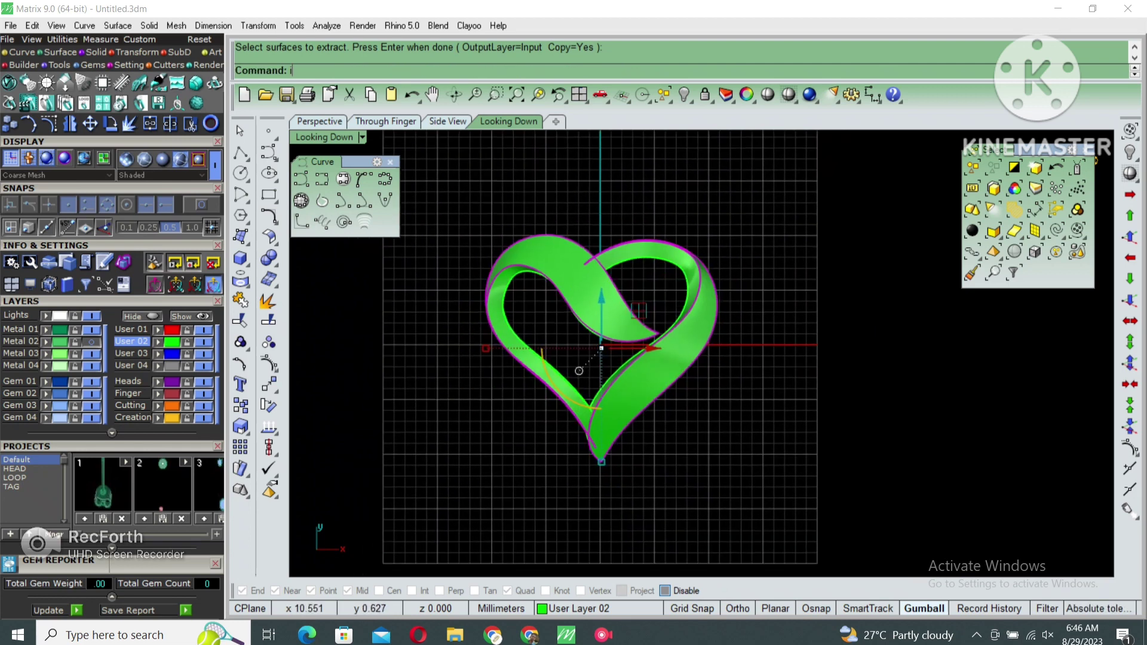
type("hide")
key("Return")
Offset a curve on the right ribbon surface along its edge, flipping direction
left_click(688, 312)
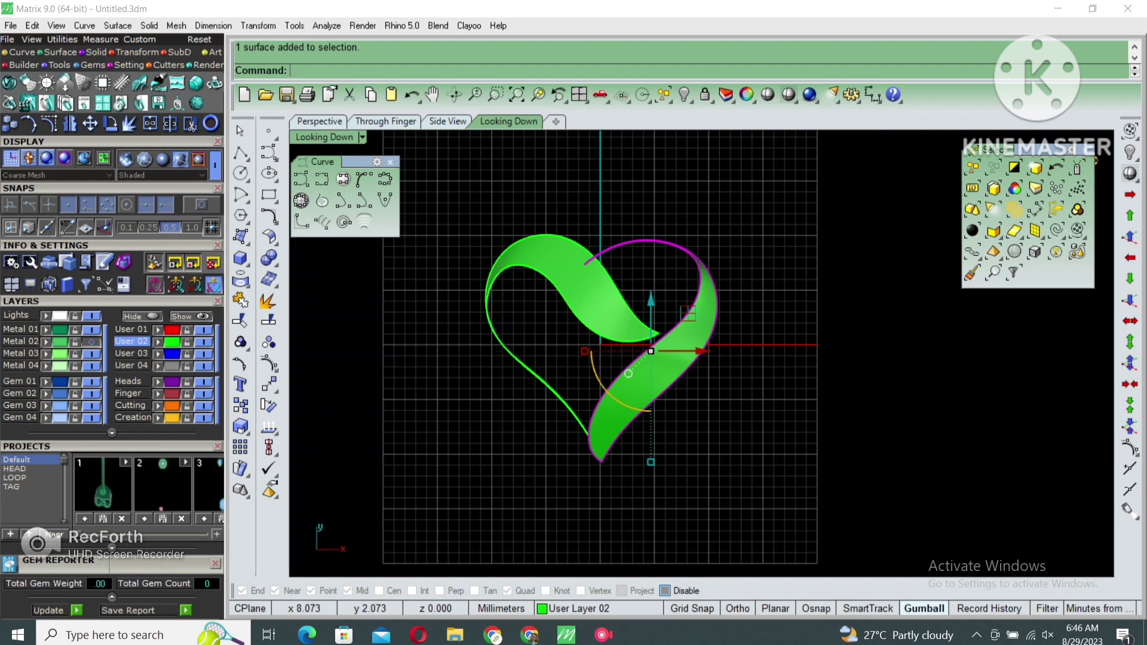
key("Escape")
type("ffsetcrvonsrf")
key("Return")
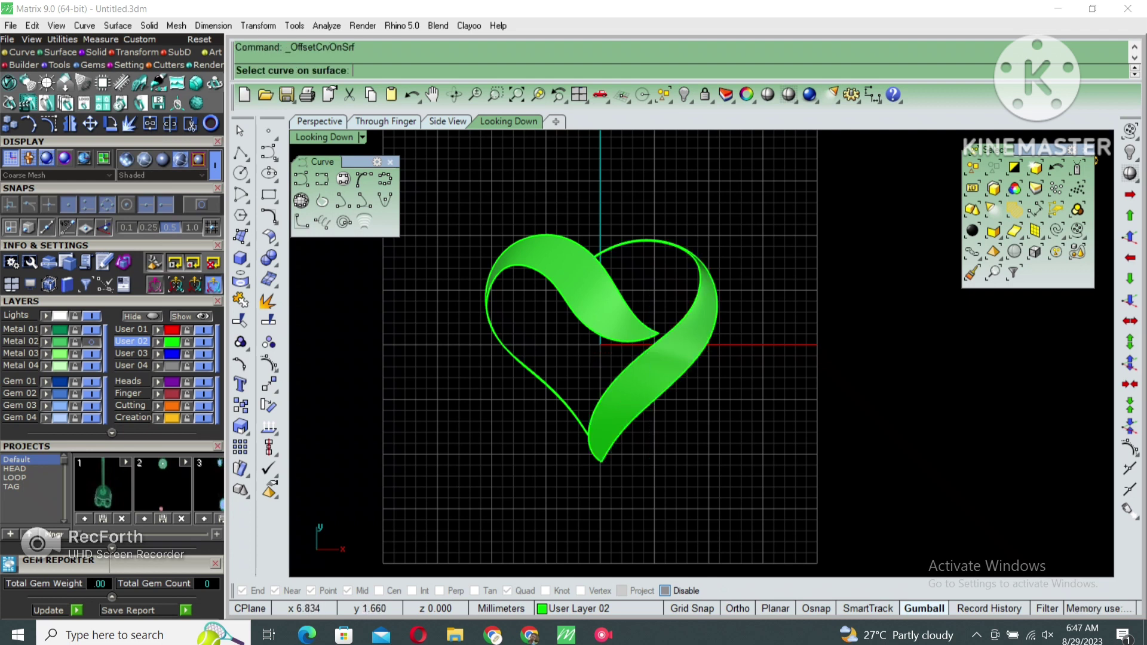
left_click(639, 241)
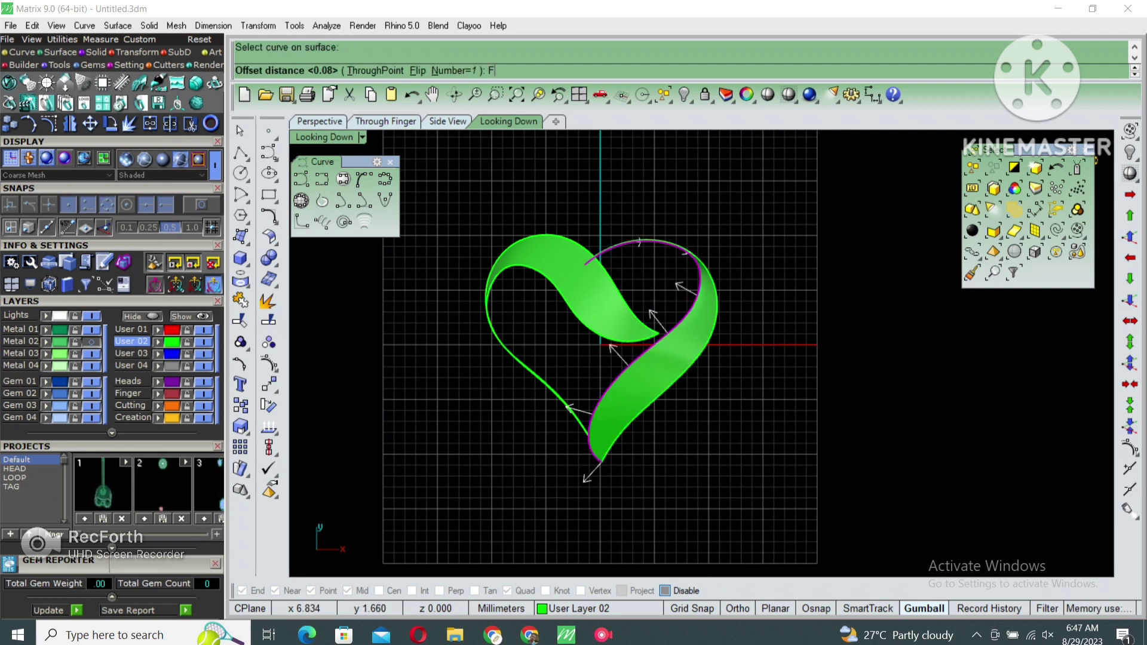
key("Return")
key("Return")
scroll(682, 329, "up", 3)
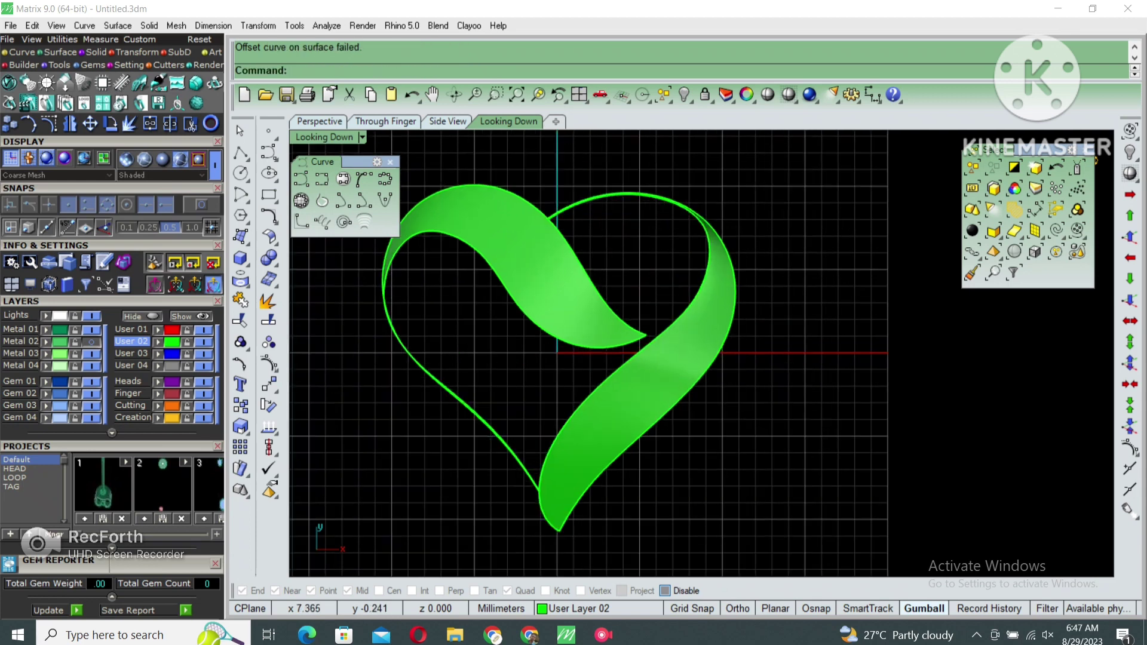
Redo the offset along the right ribbon's outer edge and check it in wireframe
key("Return")
left_click(597, 192)
key("Return")
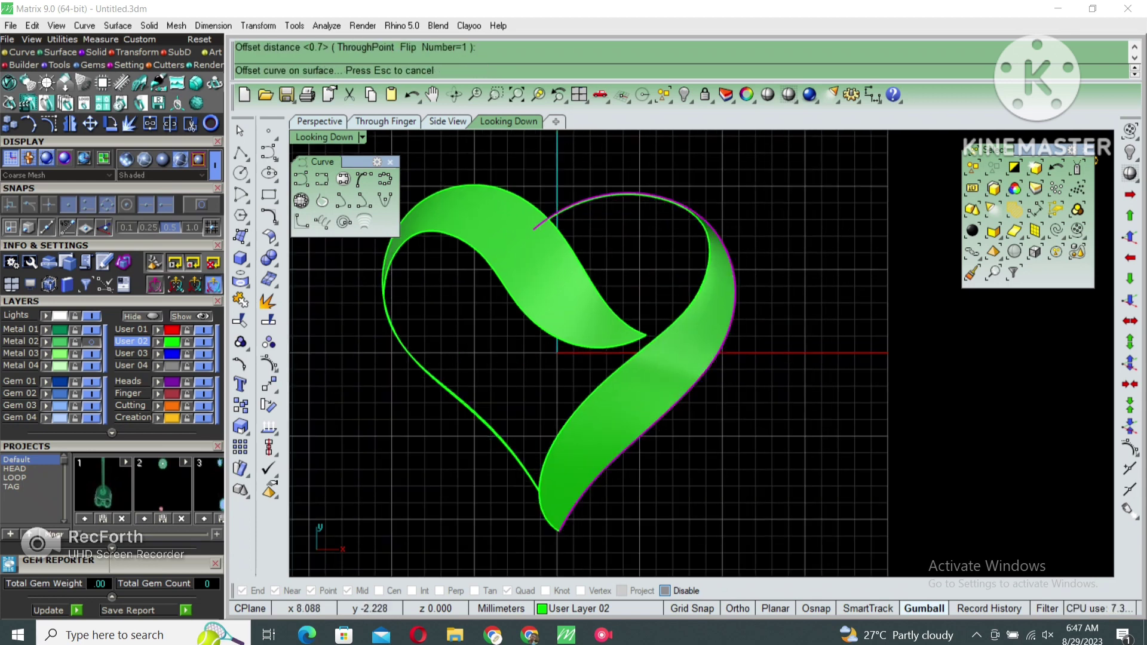
left_click(789, 95)
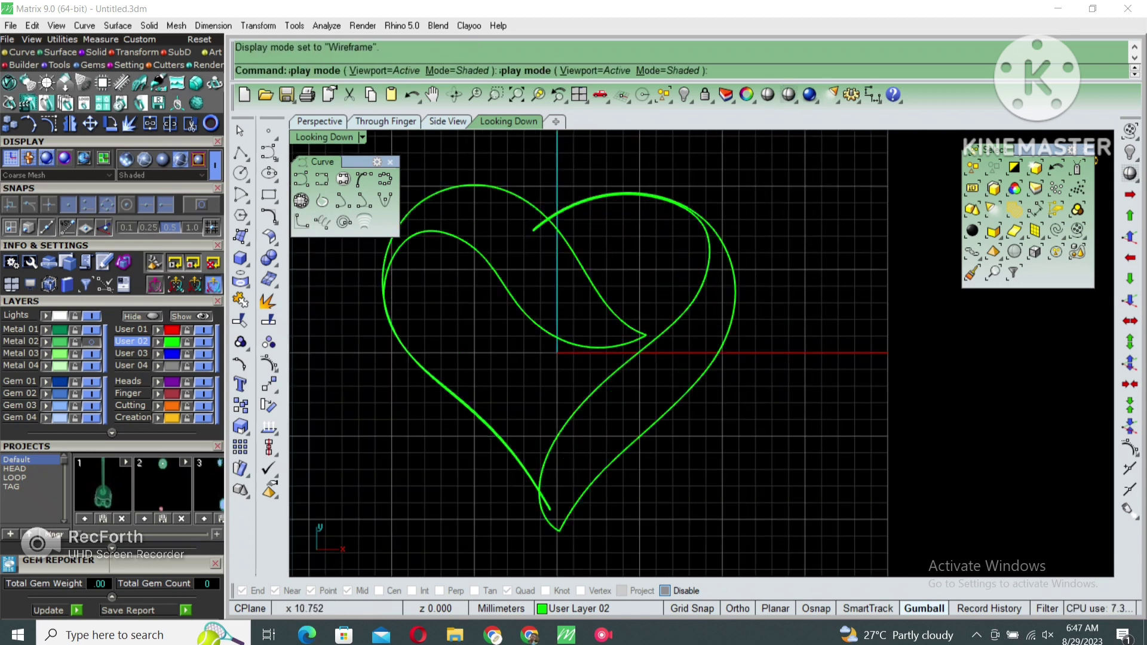
left_click(672, 324)
left_click(789, 95)
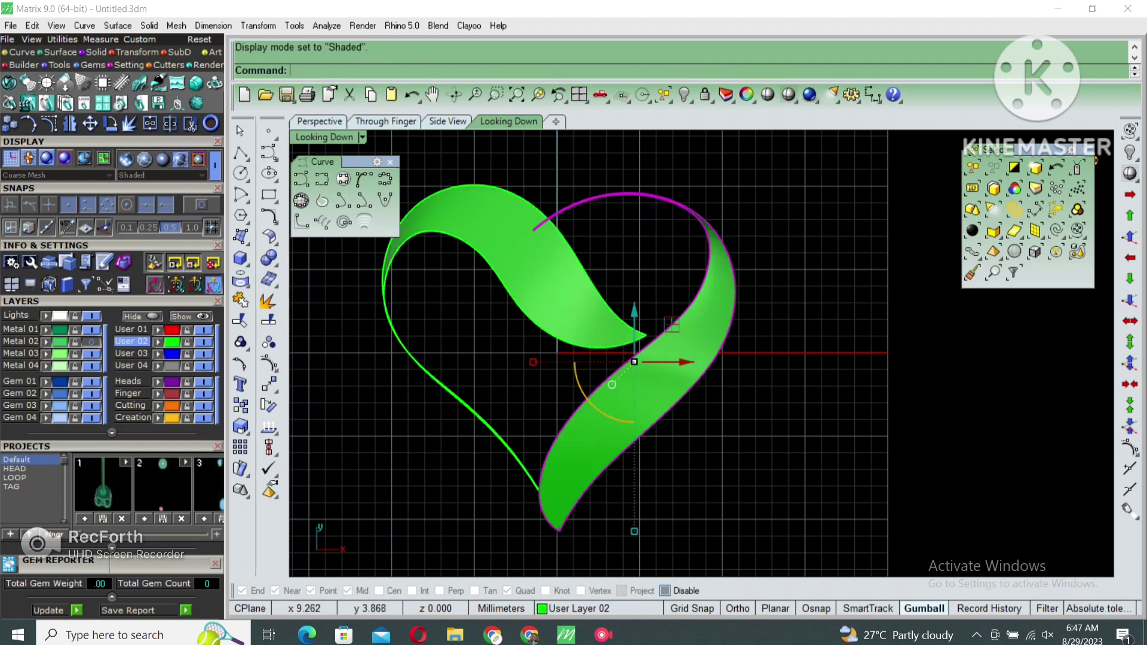
Draw two short polyline cutting lines across the heart ribbon
left_click(241, 152)
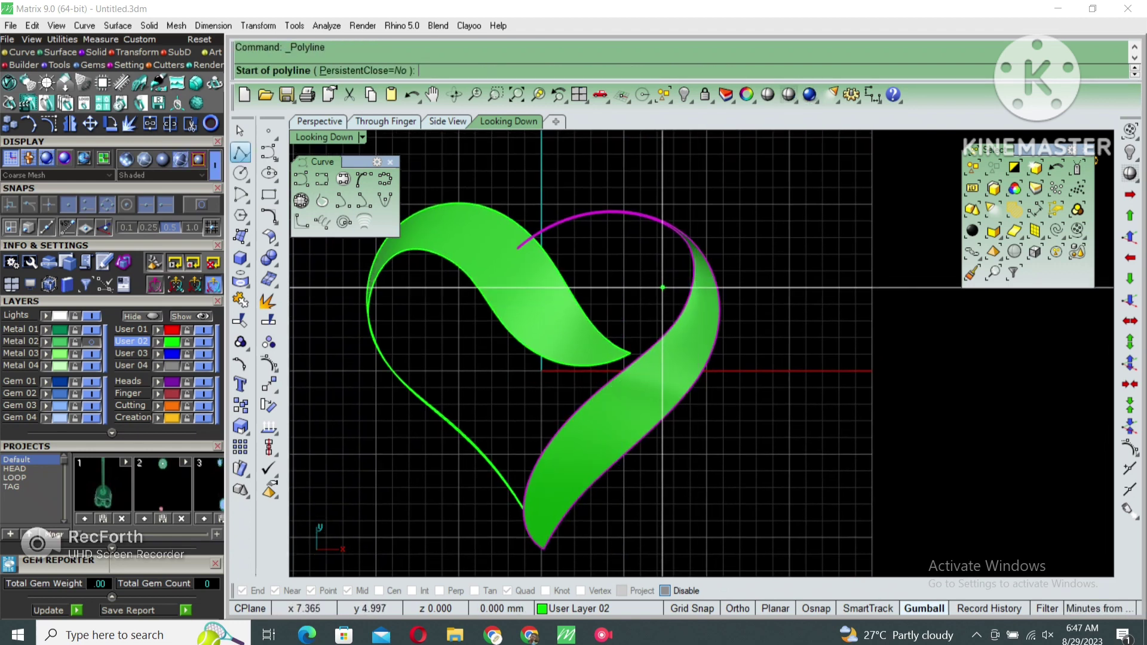
left_click(662, 287)
key("Return")
key("Return")
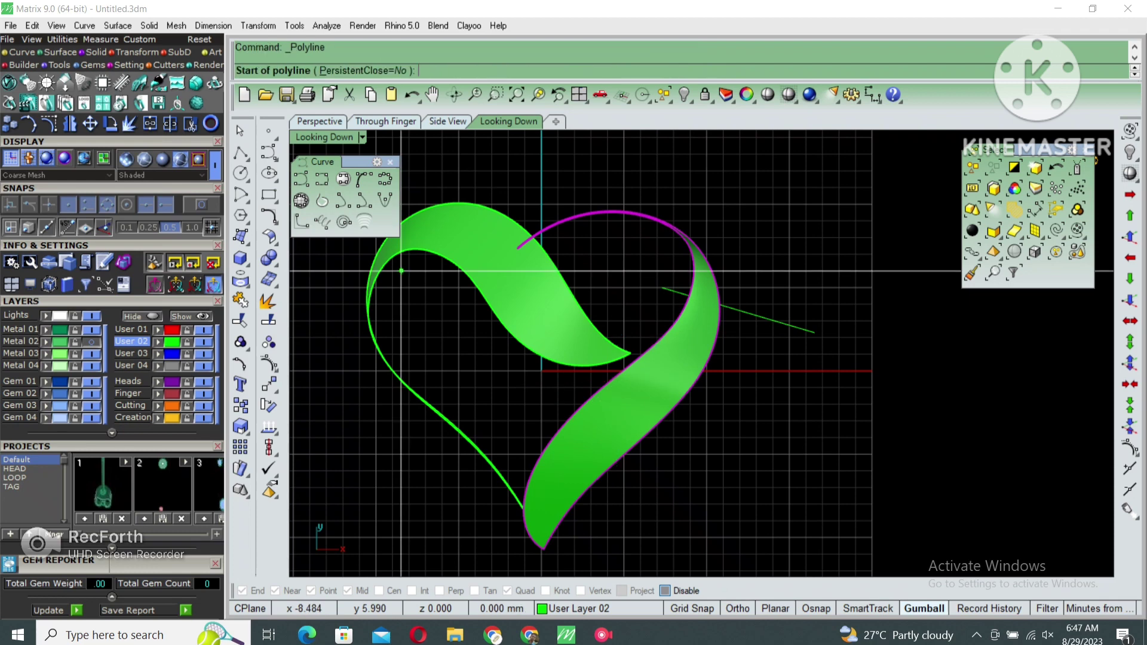
right_click_drag(402, 271, 422, 293)
left_click(422, 293)
left_click(393, 263)
Split the heart surface with the cutters and delete the left piece
key("Return")
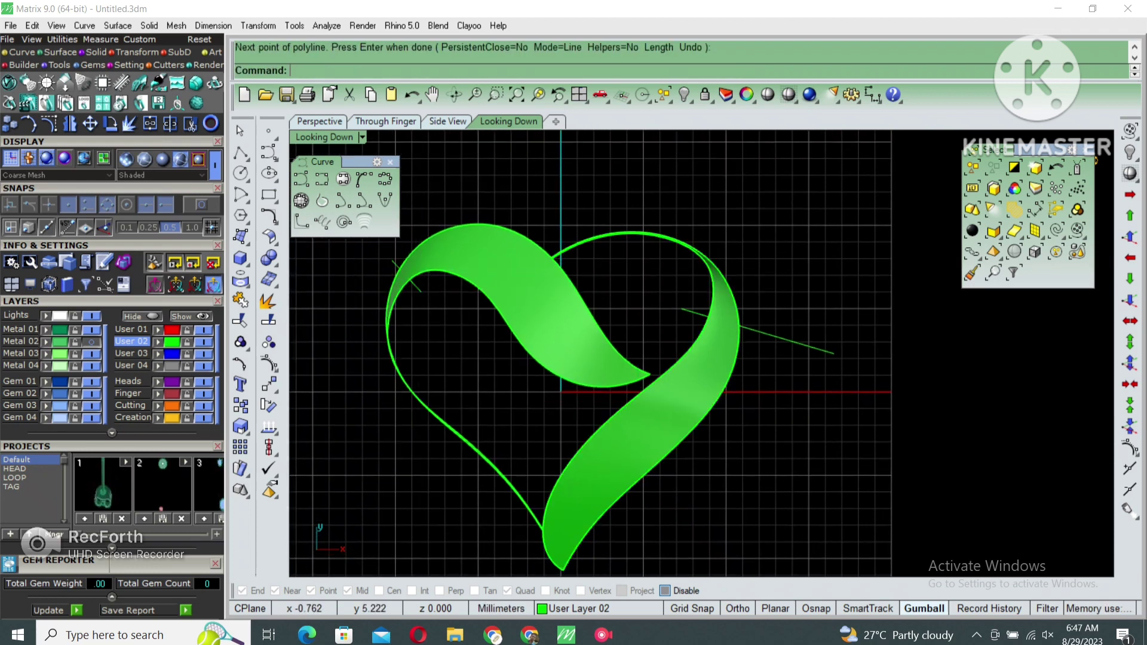
type("split")
key("Return")
left_click(407, 277)
Split the right ribbon again and delete the upper offcut and its cutting line
key("Return")
left_click(448, 514)
key("Delete")
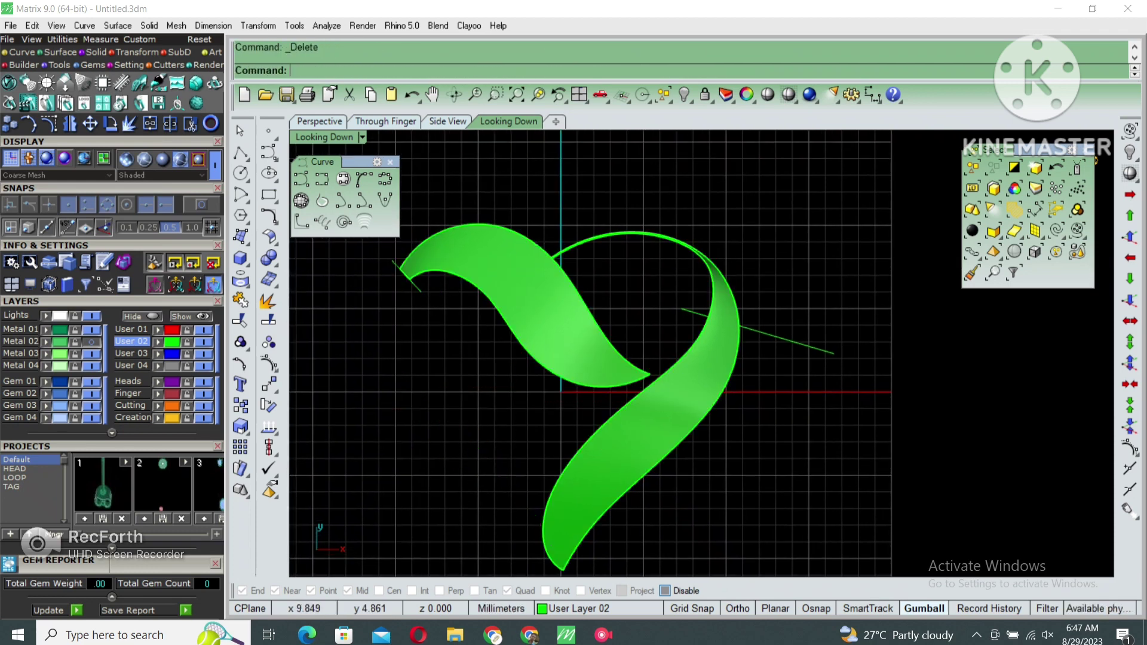
left_click(687, 371)
type("split")
key("Return")
left_click_drag(809, 305, 723, 373)
key("Return")
left_click(598, 466, "ctrl")
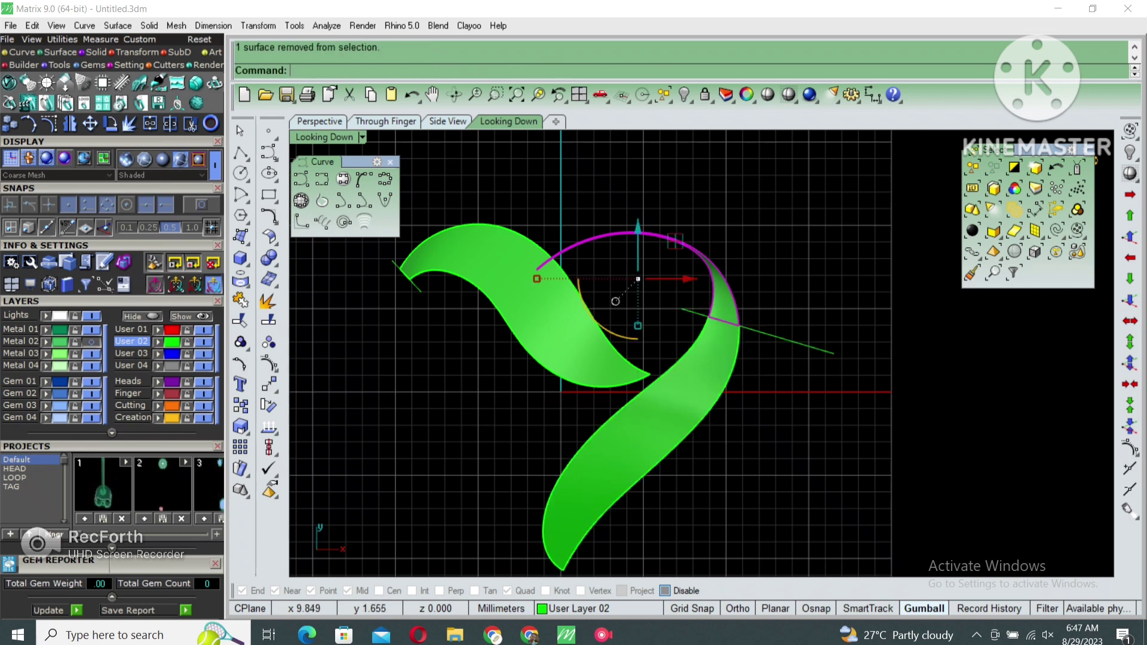
left_click(777, 337, "shift")
key("Delete")
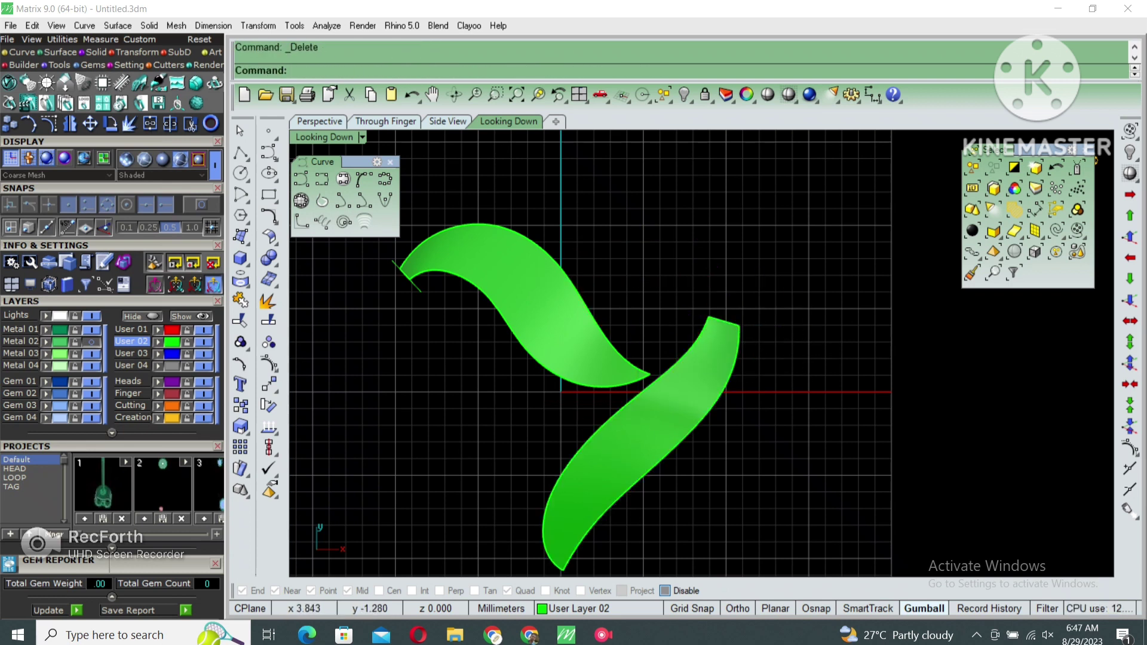
right_click_drag(597, 418, 611, 342)
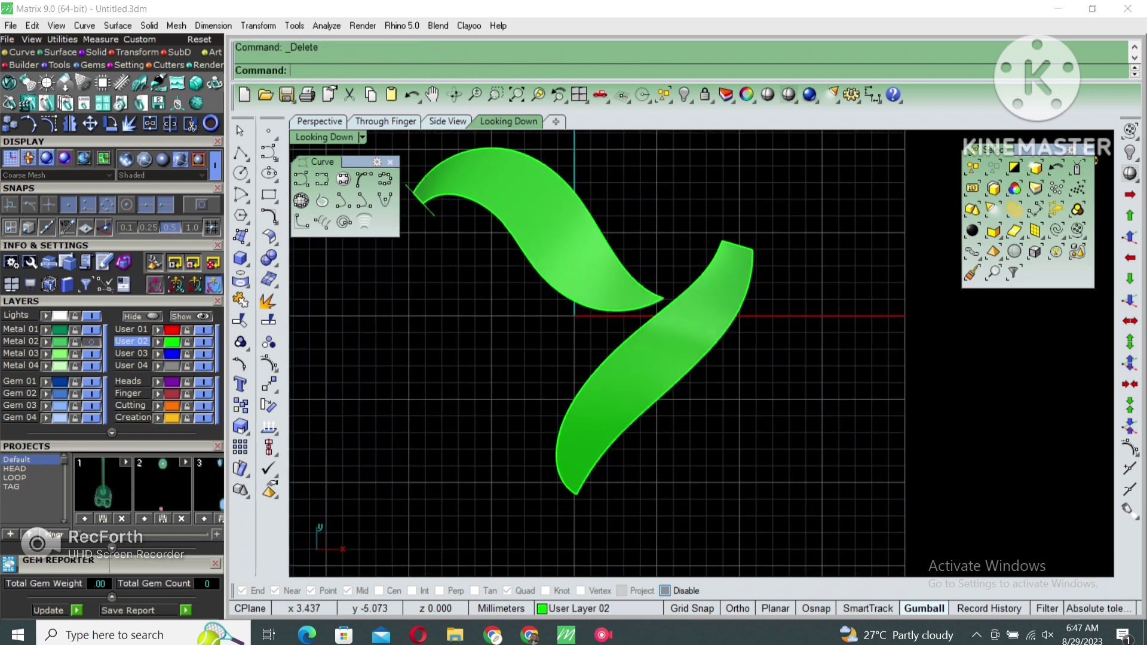
left_click(632, 406)
Duplicate the lower leaf's edges and join them into one curve
key("Escape")
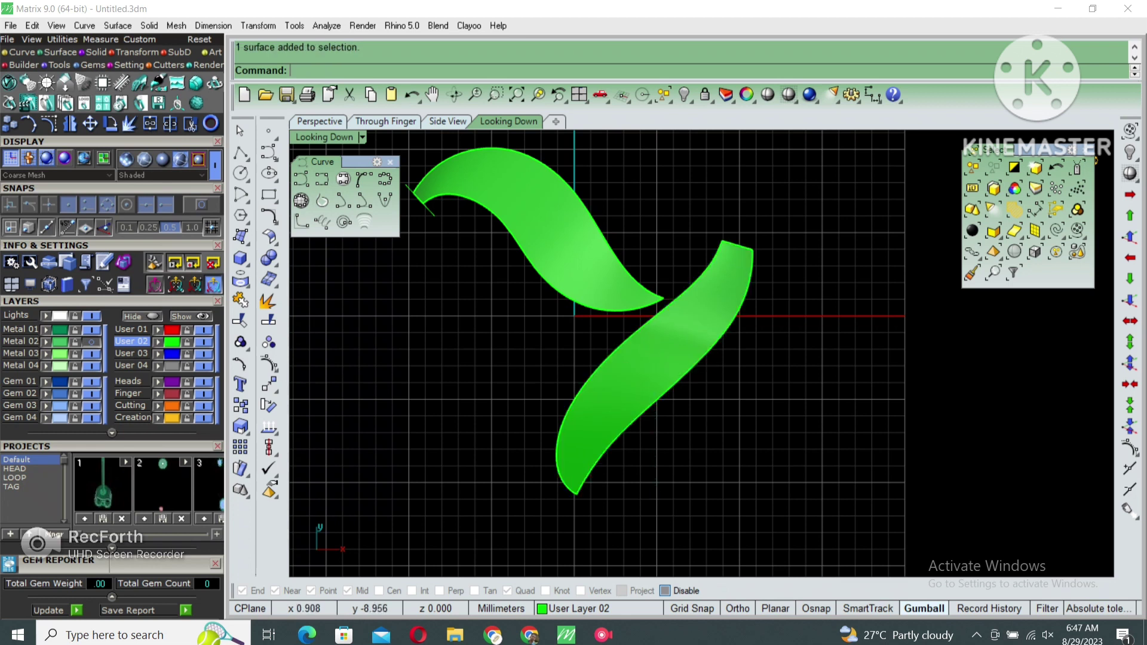
type("dupedge")
key("Return")
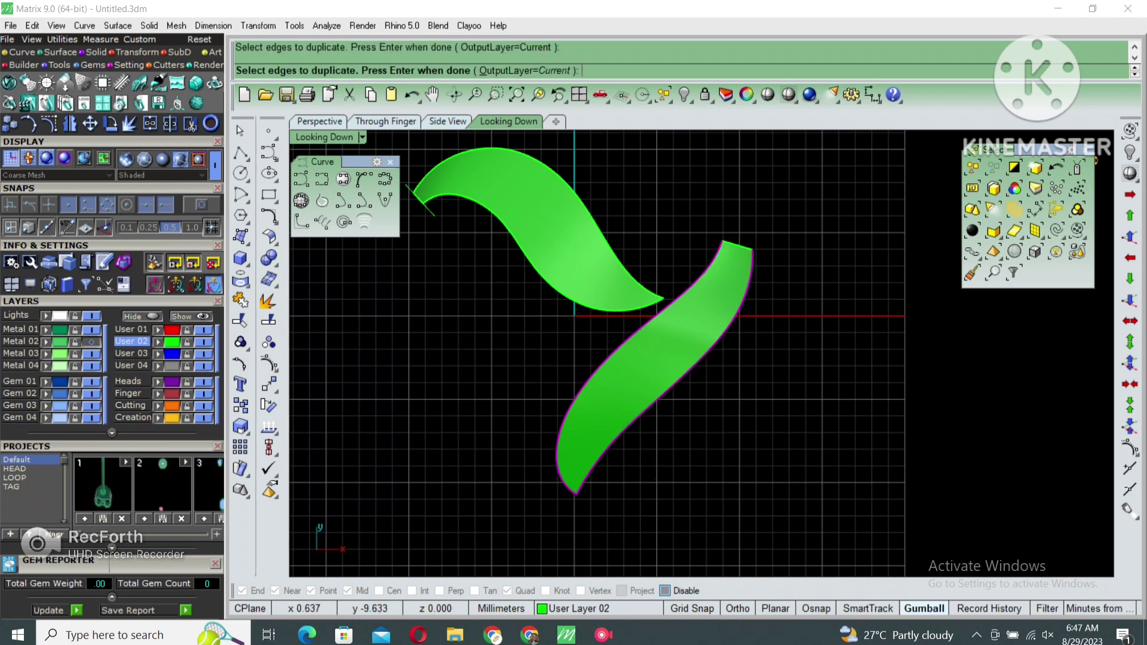
scroll(639, 412, "up", 2)
key("Return")
scroll(573, 526, "up", 3)
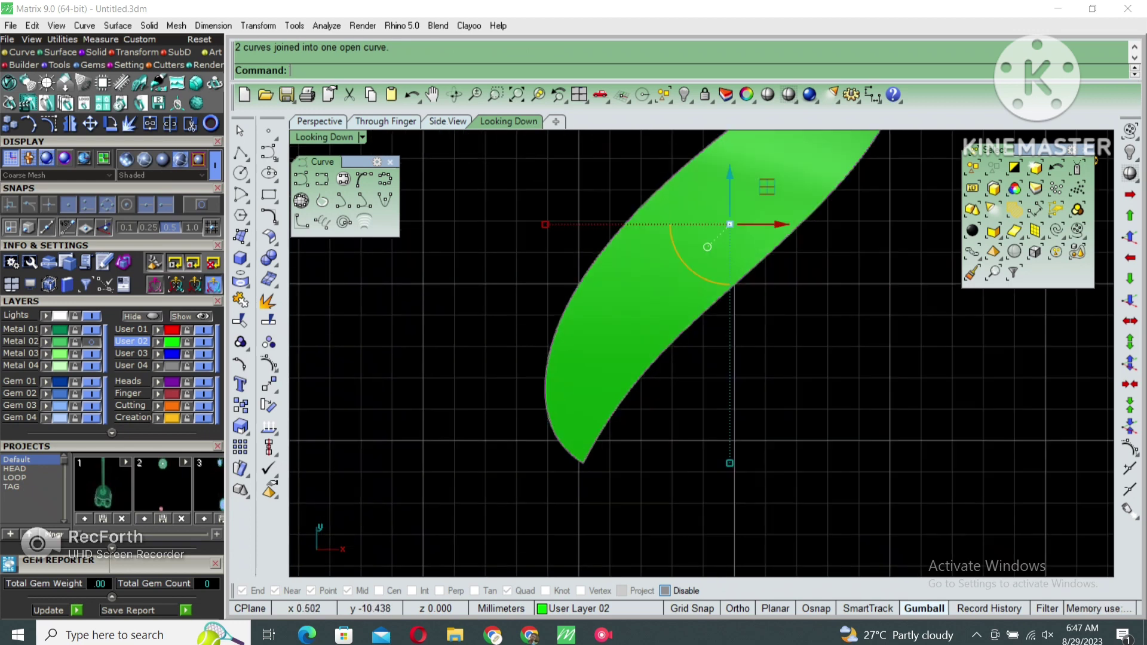
Split the curve at the ribbon's bottom tip and delete the small leftover piece
type("split")
key("Return")
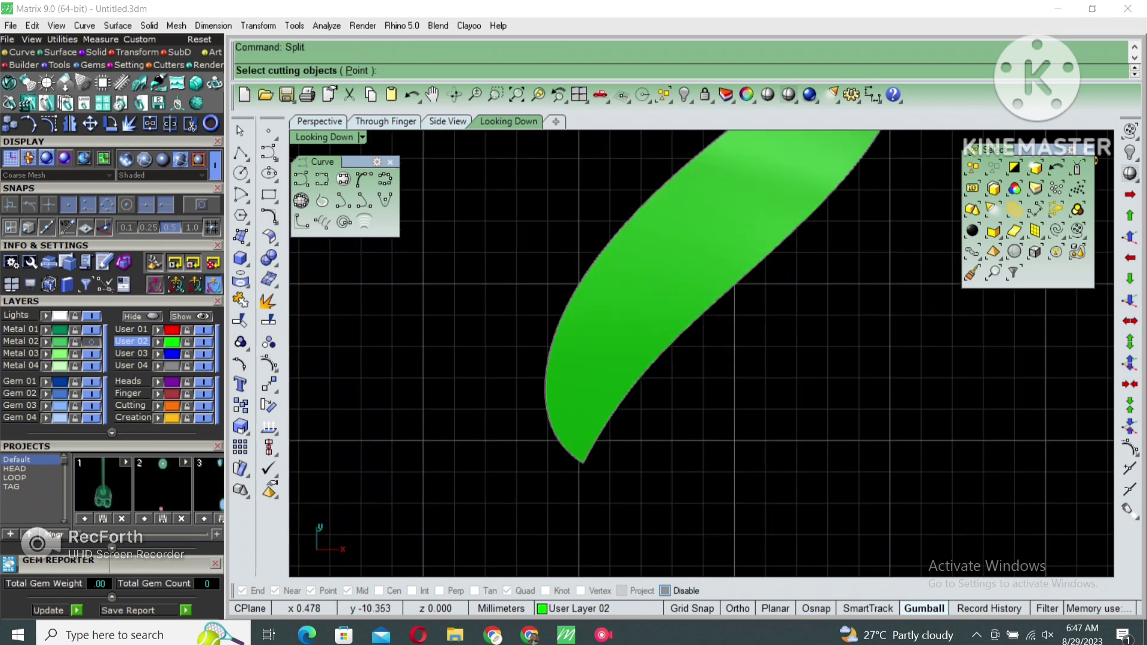
type("p")
key("Return")
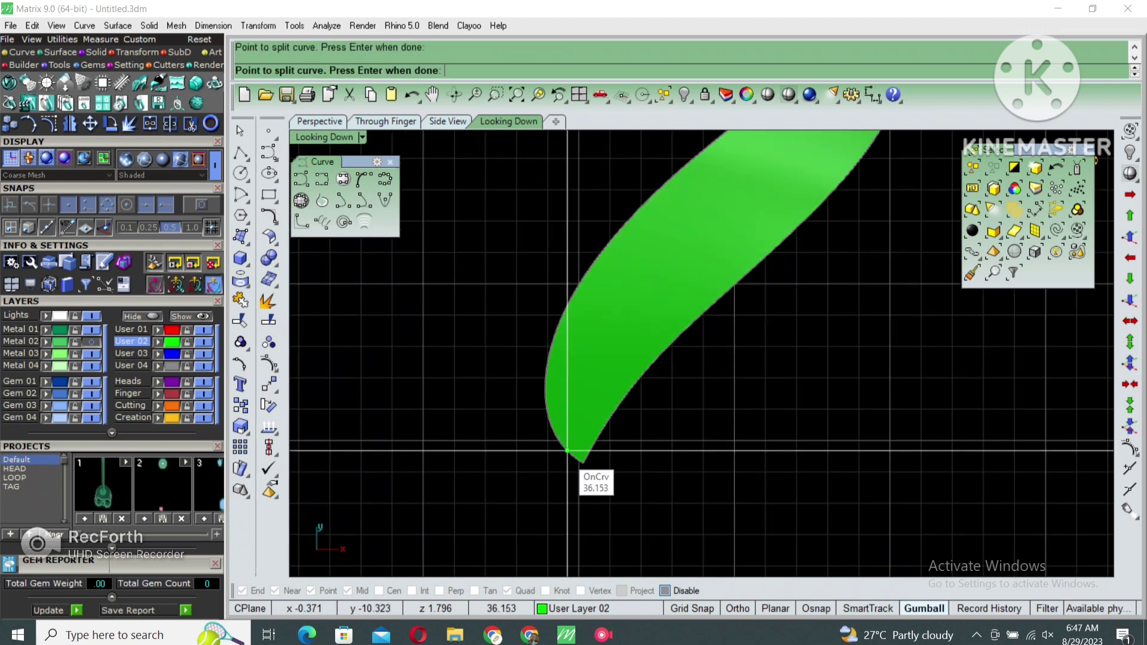
left_click(566, 450)
key("Return")
left_click_drag(474, 397, 729, 614)
key("Delete")
Select both ribbon surfaces so they display in copper
left_click(696, 250)
scroll(651, 356, "down", 2)
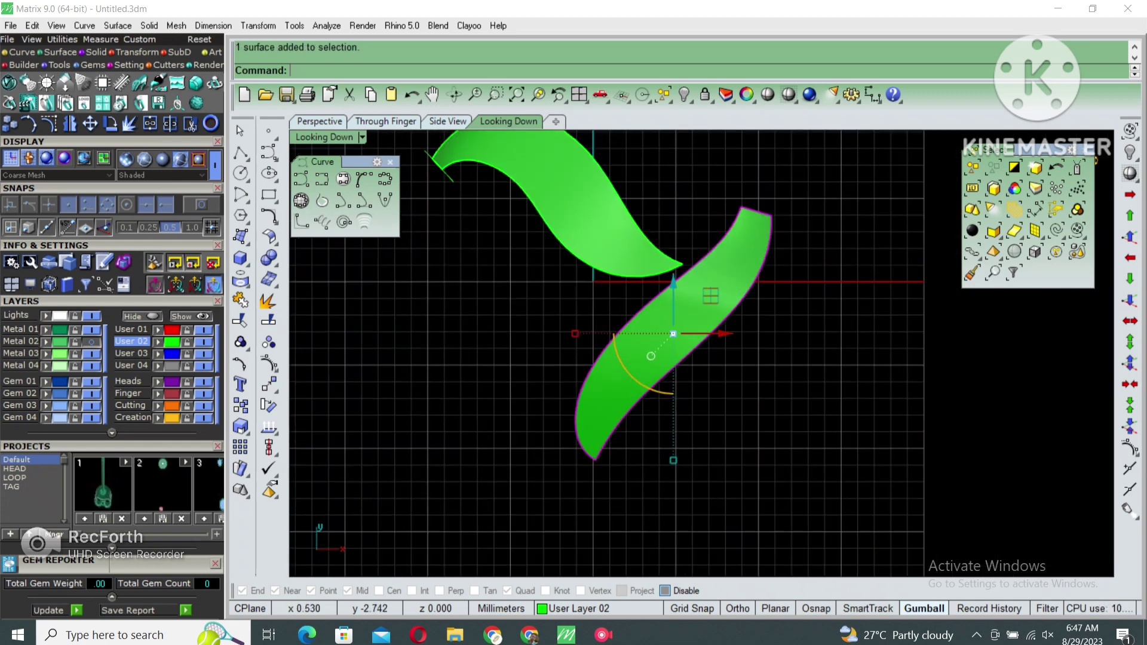
right_click_drag(651, 334, 651, 360)
left_click(603, 227, "shift")
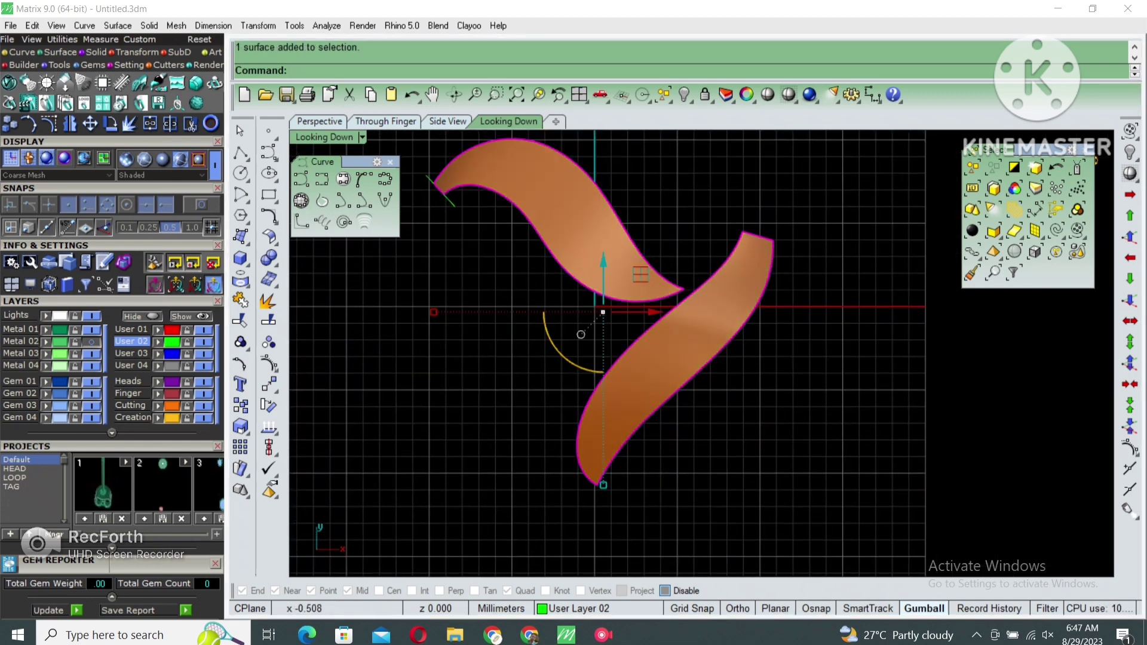
Offset curves inward at 0.7 along both long edges of the lower ribbon
left_click(634, 376)
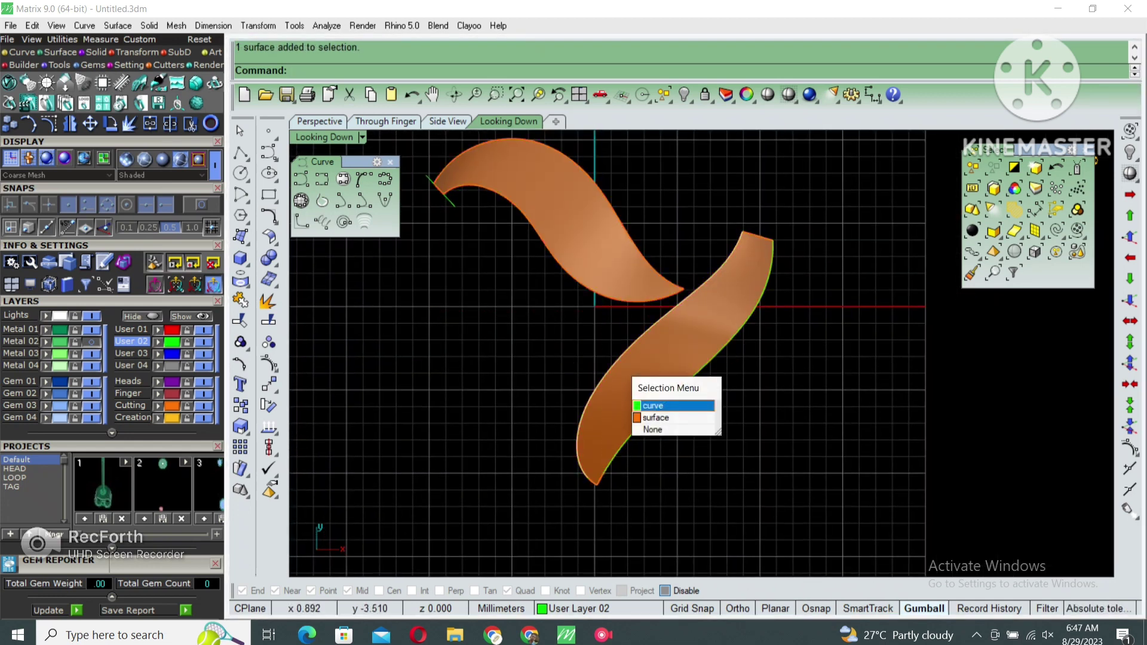
left_click(648, 402)
key("Return")
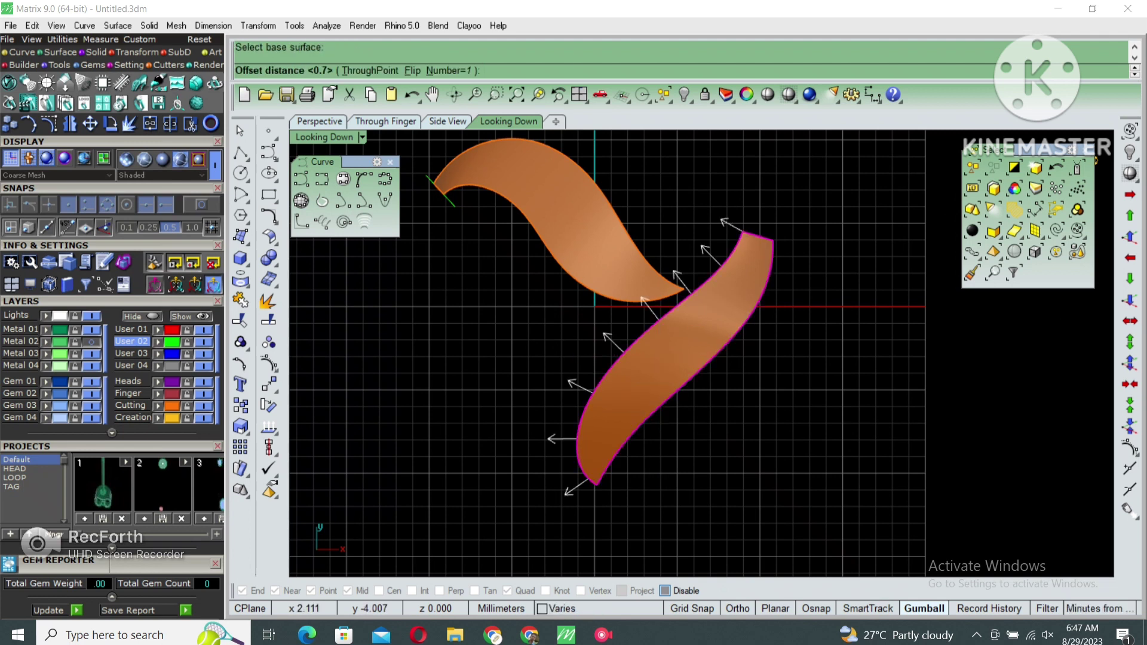
type("f")
key("Return")
key("Return")
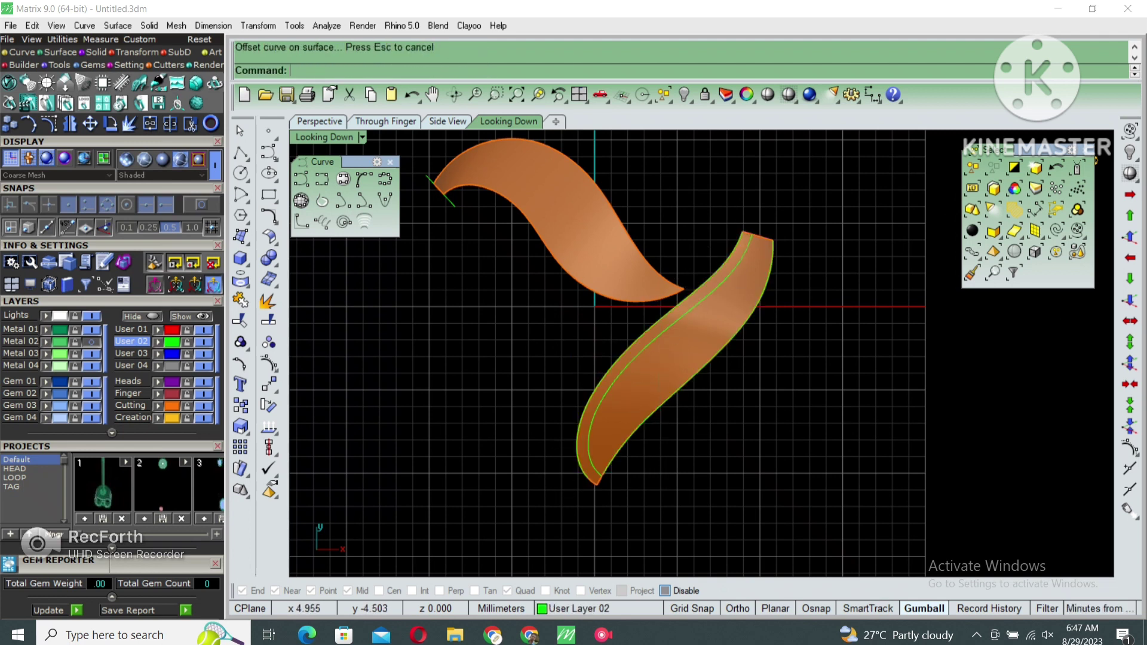
left_click(710, 390)
left_click(723, 432)
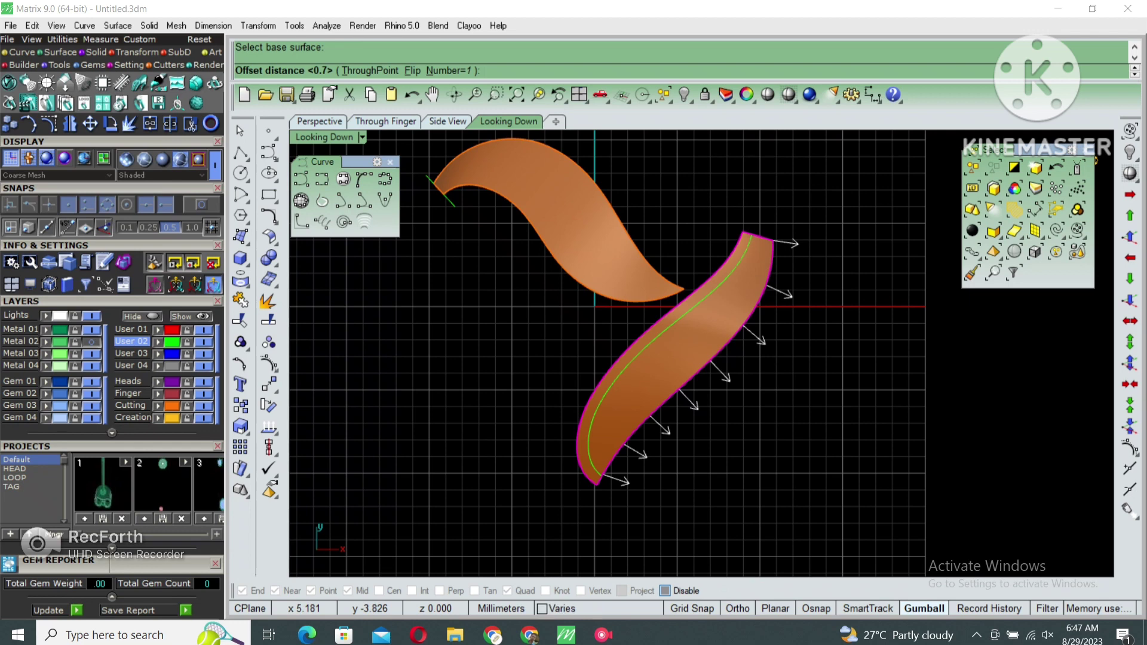
key("Return")
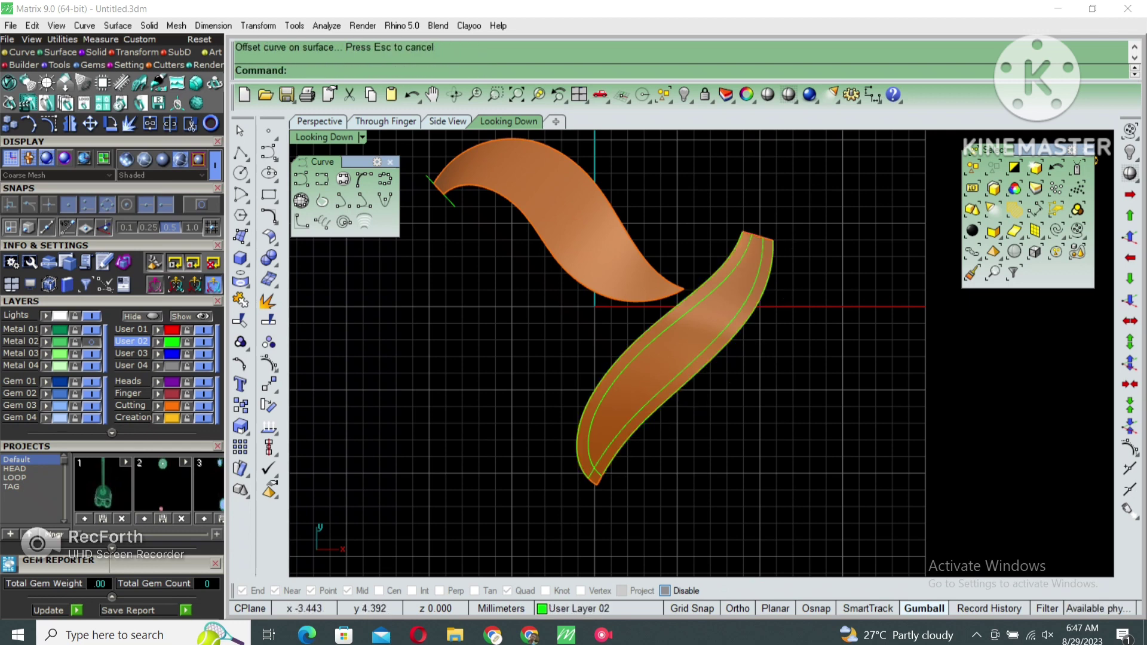
right_click_drag(538, 234, 595, 292)
Duplicate the upper ribbon's edges as curves with DupEdge
type("DupEdge")
key("Return")
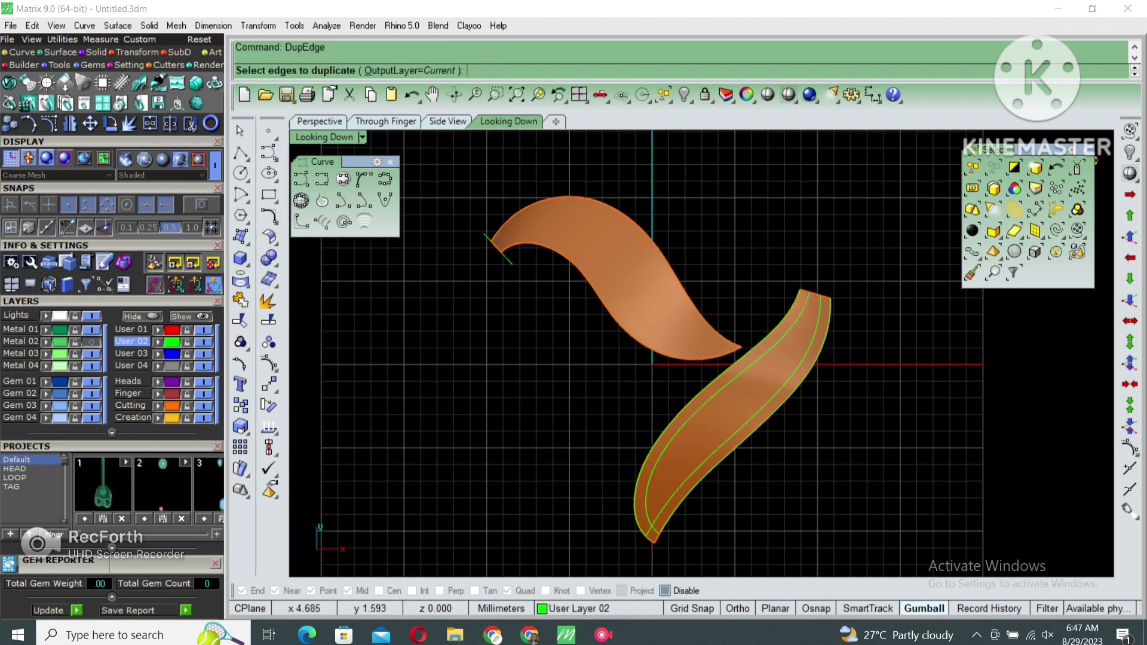
key("Return")
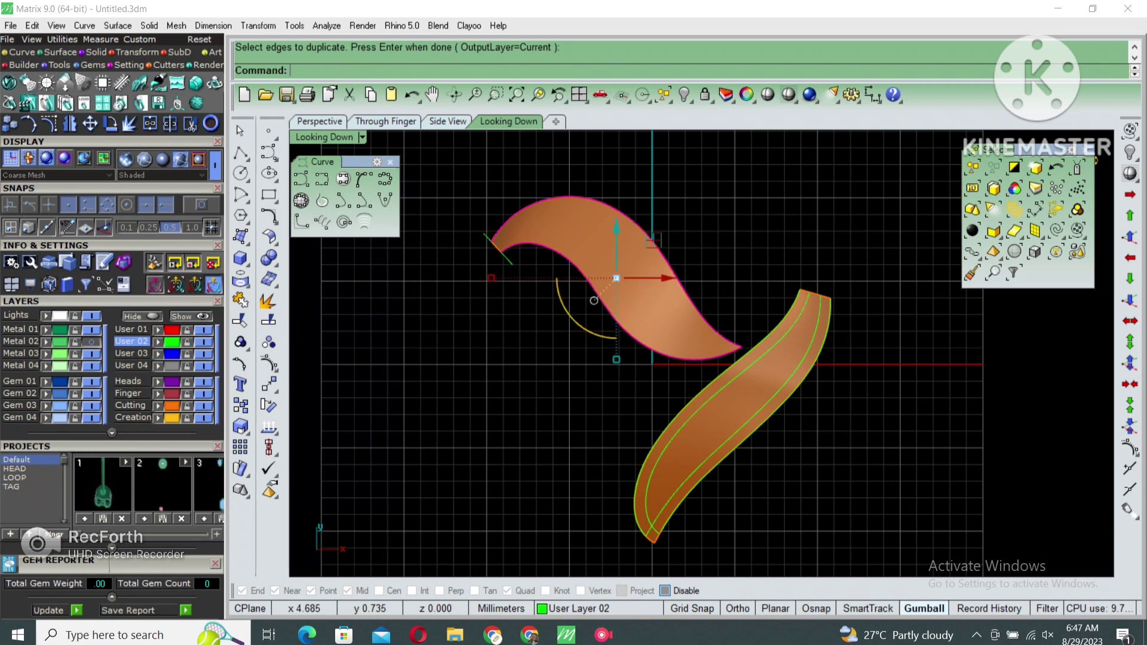
scroll(710, 352, "up", 5)
Split the duplicated edge curve at a point and delete the leftover piece
type("Split")
key("Return")
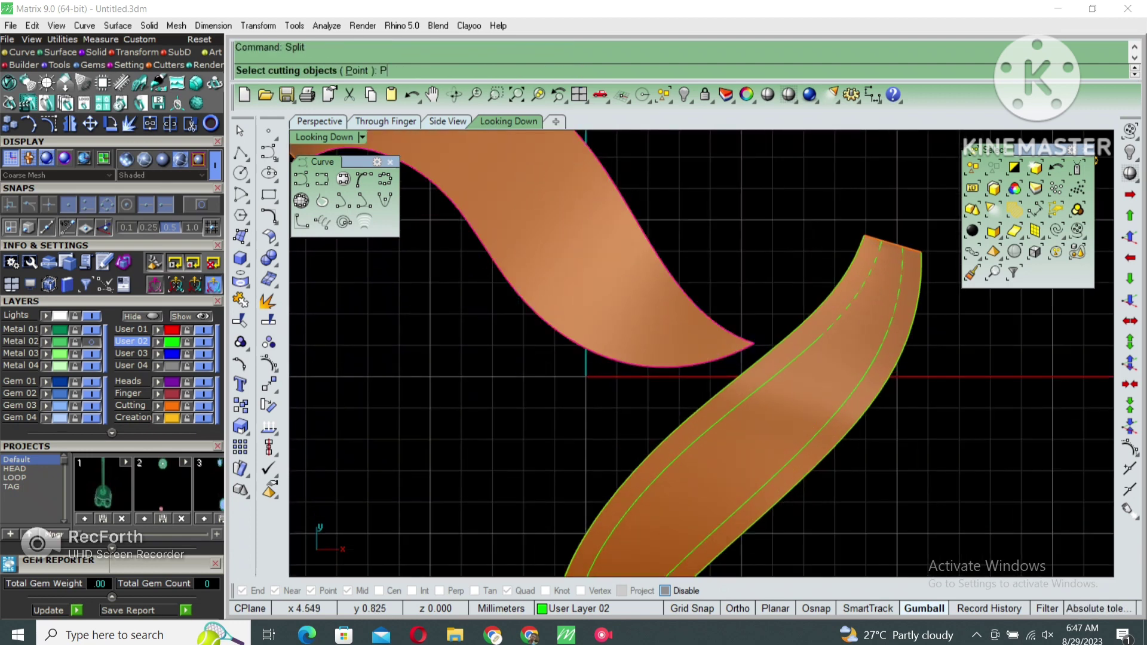
type("p")
key("Return")
left_click(754, 345)
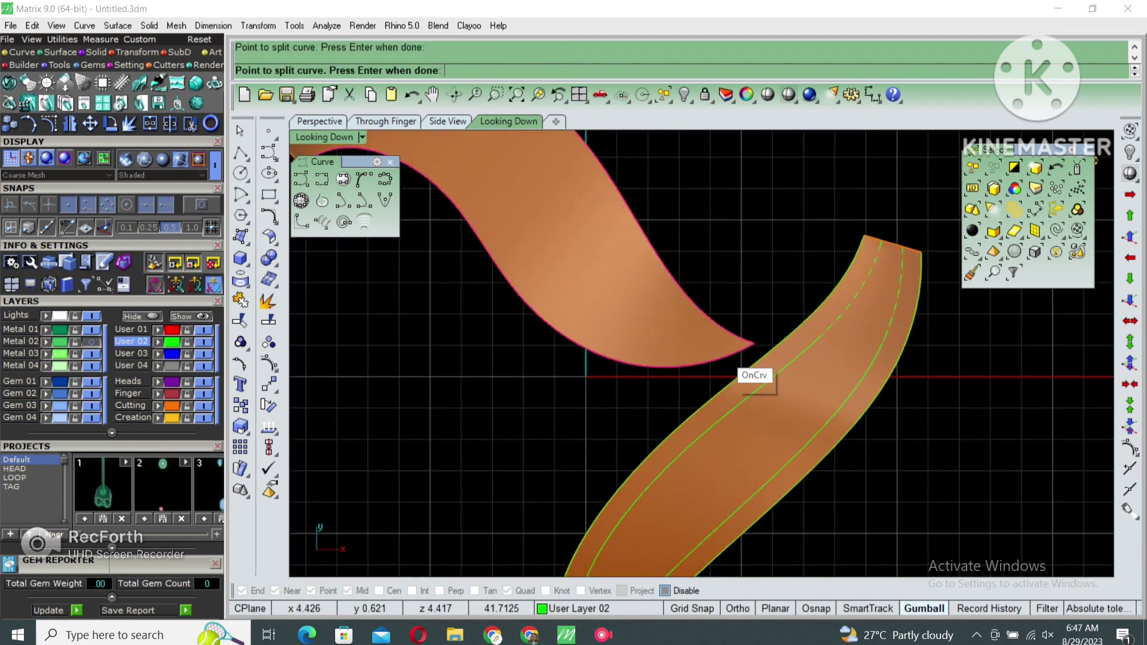
key("Return")
left_click_drag(768, 396, 691, 243)
key("Delete")
Delete the stray curve plus the short line and arc at the ribbon's left end
key("ctrl+a")
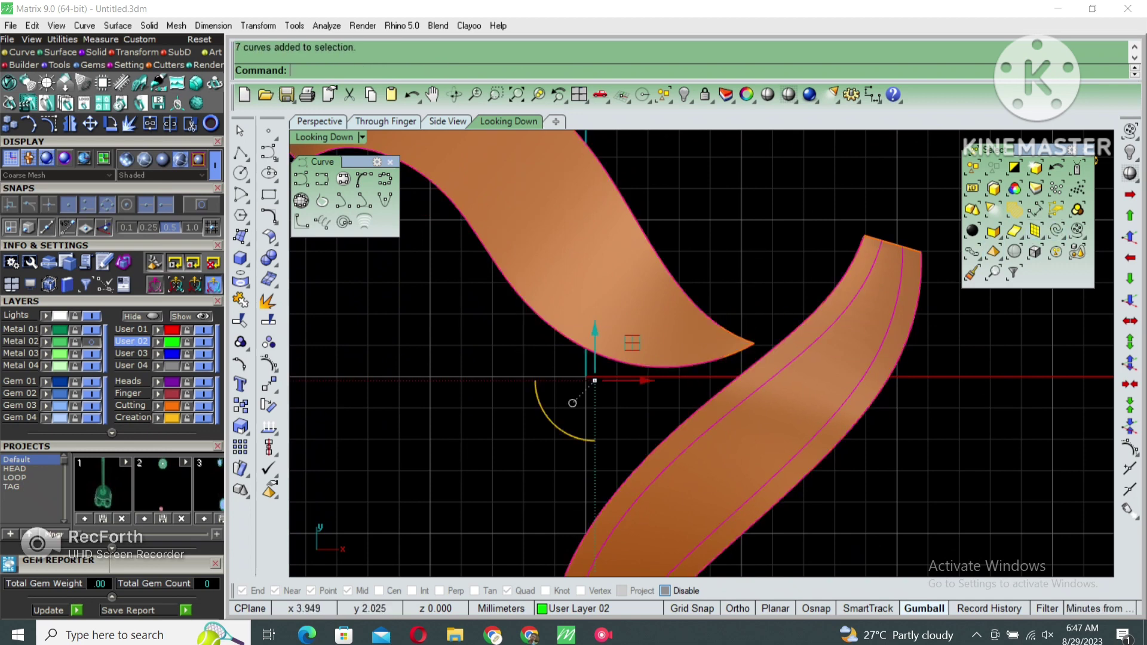
scroll(786, 514, "down", 2)
key("Escape")
left_click(495, 296)
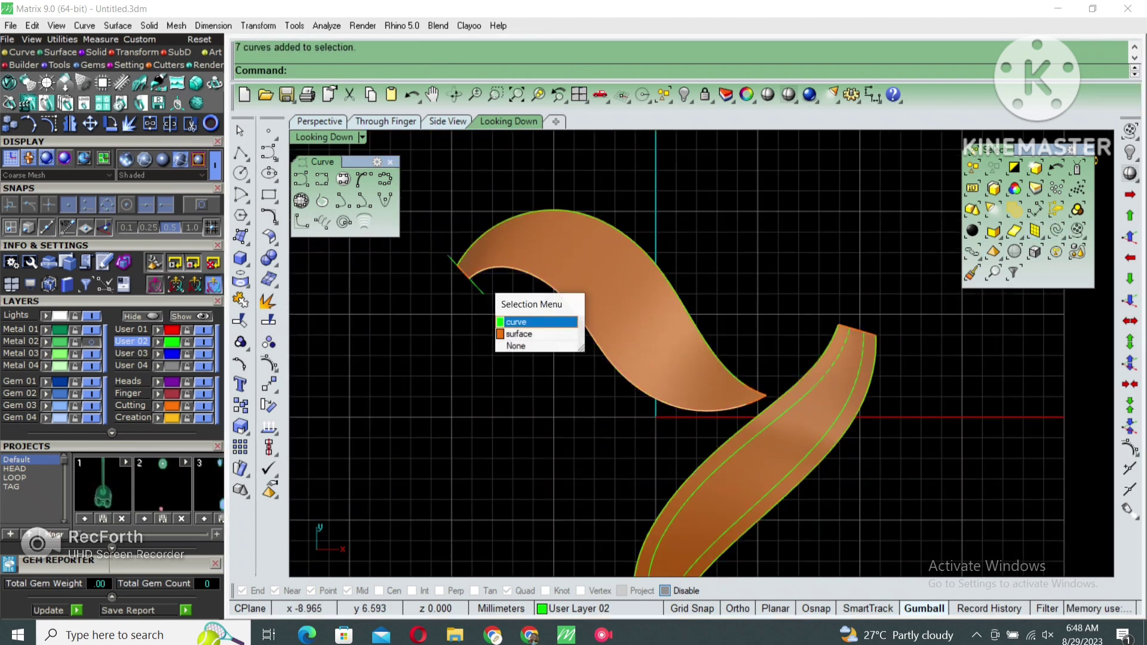
left_click(512, 320)
key("Delete")
left_click(472, 281)
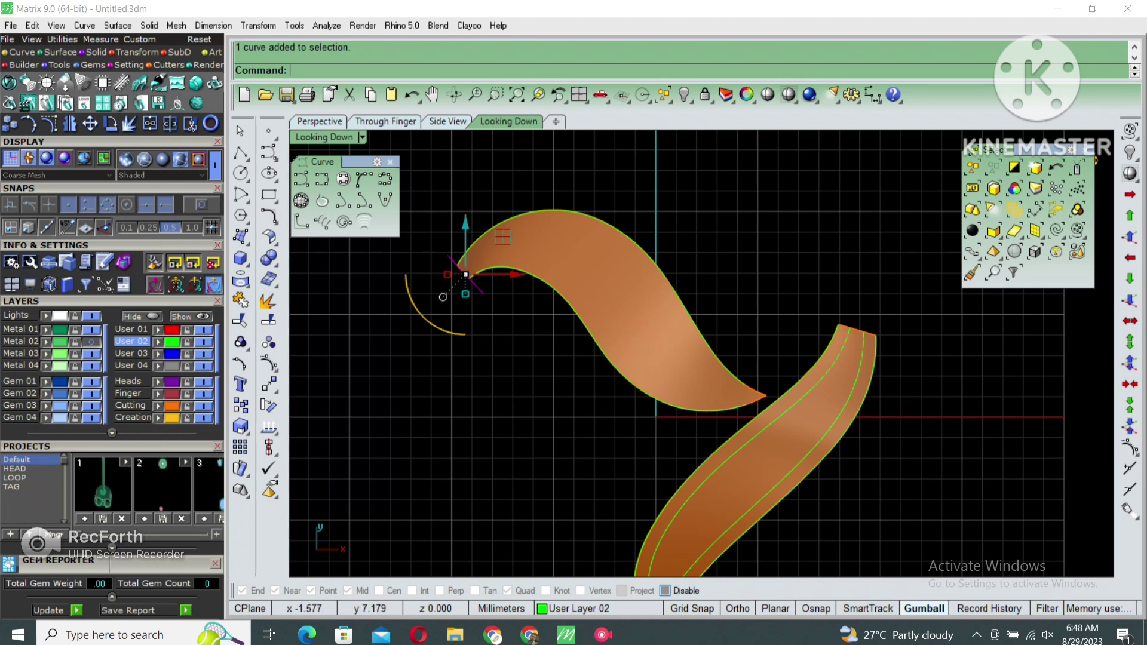
key("Delete")
Offset 0.7 curves inside both edges of the upper ribbon, deleting unwanted curves
left_click(671, 265)
left_click(693, 292)
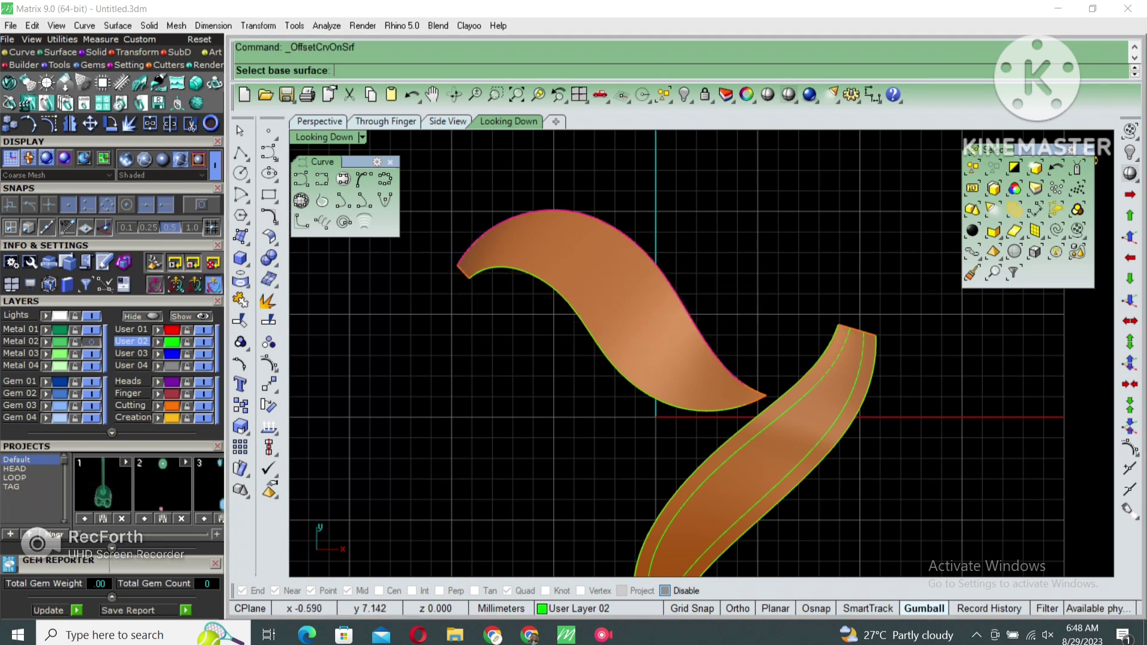
left_click(616, 310)
key("Return")
left_click(601, 295)
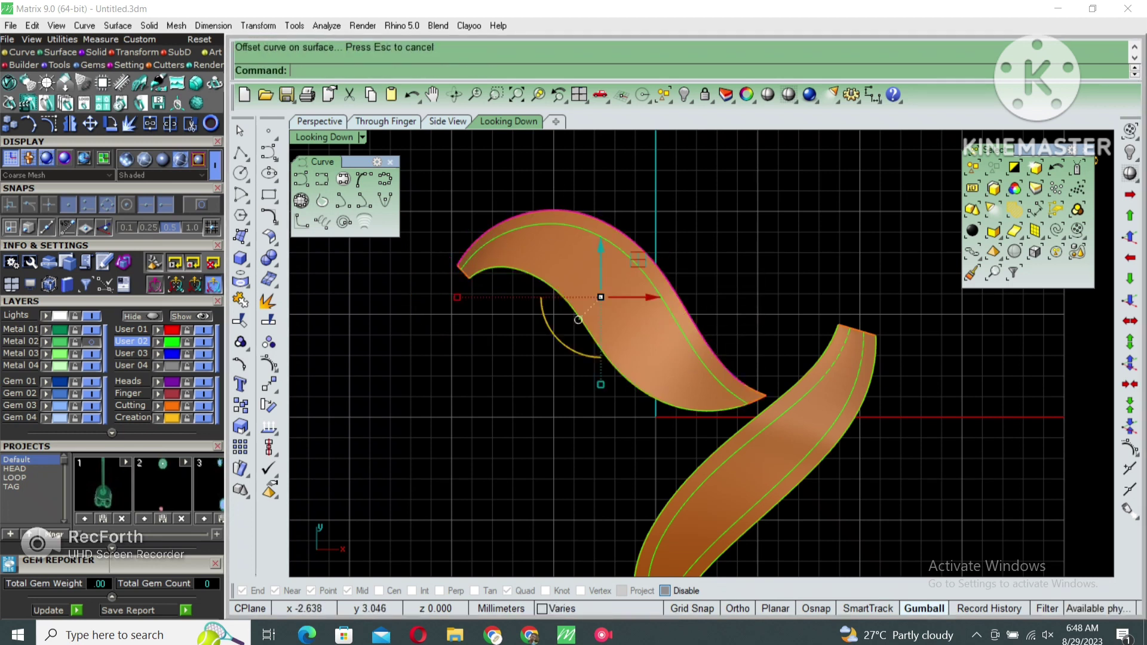
key("Delete")
left_click(636, 387)
left_click(654, 411)
left_click(615, 311)
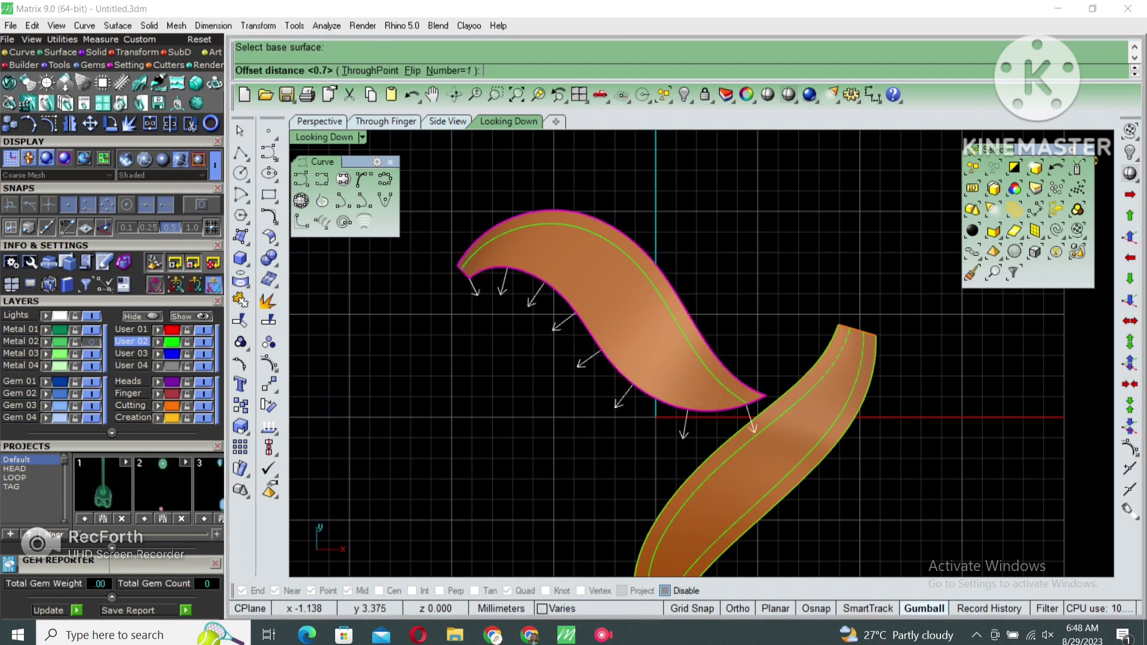
key("Return")
left_click(604, 316)
key("Delete")
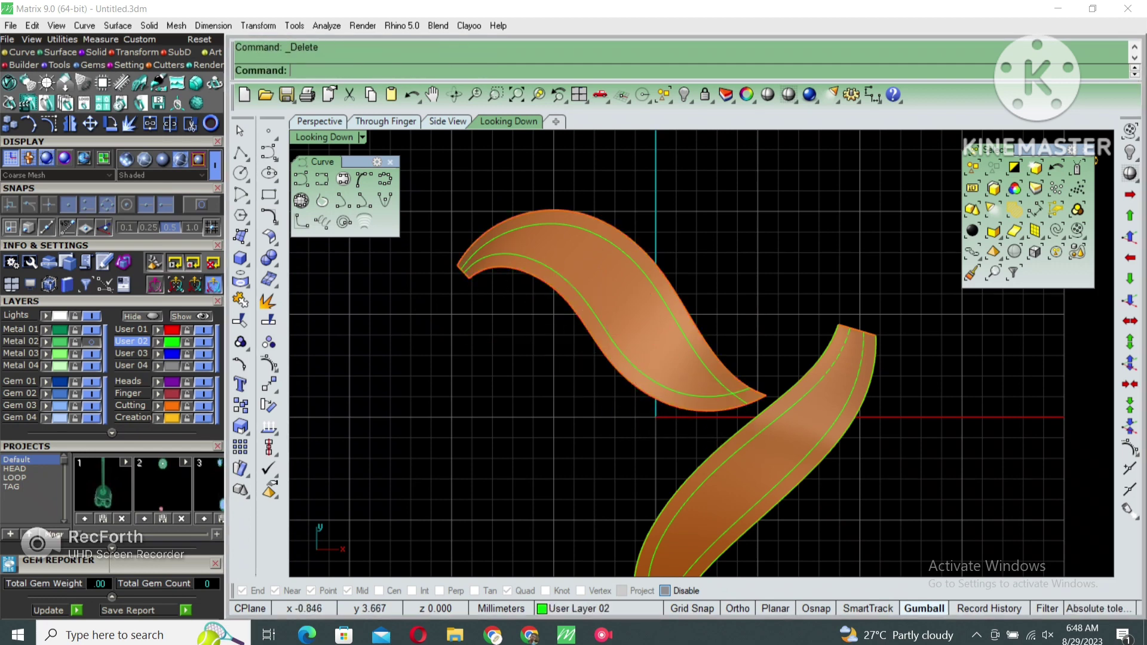
Remove leftover curves so each ribbon keeps a single inner offset curve
left_click(589, 333)
key("Escape")
scroll(589, 333, "down", 4)
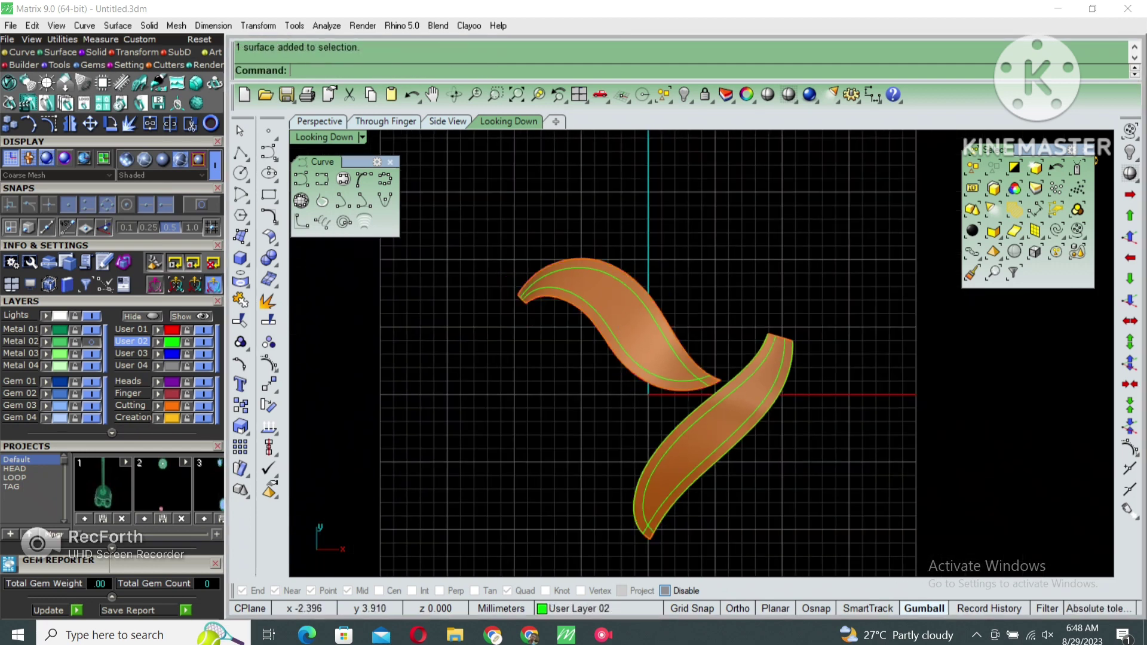
right_click_drag(700, 390, 662, 340)
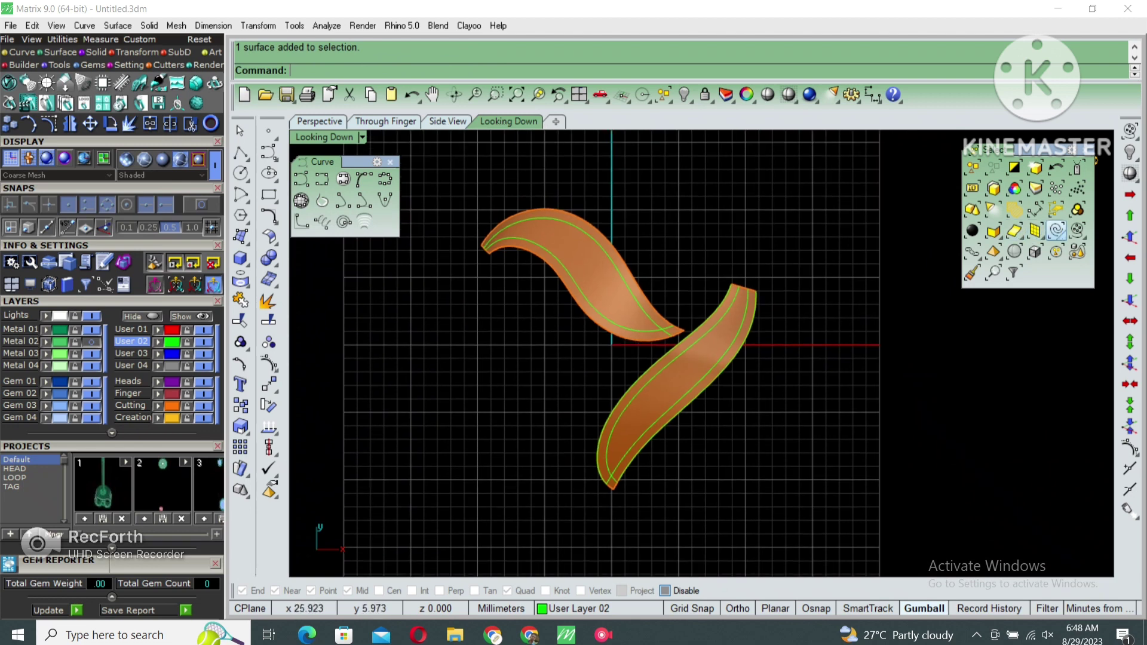
left_click(699, 347)
scroll(698, 347, "up", 2)
left_click(687, 347, "ctrl")
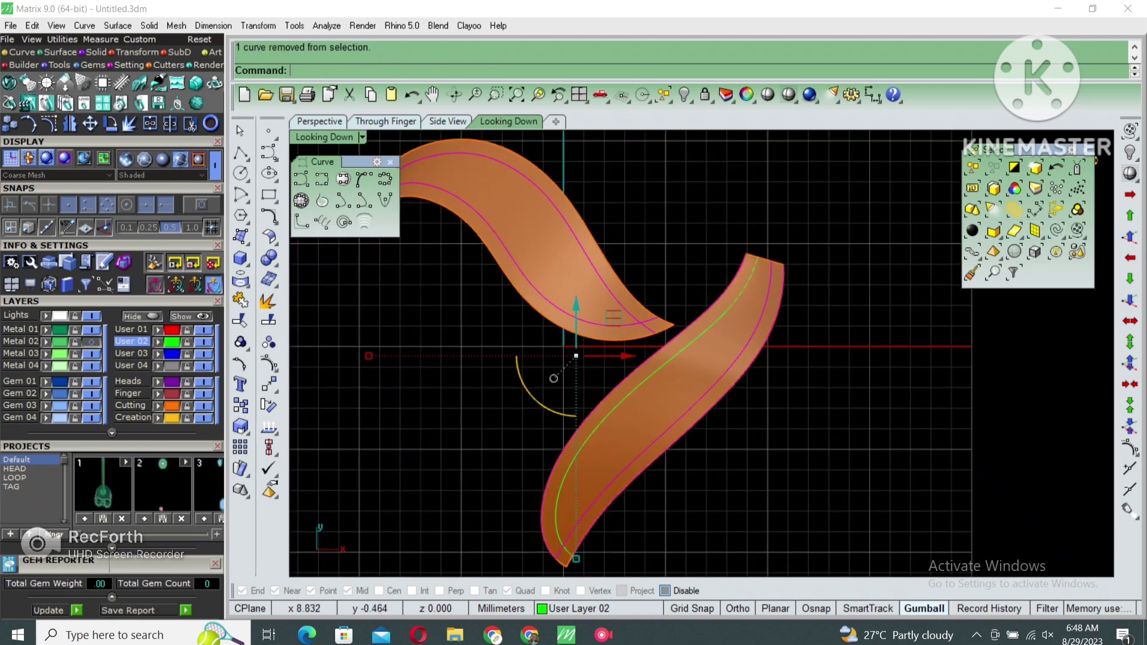
key("Delete")
scroll(738, 351, "down", 2)
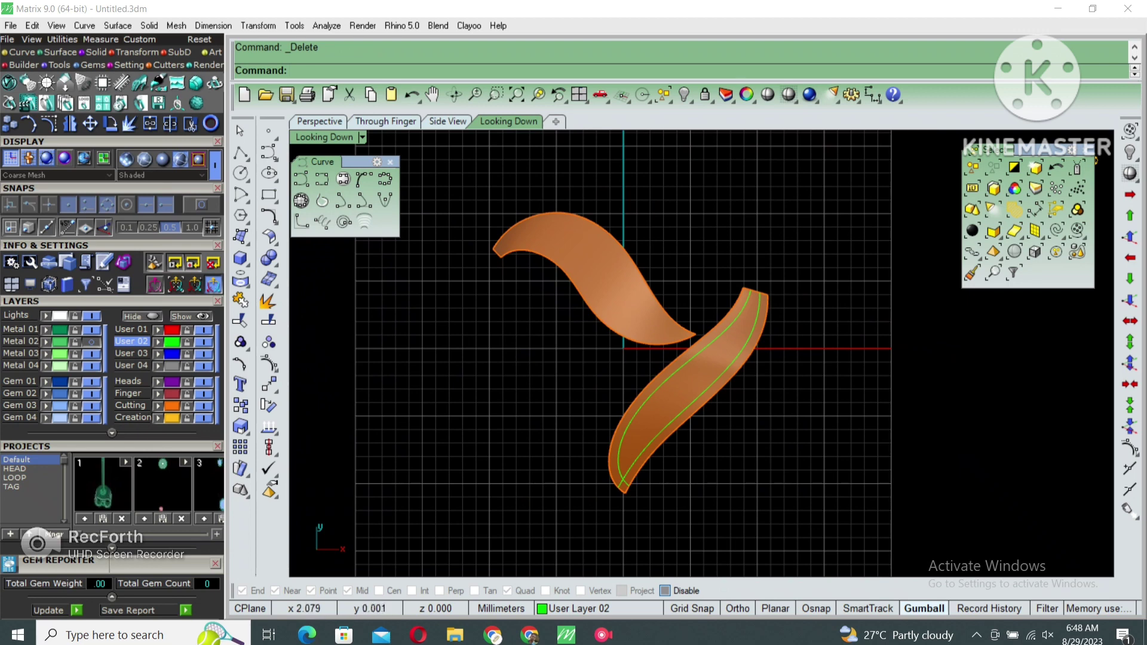
key("ctrl+z")
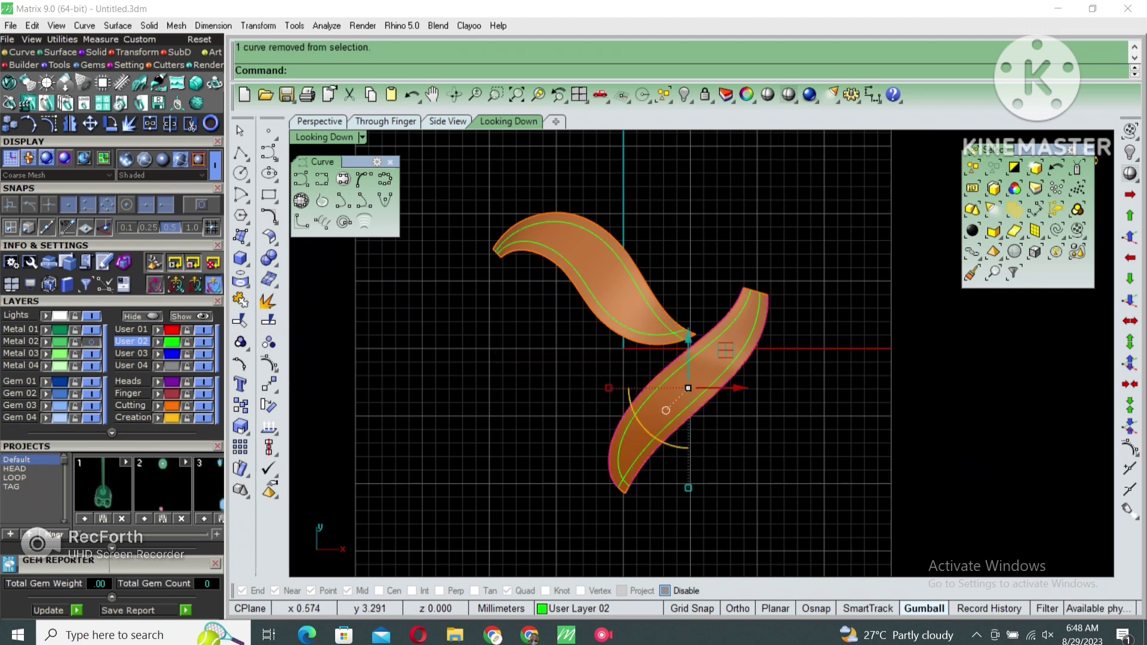
key("Delete")
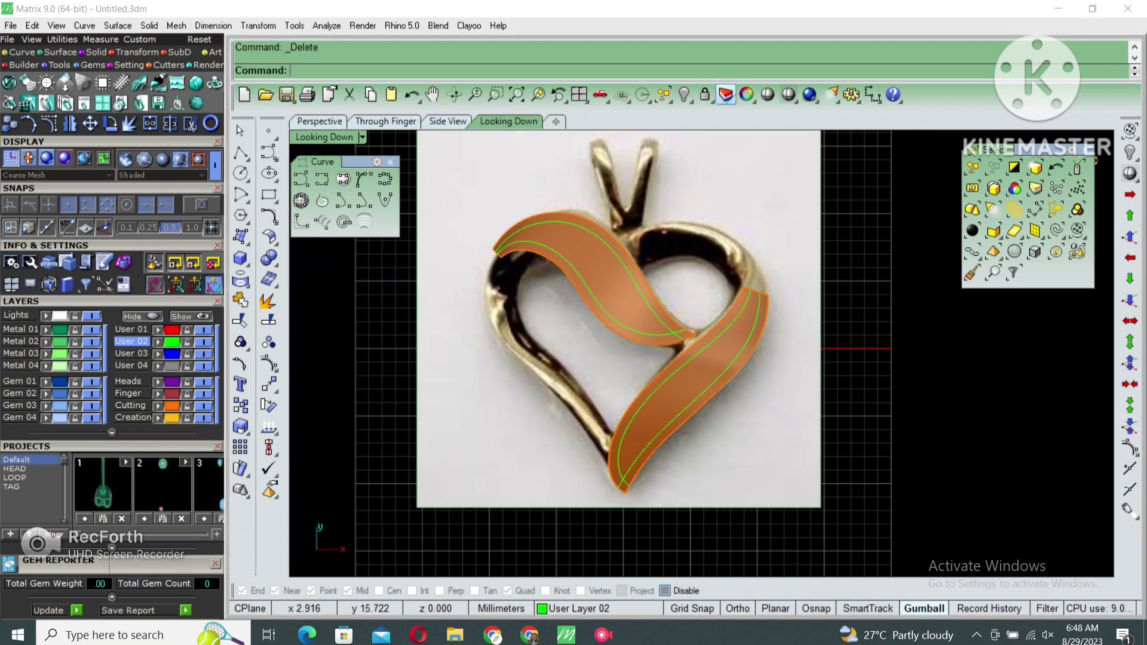
In wireframe, place an aligned dimension across the upper leaf's gem channel on the photo, about 3.04 mm
key("ctrl+alt+w")
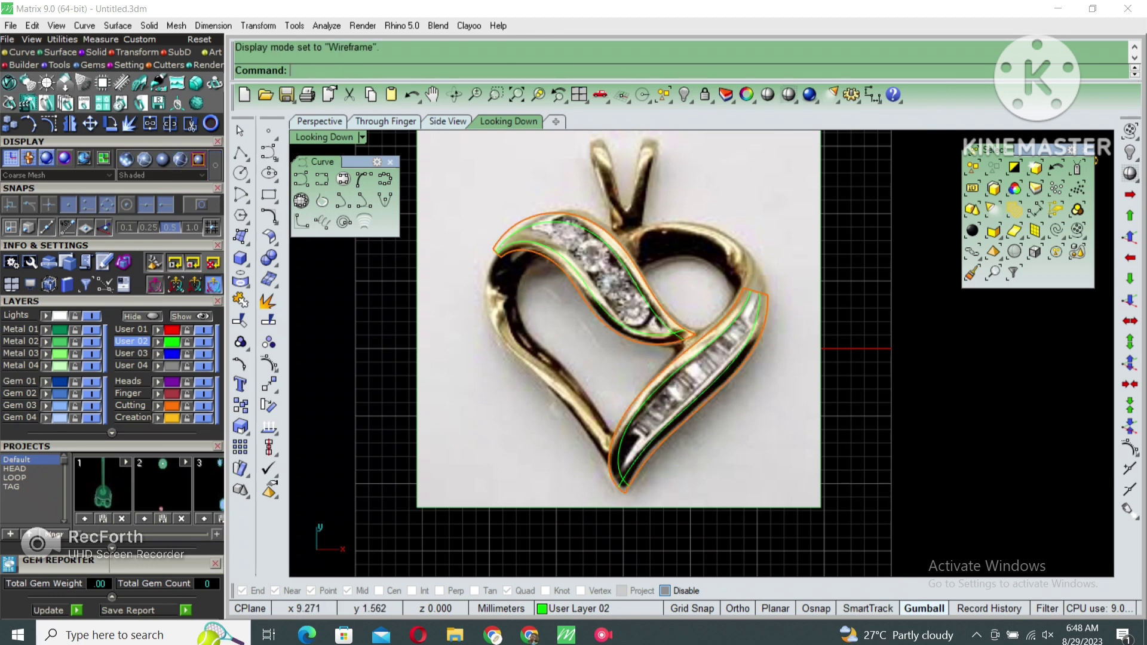
scroll(753, 335, "up", 2)
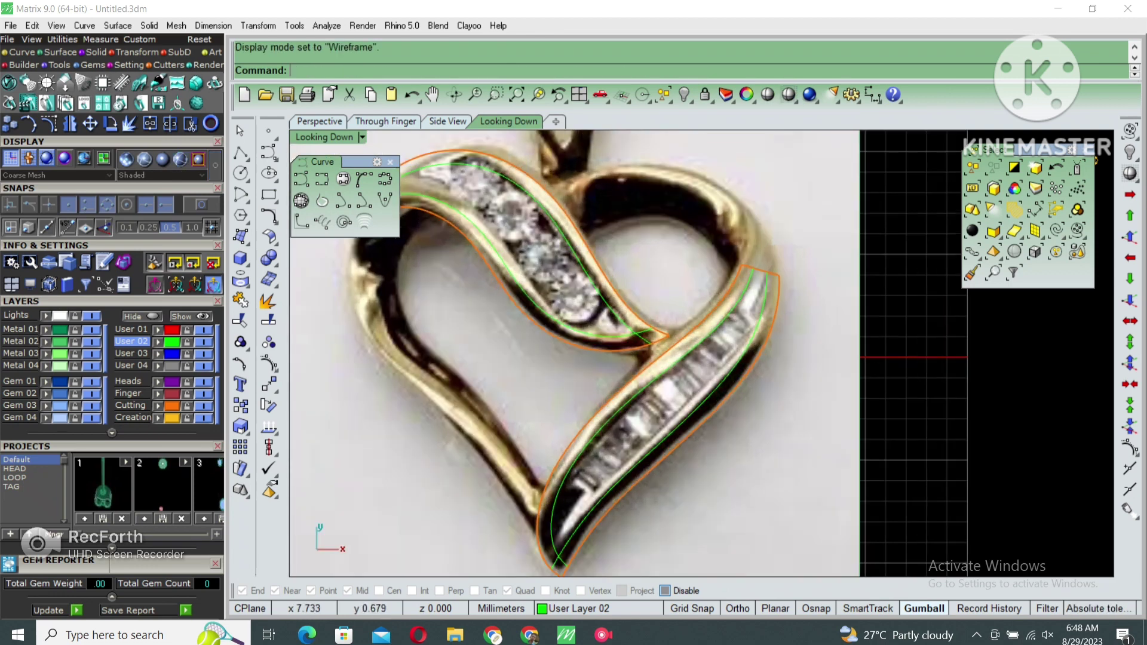
right_click_drag(657, 334, 731, 381)
scroll(513, 227, "up", 1)
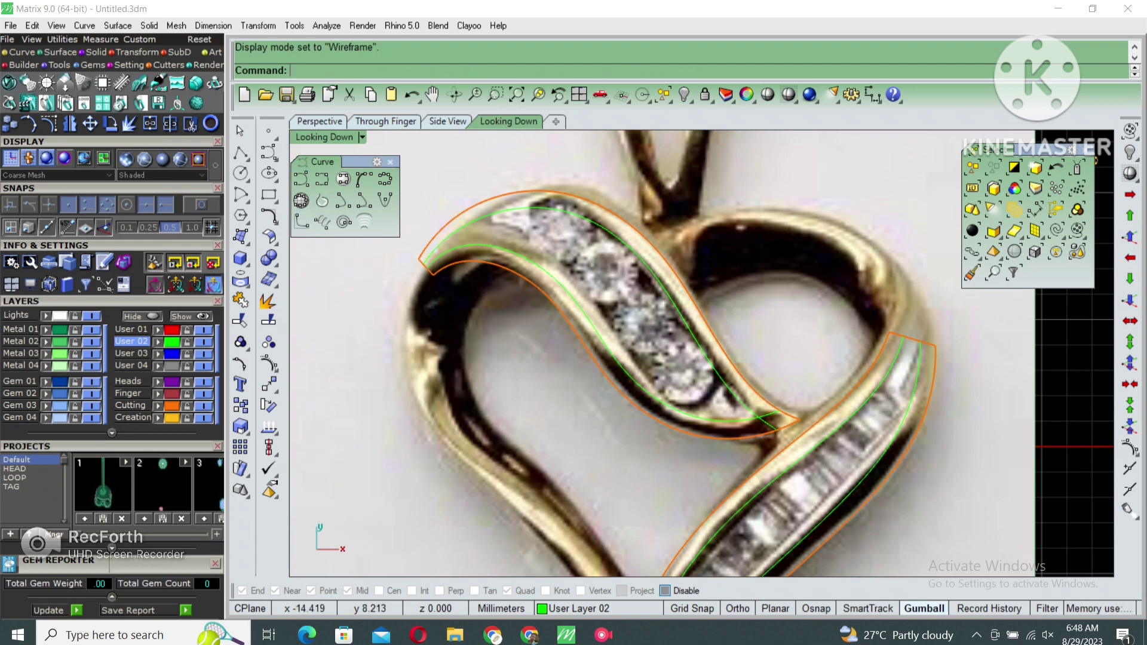
type("a")
key("Return")
left_click(630, 376)
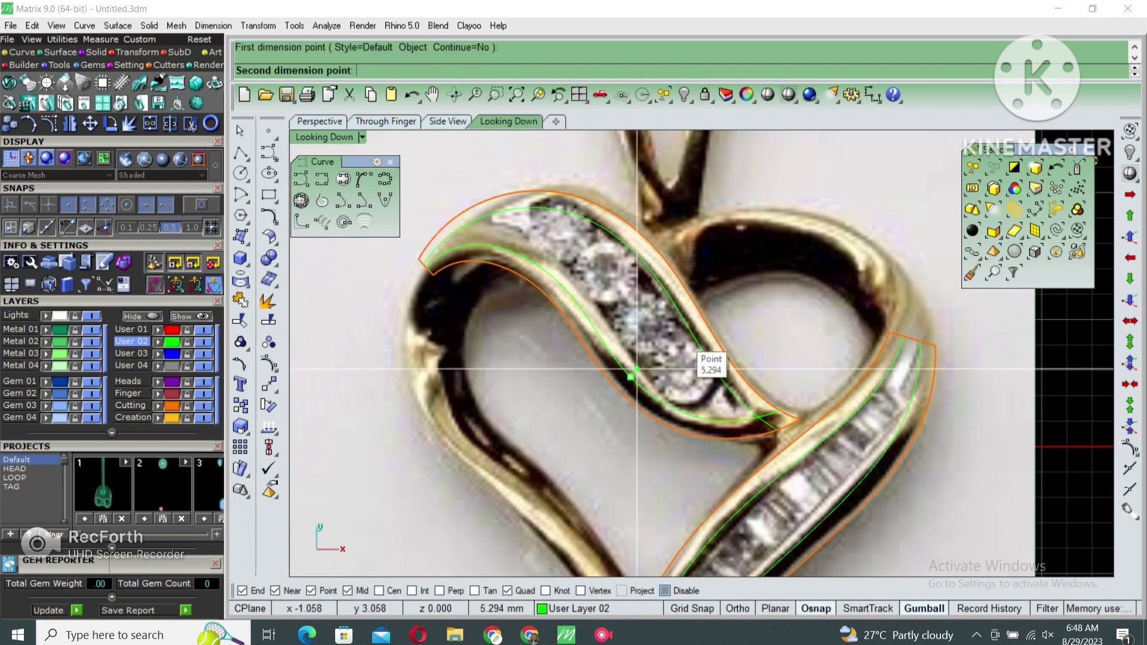
key("Escape")
key("Return")
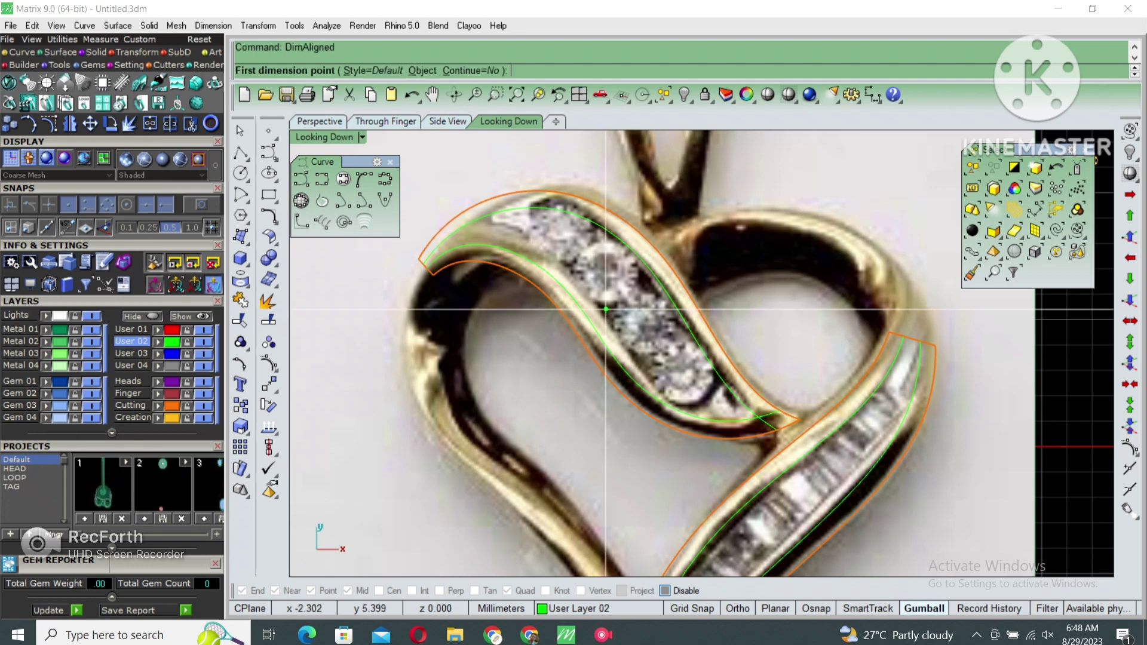
left_click(579, 306)
left_click(645, 263)
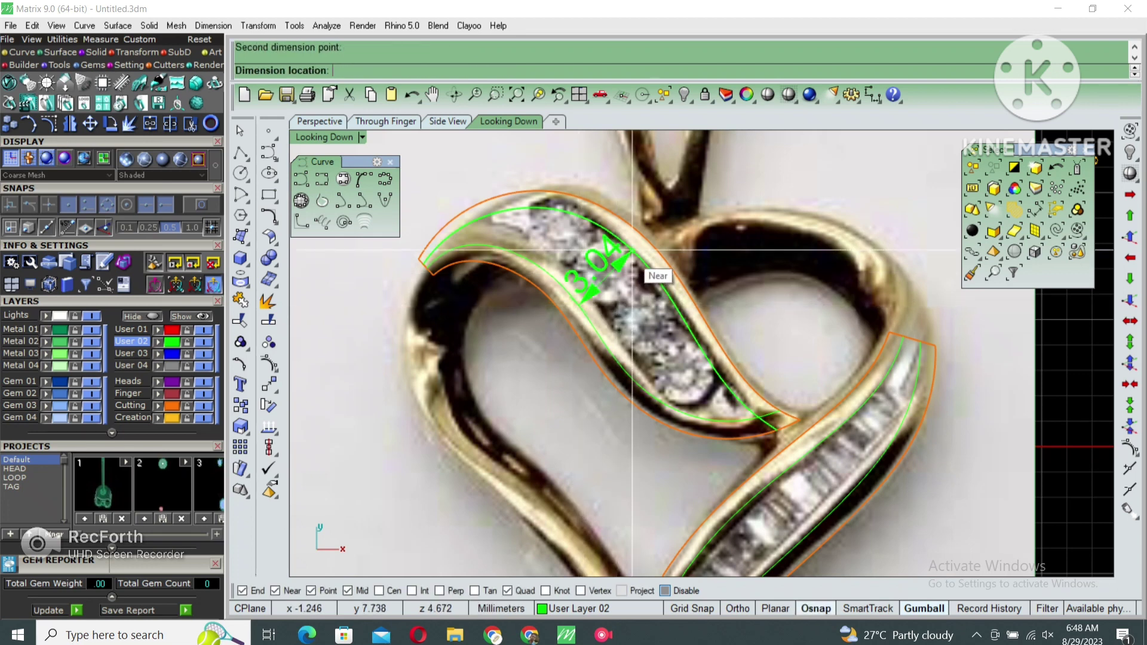
scroll(717, 340, "down", 1)
Take a second aligned measurement across the lower channel, then end the measuring command
key("Return")
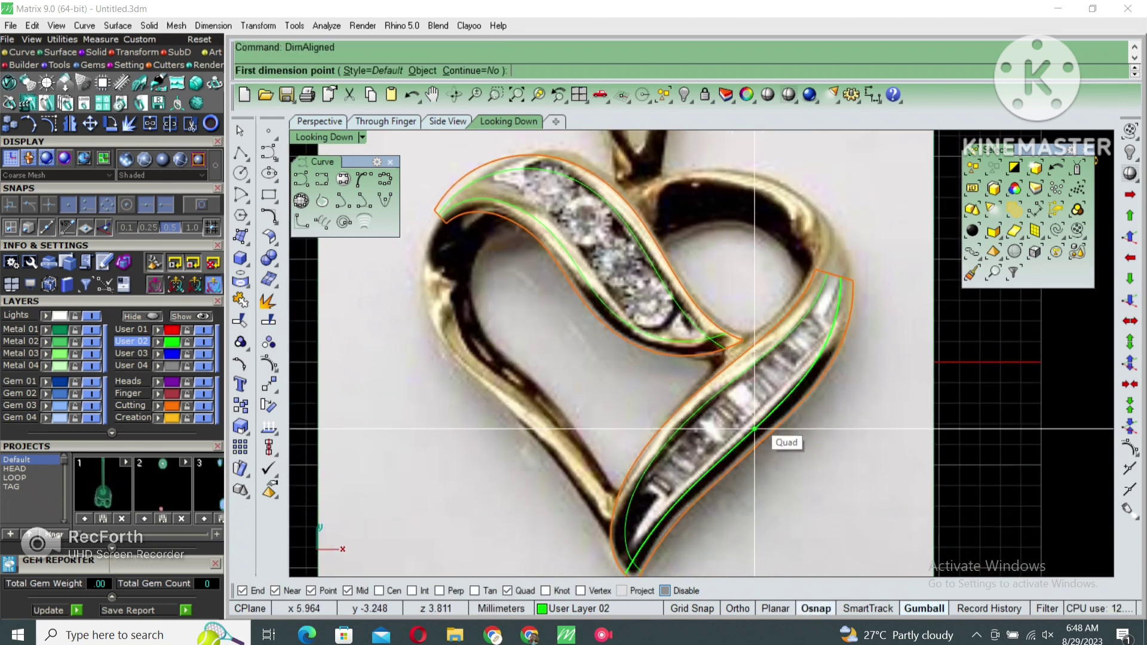
left_click(755, 429)
left_click(754, 428)
key("Escape")
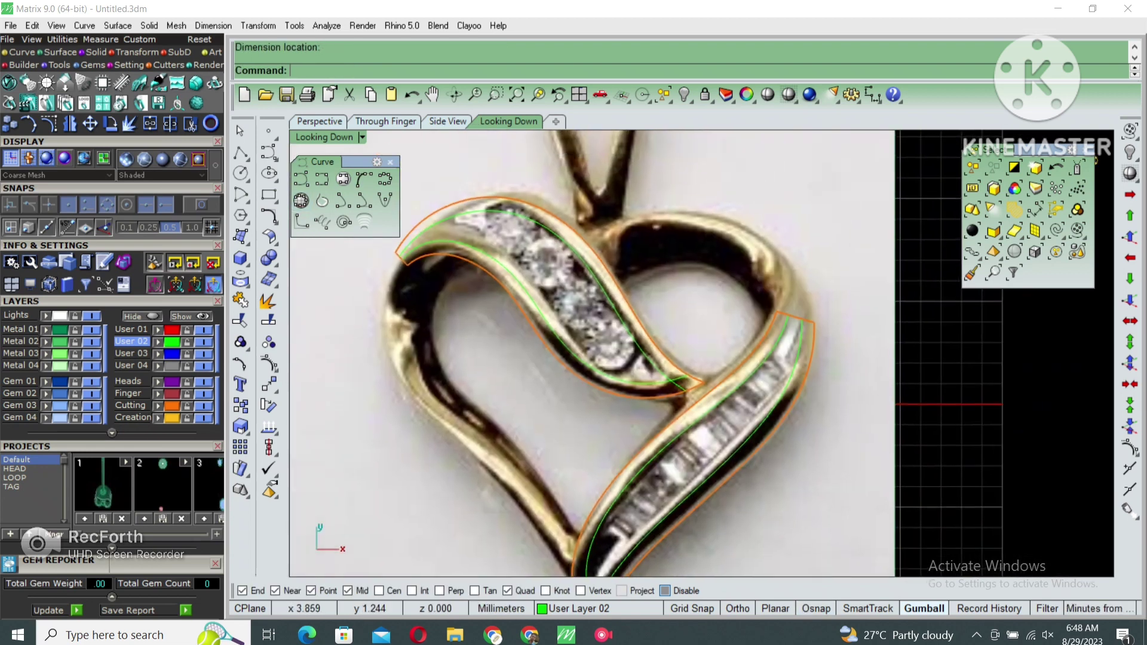
left_click(241, 153)
scroll(843, 362, "up", 3)
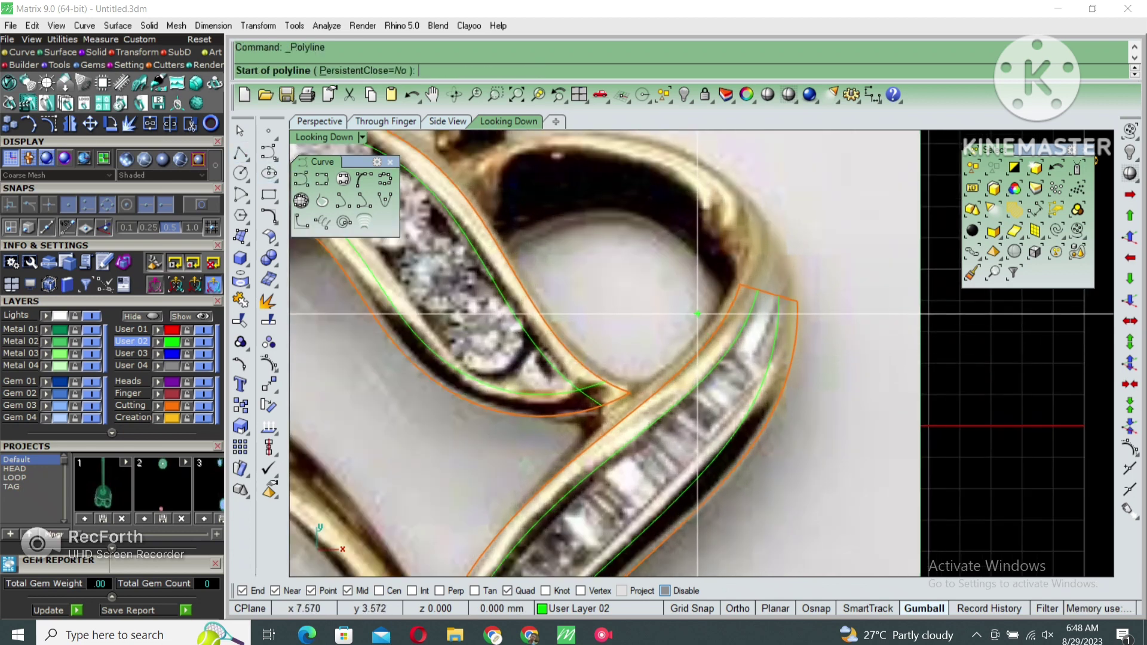
Draw two polyline cutting lines, one across each leaf surface's top end
left_click(695, 312)
left_click(815, 390)
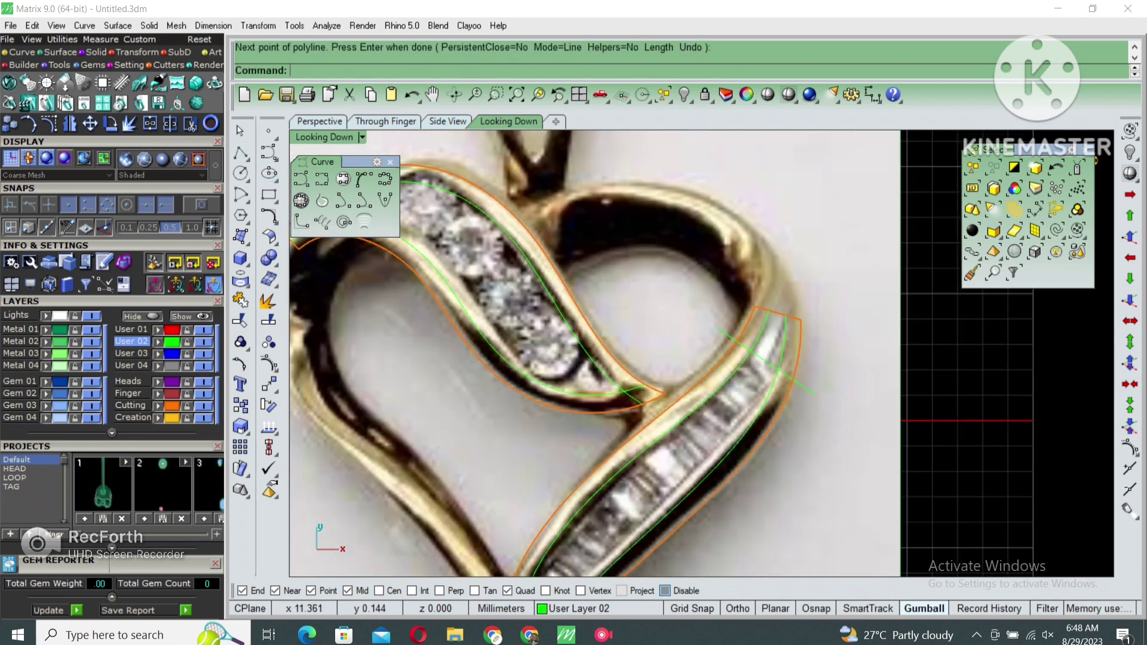
scroll(815, 389, "down", 5)
key("Return")
key("Return")
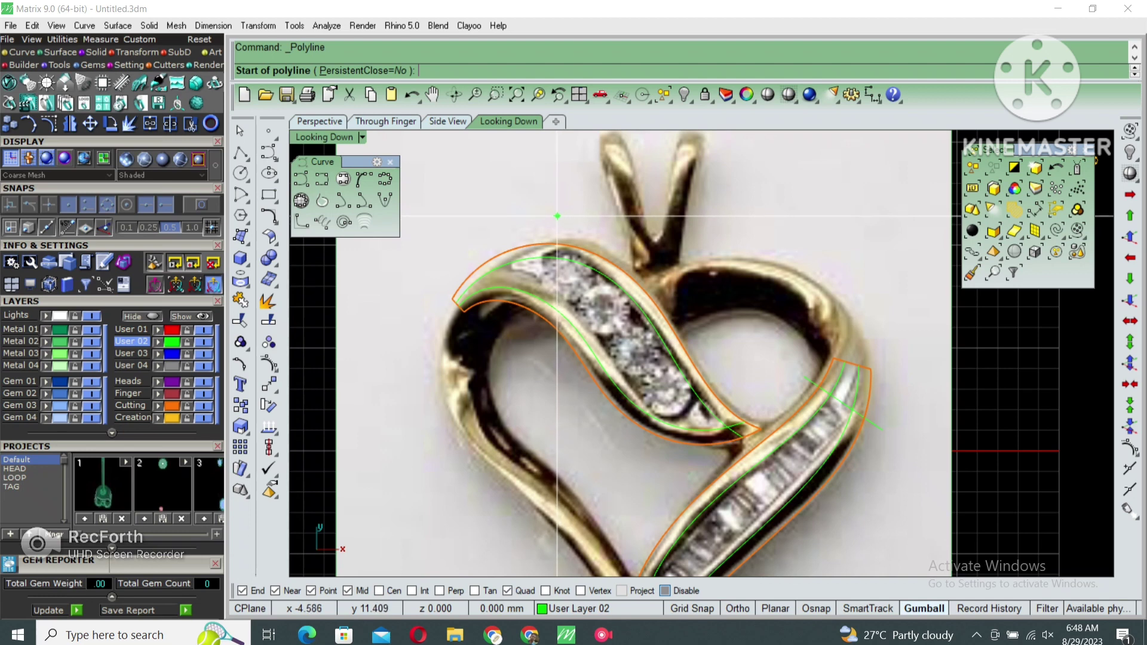
left_click(551, 213)
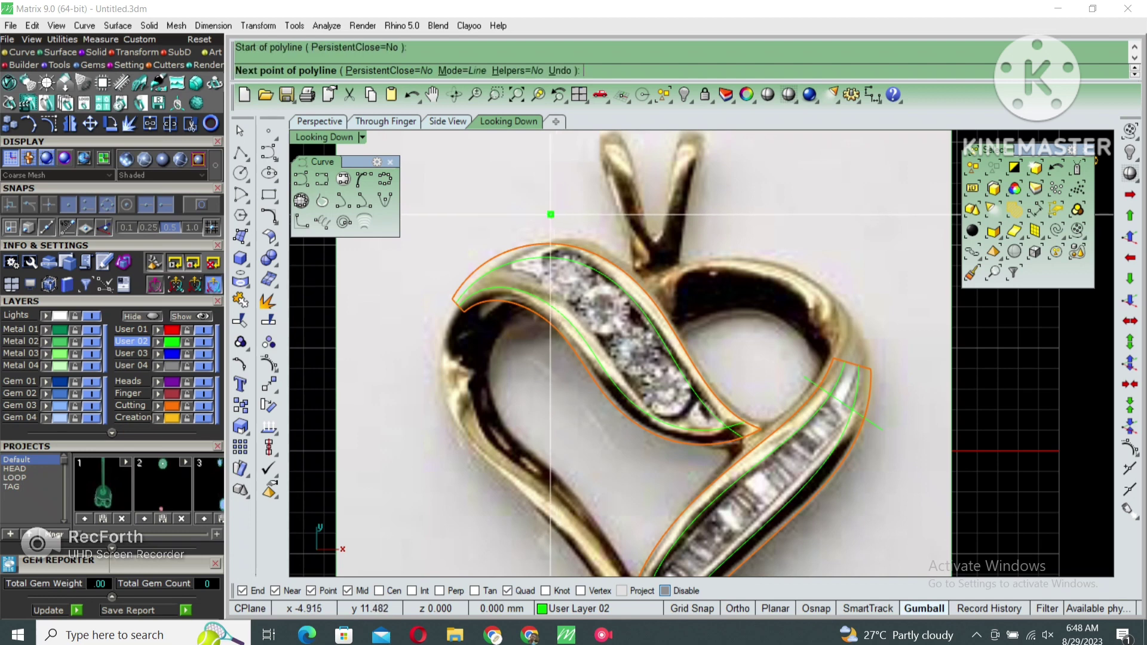
left_click(506, 344)
key("Return")
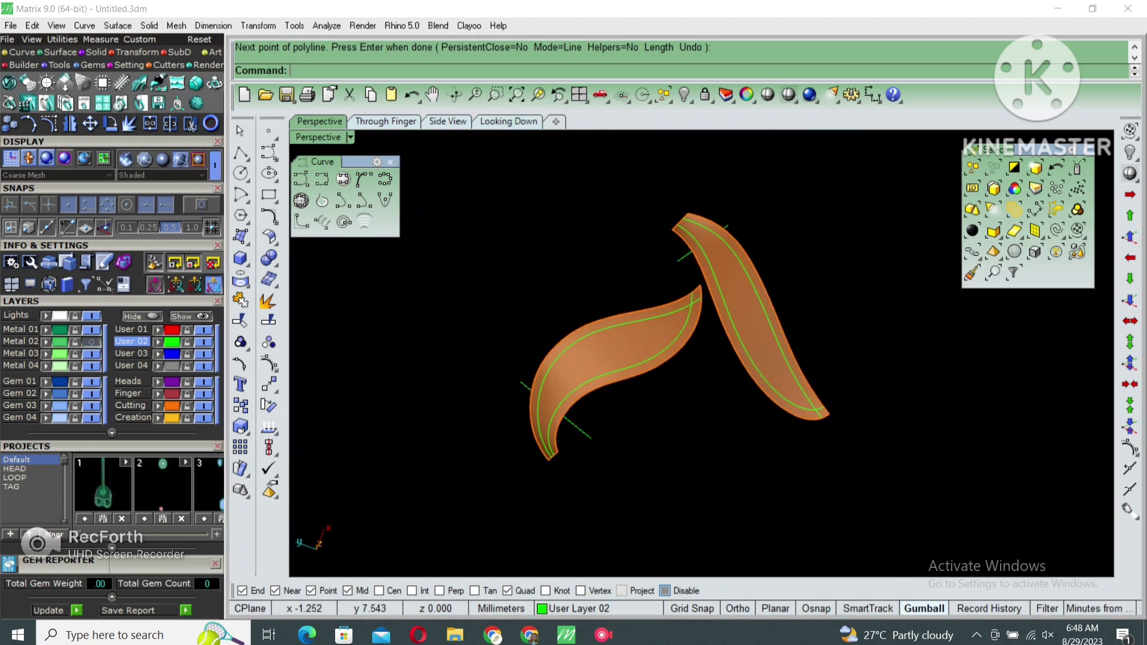
Split the left leaf at its cutting line and delete the unwanted piece
left_click(610, 358)
type("split")
key("Return")
key("Return")
scroll(672, 343, "up", 3)
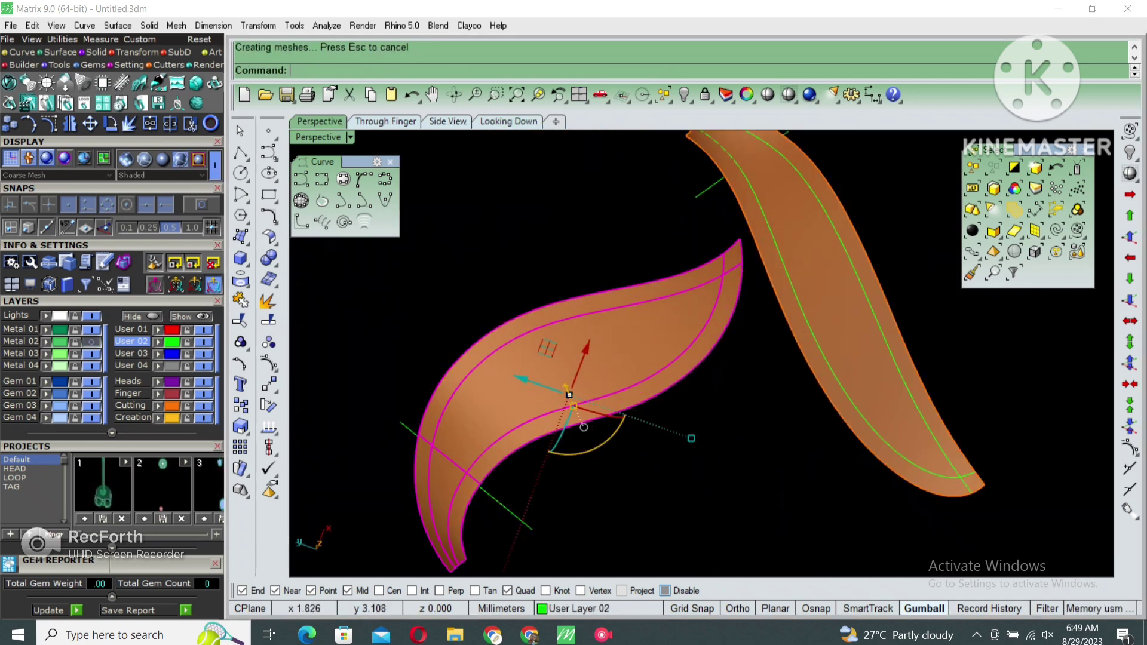
scroll(639, 337, "down", 2)
key("Delete")
Split the right leaf at its cutting line, deleting the excess piece and leftover cutting lines
left_click(734, 310)
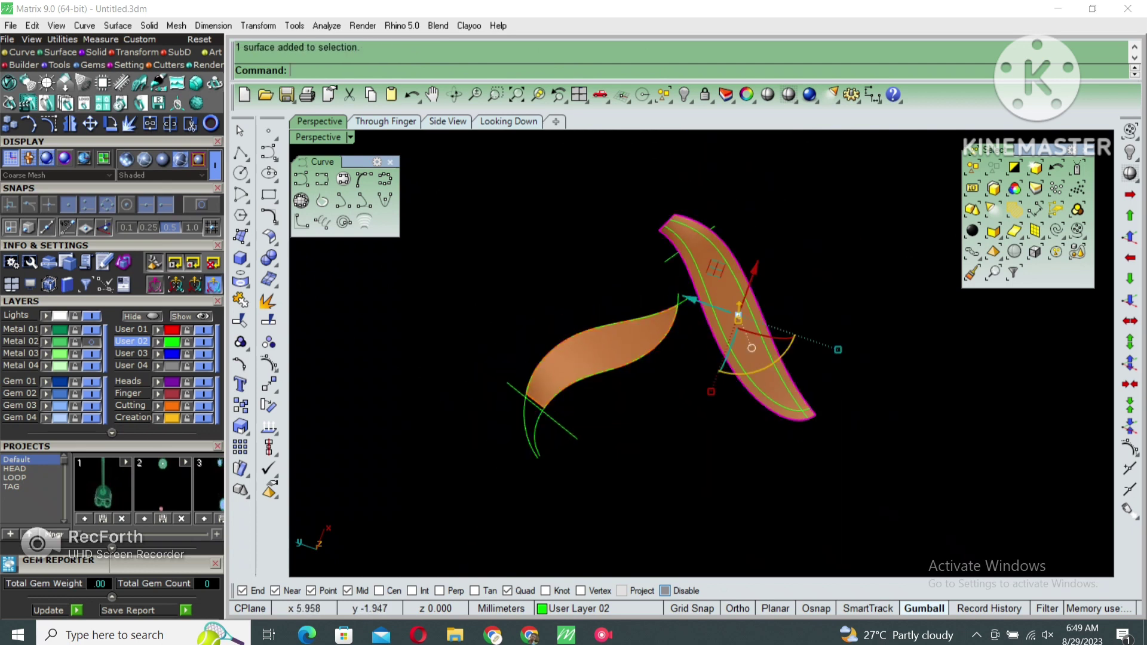
type("split")
key("Return")
left_click_drag(666, 205, 756, 256)
key("Return")
left_click(743, 327)
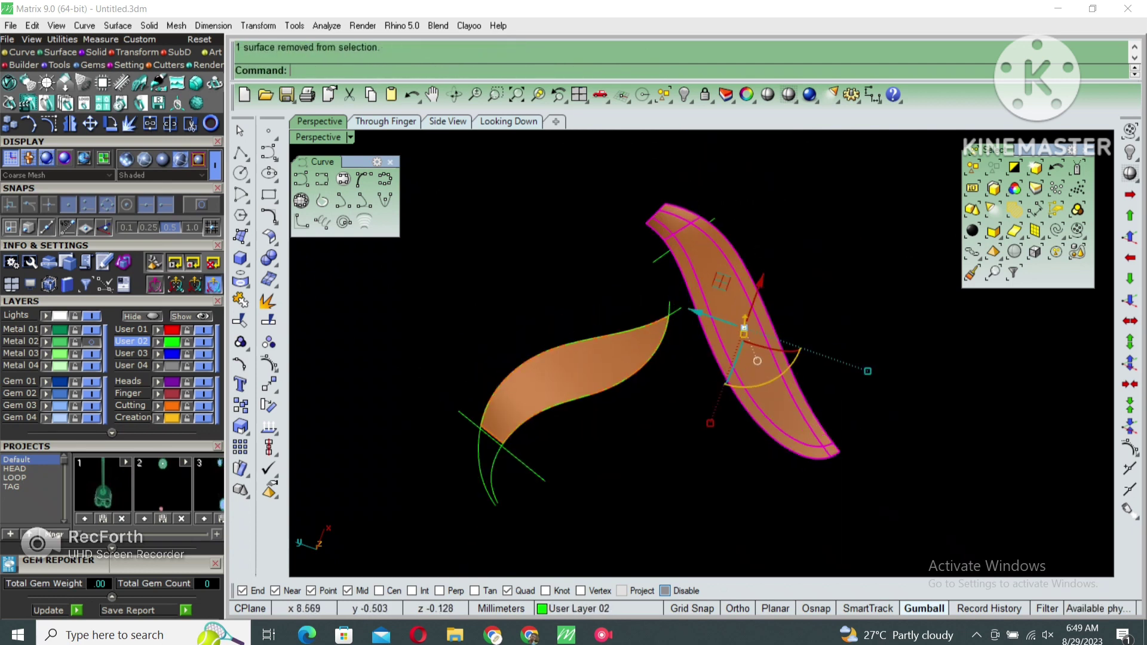
key("Delete")
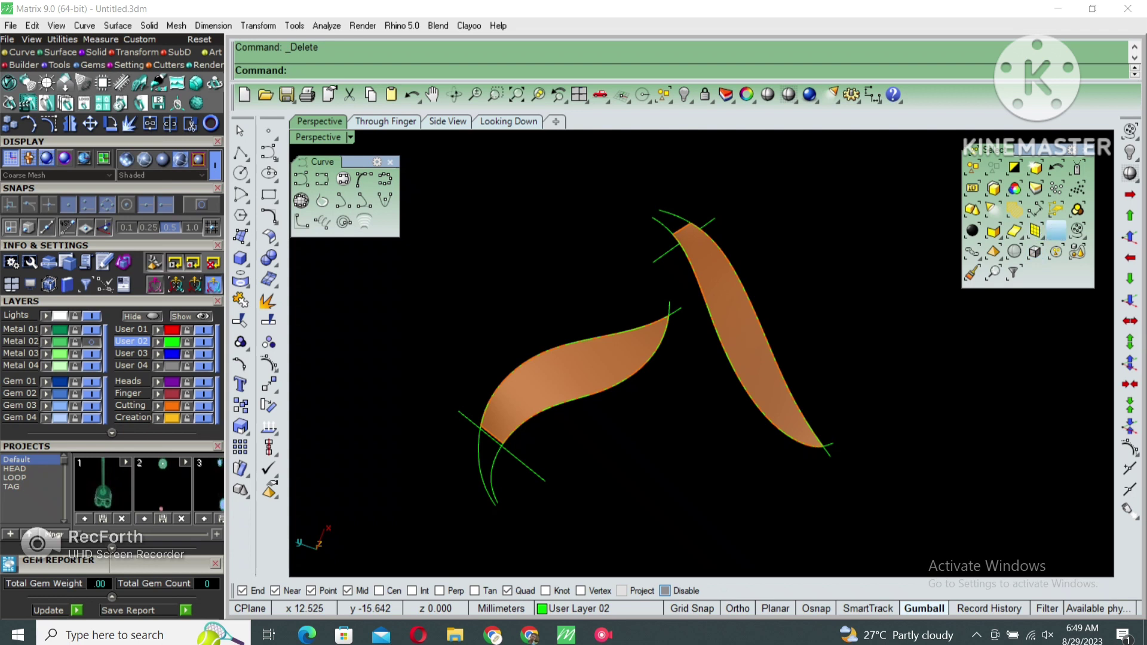
left_click(660, 371)
key("Delete")
Copy both trimmed leaf strips to the clipboard for later reuse
right_click_drag(716, 359, 776, 334)
left_click(746, 310)
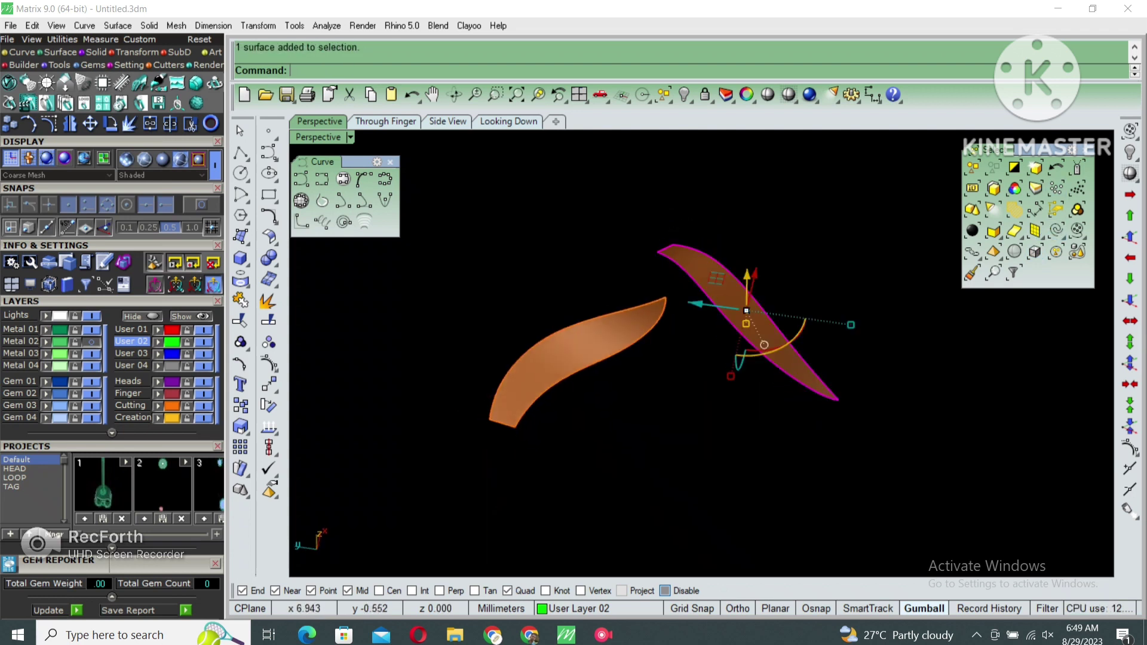
right_click_drag(687, 359, 765, 338)
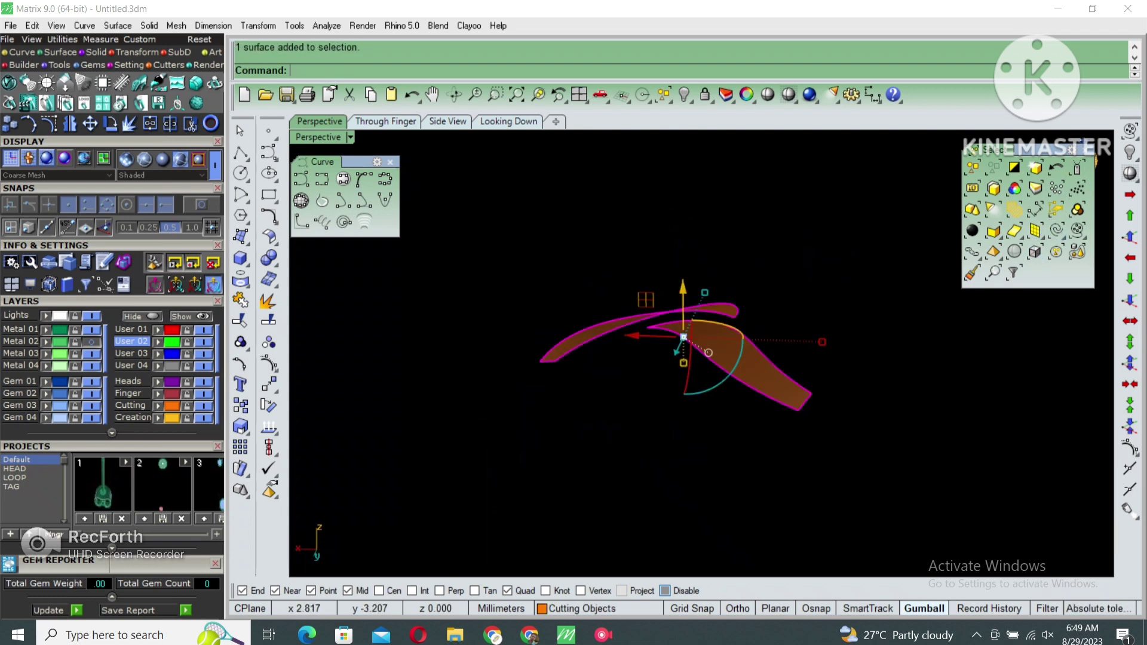
key("ctrl+c")
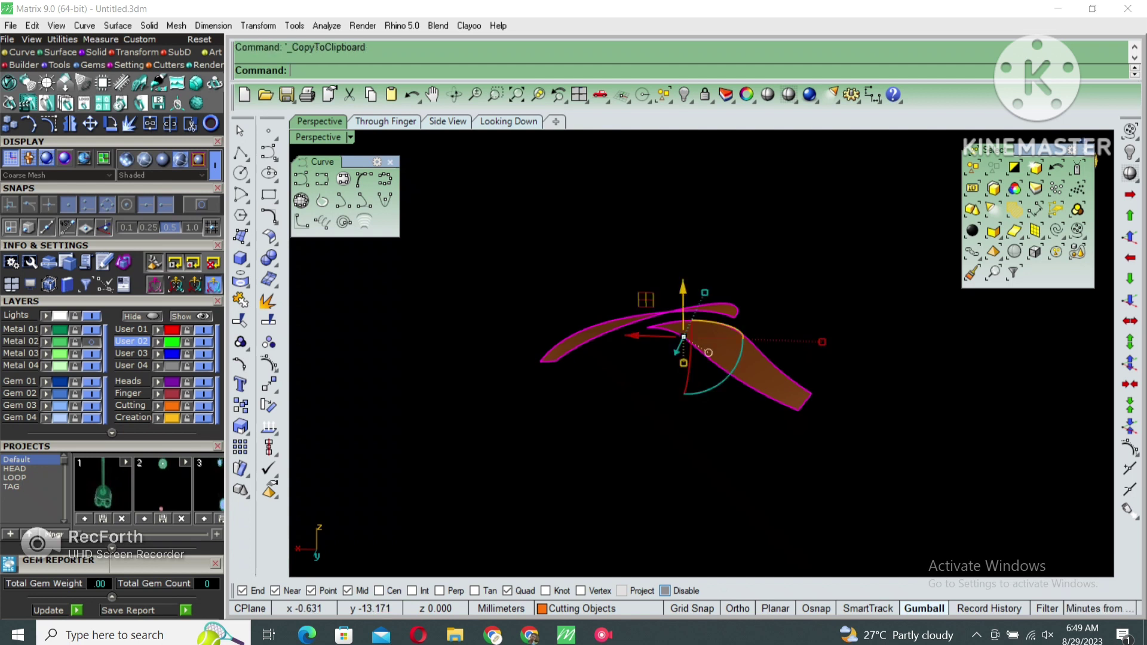
right_click_drag(705, 359, 717, 353)
Offset the leaf strips into solids to both sides at distance 2, then show hidden objects
key("Return")
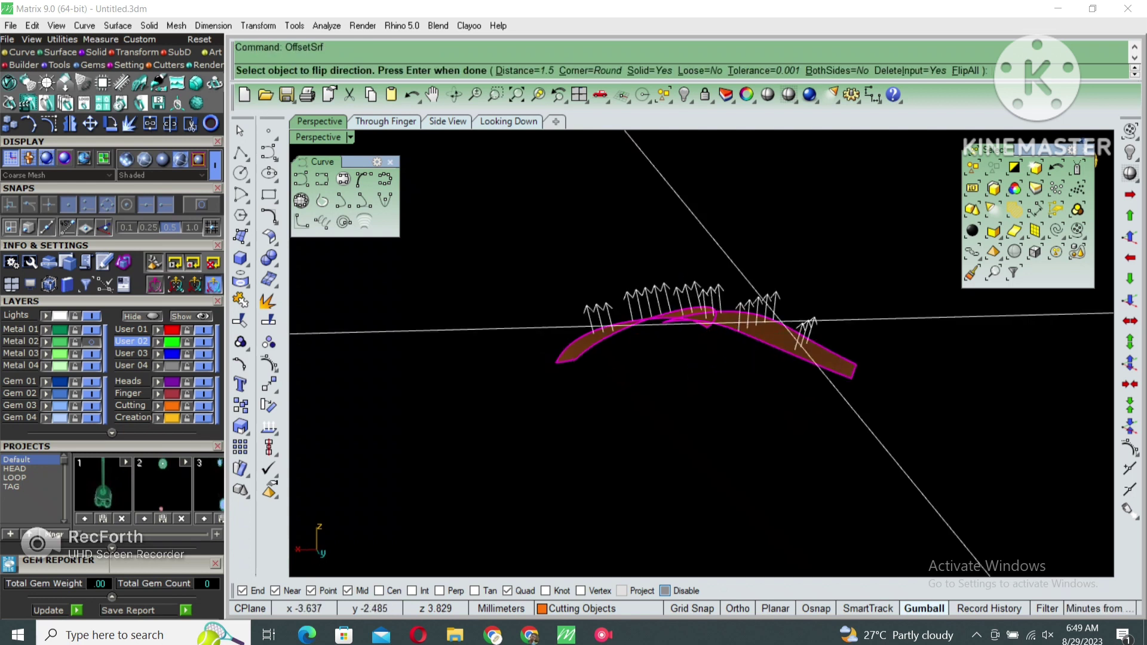
type("B")
key("Return")
type("2")
key("Return")
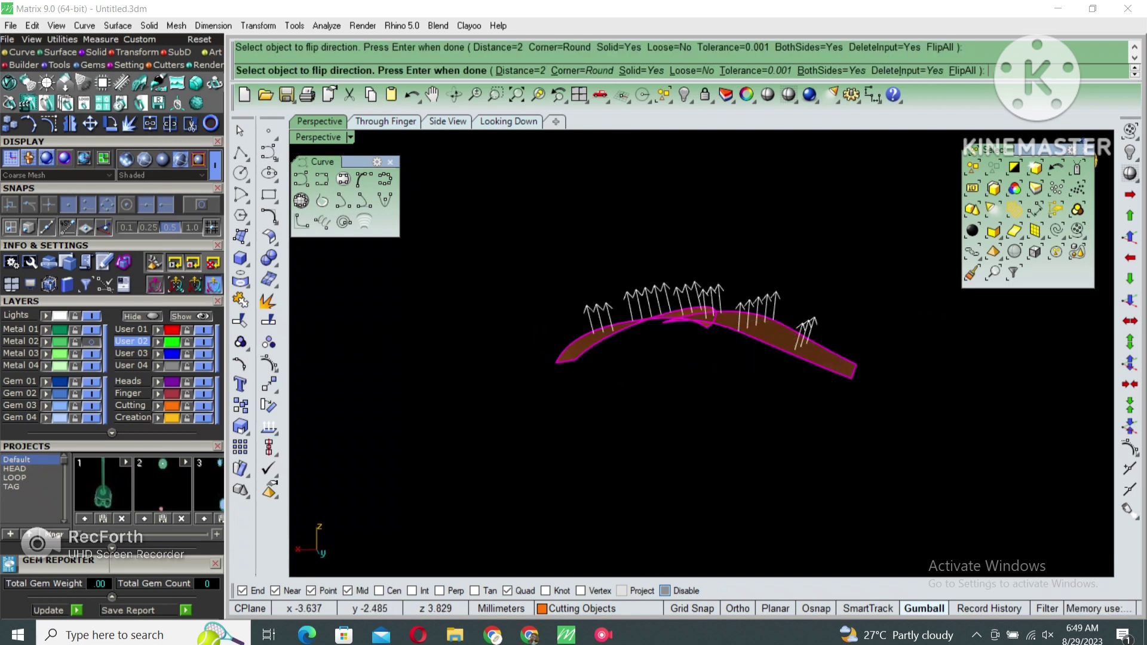
key("Return")
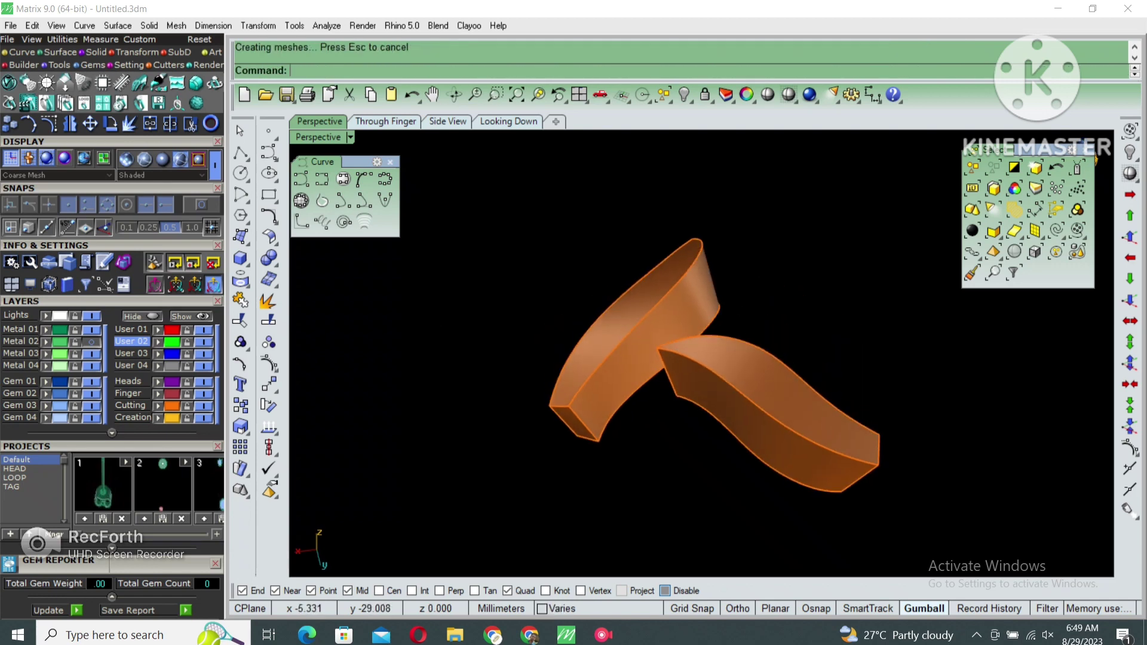
key("ctrl+shift+h")
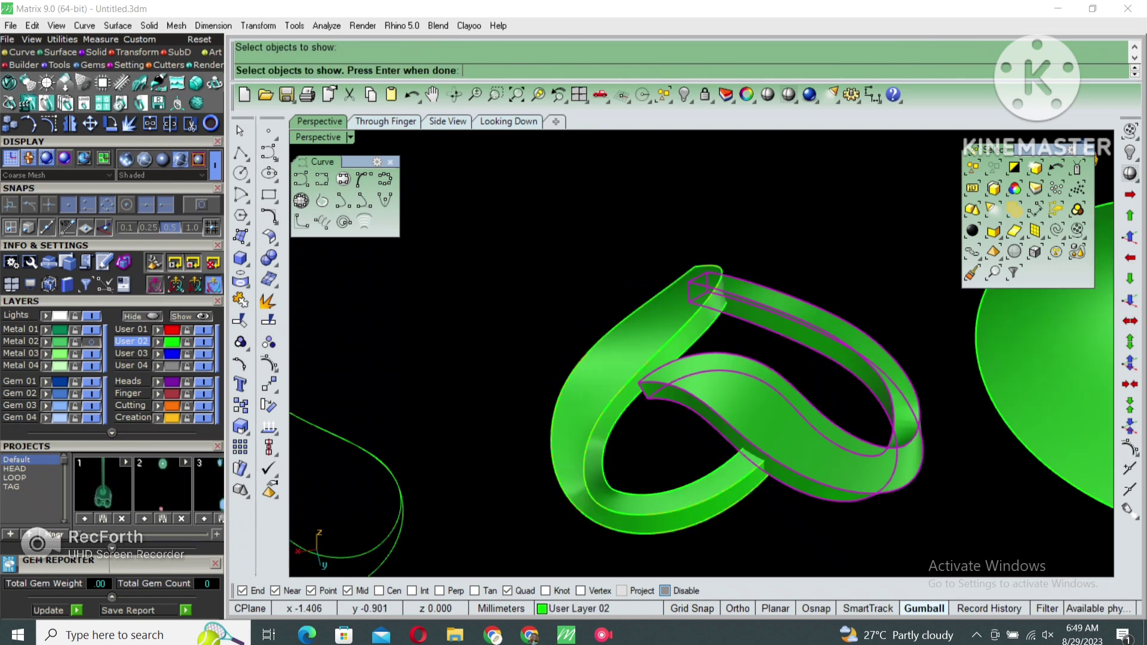
Boolean-subtract both leaf solids from the green heart ribbon to cut channels along the leaves
key("Return")
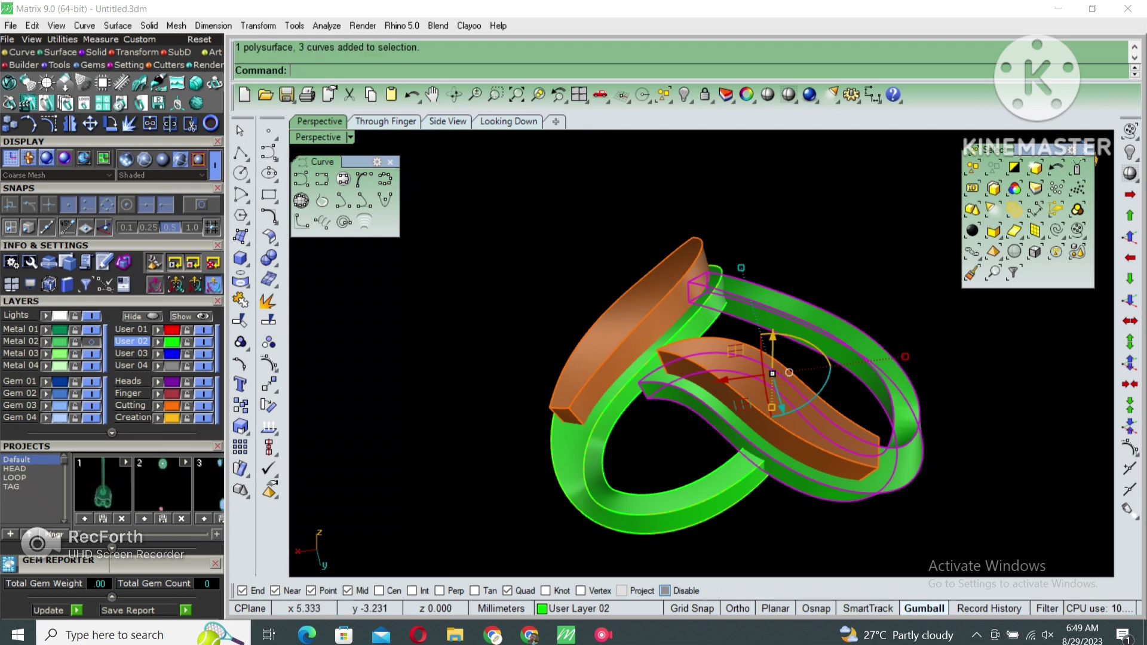
type("b")
left_click(268, 341)
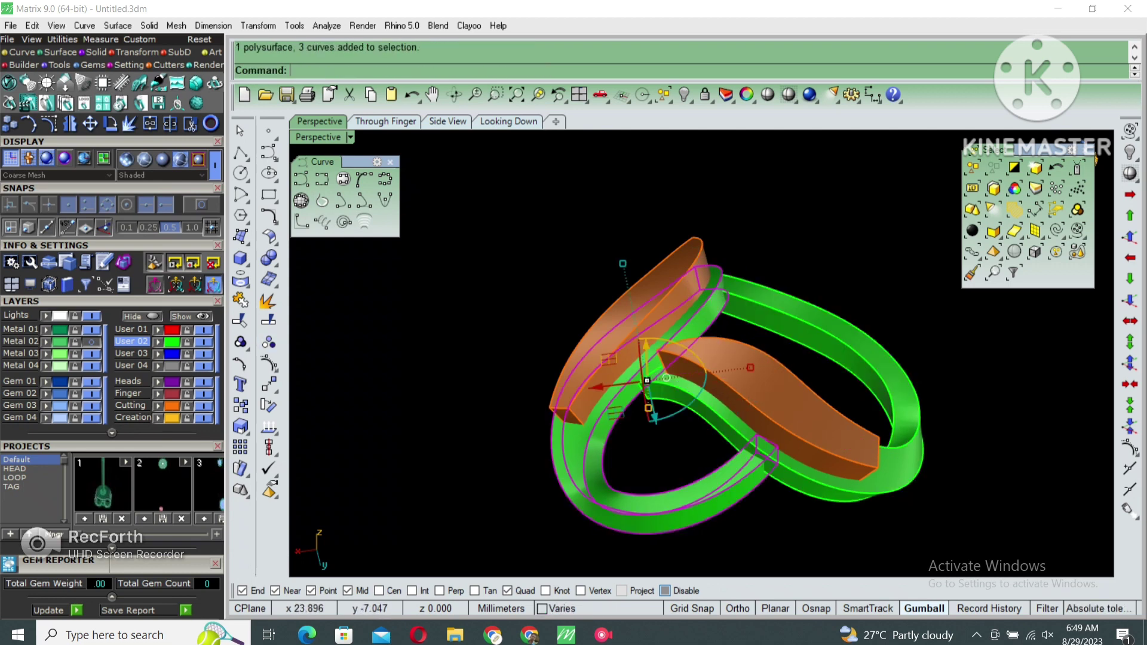
left_click(273, 263)
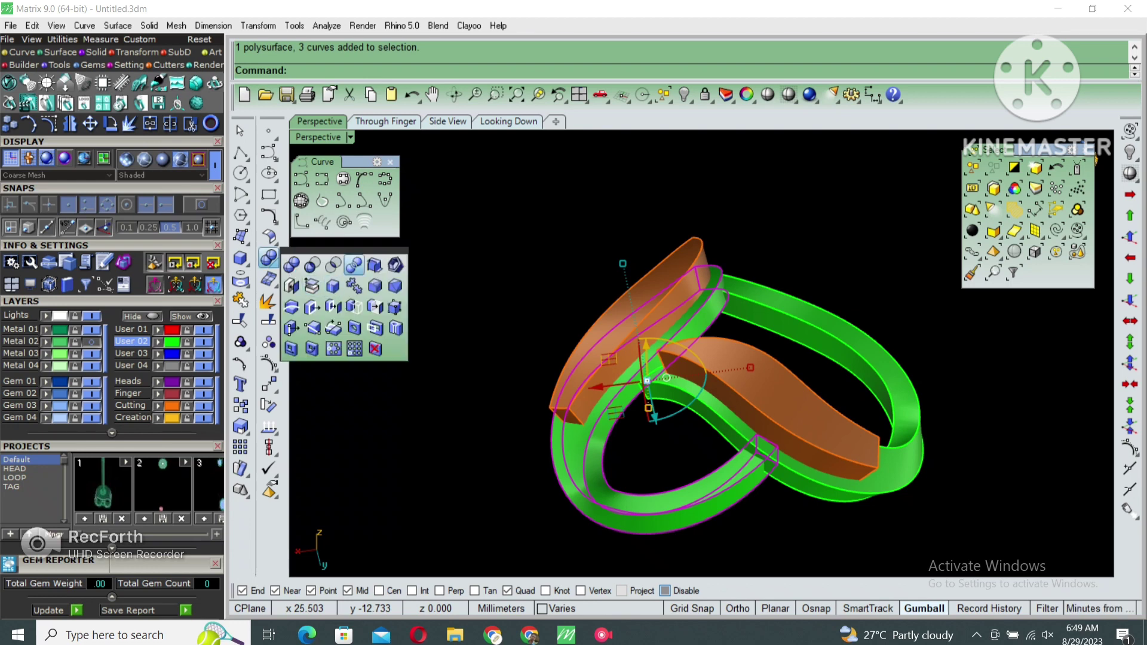
left_click(312, 264)
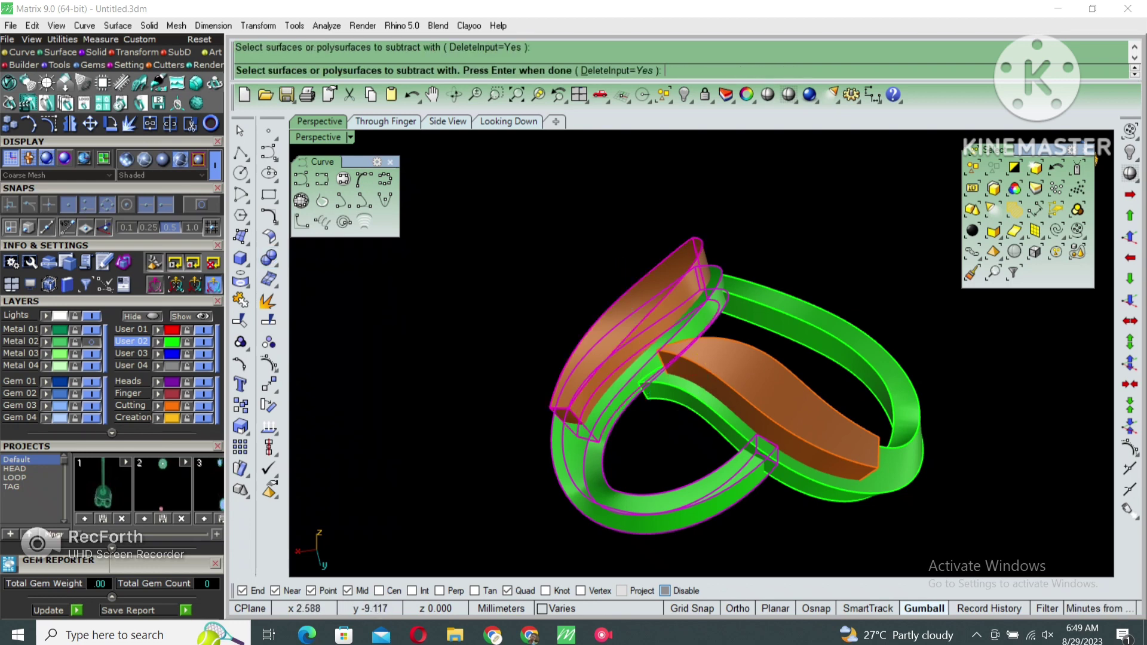
key("Return")
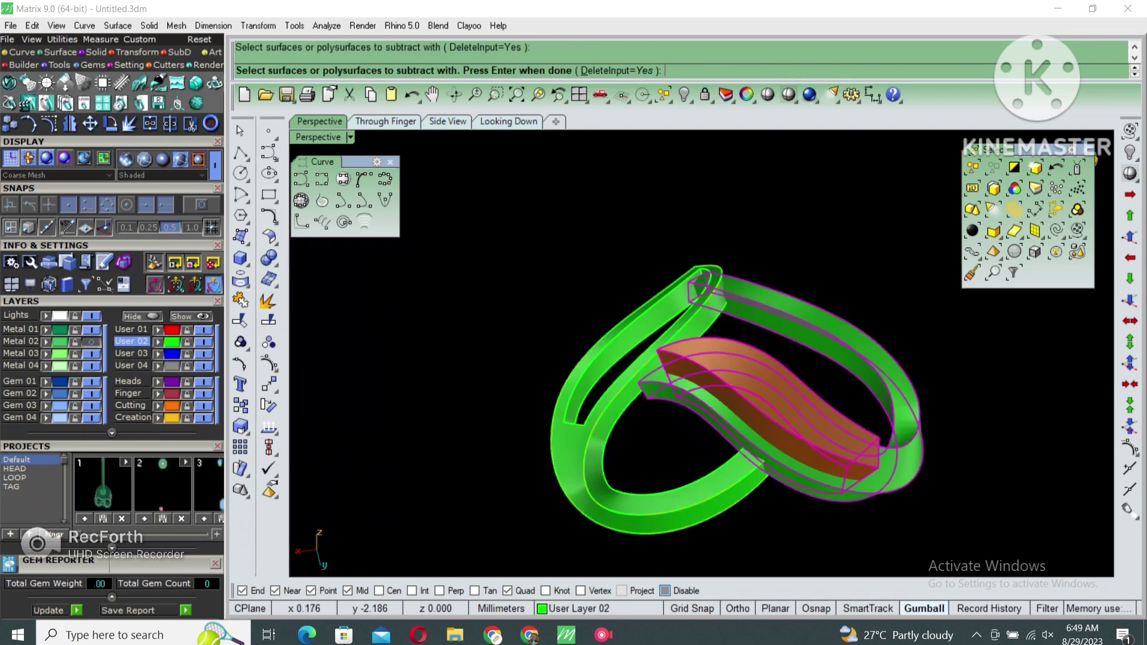
key("Return")
right_click_drag(717, 383, 657, 353)
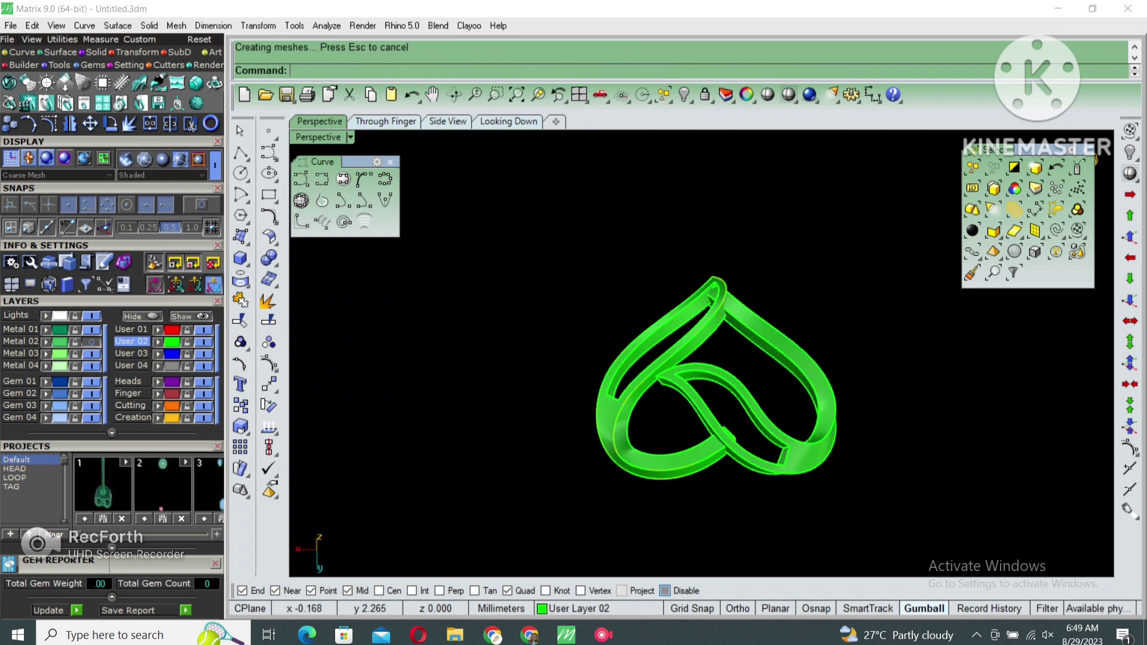
key("ctrl+a")
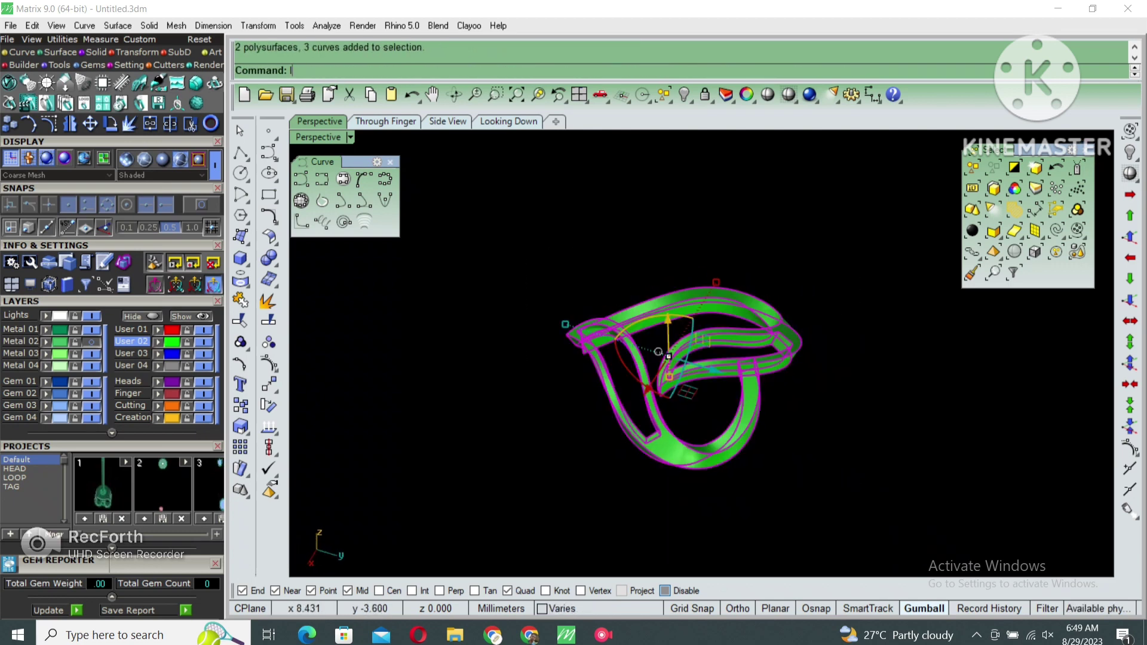
Lock the finished heart ribbon and curves
type("lock")
key("Return")
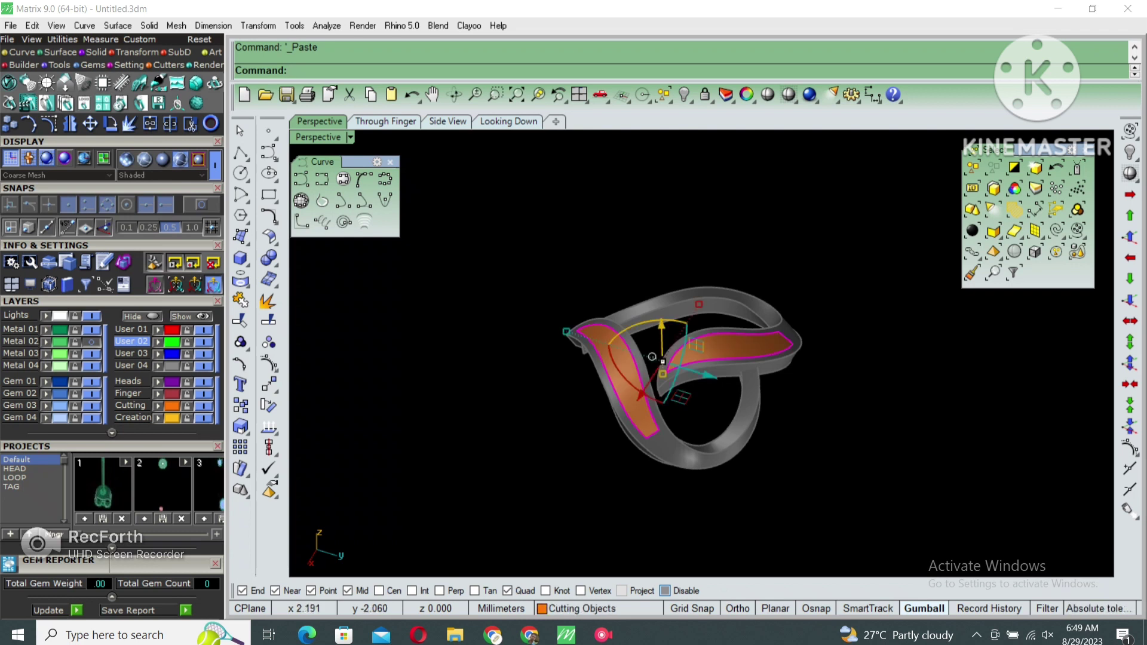
right_click_drag(651, 356, 717, 338)
Offset the pasted leaf strips as surfaces, flipped downward, and delete the original strips
type("offsetsrf")
key("Return")
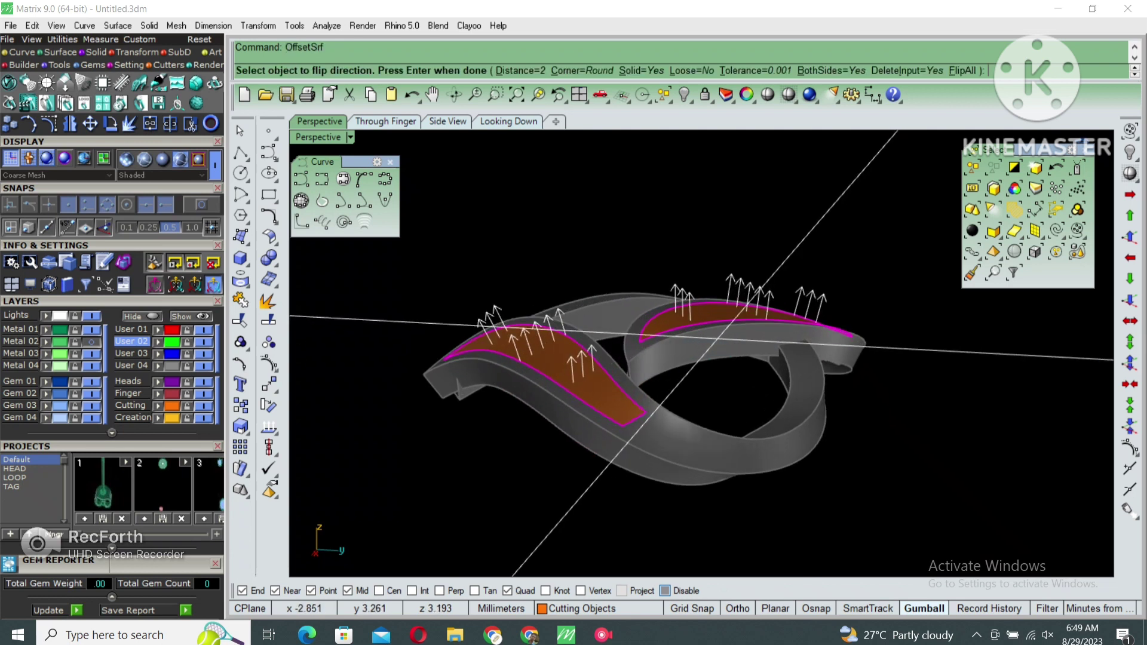
type("s")
key("Return")
type("f")
key("Return")
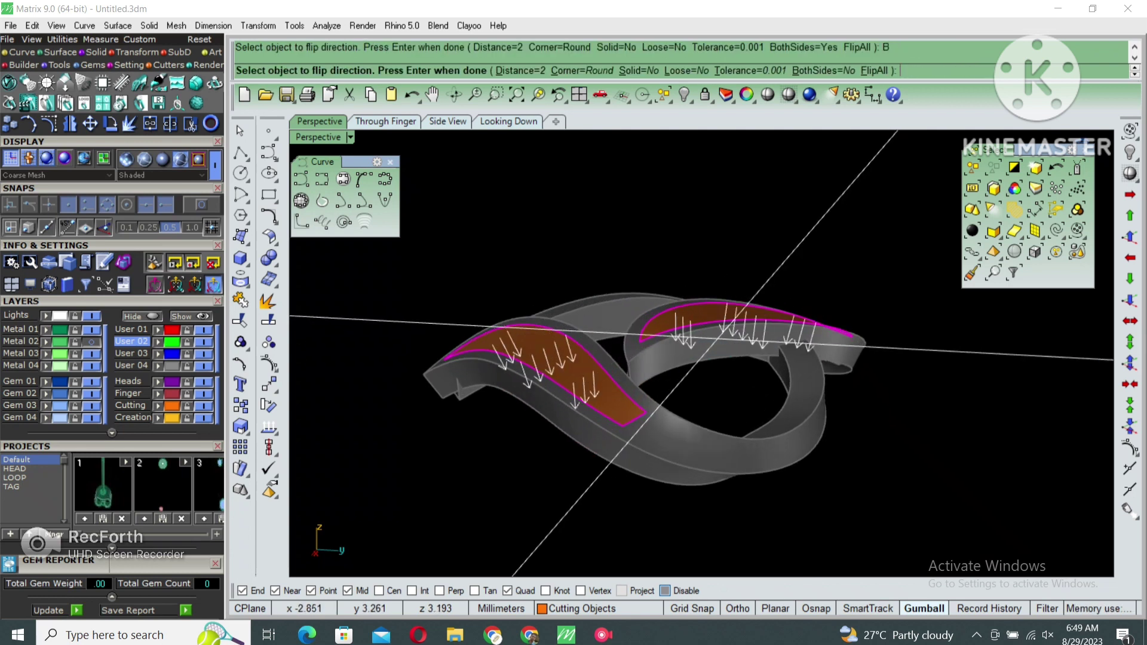
key("Return")
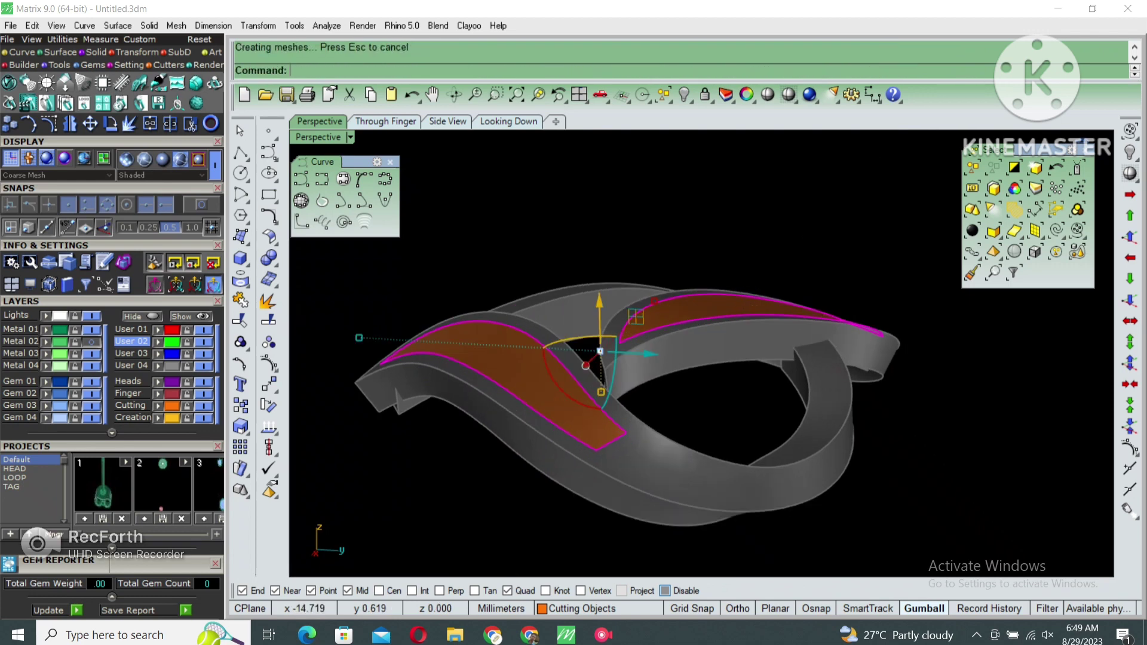
key("Delete")
Show the pendant in the top view with shaded surfaces
mouse_move(657, 418)
right_mouse_down()
mouse_move(599, 359)
mouse_move(566, 500)
right_mouse_up()
left_click(622, 382)
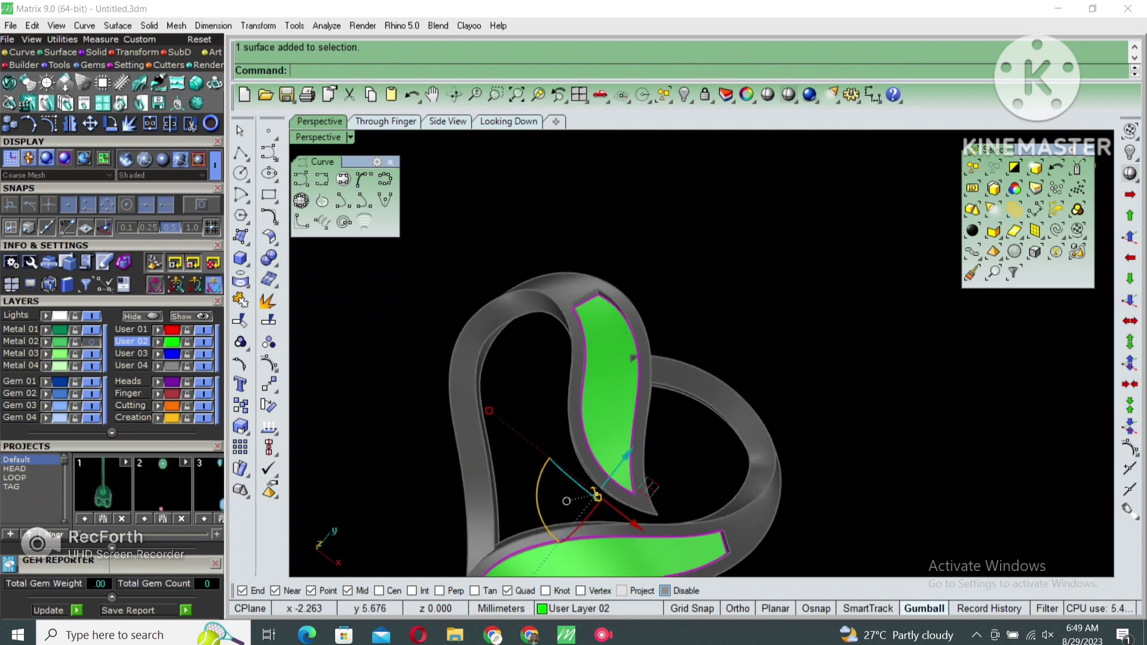
left_click(508, 122)
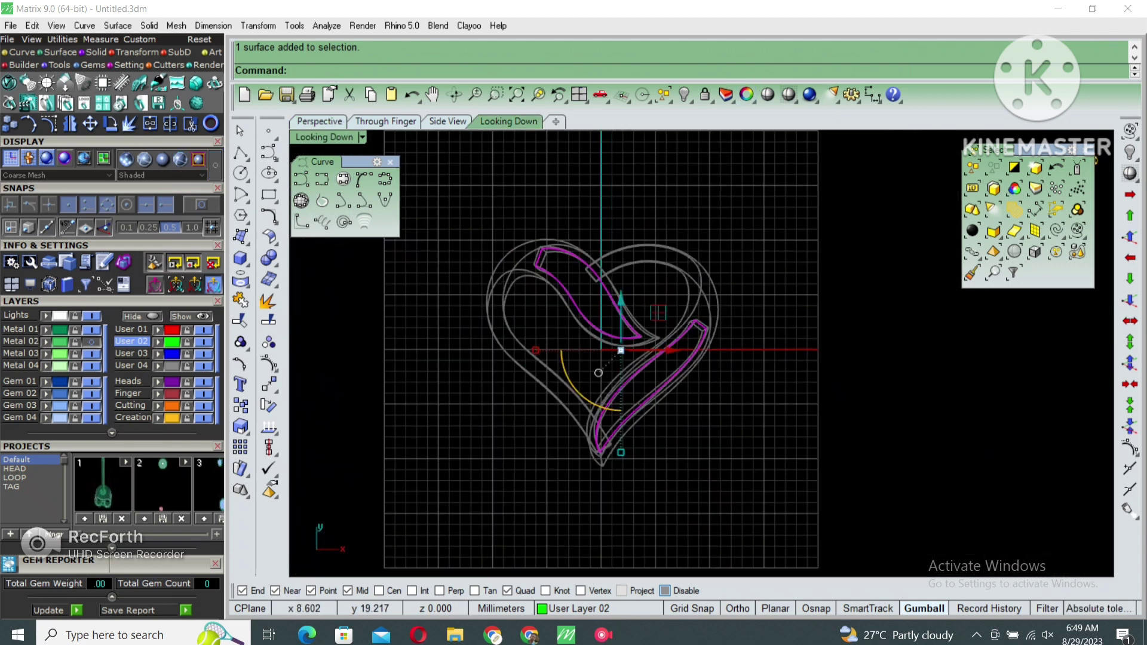
left_click(789, 95)
key("Escape")
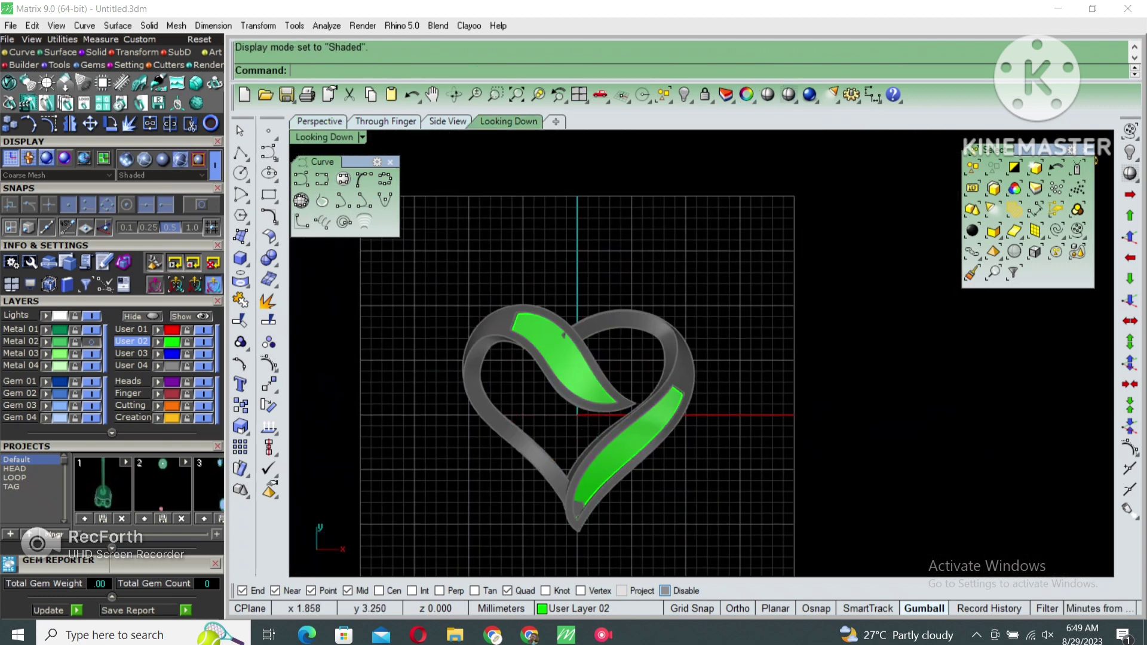
Lock every object and zoom in to compare the heart against the reference photo
key("ctrl+a")
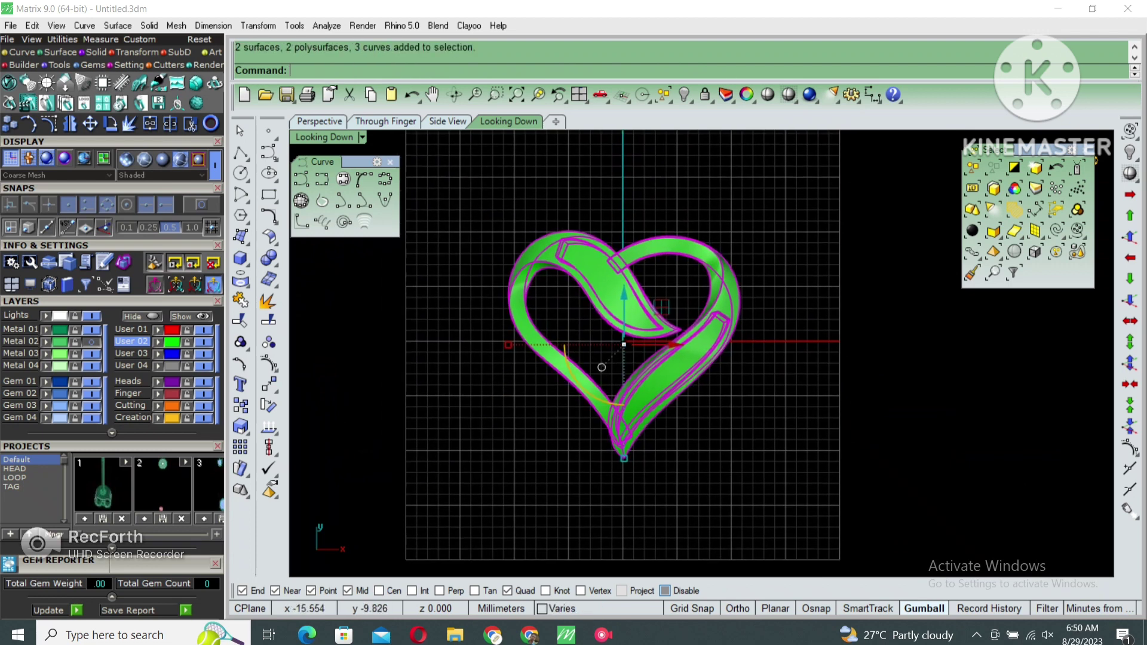
type("lock")
key("Return")
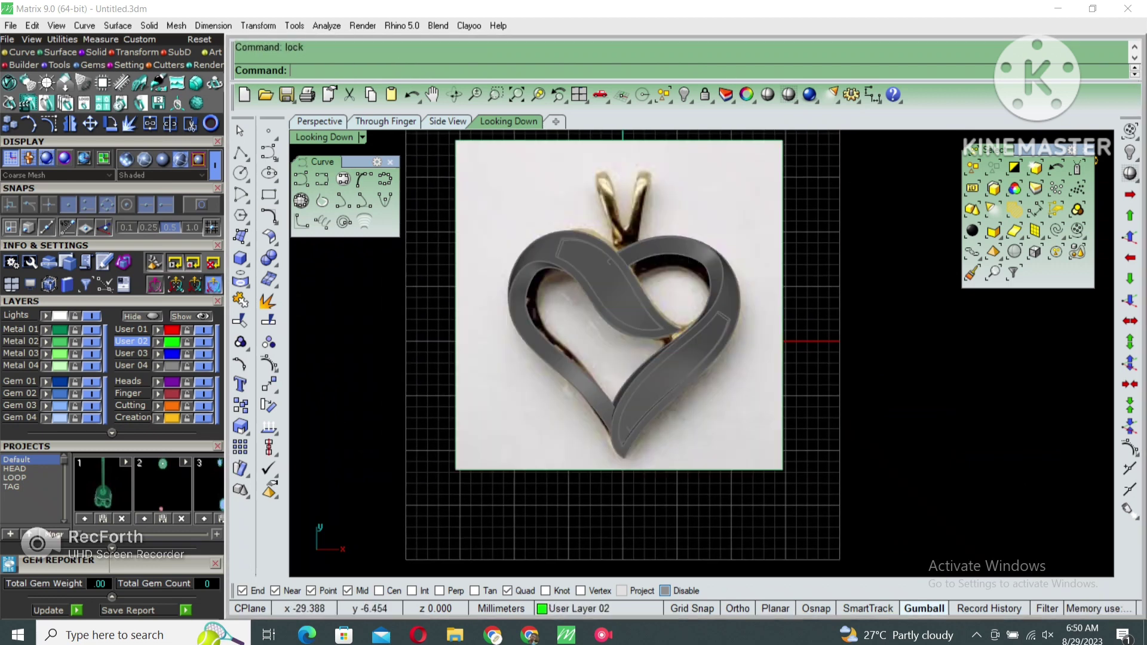
scroll(596, 255, "up", 3)
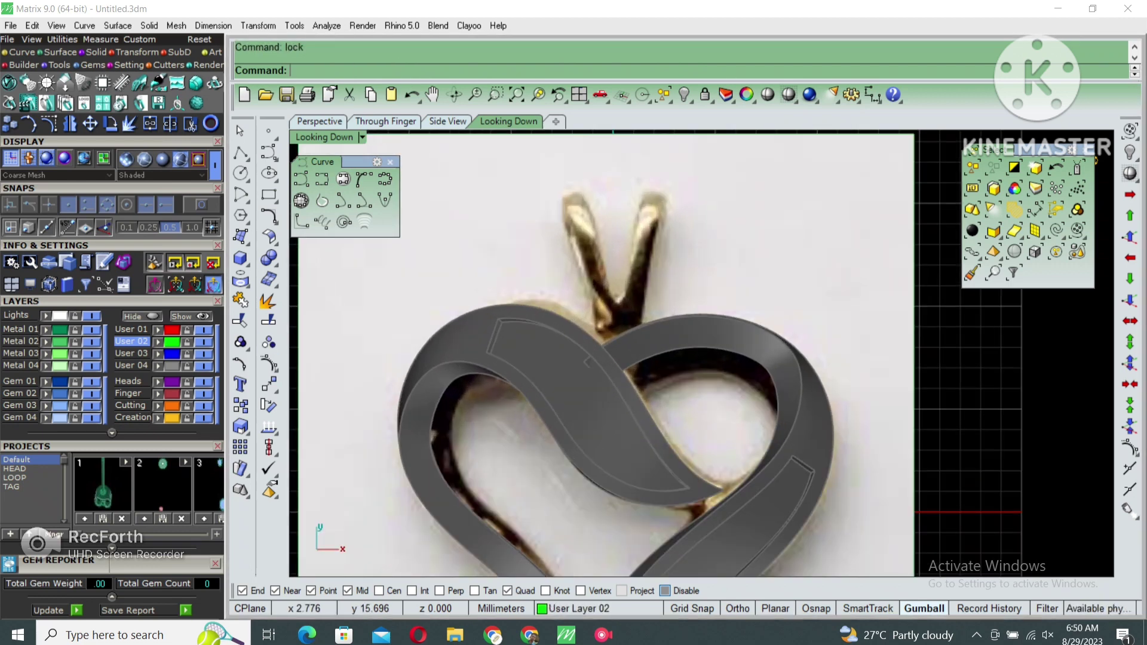
Restore four viewports, maximize the Side view, then unlock and hide the whole heart
key("ctrl+m")
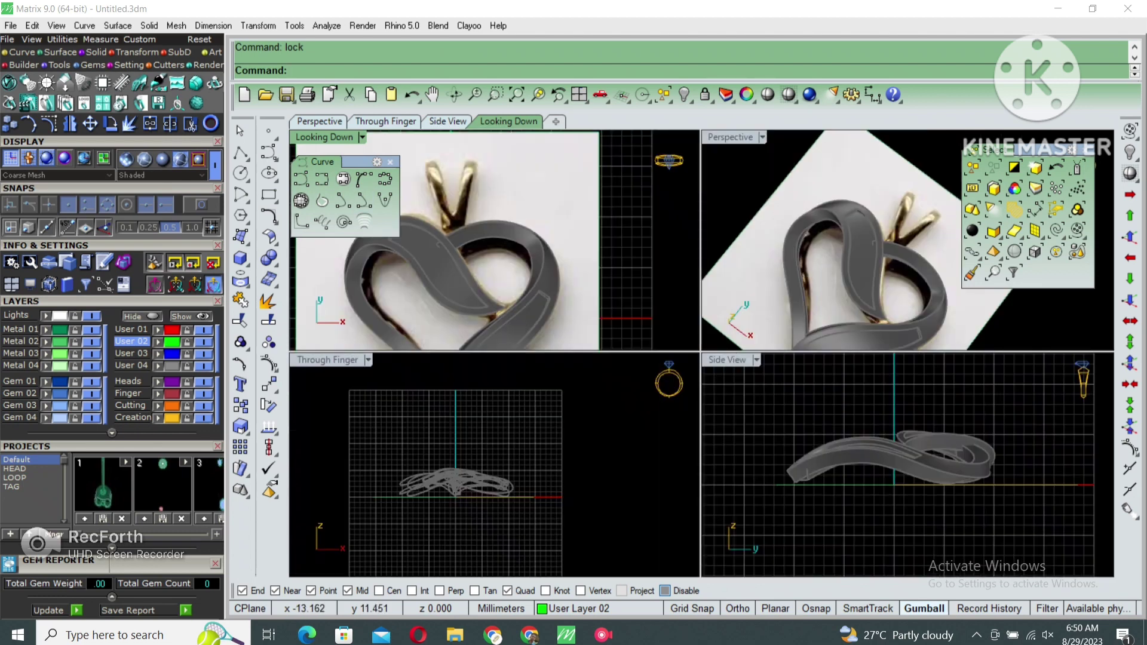
left_click(448, 122)
key("ctrl+alt+l")
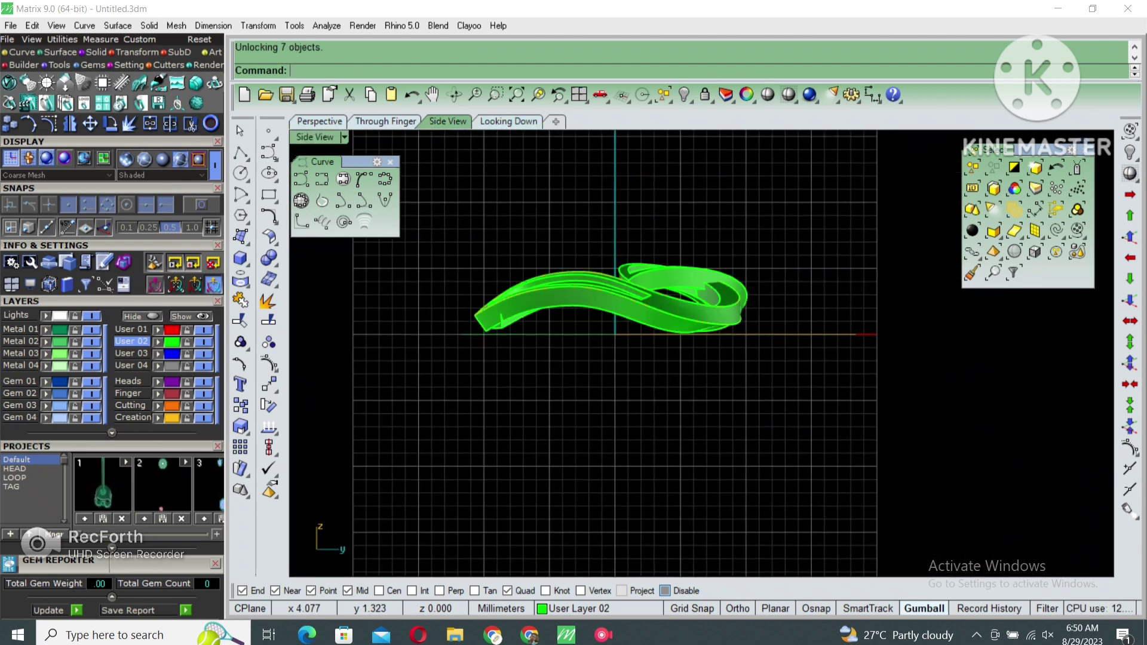
key("ctrl+a")
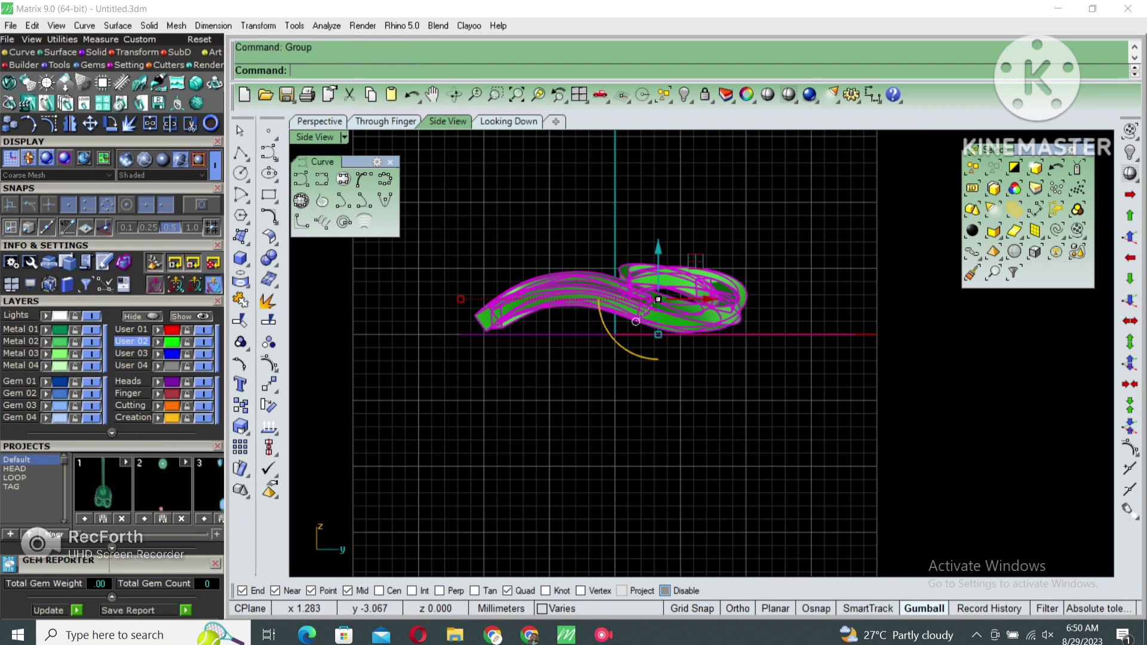
key("ctrl+h")
Draw two concentric circles of sizes 3 and 4 at the origin in the side view
left_click(241, 174)
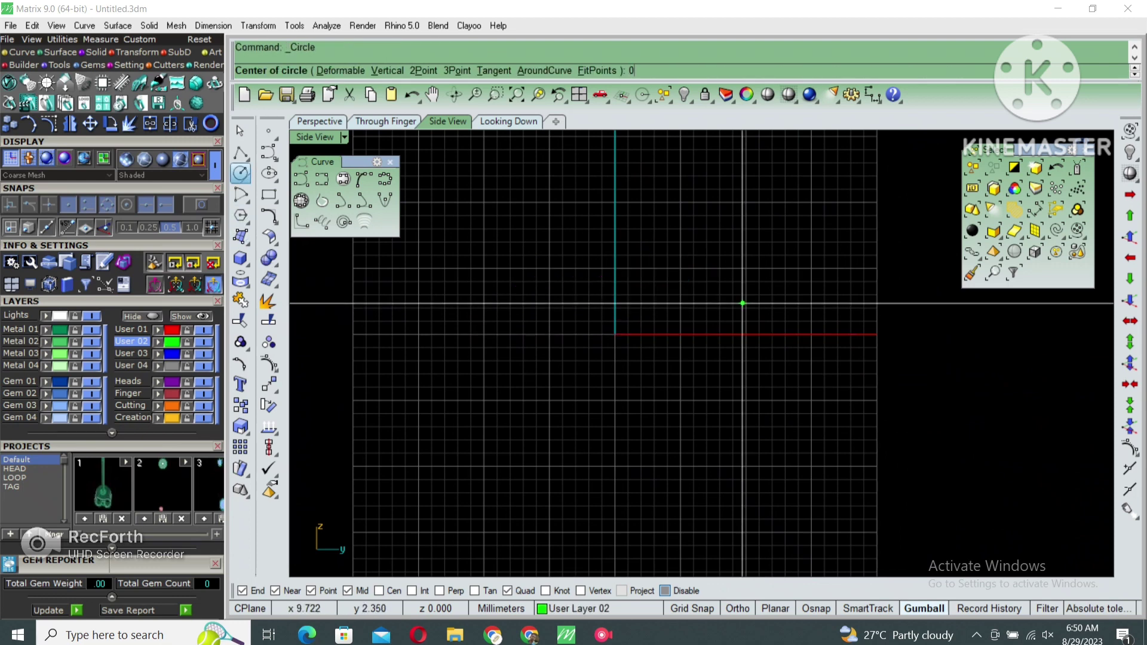
left_click(615, 334)
type("3")
key("Return")
key("Return")
key("Return")
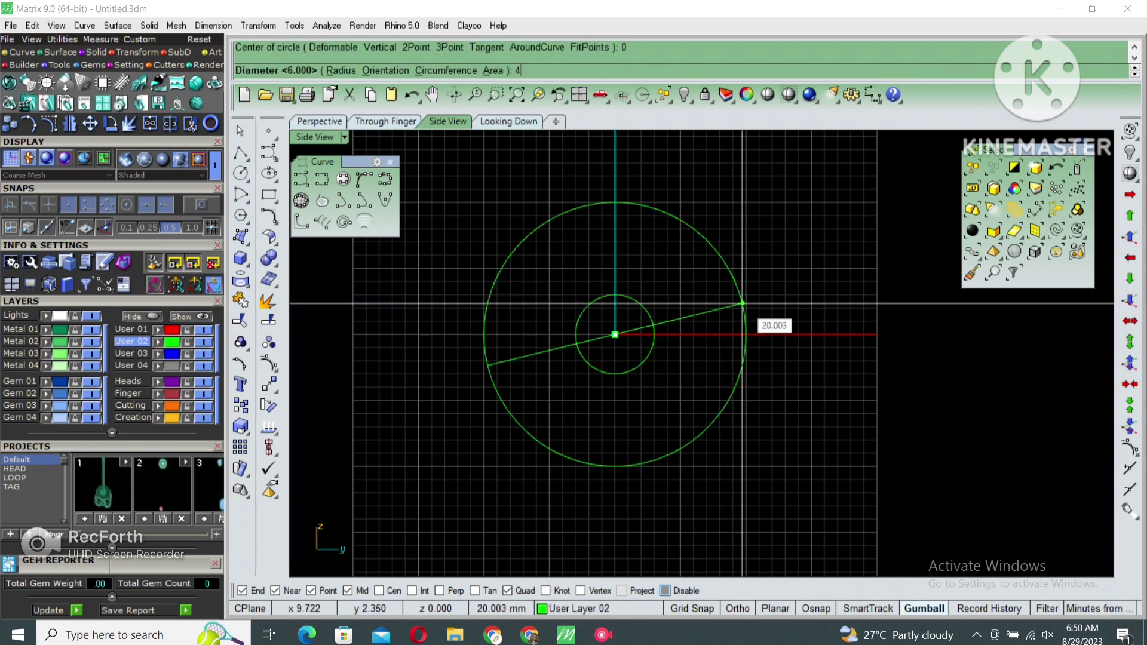
type("4")
key("Return")
scroll(621, 398, "up", 2)
Move the inner circle so it touches the outer circle's right side
left_click(658, 280)
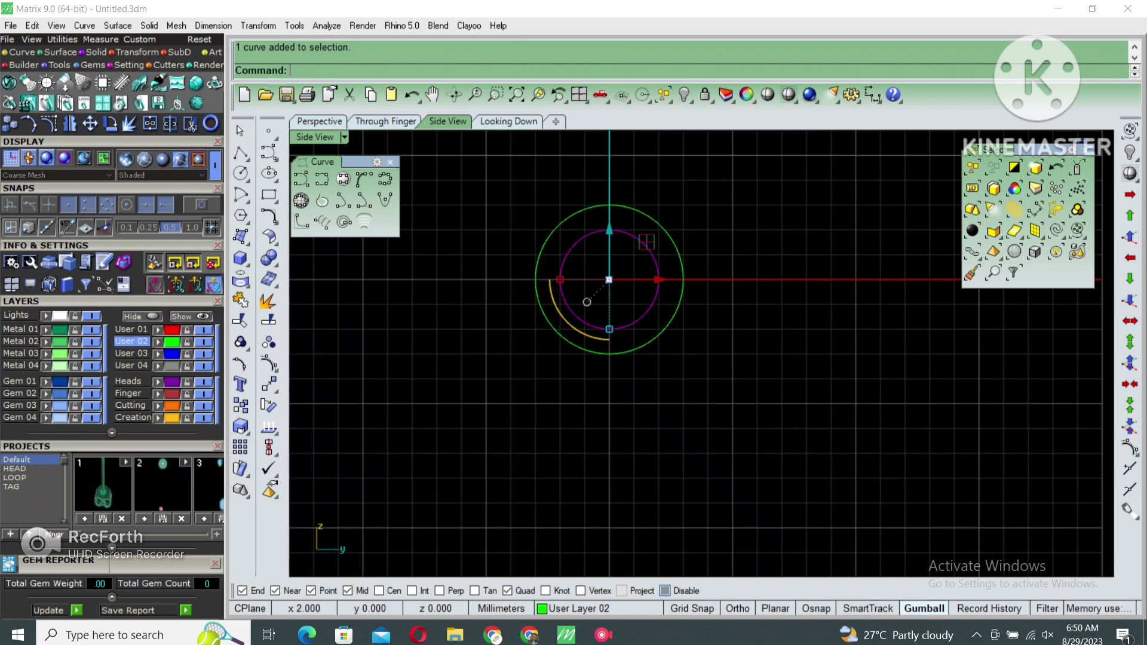
type("m")
key("Return")
left_click(658, 280)
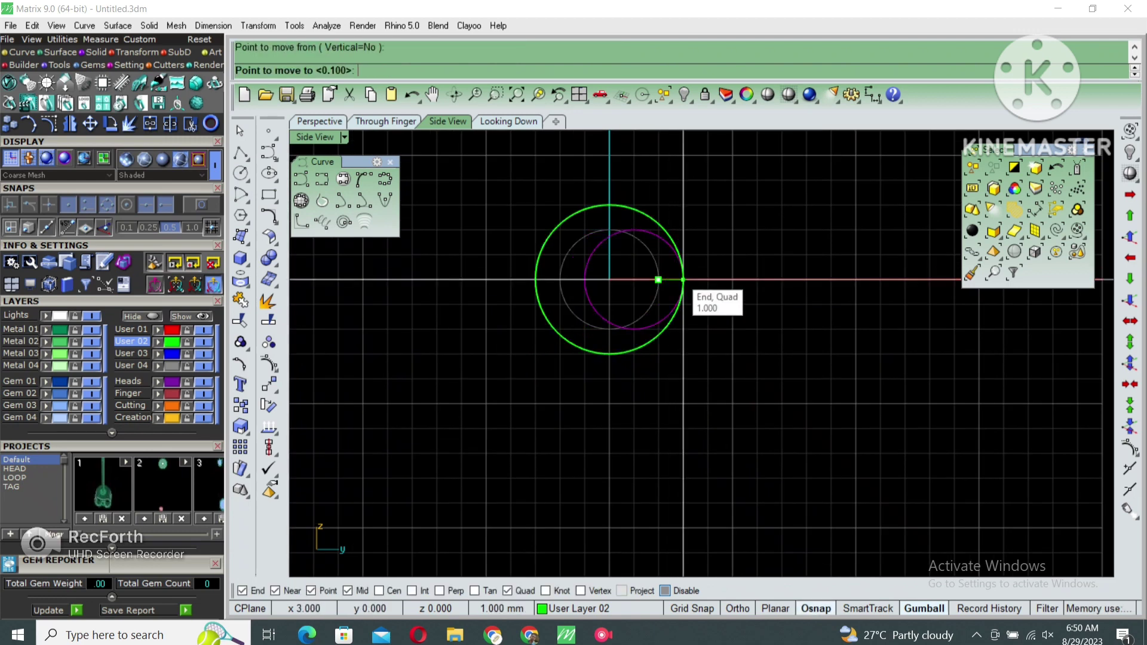
left_click(682, 280)
scroll(541, 279, "up", 2)
Pull the inner circle's left control point to the outer circle's left edge, then delete the outer circle
key("F10")
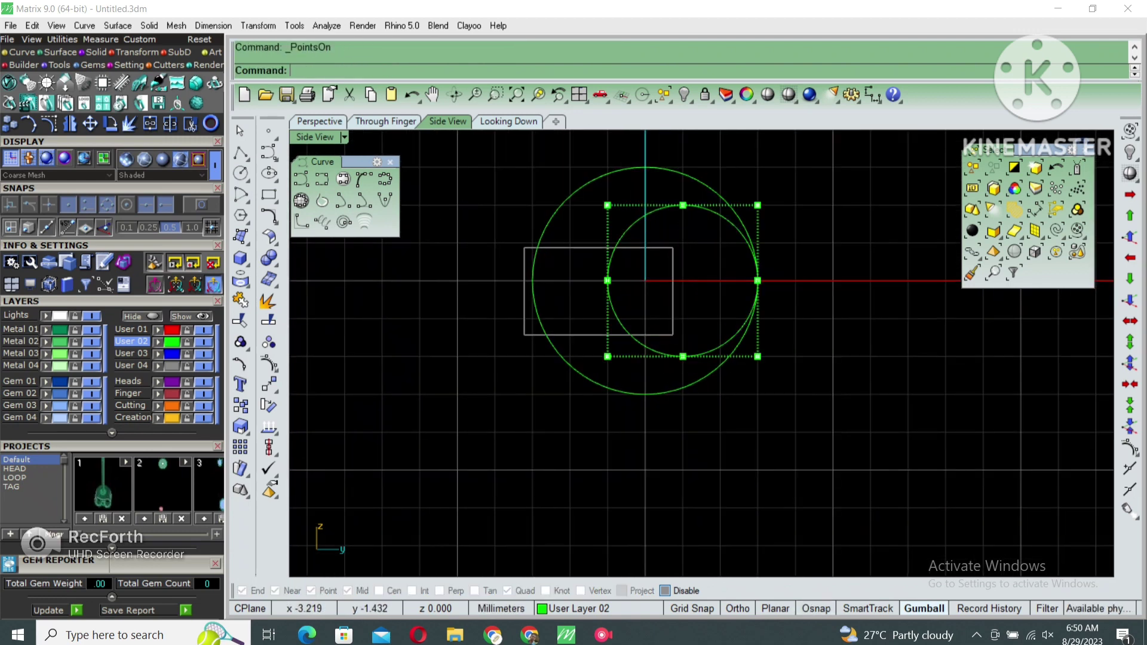
left_click_drag(524, 248, 674, 335)
type("m")
key("Return")
left_click(607, 280)
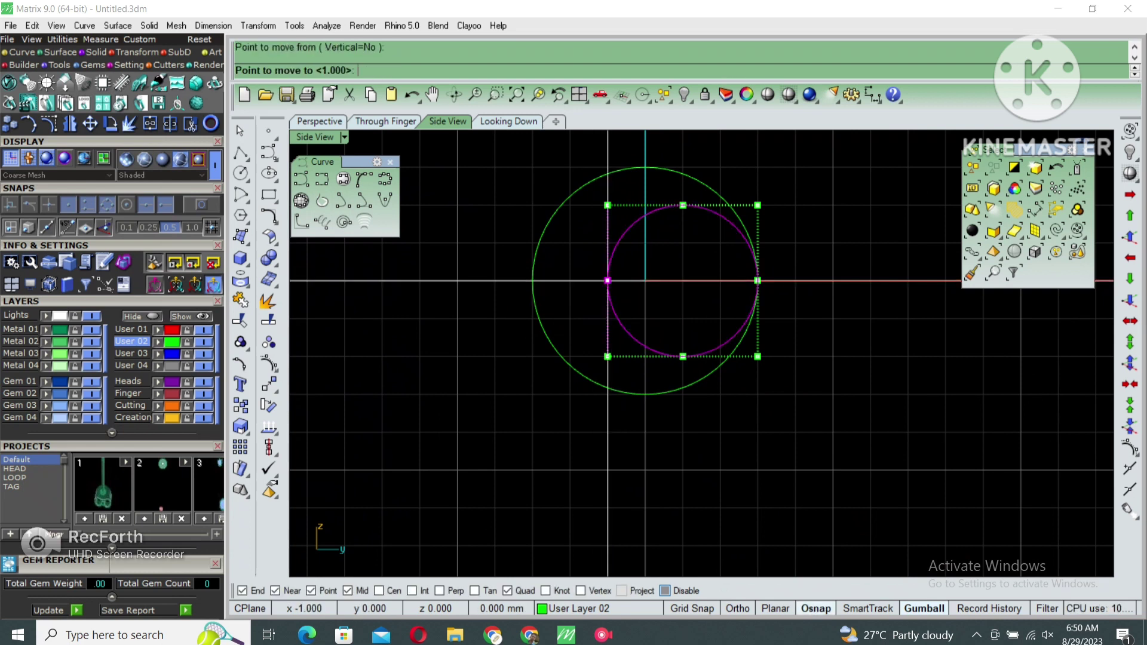
left_click(532, 280)
key("Escape")
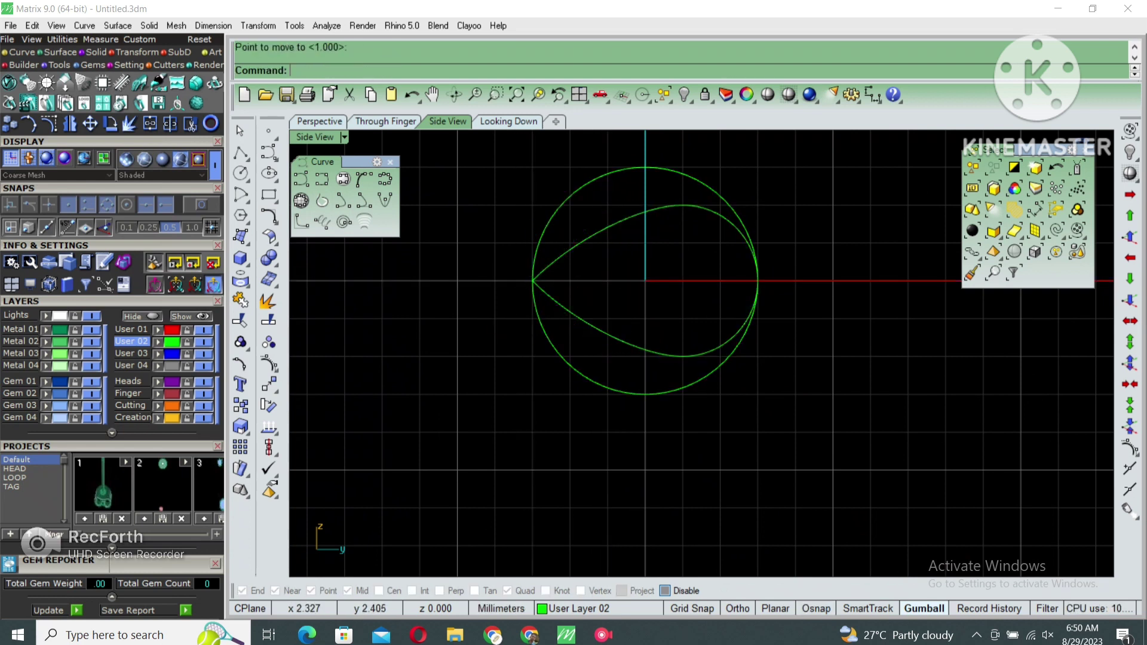
left_click(645, 394)
key("Delete")
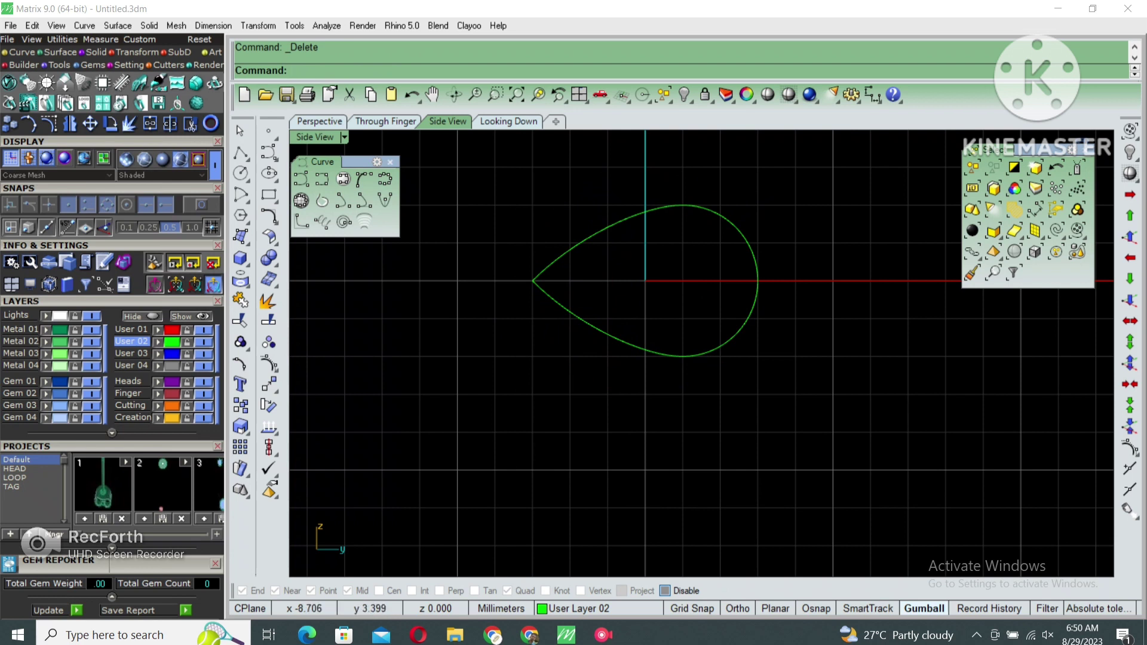
left_click(364, 178)
scroll(538, 293, "up", 1)
Draw an interpolated curve from the teardrop's tip over its top and down the round end
left_click(530, 253)
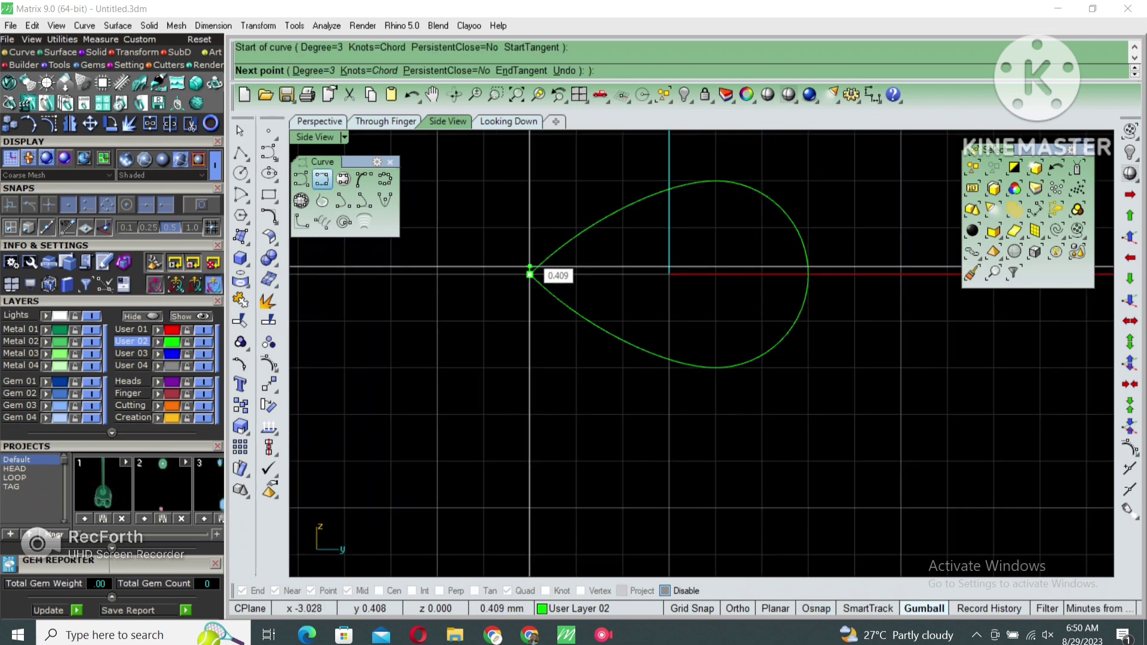
left_click(529, 274)
scroll(530, 272, "up", 2)
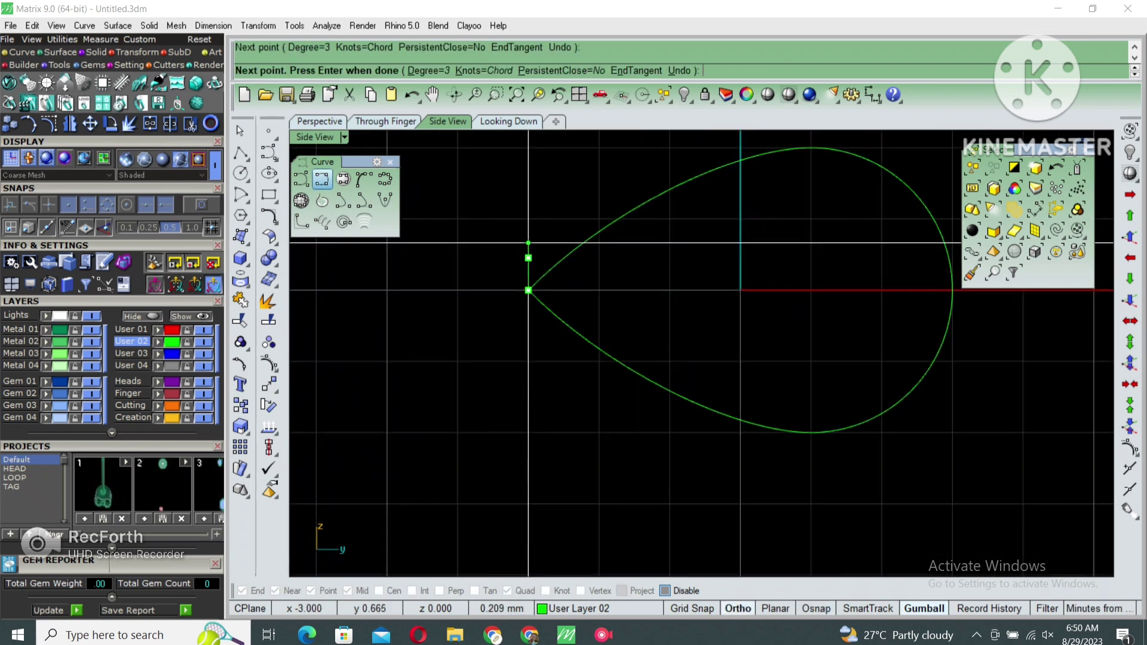
left_click(548, 219)
right_click_drag(621, 189, 582, 216)
left_click(566, 211)
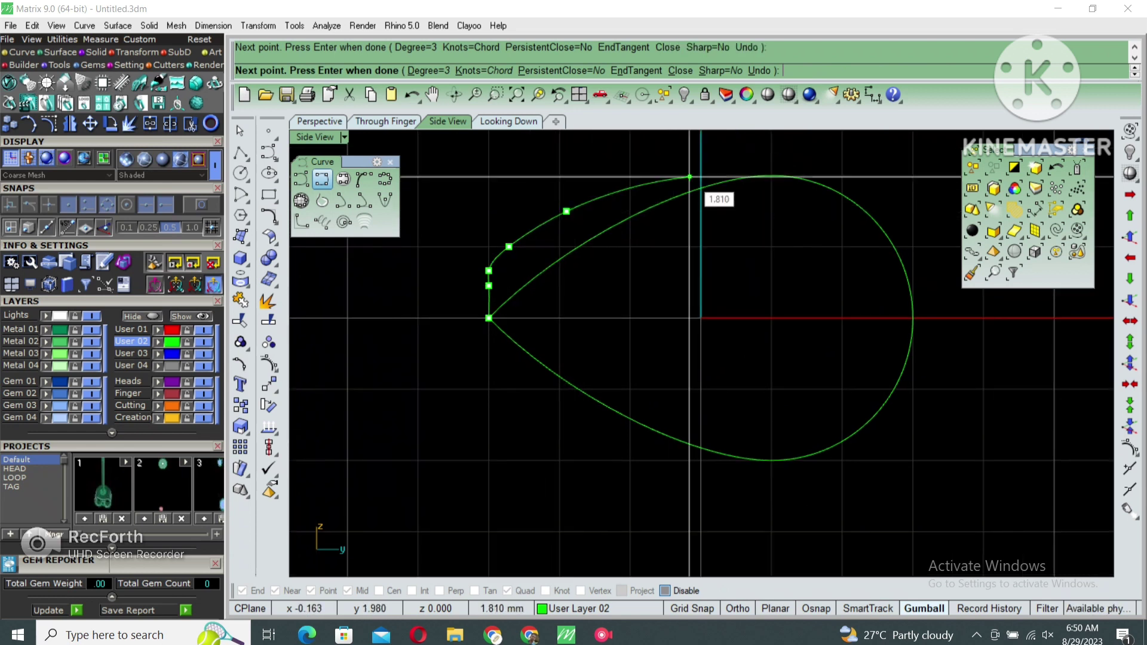
left_click(707, 167)
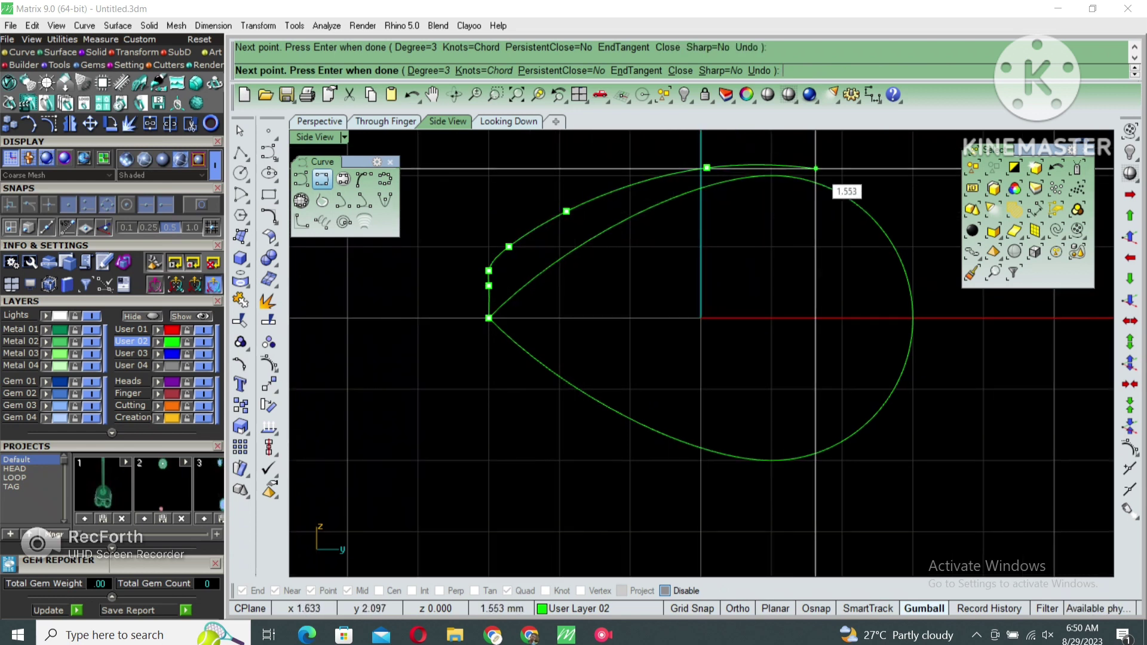
left_click(817, 171)
left_click(901, 247)
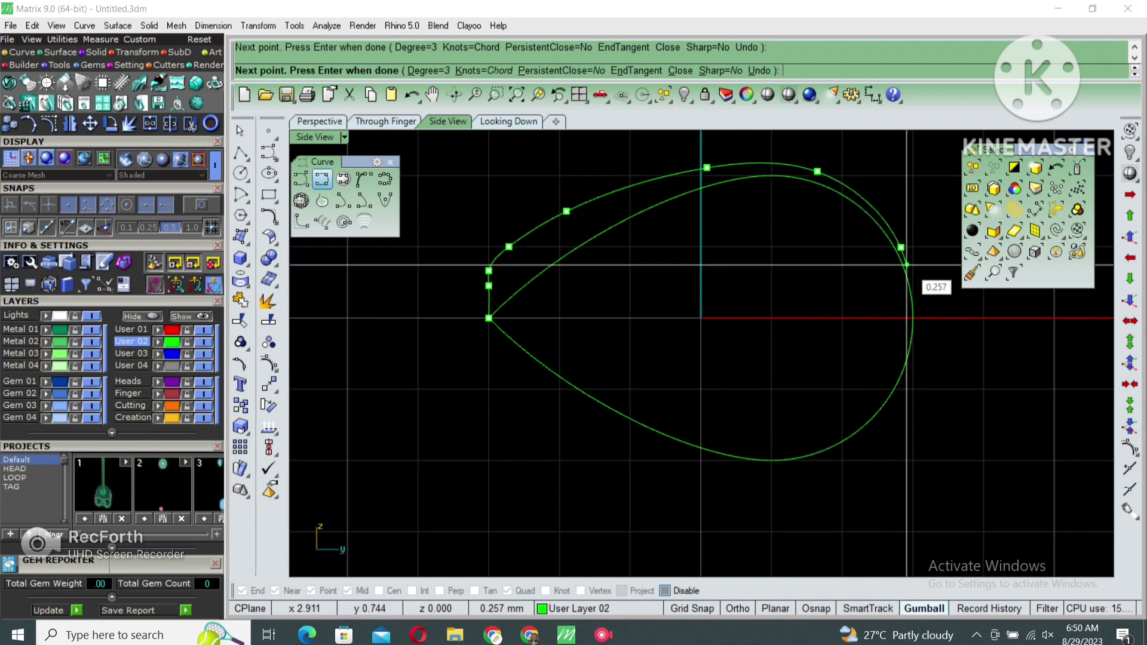
left_click(875, 435)
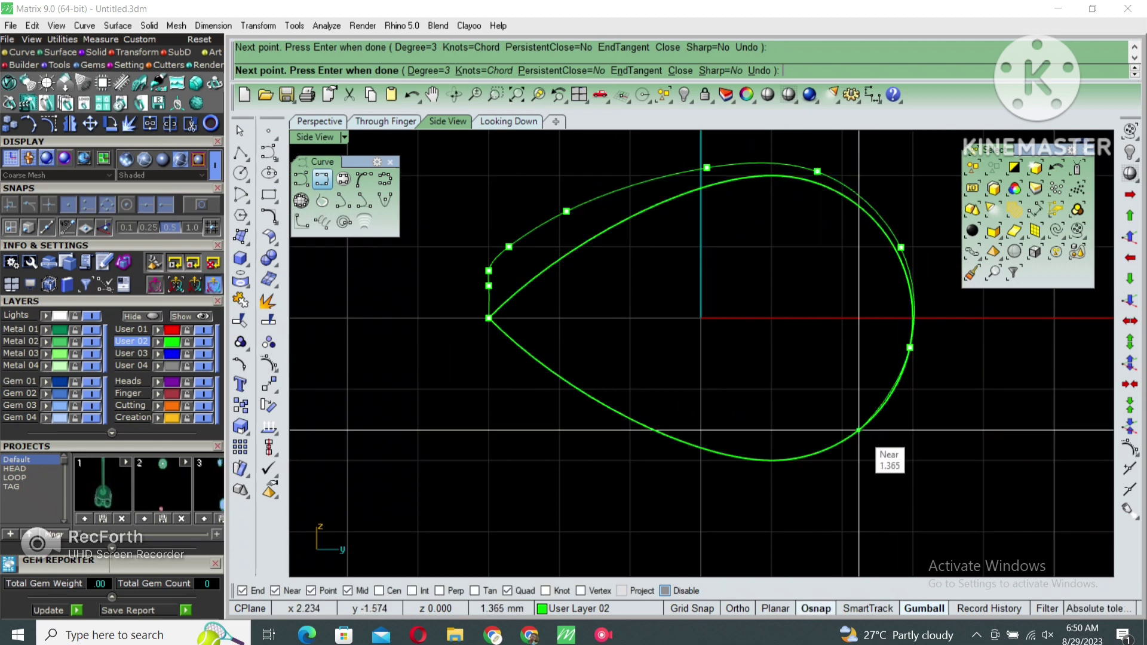
key("Return")
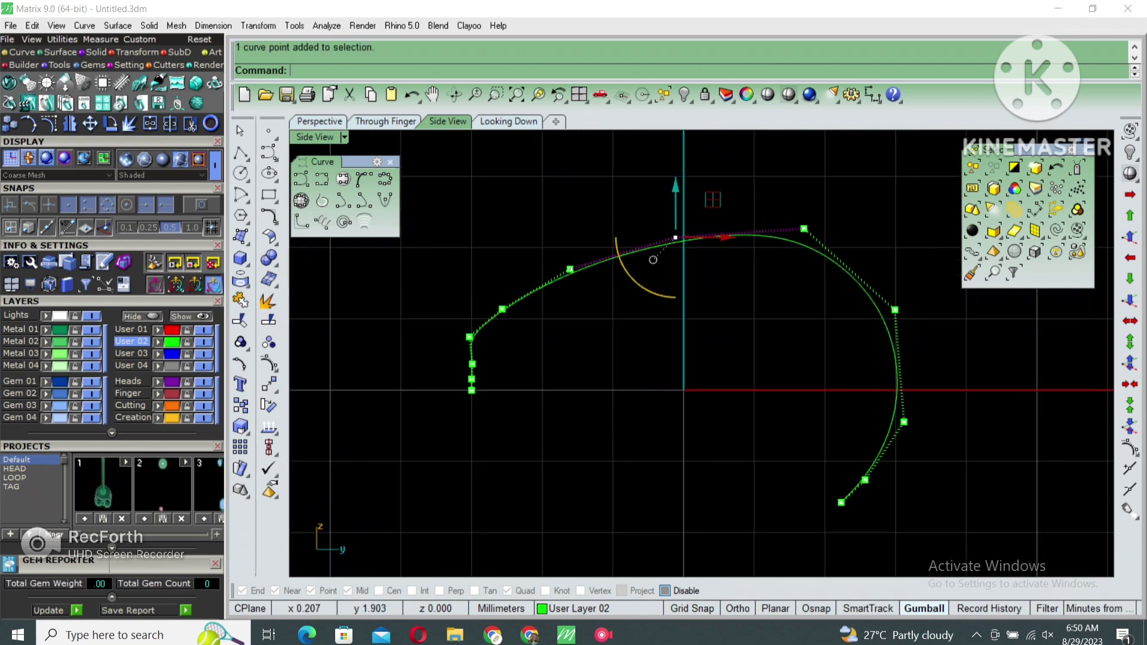
Move the curve's control points near the tip to straighten its shape there
left_click_drag(653, 259, 418, 351)
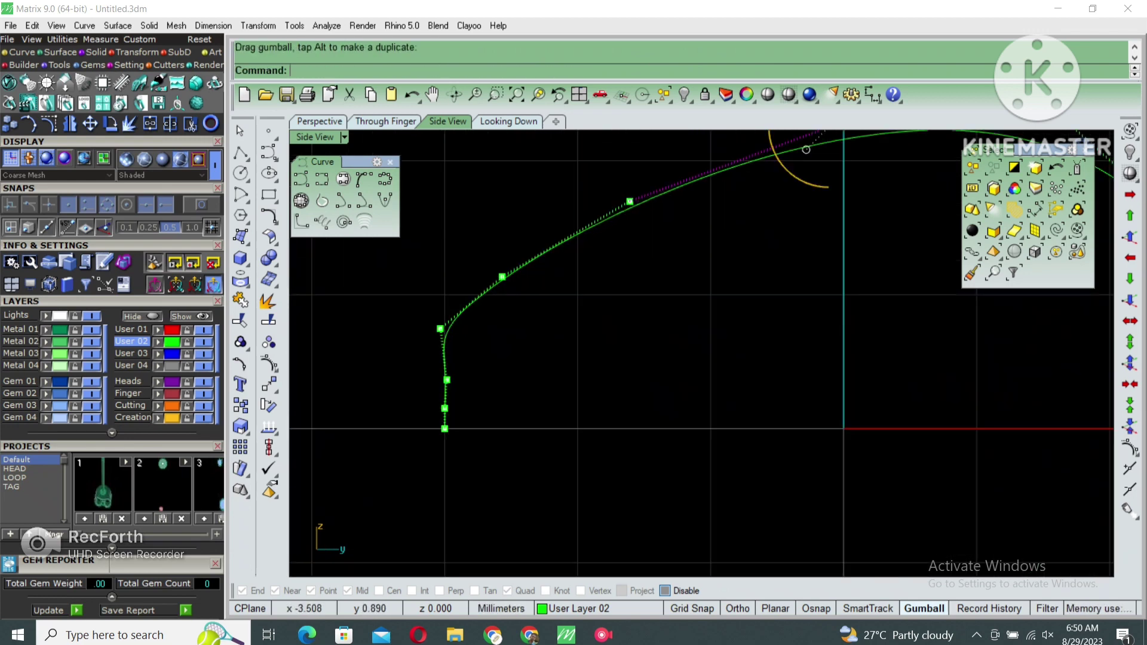
scroll(503, 346, "up", 3)
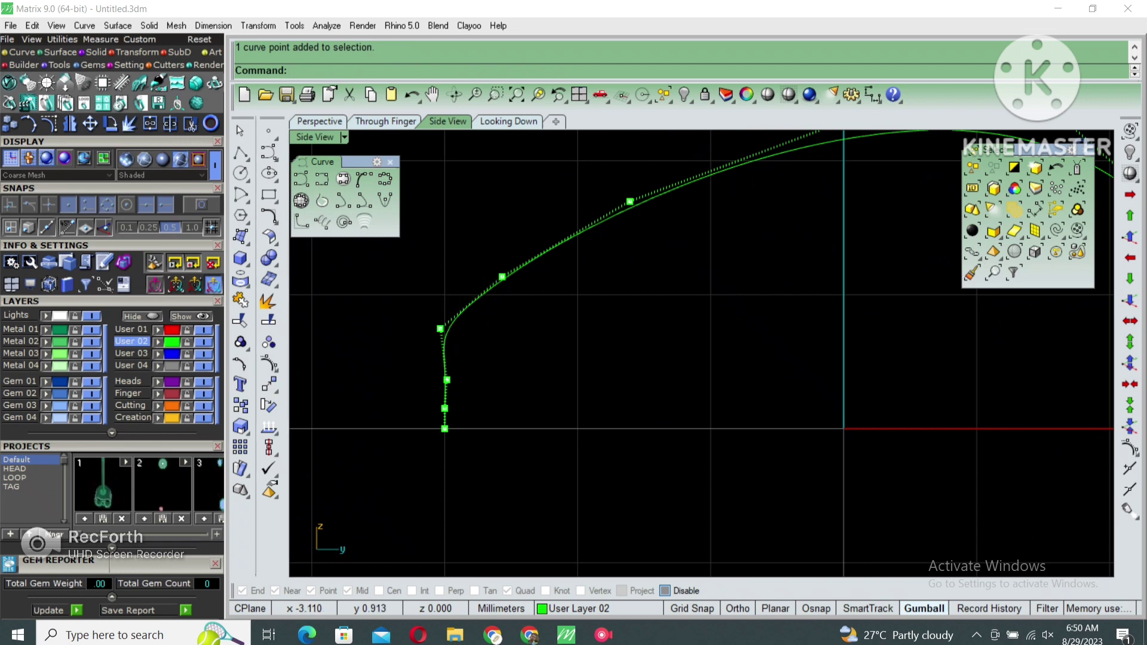
left_click(440, 329)
scroll(454, 358, "up", 2)
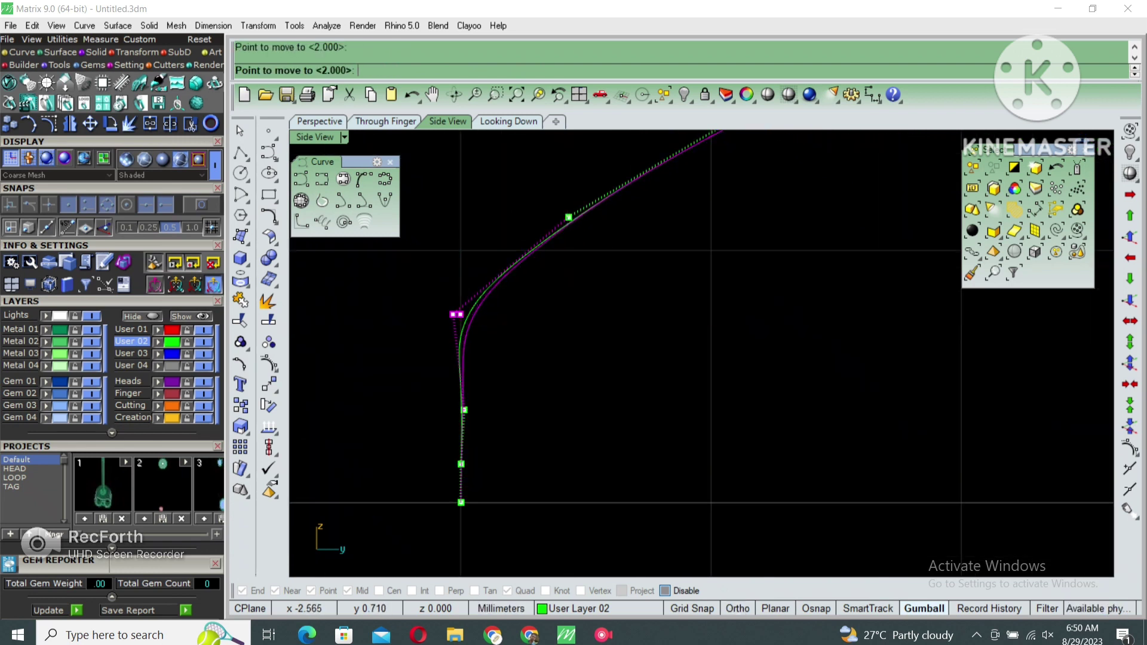
left_click(461, 314)
left_click(462, 409)
key("Return")
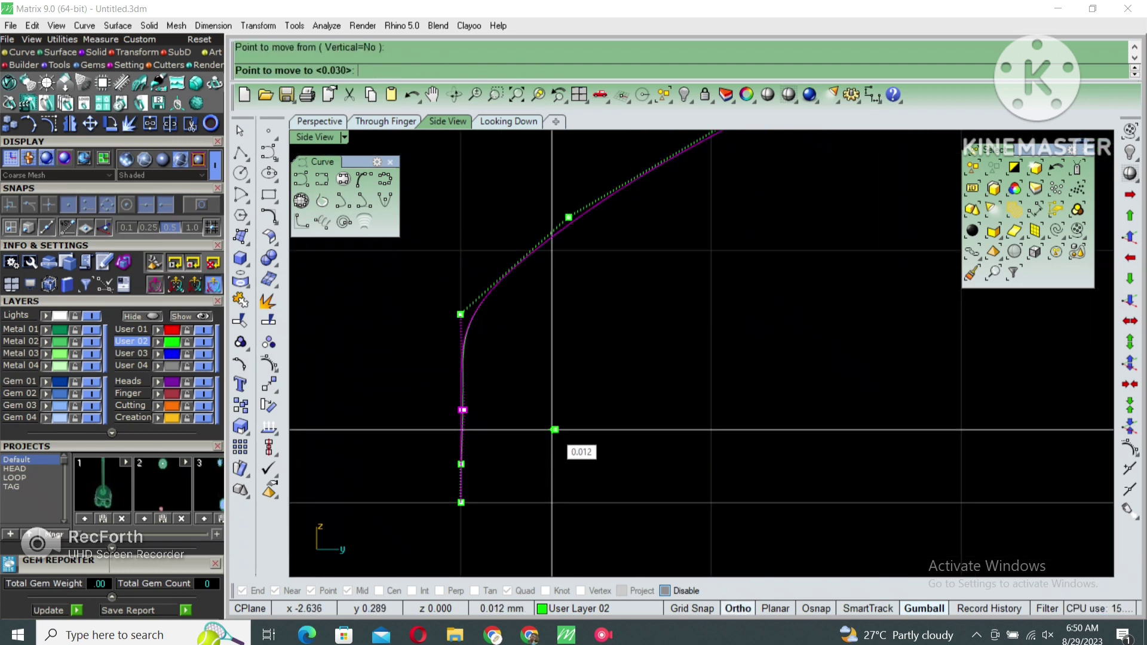
left_click(554, 430)
scroll(555, 430, "down", 3)
key("Escape")
scroll(598, 358, "down", 2)
left_click(677, 346)
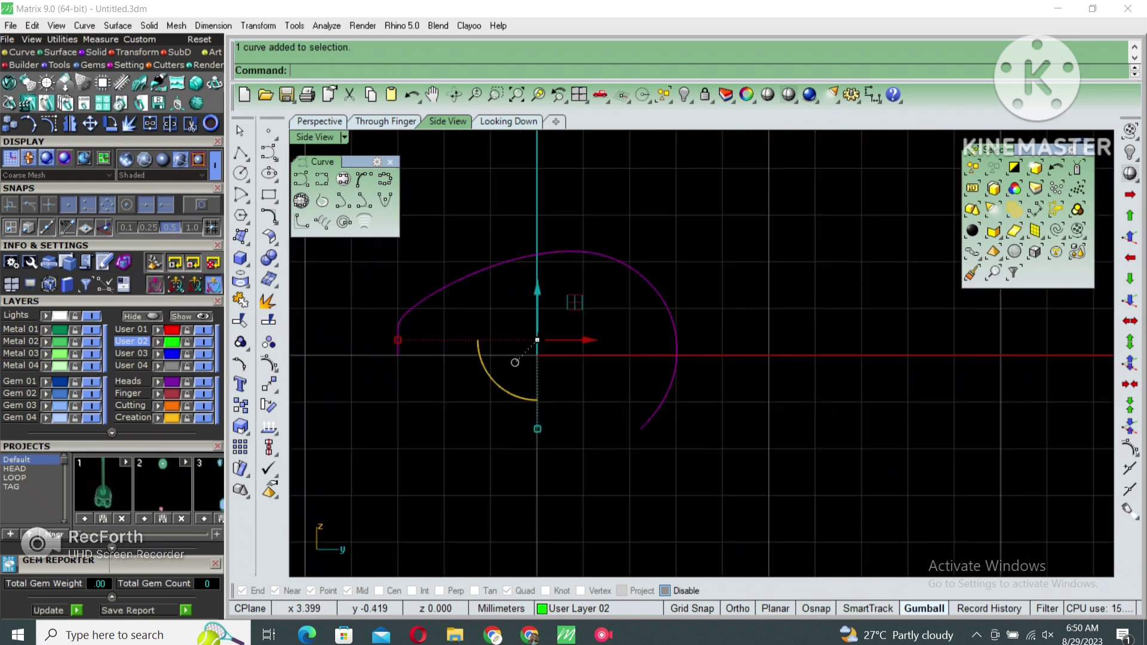
type("CP")
Split the traced curve along a horizontal cut line and delete its lower half
key("Return")
left_click(535, 356)
left_click(705, 356)
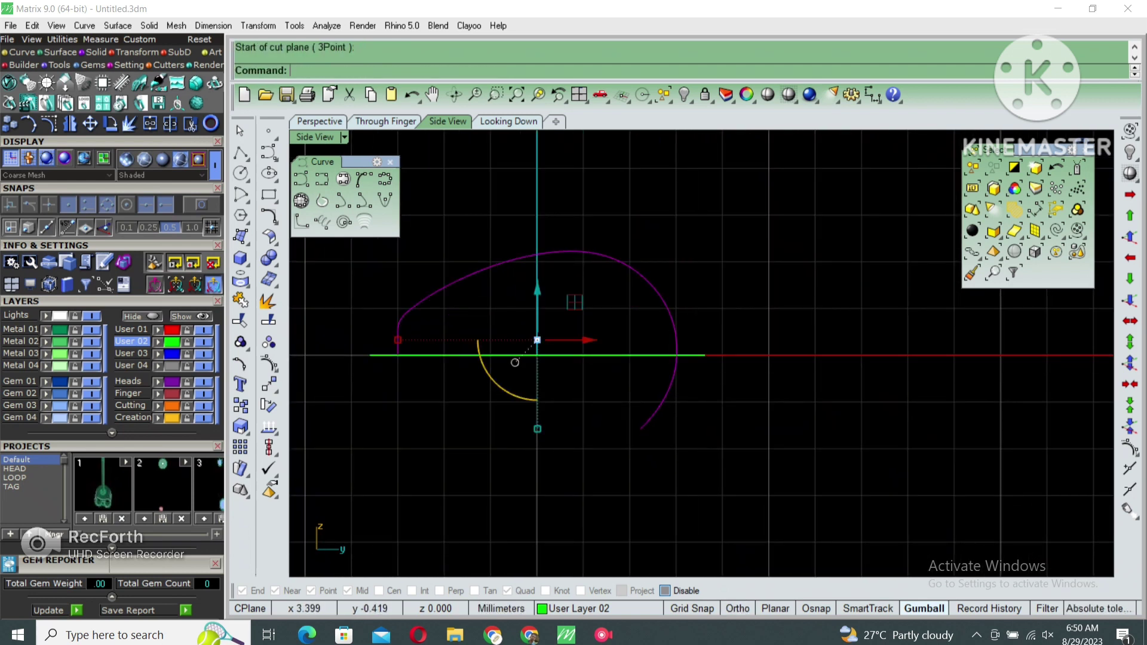
type("split")
key("Return")
left_click(597, 355)
key("Return")
left_click(657, 406)
key("Delete")
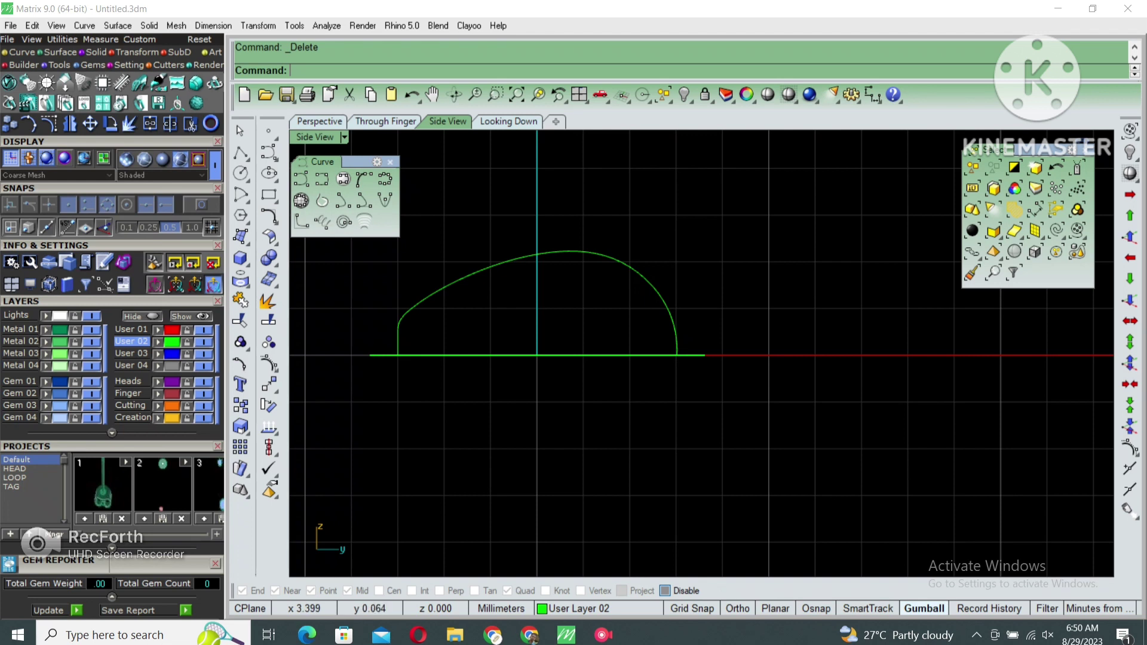
Mirror the remaining upper half across the horizontal axis through the origin
left_click(478, 287)
scroll(597, 329, "up", 2)
type("mirror")
key("Return")
left_click(594, 331)
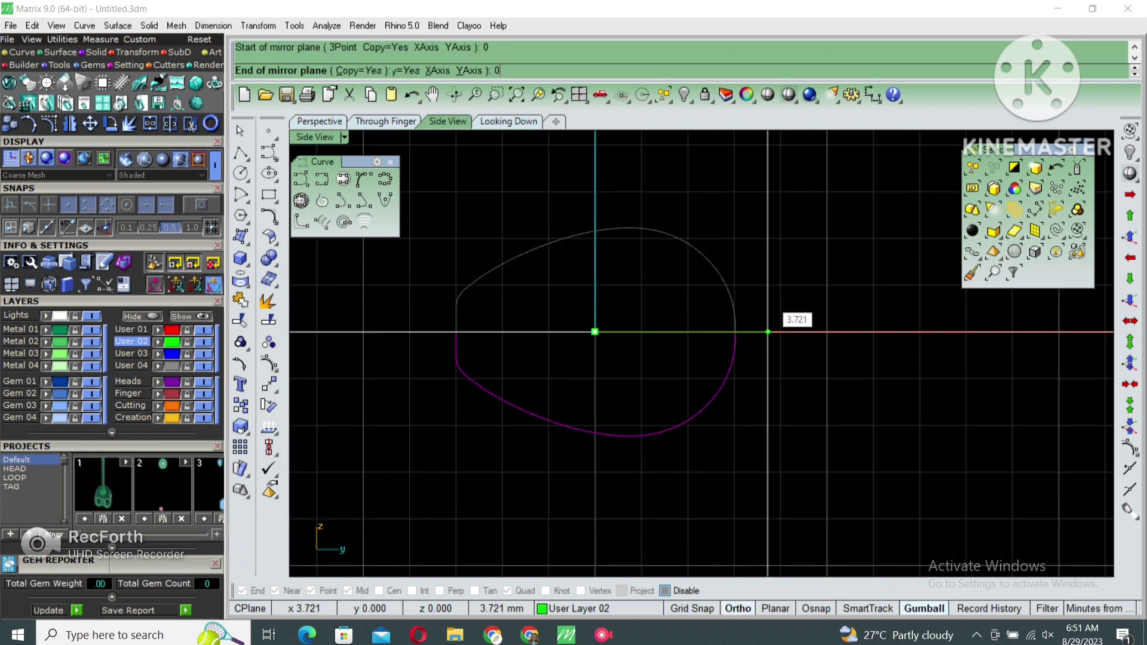
left_click(767, 331)
scroll(597, 328, "down", 1)
Join both halves into one closed teardrop curve and turn its control points off
type("join")
key("Return")
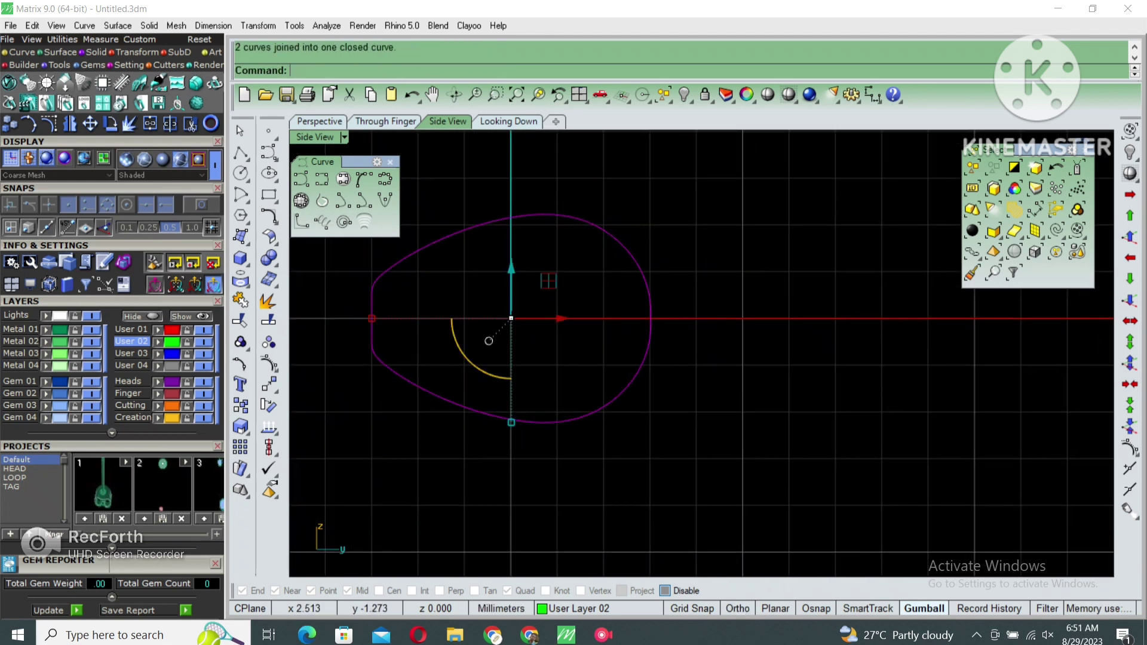
key("F10")
scroll(488, 341, "up", 2)
scroll(568, 344, "down", 2)
key("Delete")
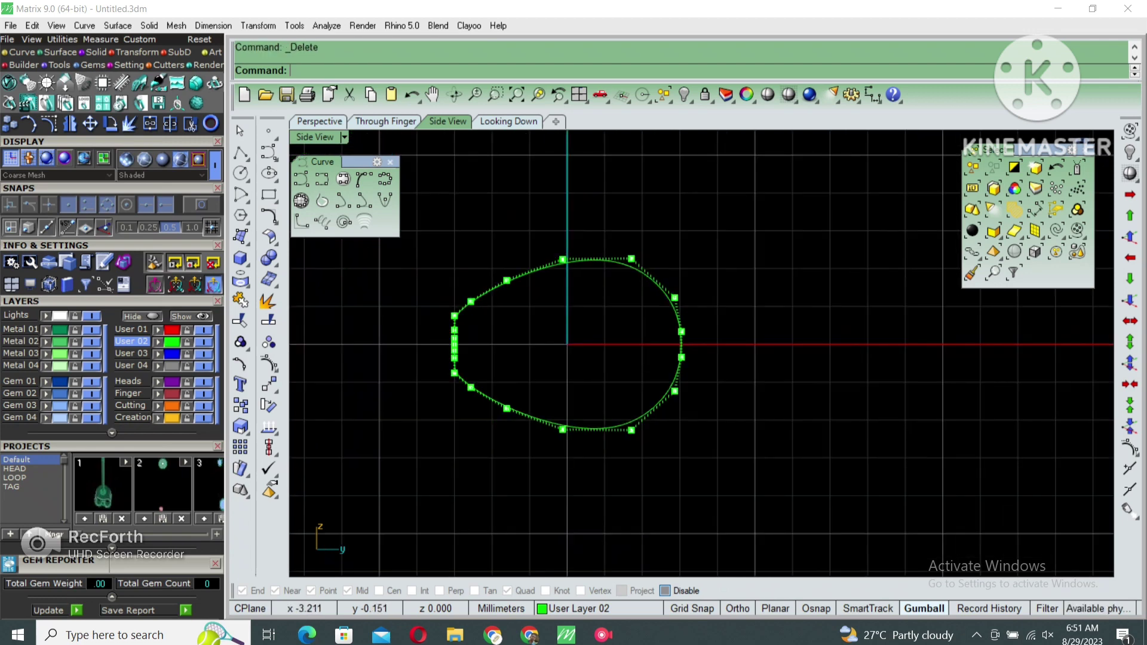
scroll(449, 344, "up", 3)
scroll(473, 341, "down", 2)
scroll(474, 341, "down", 1)
key("Escape")
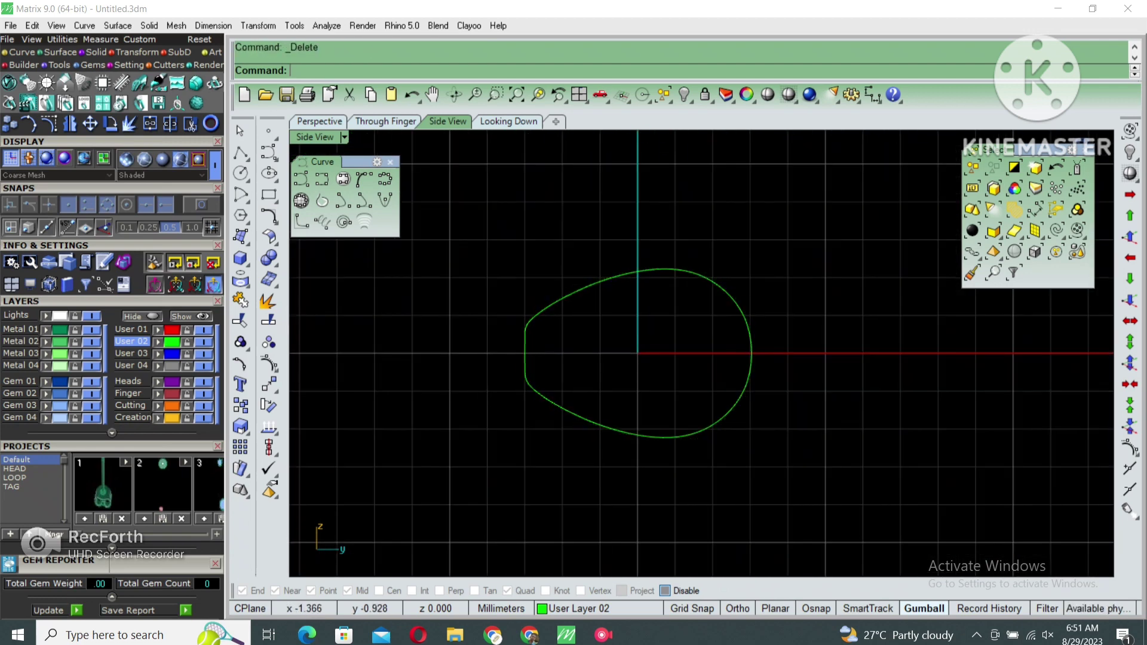
Draw a 3 mm diameter circle at the origin and offset it outward by 0.8
left_click(241, 173)
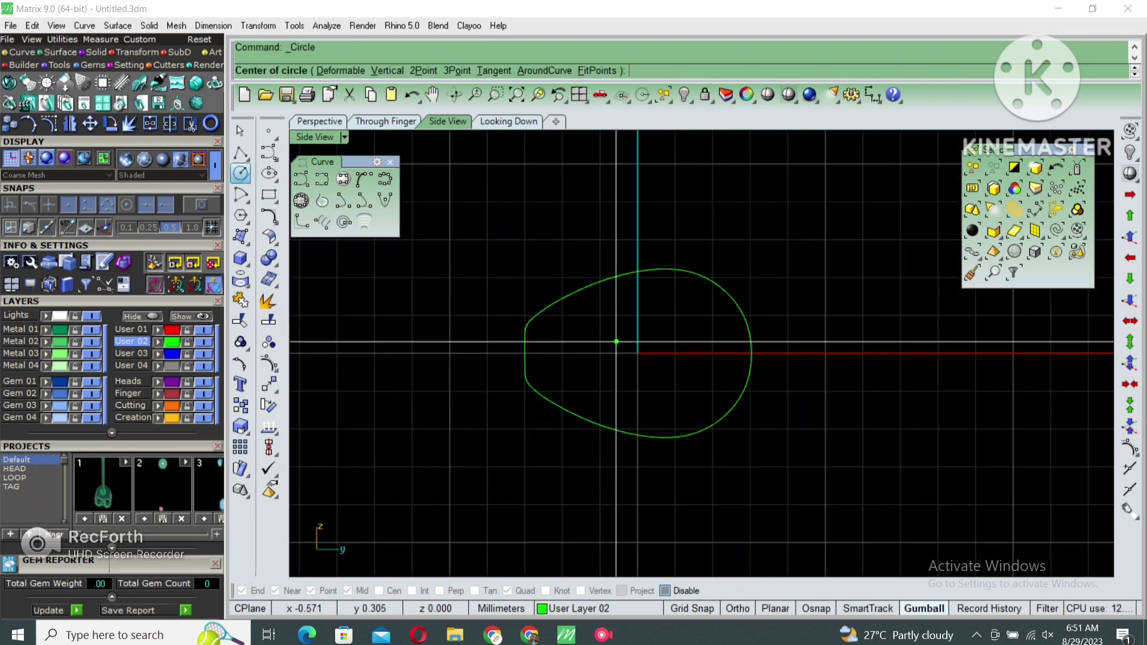
left_click(637, 353)
type("3")
key("Return")
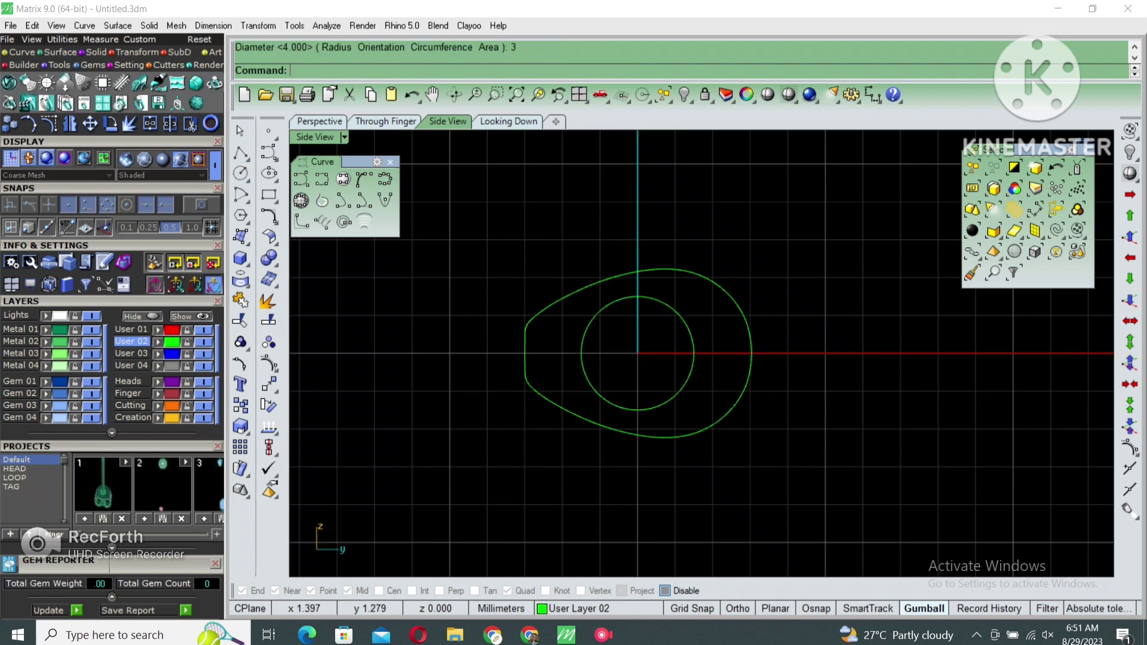
left_click(598, 393)
type("offset")
key("Return")
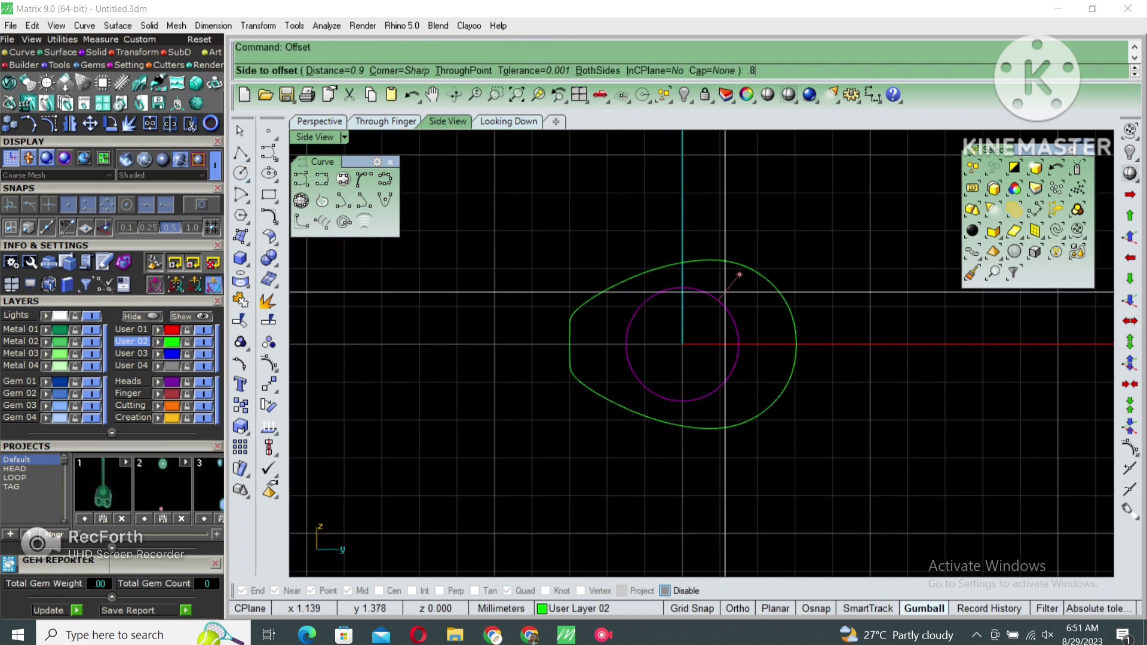
key("Return")
left_click(735, 272)
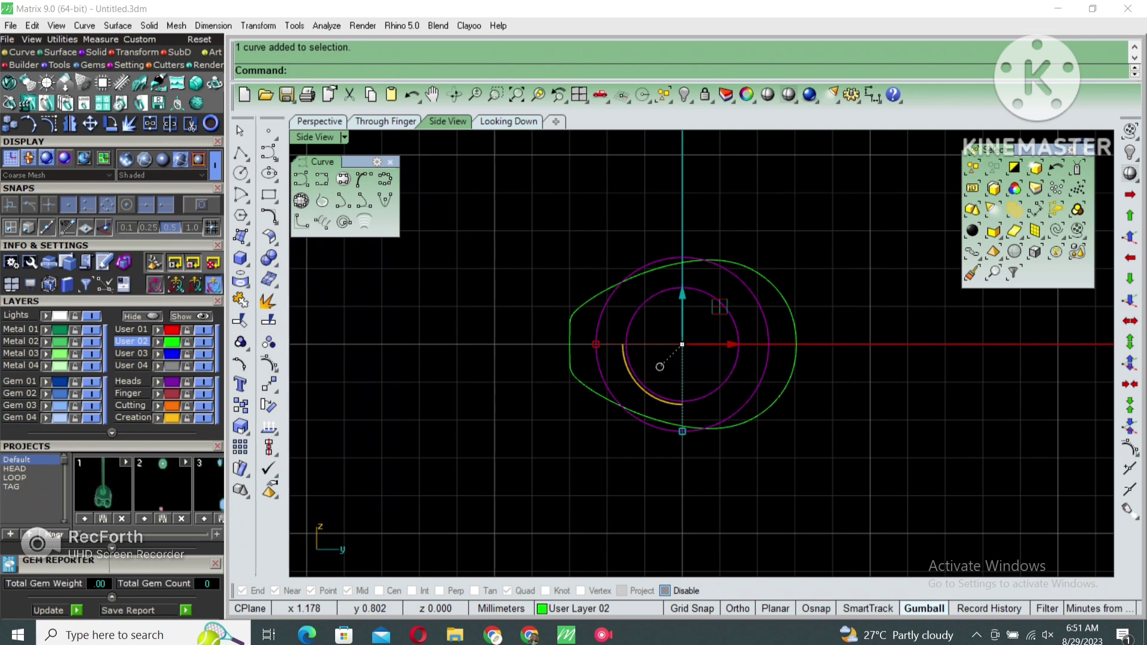
Move both guide circles to a new position beside the teardrop
type("Move")
key("Return")
left_click(815, 334)
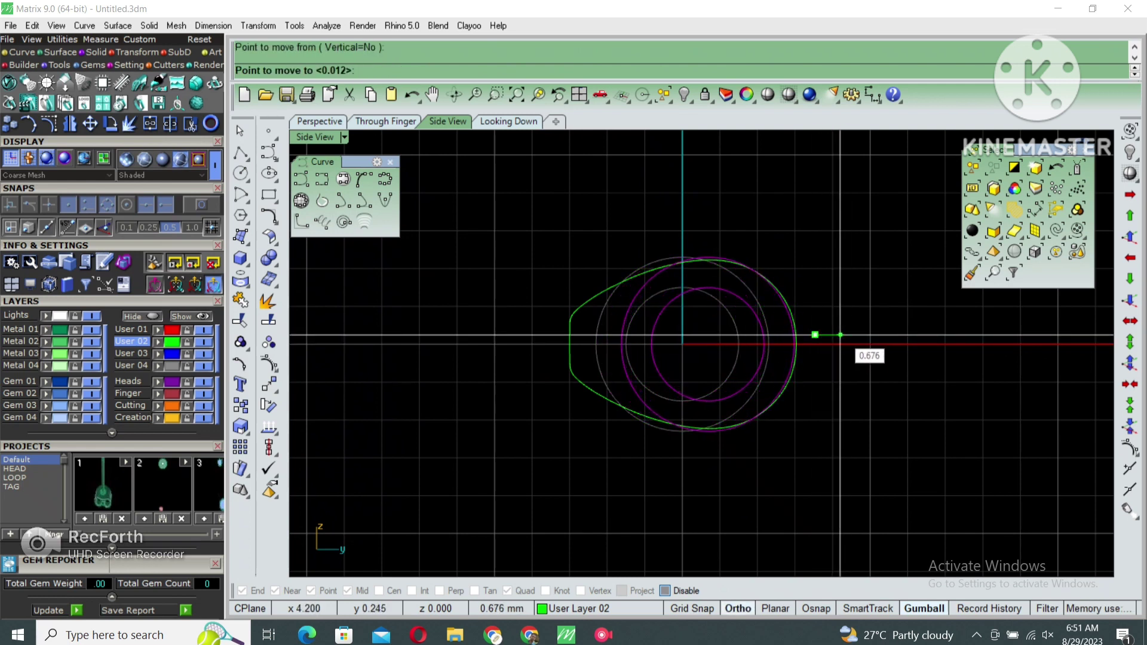
left_click(839, 335)
Reshape the teardrop by moving its bottom and left-end control points
left_click(638, 418)
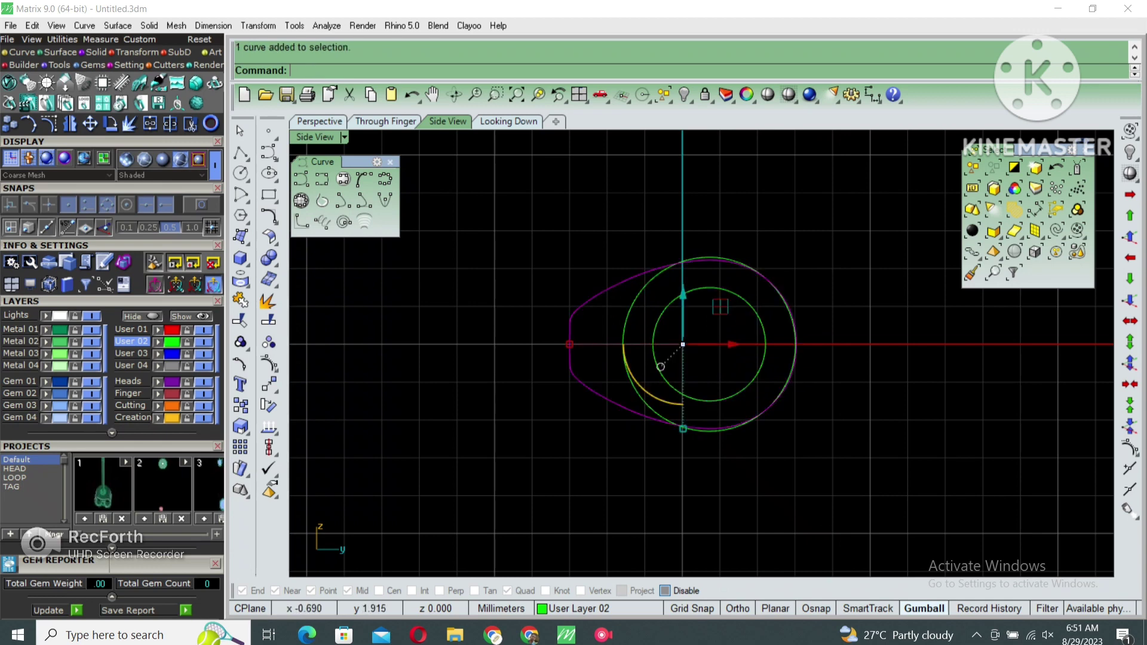
key("F10")
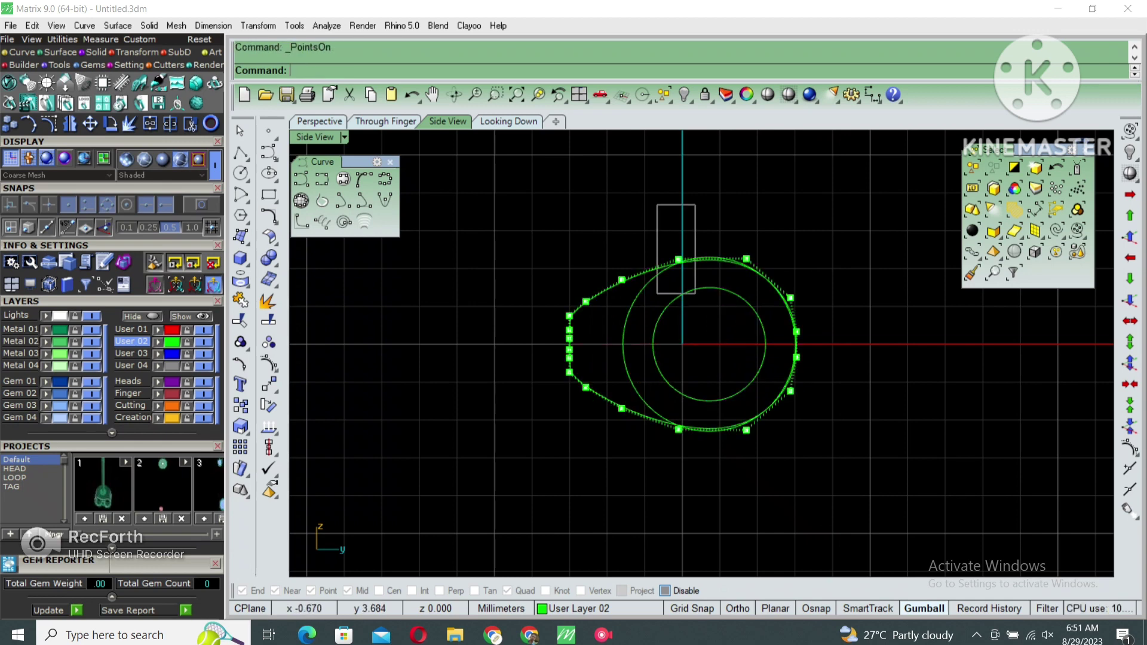
left_click_drag(696, 293, 765, 445)
scroll(766, 444, "up", 3)
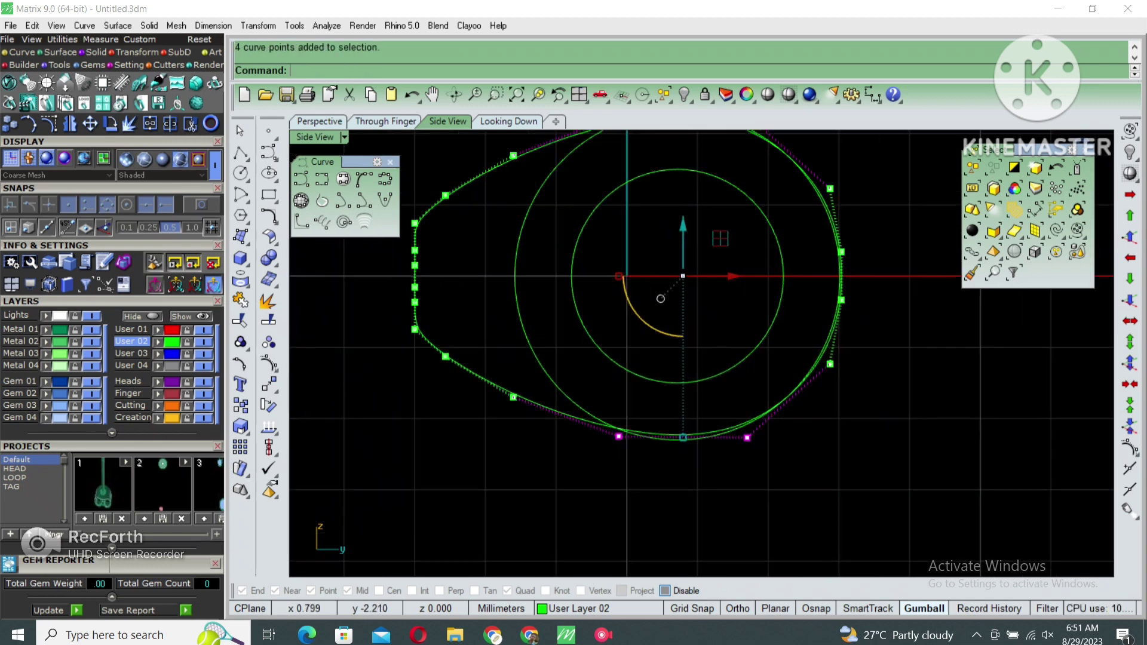
left_click_drag(683, 436, 683, 439)
scroll(683, 439, "down", 2)
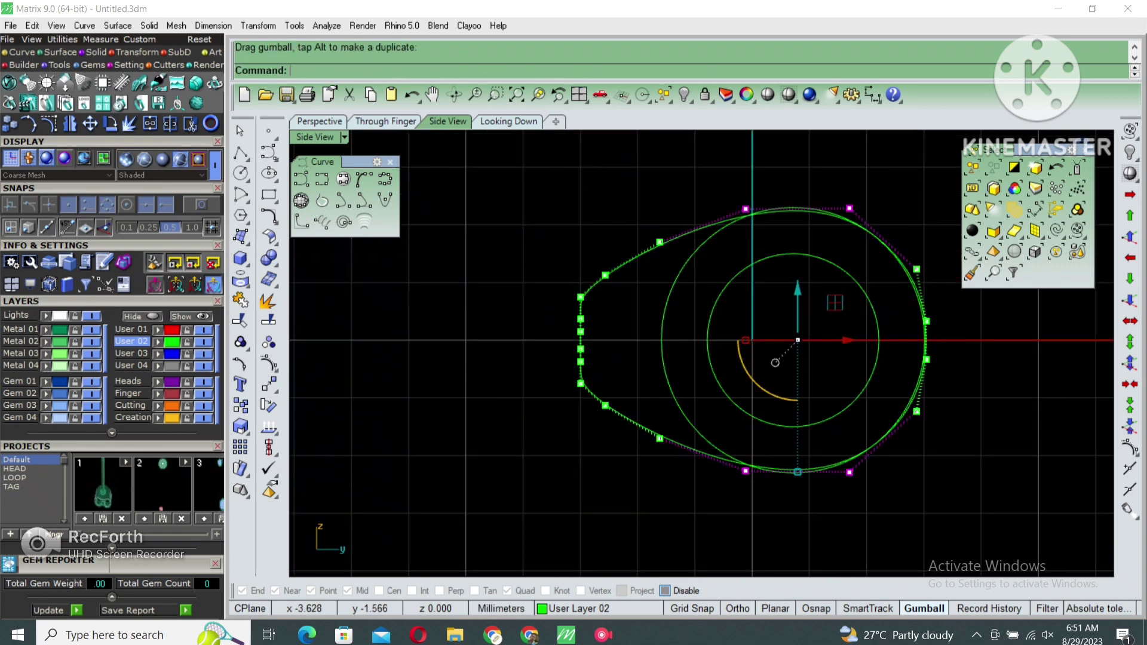
left_click_drag(545, 432, 627, 242)
scroll(570, 363, "up", 1)
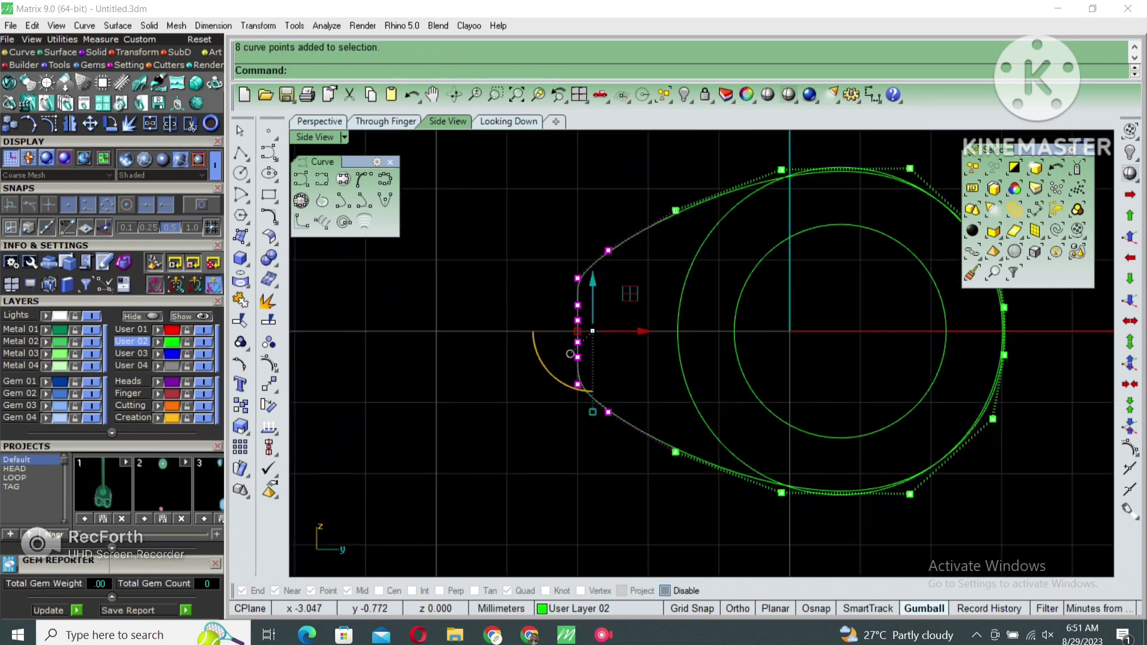
left_click_drag(569, 354, 582, 383)
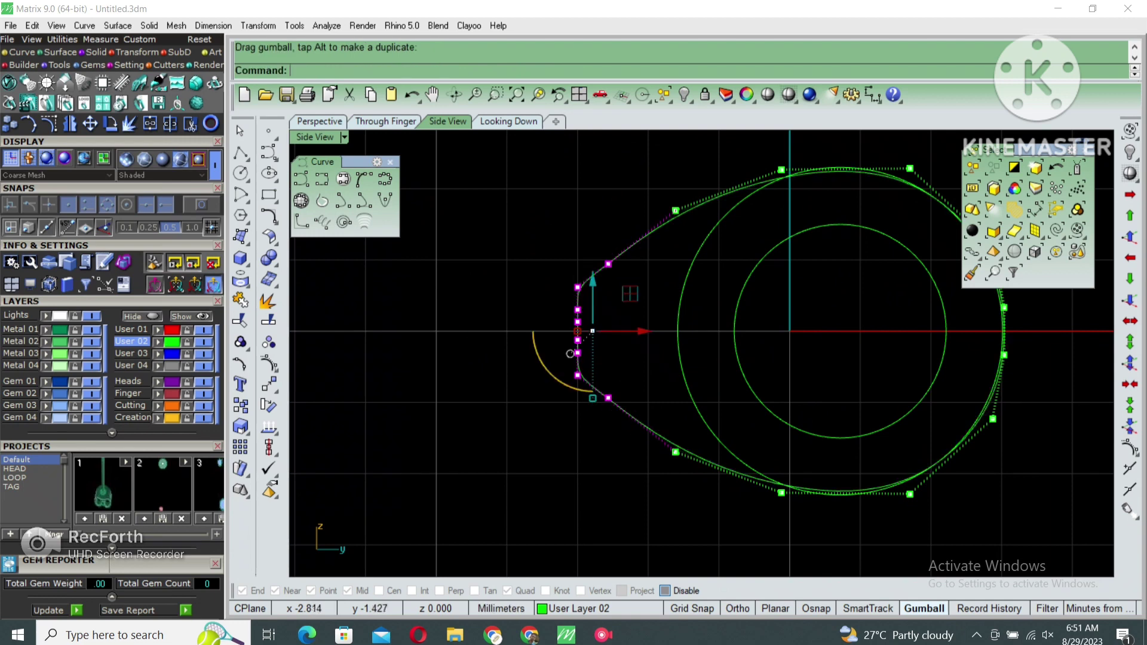
key("Escape")
Select more points on the flat left end, then delete the inner guide circle
left_click_drag(577, 330, 577, 331)
scroll(577, 398, "up", 1)
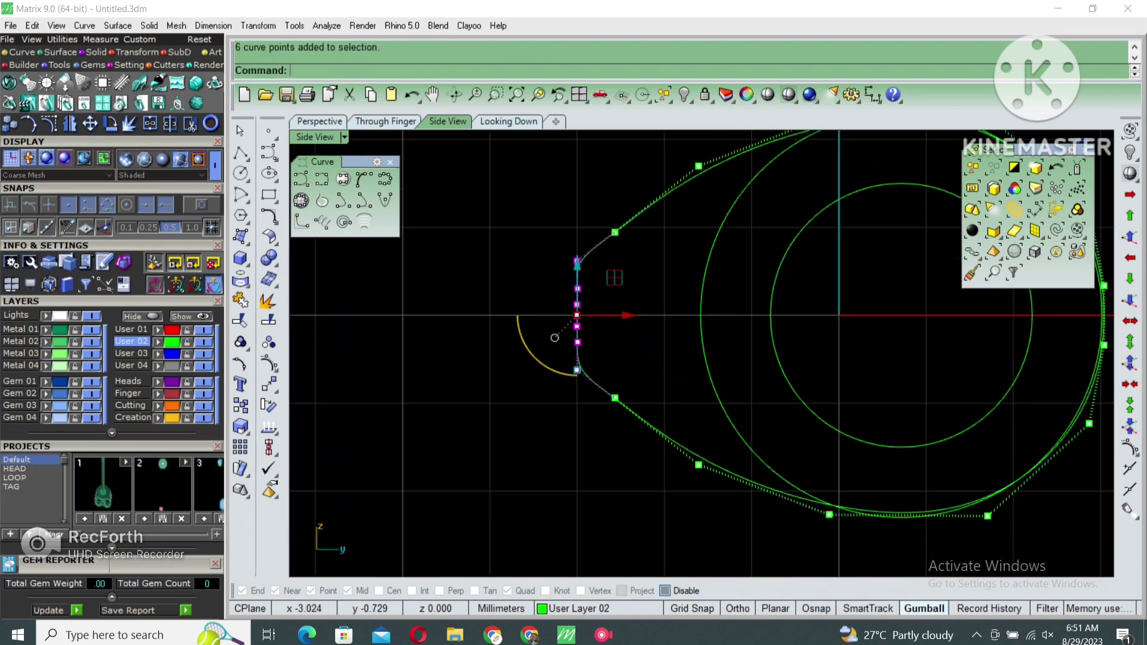
scroll(577, 359, "down", 2)
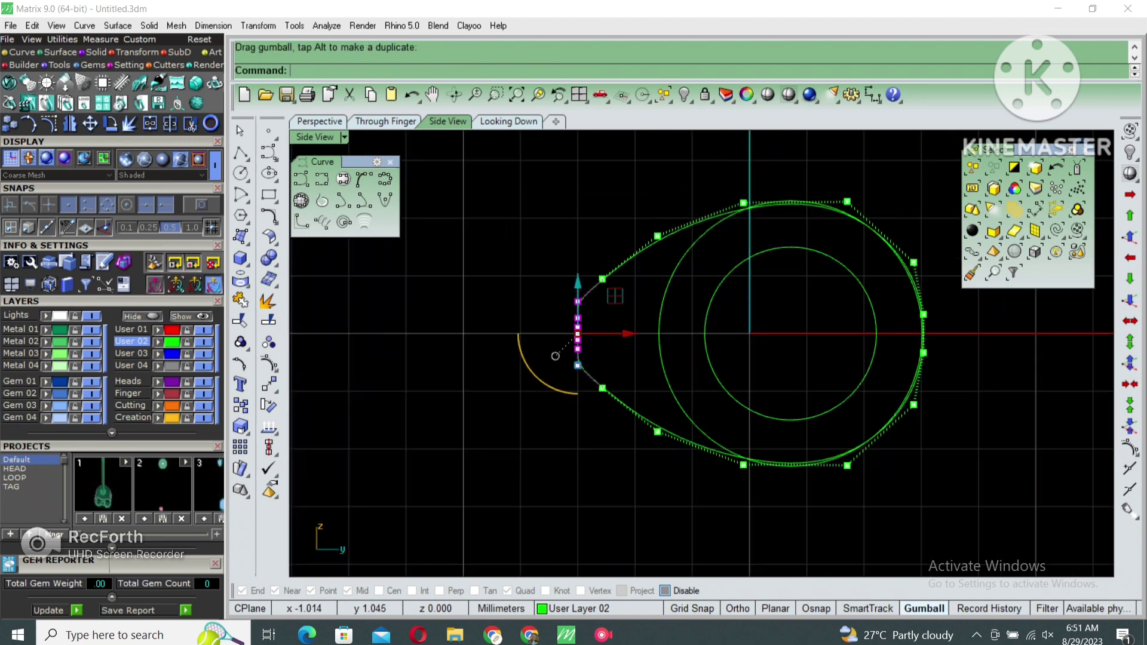
mouse_move(625, 199)
left_mouse_down()
mouse_move(701, 449)
mouse_move(677, 398)
left_mouse_up()
scroll(657, 427, "up", 2)
scroll(677, 398, "down", 4)
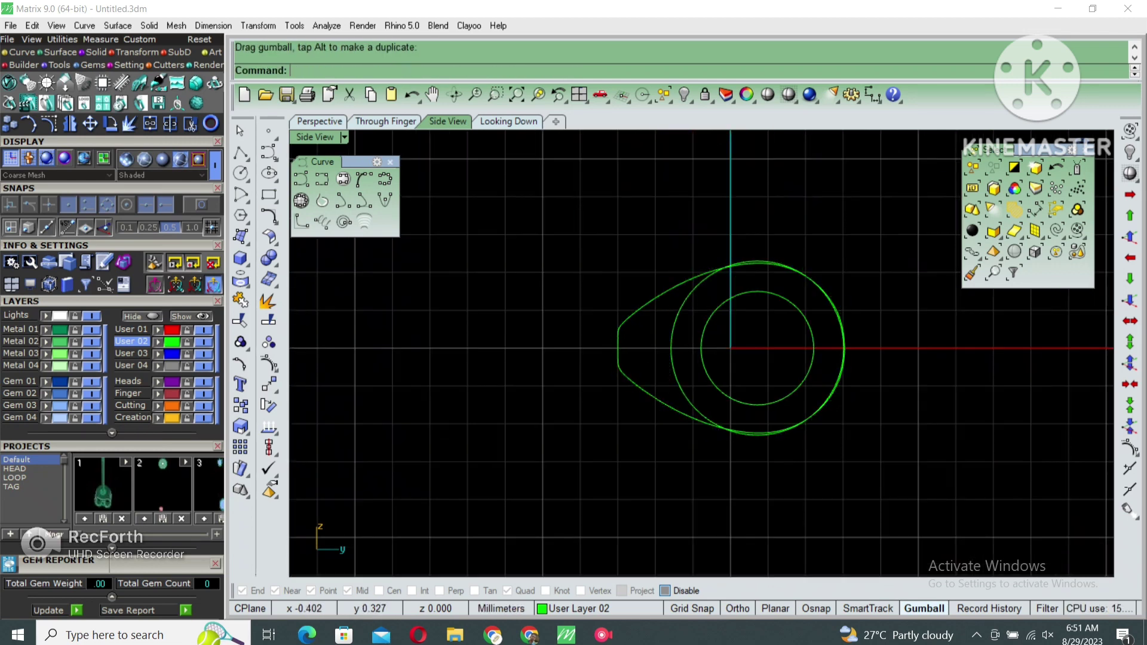
left_click_drag(754, 323, 687, 349)
key("Delete")
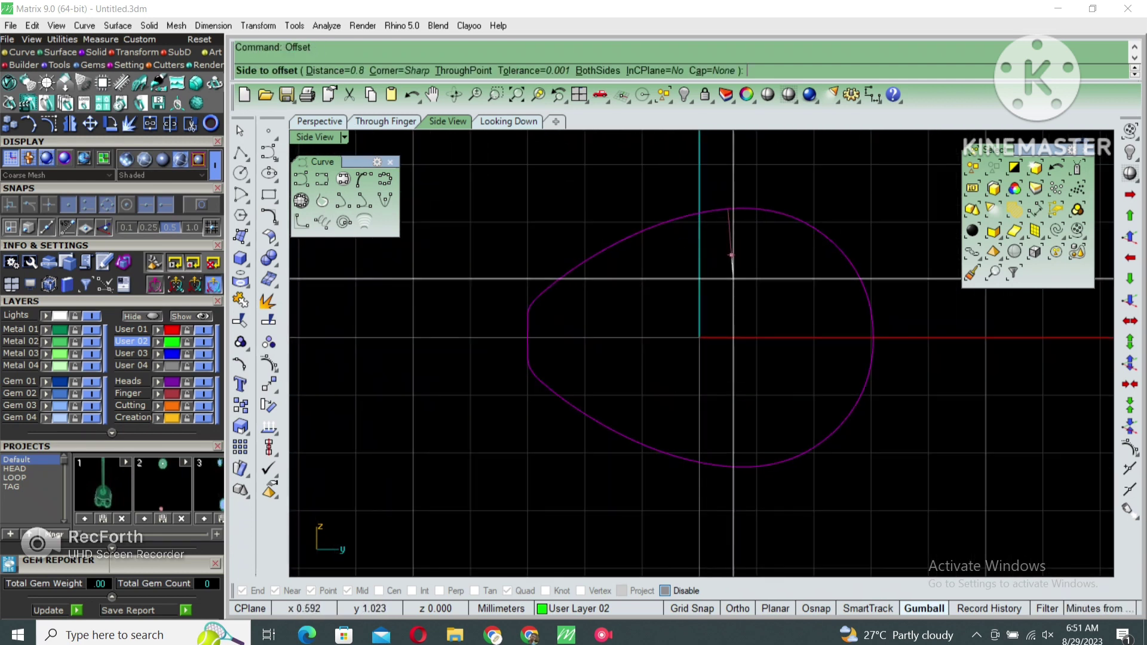
Offset the teardrop 0.8 inward, then show the heart pendant in the top view
left_click(731, 256)
left_click_drag(703, 364, 845, 193)
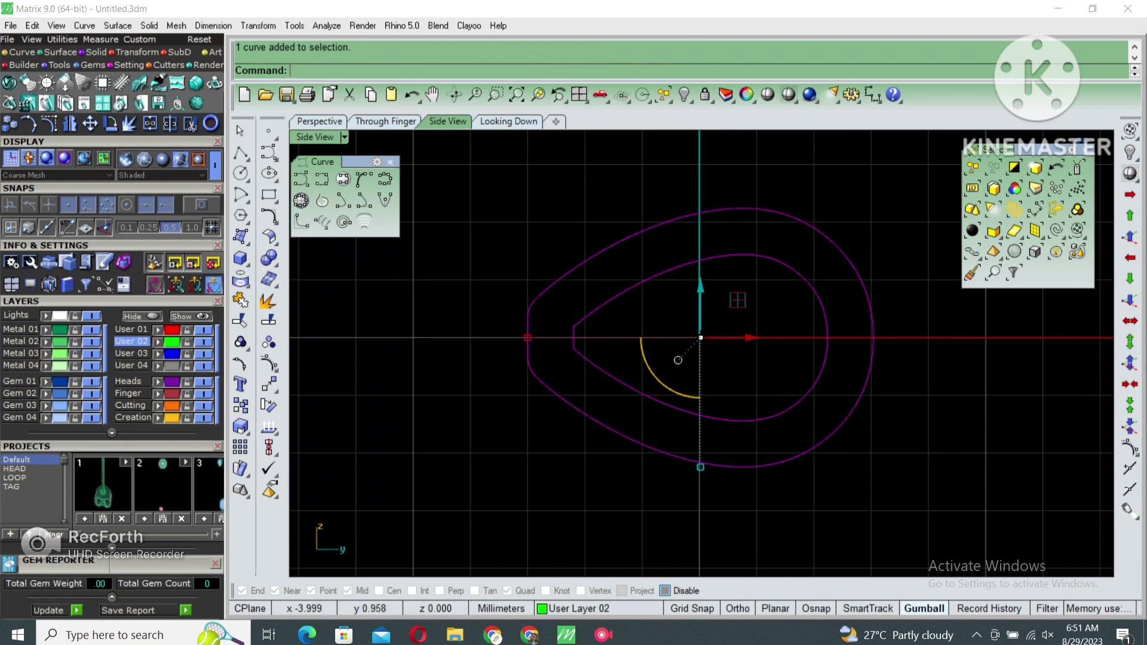
scroll(614, 357, "up", 3)
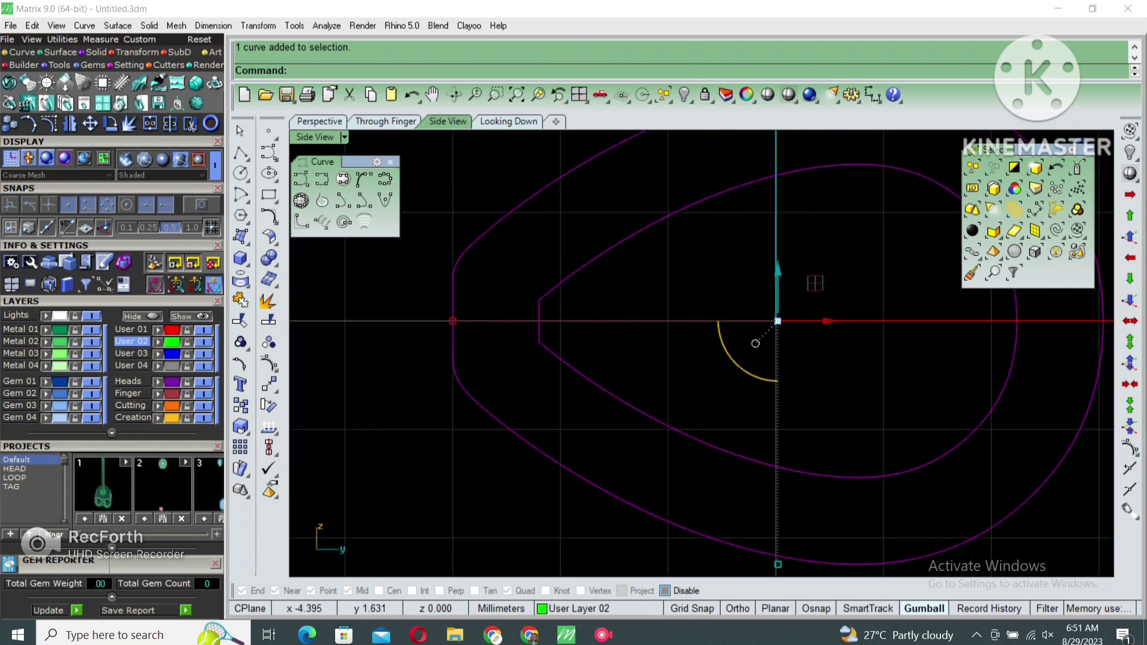
key("ctrl+Tab")
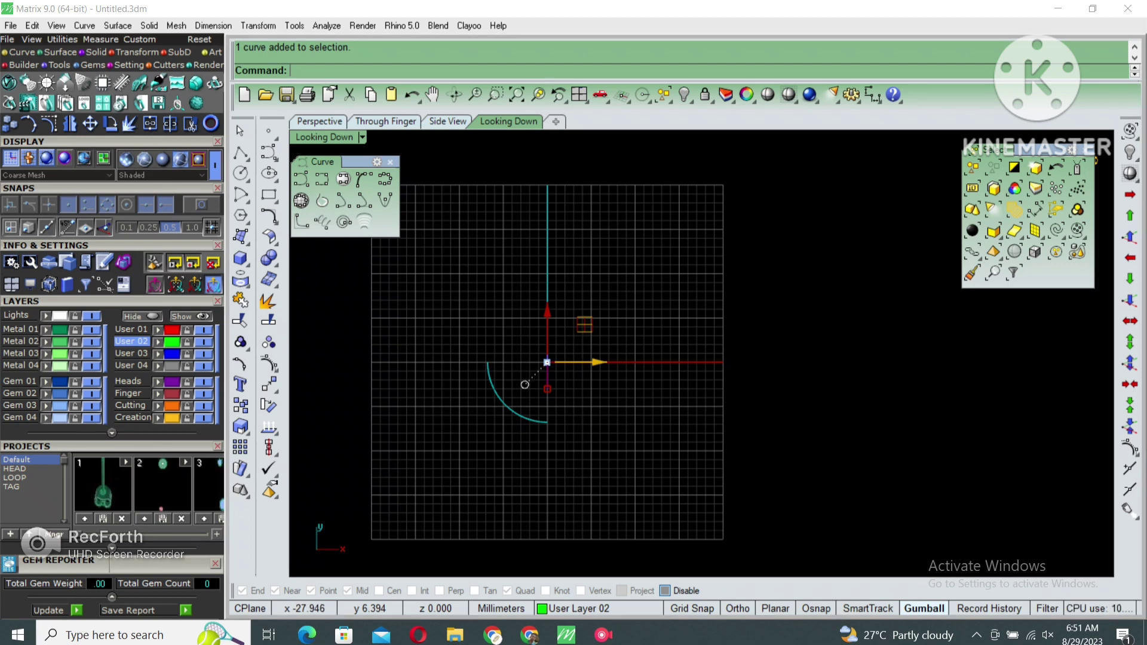
key("Return")
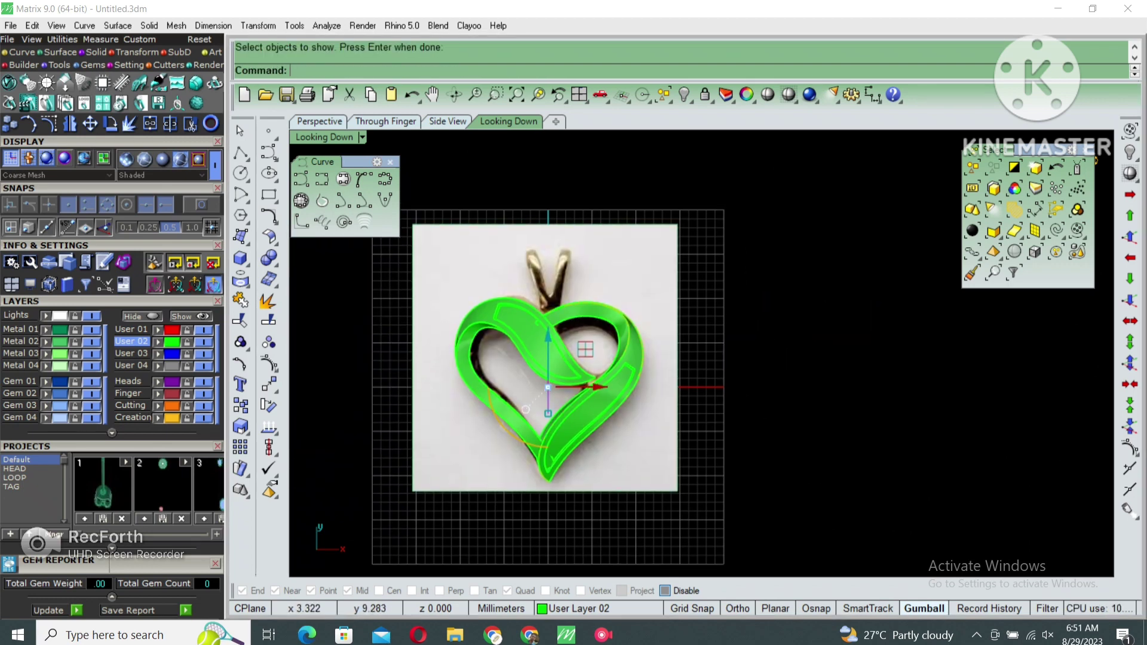
Move the bail profile to the heart's top and extrude it into a solid bail, shown in wireframe
left_click(525, 417)
scroll(525, 417, "up", 2)
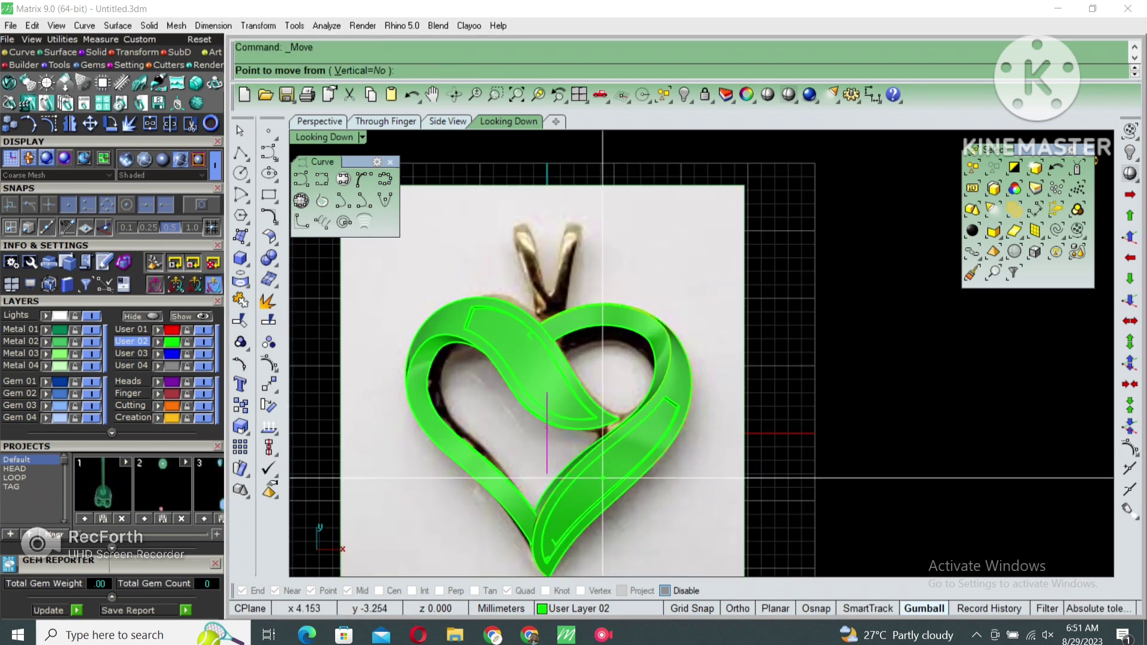
left_click(603, 479)
left_click(602, 310)
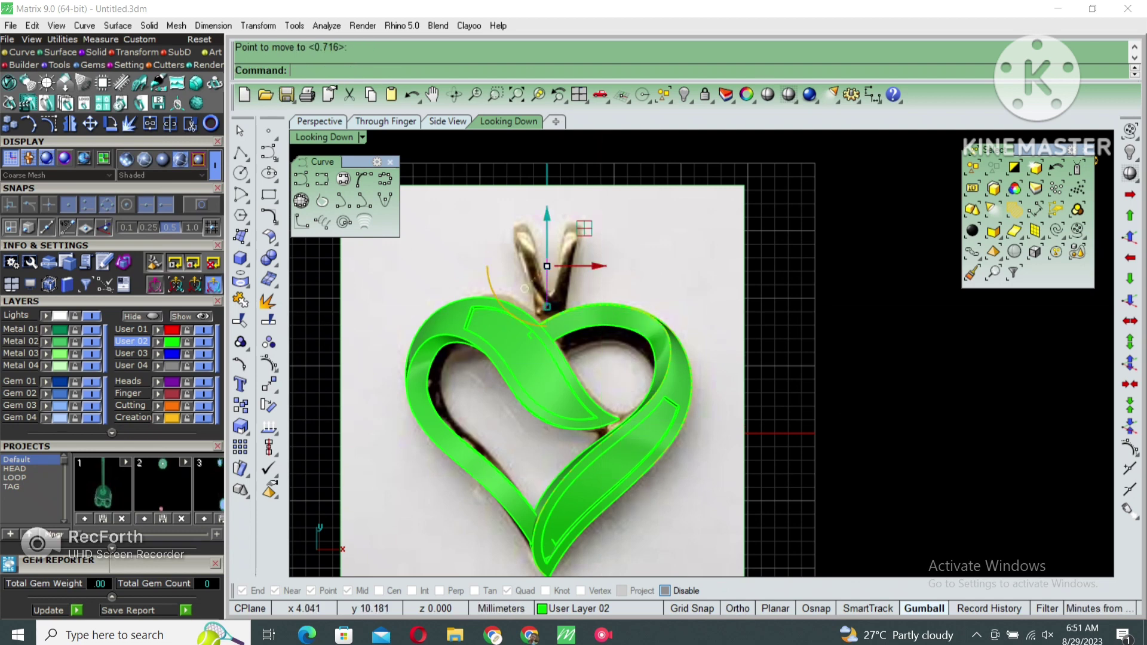
scroll(524, 320, "up", 2)
left_click(240, 258)
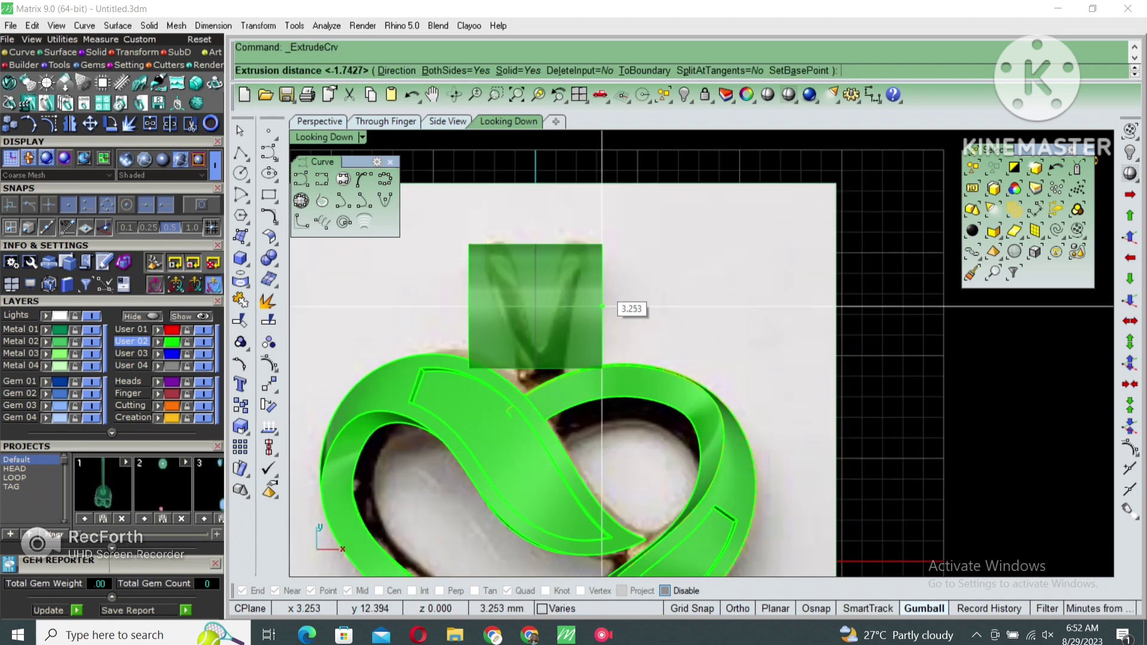
left_click(604, 306)
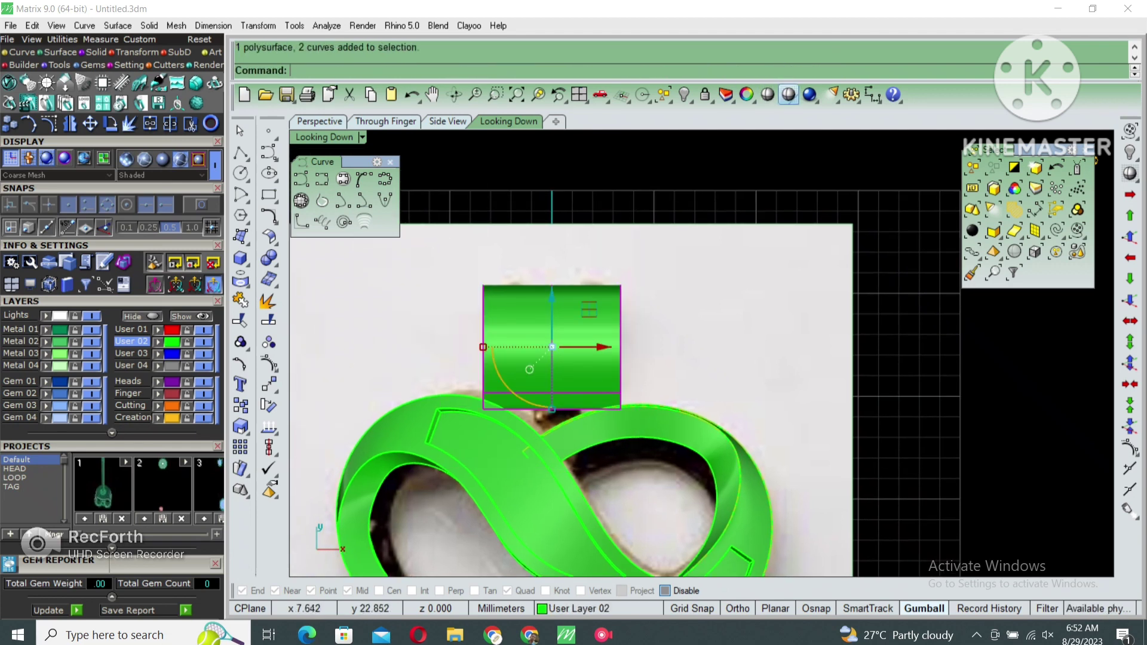
key("ctrl+alt+w")
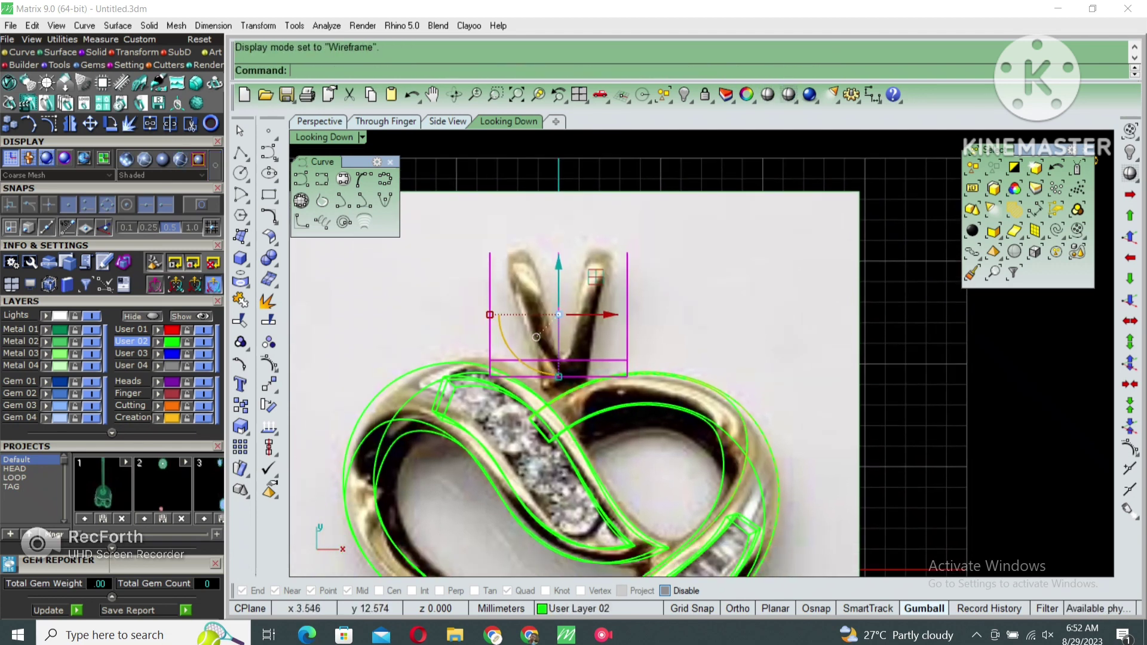
Hide the heart's curves and surfaces, then bring them back
key("ctrl+i")
type("hide")
key("Return")
type("h")
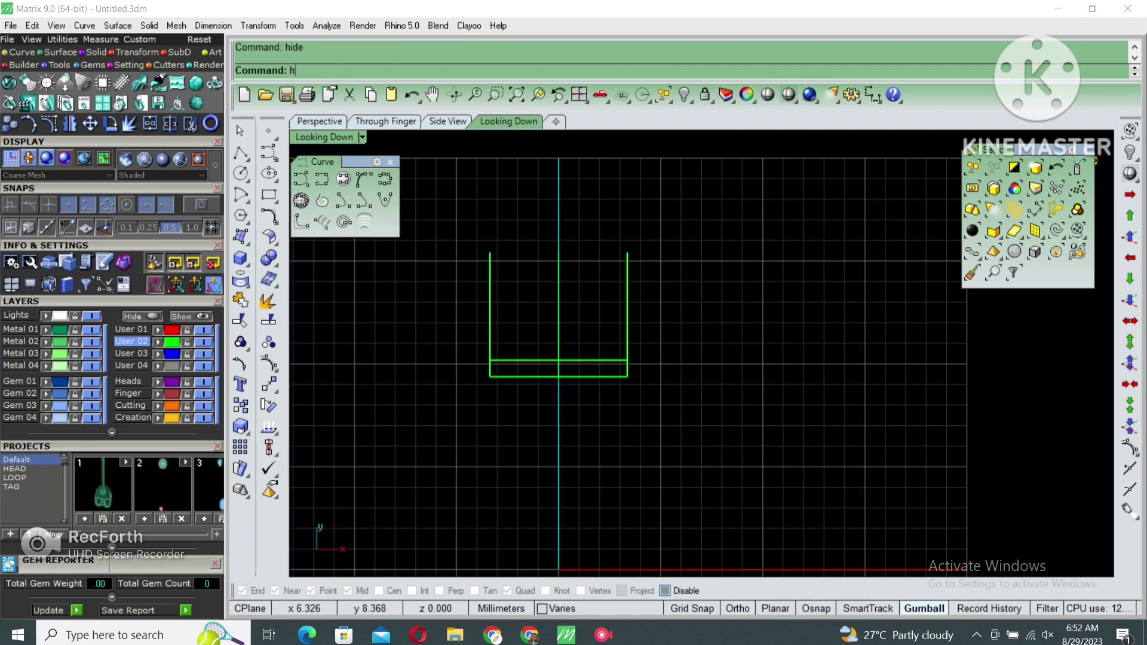
key("ctrl+alt+h")
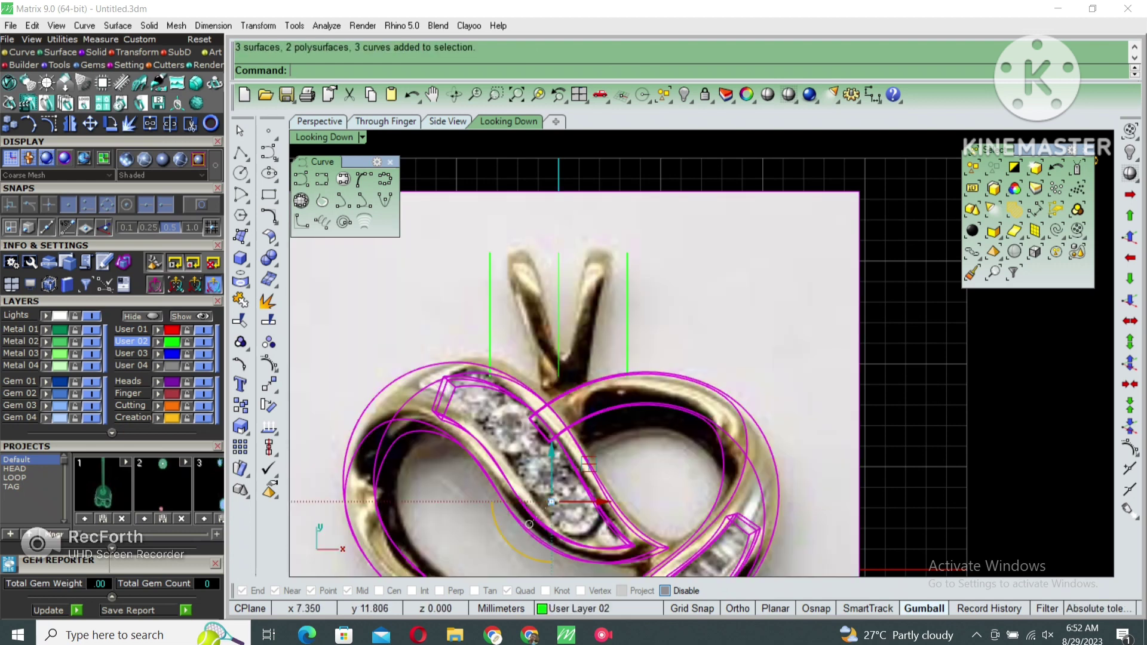
key("Escape")
Remove the heart curve from its group and hide the whole heart group
type("RemoveFromGroup")
key("Return")
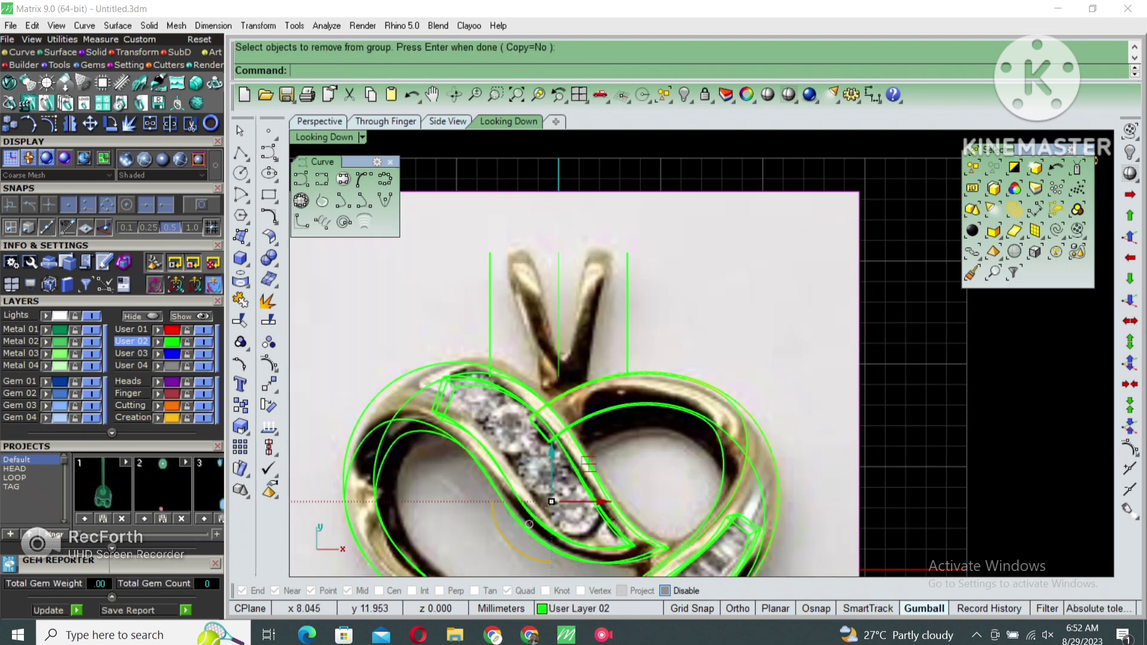
left_click(720, 420)
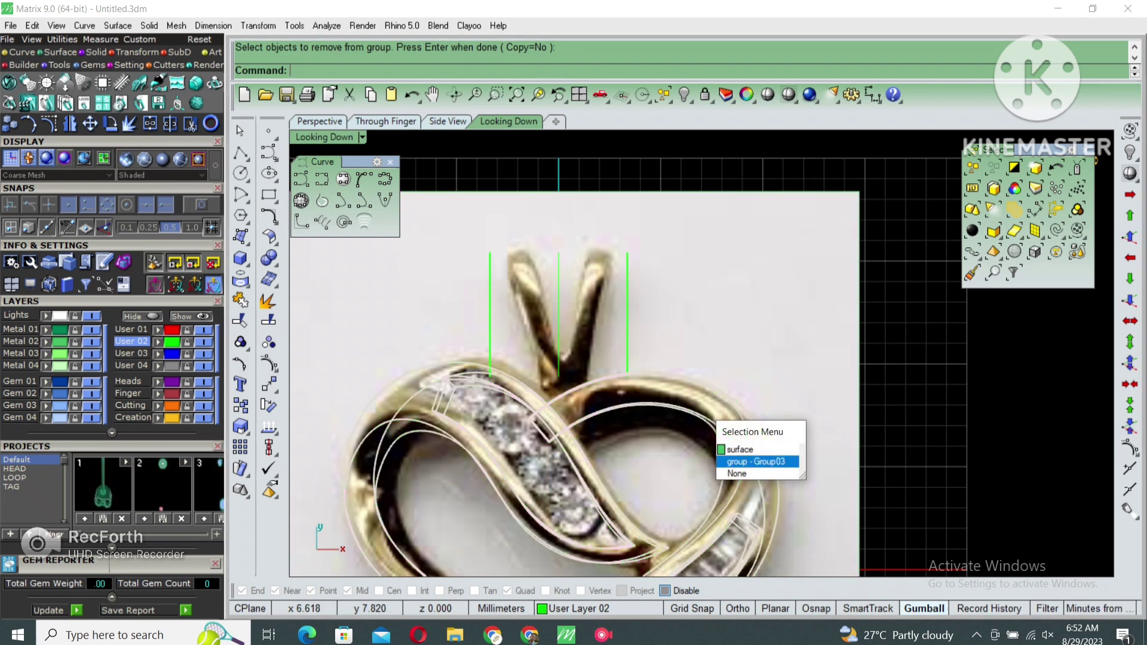
left_click(741, 461)
key("ctrl+h")
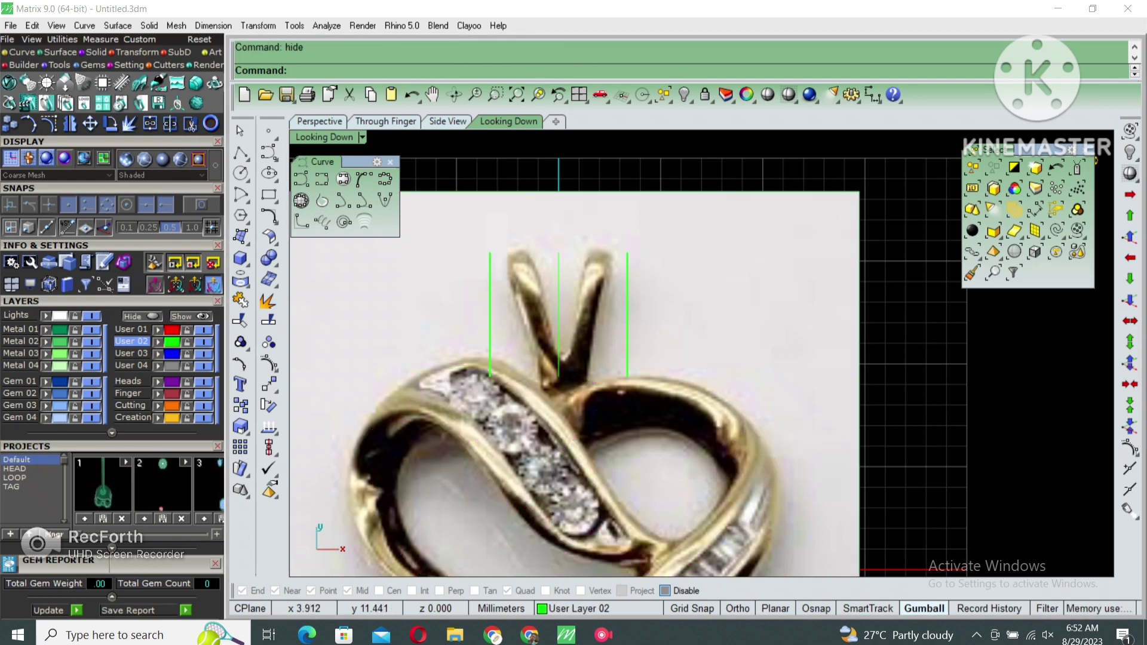
left_click(240, 153)
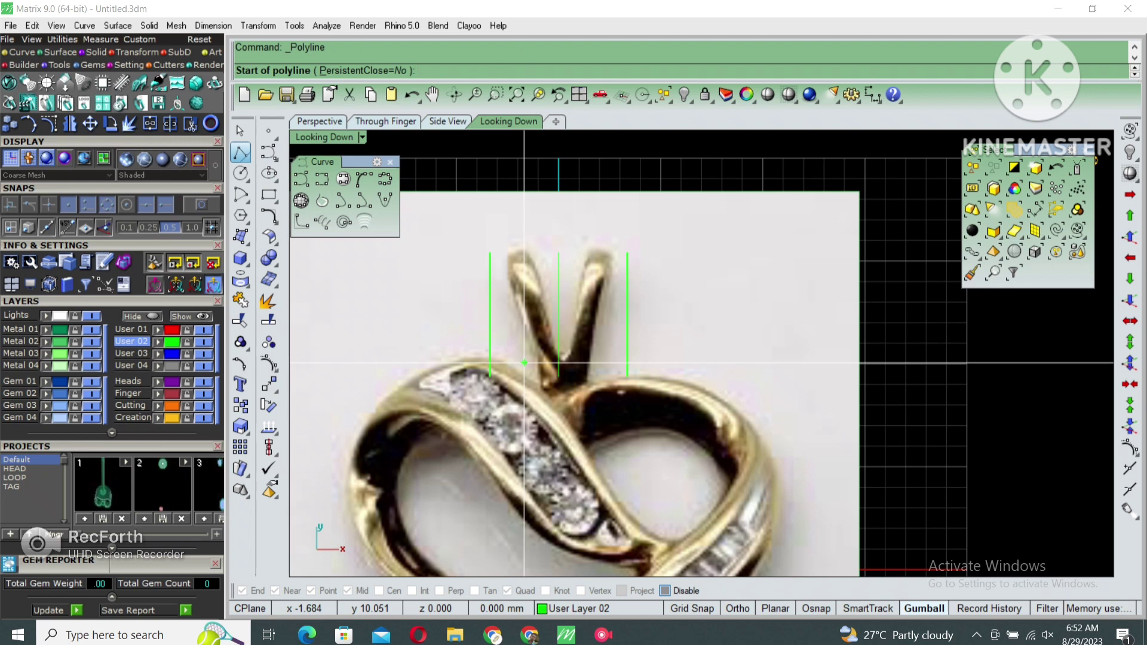
Draw a line along the bail's prong and rotate it to match the prong's slant
left_click(640, 178)
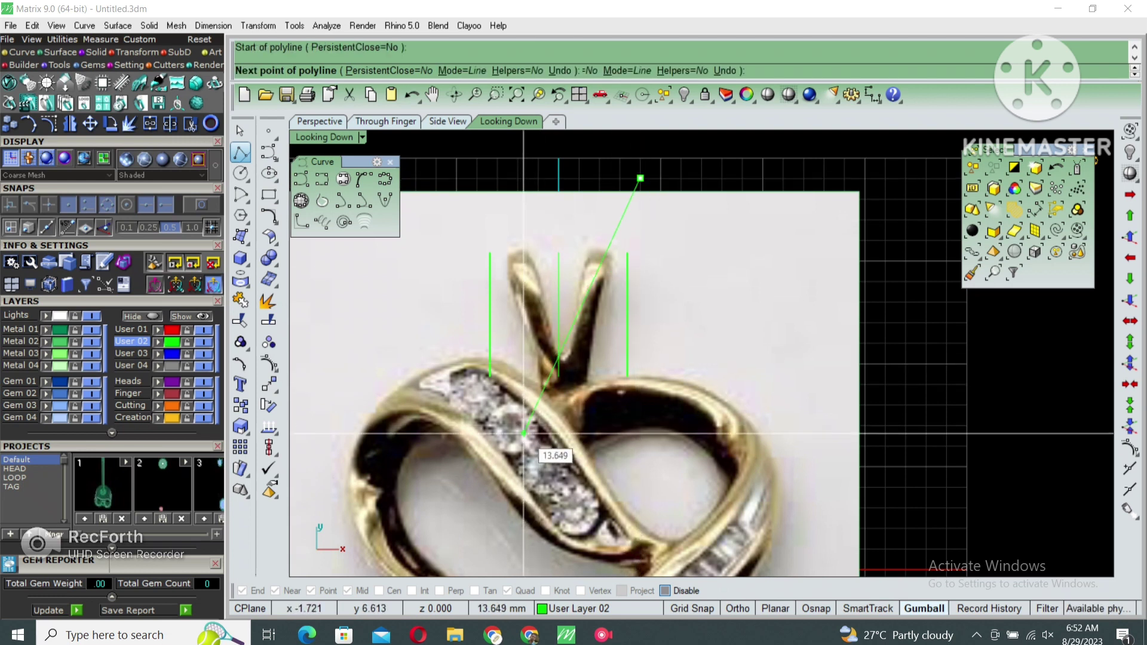
left_click(564, 476)
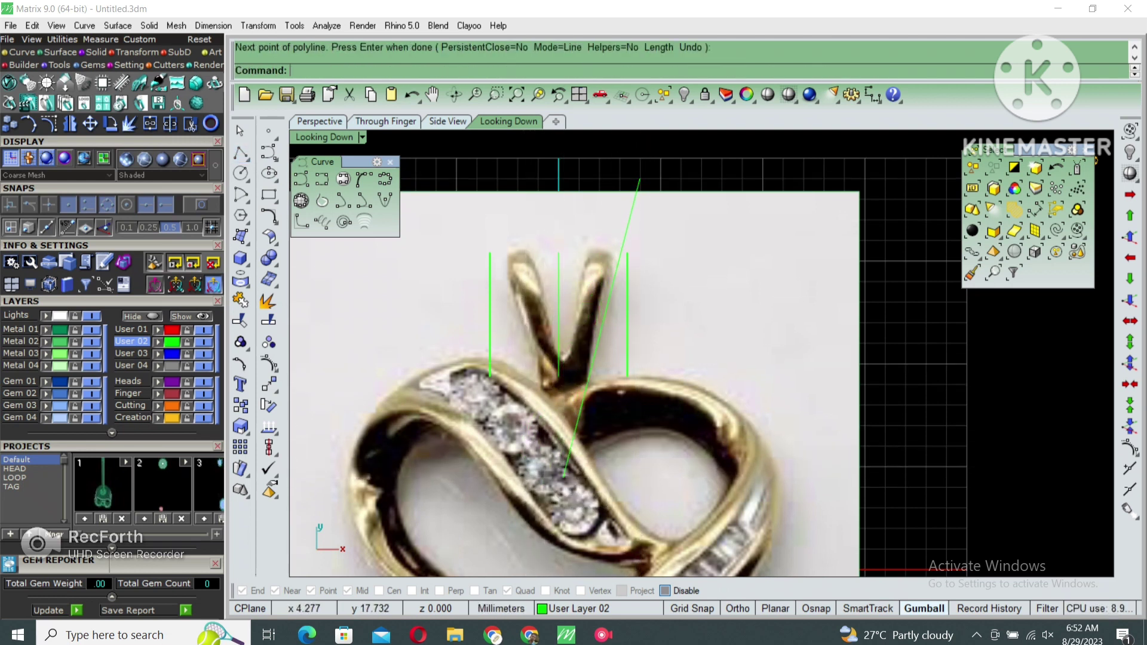
key("Return")
left_click(555, 332)
left_click(794, 396)
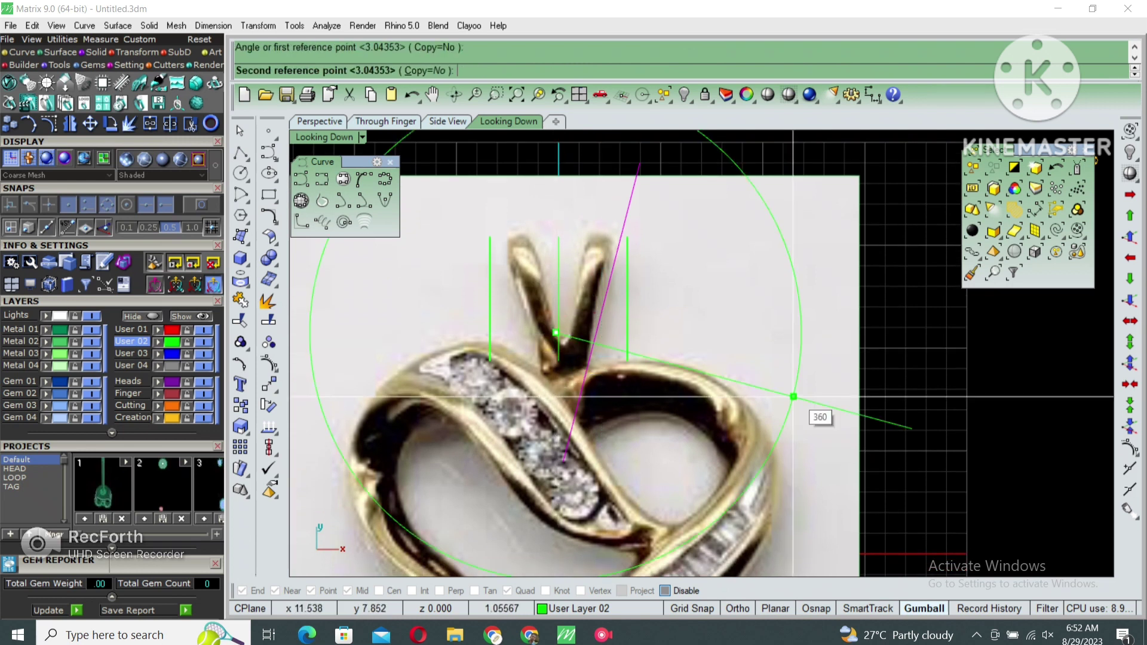
left_click(795, 386)
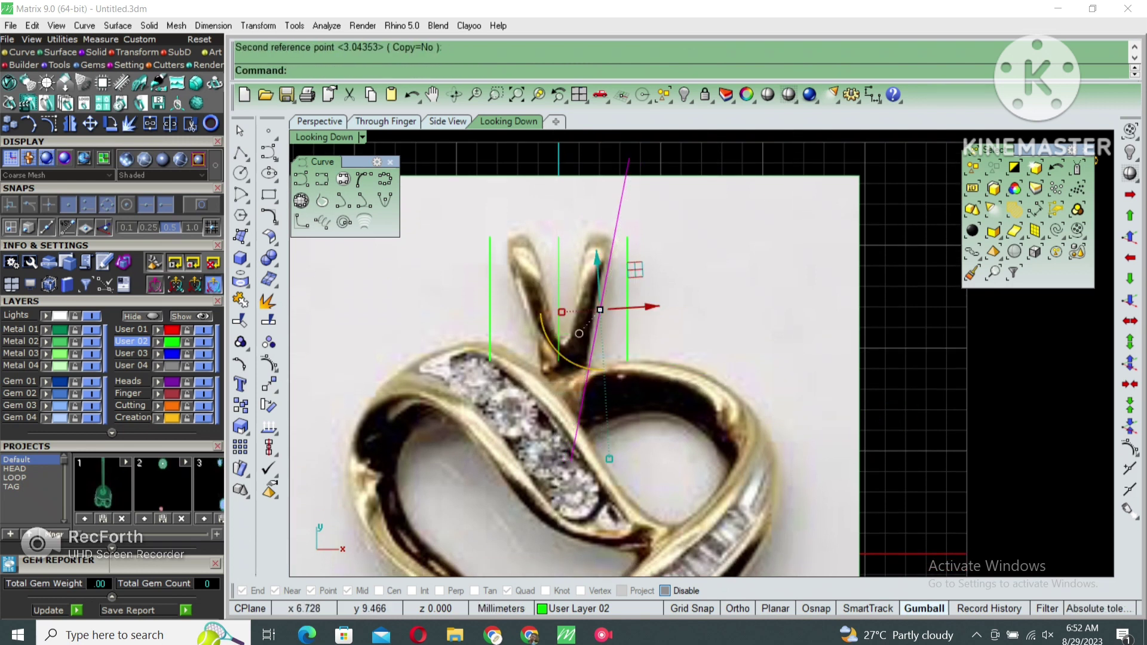
Offset the slanted line 0.8 to its left
left_click(364, 221)
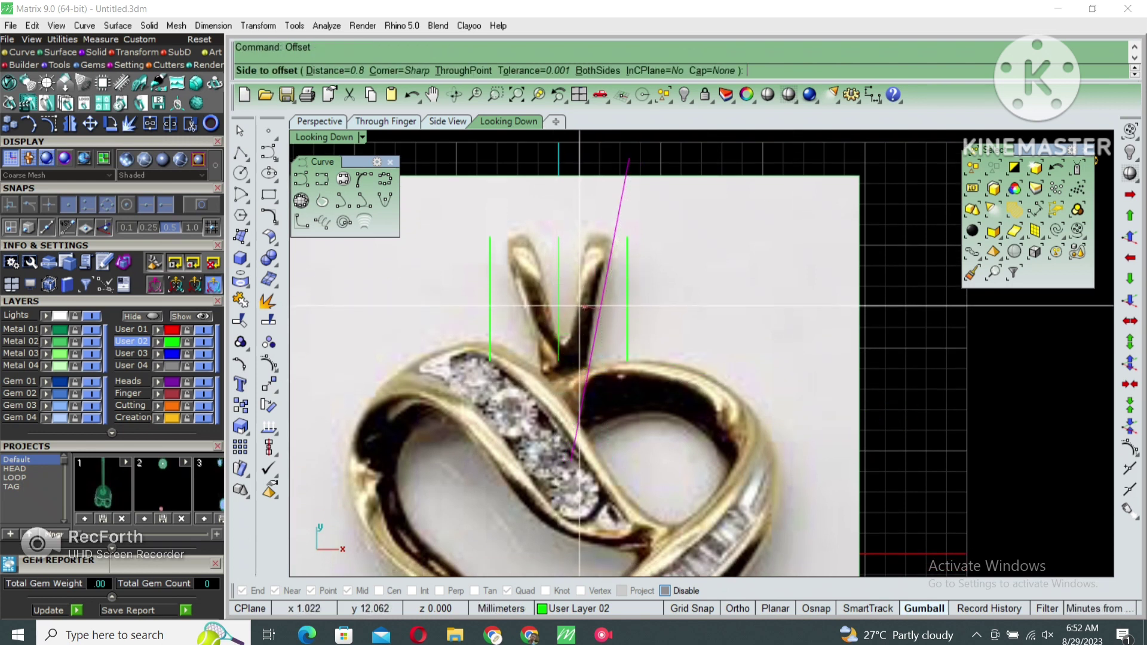
type(".8")
key("Return")
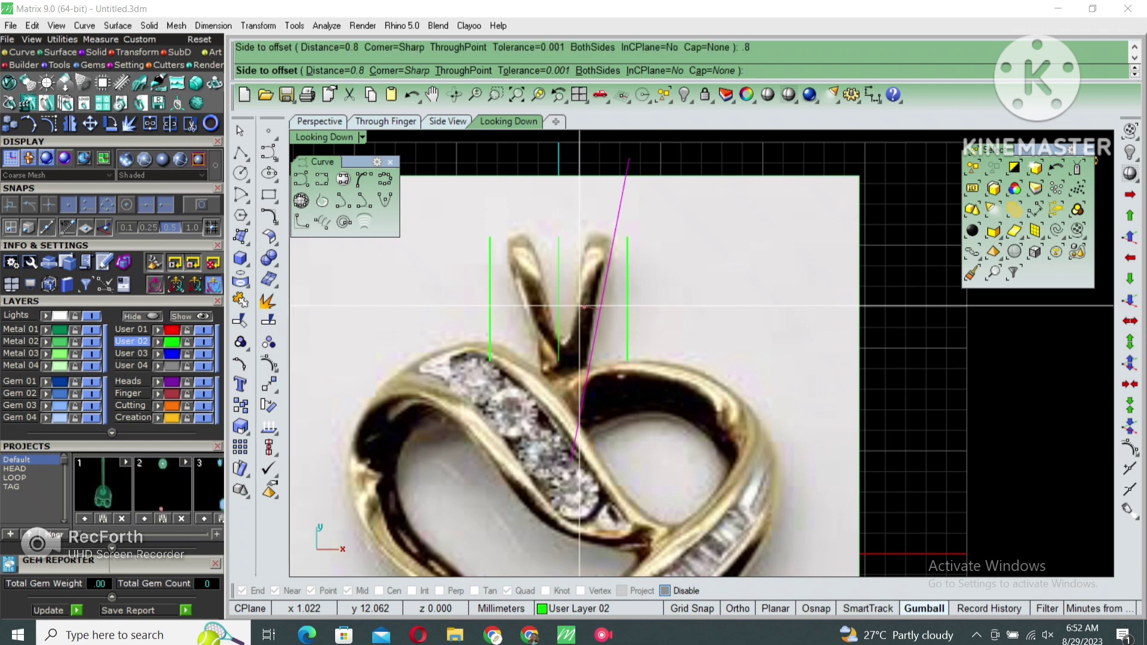
left_click(584, 307)
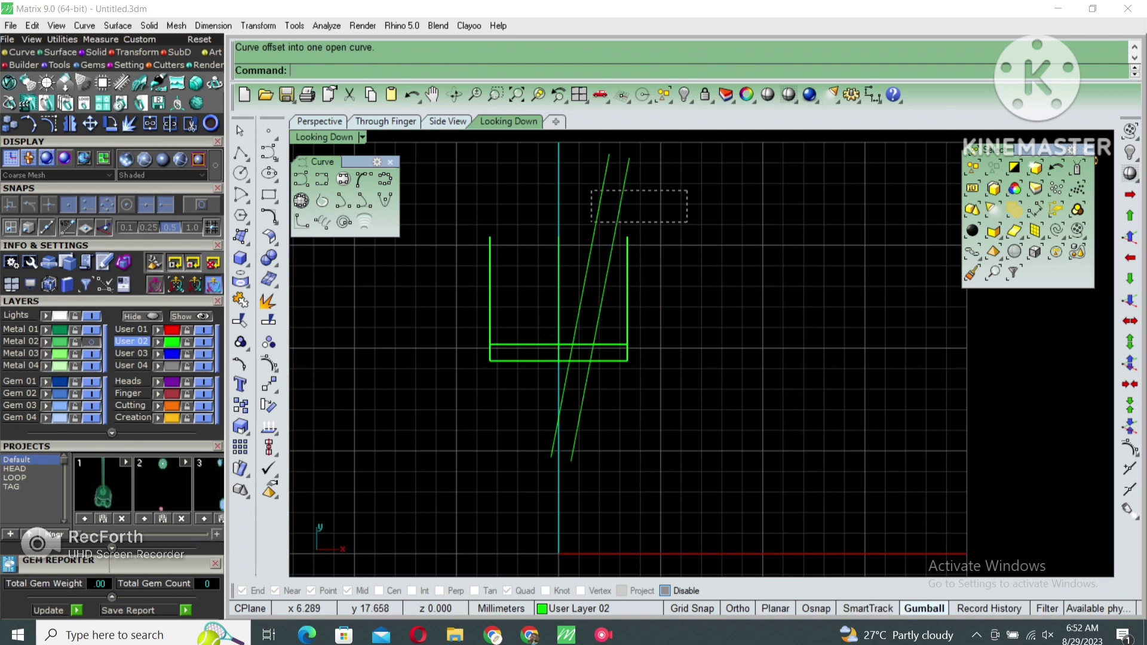
Move both slanted lines to a new position over the bail
left_click_drag(691, 218, 594, 159)
scroll(562, 212, "up", 2)
type("m")
key("Return")
left_click(731, 274)
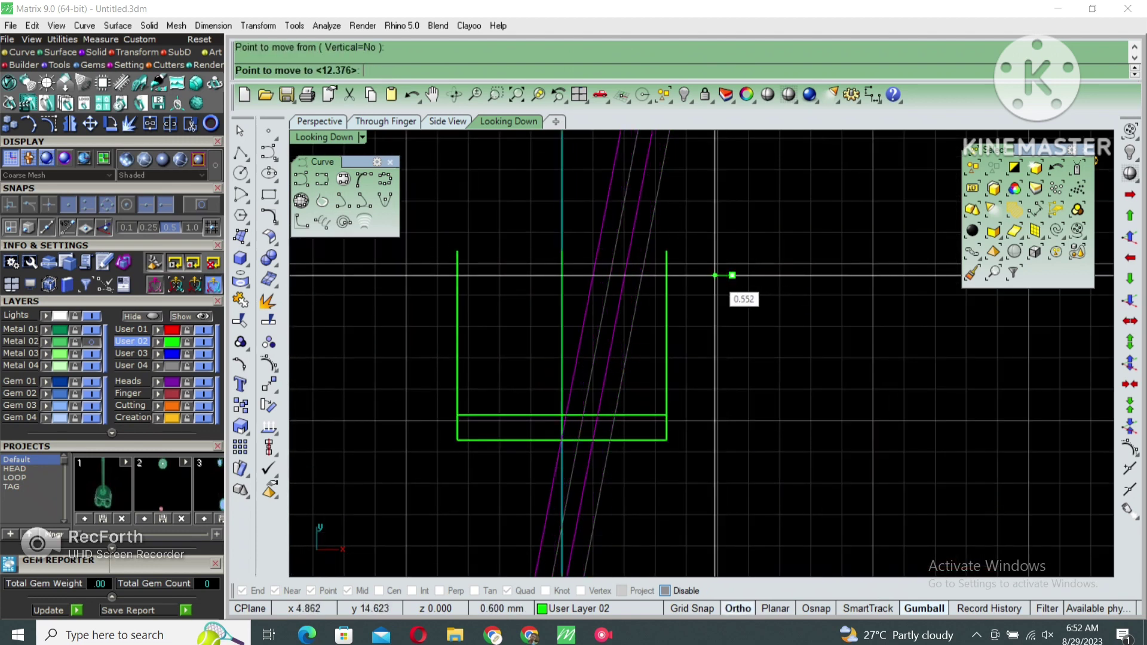
left_click(731, 275)
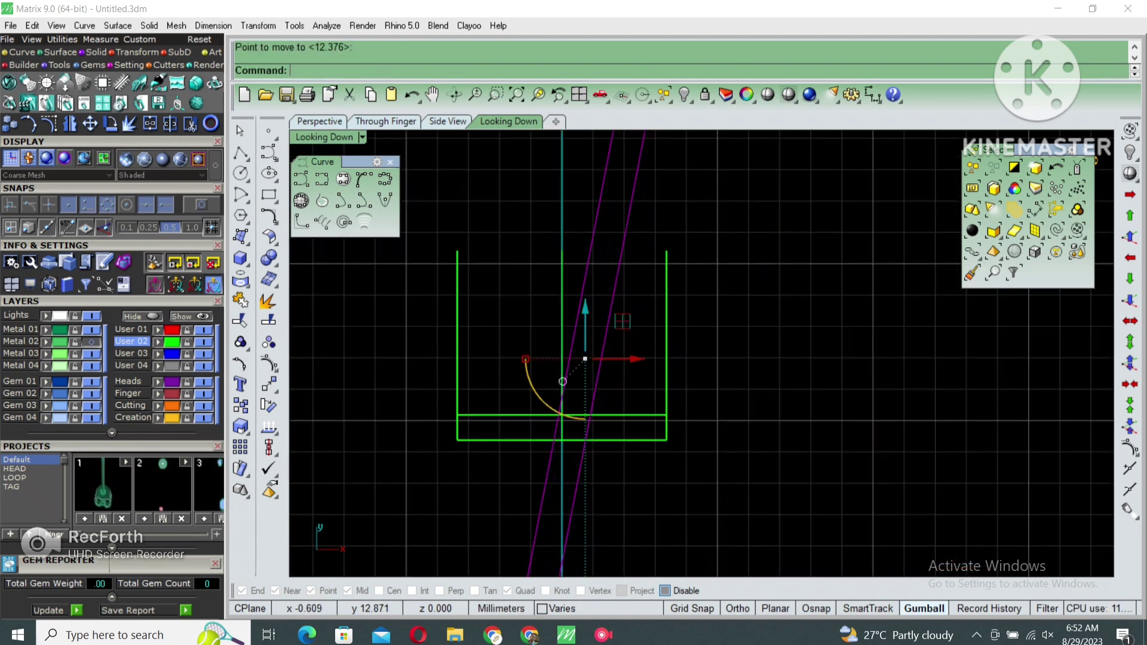
Mirror the lines across the vertical axis from 0, trim the crossing pair, and restore four views
type("Mirror")
key("Return")
type("0")
key("Return")
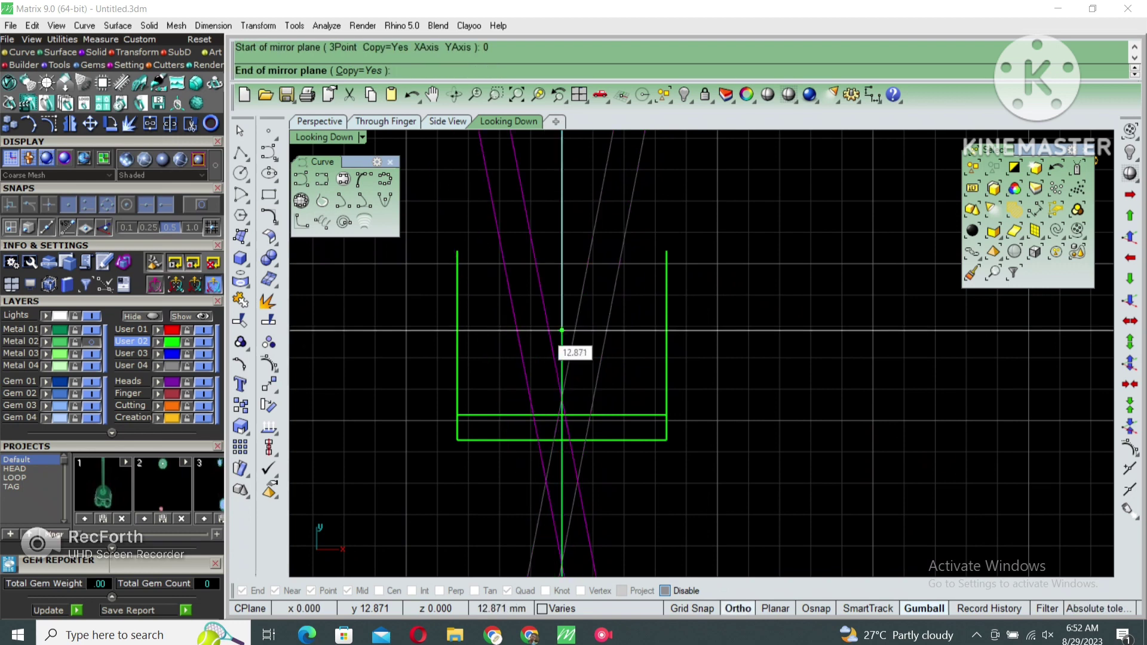
left_click(561, 330)
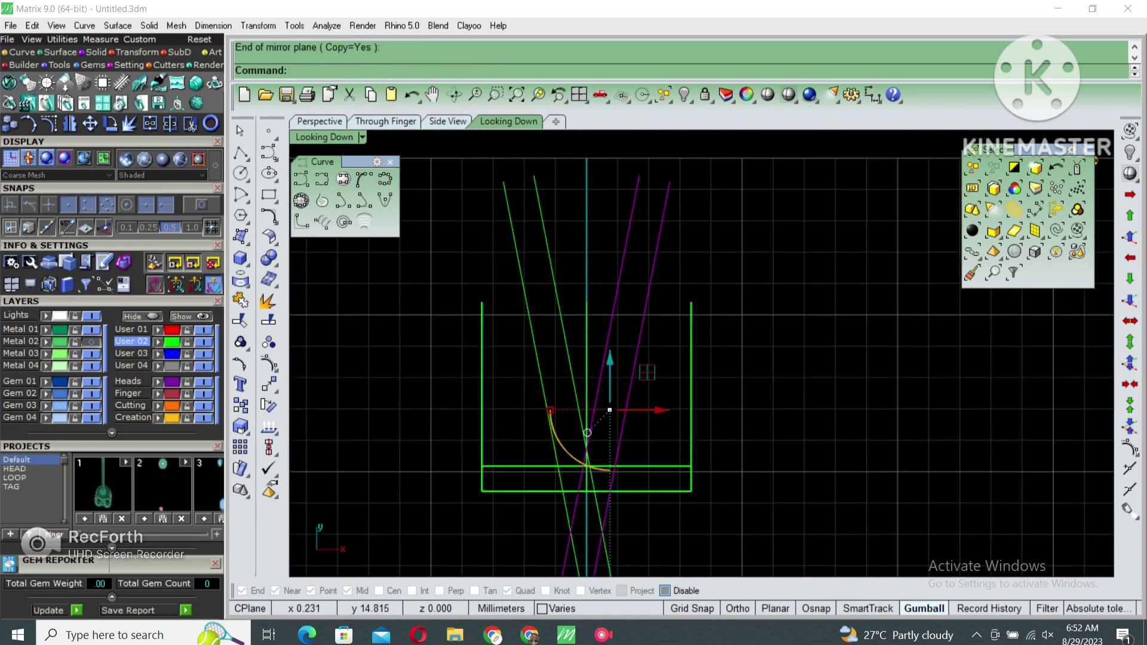
scroll(574, 528, "up", 3)
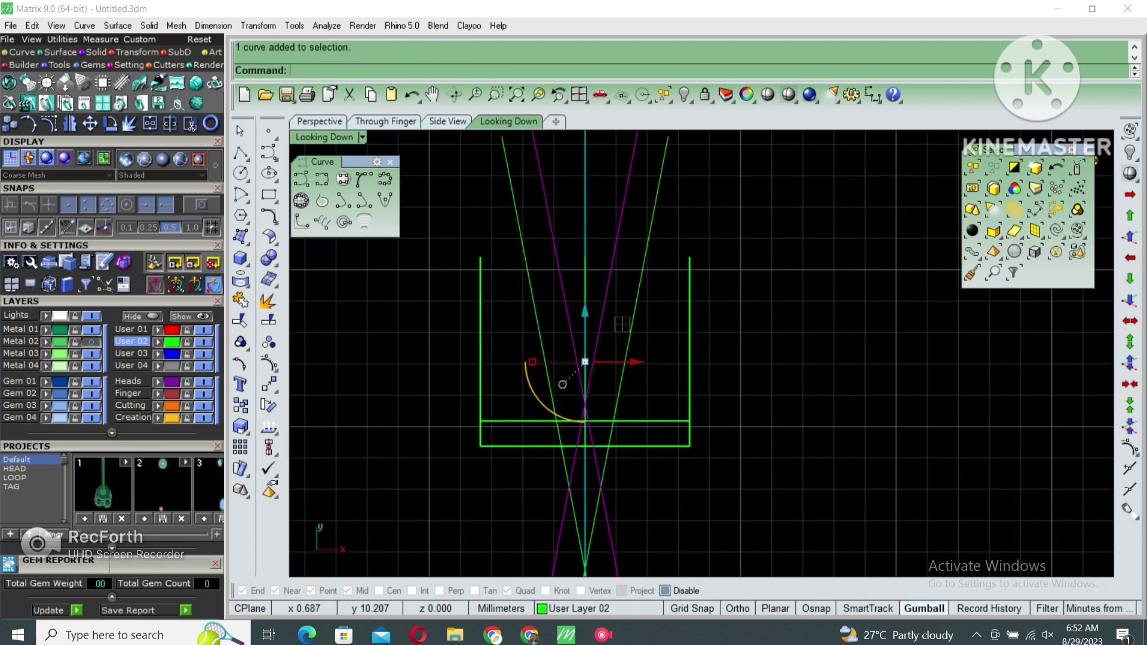
scroll(574, 528, "up", 3)
type("trim")
key("Return")
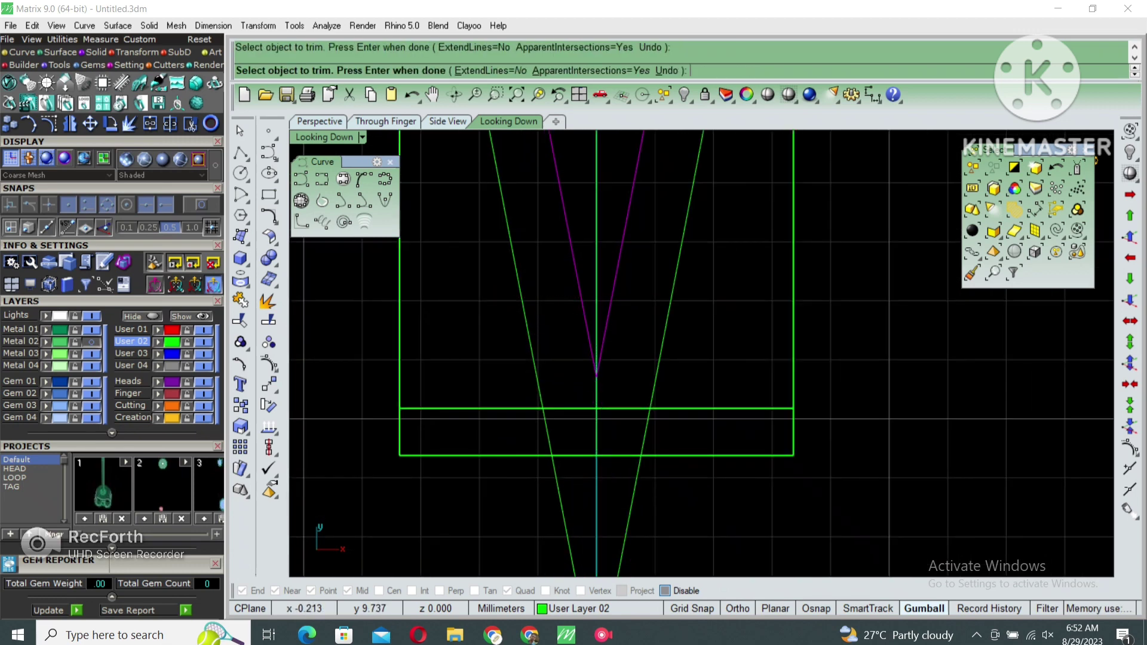
scroll(642, 432, "down", 3)
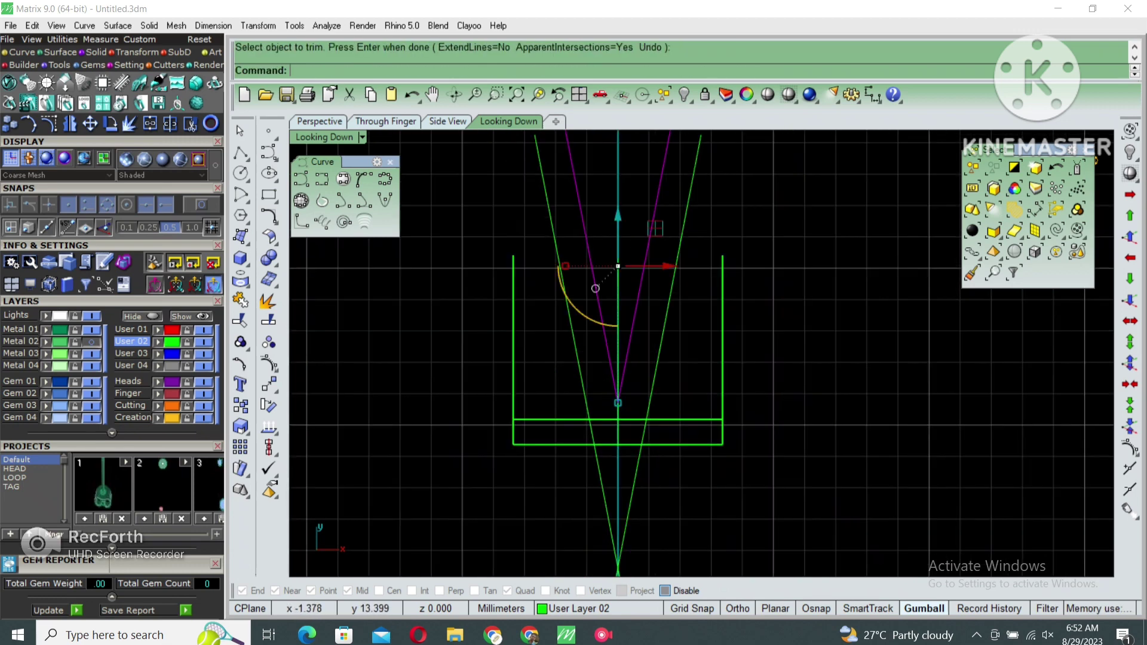
key("ctrl+m")
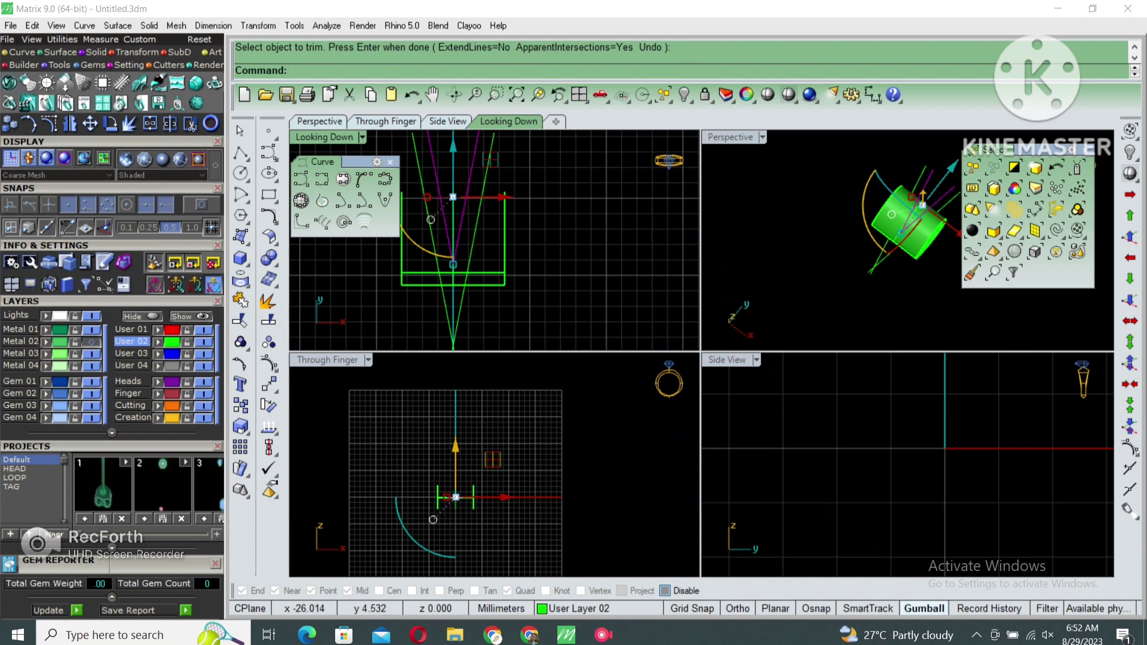
In a maximized Perspective view, extrude the slanted lines into cutting surfaces
double_click(728, 137)
right_click_drag(777, 269, 746, 335)
left_click(240, 281)
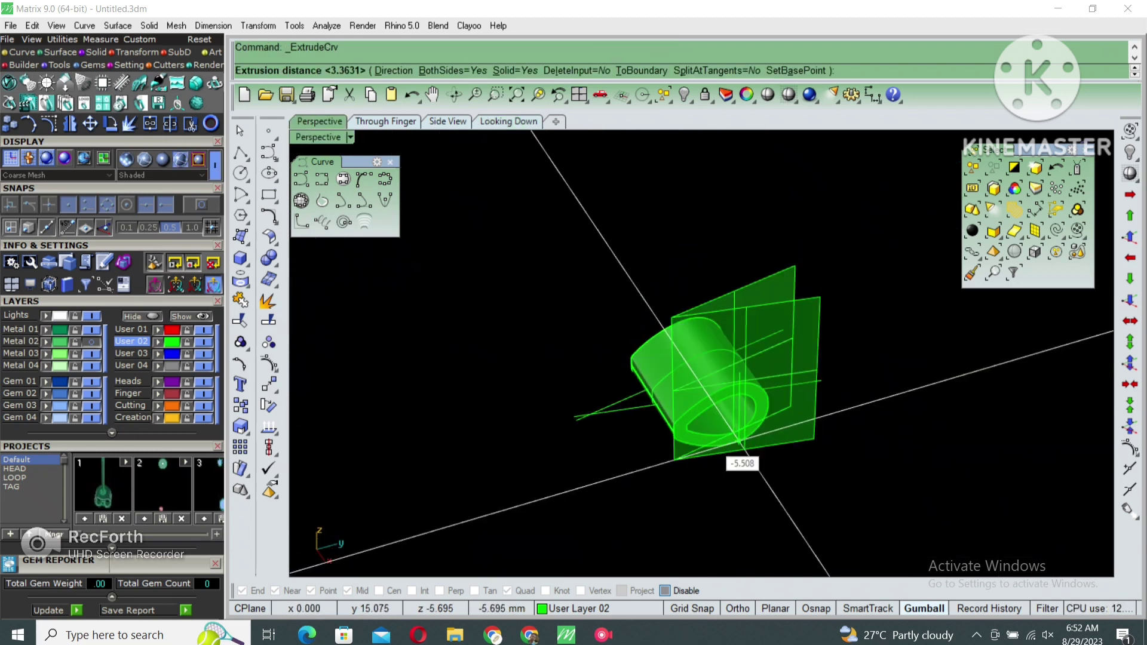
left_click(741, 454)
right_click_drag(740, 454, 717, 388)
Select the bail tube and try starting a cut with the surfaces
left_click(717, 388)
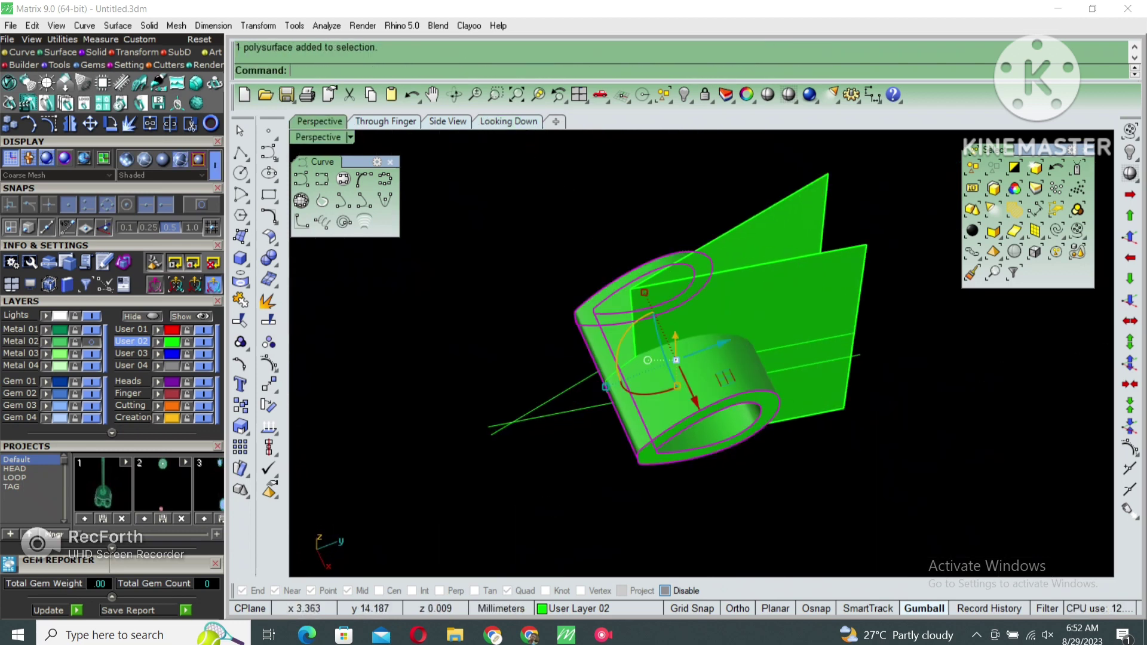
type("bd")
key("Return")
key("Return")
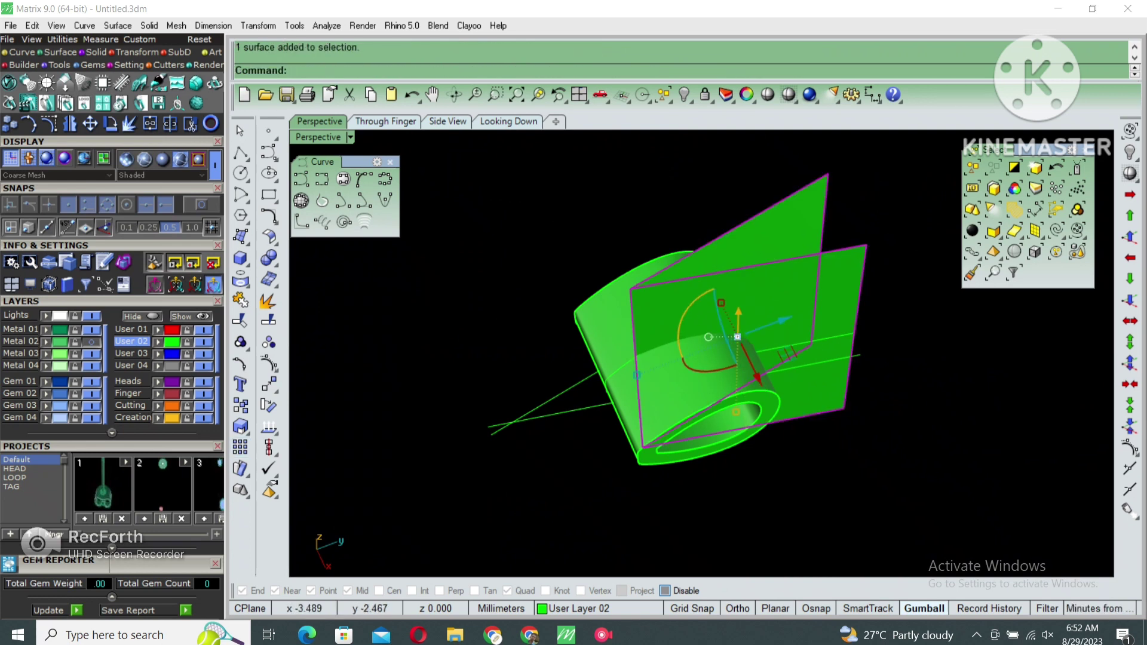
left_click(756, 376)
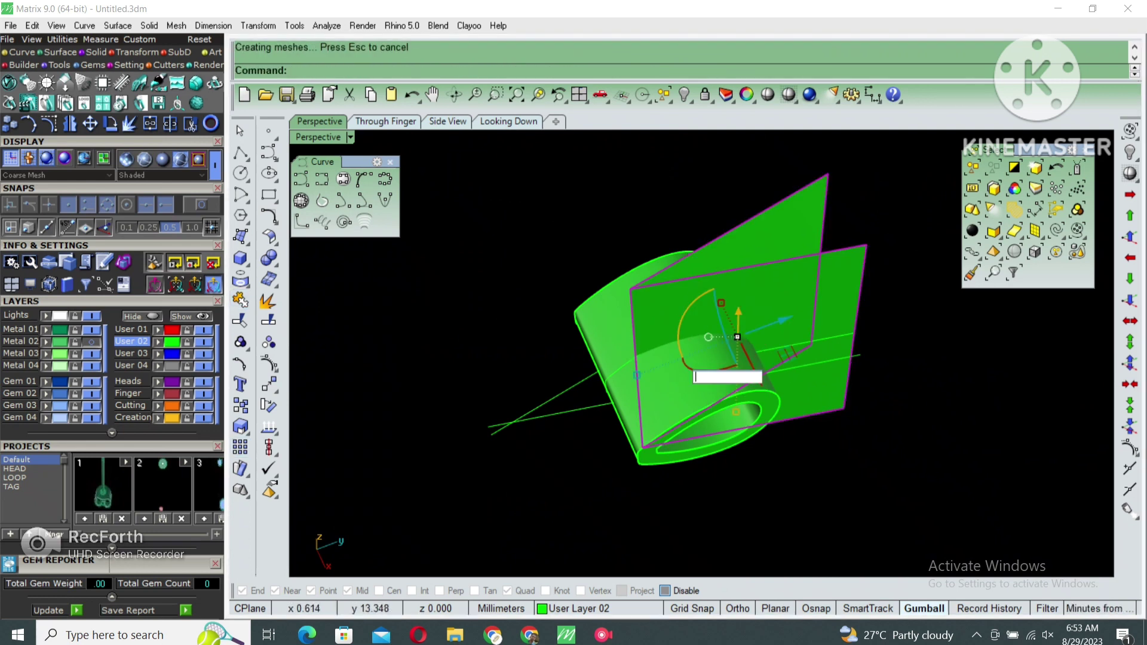
key("Escape")
Split the bail tube with the cutting surfaces and delete the unwanted piece
left_click(603, 335)
type("b")
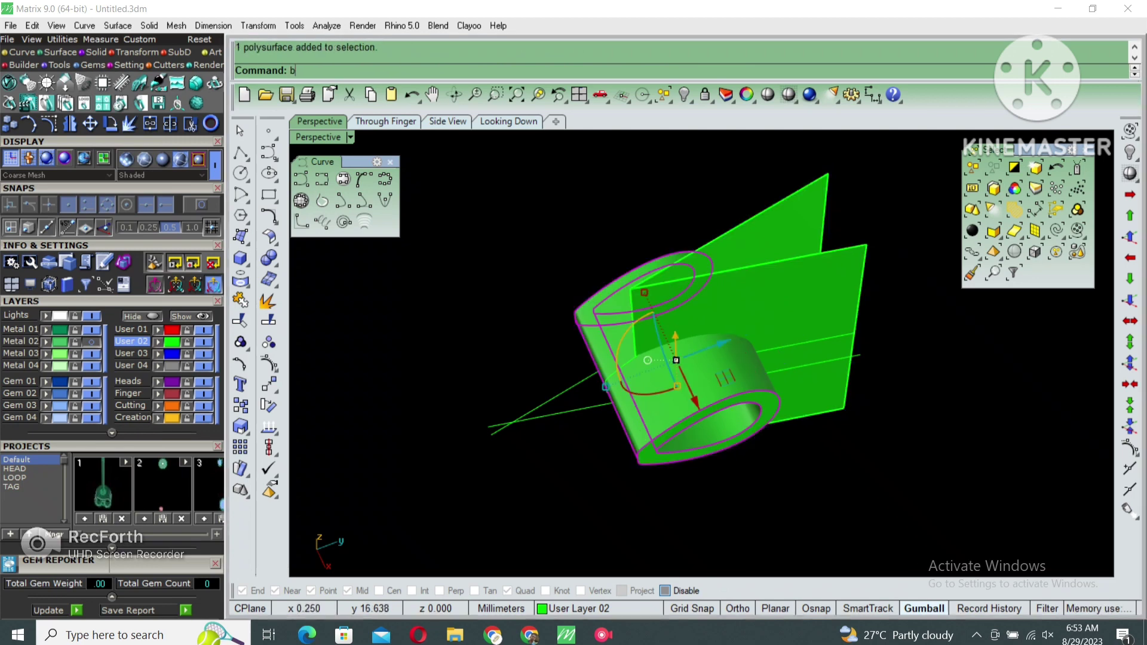
key("Return")
key("Return")
key("Delete")
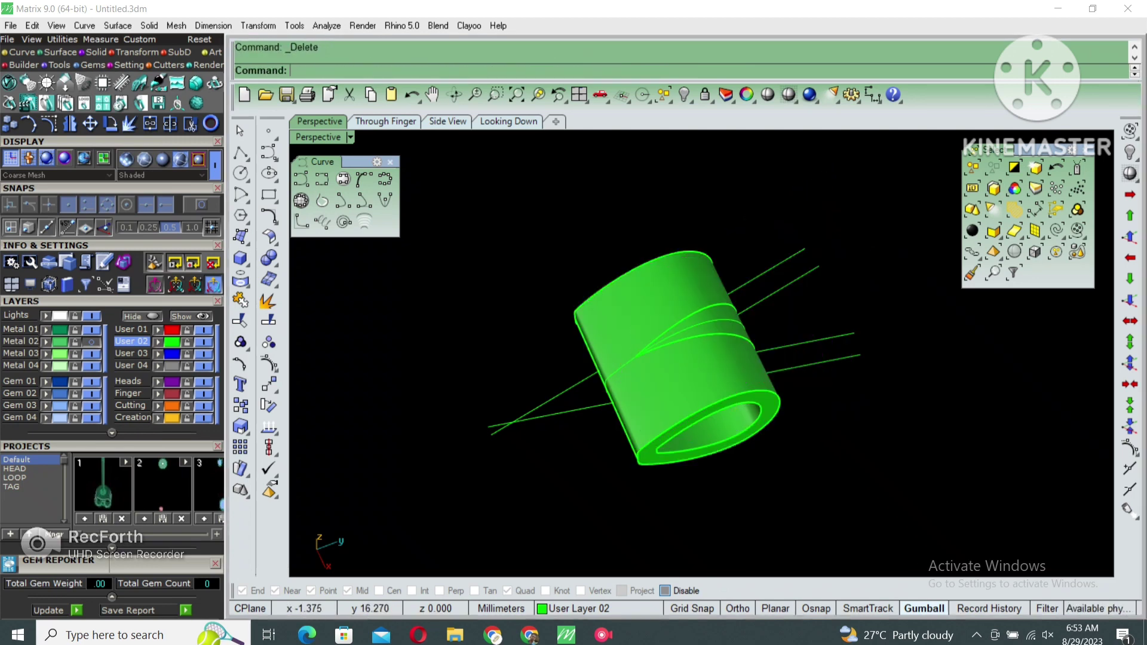
scroll(604, 335, "up", 3)
scroll(603, 335, "up", 3)
left_click(603, 335)
key("Delete")
scroll(603, 336, "down", 3)
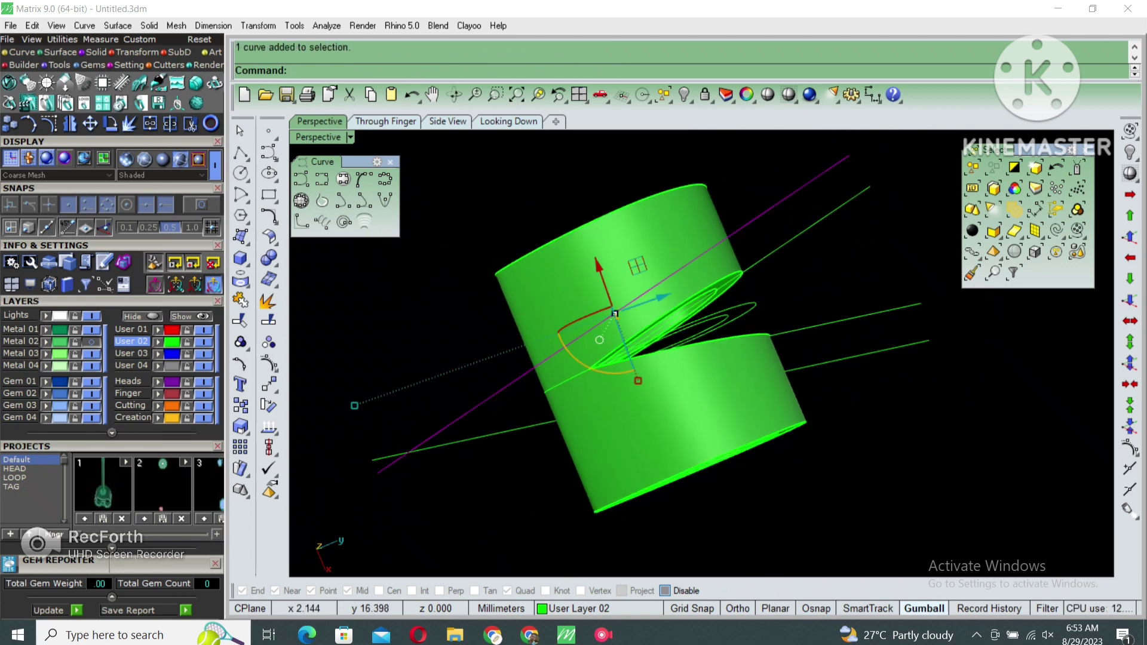
Finish extruding the slanted cutting surfaces and BooleanSplit the bail tube with them
scroll(355, 405, "down", 2)
right_click_drag(525, 433, 519, 435)
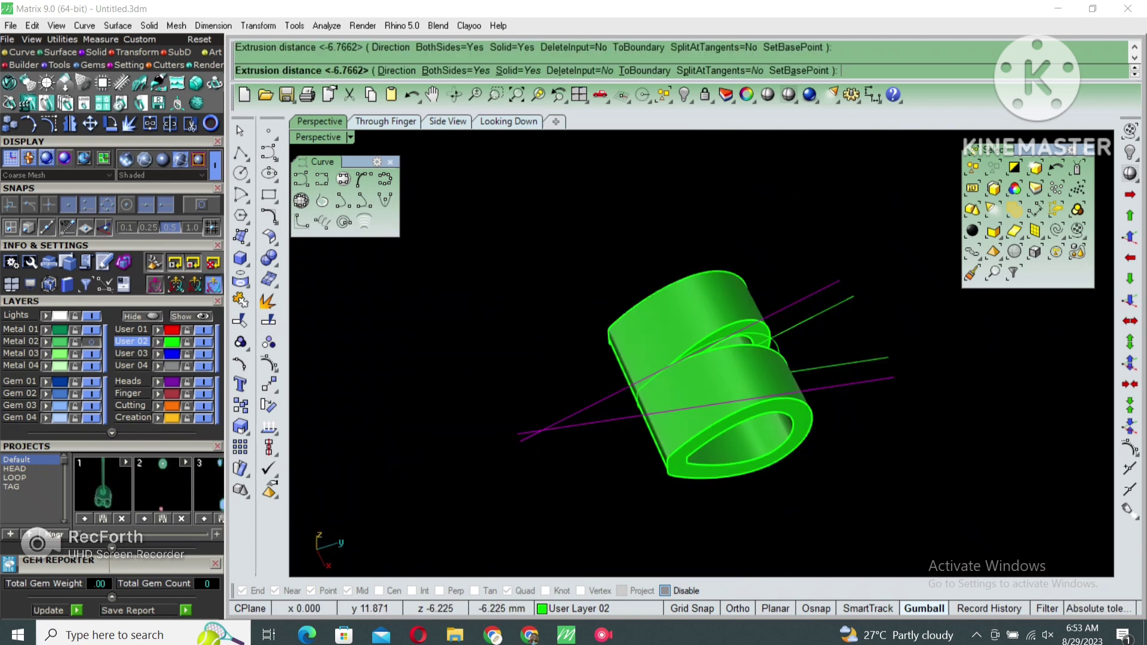
key("Return")
left_click(709, 378)
type("ooleansplit")
key("Return")
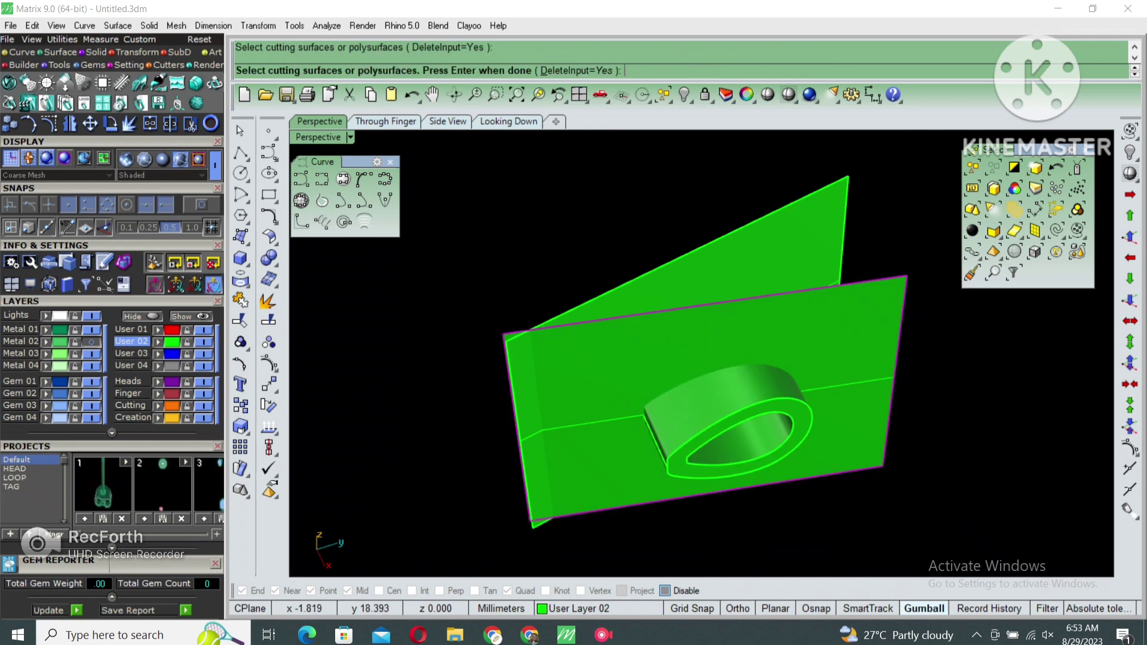
left_click(735, 412)
right_click_drag(735, 412, 741, 358)
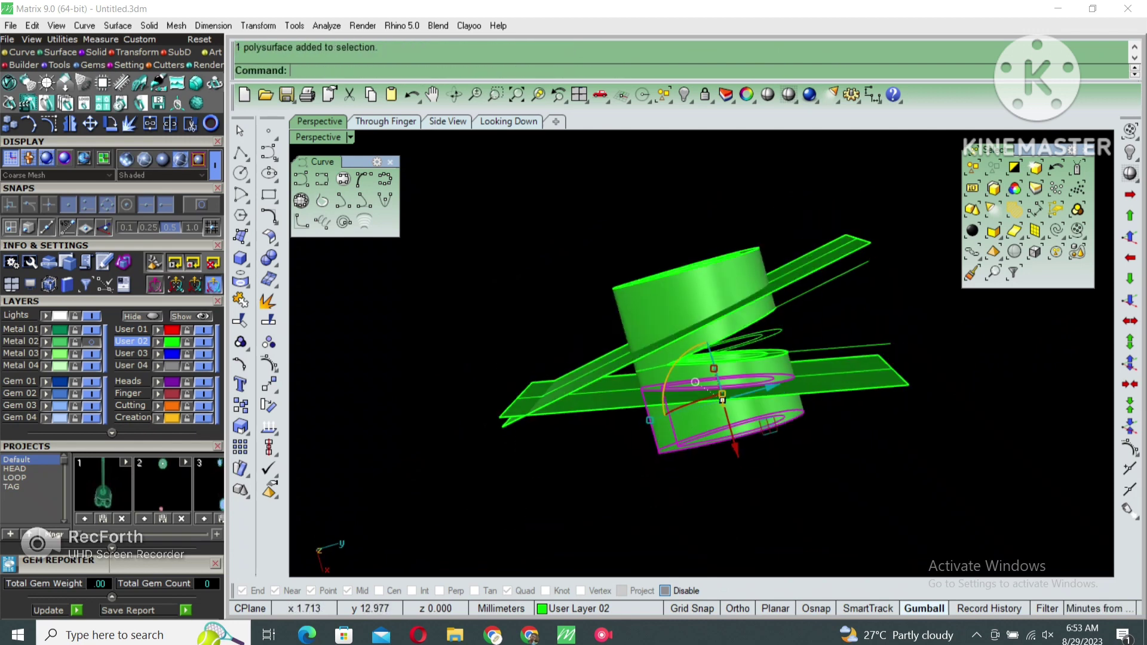
key("Return")
Delete the upper cut-off and leftover tube pieces, plus the cutting surfaces and curve
left_click(806, 272)
key("Return")
left_click(717, 281)
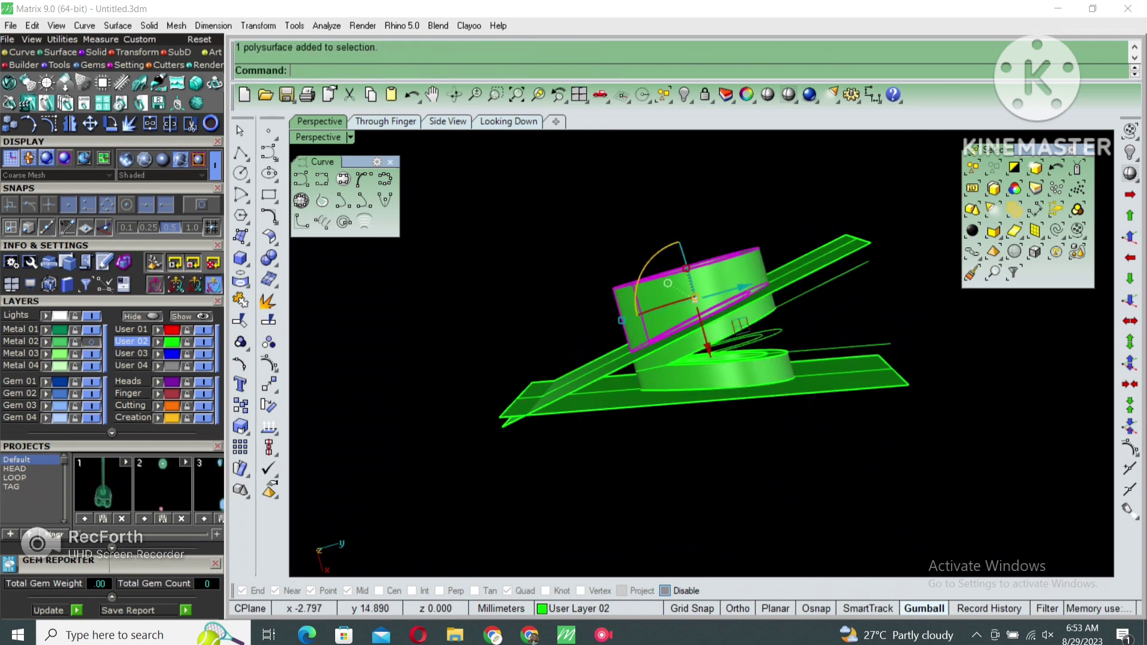
key("Delete")
left_click_drag(920, 227, 490, 436)
key("Delete")
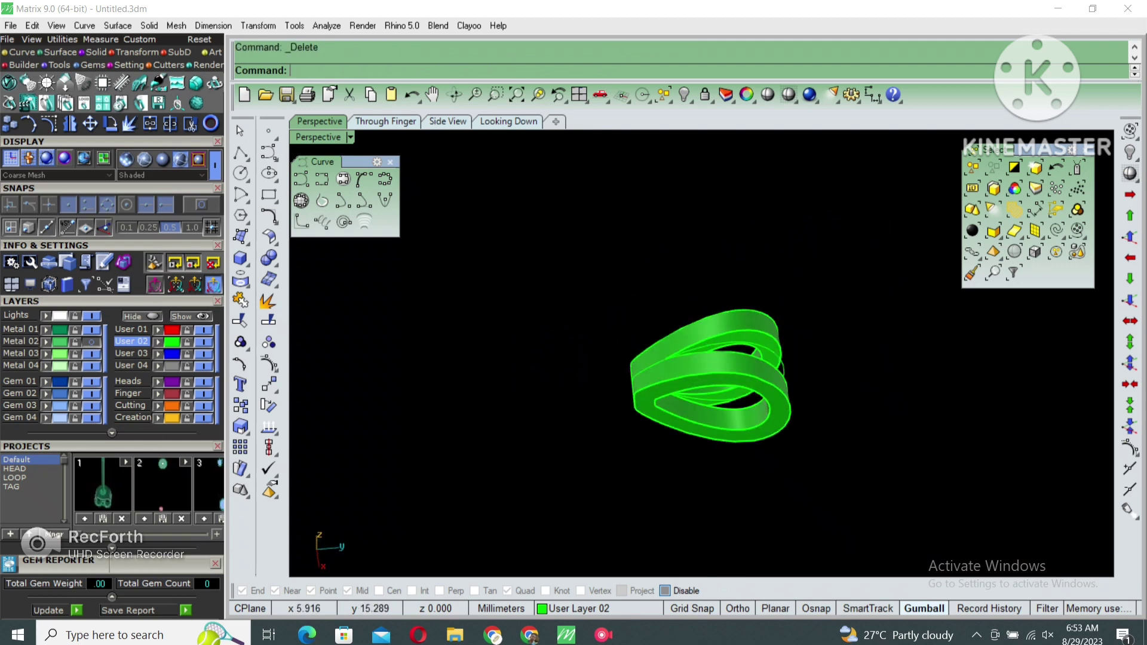
right_click_drag(705, 359, 747, 335)
mouse_move(708, 367)
right_mouse_down()
mouse_move(725, 322)
mouse_move(701, 320)
right_mouse_up()
Bring the hidden heart pendant parts back into view alongside the split bail
left_click(741, 308)
type("ss")
key("Return")
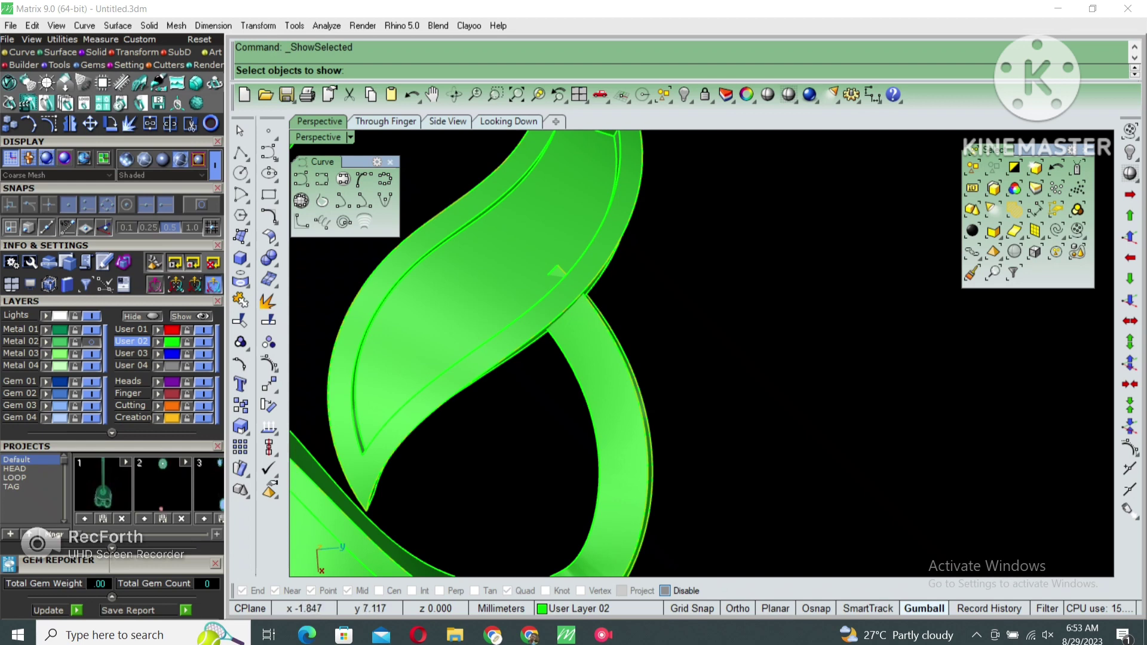
key("Return")
right_click_drag(705, 358, 773, 298)
key("Return")
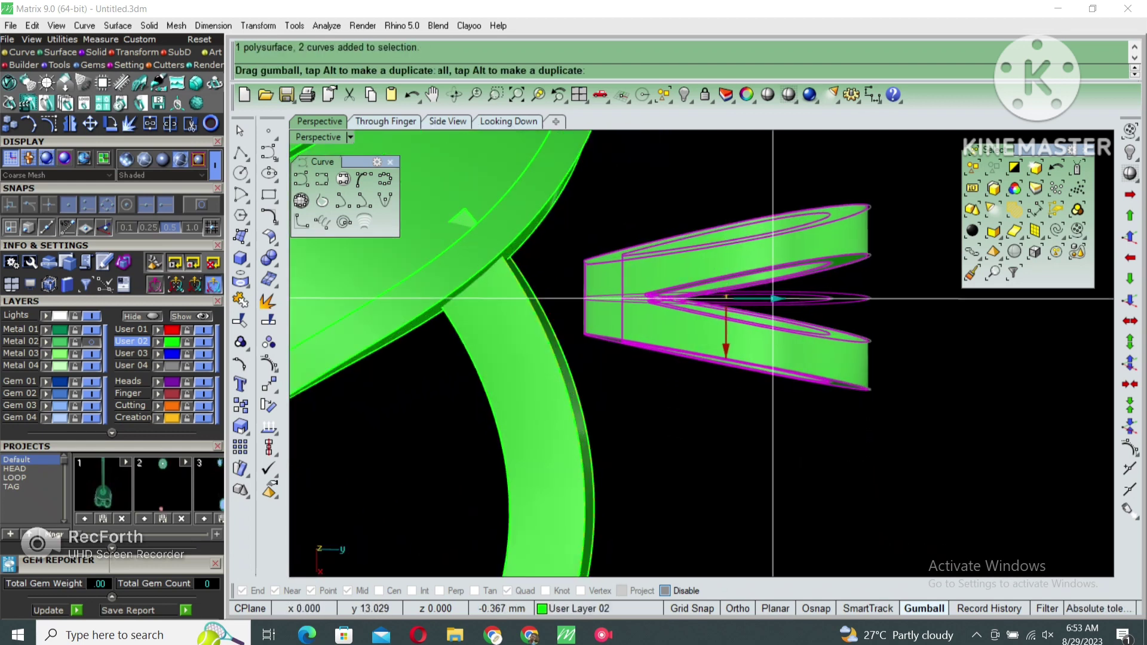
left_click_drag(773, 298, 717, 298)
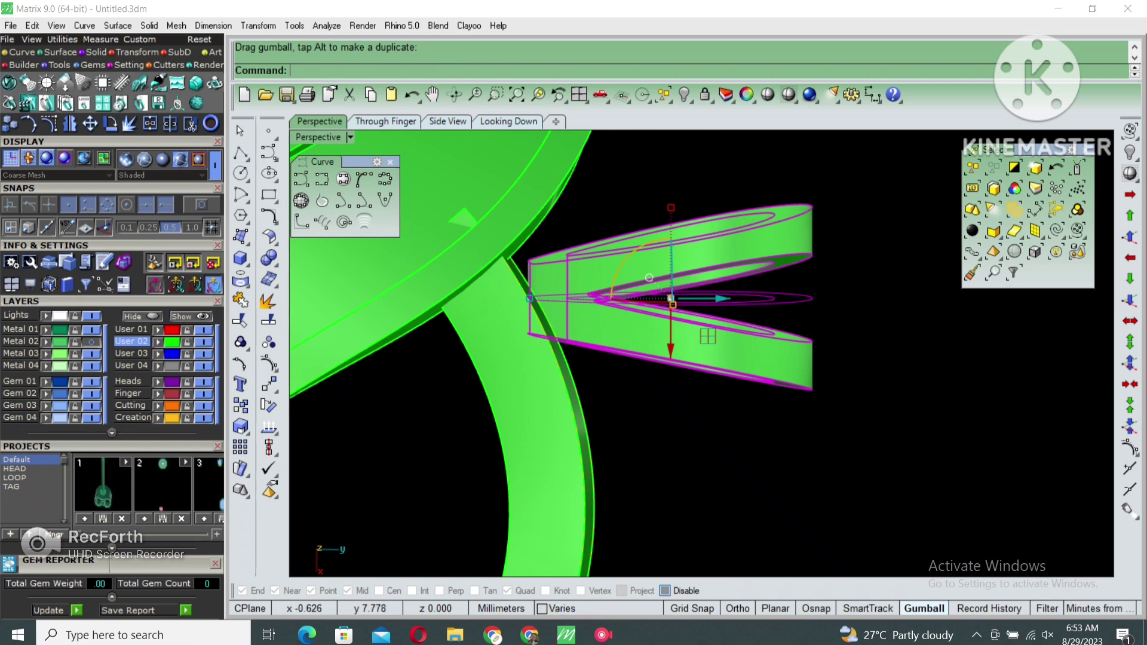
In the shaded top view, move the reference photo to sit behind the heart
key("ctrl+Tab")
key("ctrl+Tab")
key("ctrl+Tab")
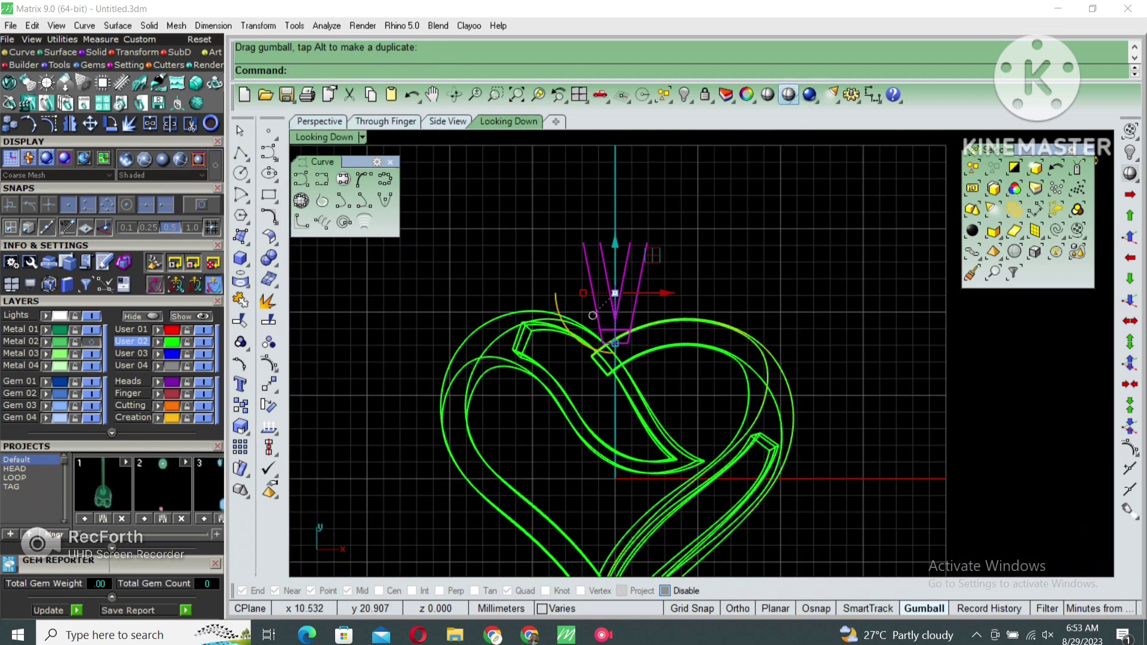
key("Escape")
key("ctrl+alt+s")
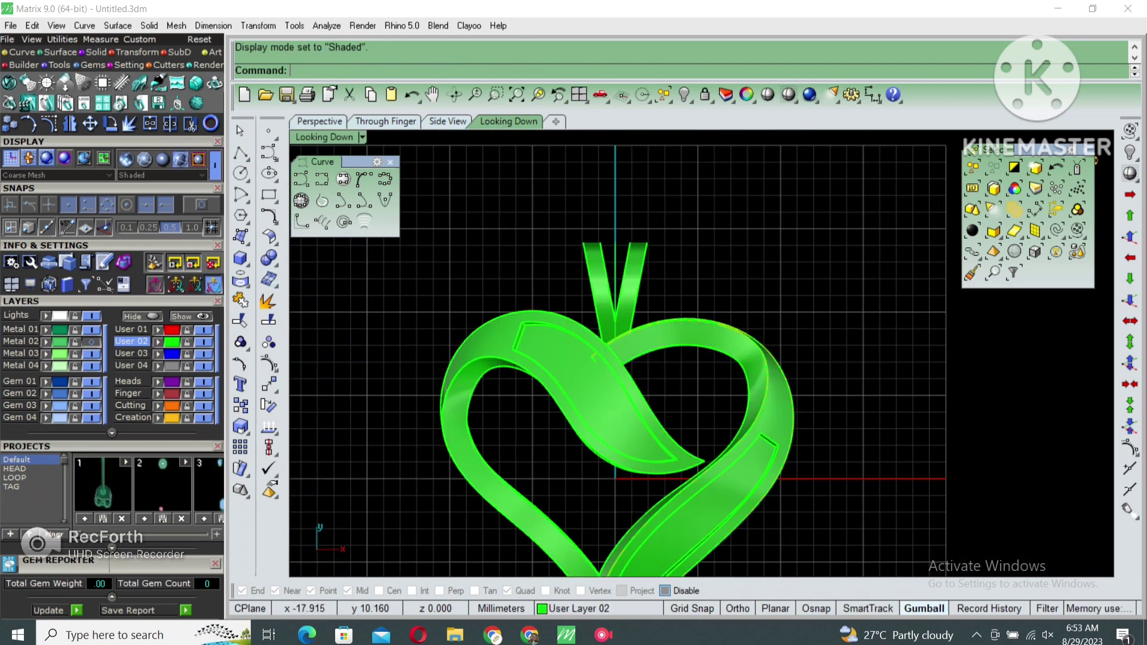
left_click(610, 424)
scroll(609, 424, "down", 3)
type("m")
key("Return")
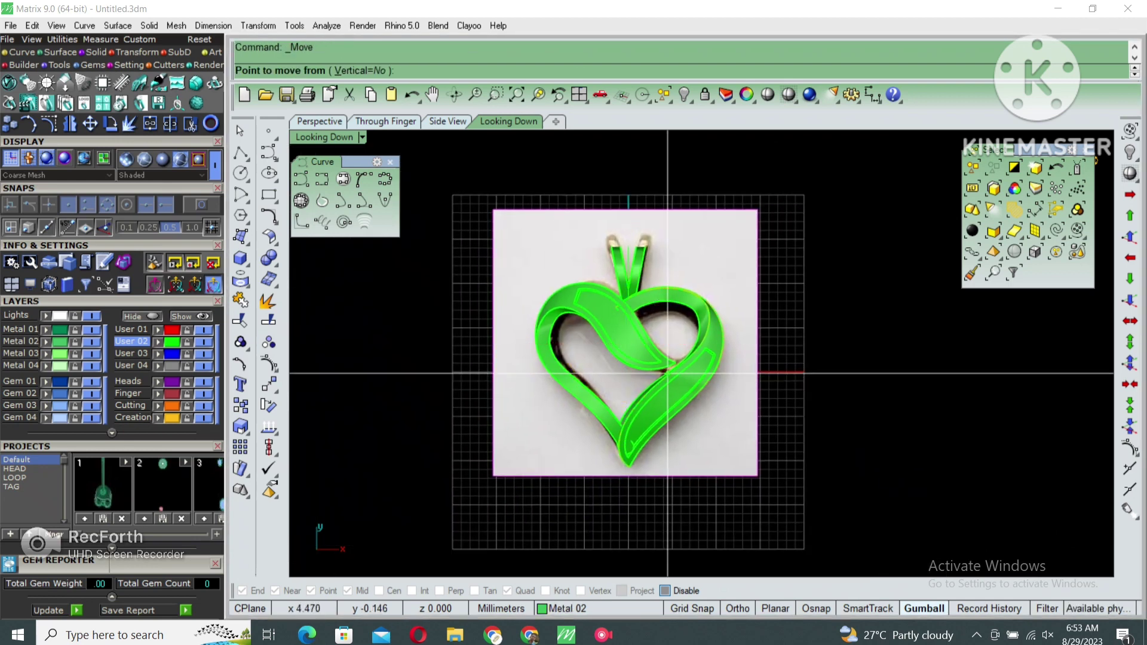
left_click(655, 358)
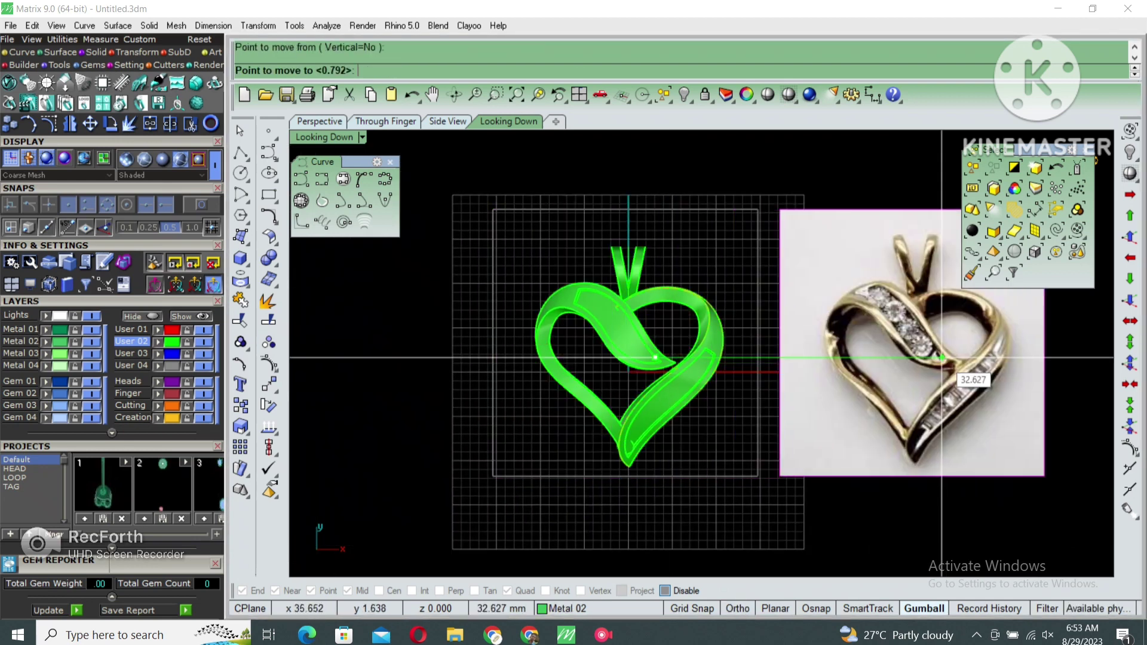
left_click(655, 357)
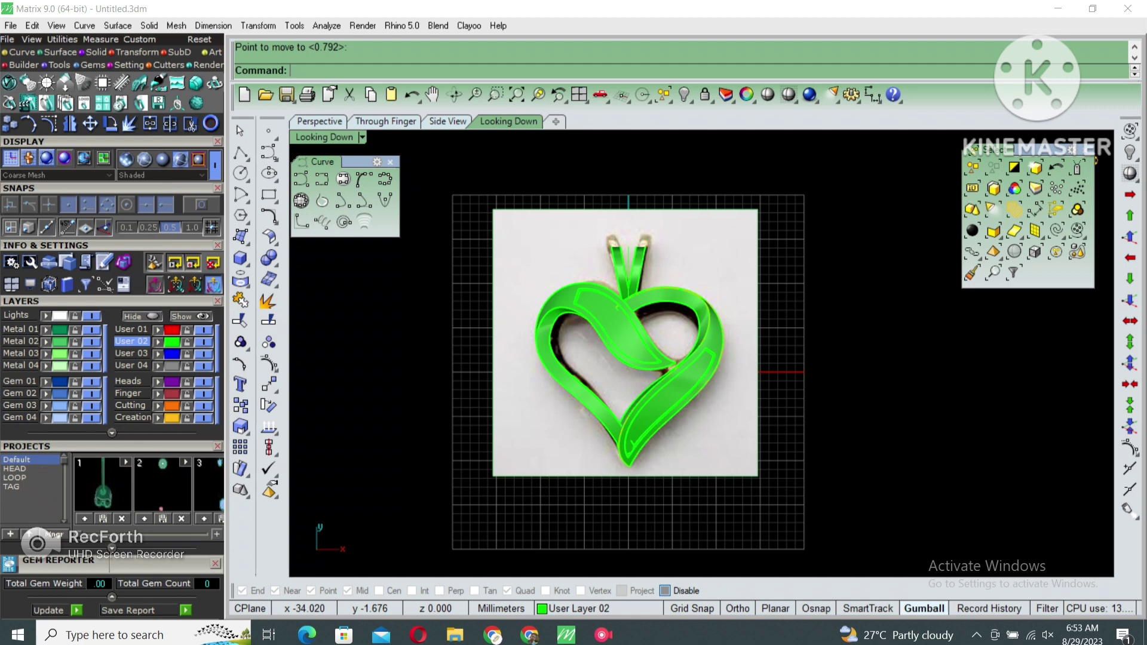
Move the split bail down onto the top of the heart
scroll(628, 289, "up", 3)
type("M")
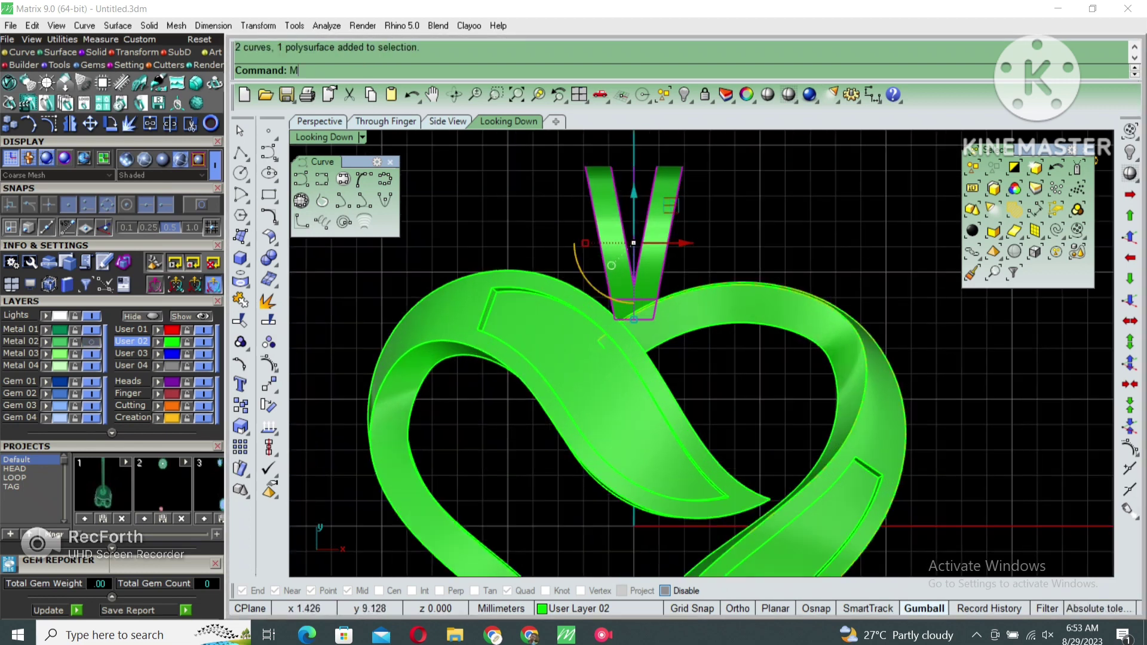
key("Return")
left_click(725, 241)
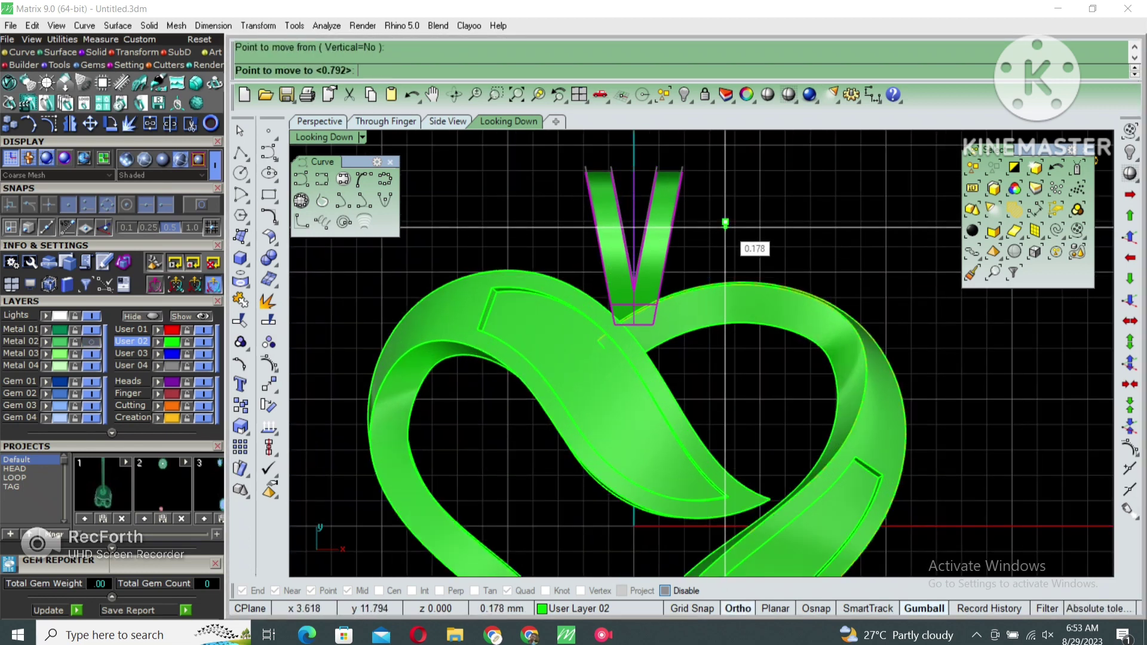
left_click(725, 222)
In the maximized Side View, move the bail loop up about 2.068 mm
scroll(725, 223, "down", 3)
key("ctrl+m")
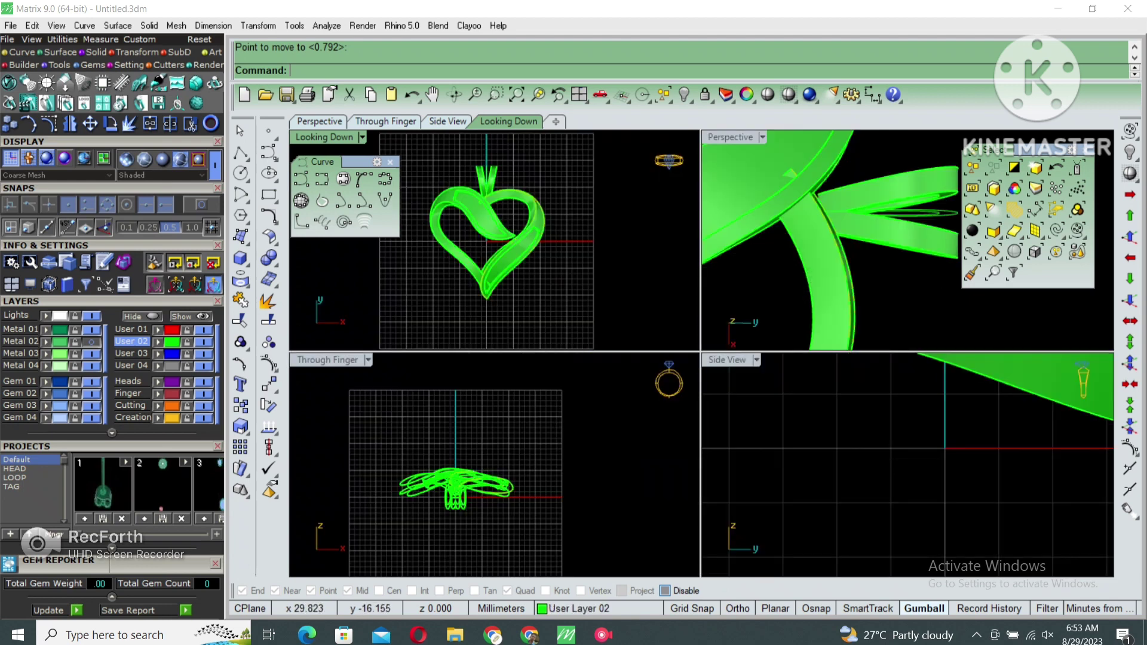
double_click(727, 360)
scroll(645, 273, "down", 3)
scroll(646, 273, "down", 2)
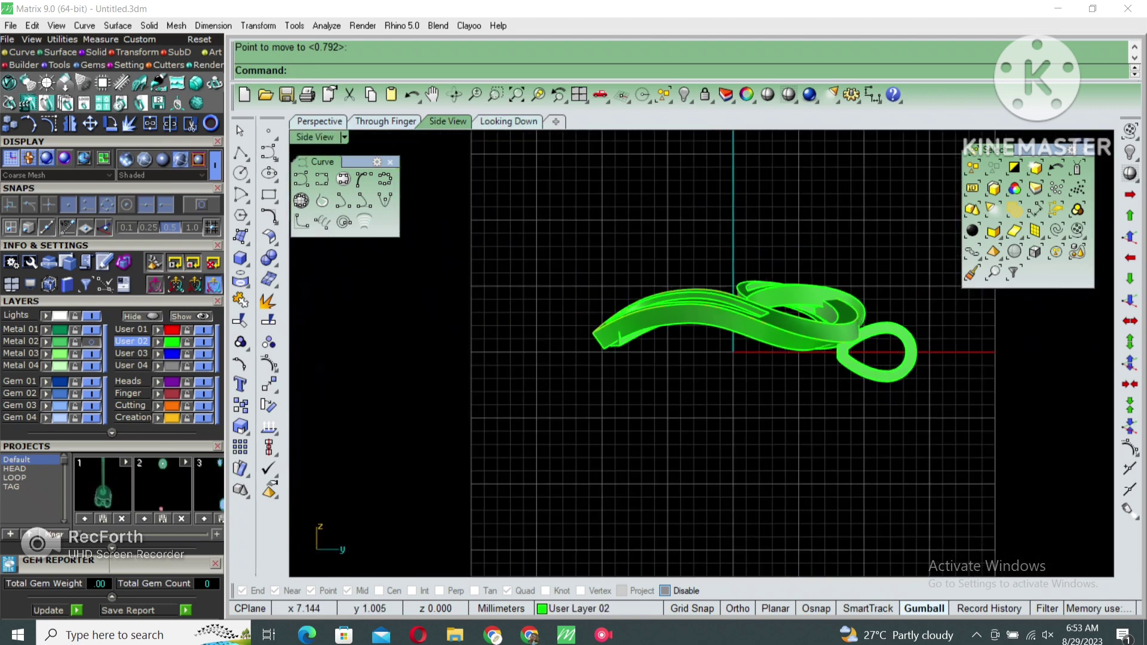
scroll(645, 272, "up", 3)
scroll(653, 383, "up", 2)
key("Return")
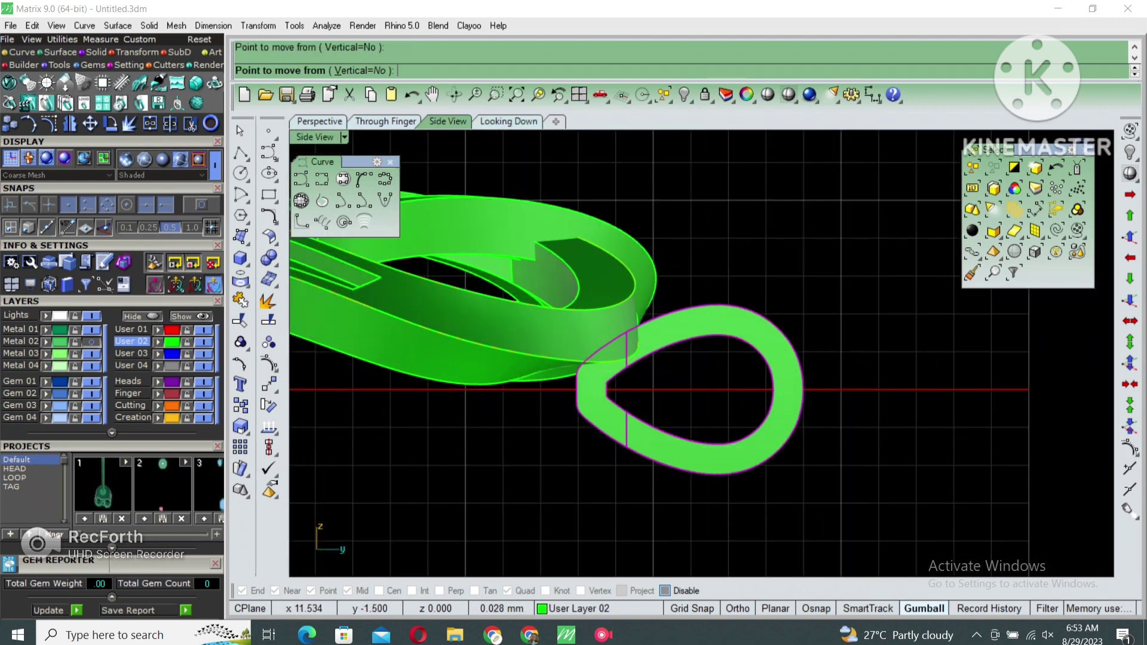
left_click(711, 447)
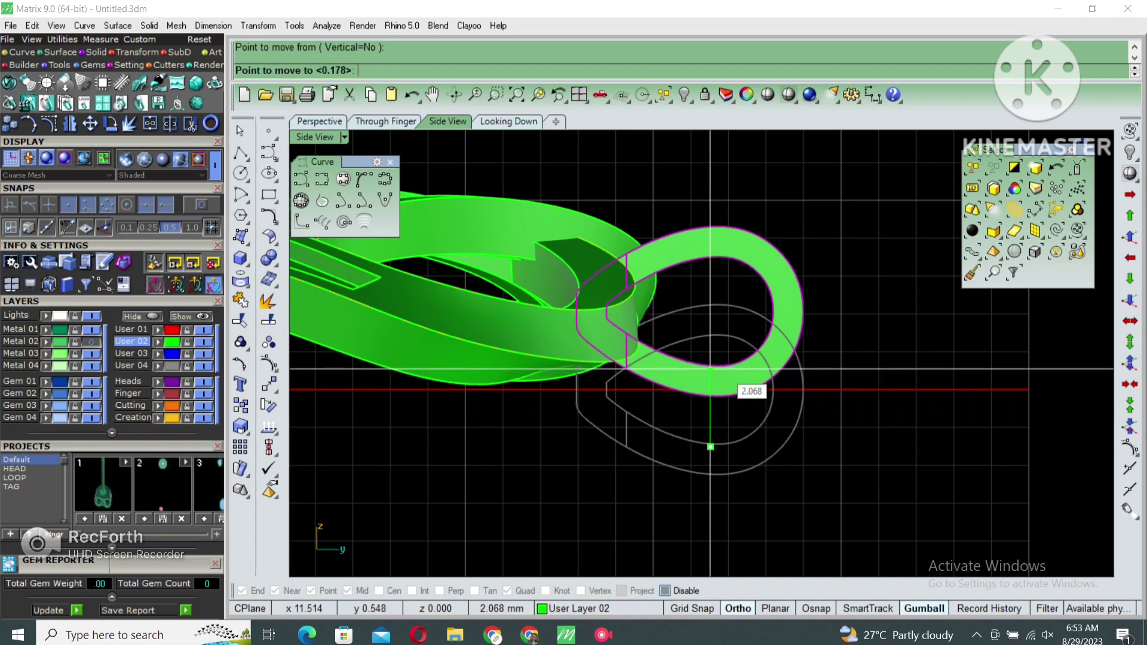
left_click(710, 372)
In the maximized Perspective view, nudge the bail loop 0.312 mm with the gumball
double_click(315, 136)
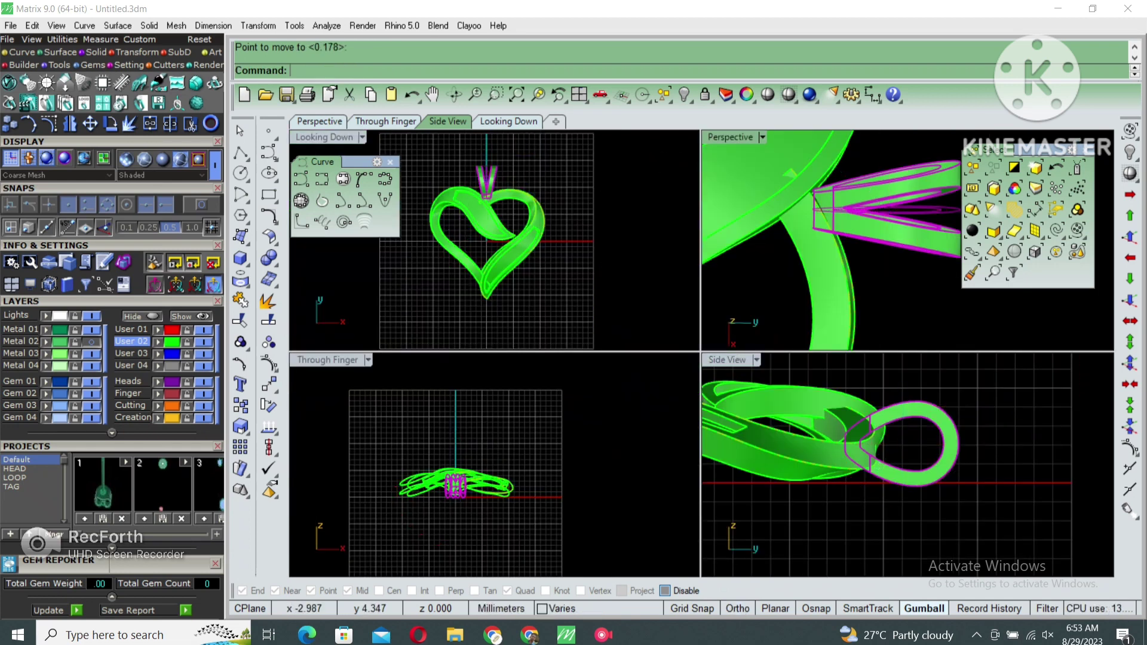
double_click(716, 136)
right_click_drag(657, 269, 609, 341)
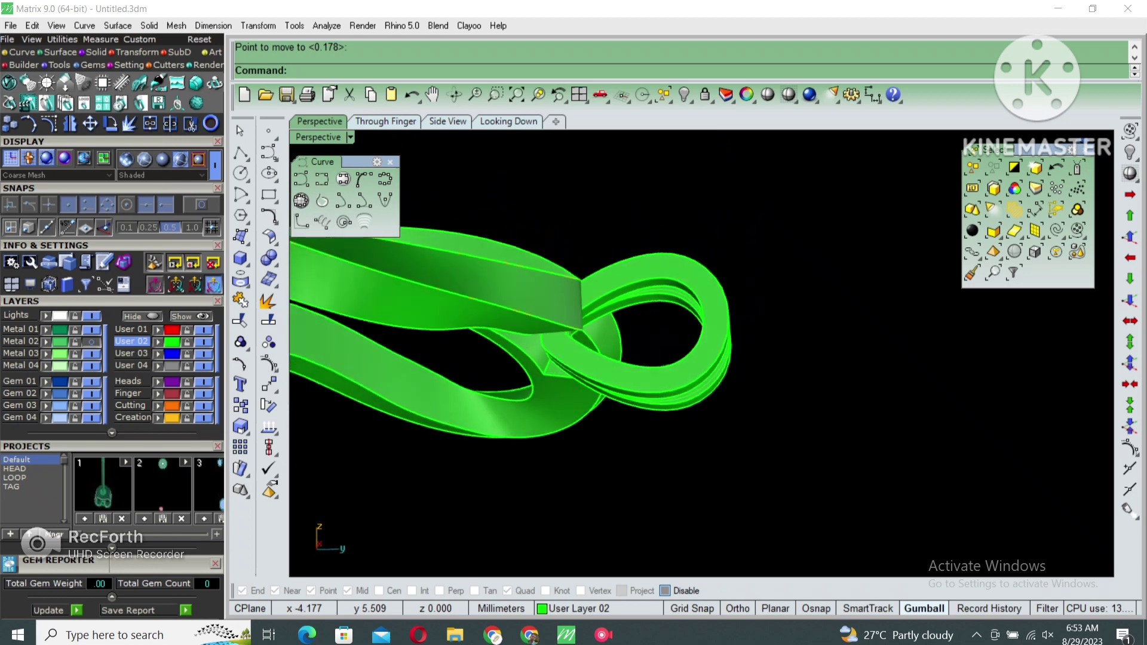
left_click(609, 342)
left_click_drag(631, 319, 661, 303)
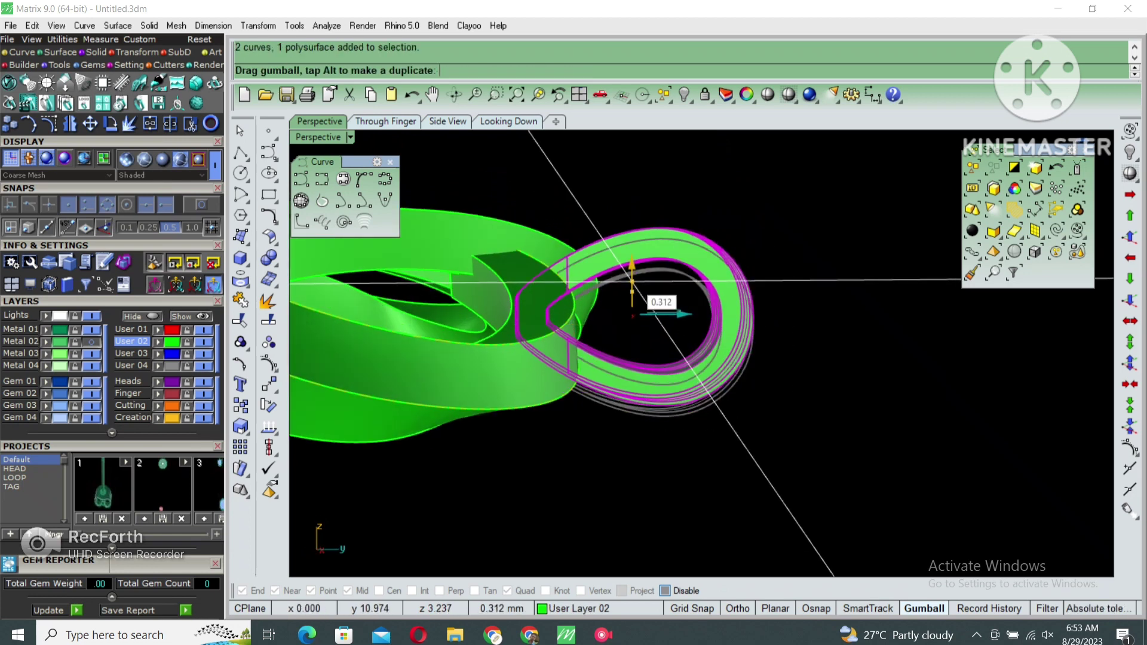
right_click_drag(639, 251, 728, 334)
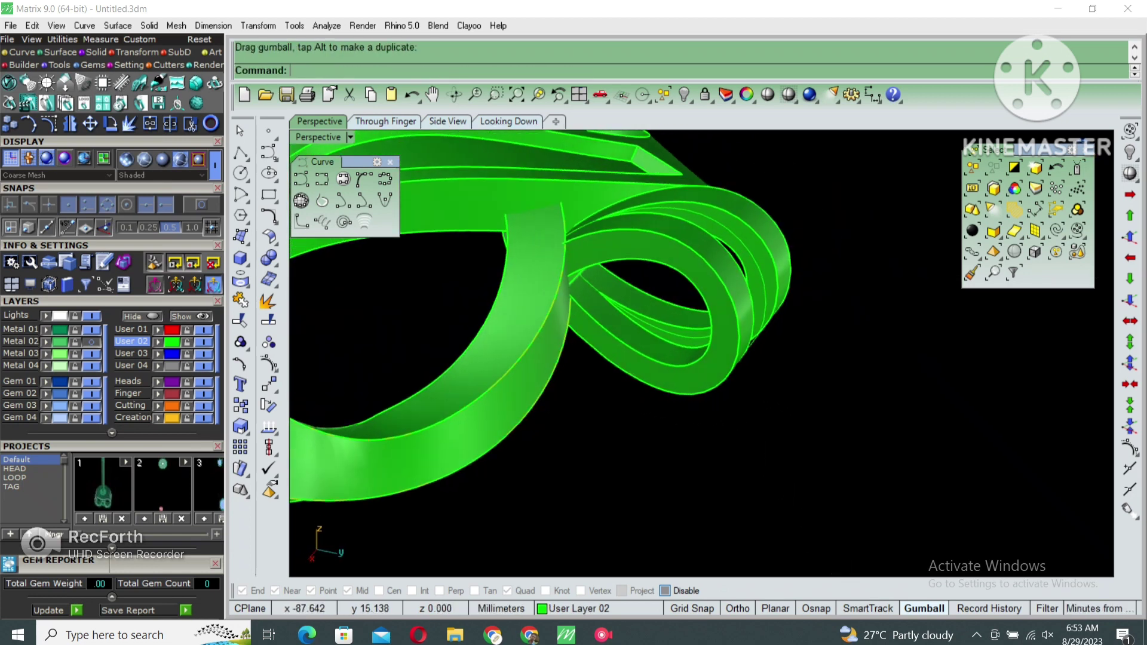
Remove the leaf-channel surfaces from the heart's group
right_click_drag(582, 380, 686, 251)
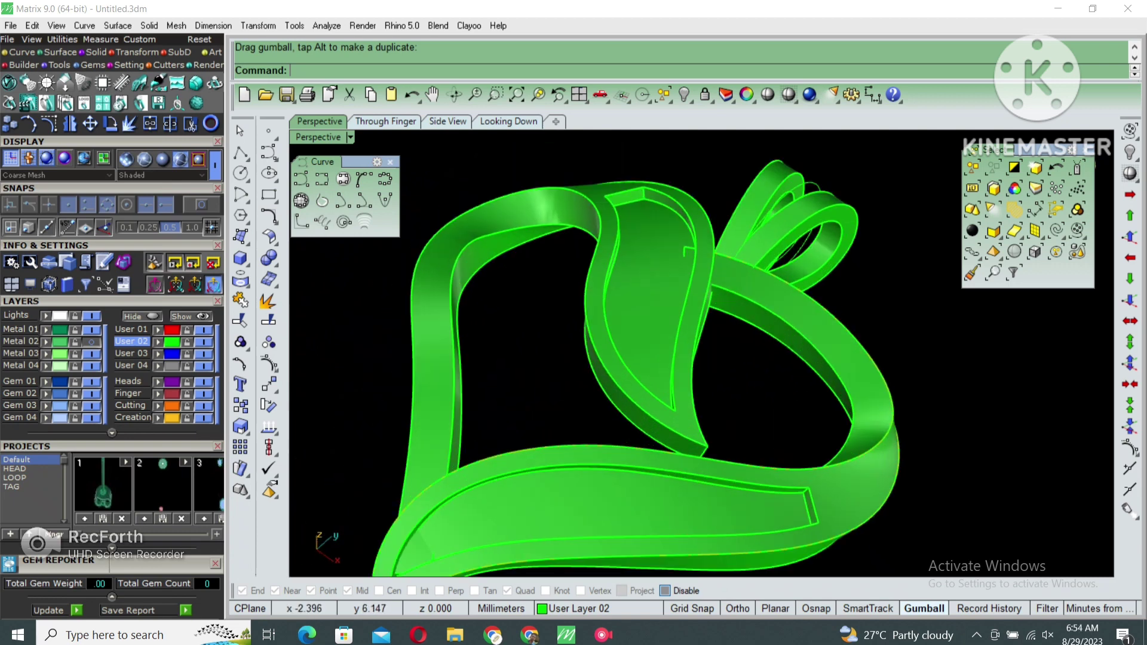
left_click(685, 250)
key("Return")
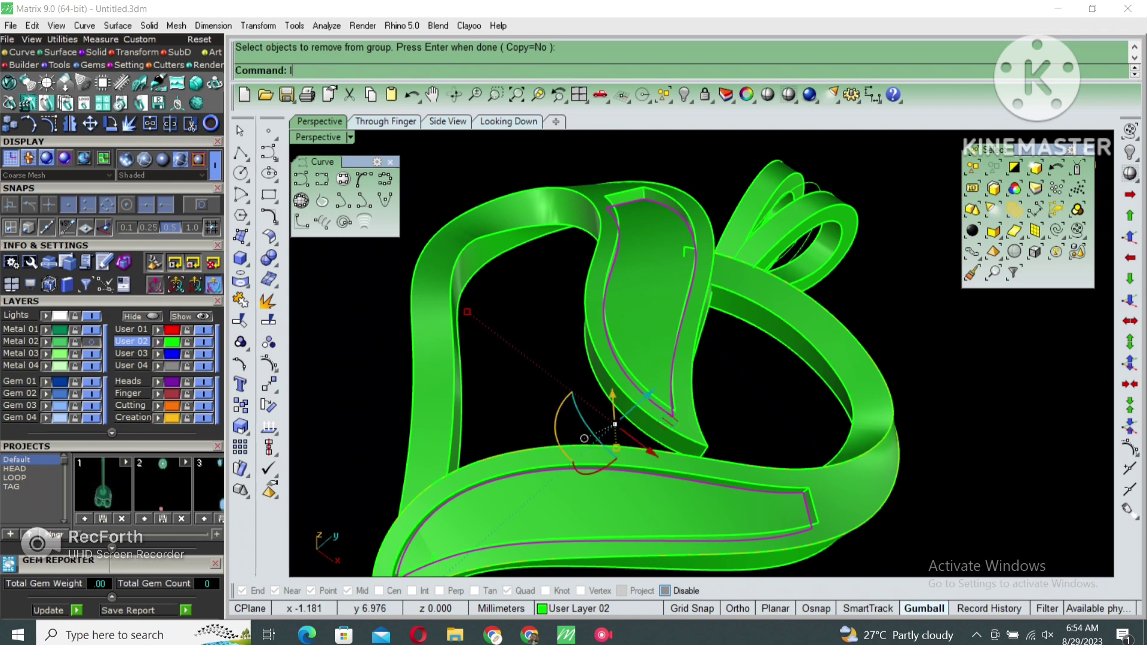
key("Escape")
Hide everything except the two leaf channel surfaces
scroll(687, 288, "down", 5)
key("ctrl+a")
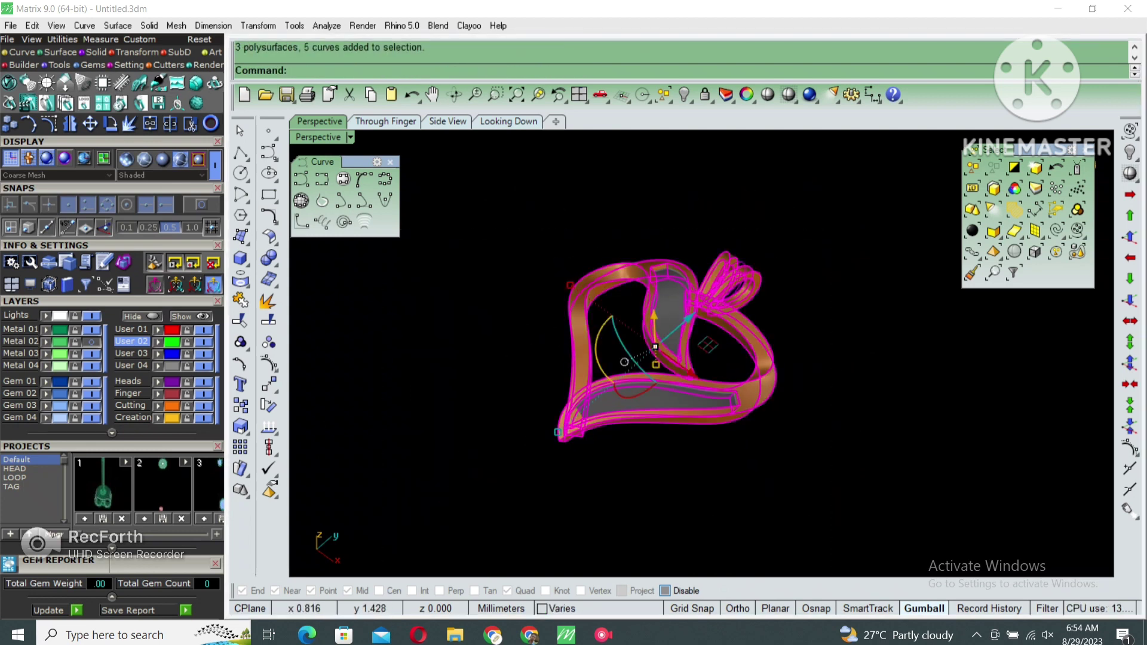
key("Escape")
scroll(680, 341, "up", 3)
scroll(639, 426, "up", 3)
left_click(639, 425)
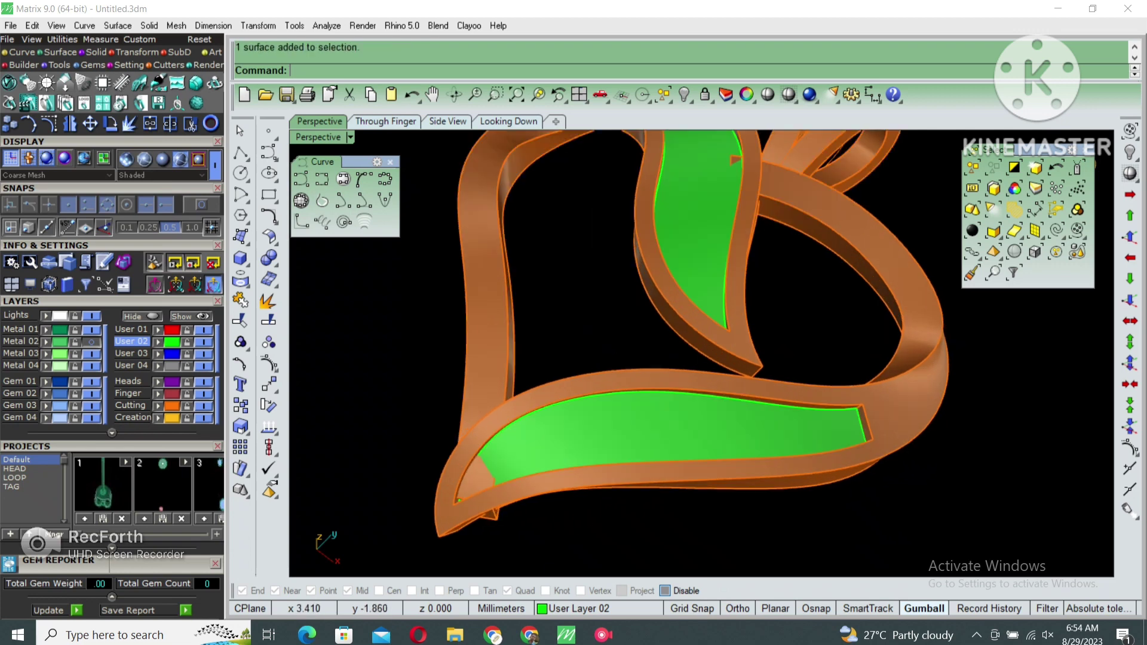
scroll(639, 426, "down", 2)
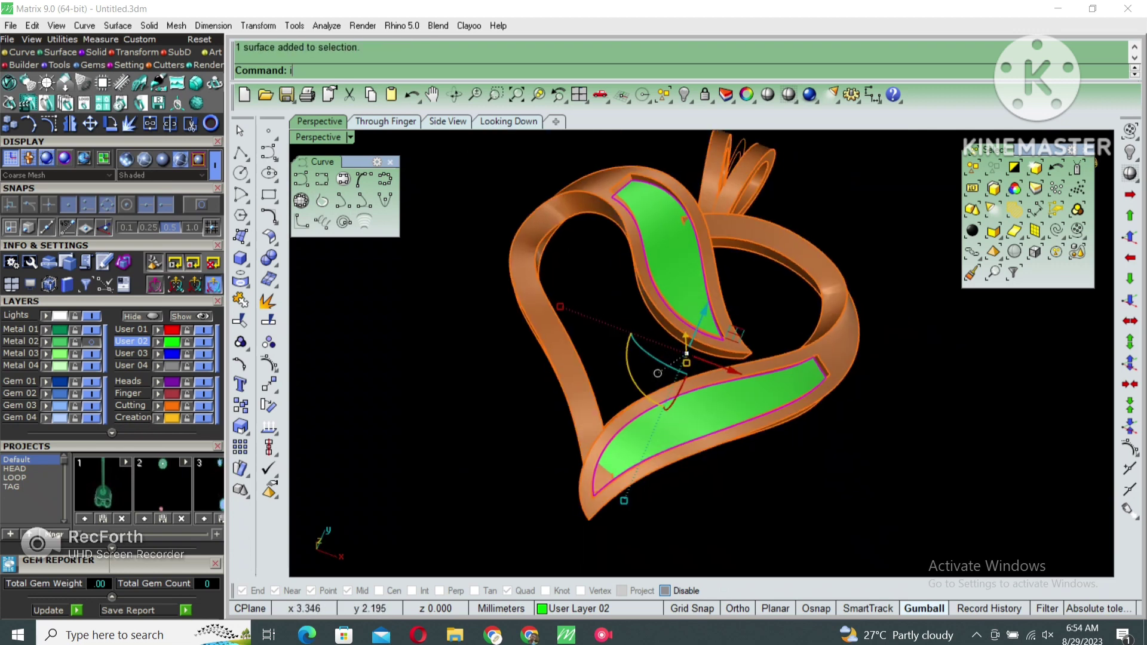
key("Return")
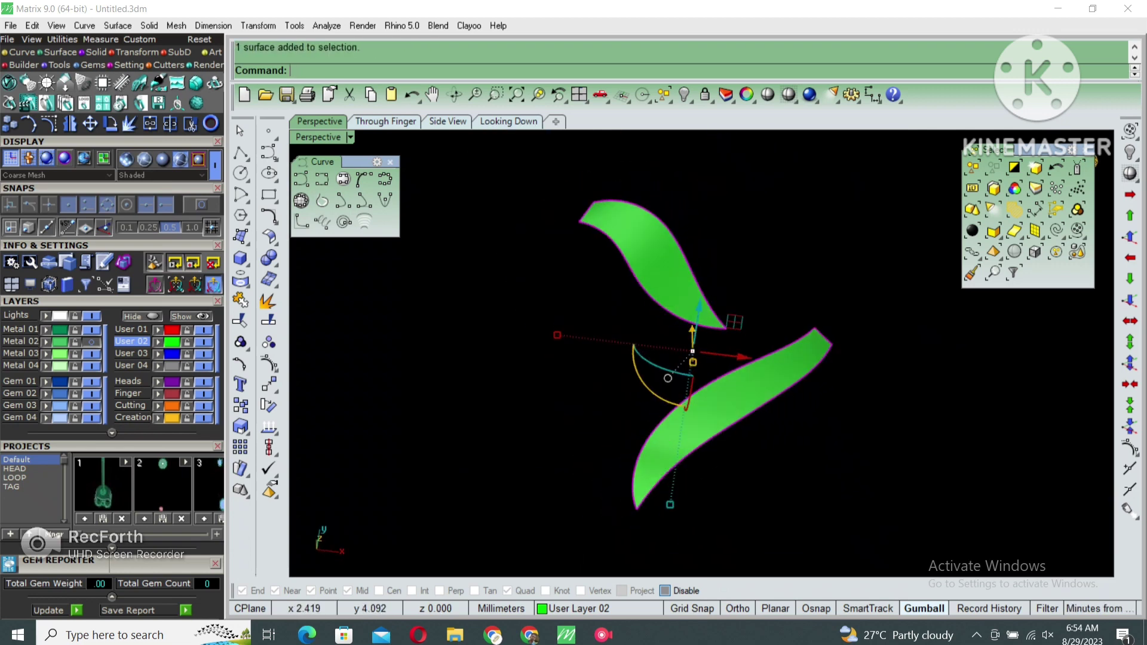
Select the lower leaf surface
mouse_move(699, 358)
right_mouse_down()
mouse_move(705, 310)
mouse_move(705, 321)
right_mouse_up()
key("Escape")
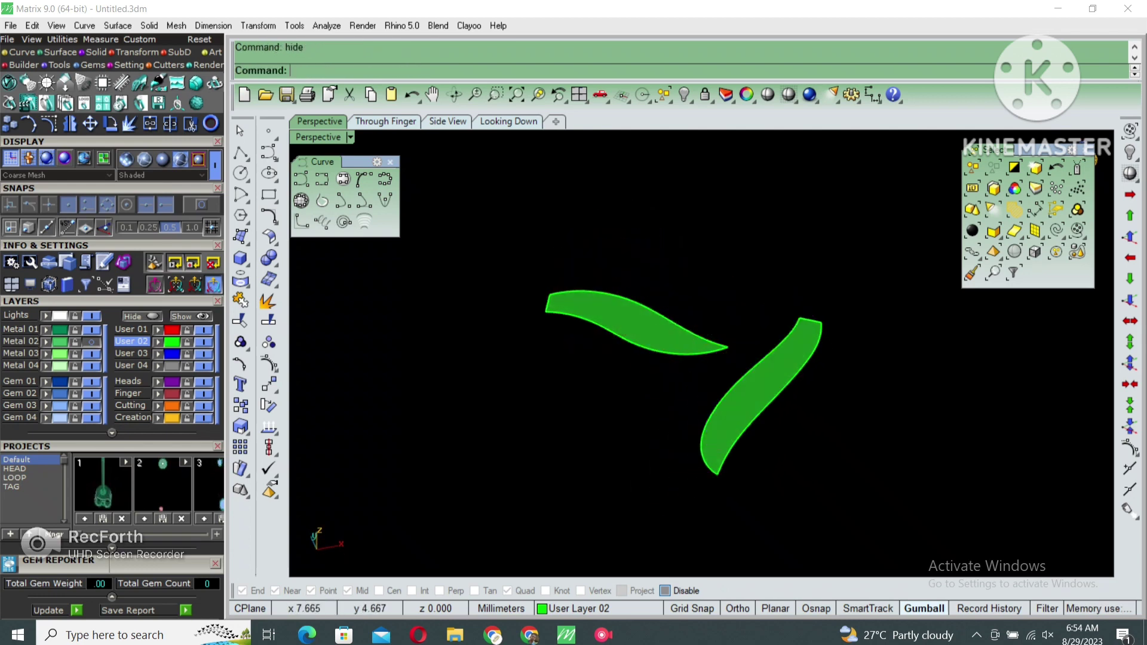
left_click(767, 413)
Extract the border curves of both leaves in the top wireframe view
key("ctrl+Tab")
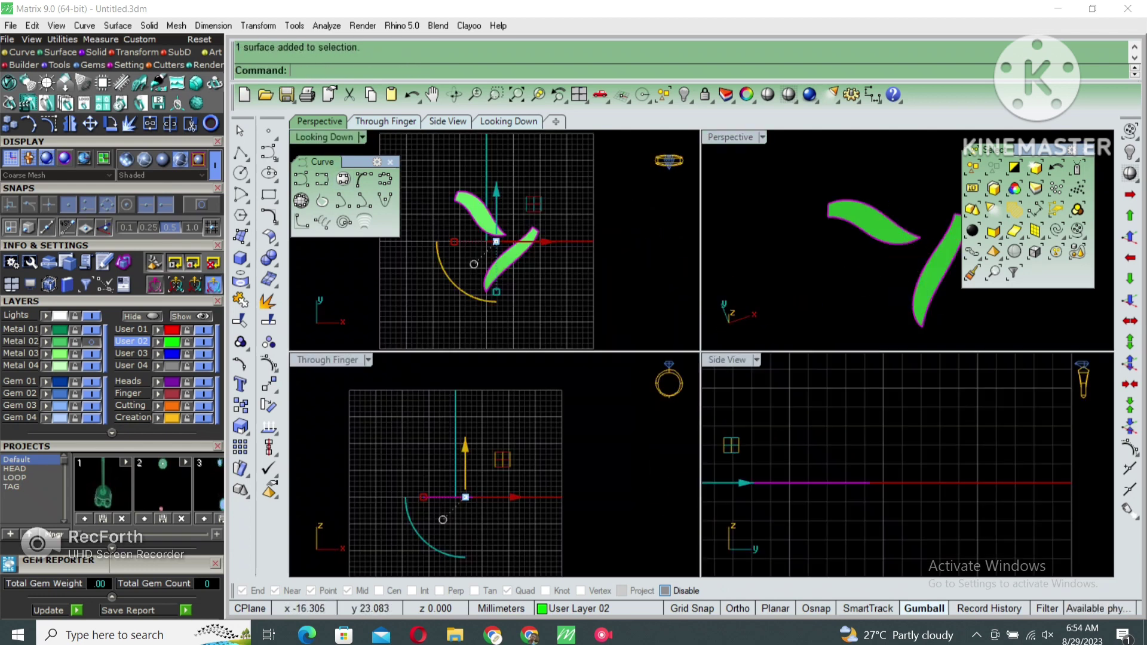
key("ctrl+alt+w")
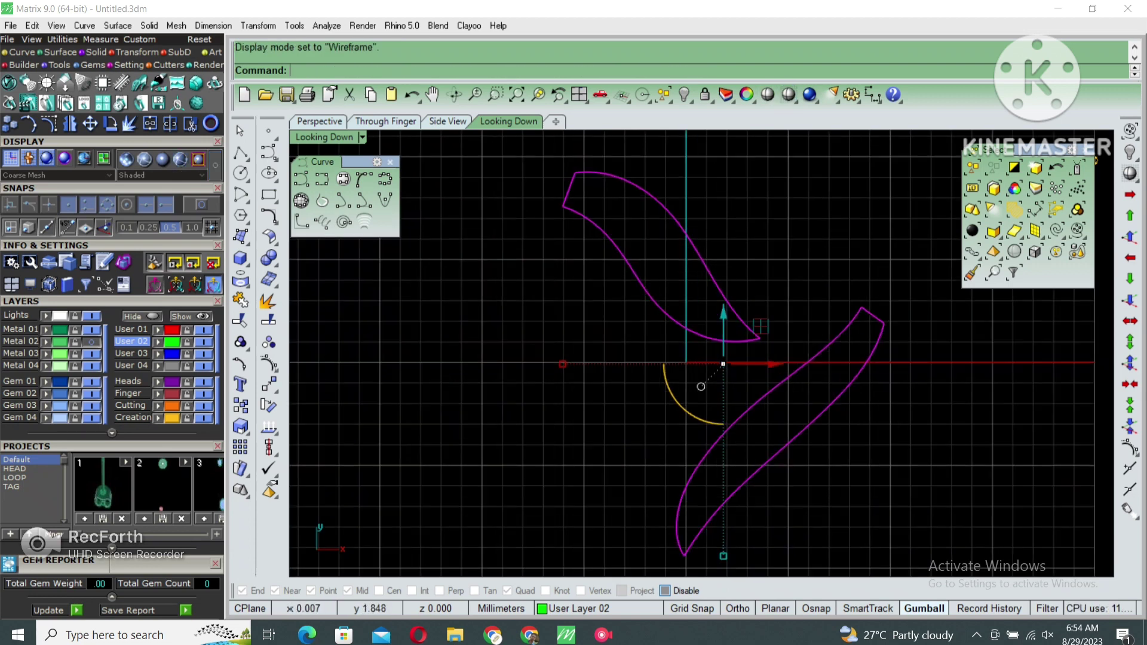
type("D")
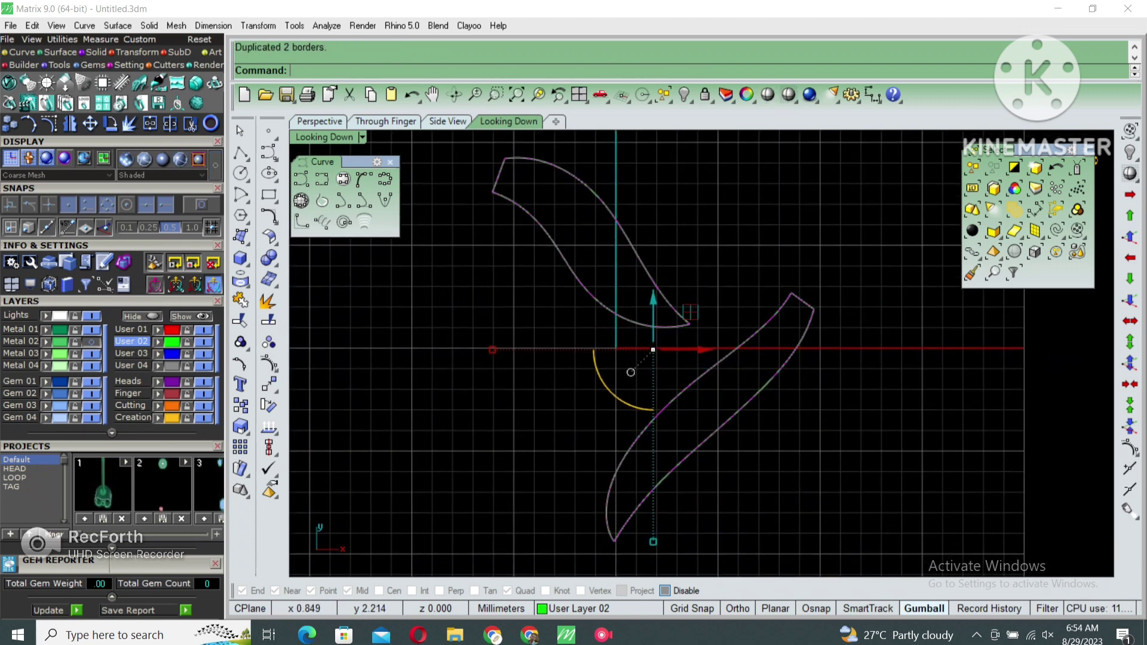
key("Escape")
Offset the upper and lower leaf border curves to make a closed double outline
left_click(674, 292)
left_click(681, 311)
type("offset")
key("Return")
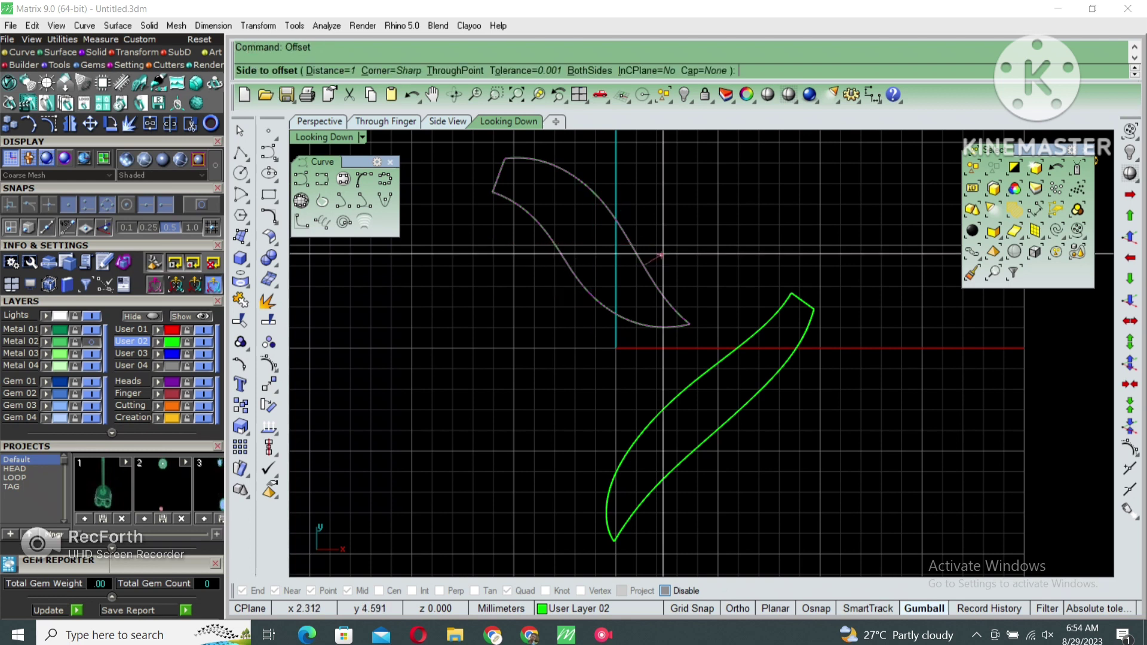
left_click(661, 255)
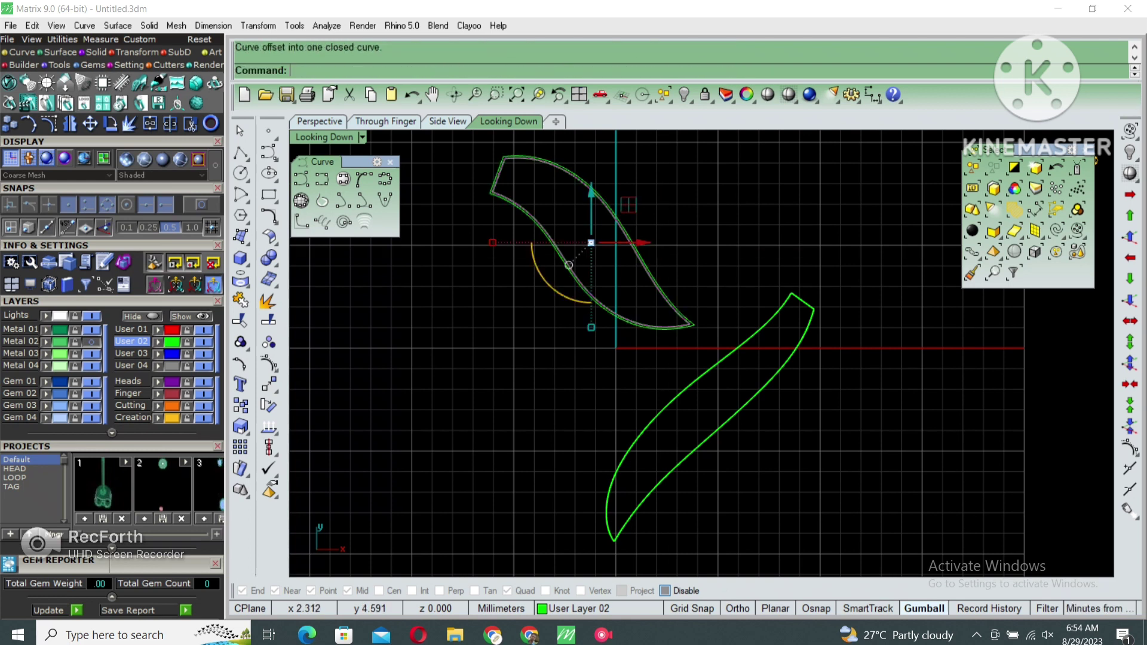
left_click(740, 380)
left_click(756, 401)
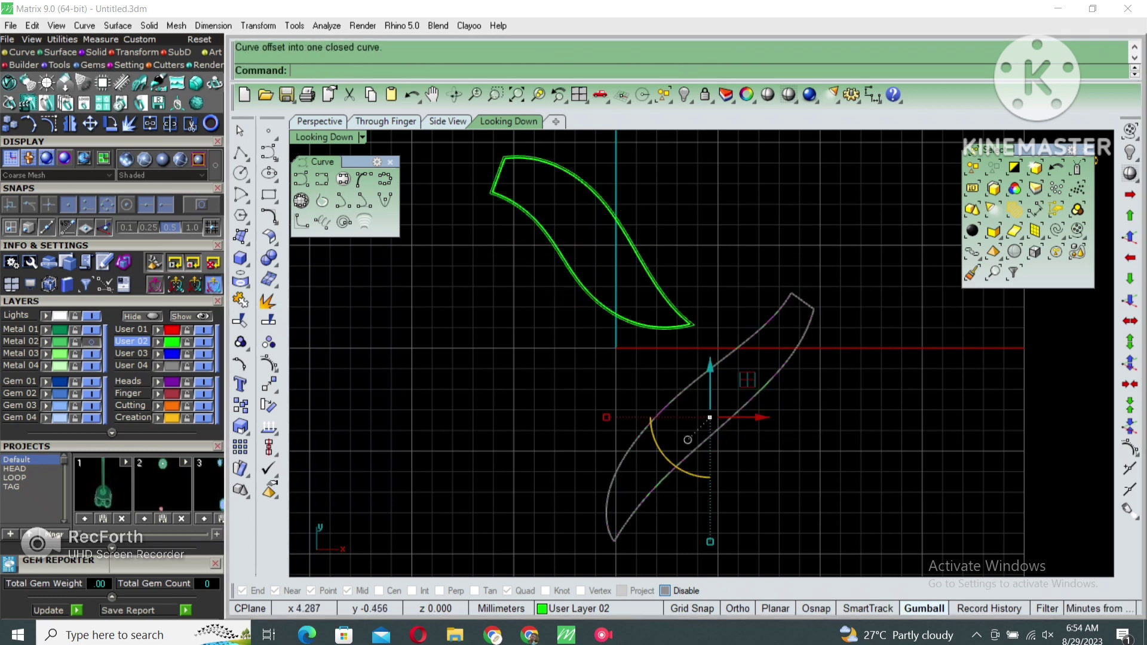
key("Return")
left_click(746, 418)
key("Escape")
scroll(582, 359, "up", 3)
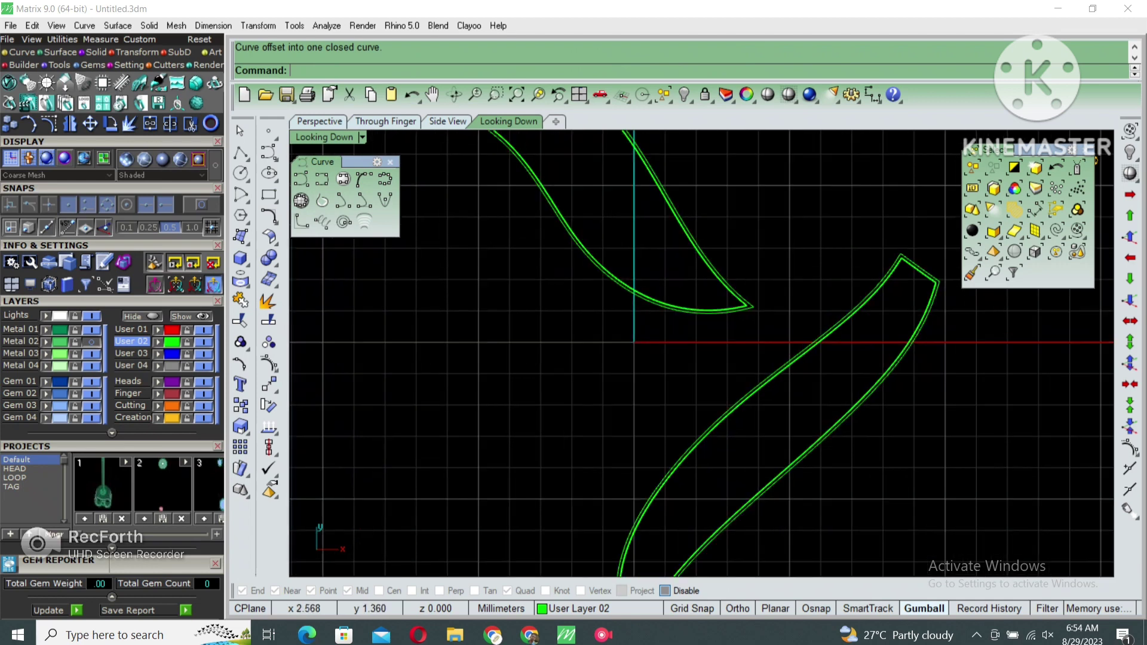
left_click(737, 304)
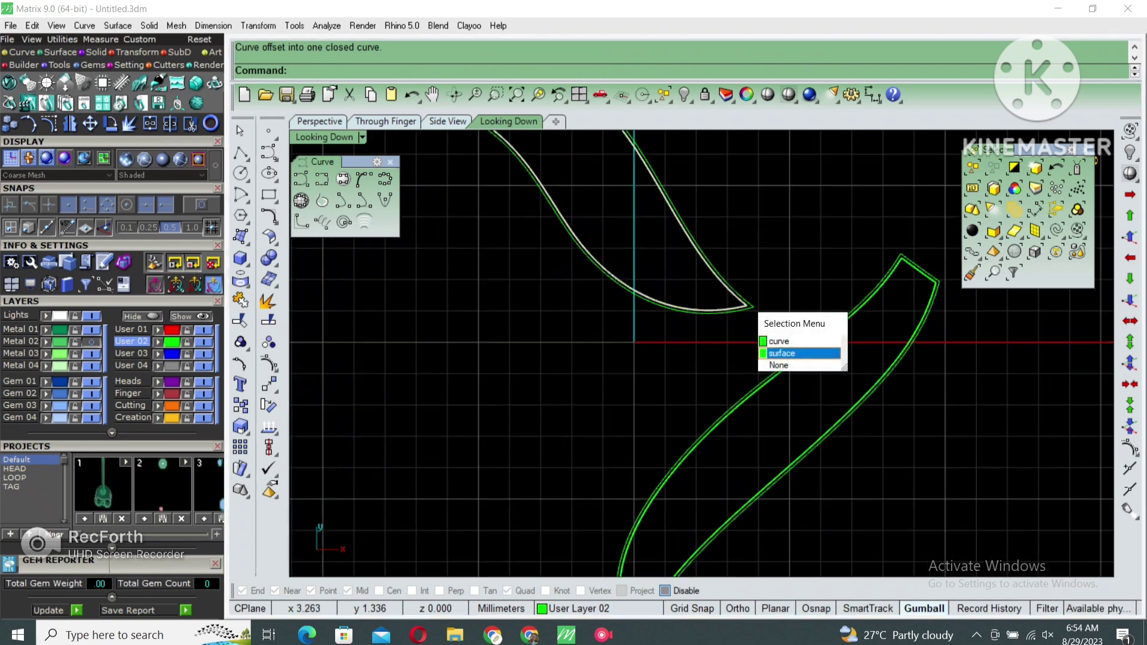
Start Gem on Surface on the leaf and place a 2 mm round gem at its tip
left_click(801, 353)
scroll(601, 309, "down", 2)
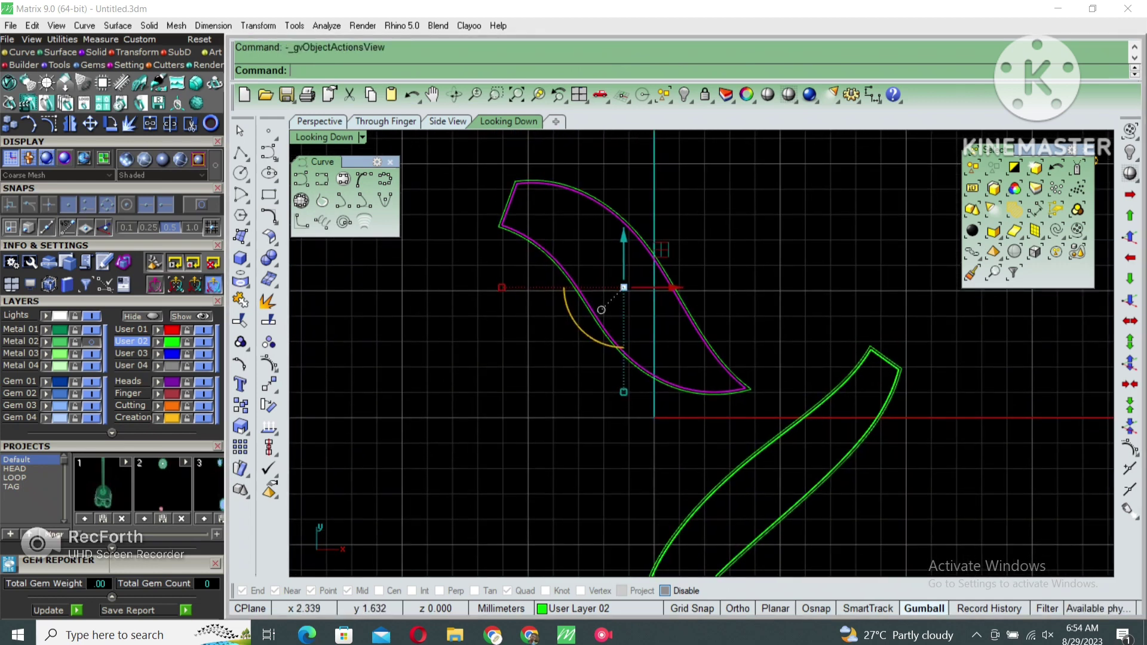
key("F6")
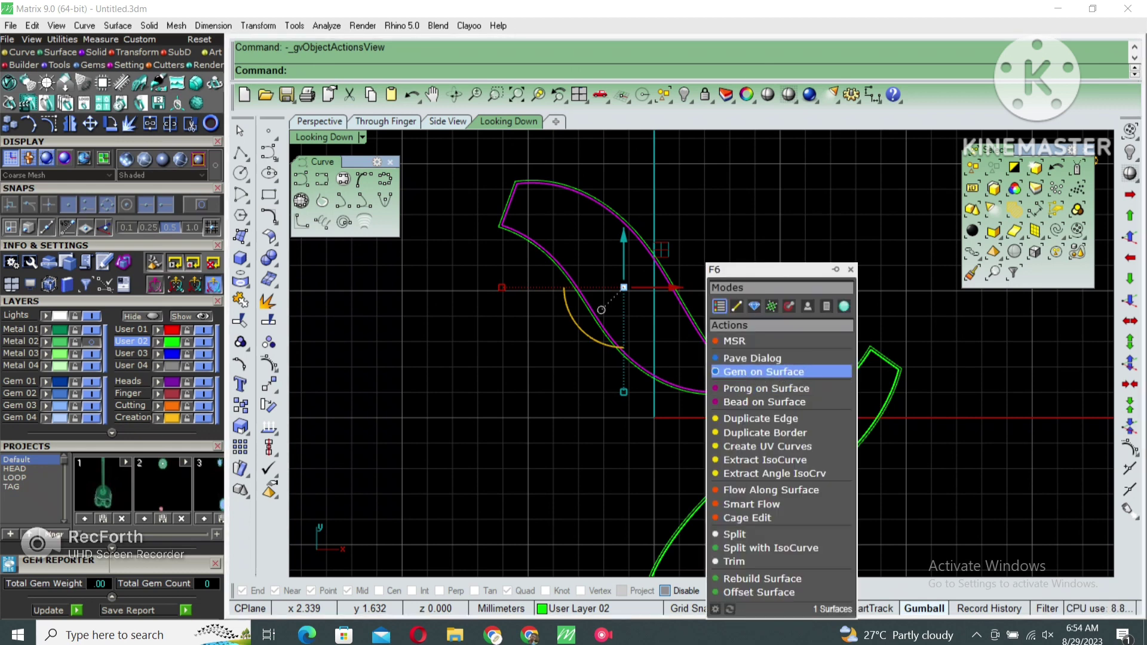
left_click(763, 372)
scroll(674, 372, "up", 3)
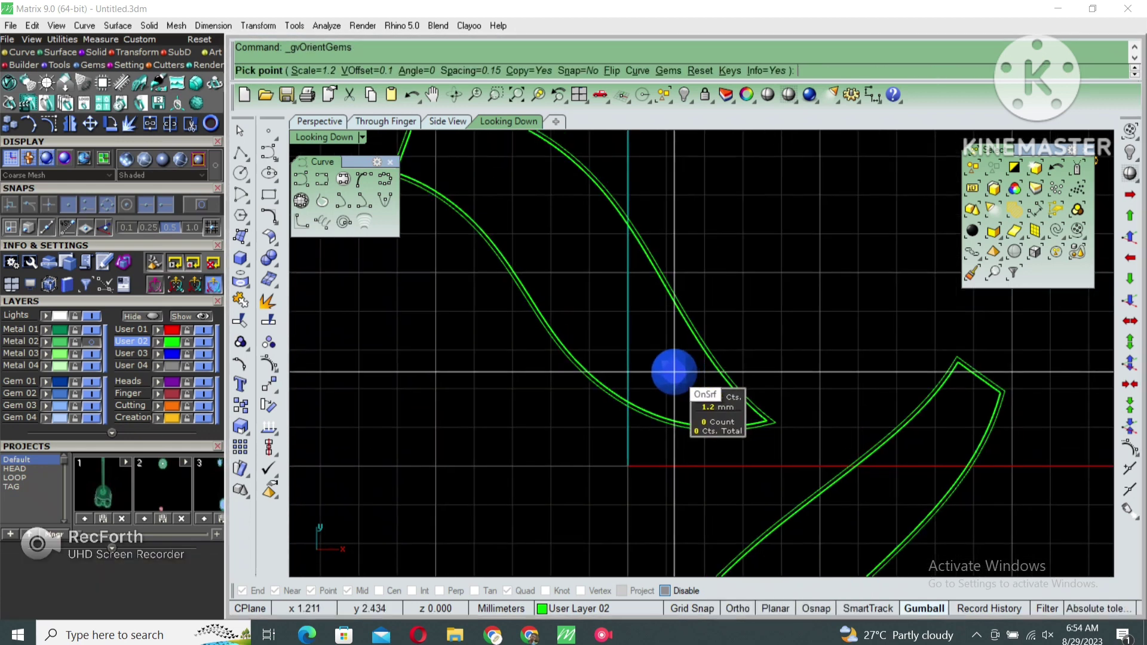
scroll(673, 371, "up", 2)
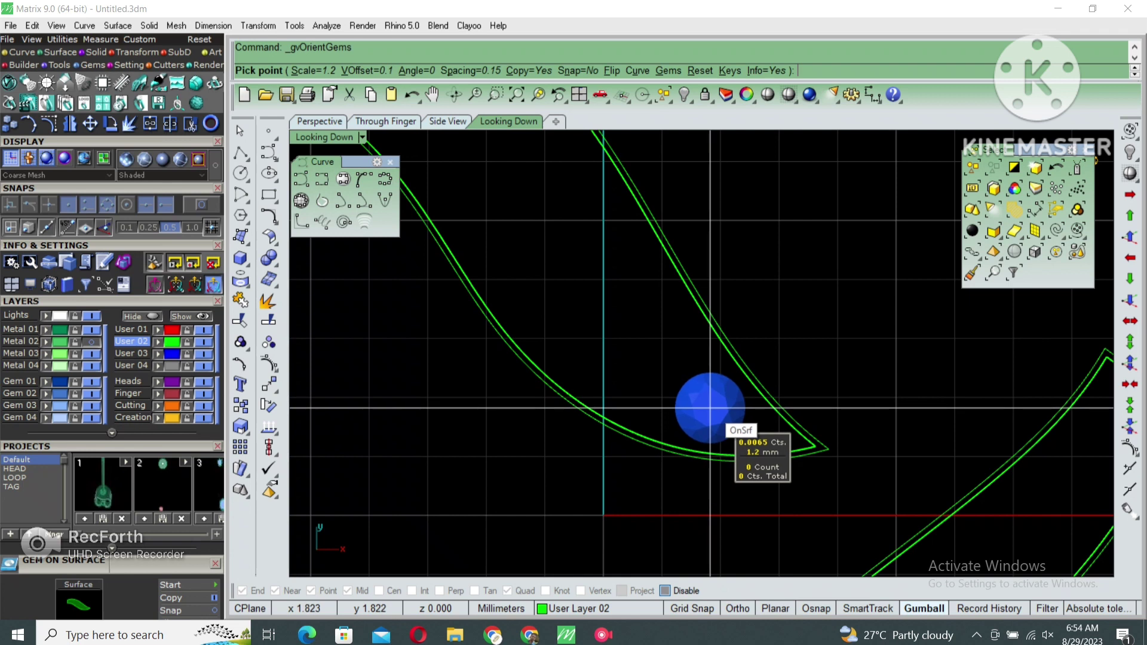
right_click_drag(710, 407, 682, 432)
key("Up")
key("Up")
key("Up")
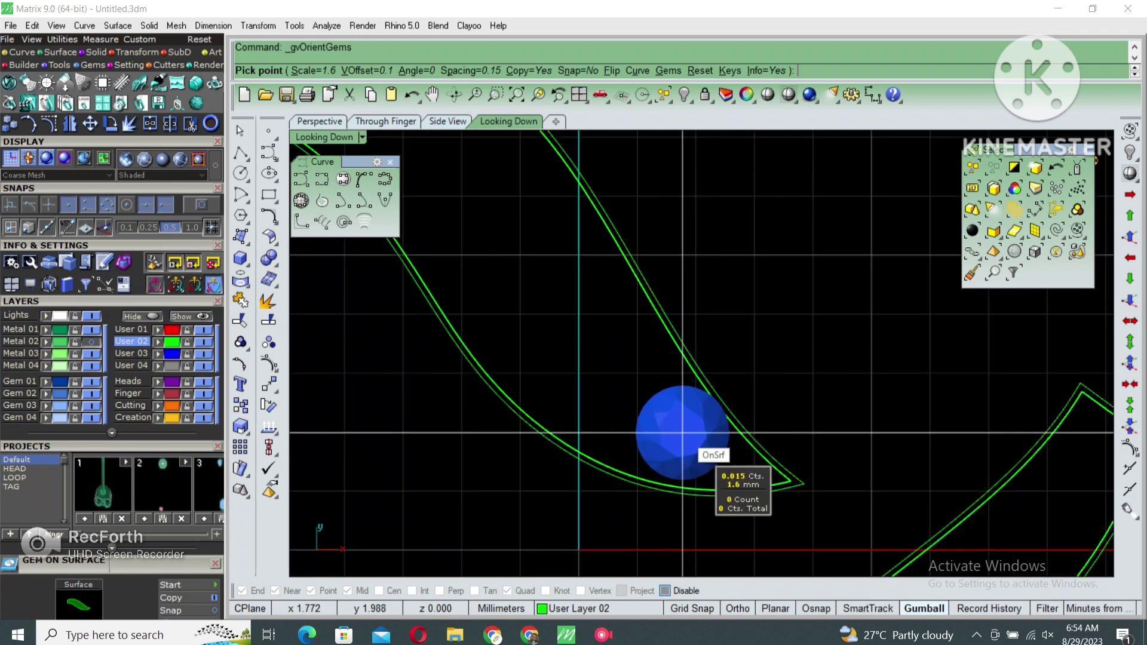
key("Up")
key("Up")
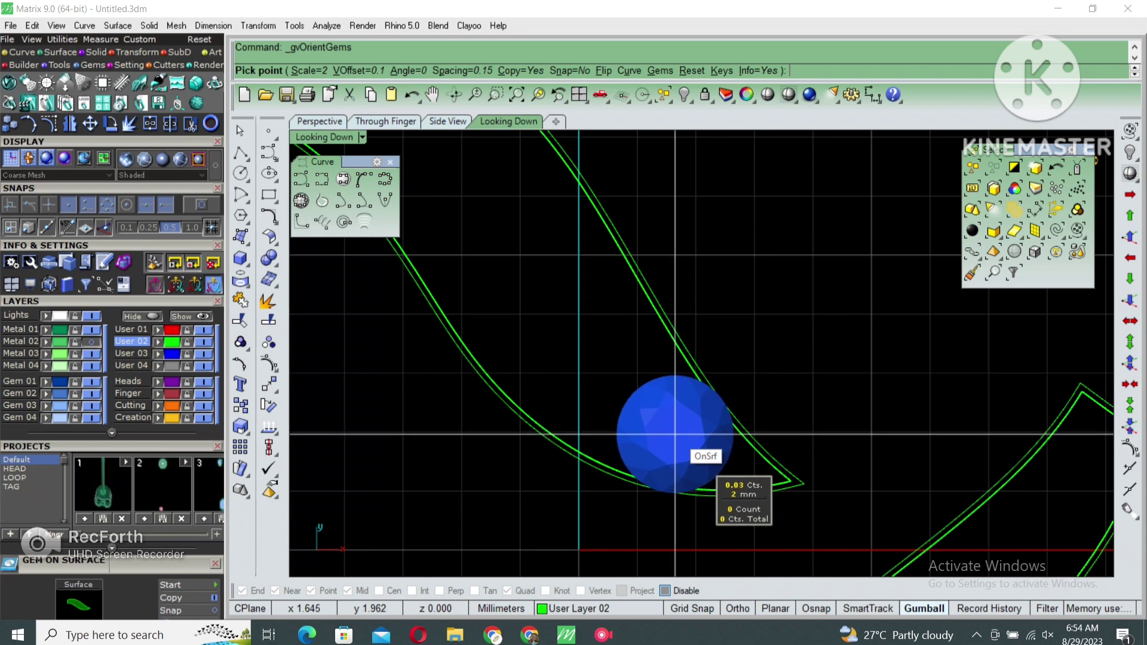
left_click(675, 435)
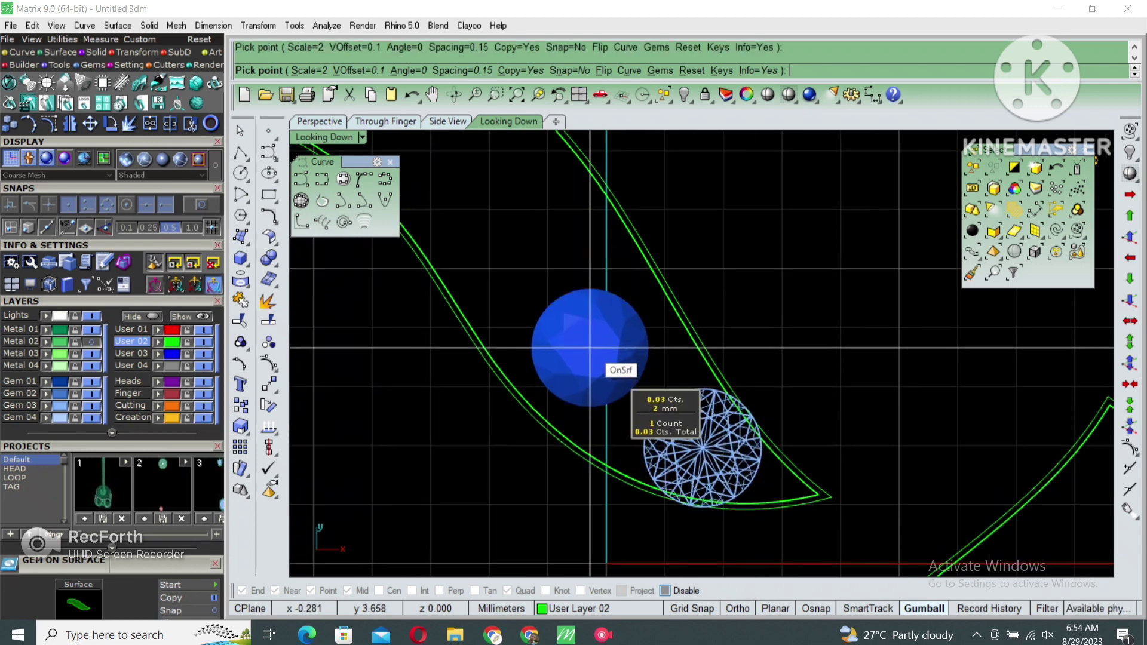
Place three more graduated round gems along the leaf, the largest about 3.2 mm
key("Up")
key("Up")
key("Up")
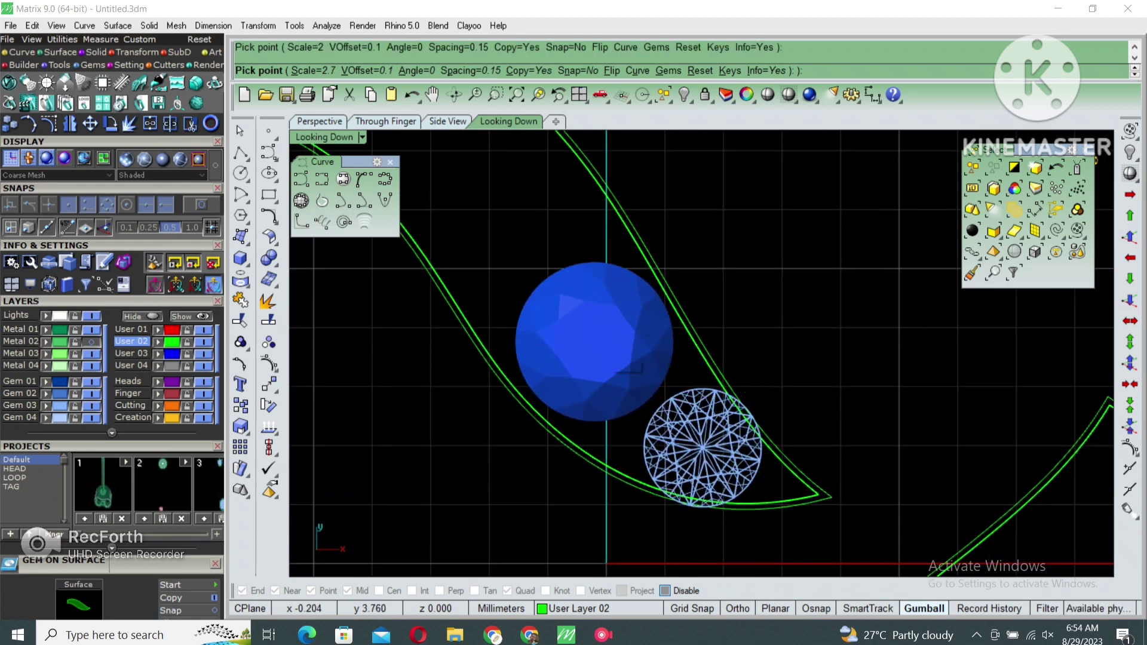
key("Up")
key("Up")
key("Up")
key("Up")
key("Up")
key("Up")
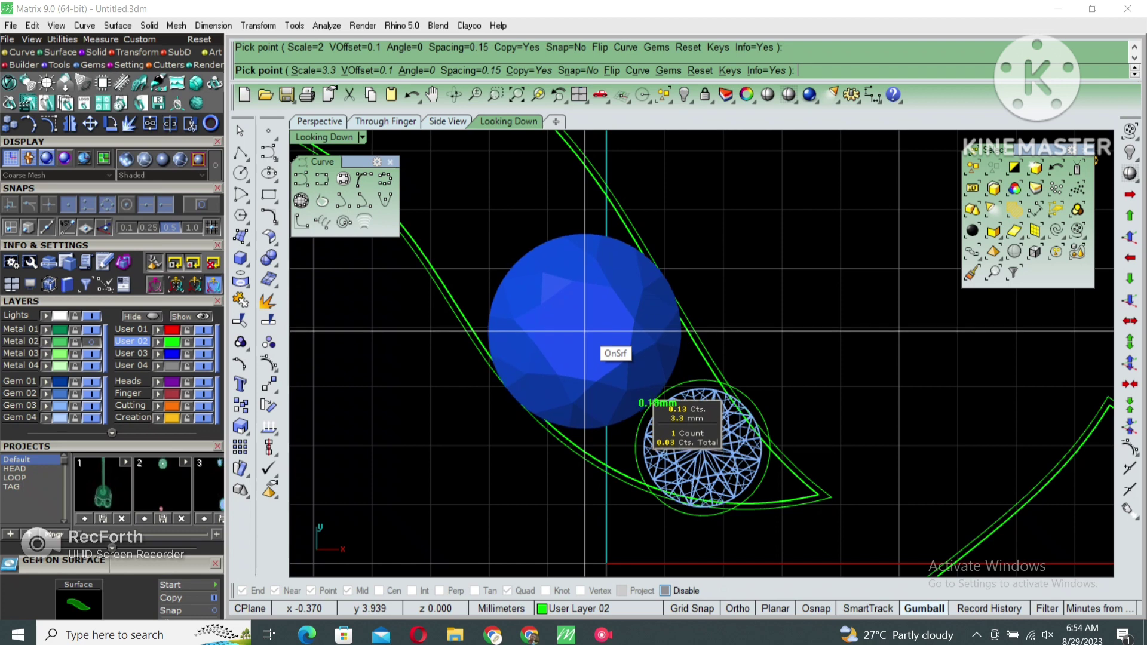
key("Down")
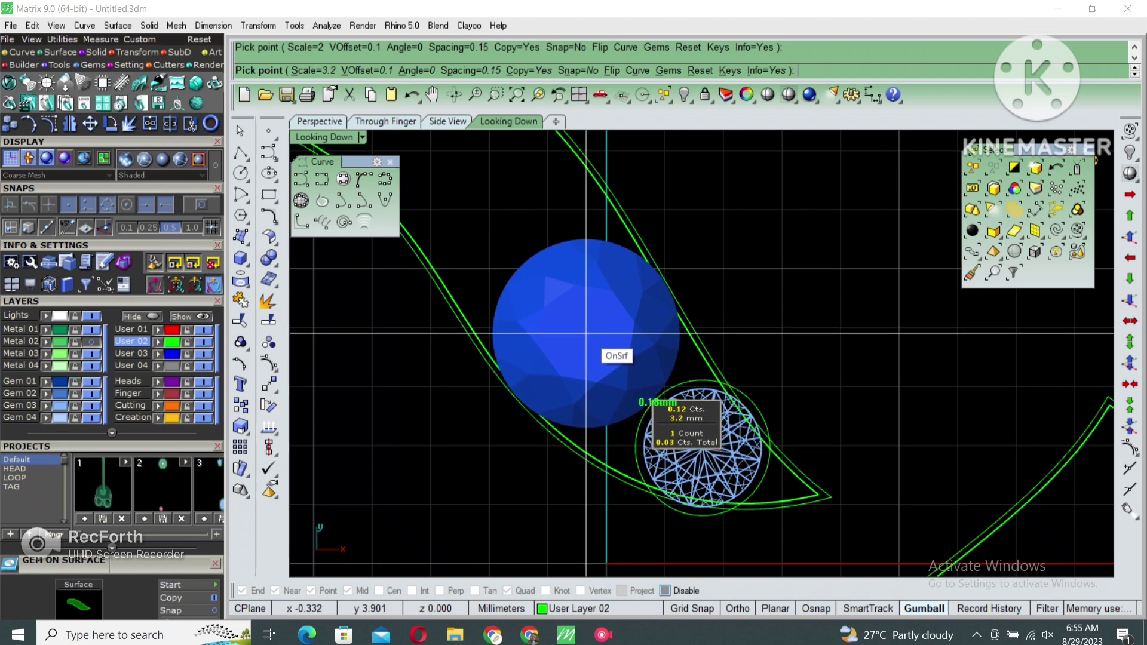
left_click(587, 333)
scroll(562, 310, "up", 4)
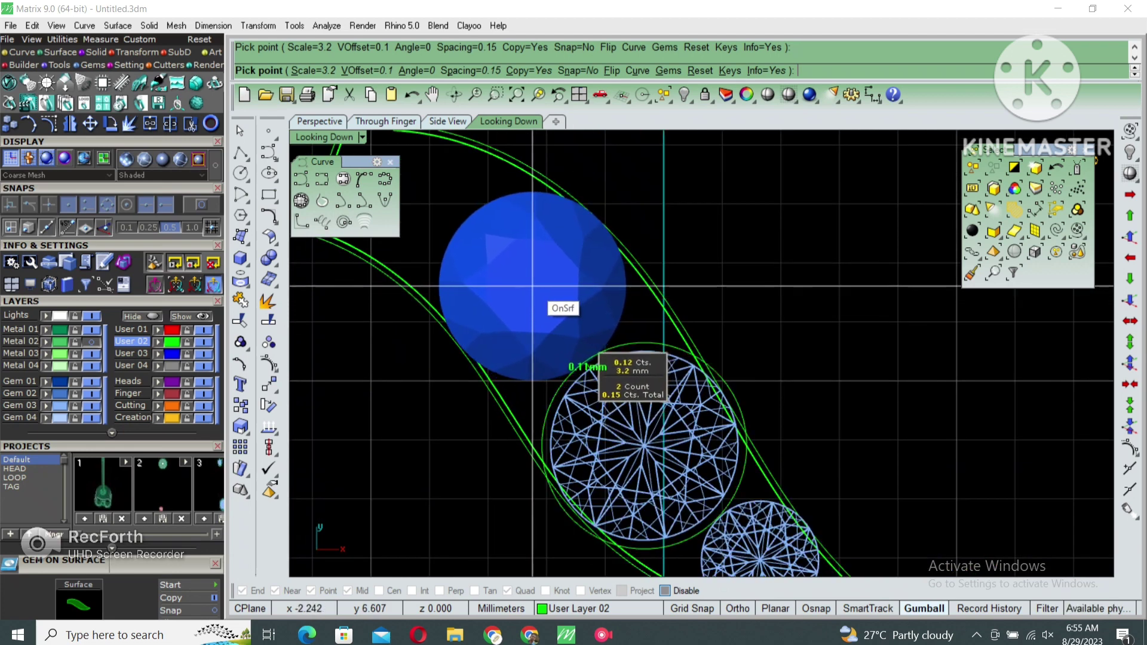
left_click(530, 285)
scroll(474, 277, "down", 3)
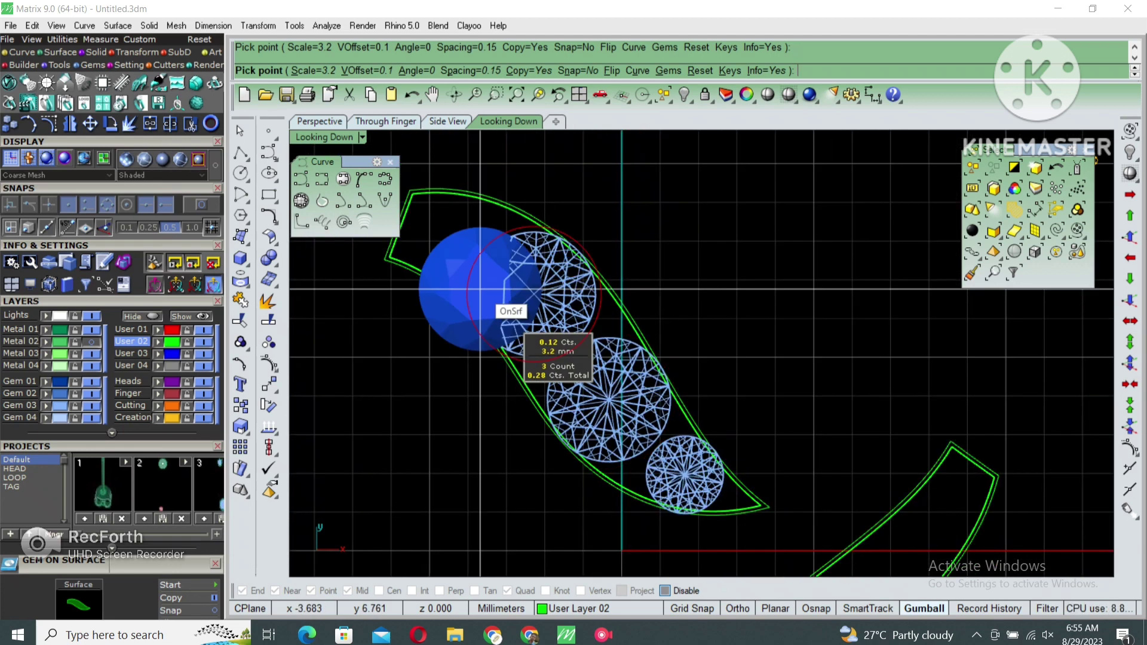
scroll(539, 302, "up", 1)
scroll(526, 295, "up", 1)
scroll(521, 291, "up", 1)
scroll(522, 291, "down", 5, "ctrl")
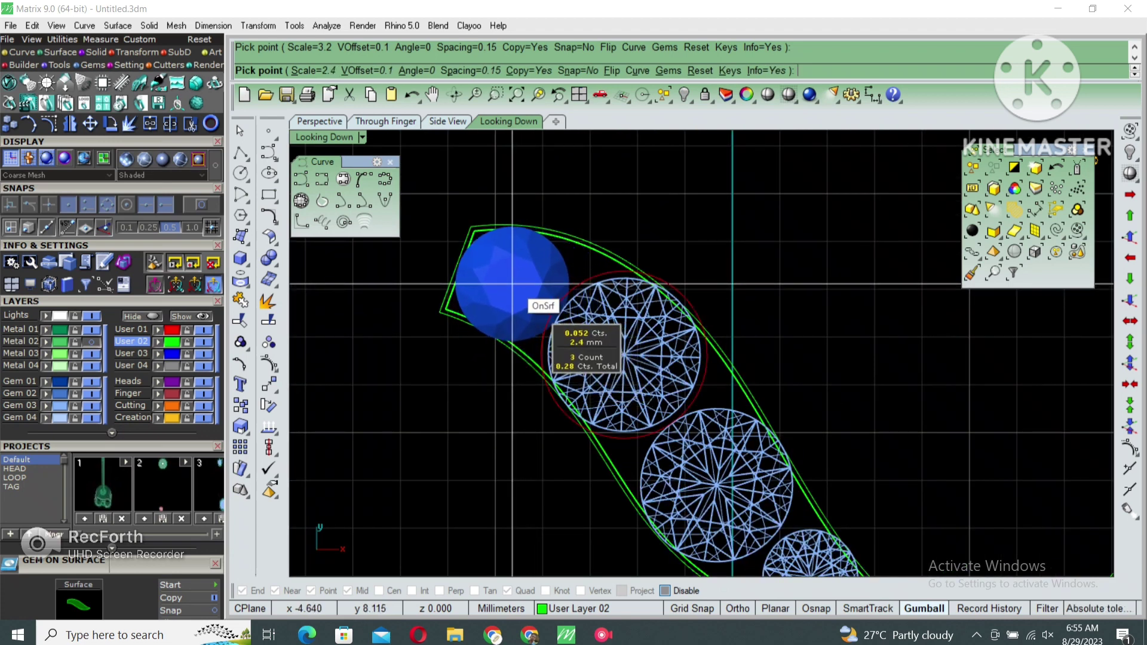
scroll(513, 286, "up", 2)
scroll(509, 282, "down", 2, "ctrl")
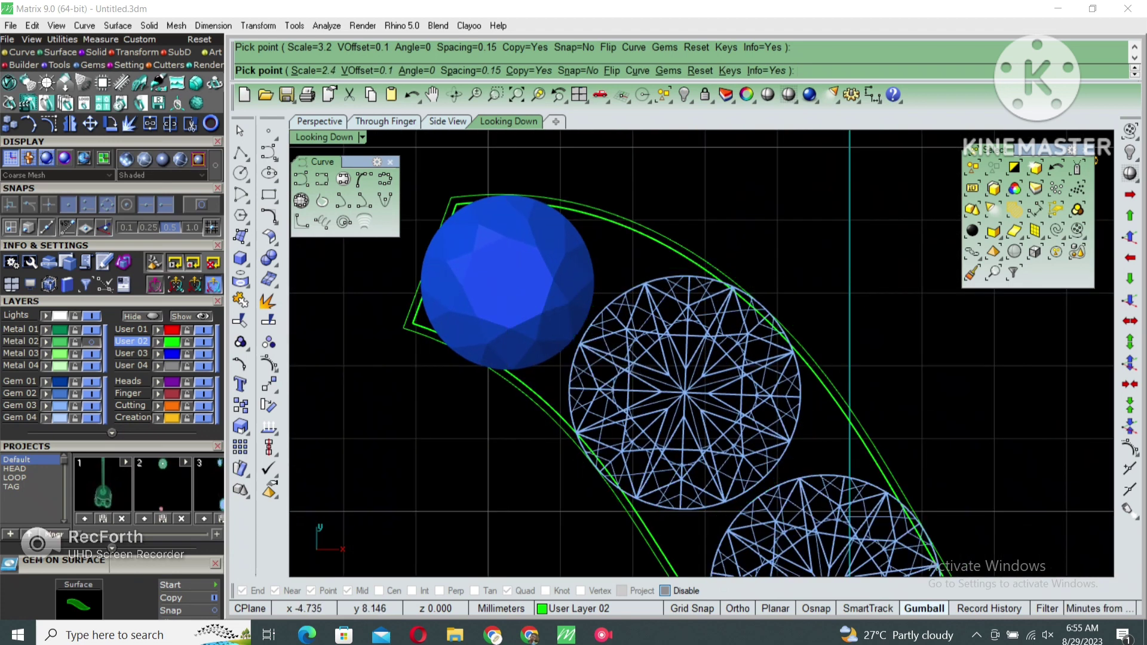
left_click(508, 281)
key("Return")
Flow copies of the four round gems onto the second leaf channel surface
scroll(537, 268, "down", 5)
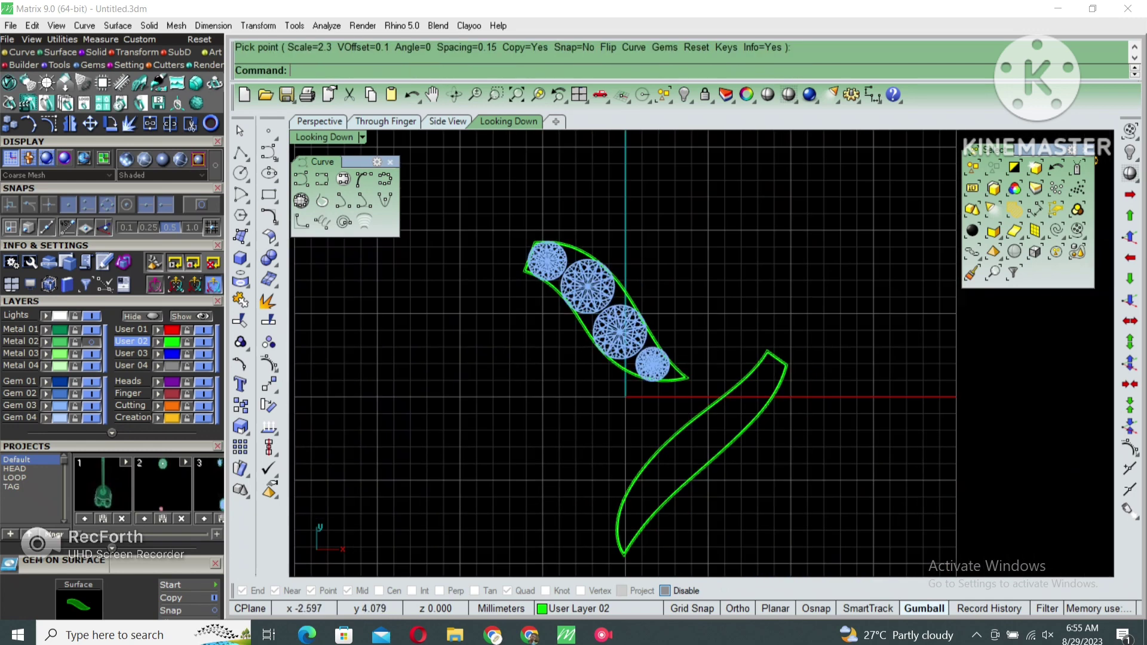
left_click_drag(574, 250, 548, 300)
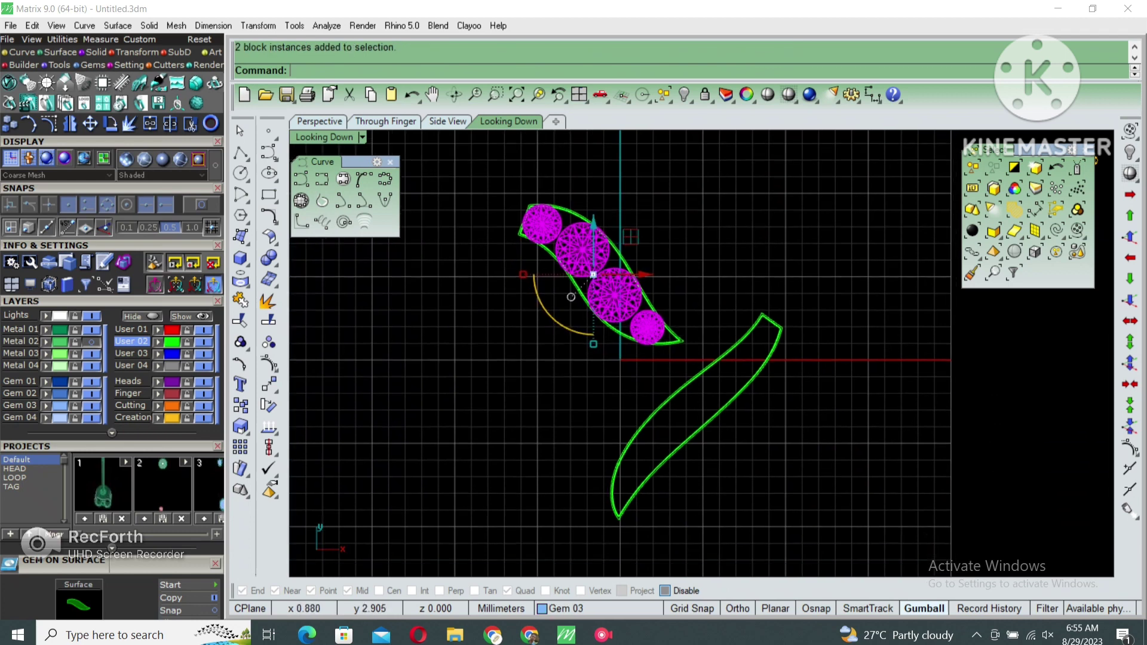
key("ctrl+m")
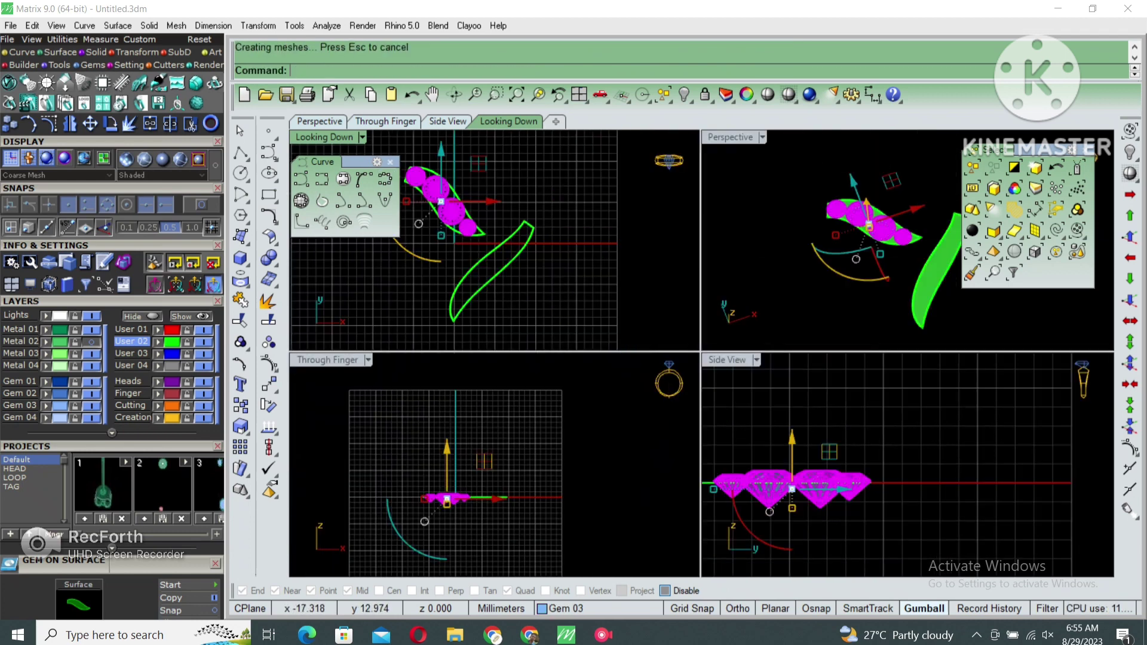
left_click(320, 121)
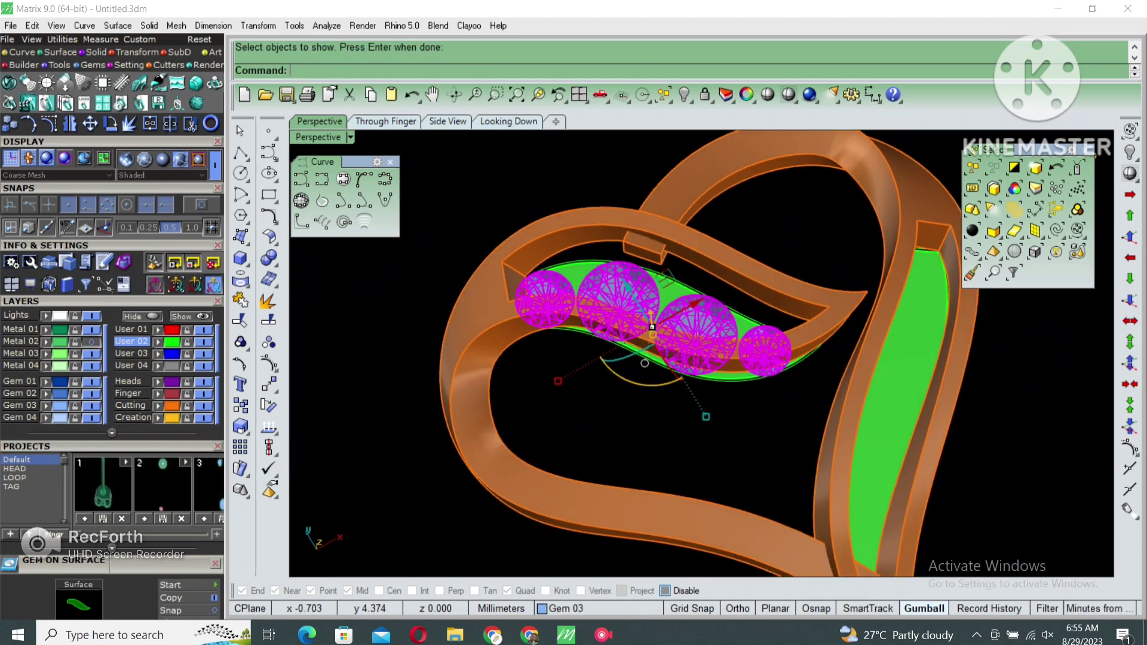
key("Return")
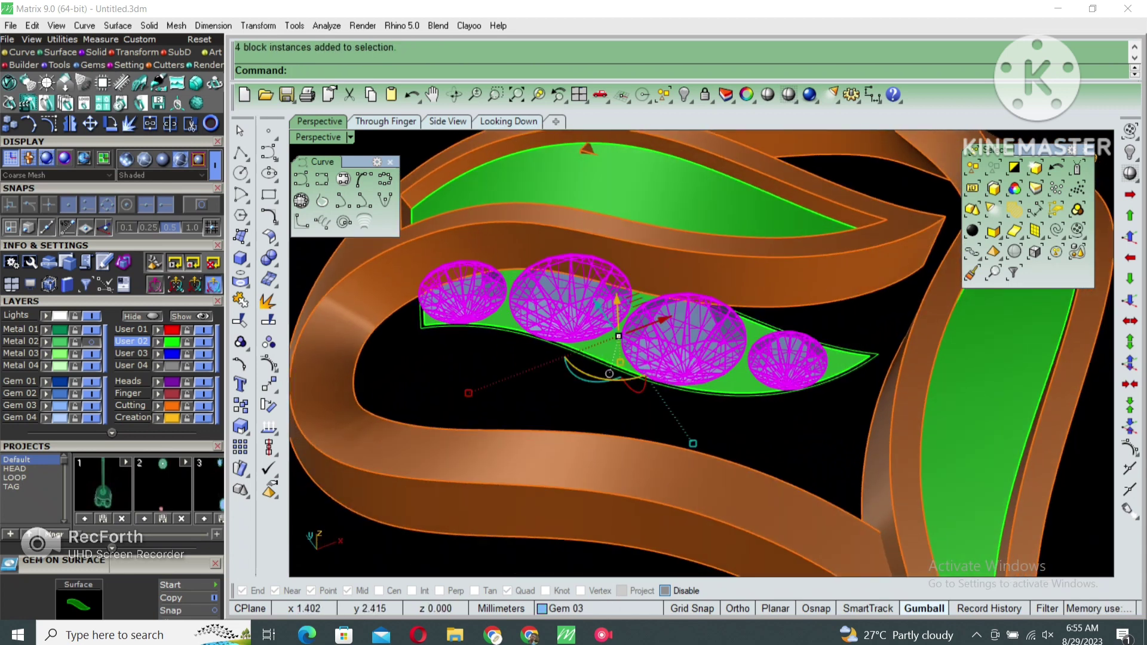
type("FS")
key("Return")
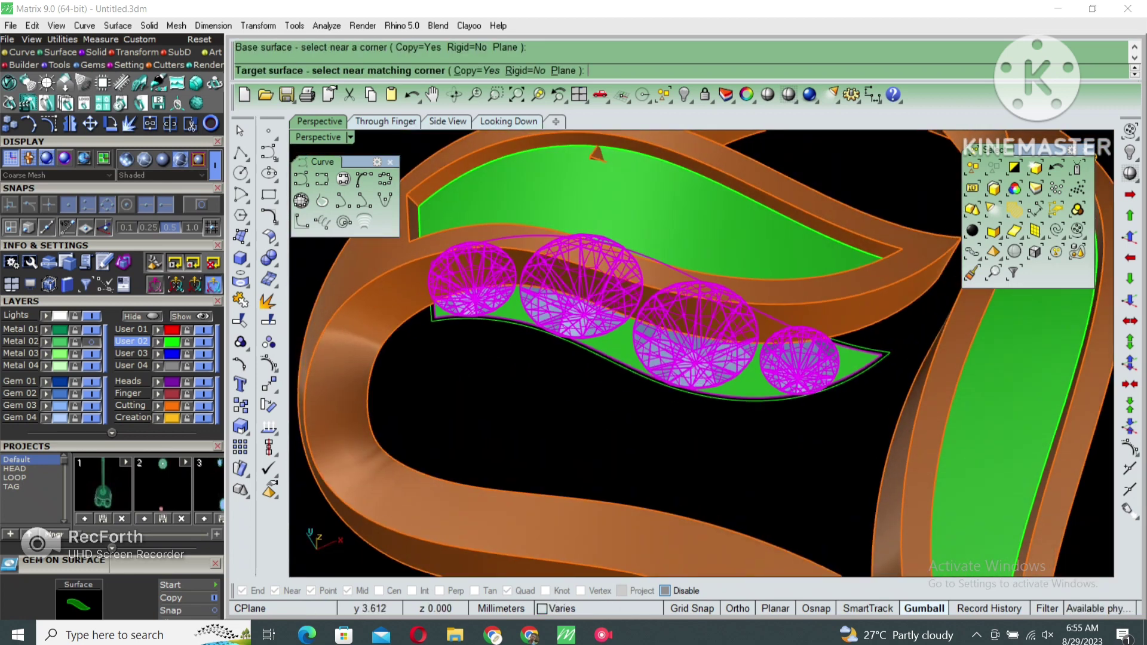
scroll(693, 358, "down", 3)
right_click_drag(693, 358, 776, 335)
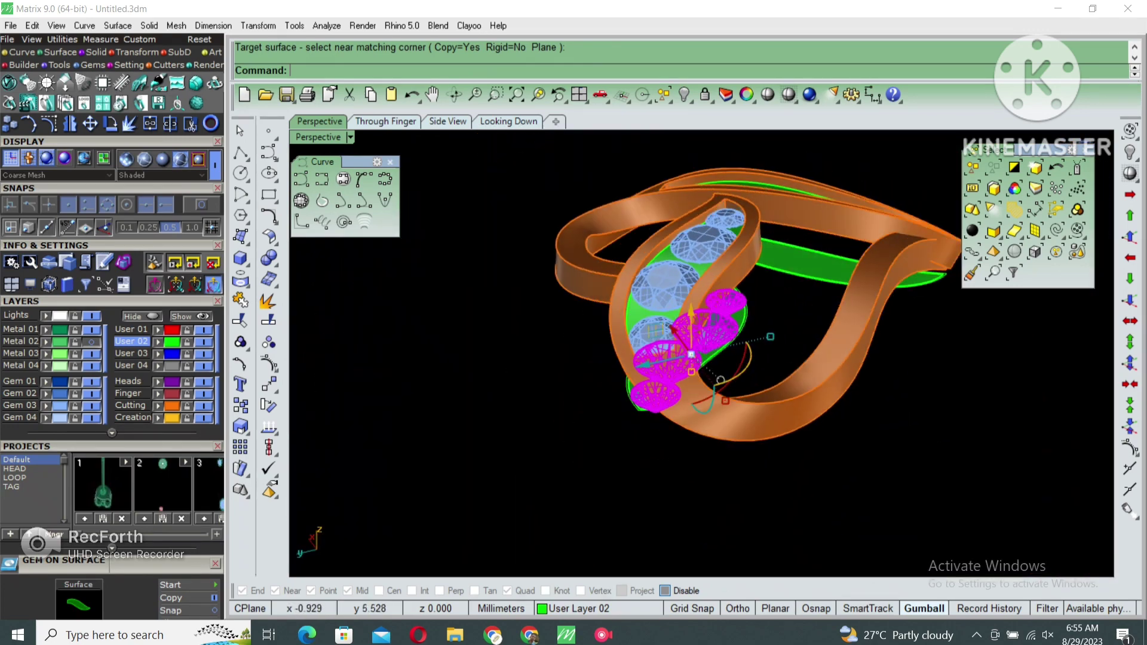
mouse_move(693, 358)
right_mouse_down()
mouse_move(753, 353)
mouse_move(777, 371)
right_mouse_up()
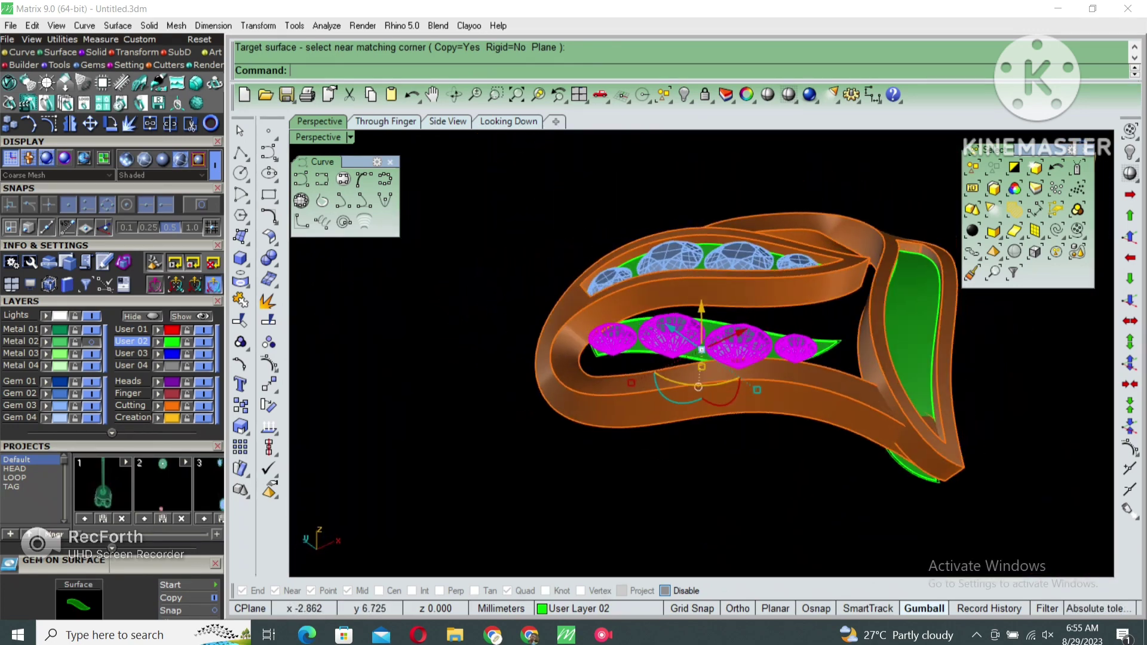
scroll(627, 371, "up", 3)
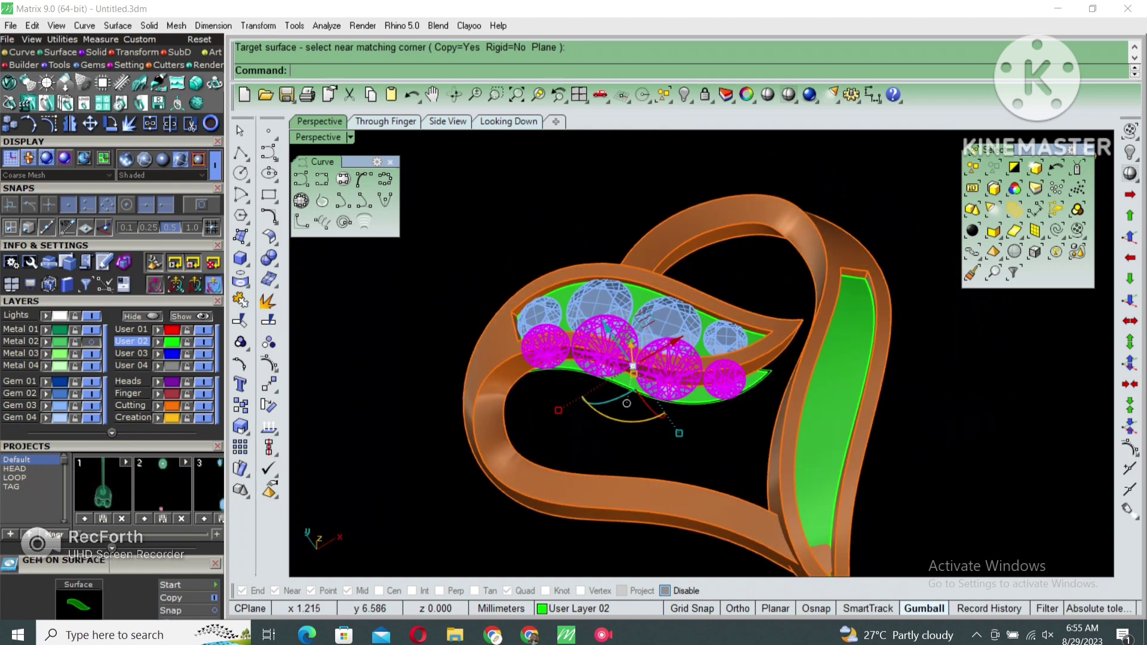
right_click_drag(692, 359, 735, 400)
mouse_move(693, 358)
right_mouse_down()
mouse_move(717, 316)
mouse_move(645, 310)
right_mouse_up()
scroll(597, 299, "up", 3)
Isolate the lower curved leaf surfaces
left_click(603, 238)
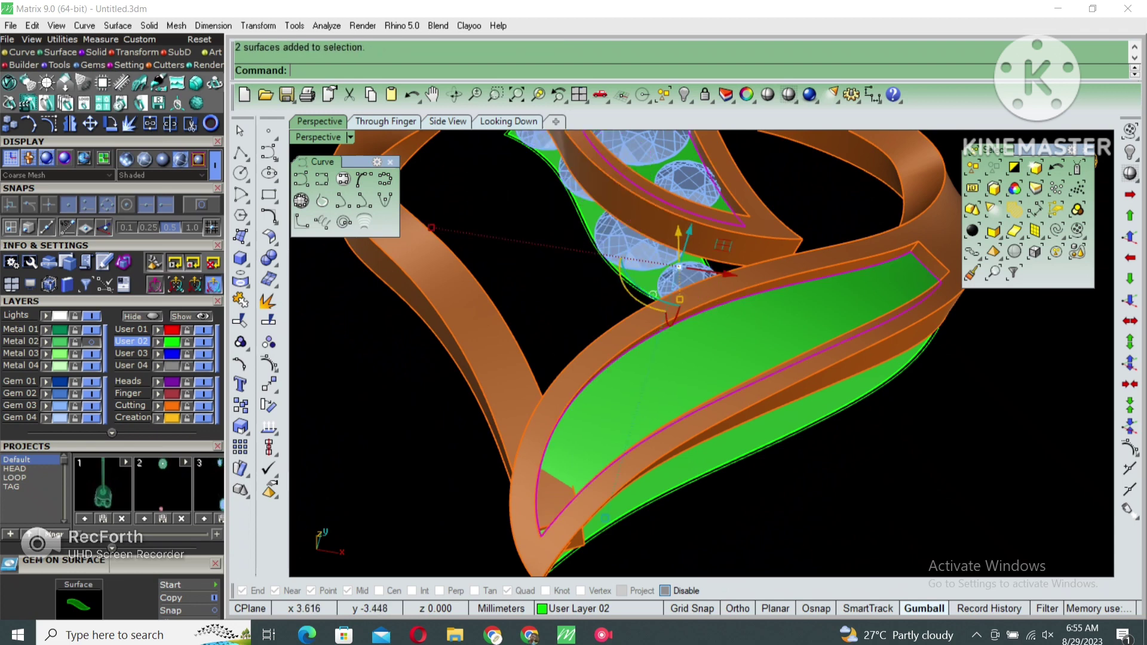
right_click_drag(604, 238, 705, 335)
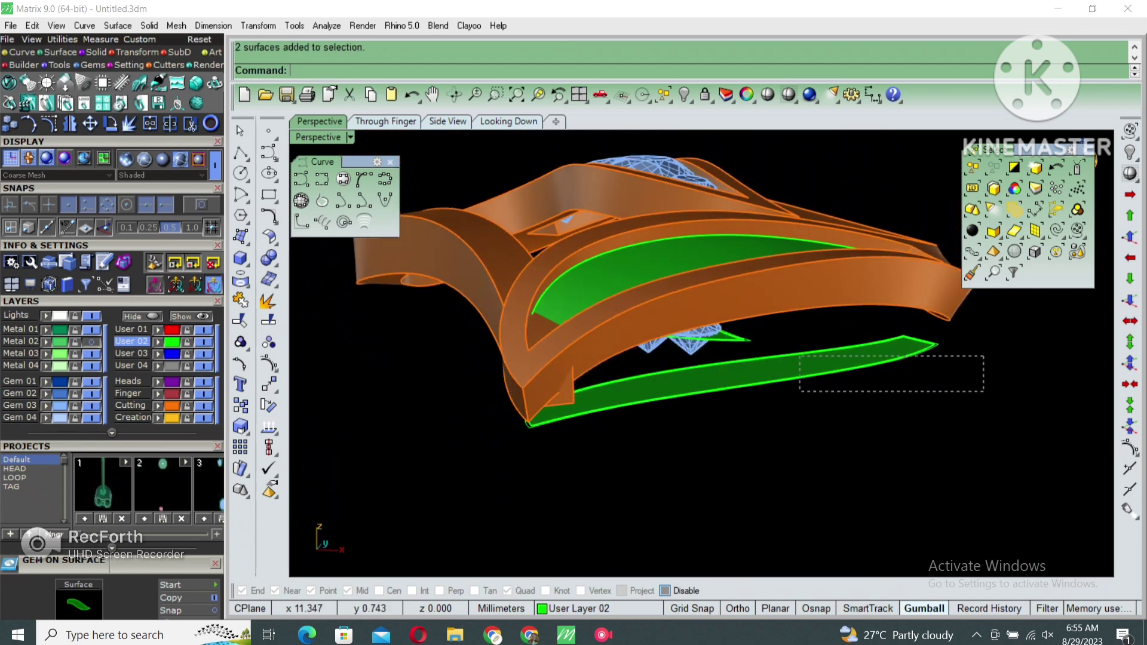
type("solate")
key("Return")
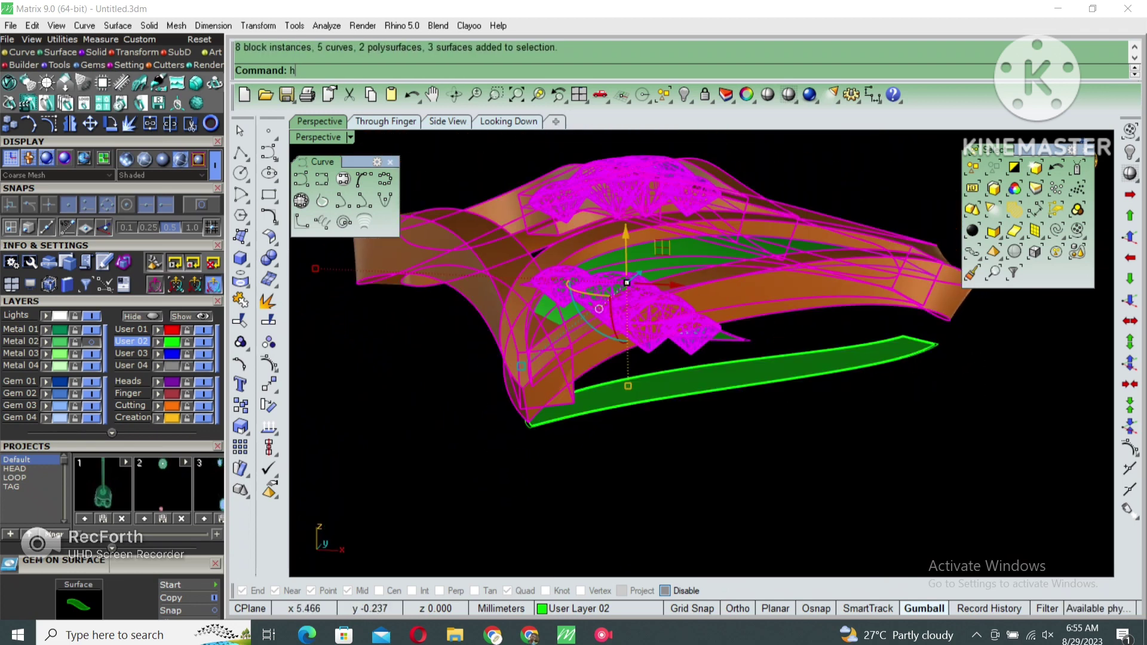
In the top wireframe view, measure the leaf channel width at about 2.73 mm
key("ctrl+F1")
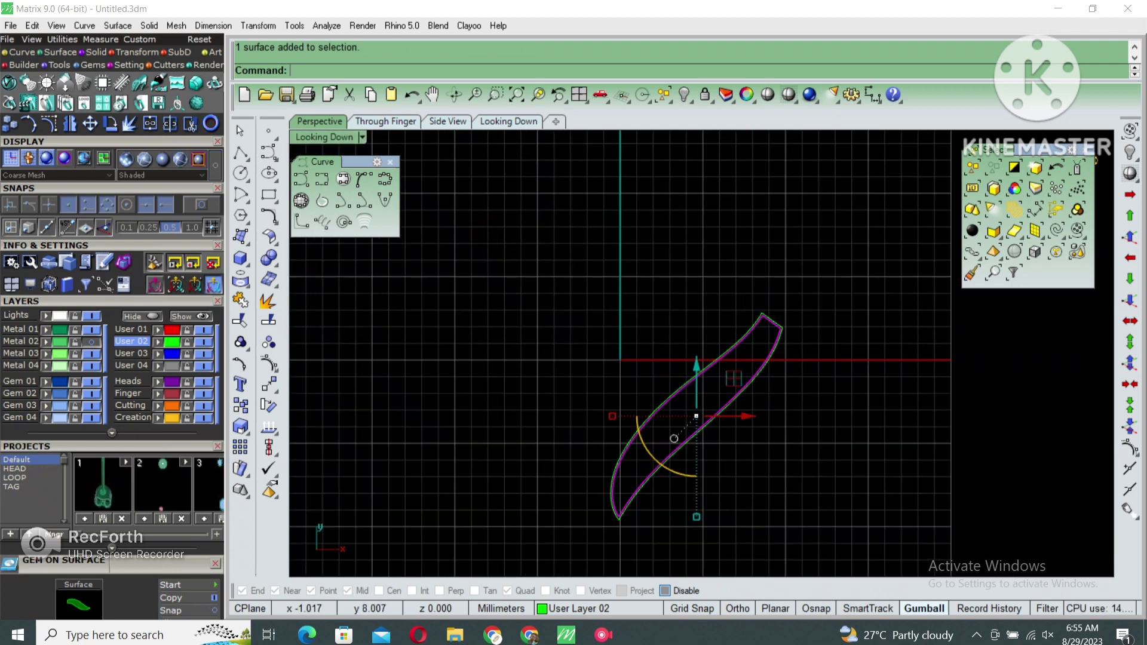
key("ctrl+alt+s")
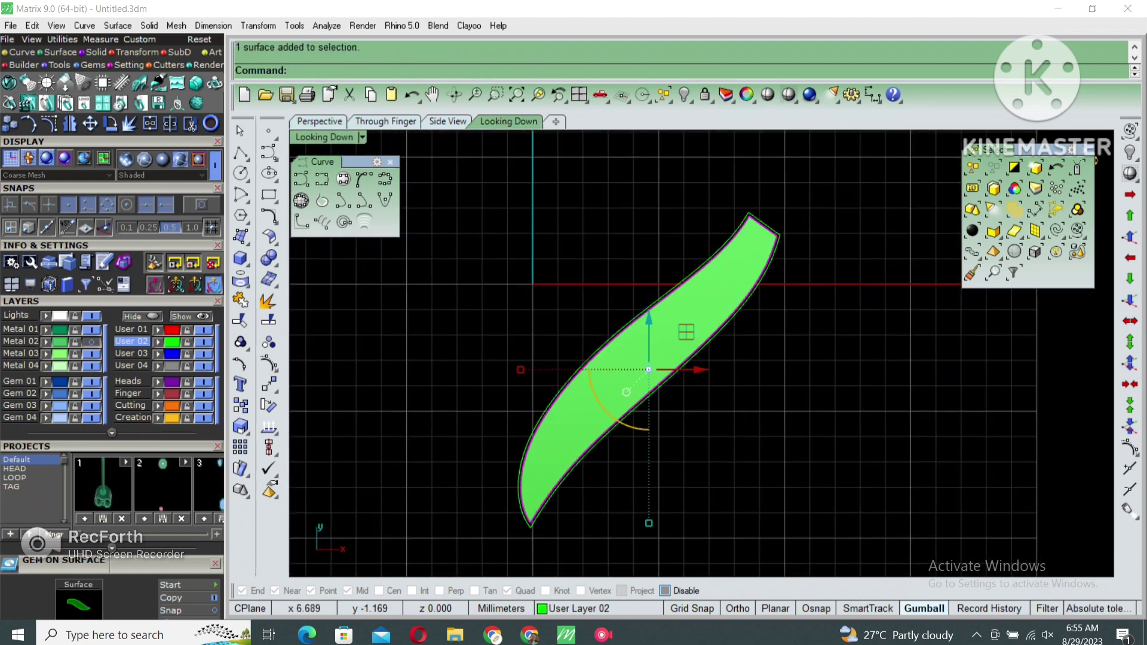
right_click_drag(649, 369, 613, 345)
key("ctrl+alt+w")
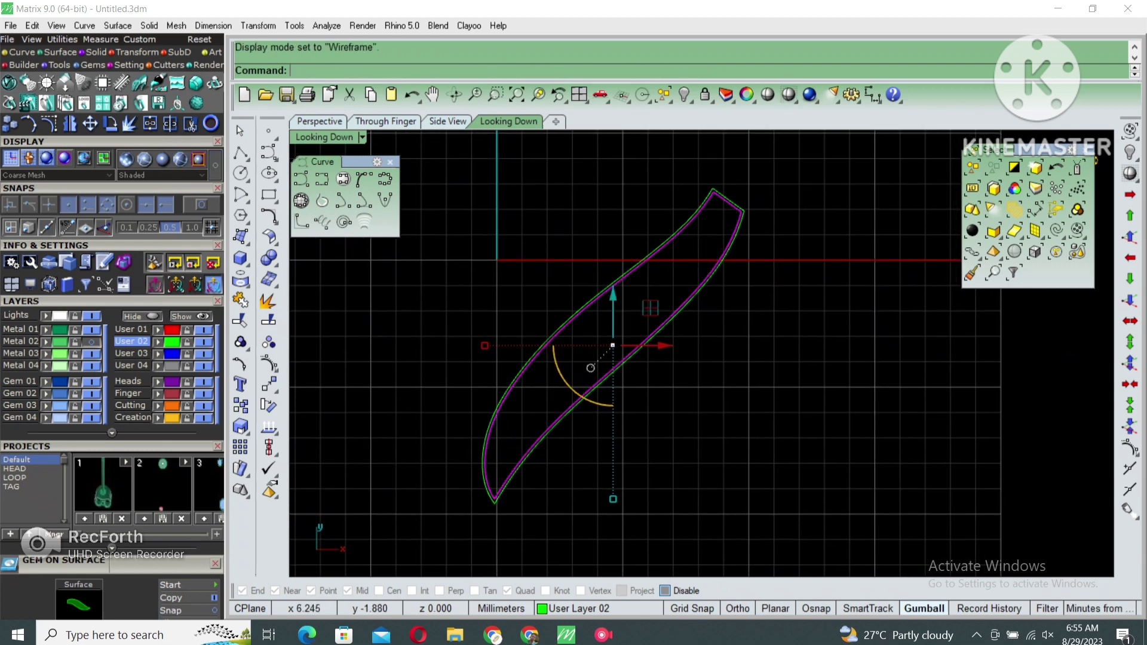
scroll(647, 388, "up", 2)
scroll(647, 388, "up", 2)
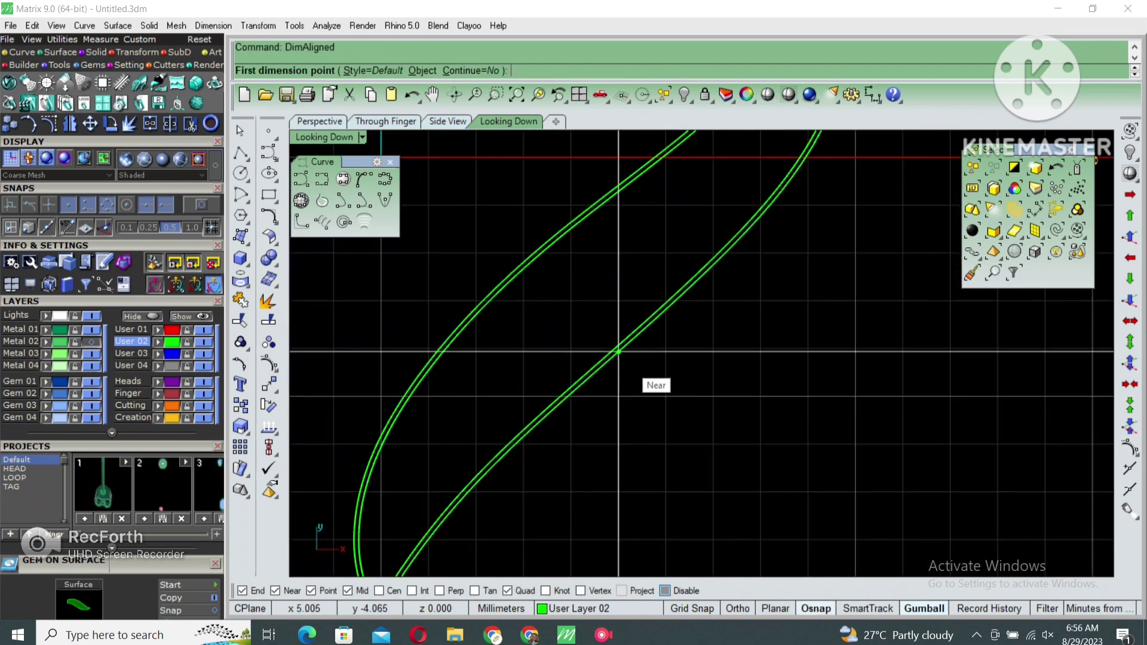
left_click(493, 247)
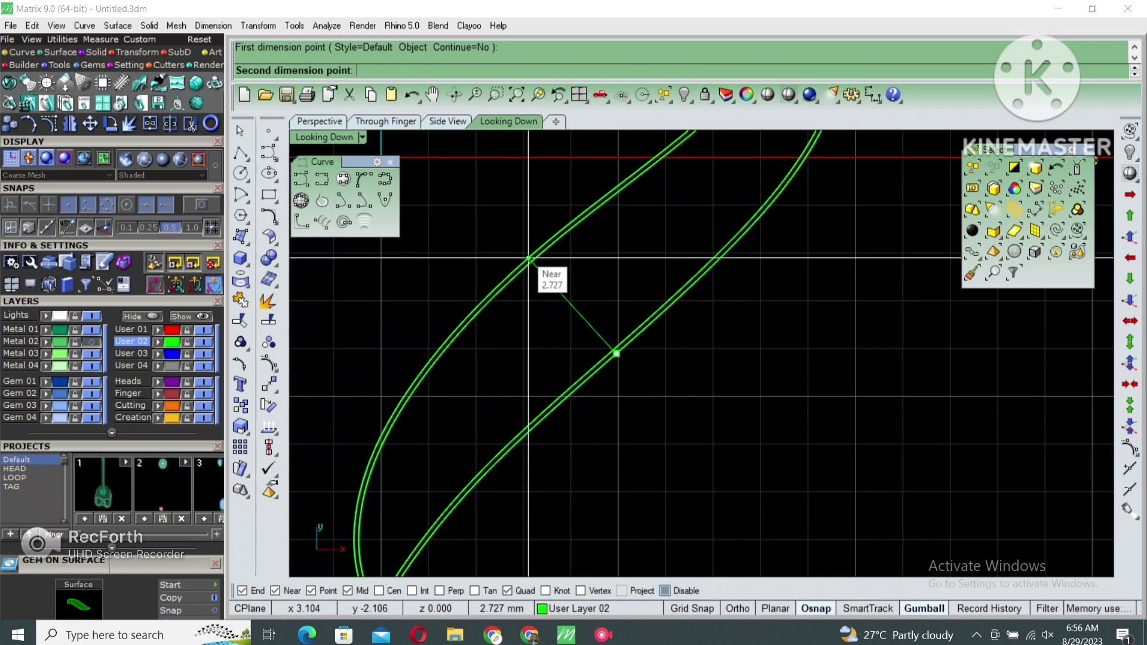
left_click(526, 260)
scroll(534, 206, "down", 3)
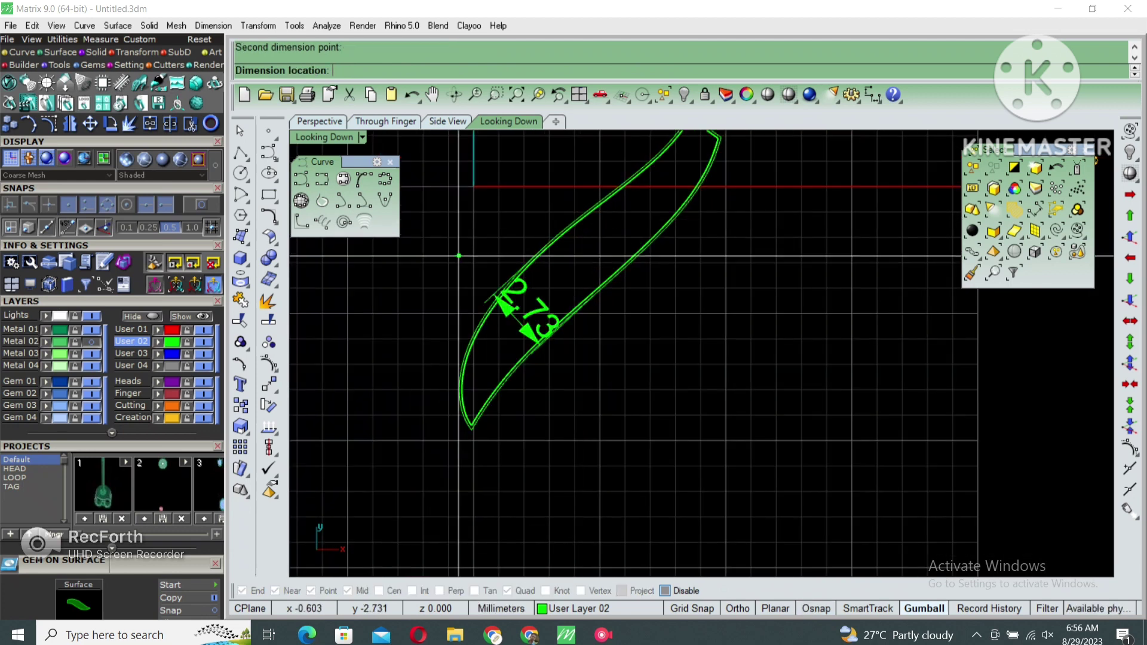
key("Escape")
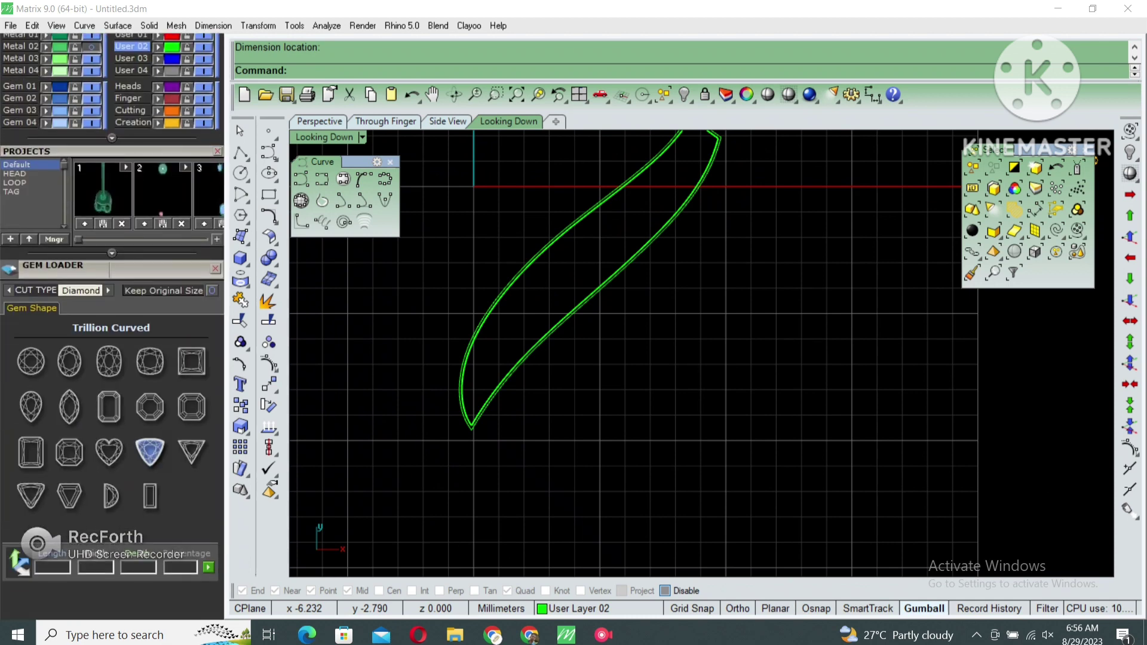
Copy a baguette gem onto the leaf outline
left_click(150, 495)
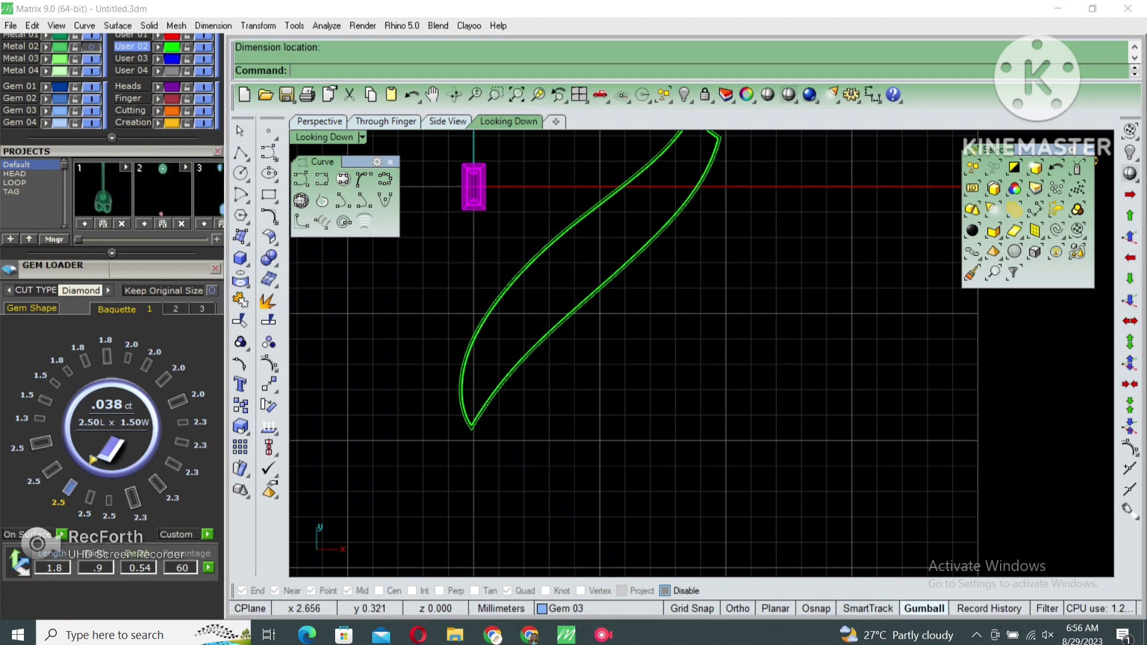
right_click_drag(520, 192, 554, 194)
key("Return")
left_click(508, 190)
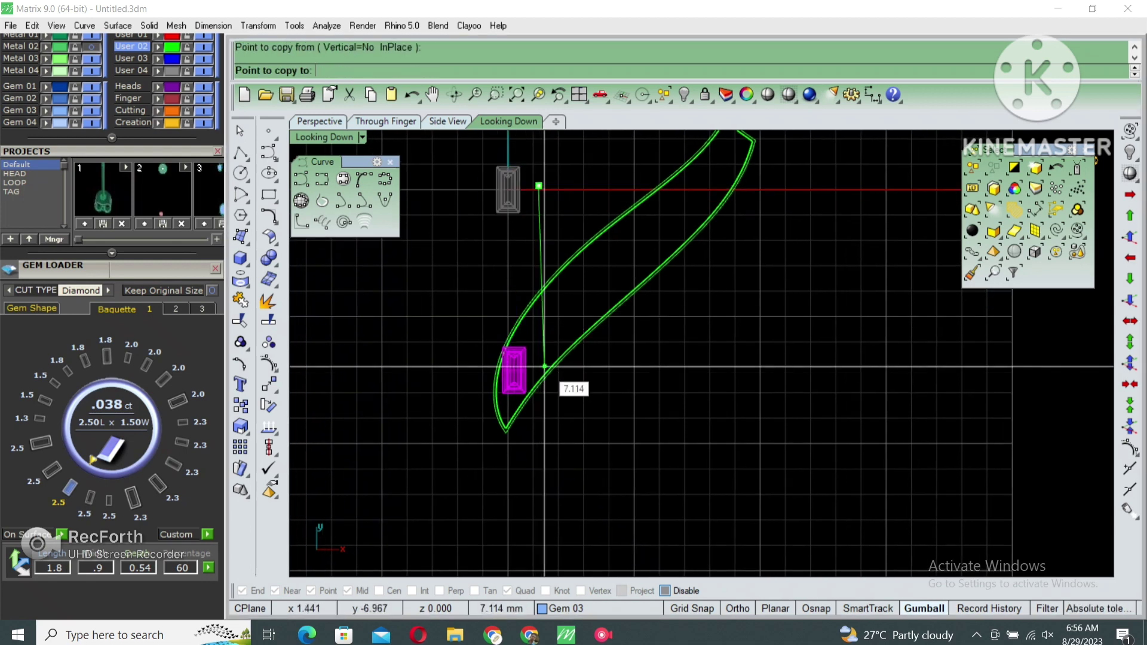
left_click(514, 370)
key("Return")
Rotate the copied baguette so it follows the leaf channel's edge
scroll(507, 418, "up", 3)
left_click(523, 322)
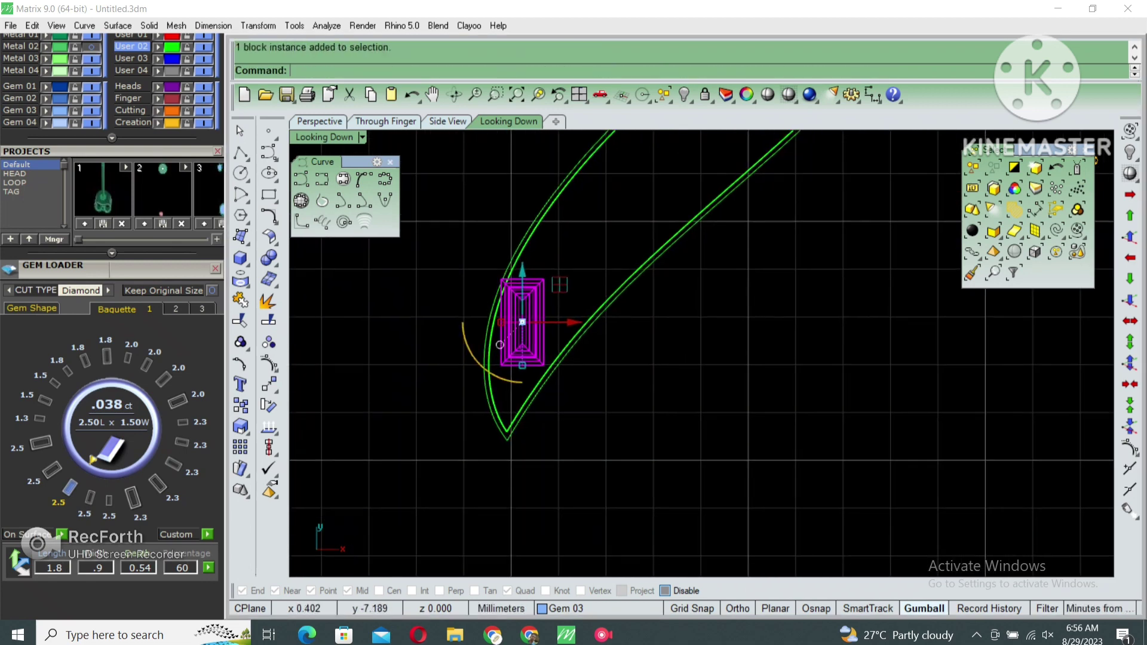
type("rotate")
key("Return")
left_click(523, 322)
left_click(509, 444)
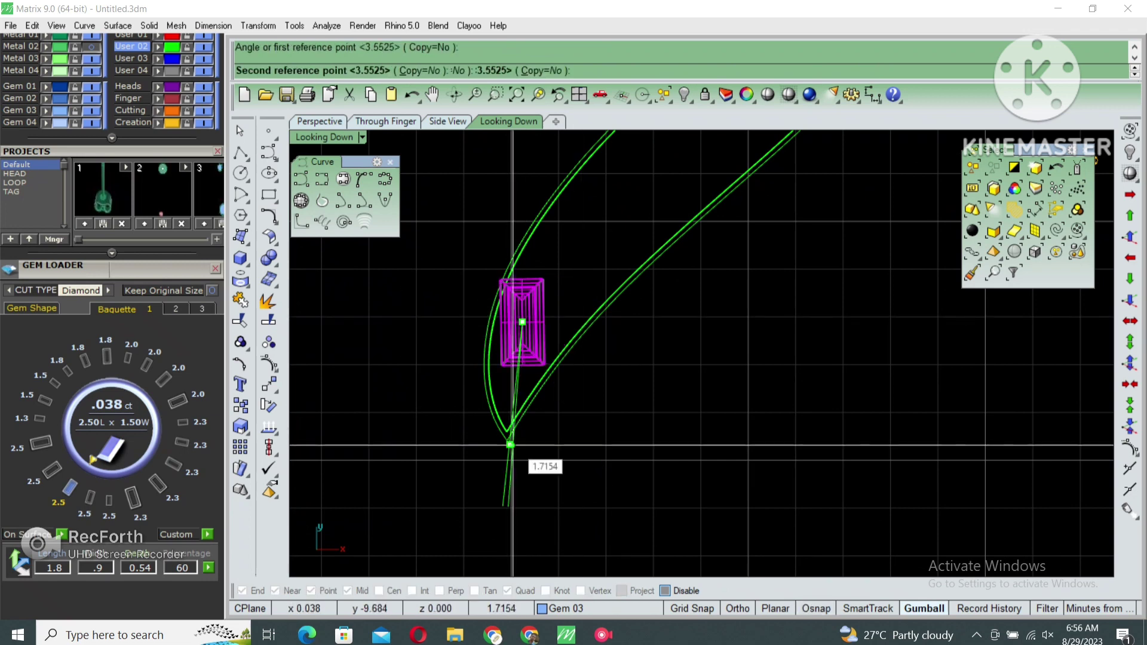
left_click(544, 399)
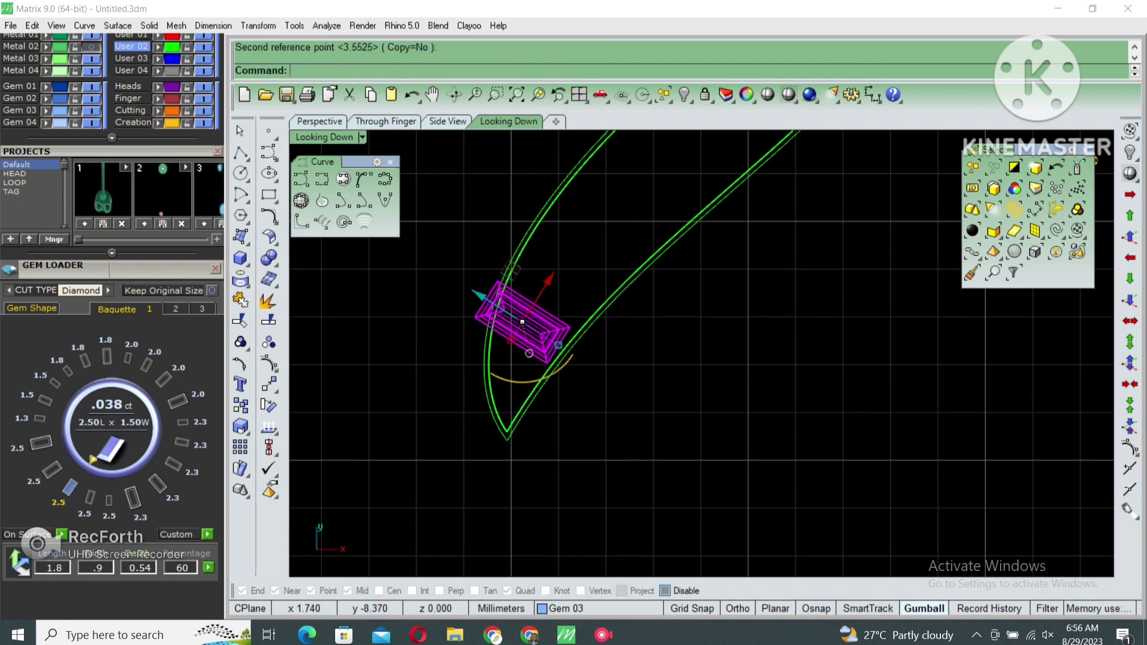
right_click_drag(543, 399, 574, 388)
scroll(560, 342, "up", 2)
Resize the baguette to 2.50 x 1.00 in Gem Loader
left_click(537, 299)
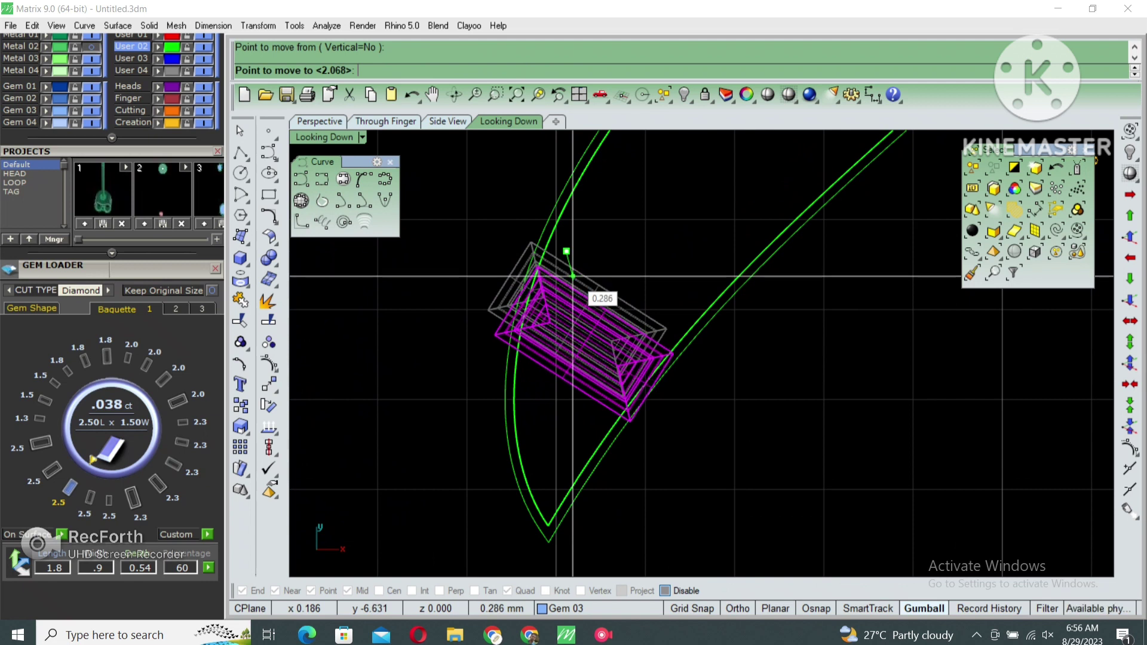
scroll(591, 375, "up", 1)
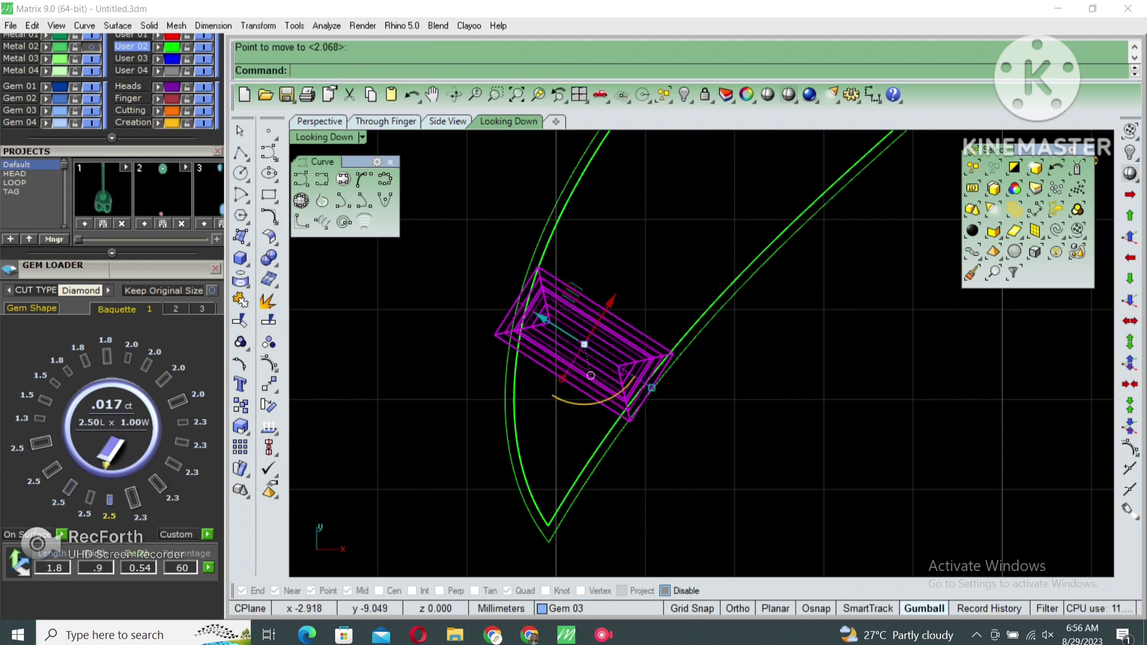
key("Tab")
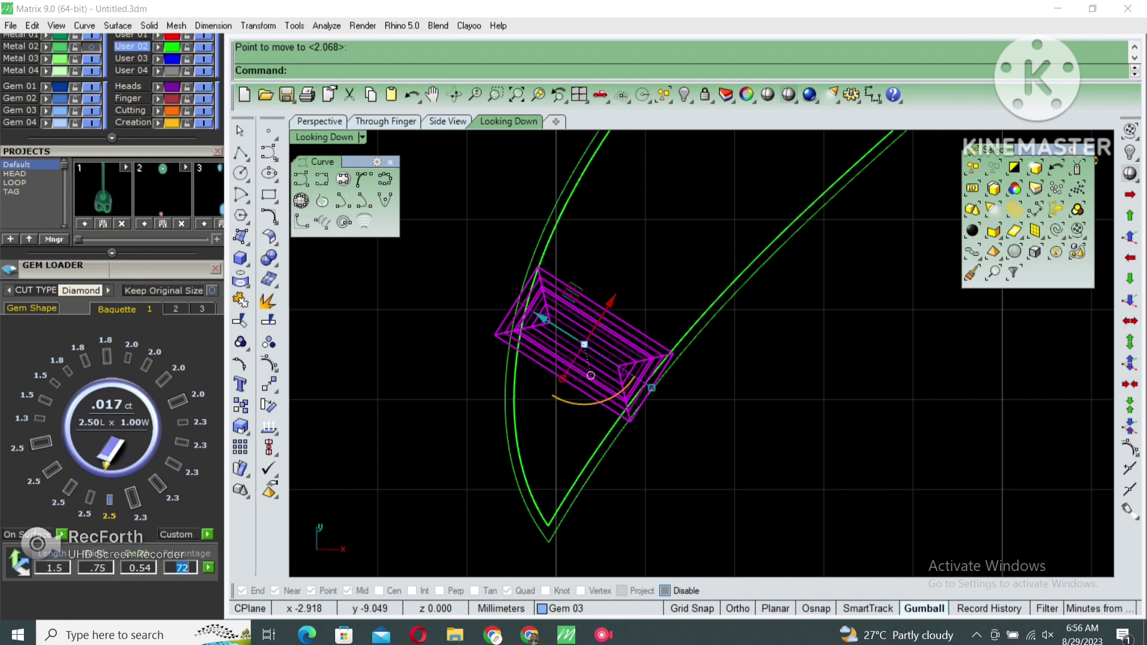
scroll(590, 375, "down", 2)
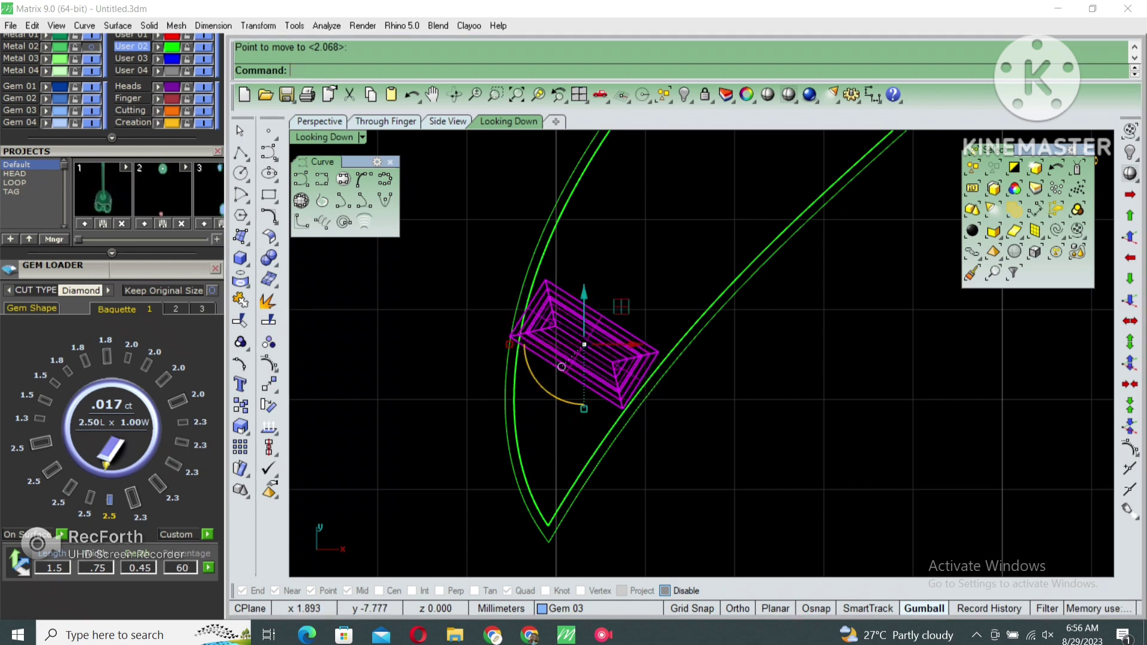
scroll(597, 299, "up", 3)
Move the resized baguette deeper into the narrow tip of the leaf channel
key("Return")
left_click(653, 244)
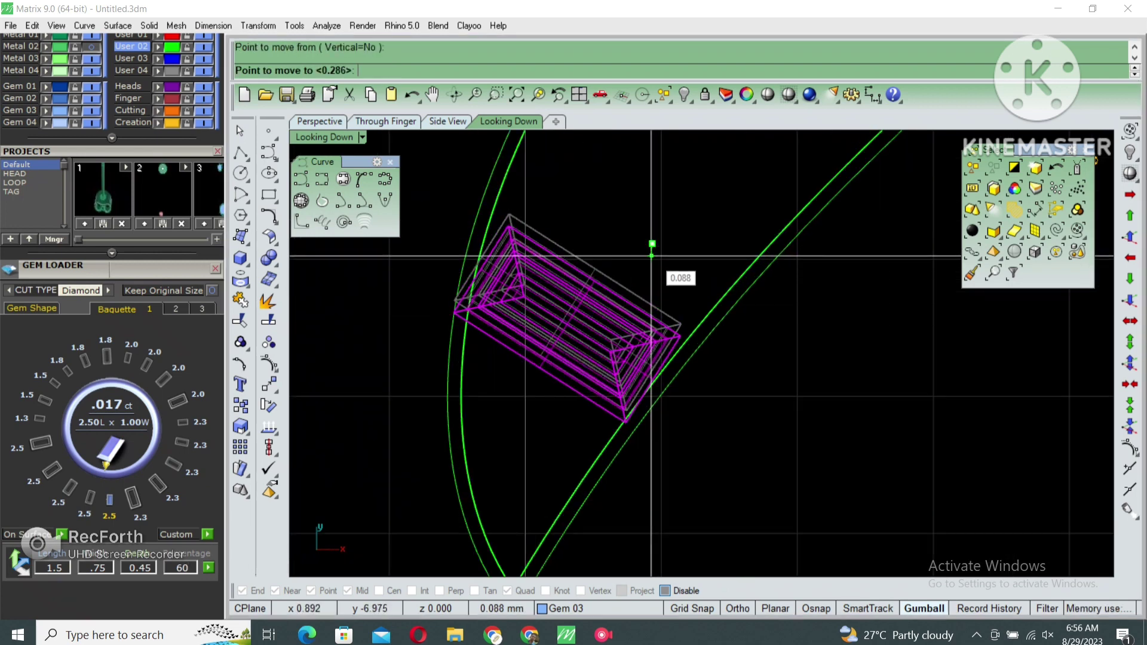
left_click(642, 285)
scroll(535, 375, "down", 3)
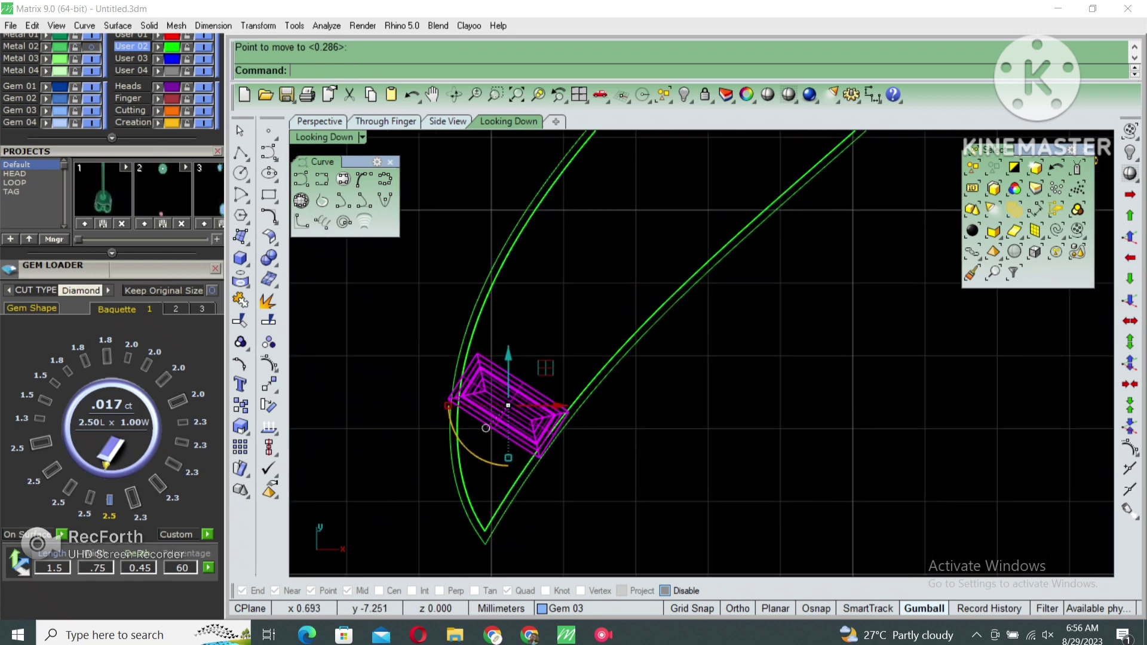
scroll(478, 418, "up", 1)
left_click(442, 537)
scroll(477, 448, "up", 2)
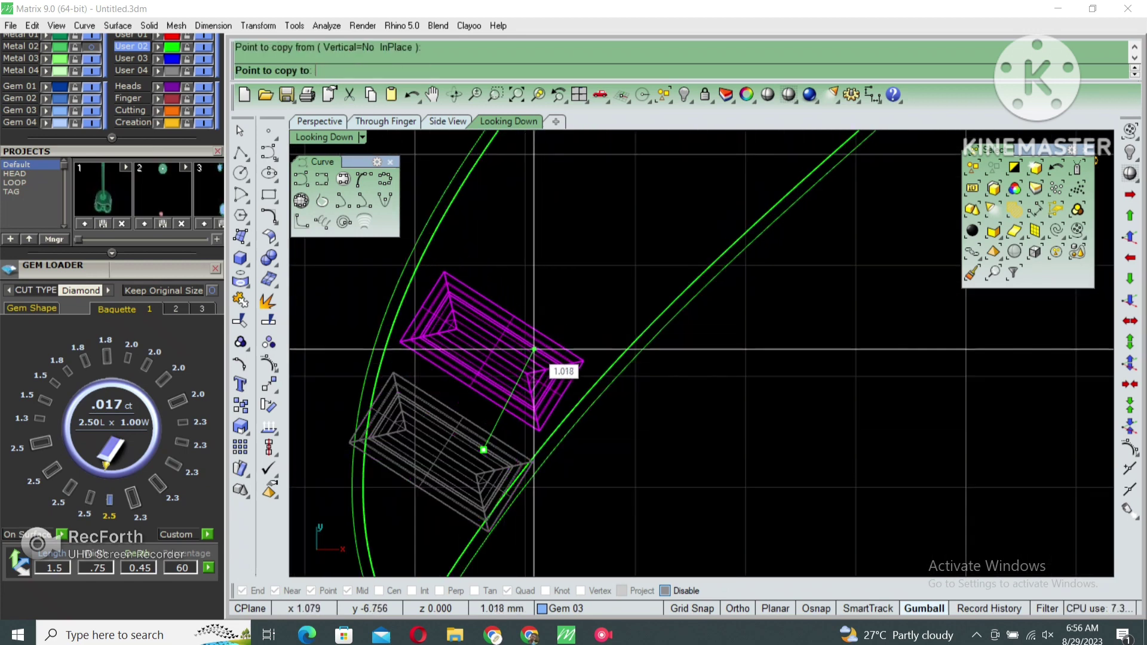
Place a baguette copy further along the channel and tilt it to follow the curve
left_click(533, 365)
key("Return")
left_click(477, 413)
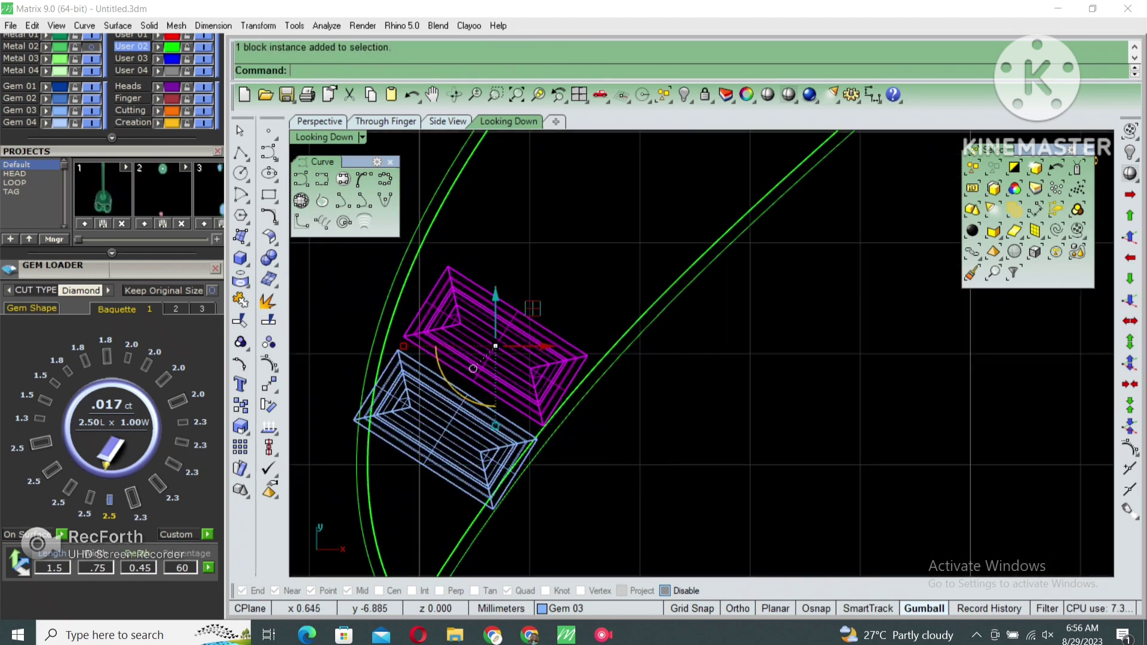
scroll(482, 358, "up", 2)
left_click(496, 348)
left_click(664, 465)
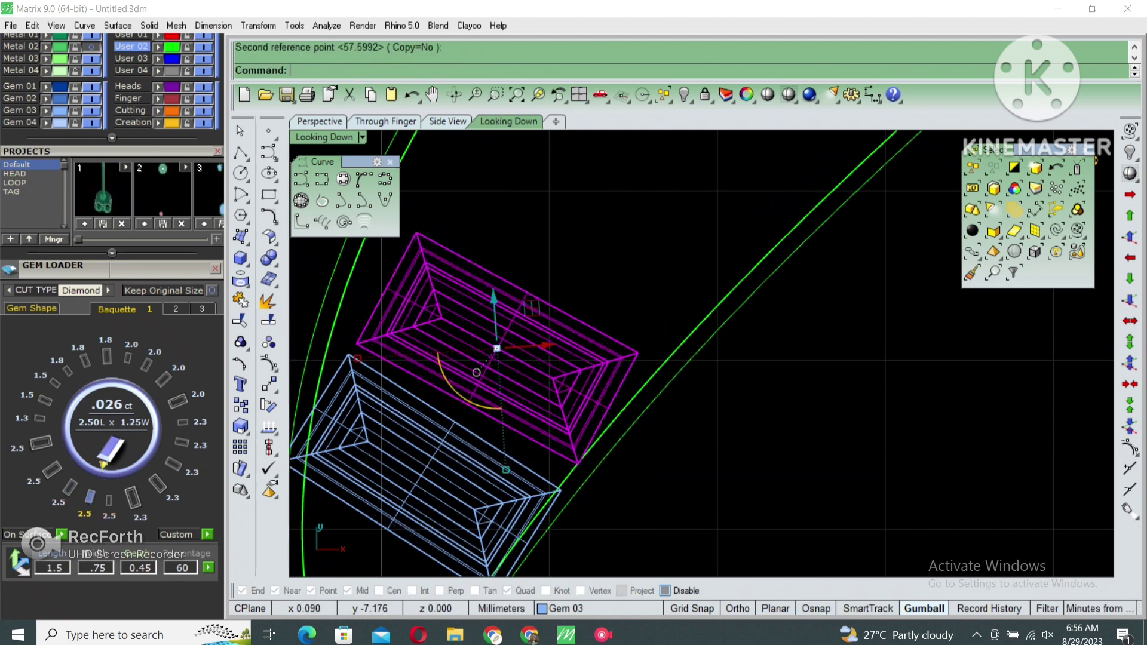
Resize that baguette to 2.00 mm long by 1.25 mm wide and shift it into position
left_click(131, 345)
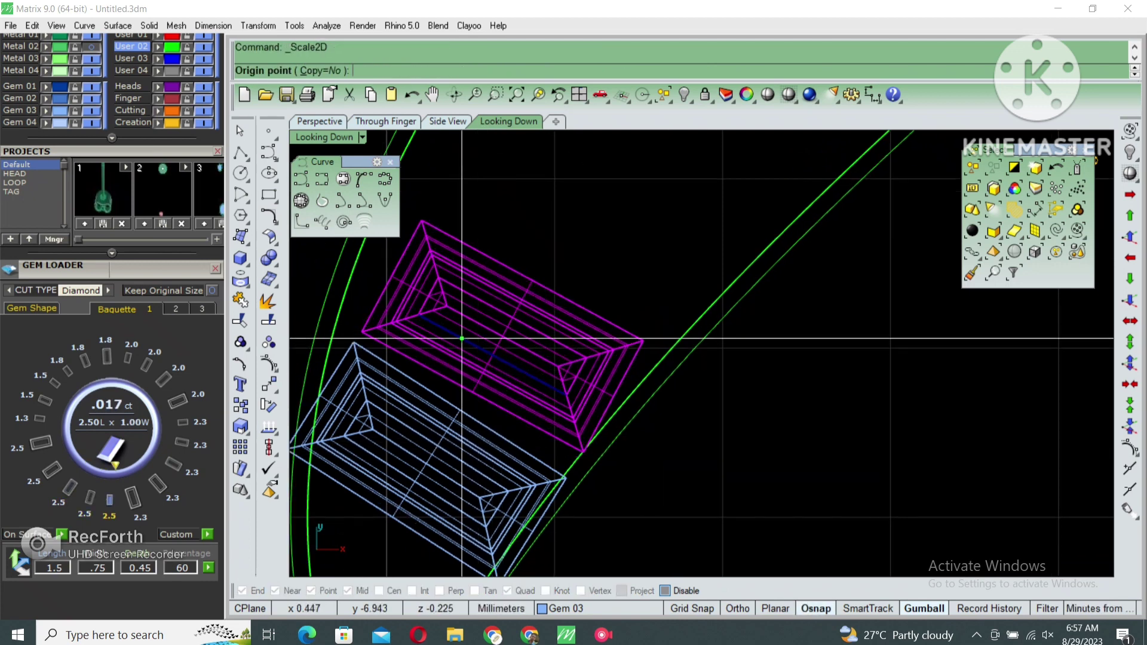
left_click(146, 365)
scroll(642, 405, "down", 3)
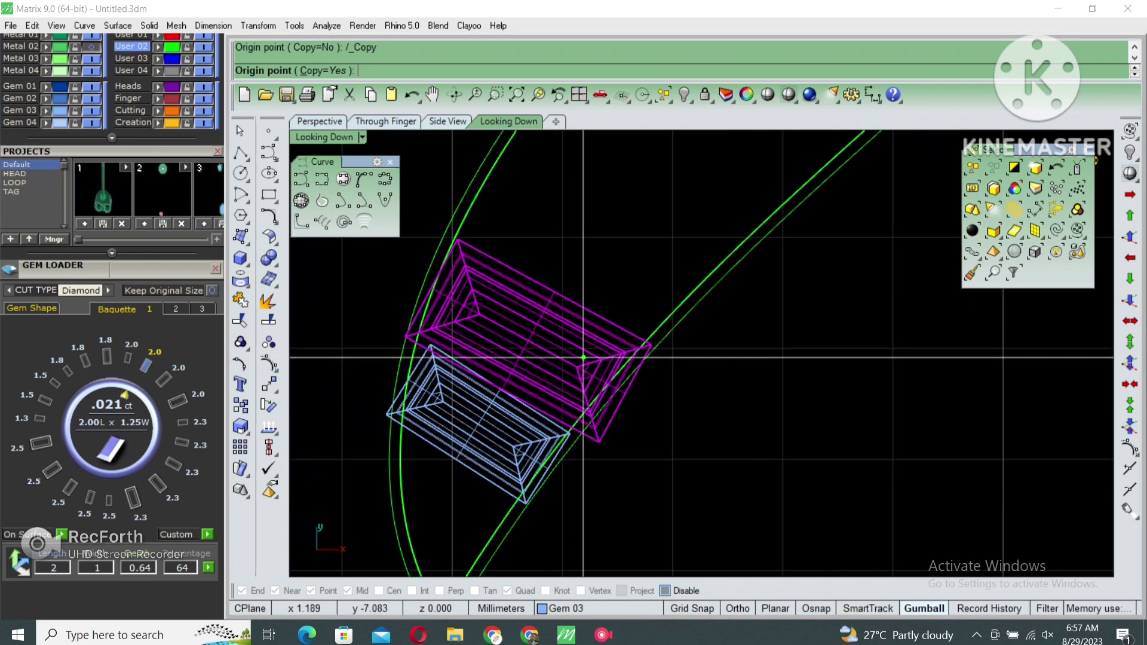
scroll(642, 405, "up", 2)
left_click(642, 405)
left_click(670, 423)
Add another baguette copy, turned to the curve and set against the previous stone
left_click(482, 397)
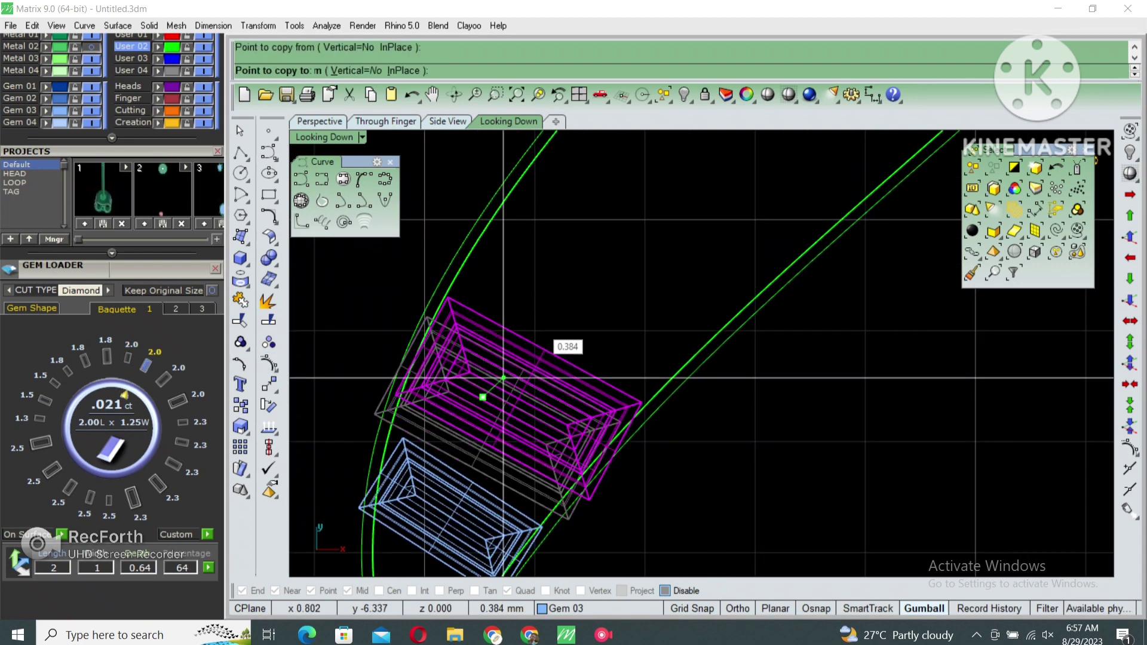
left_click(545, 292)
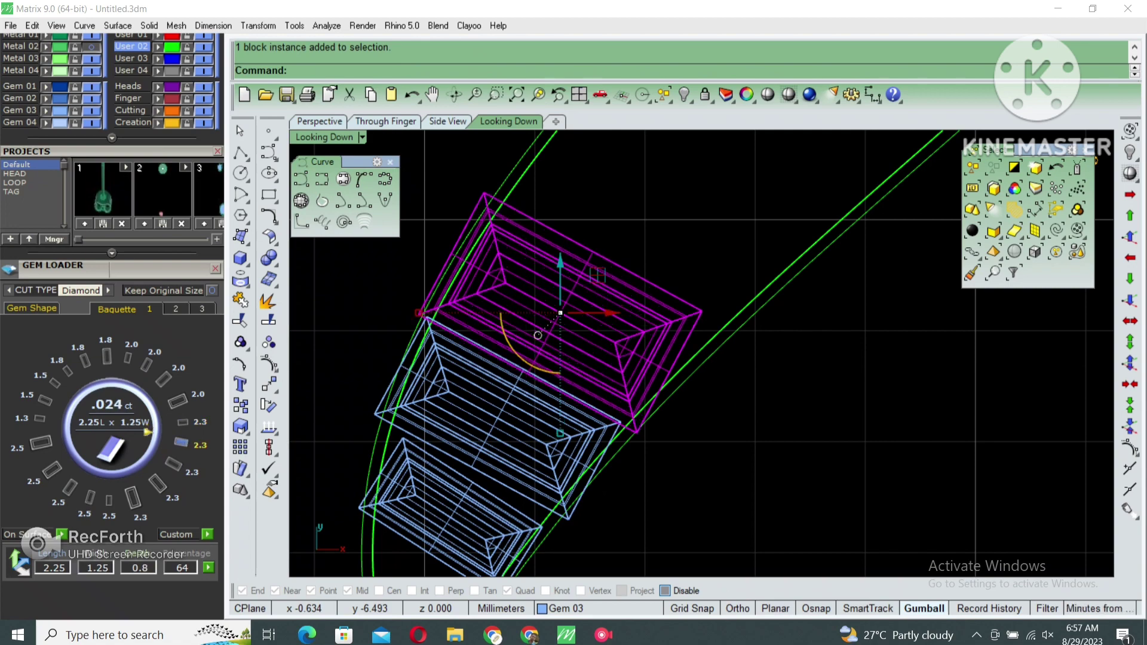
left_click(544, 364)
left_click(505, 404)
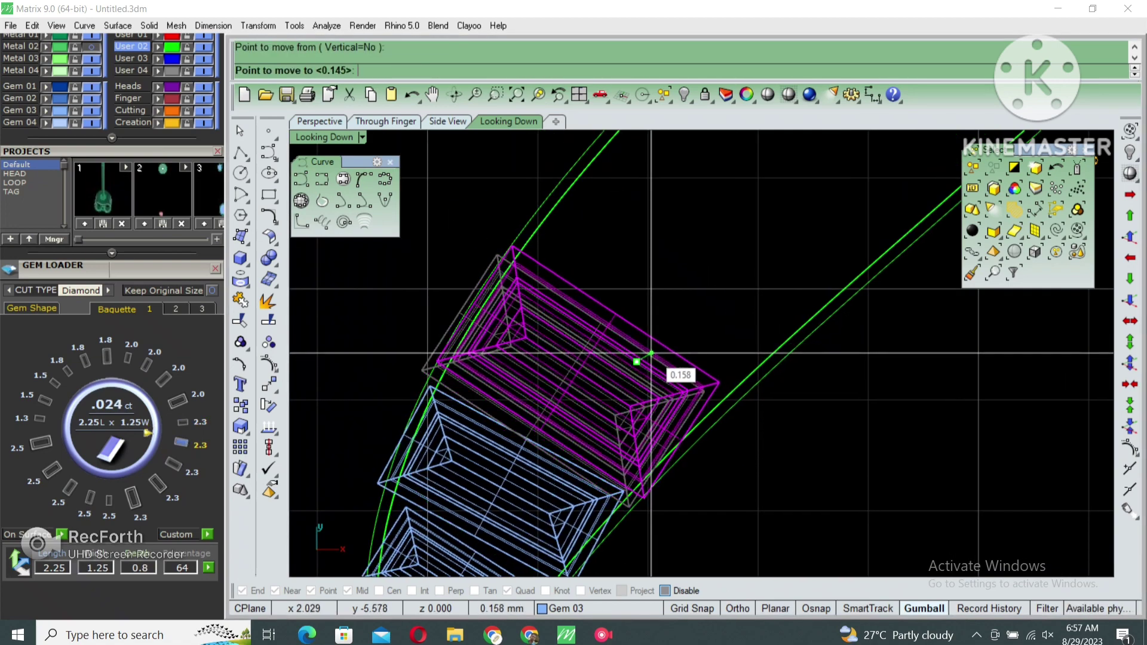
left_click(640, 361)
left_click(528, 549)
Copy a baguette further along the channel, rotate it to match the curve, and seat it
left_click(602, 432)
left_click(625, 338)
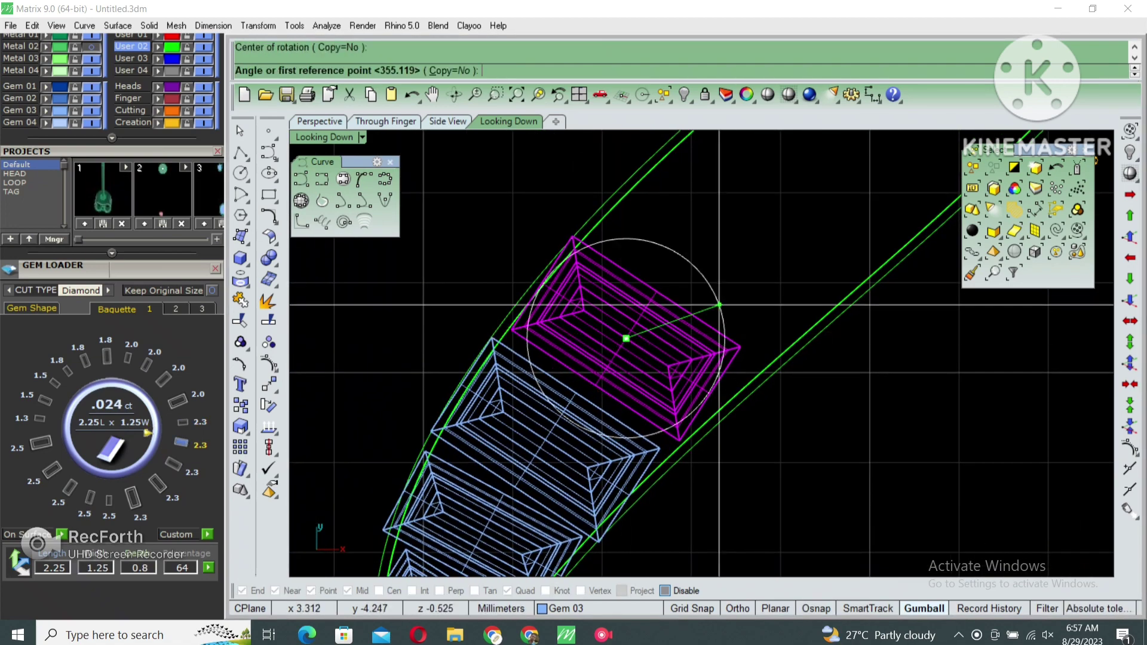
left_click(602, 432)
left_click(626, 338)
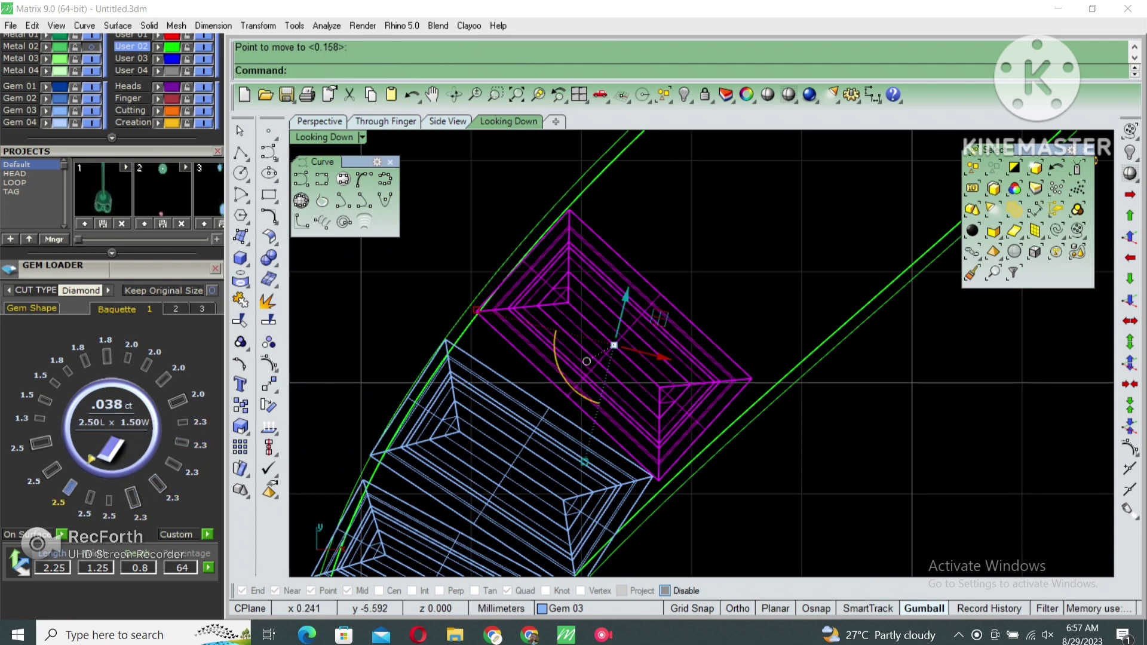
scroll(587, 361, "down", 2)
scroll(556, 376, "down", 2)
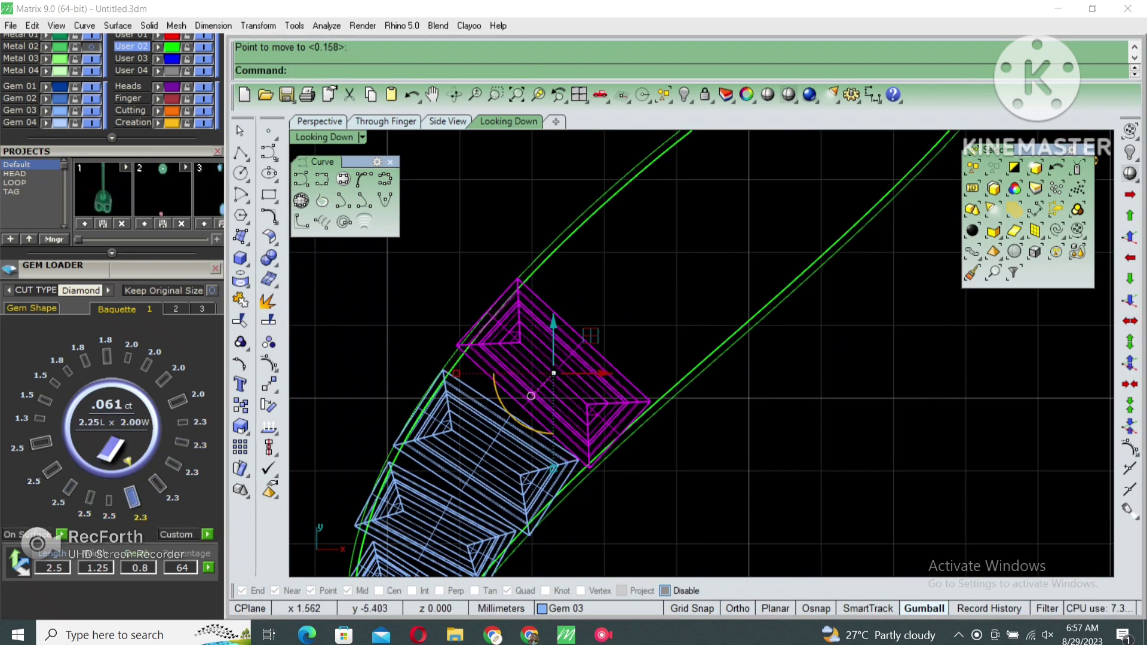
left_click(530, 396)
Place the next baguette copy, angled along the curve beside the previous stone
left_click(487, 461)
left_click(571, 339)
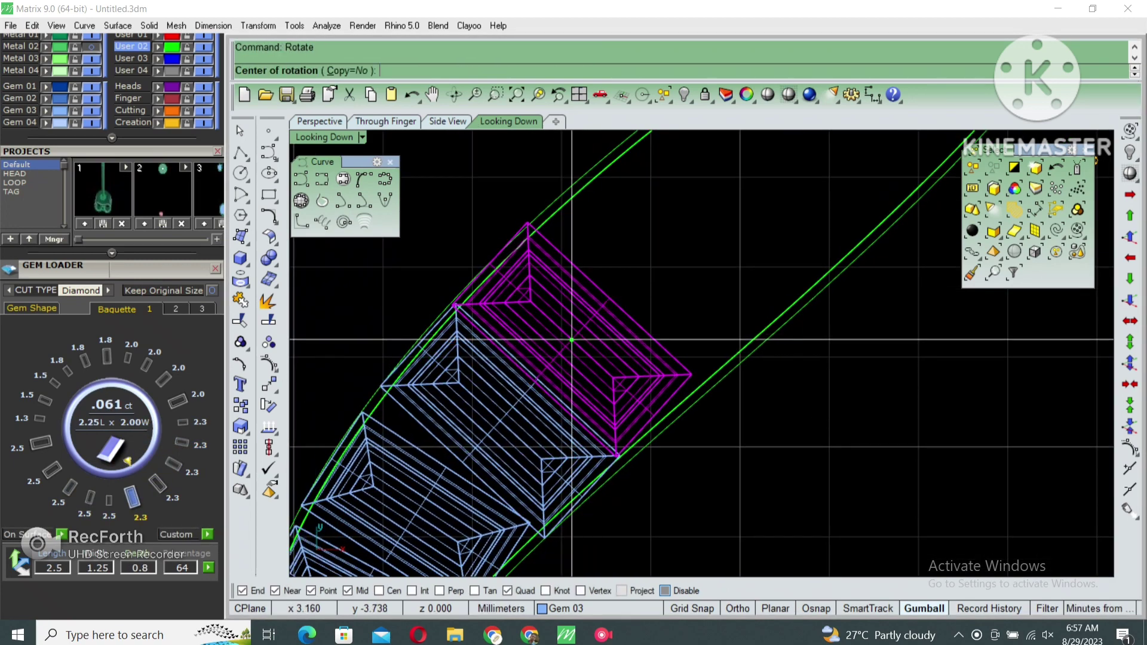
left_click(788, 318)
left_click(679, 325)
left_click(679, 325)
left_click(614, 336)
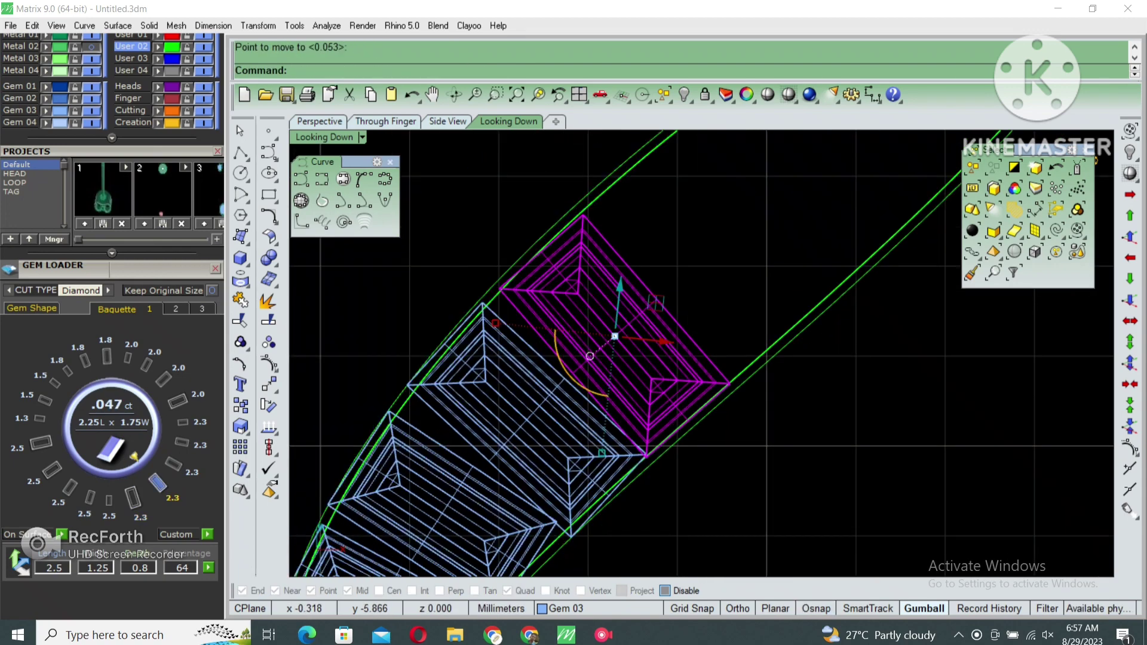
Place two more baguette copies further up the leaf
scroll(76, 418, "down", 1)
scroll(76, 418, "up", 1)
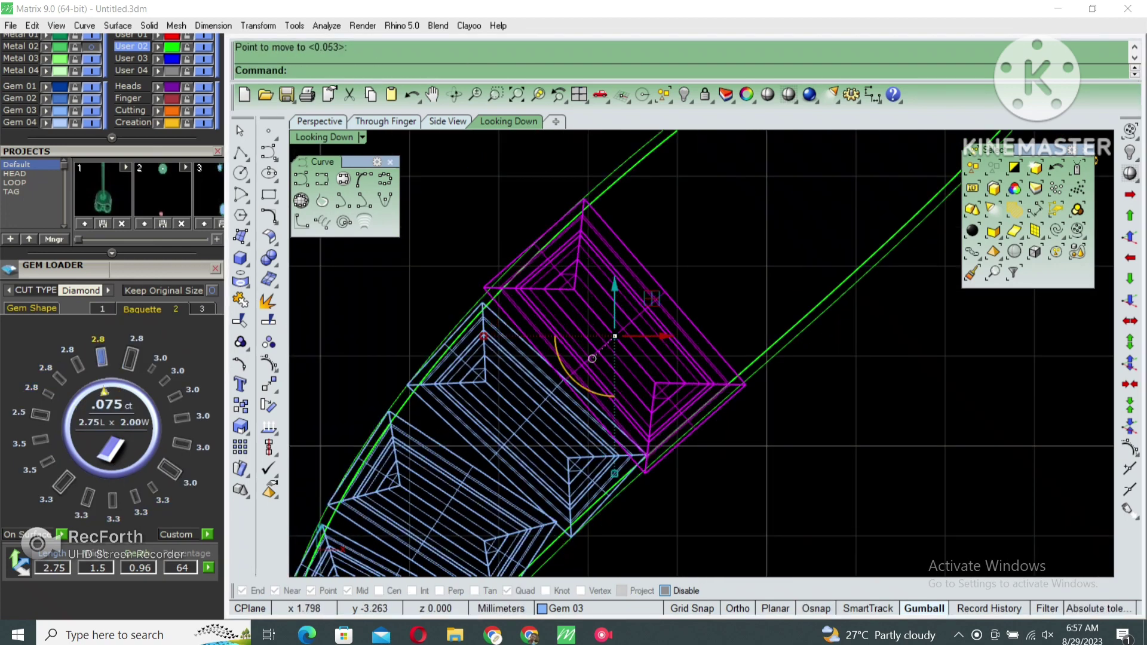
scroll(702, 353, "down", 3)
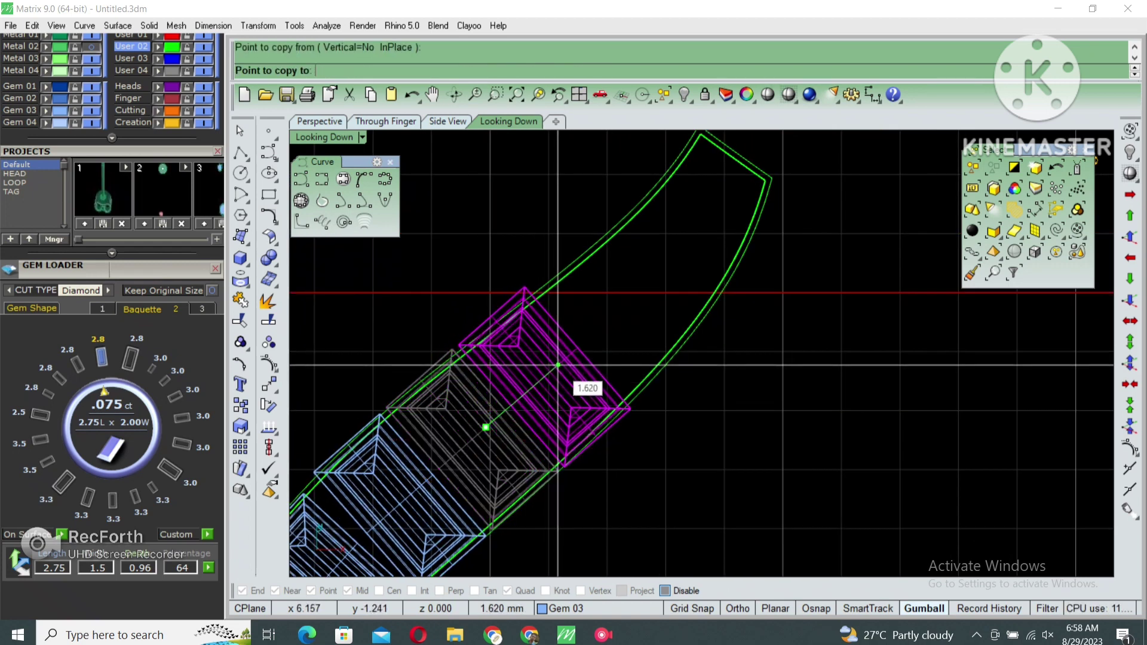
left_click(545, 369)
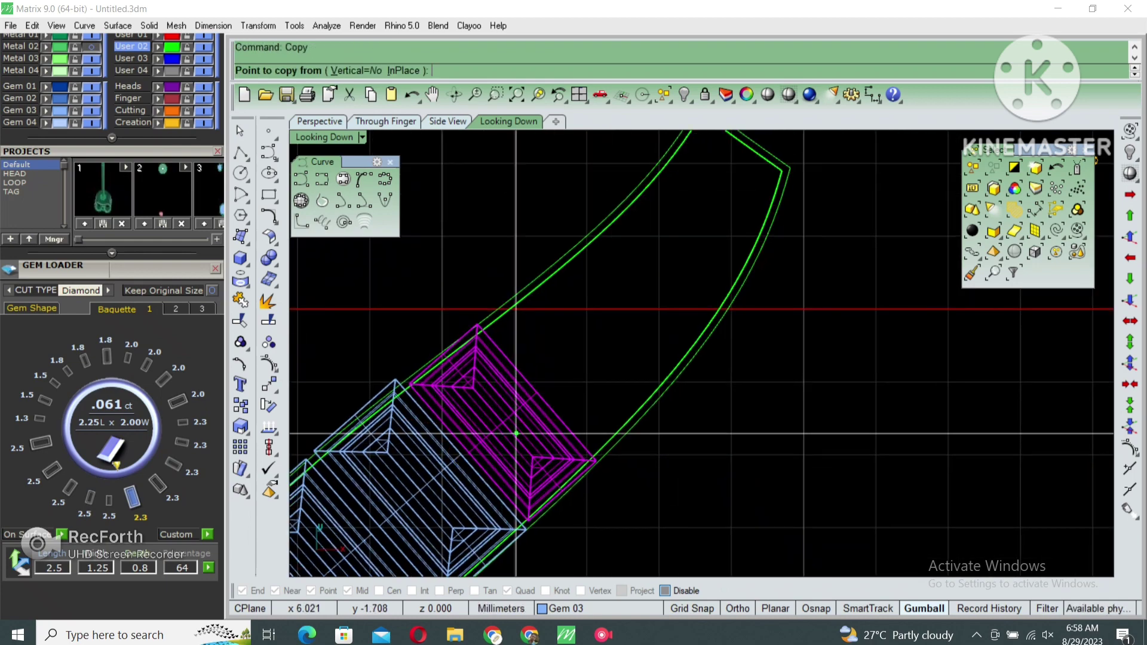
left_click(592, 363)
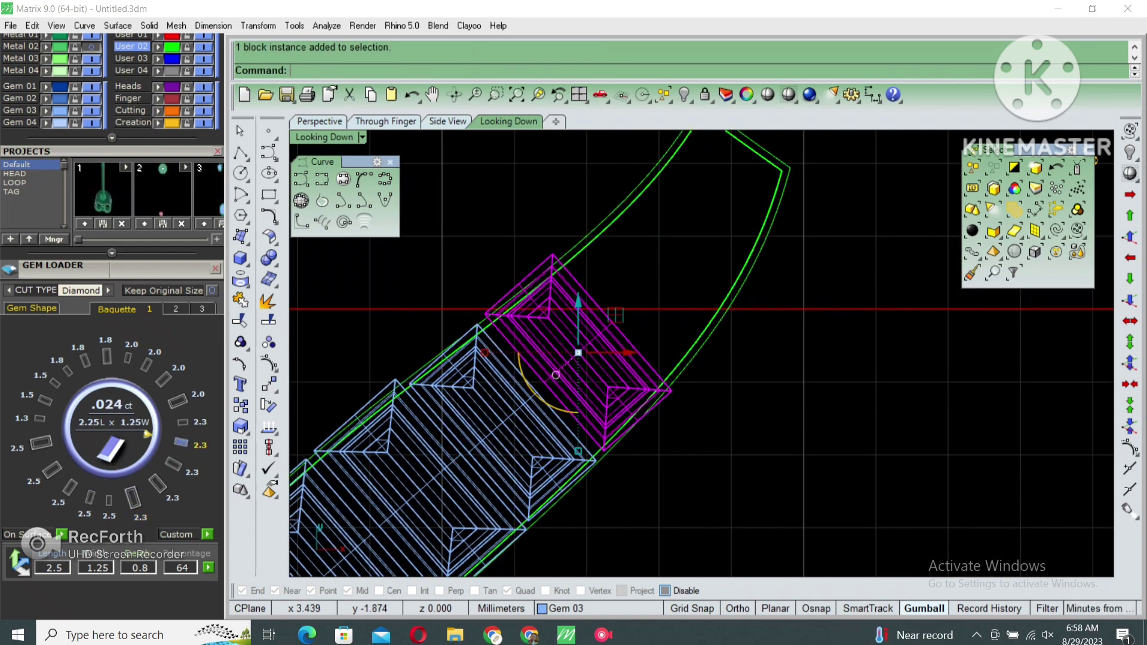
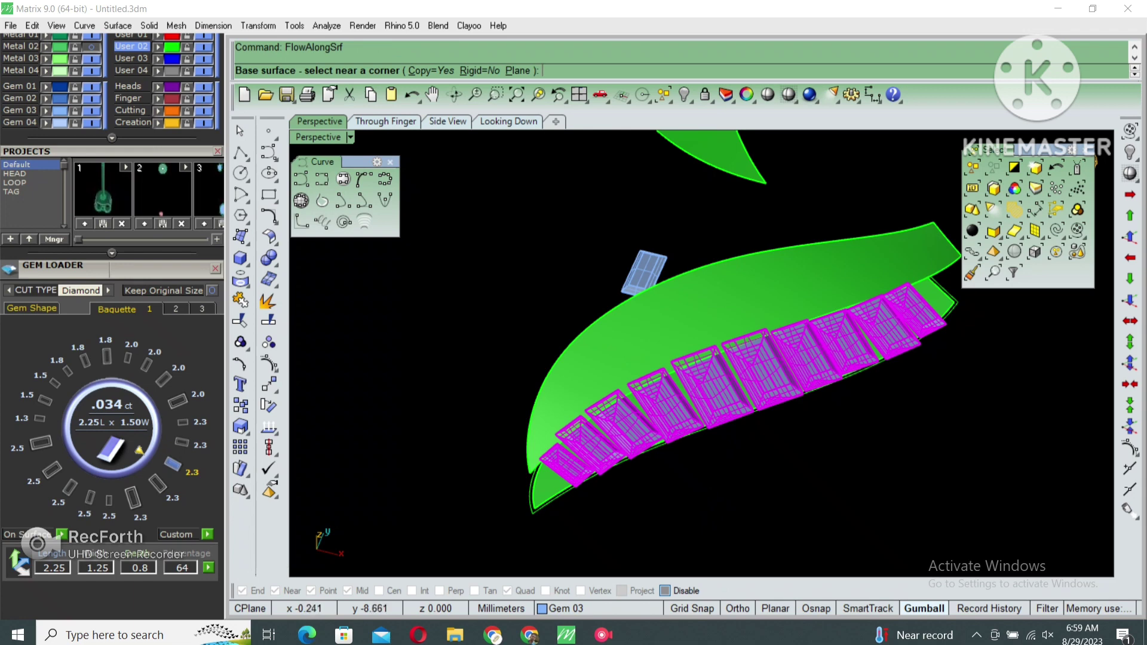
Hide the small right-hand gem and bring back the hidden ring with its gems
mouse_move(699, 358)
right_mouse_down()
mouse_move(609, 359)
mouse_move(621, 358)
mouse_move(586, 371)
right_mouse_up()
left_click(739, 308)
type("h")
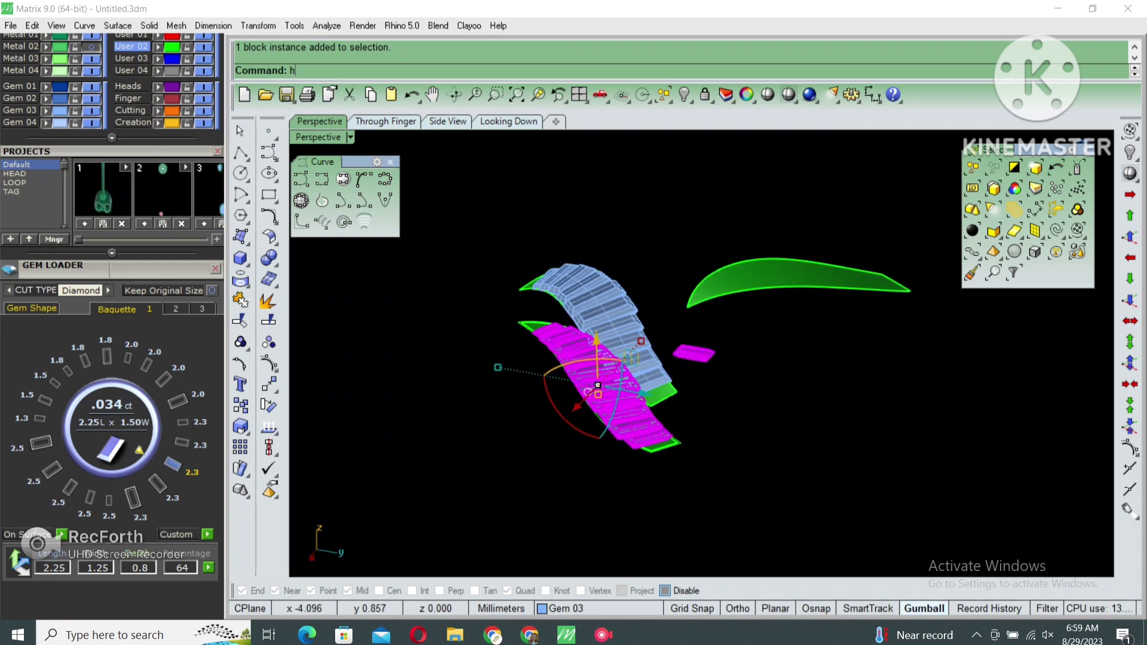
key("Return")
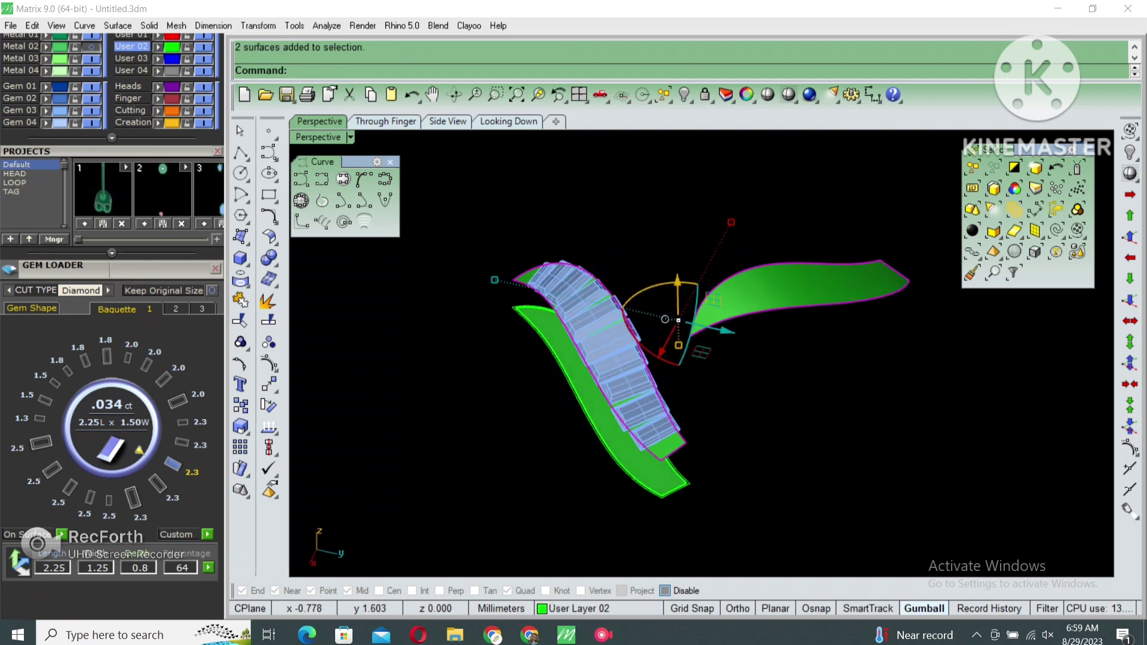
key("Escape")
key("ctrl+shift+h")
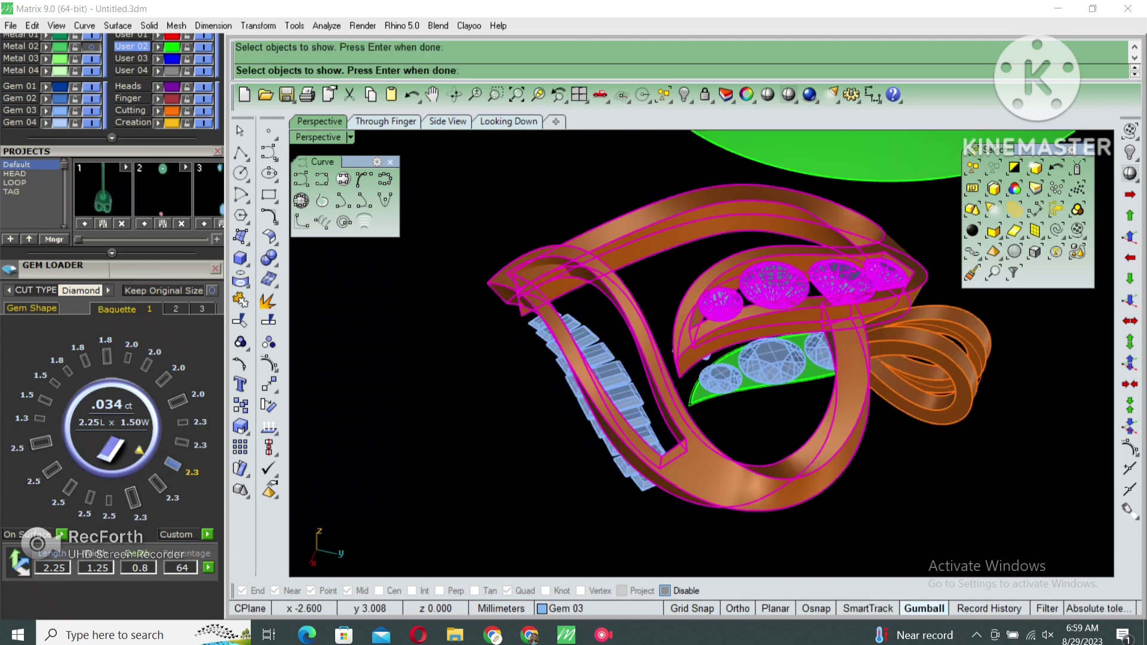
key("Return")
Show the four hidden round gems with ShowSelected
mouse_move(698, 352)
right_mouse_down()
mouse_move(776, 311)
mouse_move(800, 406)
mouse_move(741, 298)
mouse_move(717, 311)
right_mouse_up()
key("Return")
left_click_drag(586, 298, 860, 406)
key("Return")
scroll(716, 358, "up", 5)
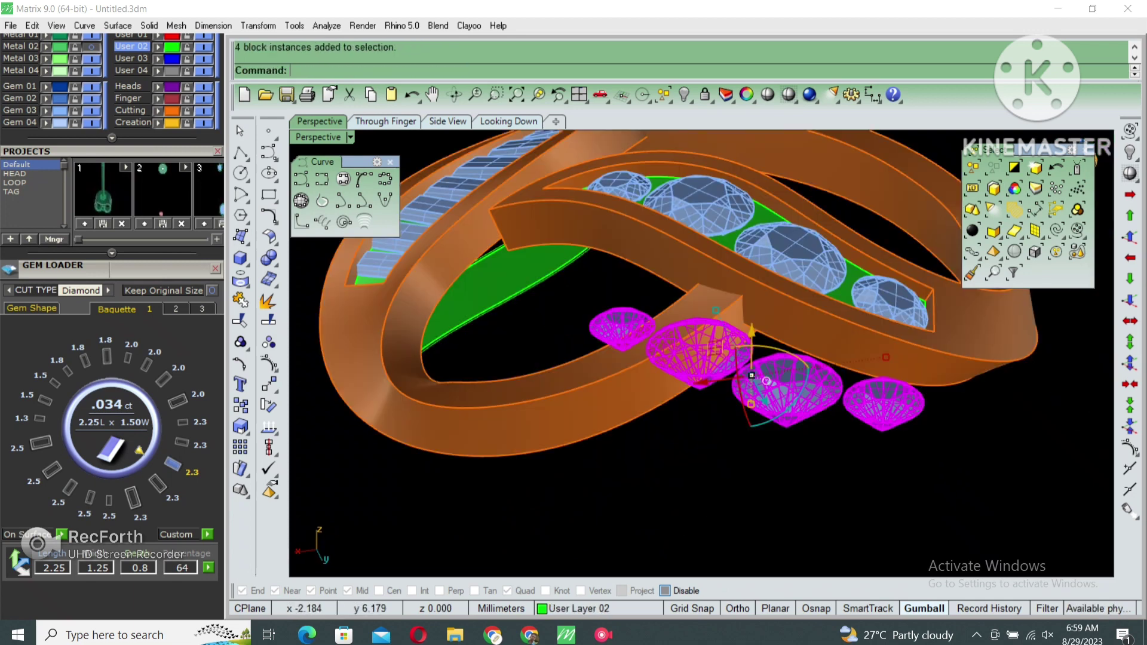
Hide the rest of the ring, leaving only the four round gems selected
right_click_drag(717, 358, 716, 269)
key("ctrl+i")
key("ctrl+h")
key("ctrl+a")
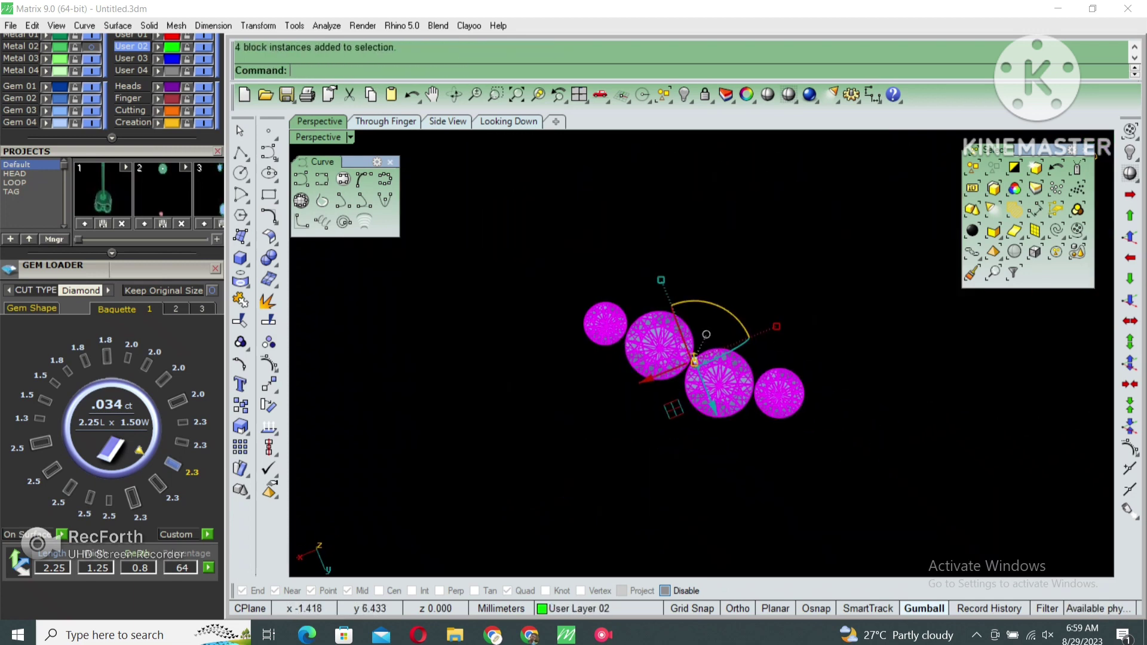
key("F6")
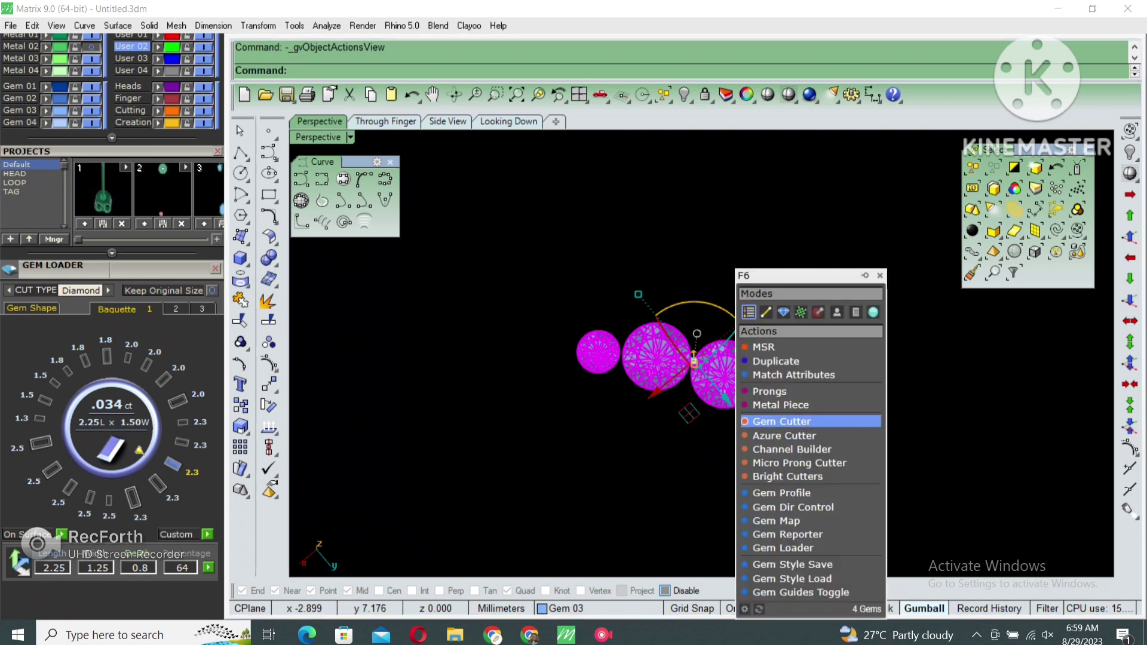
Generate Gem Profile outline circles for the four round gems and hide the gems
key("Down")
key("Down")
key("Down")
key("Down")
key("Return")
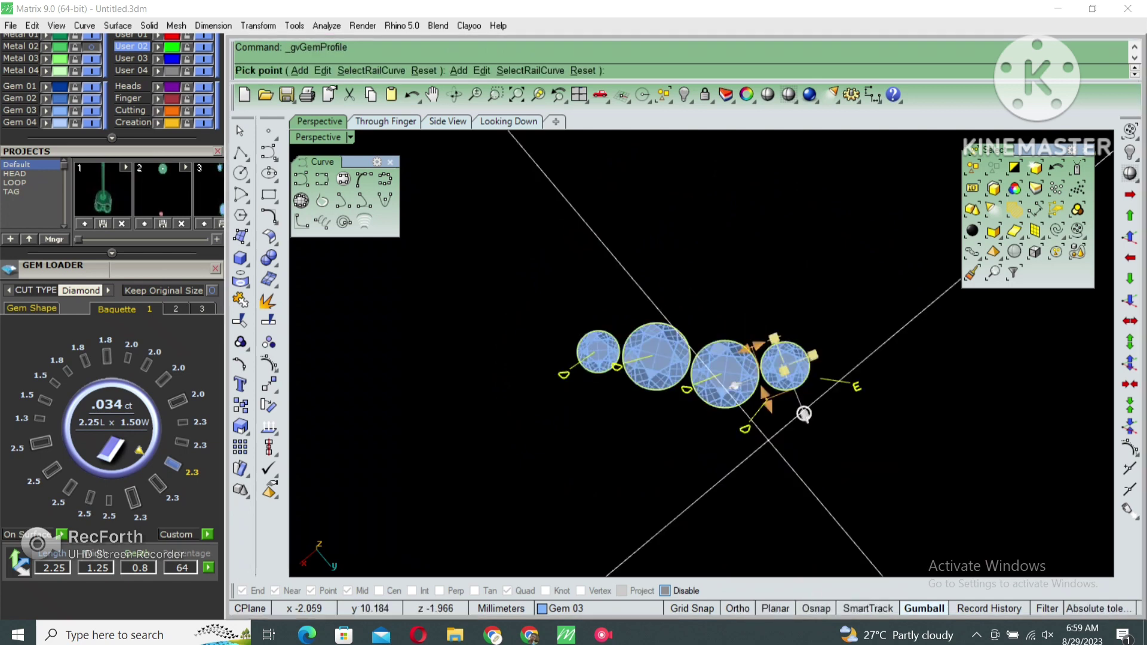
left_click(804, 414)
type("h")
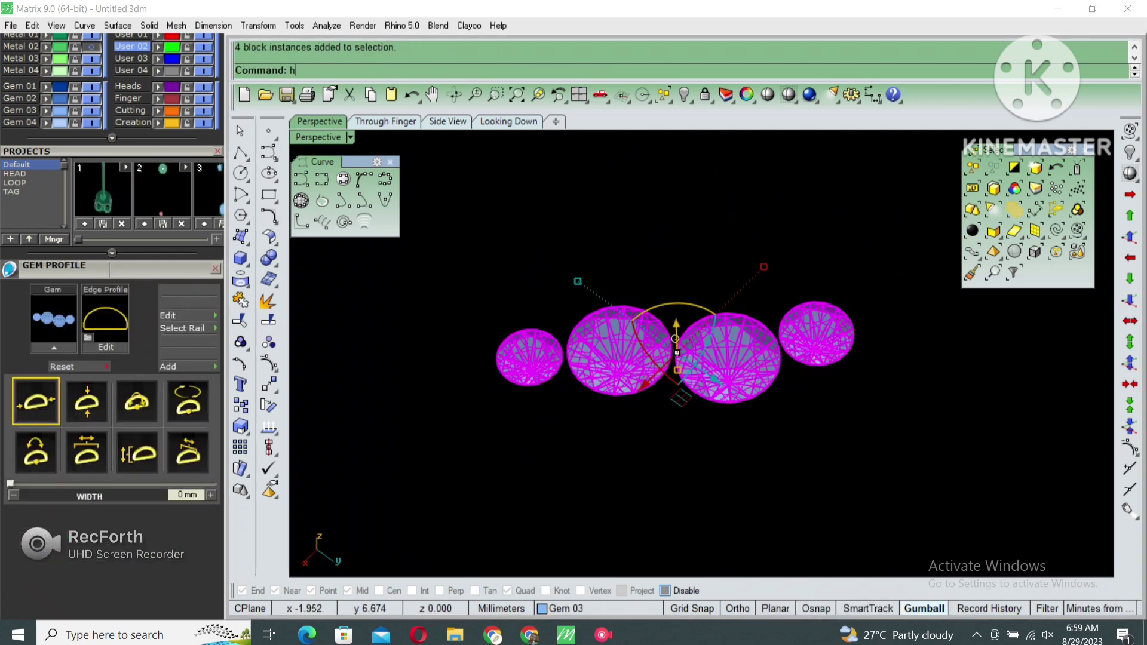
key("Return")
Offset the gem outline circles 0.8 mm inward
left_click(745, 305)
type("ffset")
key("Return")
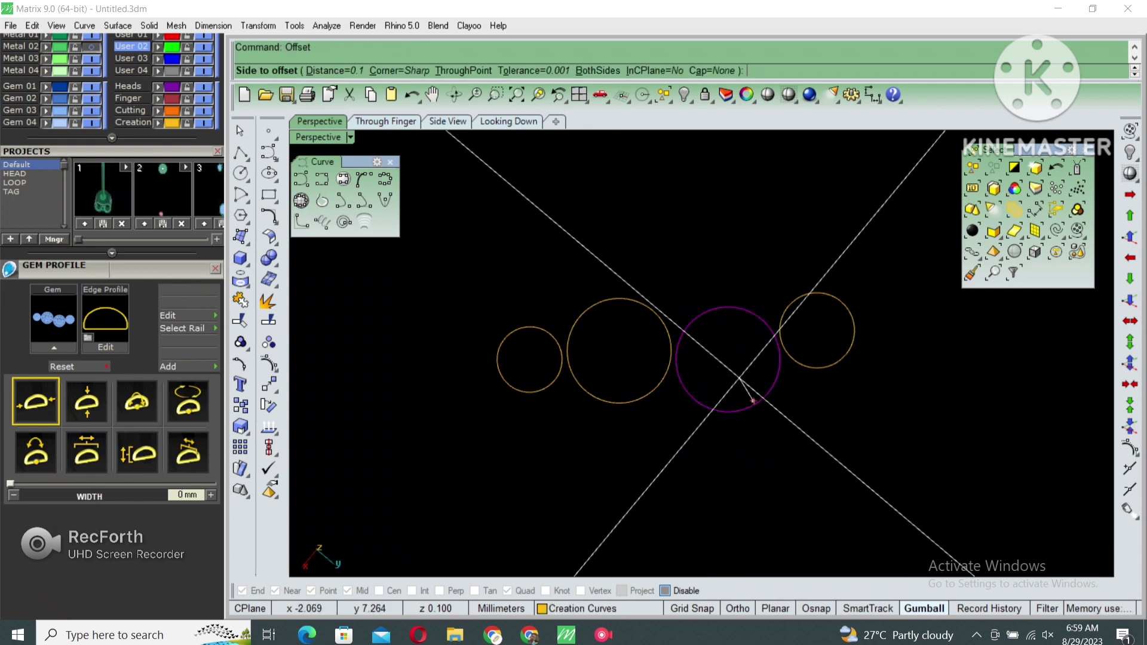
type(".8")
key("Return")
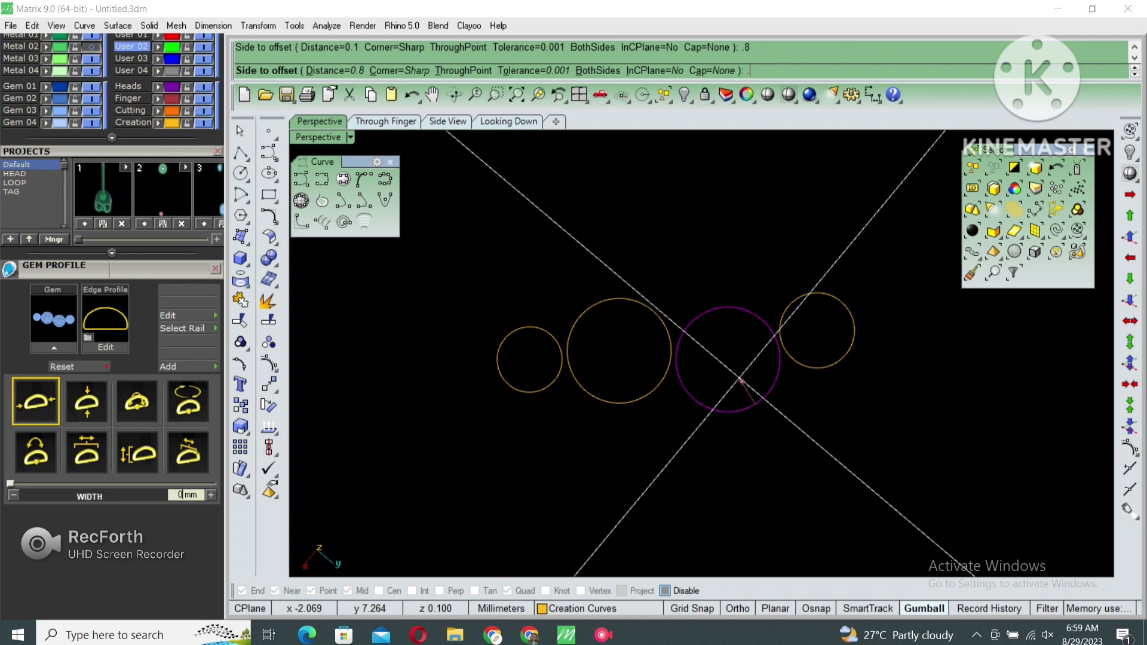
left_click(741, 380)
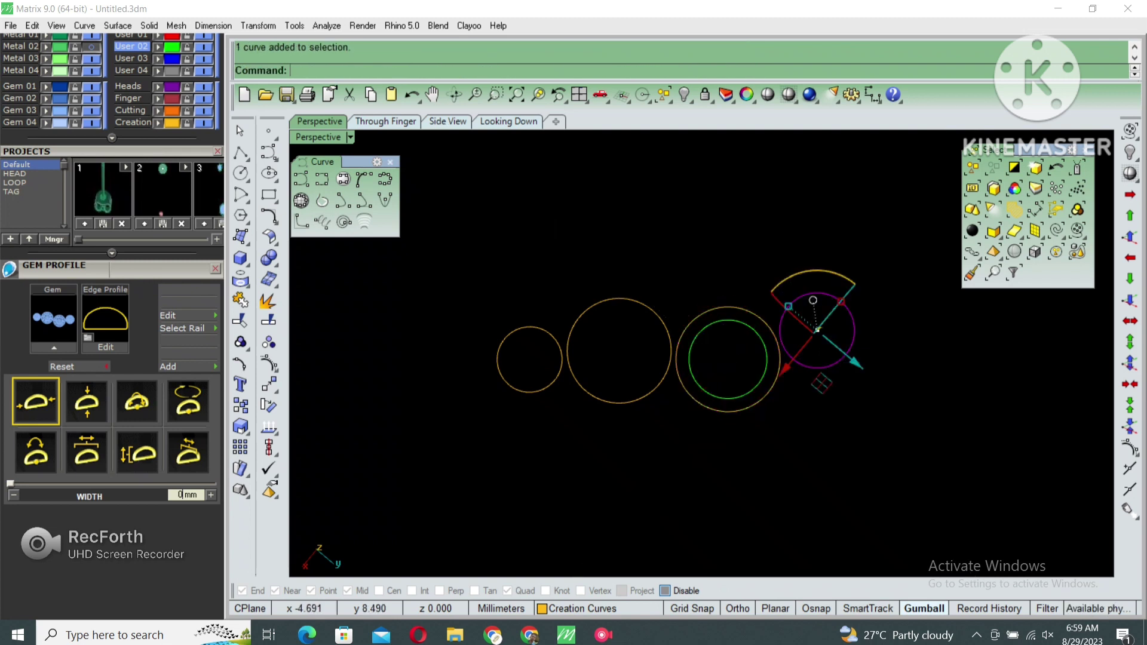
left_click_drag(627, 329, 628, 329)
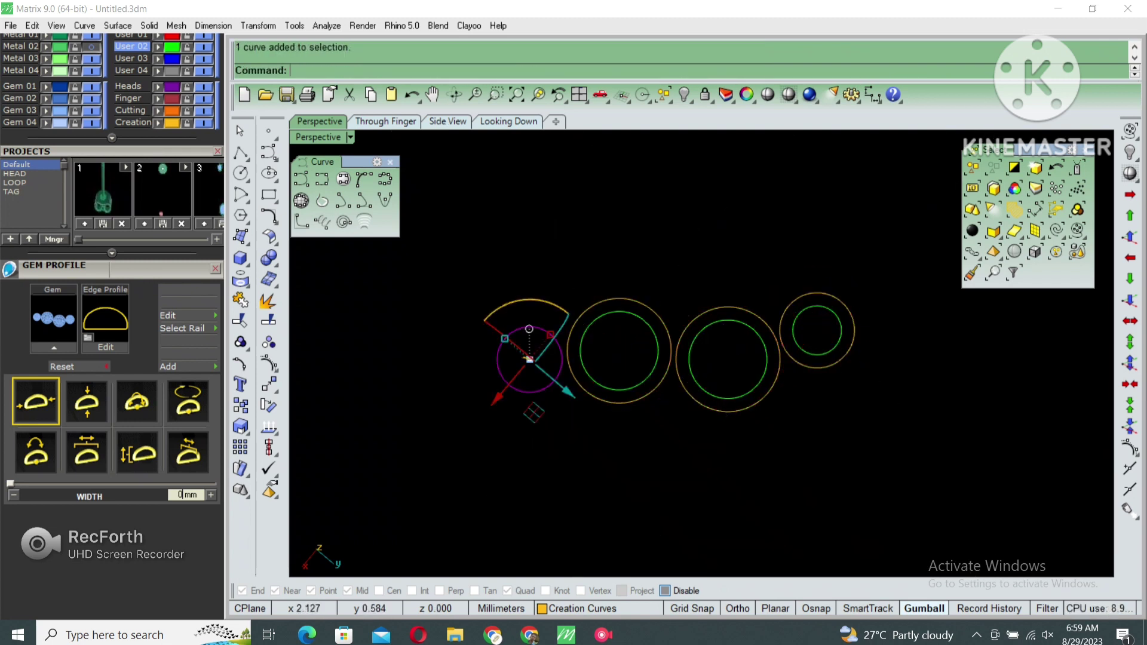
key("Return")
left_click(528, 358)
Pipe the four inner circles into round tube rings and select the tori
left_click(619, 390, "shift")
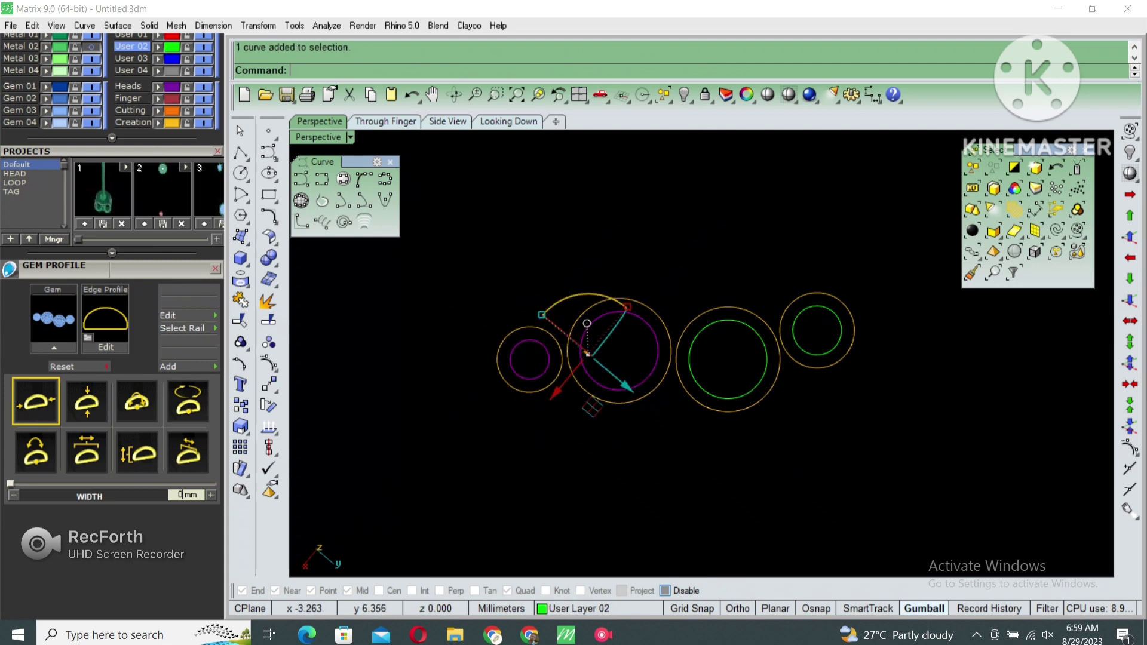
left_click(728, 398, "shift")
left_click(816, 355, "shift")
type("Pip")
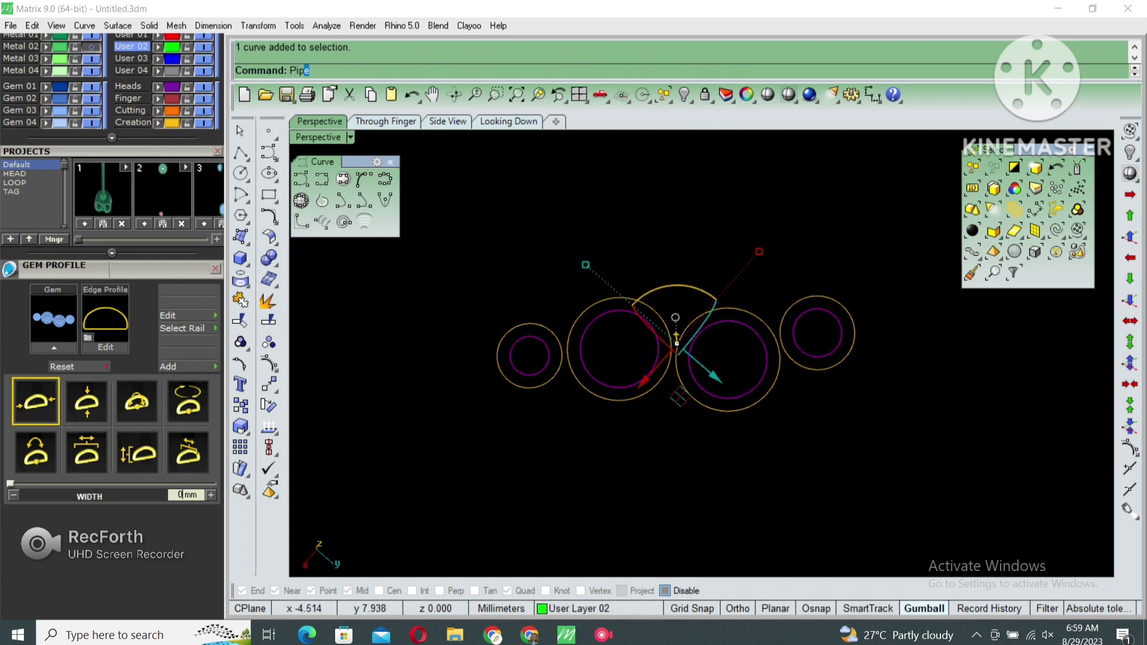
key("Return")
key("Return")
key("Return")
key("Return")
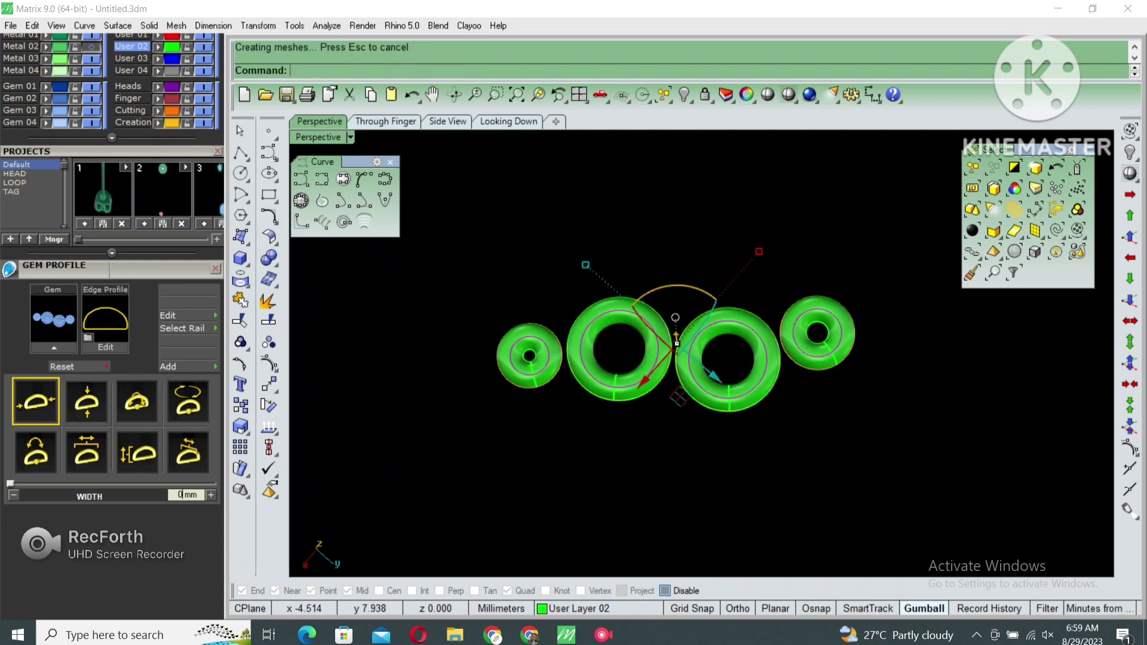
right_click_drag(675, 453, 675, 406)
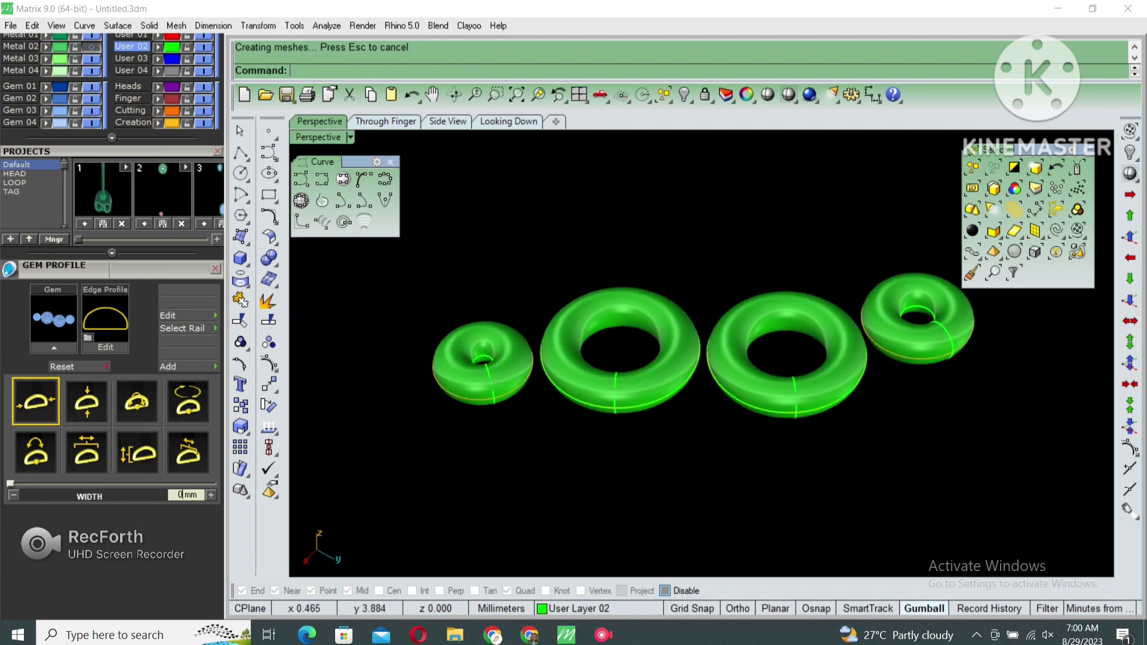
left_click(657, 391)
left_click(723, 358, "shift")
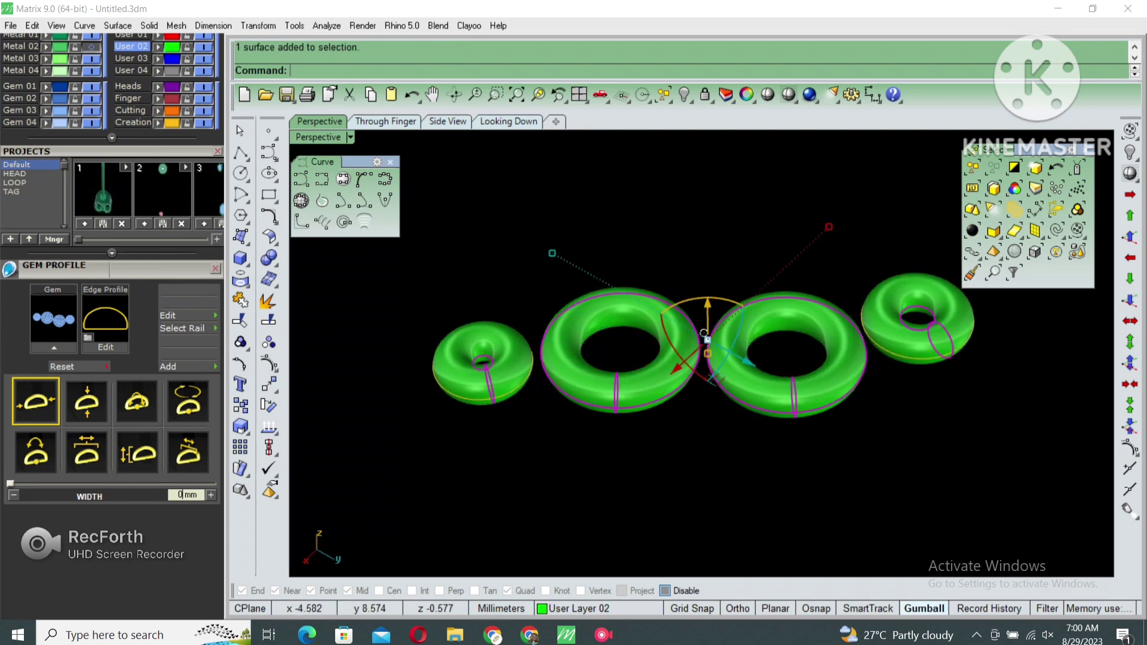
Show the gems and base surface again, then hide the green base surface
left_click(704, 332)
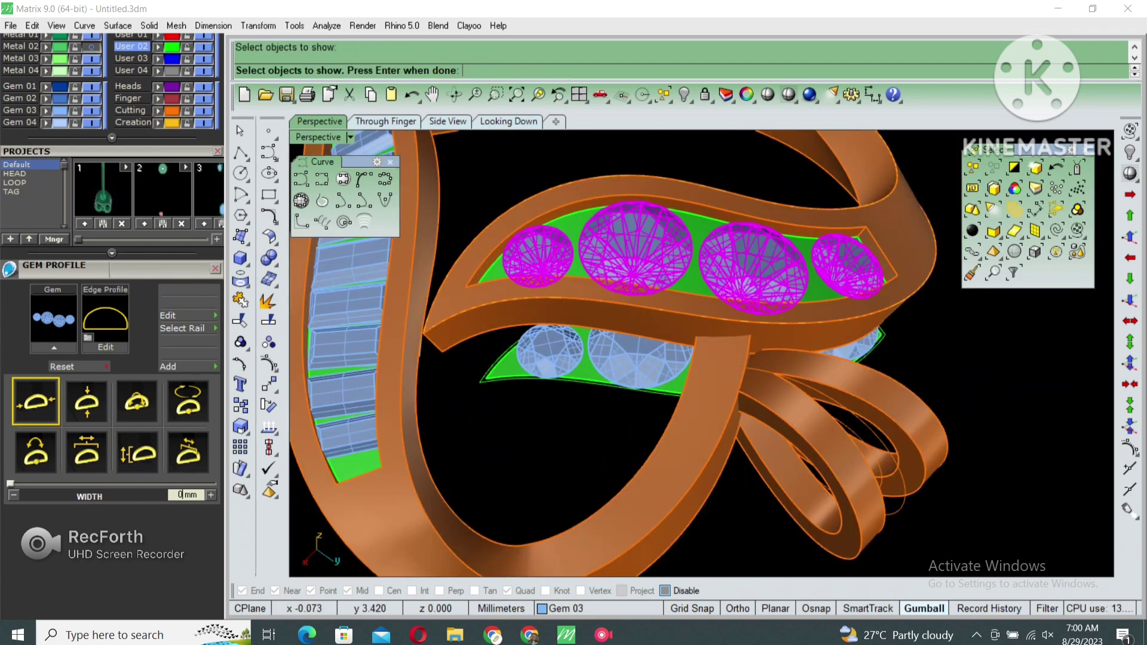
key("Return")
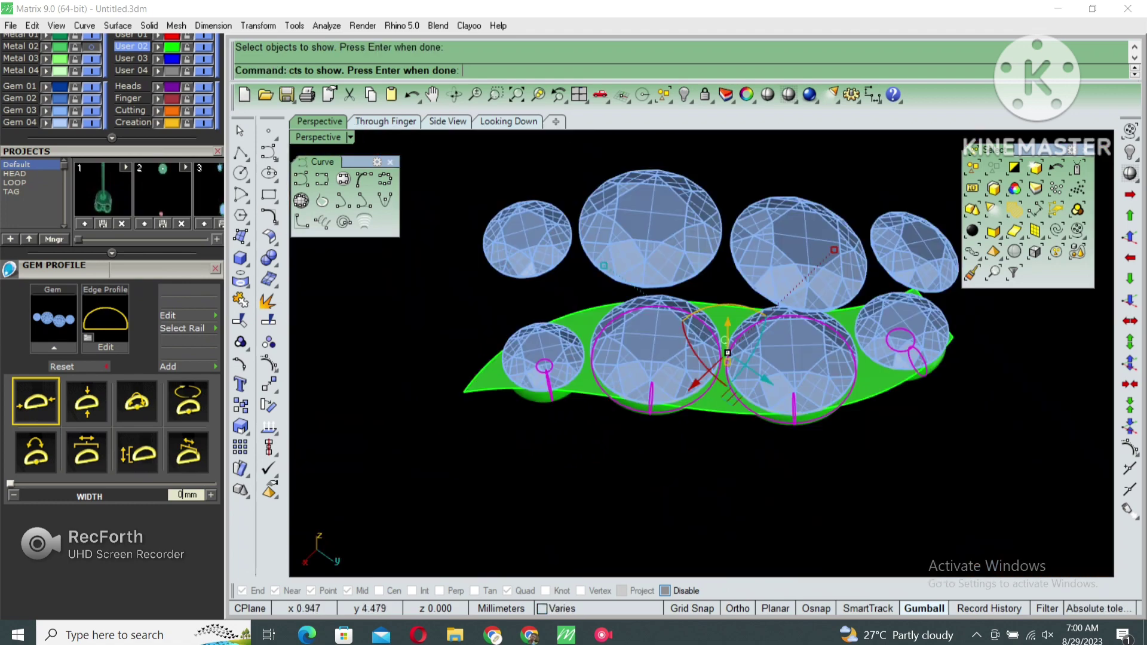
scroll(722, 360, "up", 2)
scroll(719, 357, "up", 2)
scroll(717, 354, "up", 2)
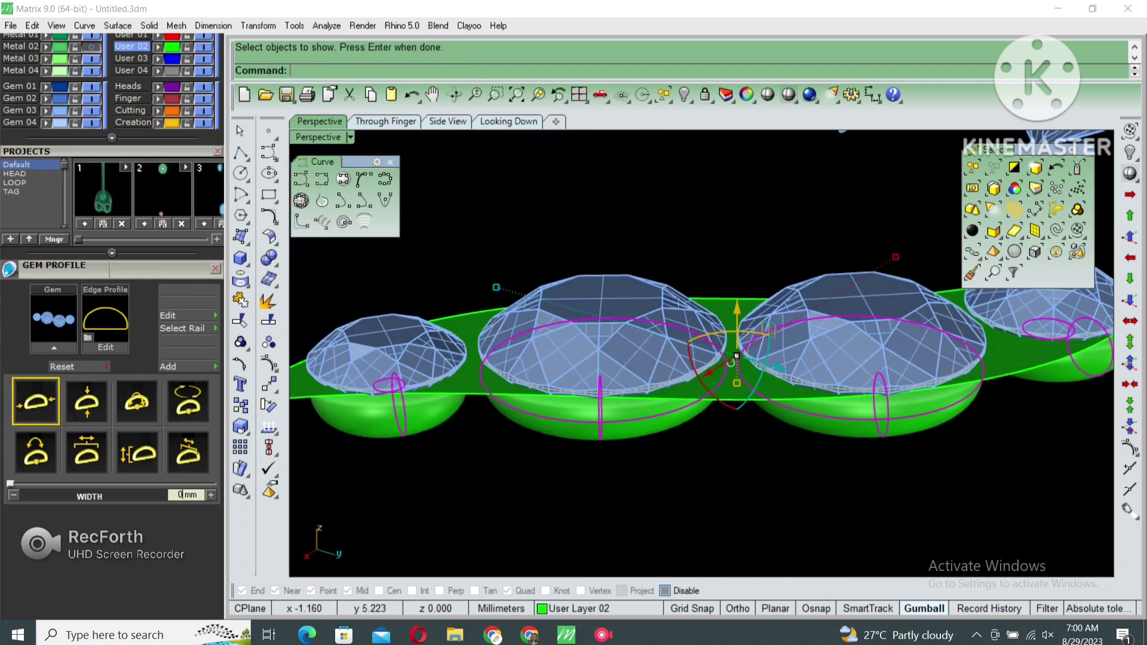
left_click(714, 352)
type("h")
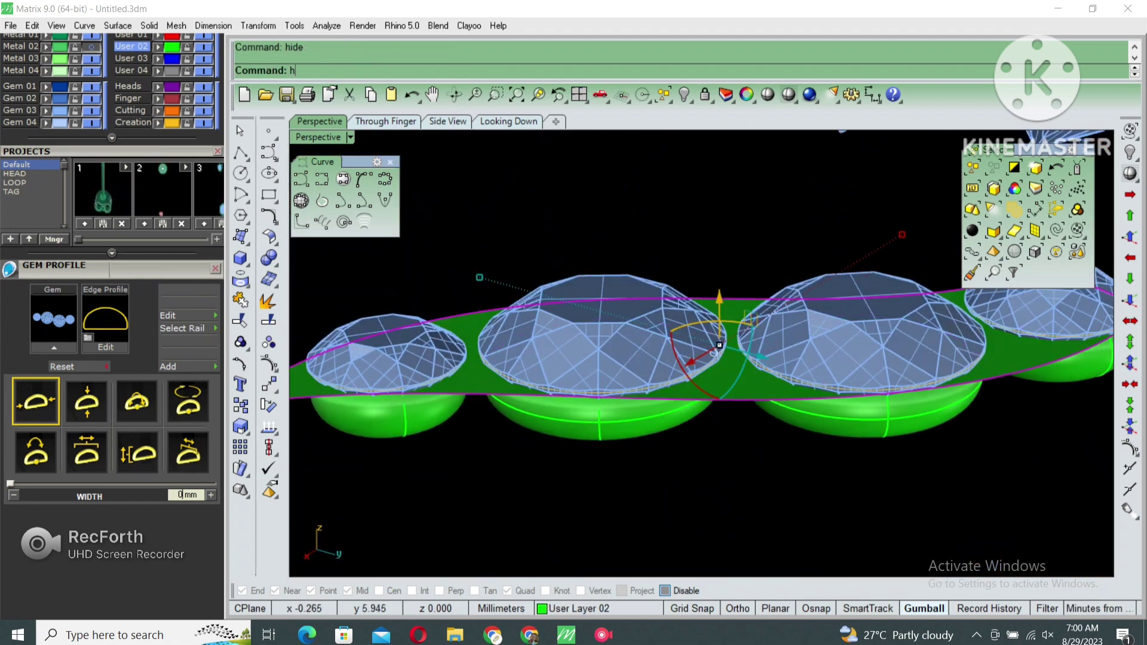
type("ide")
key("Return")
scroll(714, 351, "down", 3)
Explode the four gem blocks into separate objects
left_click(624, 388)
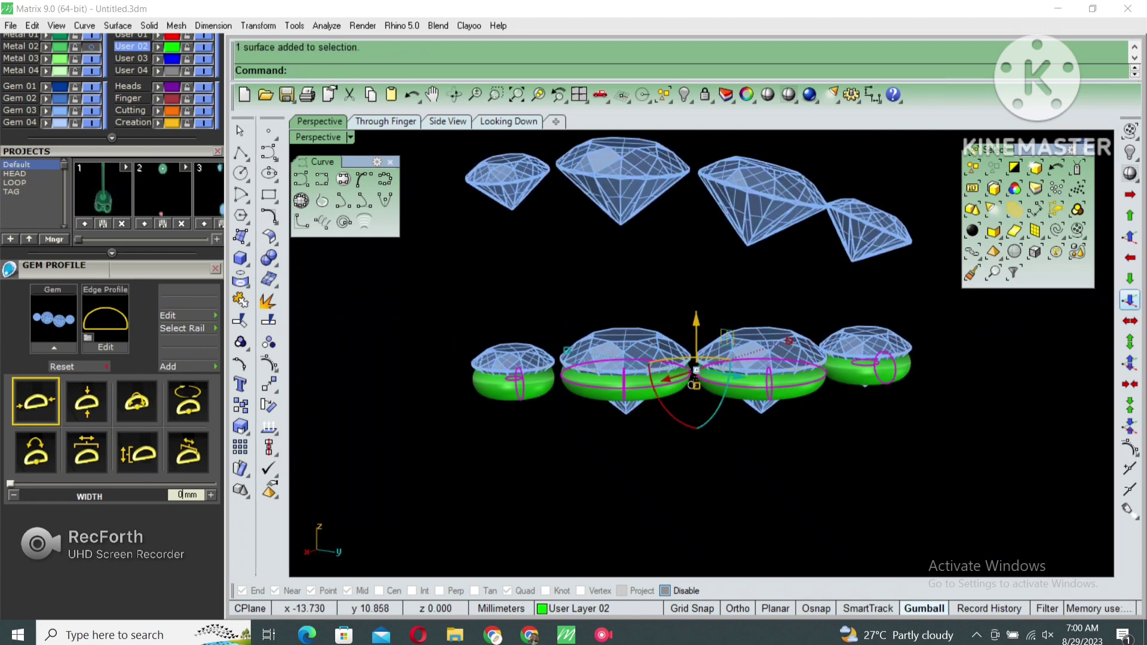
key("Escape")
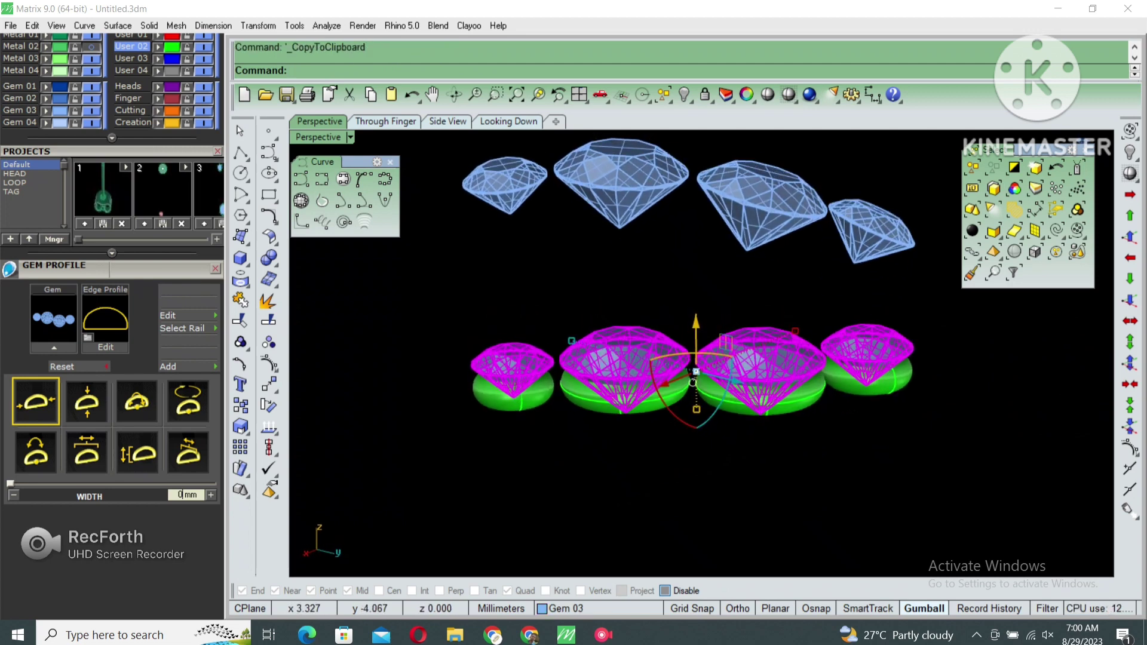
type("explode")
key("Return")
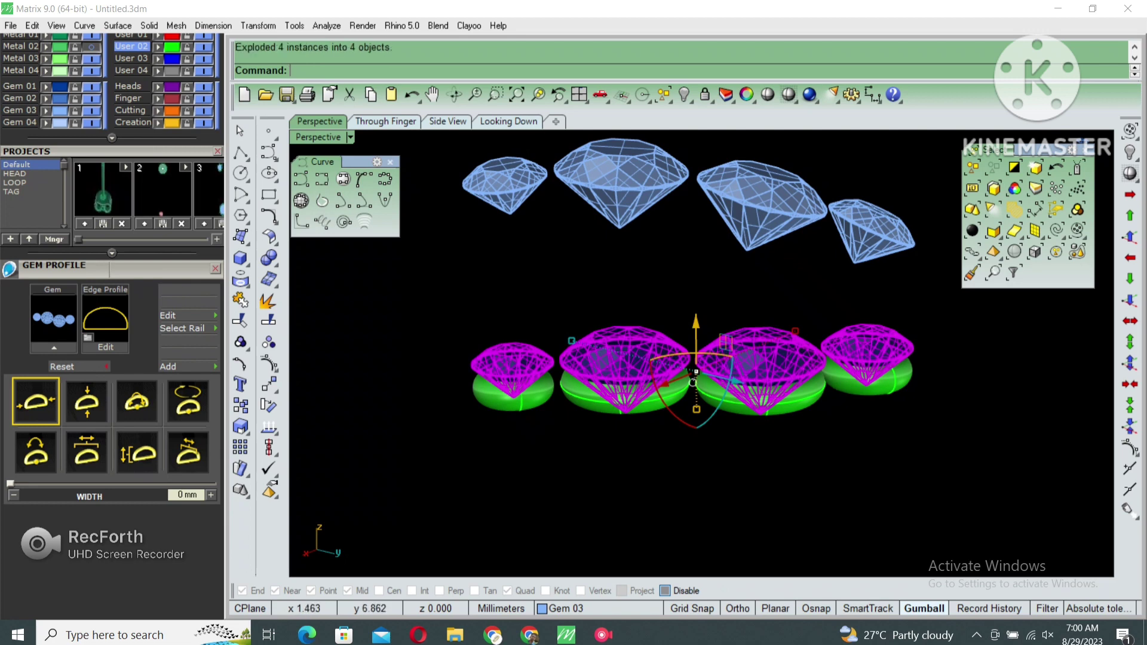
key("Escape")
Subtract the gems from the green tube rings to cut their seats
scroll(599, 370, "up", 2)
left_click(598, 395)
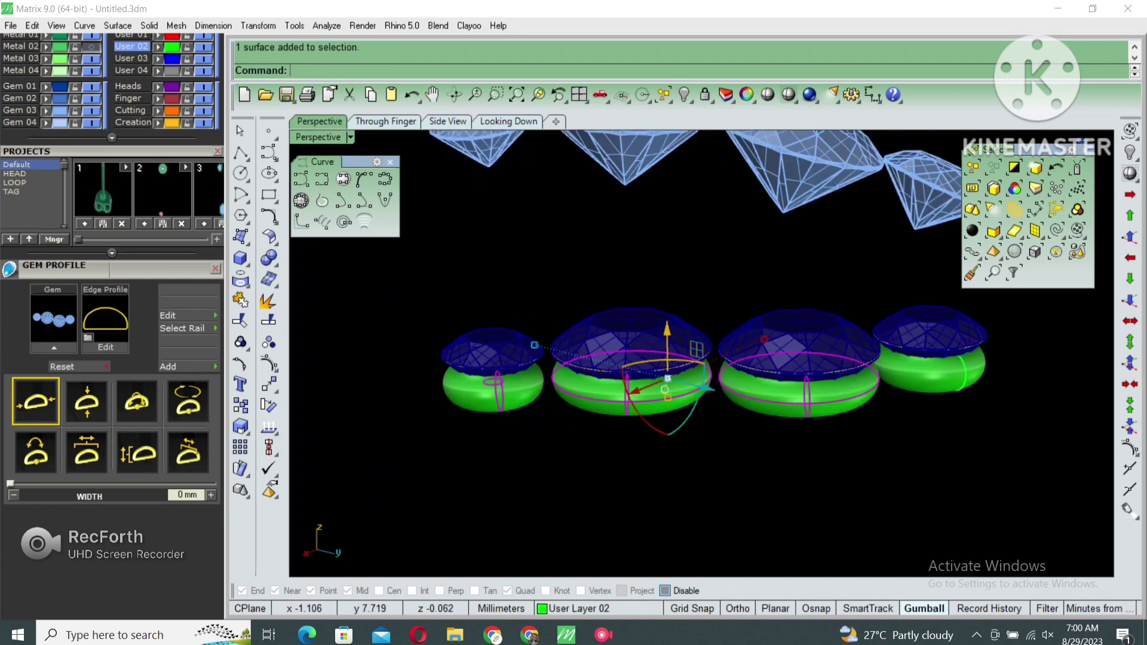
type("bd")
key("Return")
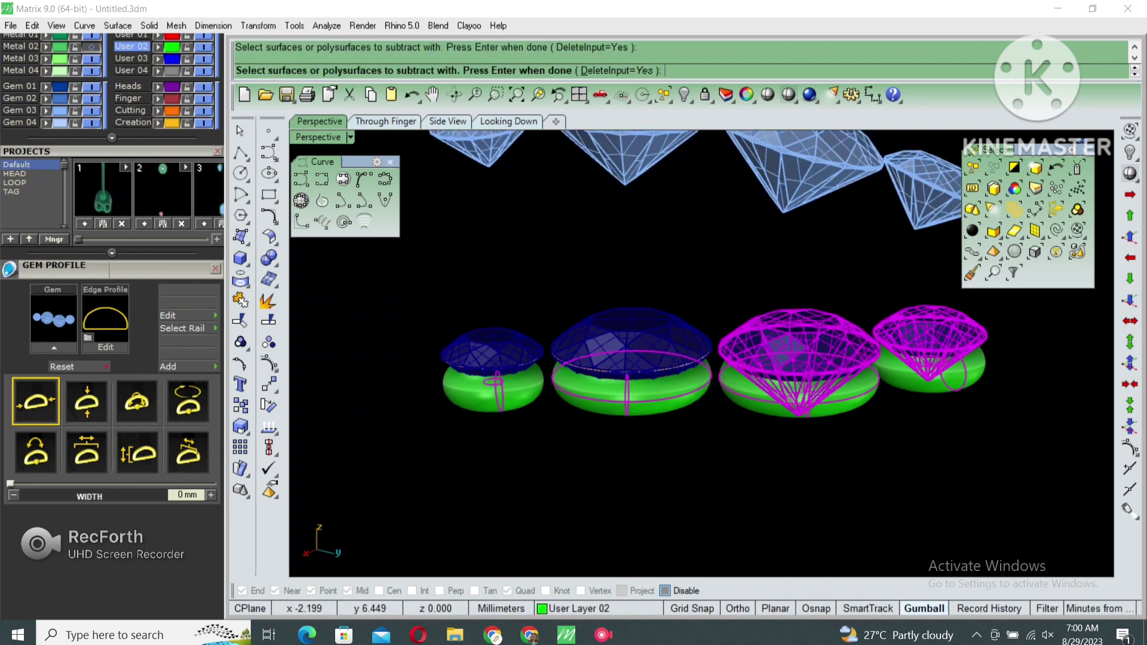
left_click(491, 353)
key("Return")
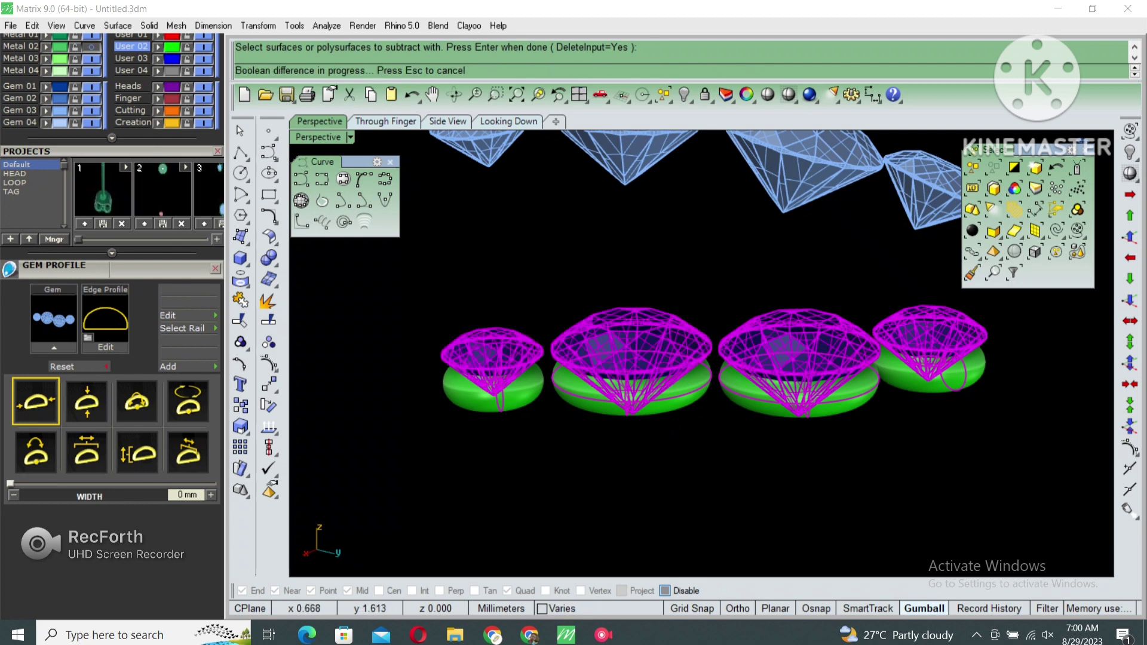
key("Up")
key("Up")
key("Left")
key("Left")
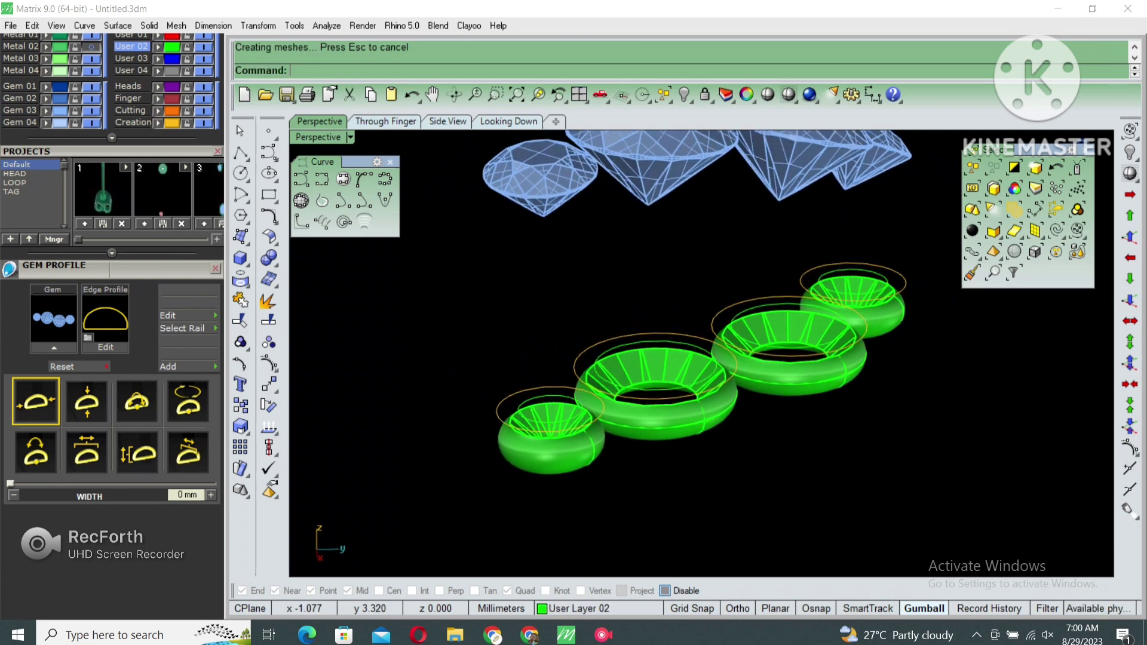
key("Left")
key("Left")
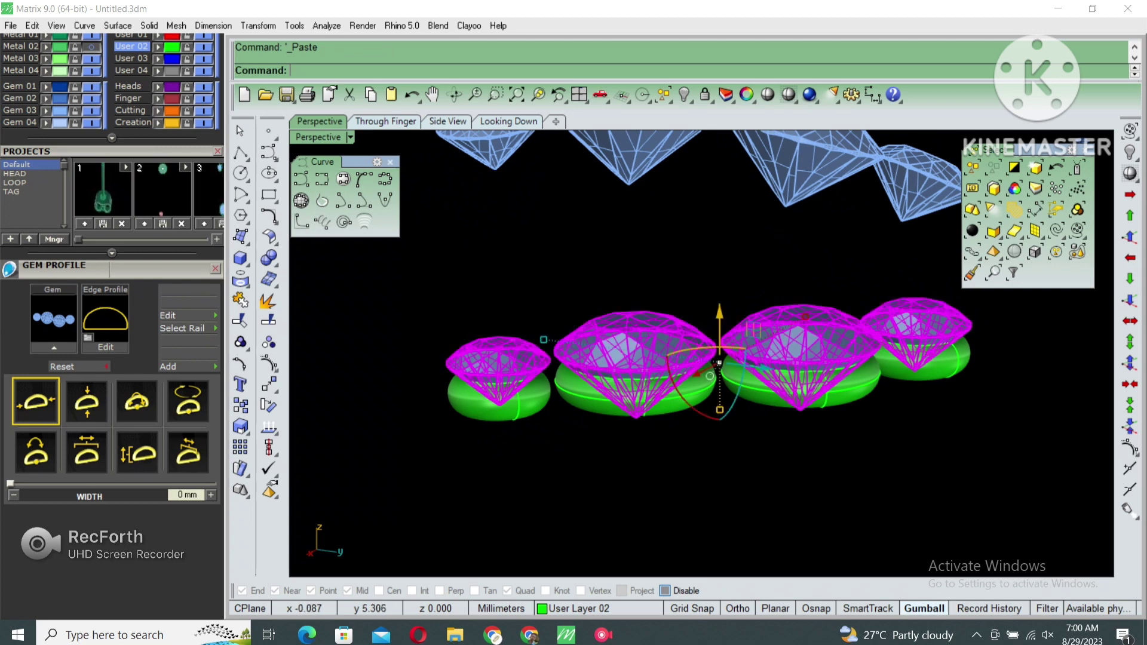
Paste the copied round gems back and group them with their seat pieces
key("Escape")
left_click(508, 388)
left_click(672, 379, "shift")
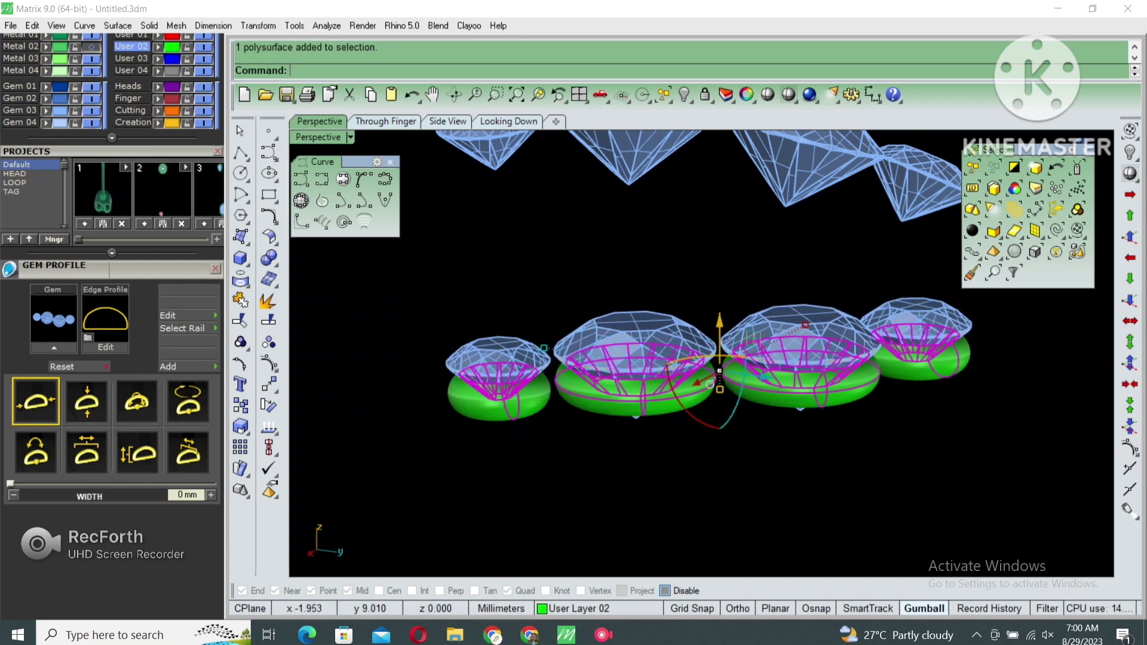
key("Down")
key("Down")
key("ctrl+g")
key("Escape")
Bring back the hidden objects and select the lower row of four gems
type("s")
key("Return")
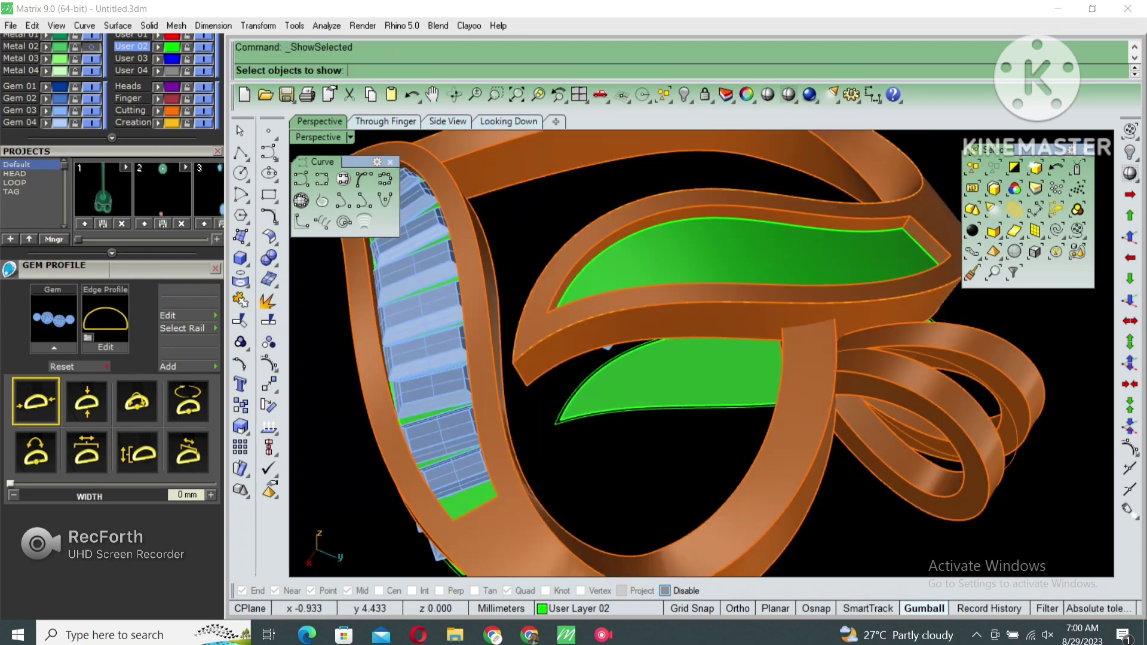
key("Return")
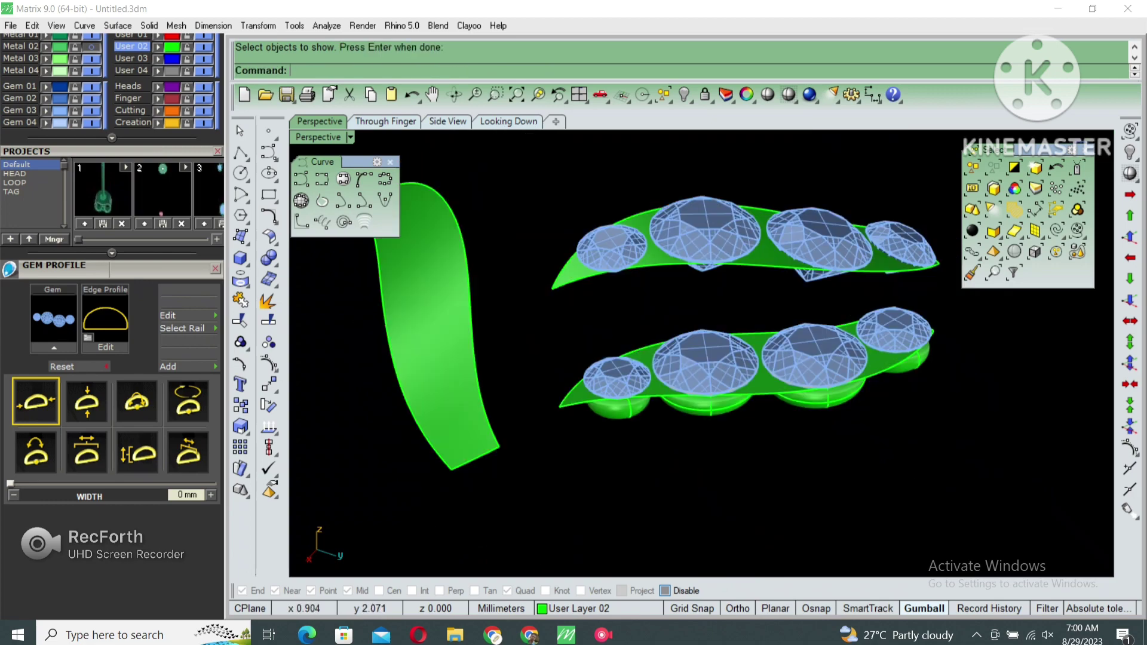
left_click(752, 355)
right_click_drag(752, 355, 752, 355)
scroll(585, 406, "up", 2)
FlowAlongSrf the gems and seats from the flat base surface onto the curved green surface
left_click(585, 406)
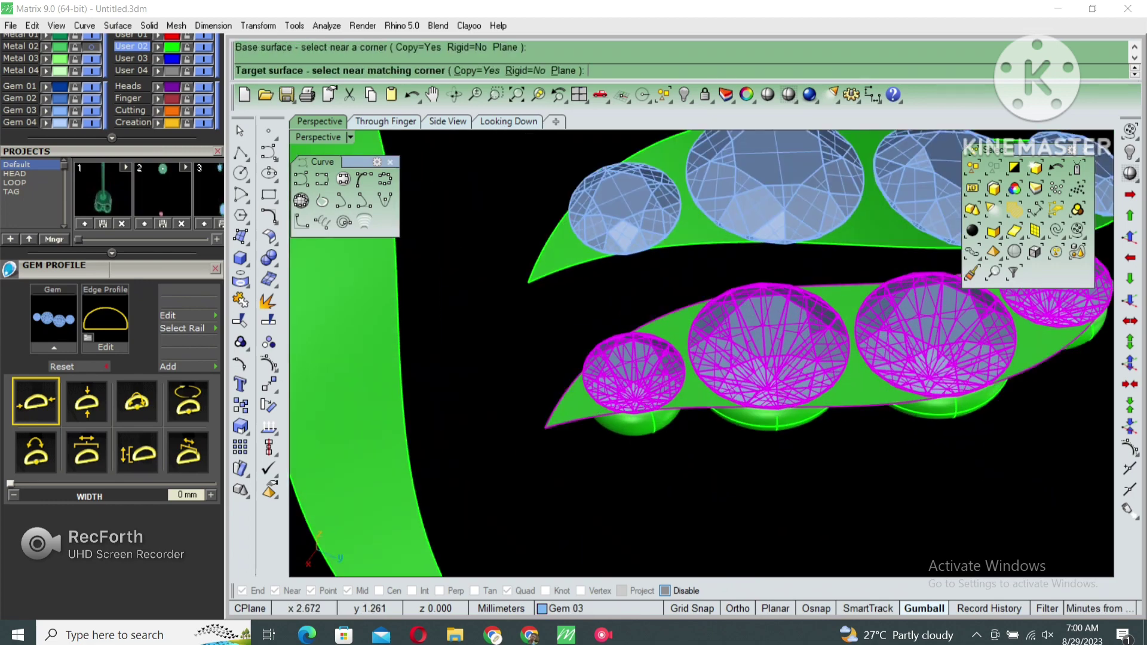
left_click(591, 257)
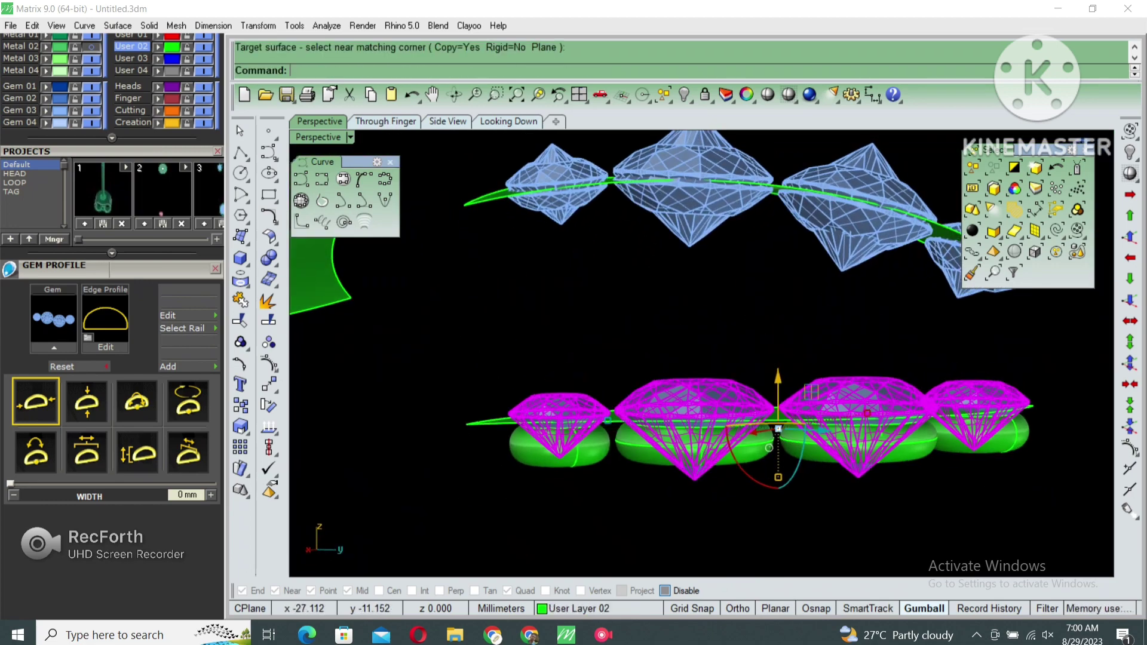
left_click(812, 392)
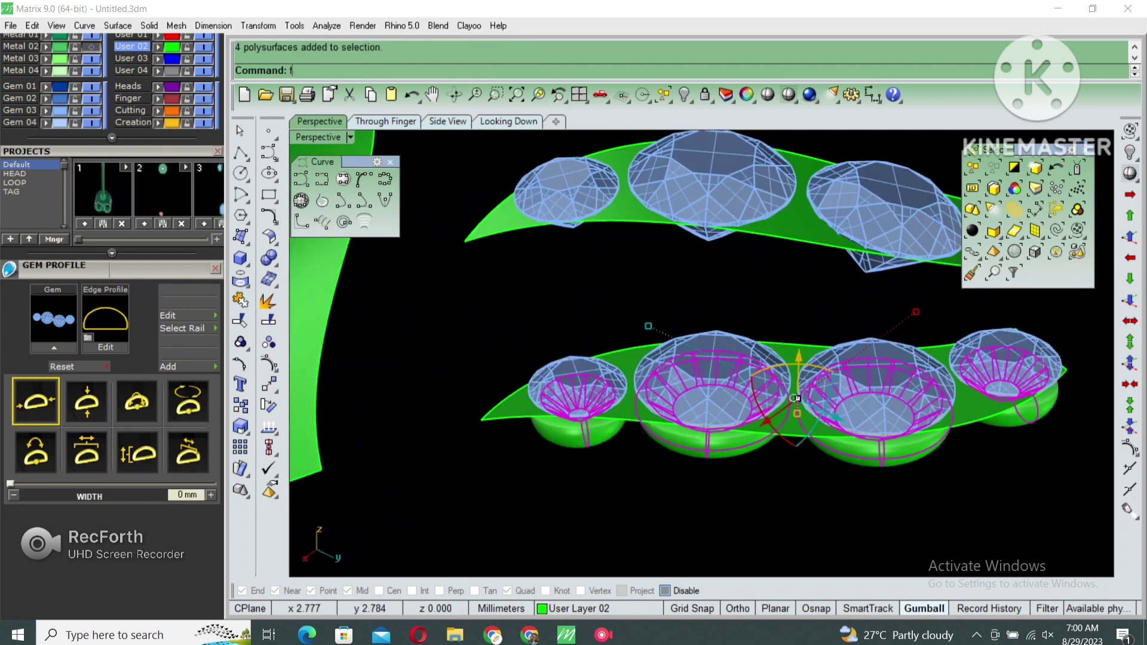
type("lowAlongSrf")
key("Return")
left_click(1045, 376)
left_click(950, 258)
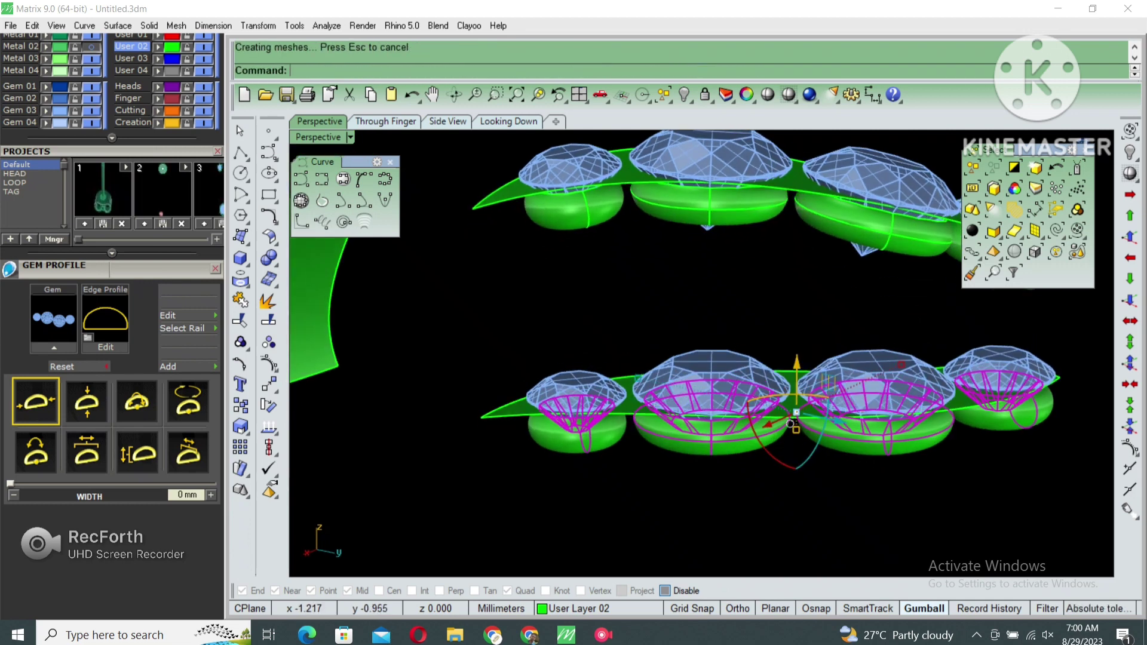
Select the lower row's contents except the left green strip, then clear the selection
left_click_drag(474, 304, 1048, 549)
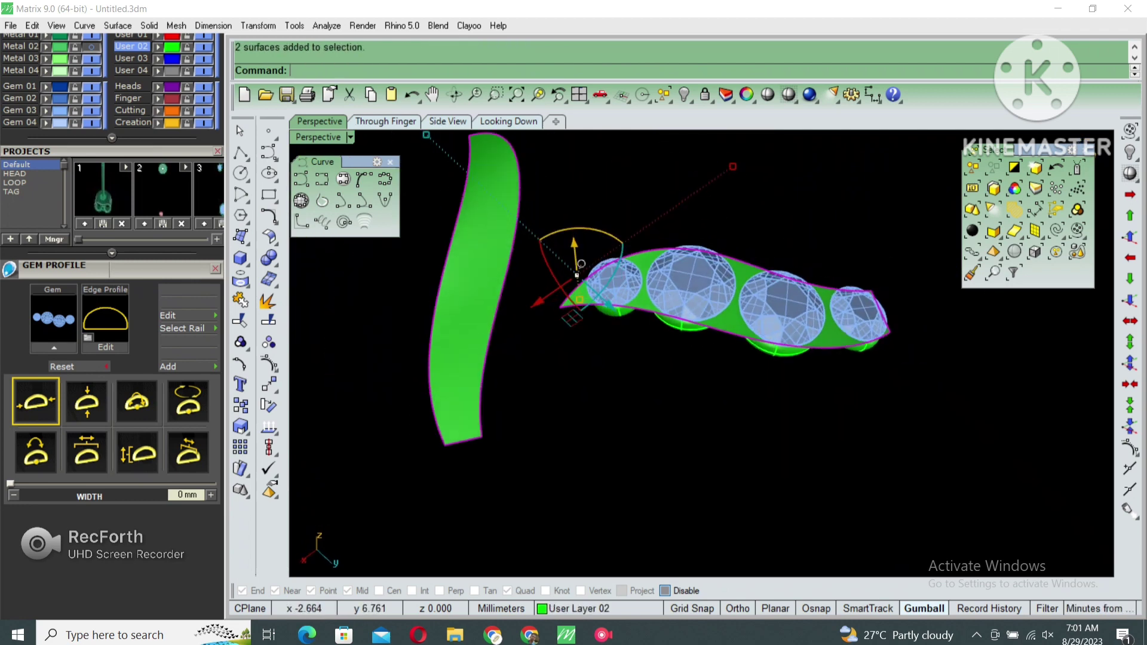
left_click(475, 286, "ctrl")
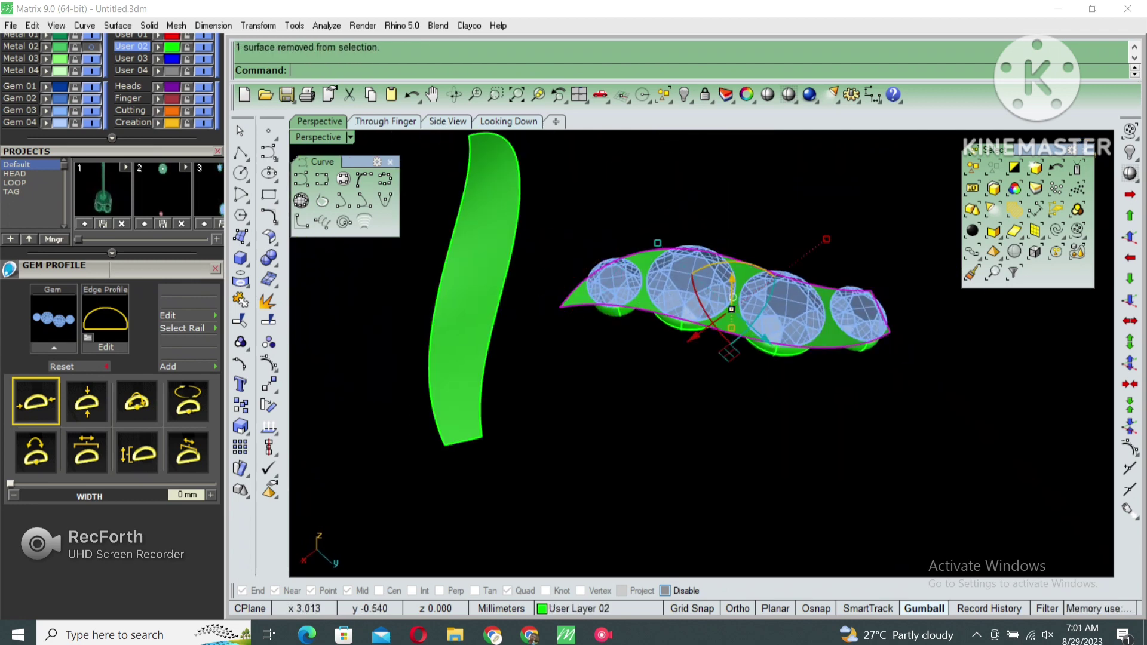
key("Escape")
Show the ten baguette blocks in a shaded Top view and select the green band
key("ctrl+shift+alt+h")
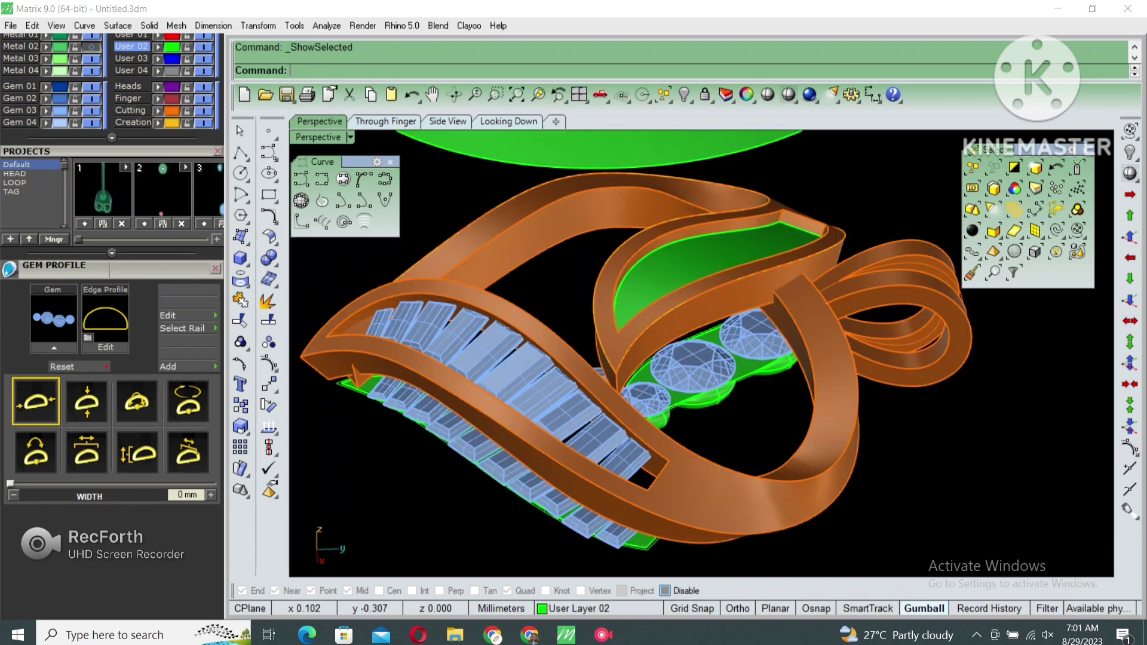
key("Return")
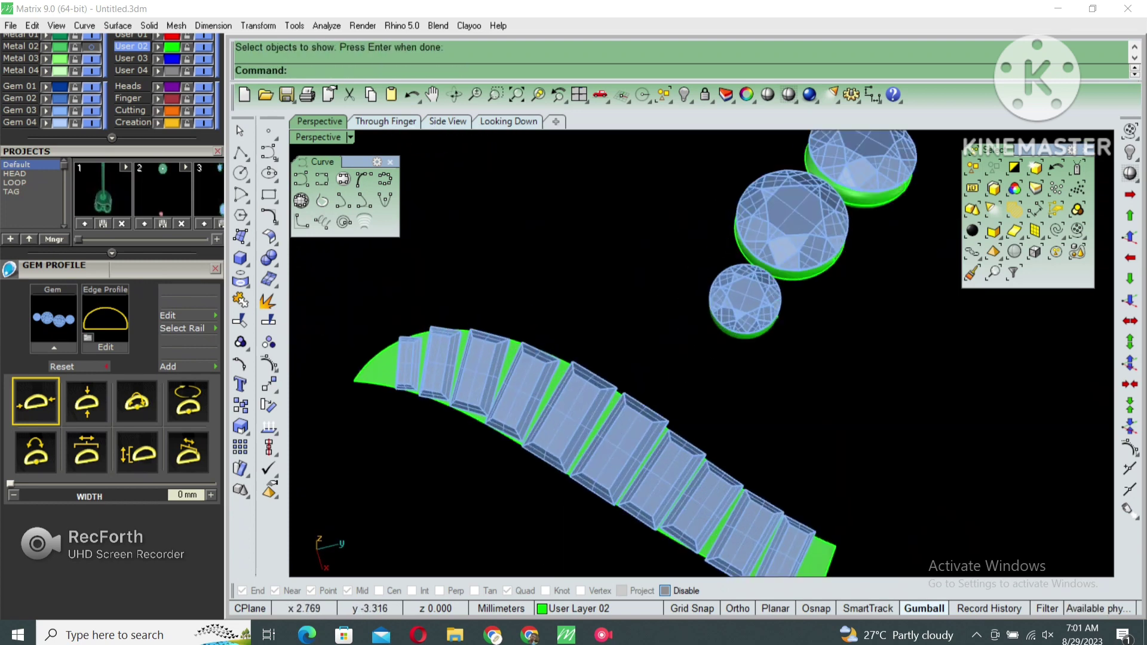
key("ctrl+F1")
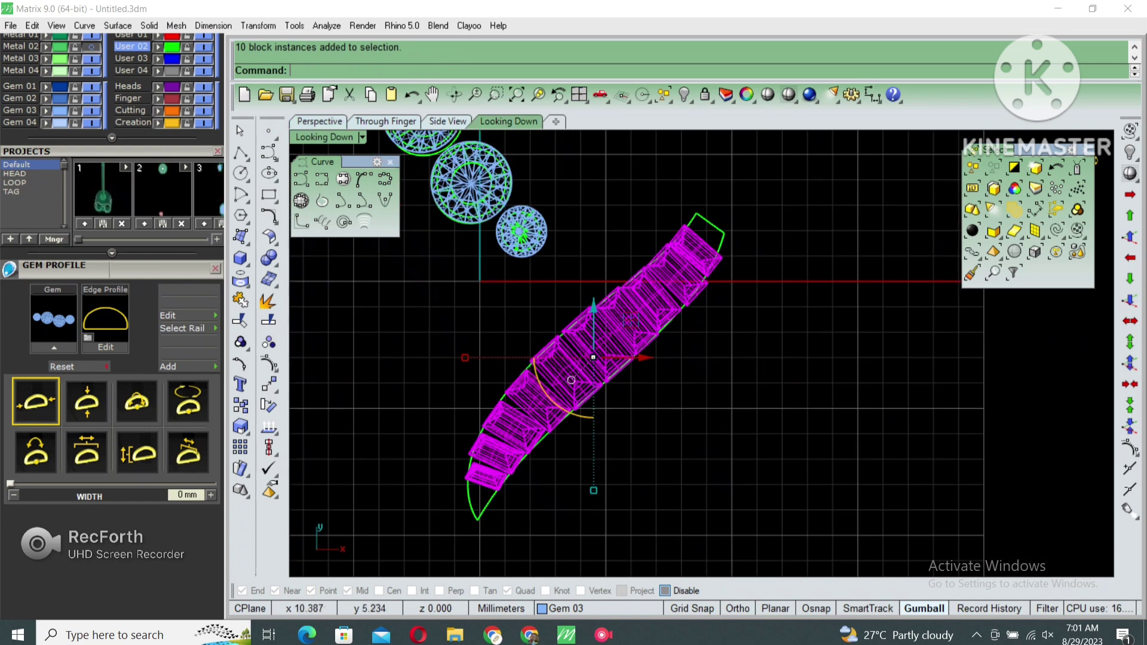
left_click(788, 94)
left_click(475, 478)
scroll(475, 478, "up", 3)
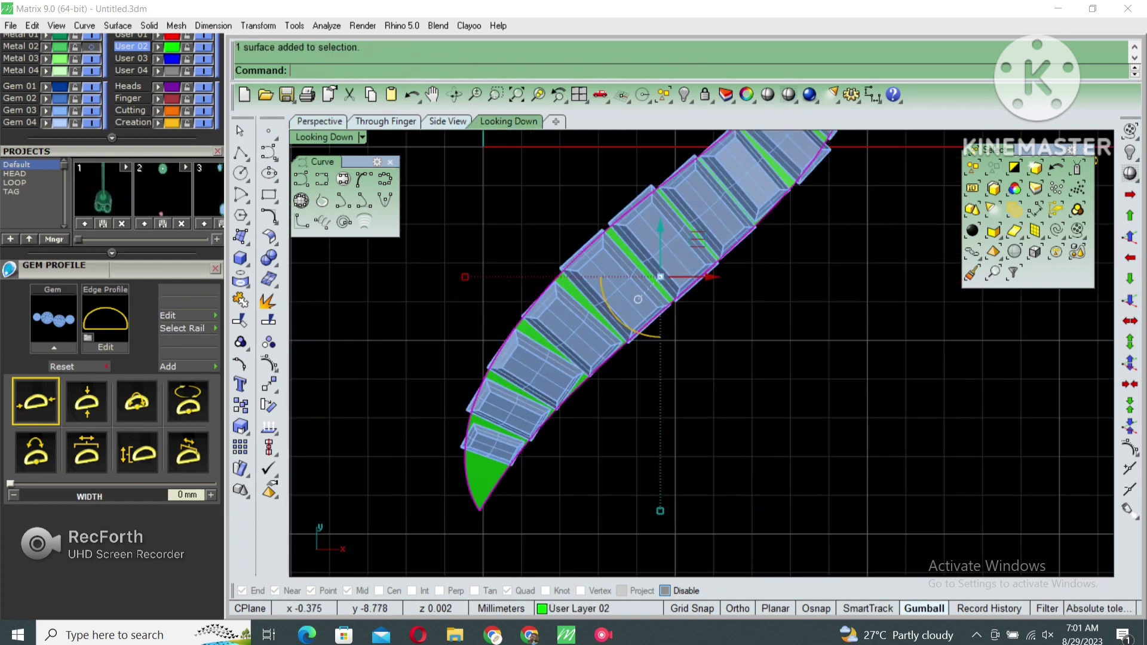
Draw two cutting lines across the band at the baguette gaps
left_click(241, 153)
scroll(508, 275, "up", 2)
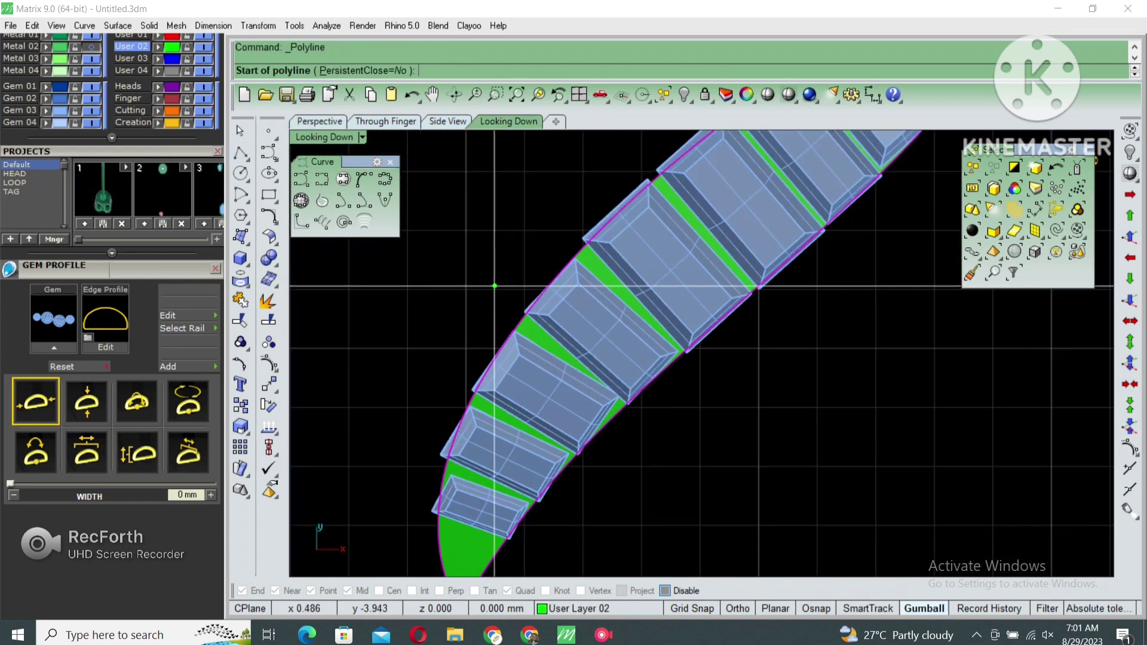
left_click(479, 285)
left_click(645, 453)
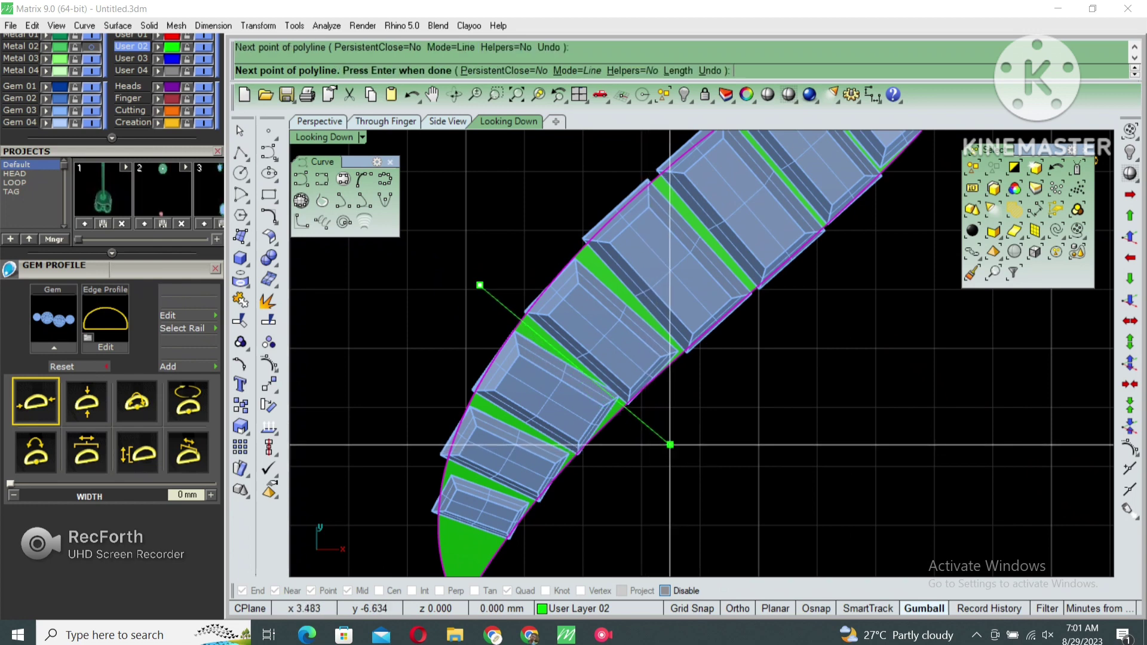
key("Return")
scroll(665, 367, "down", 3)
key("Return")
scroll(665, 367, "up", 2)
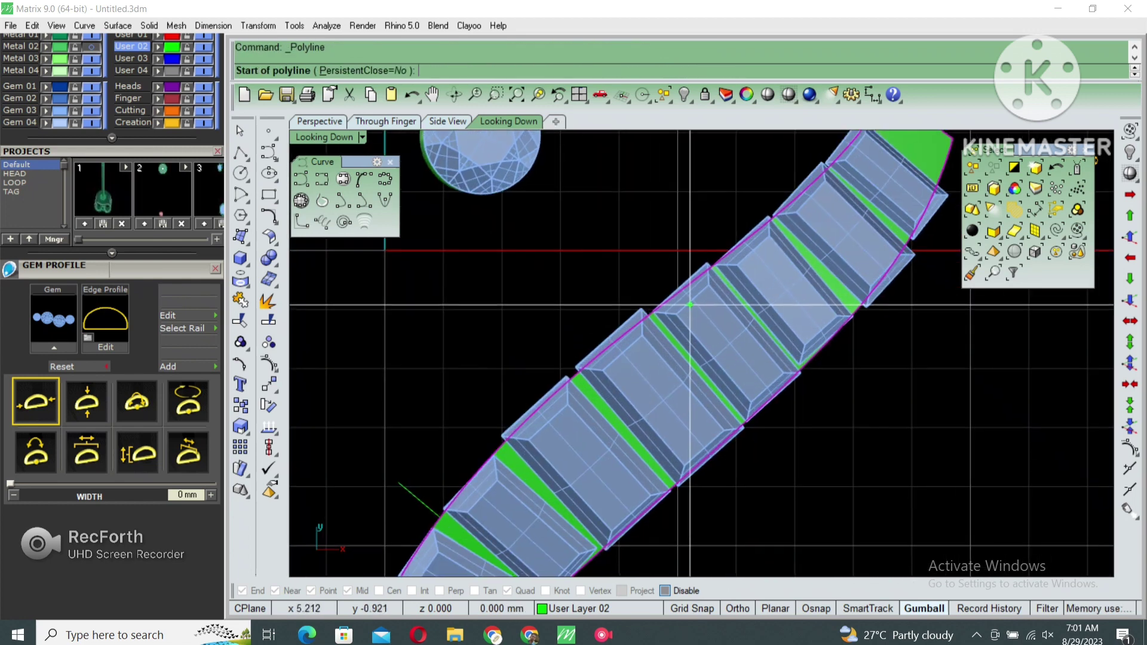
scroll(646, 268, "up", 2)
left_click(632, 237)
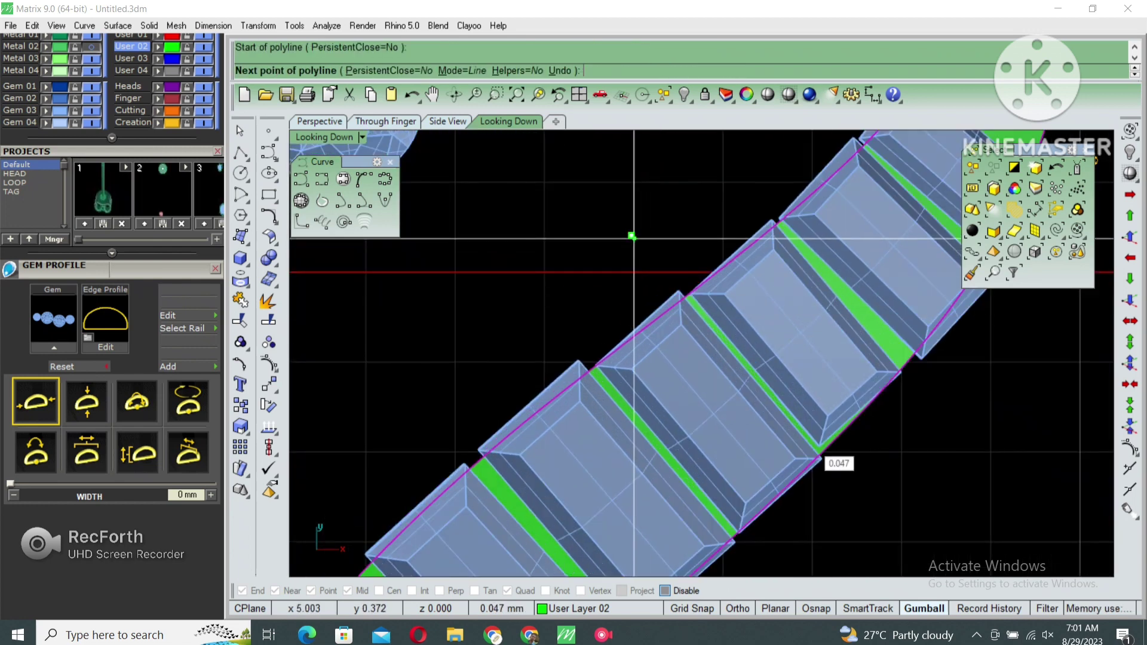
left_click(884, 516)
key("Return")
Offset the cutting lines 0.4 to both sides
key("Return")
scroll(827, 366, "down", 2)
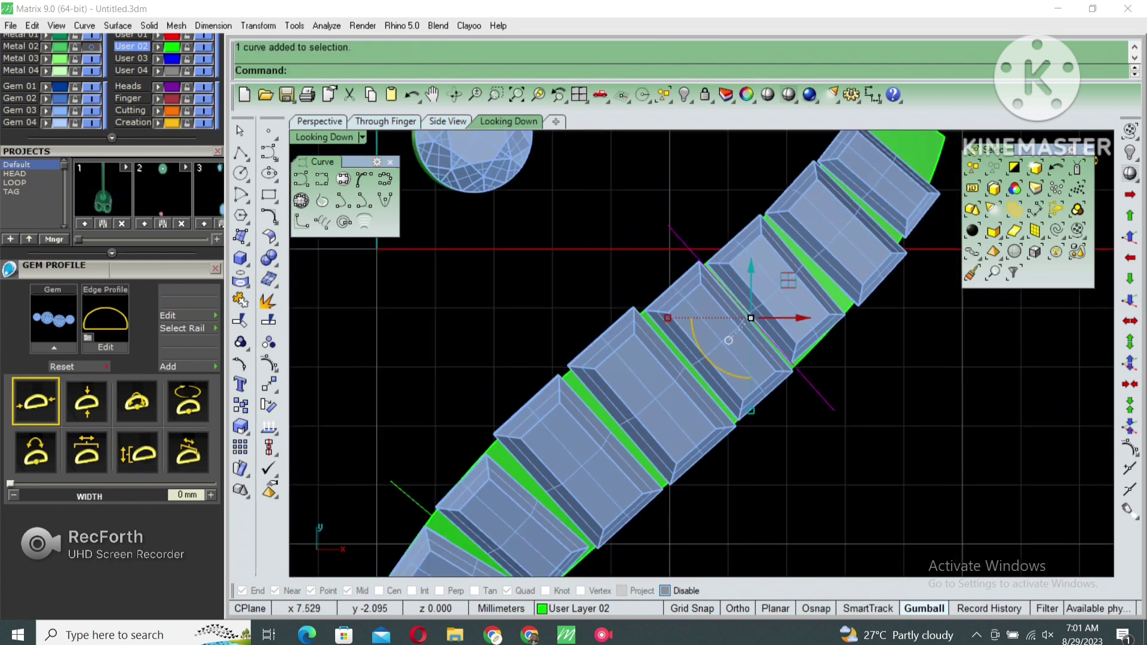
type("offset")
key("Return")
left_click(827, 367)
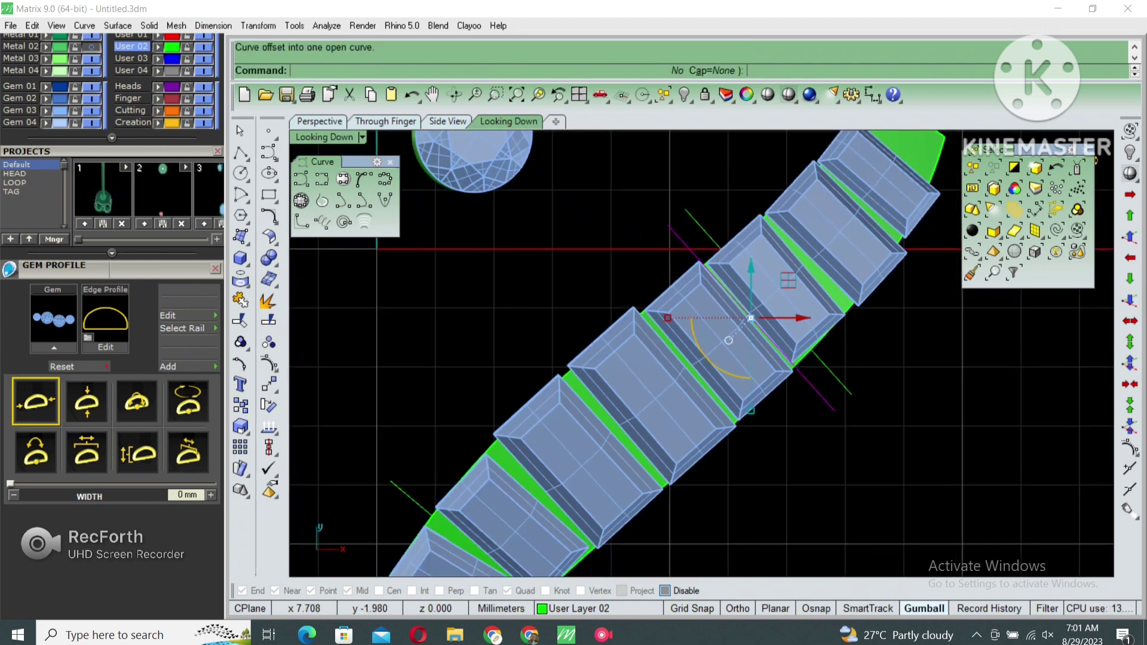
right_click_drag(687, 358, 748, 235)
key("Return")
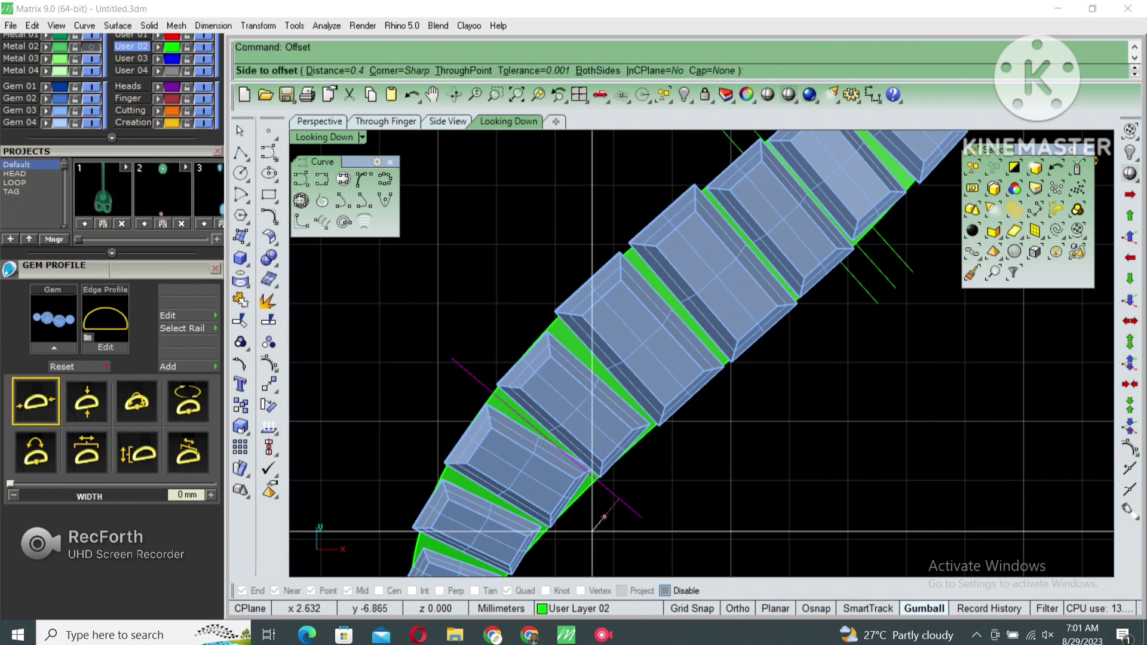
left_click(660, 497)
key("Return")
left_click(514, 472)
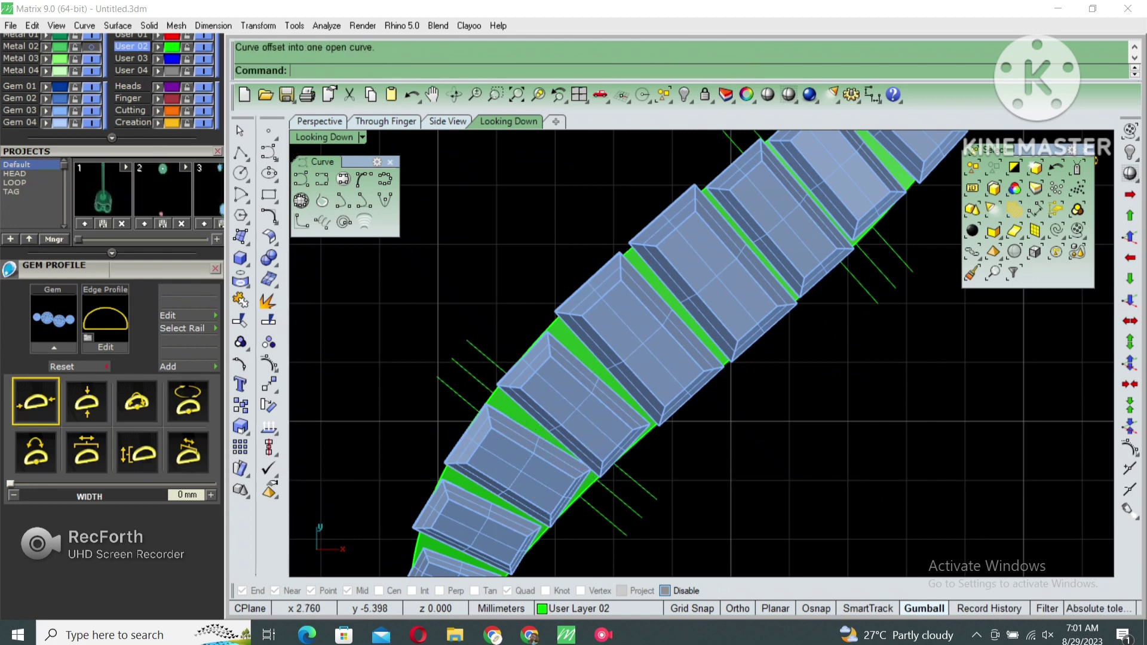
right_click_drag(514, 471, 565, 392)
scroll(515, 493, "down", 5)
Hide the band, Split the pasted band with the lines, and delete the unwanted pieces
left_click(517, 490)
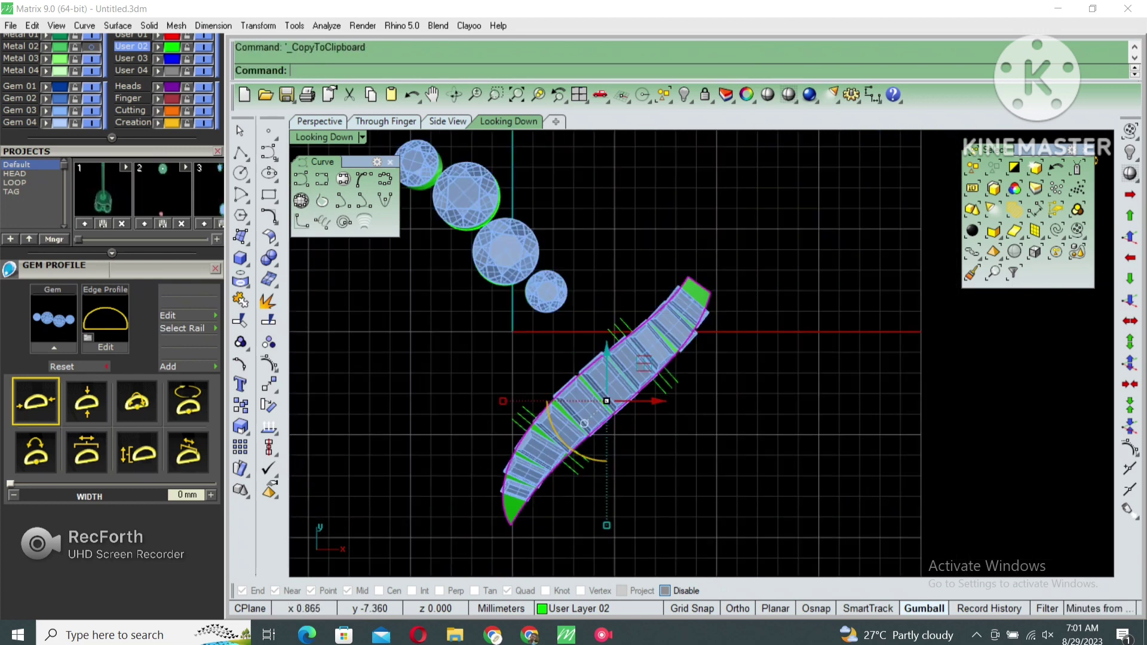
type("hide")
key("Return")
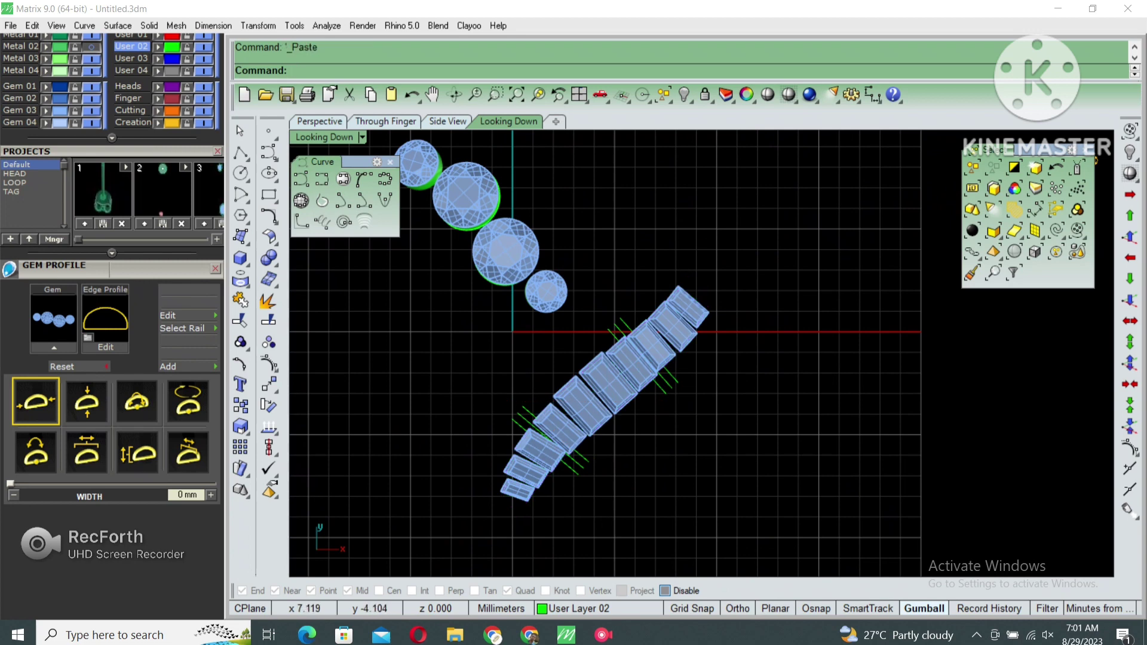
scroll(597, 358, "up", 3)
type("split")
key("Return")
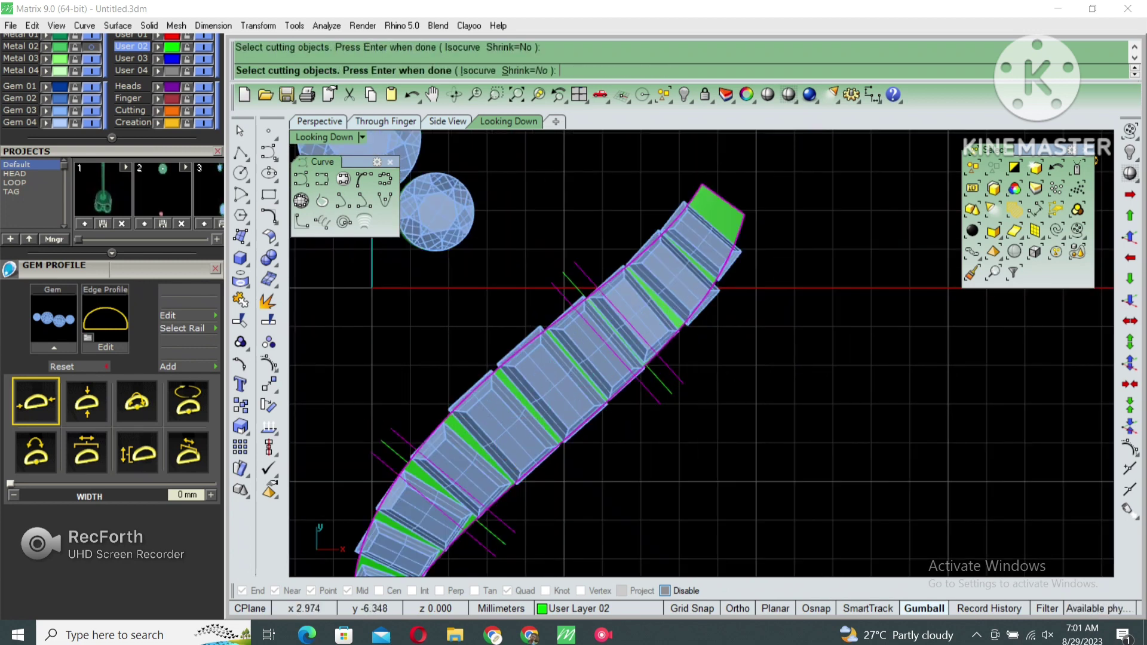
key("Return")
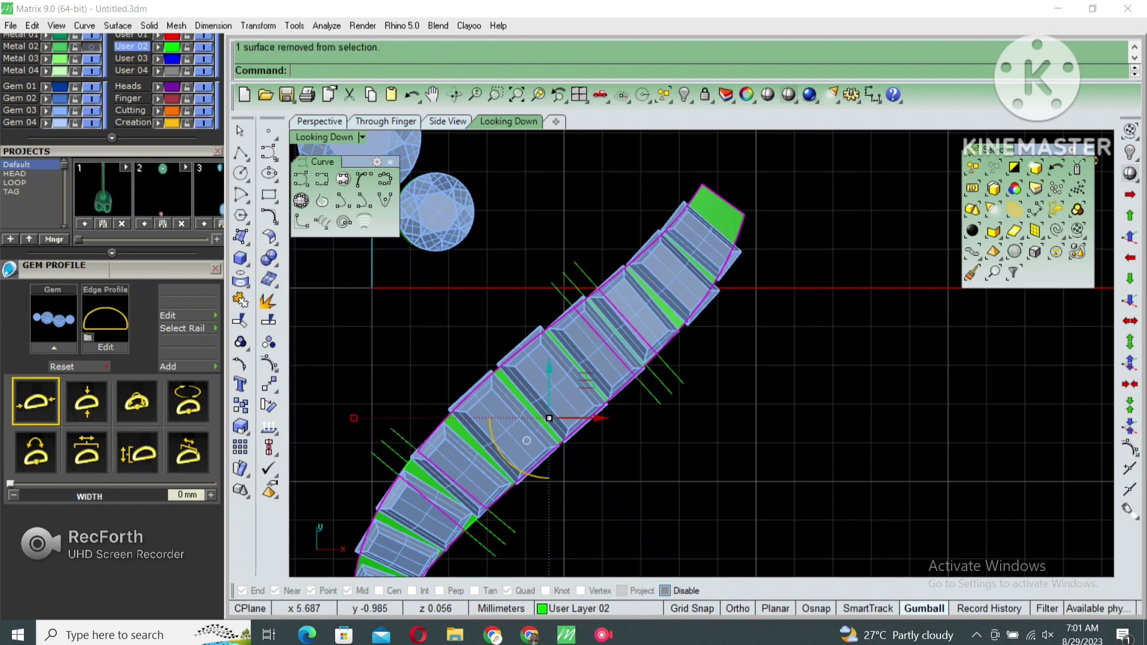
key("Delete")
Enlarge the perspective view and select the two filler surfaces between the baguettes
key("ctrl+m")
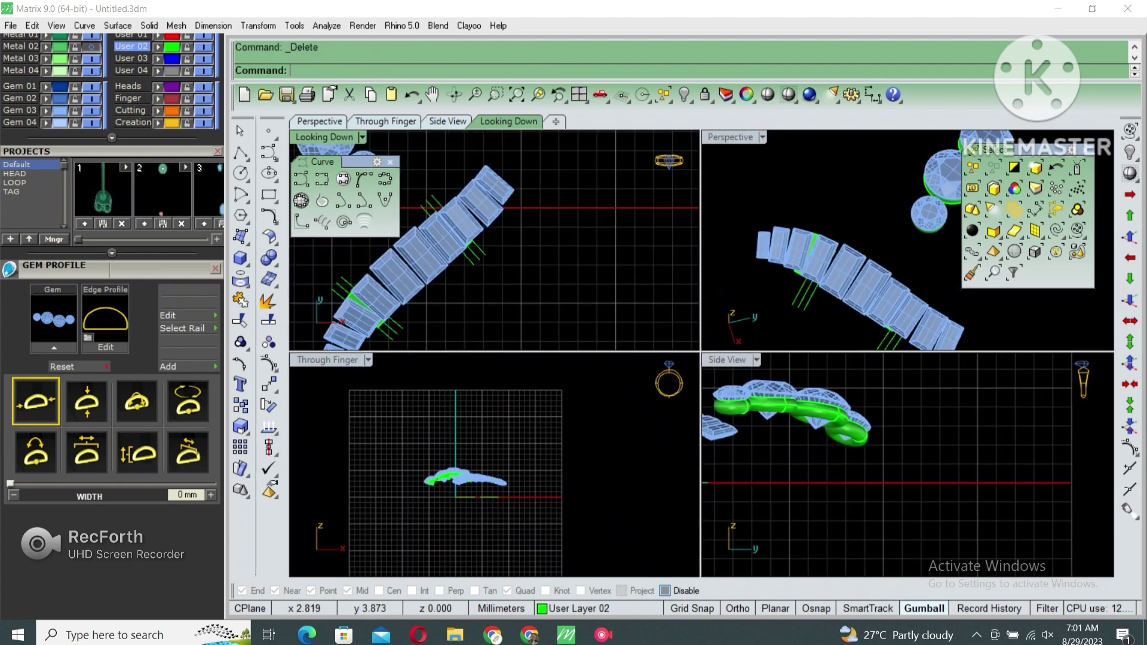
left_click(320, 121)
right_click_drag(598, 358, 717, 388)
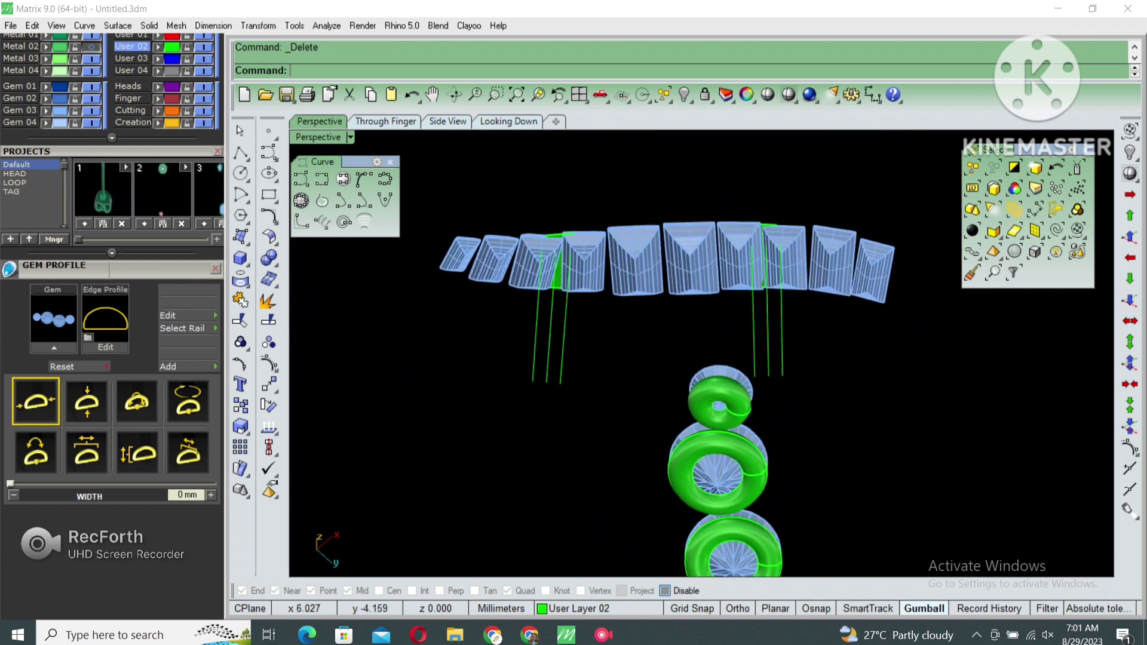
right_click_drag(657, 358, 657, 430)
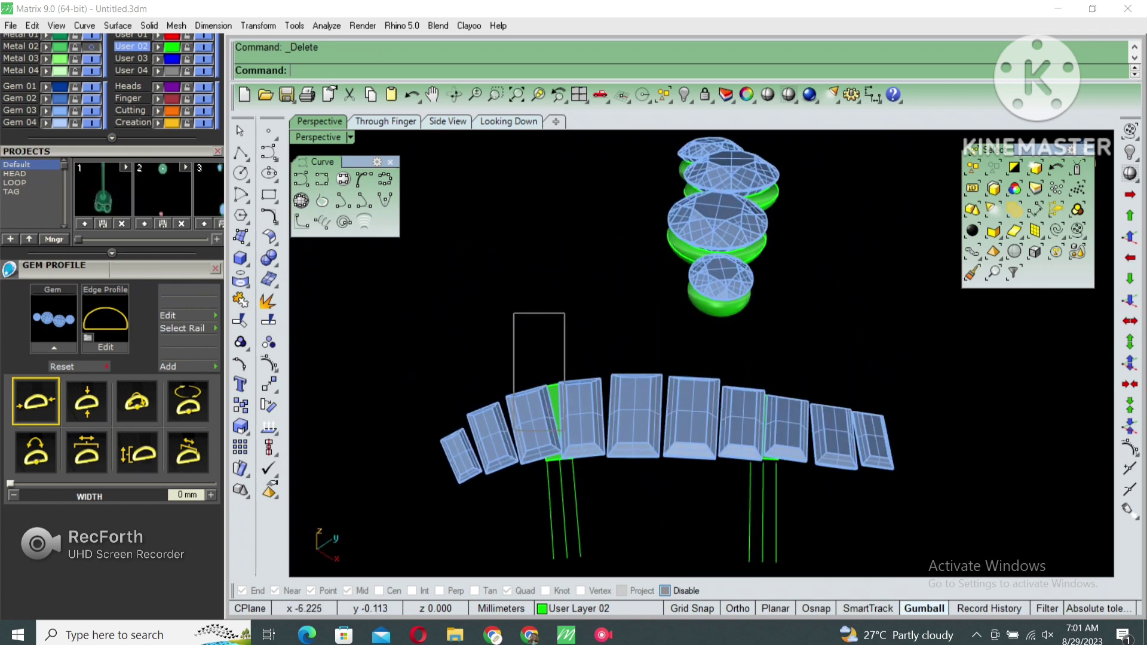
left_click(552, 421)
left_click(770, 427, "shift")
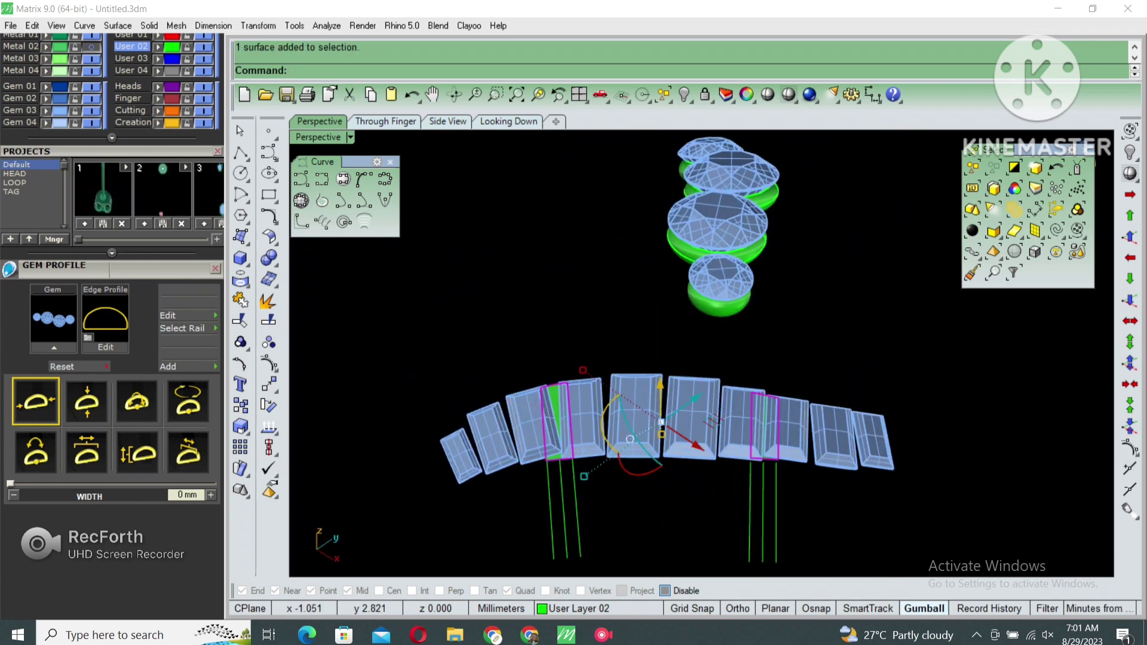
Move the fillers down 1, OffsetSrf them 0.8 downward as solids, and hide the baguettes
left_click(1129, 300)
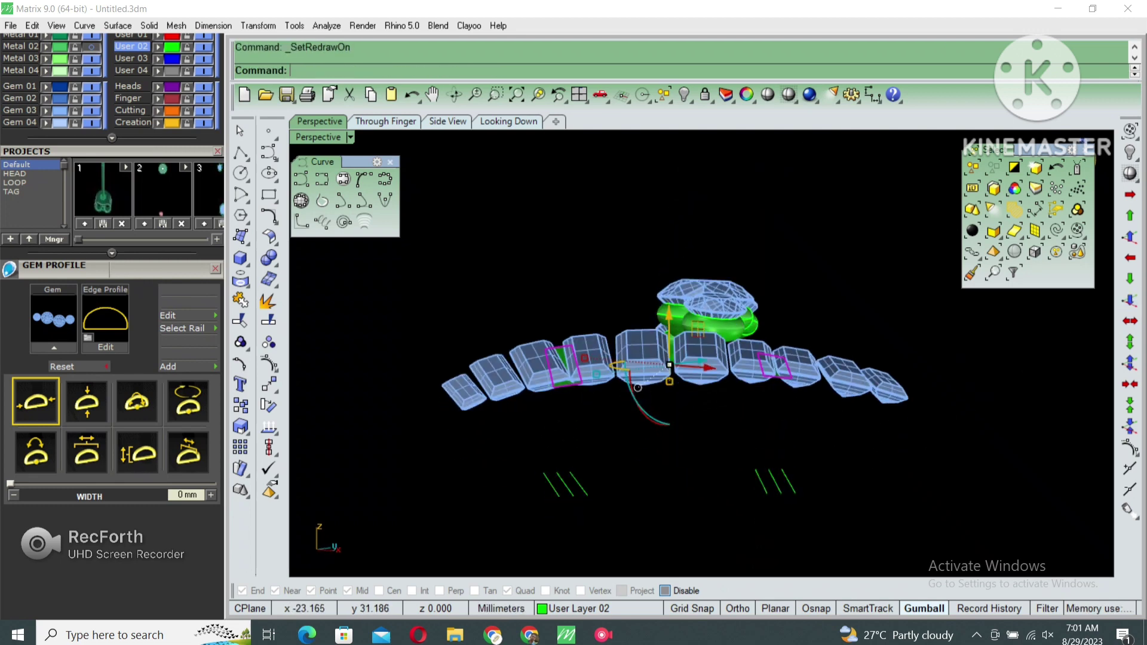
key("Return")
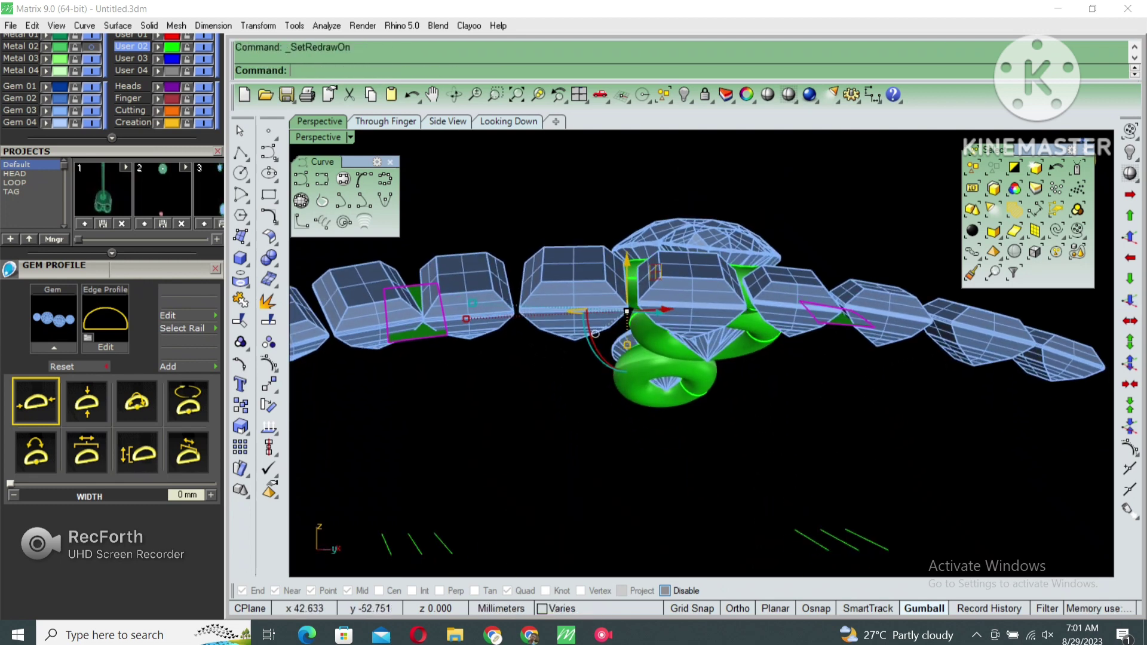
type("F")
key("Return")
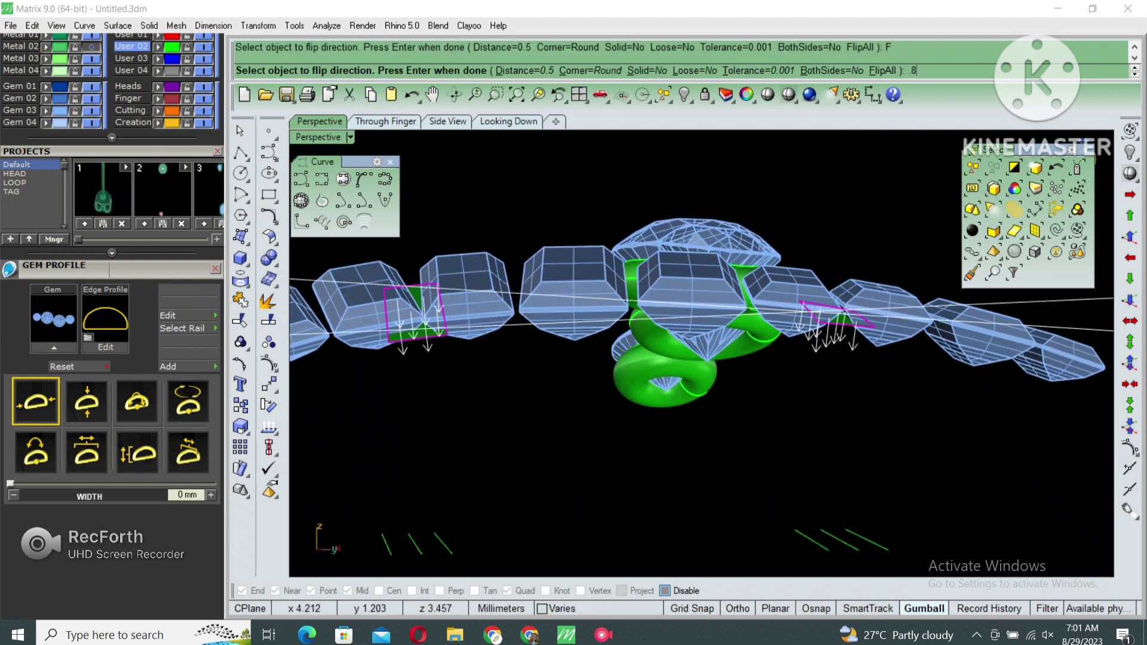
key("Return")
type("S")
key("Return")
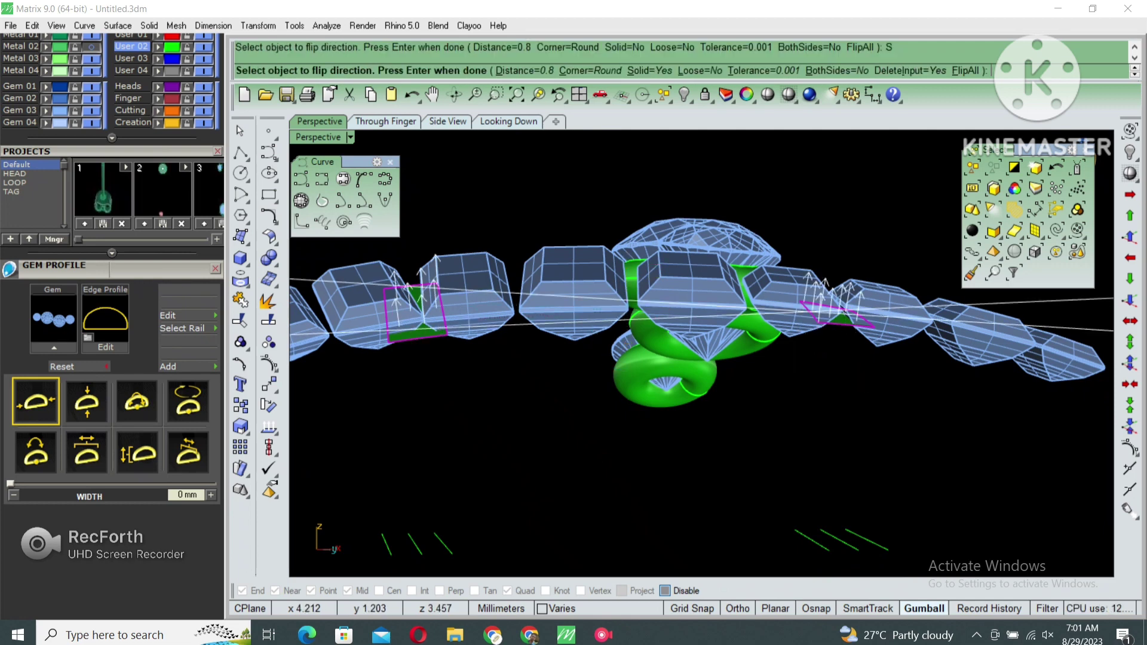
key("Return")
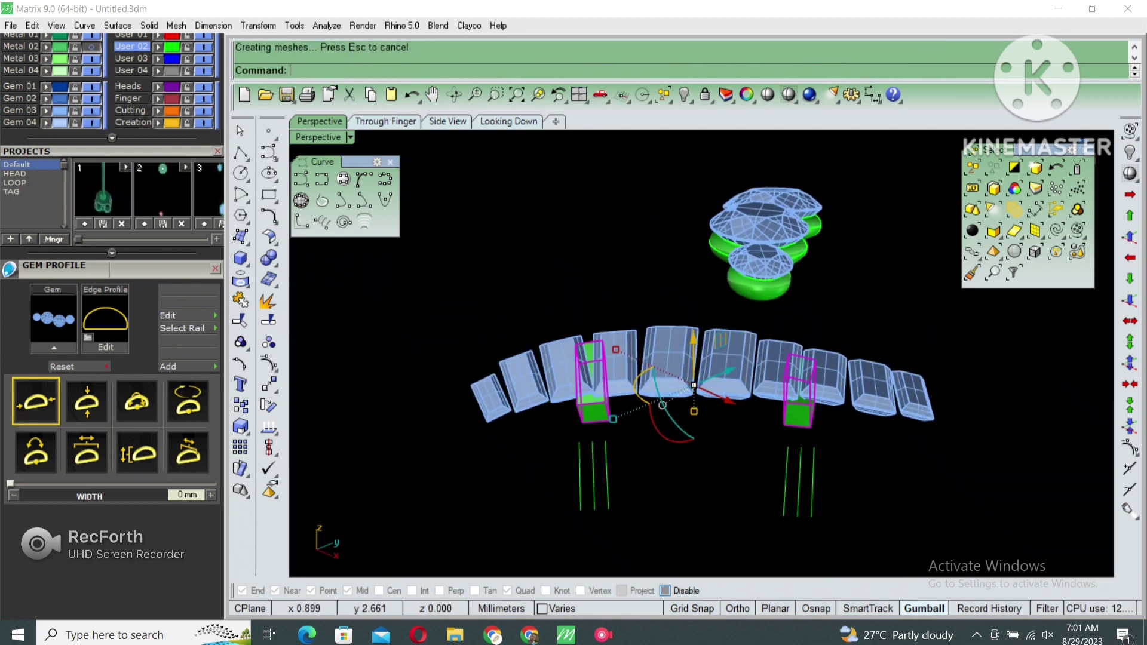
type("hide")
key("Return")
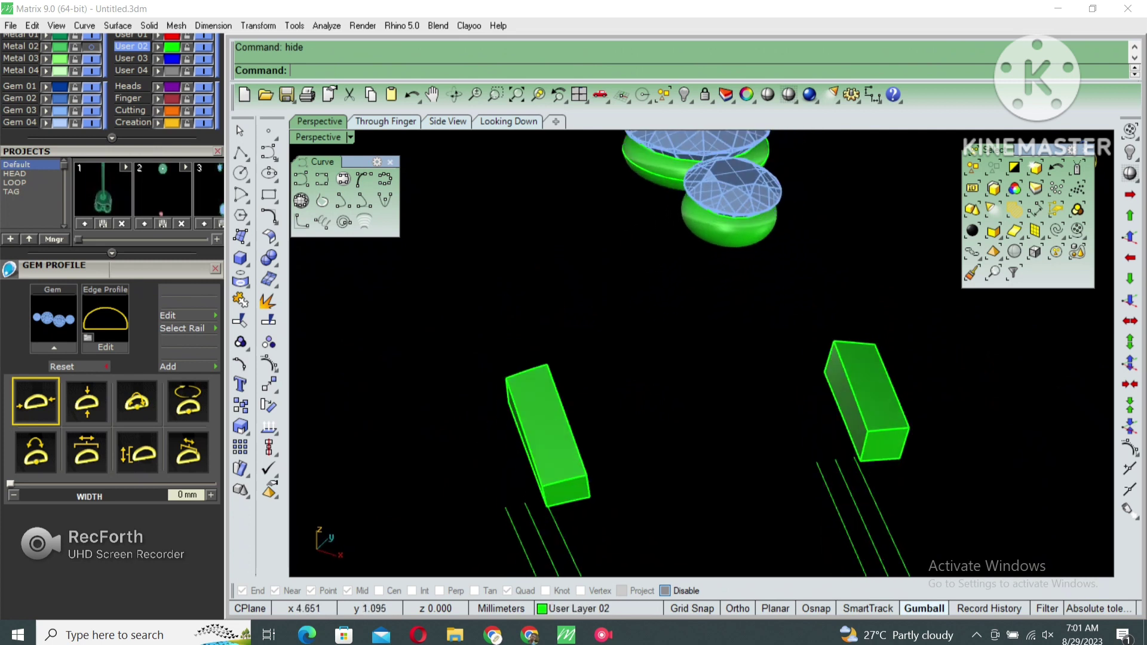
Chamfer one long edge of the right and left filler blocks by 0.2 with ChamferEdge
type("hamferedge")
key("Return")
left_click(850, 382)
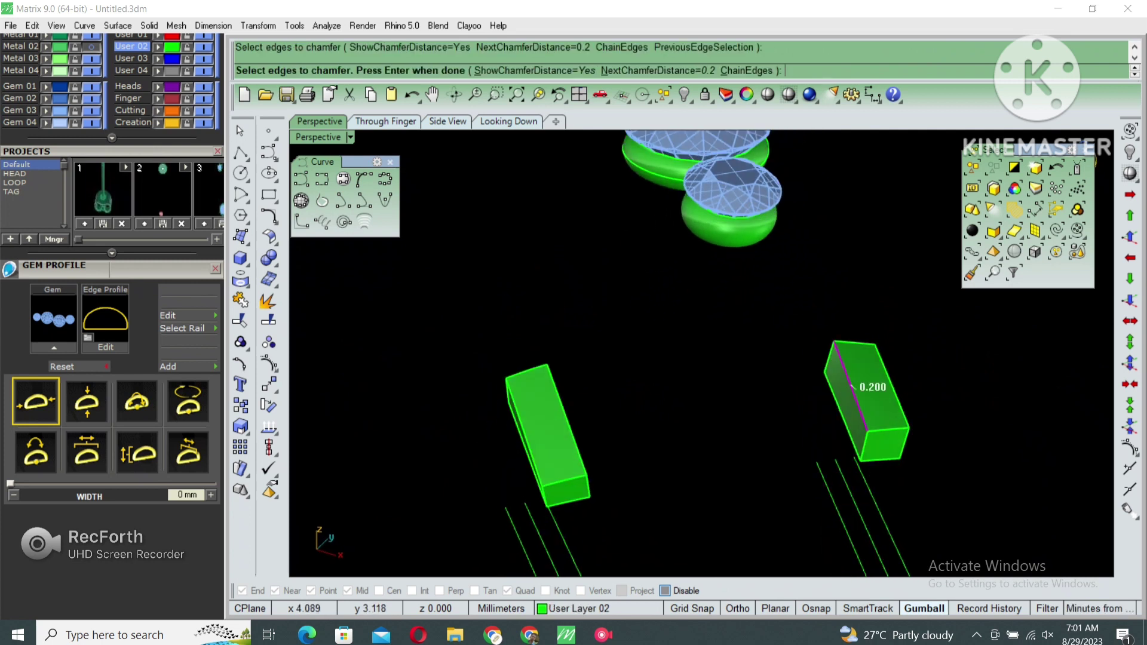
key("Return")
key("Return")
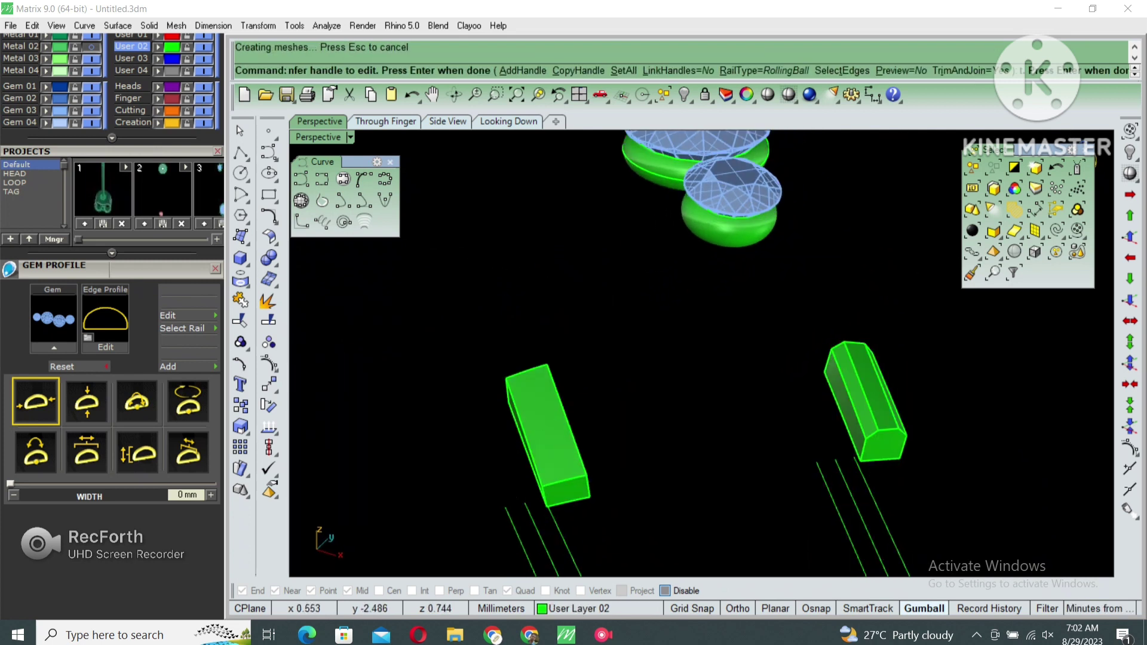
key("Return")
left_click(561, 423)
Reveal the hidden ring with ShowSelected and finish the left block's chamfer
key("Return")
key("Return")
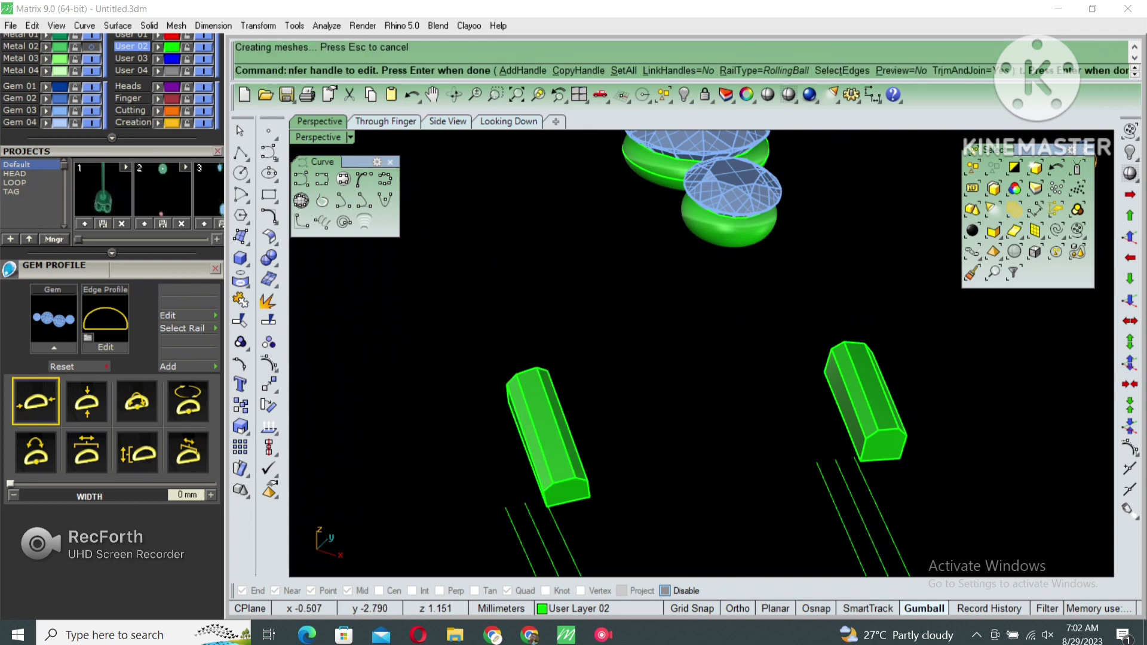
scroll(666, 340, "down", 5)
key("ctrl+shift+h")
mouse_move(687, 329)
right_mouse_down()
mouse_move(747, 311)
mouse_move(777, 334)
right_mouse_up()
left_click(717, 269)
key("Return")
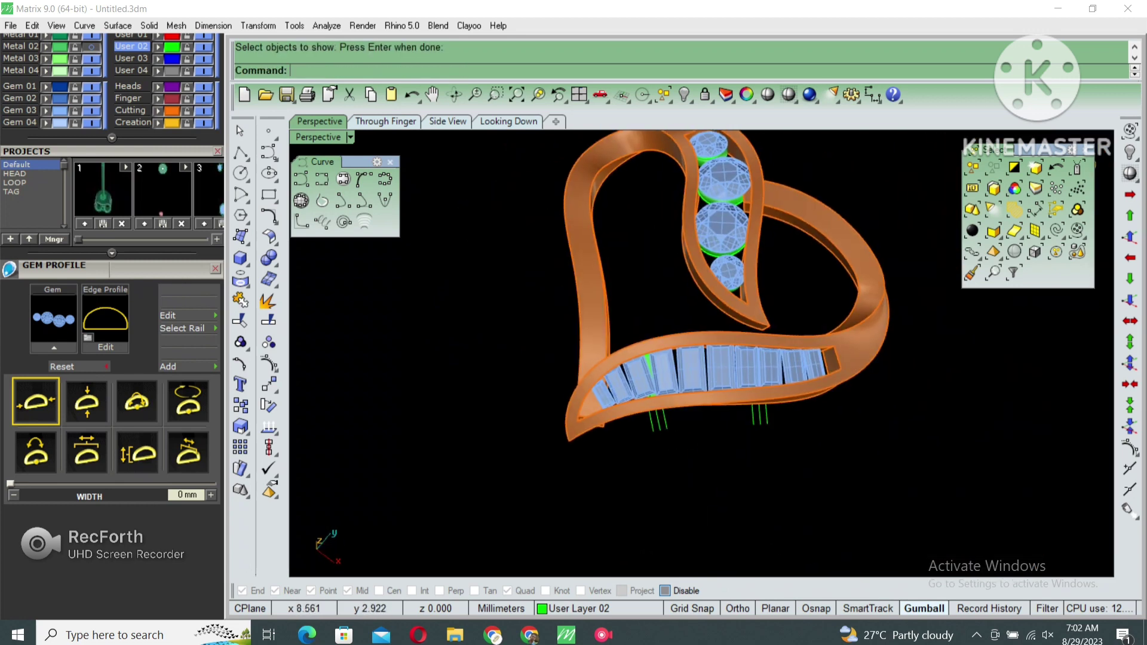
Restore the picked hidden objects and delete the three stray curves
key("ctrl+shift+h")
key("Return")
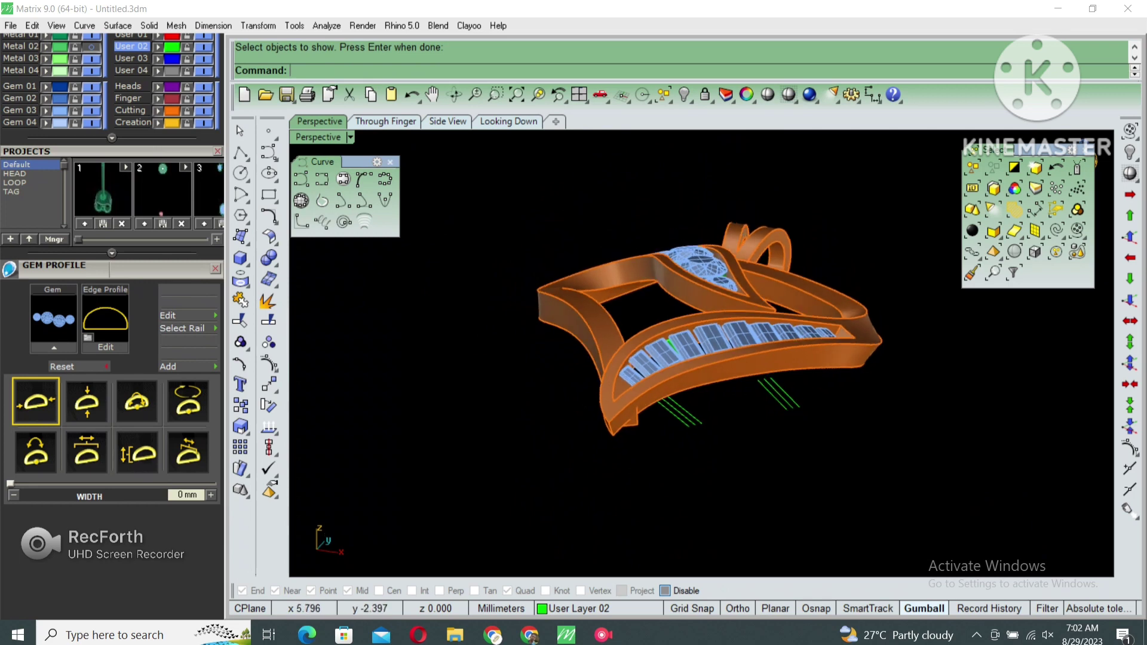
key("Delete")
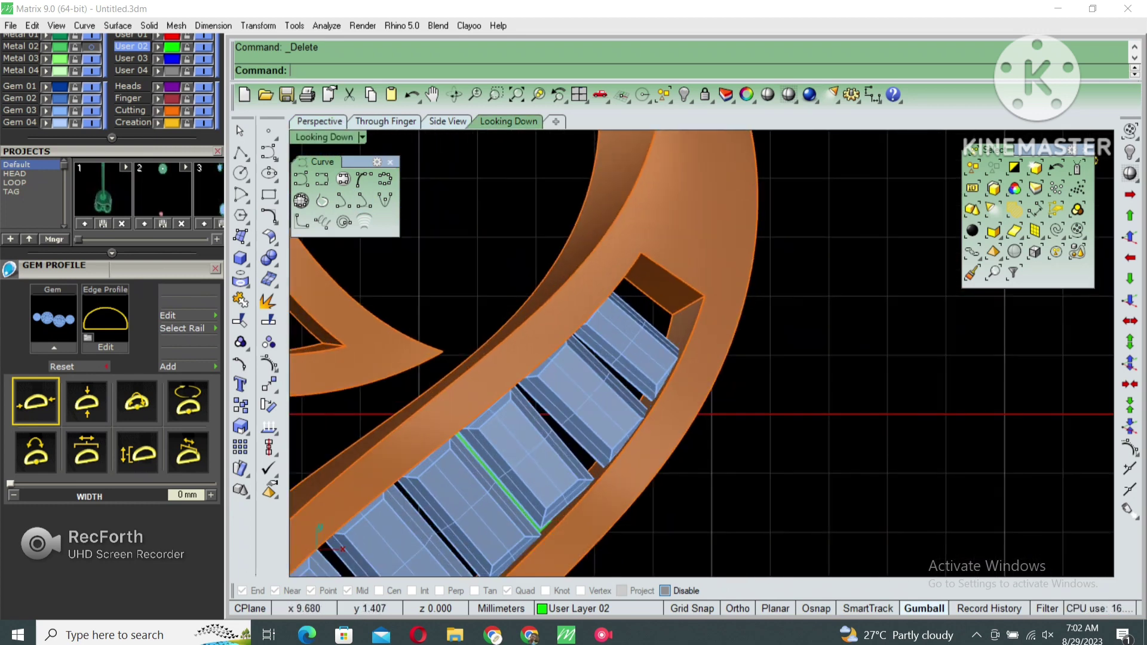
Copy the band's inner edge and split it along a line drawn across the band in wireframe
left_click(648, 415)
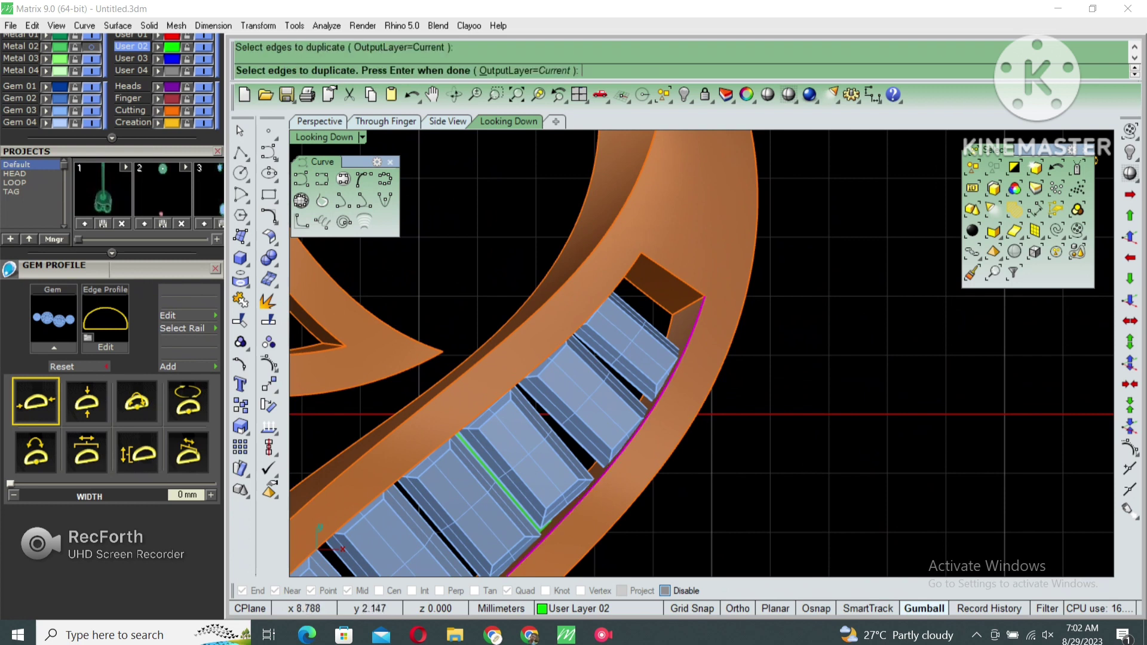
key("Return")
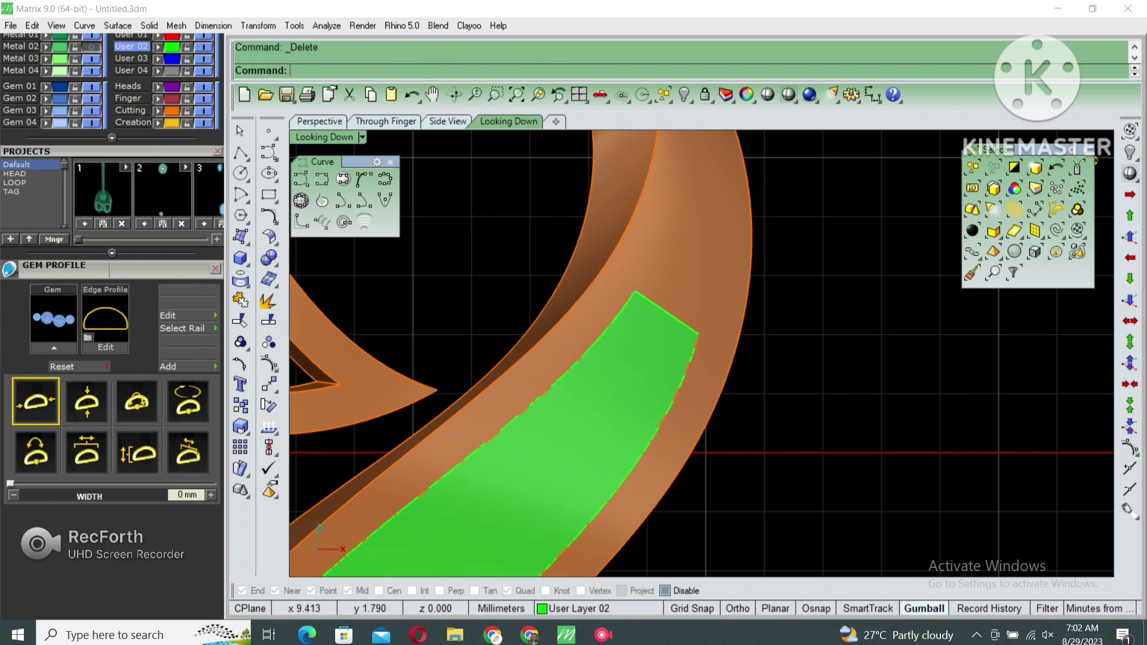
left_click(788, 95)
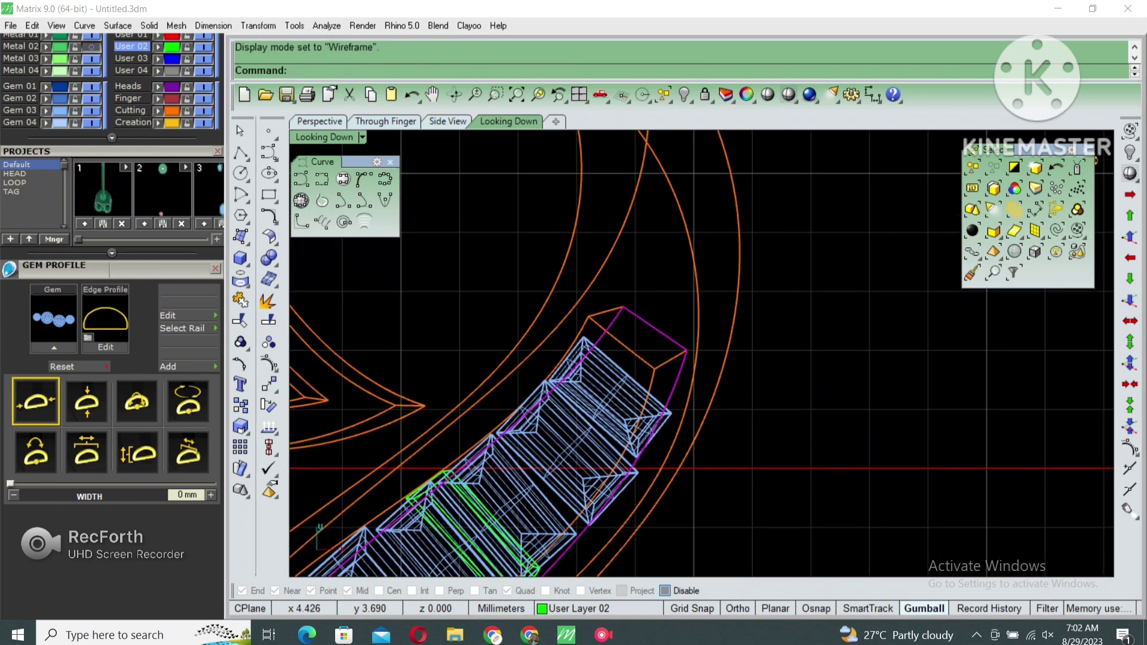
left_click(241, 153)
left_click(515, 295)
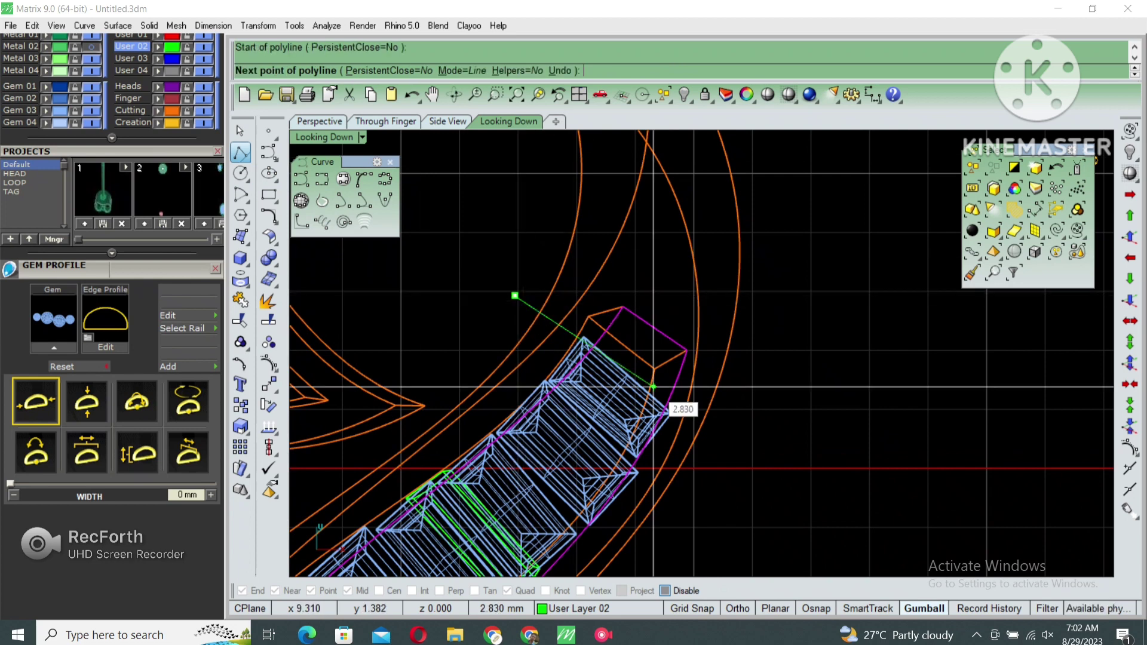
left_click(722, 433)
key("Return")
key("Return")
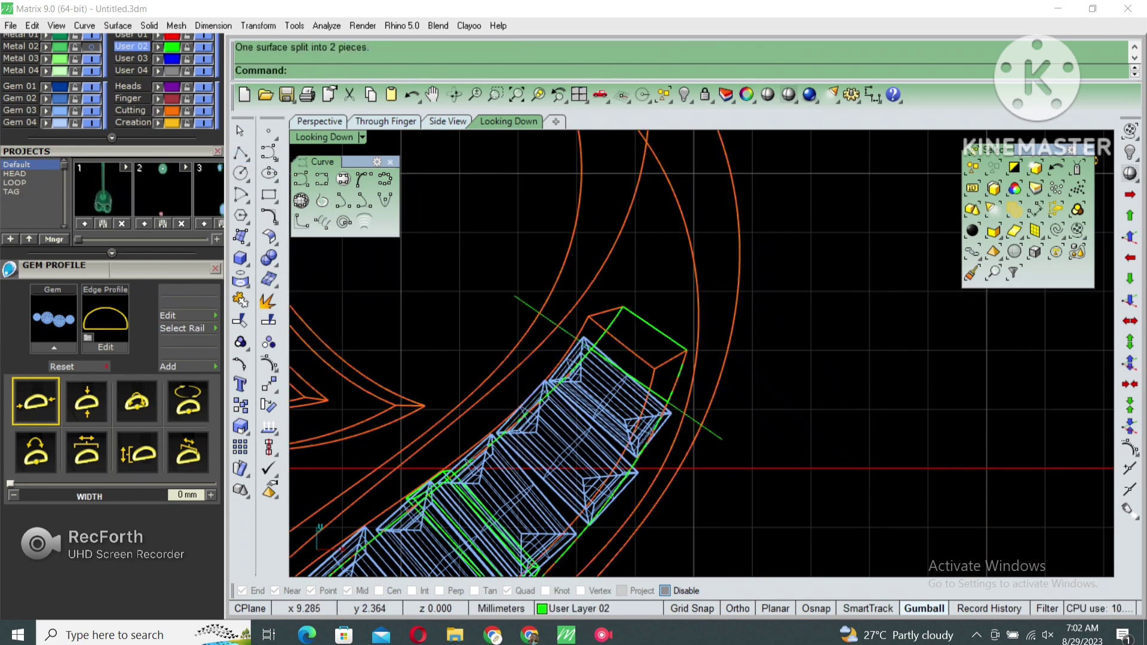
Select the new cut outline surface piece and return to shaded display
left_click(675, 343)
left_click(714, 381)
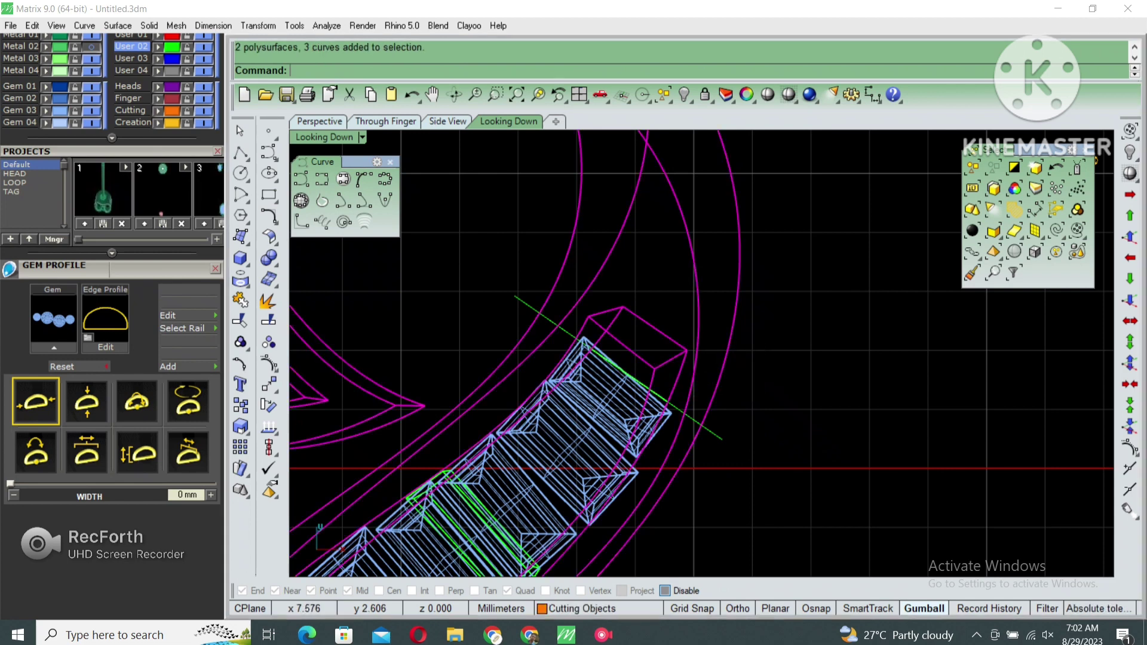
left_click(596, 390)
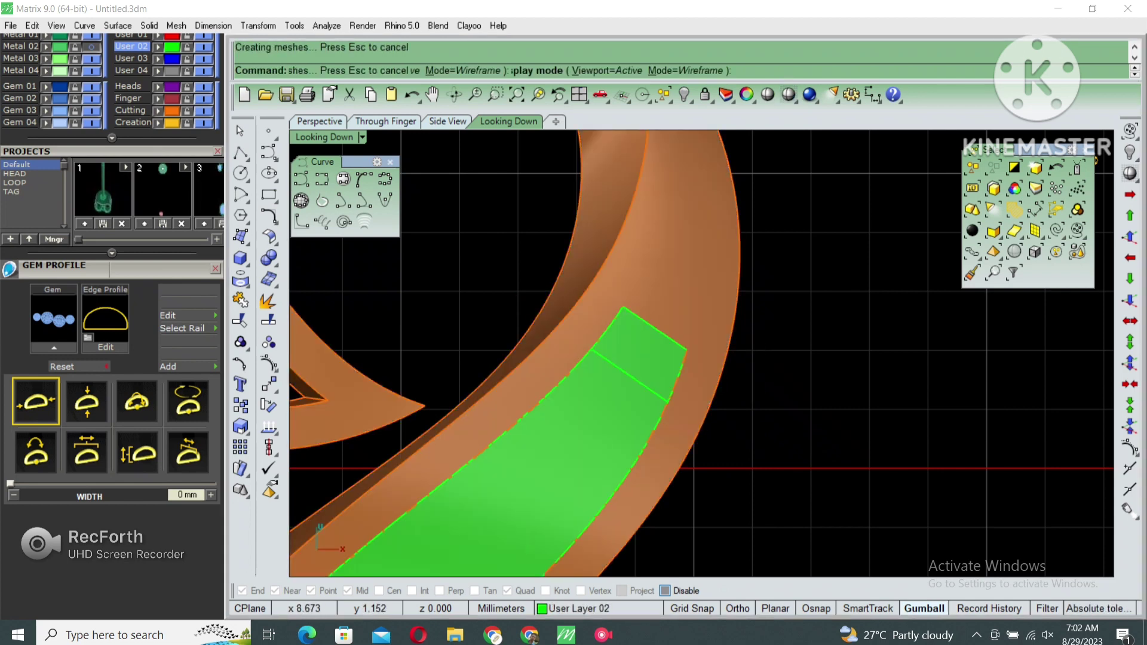
left_click(645, 347)
Offset the new surface 0.8 into a solid end filler block in Perspective
scroll(651, 333, "up", 3)
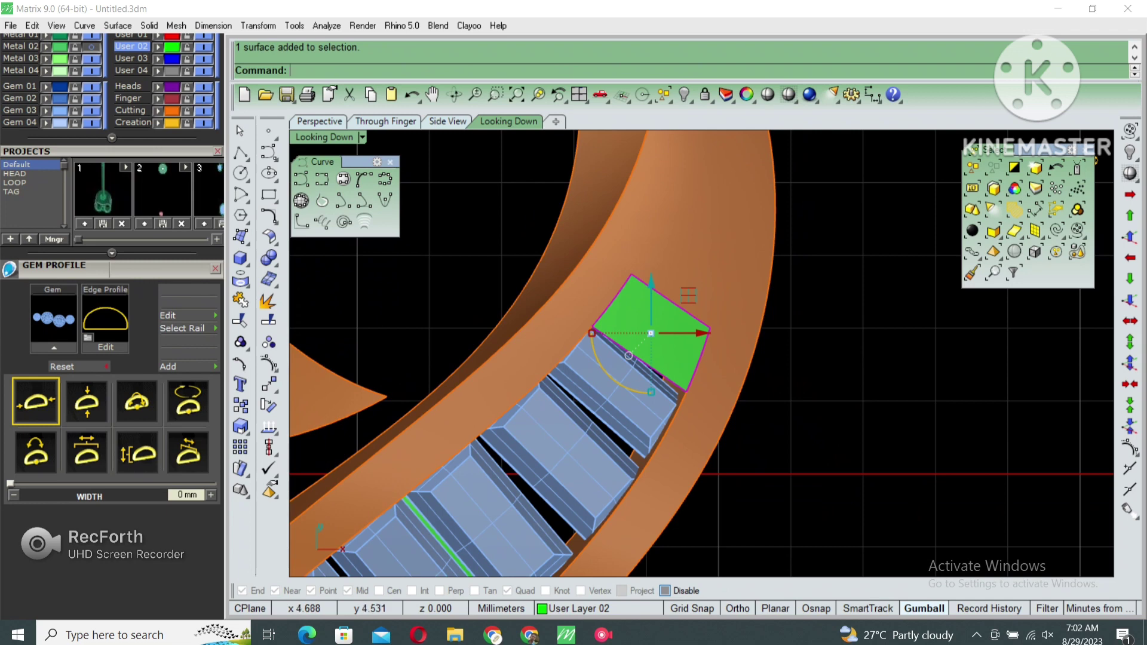
key("ctrl+F4")
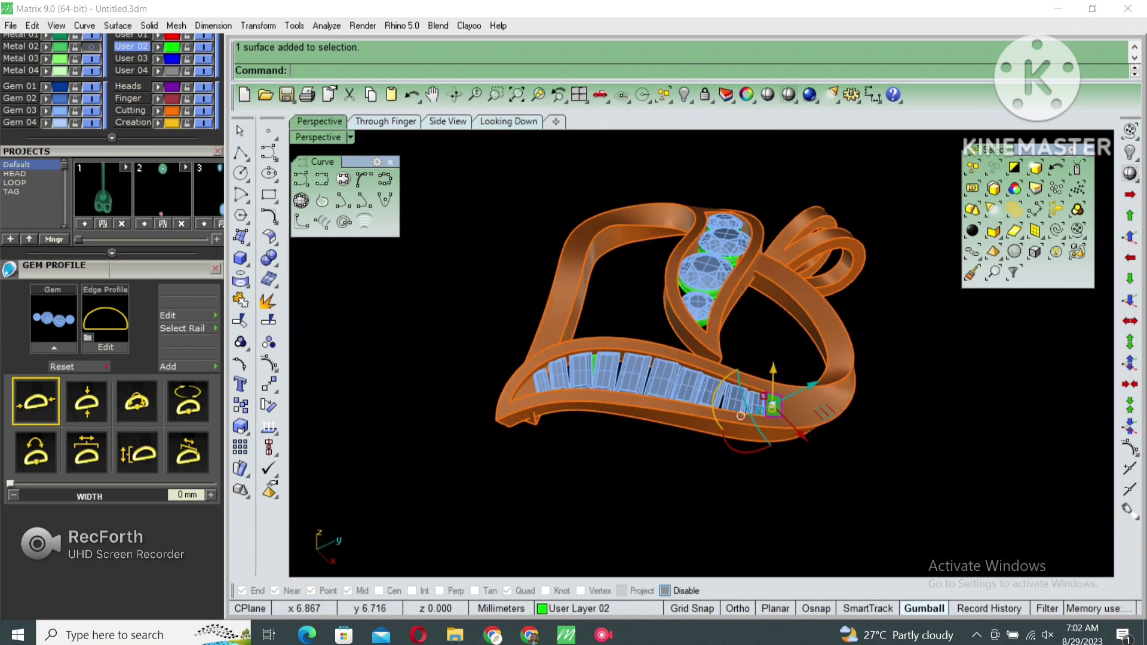
type("oo")
key("Return")
scroll(741, 415, "up", 3)
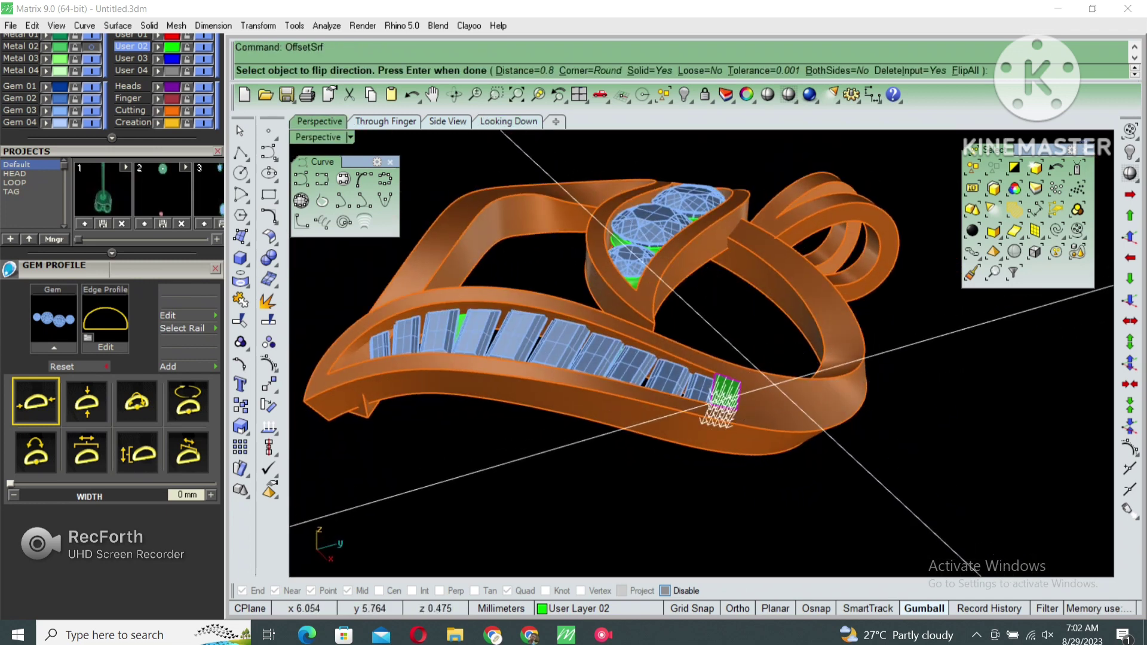
type("1")
key("Return")
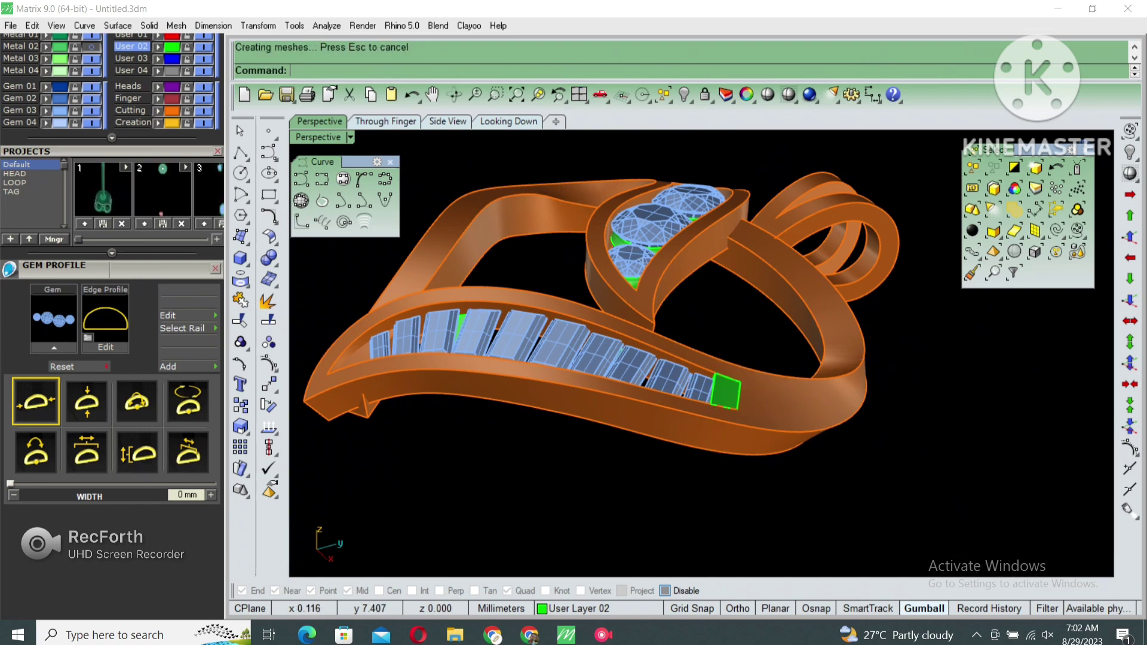
mouse_move(699, 353)
right_mouse_down()
mouse_move(746, 335)
mouse_move(747, 322)
right_mouse_up()
scroll(699, 334, "up", 4)
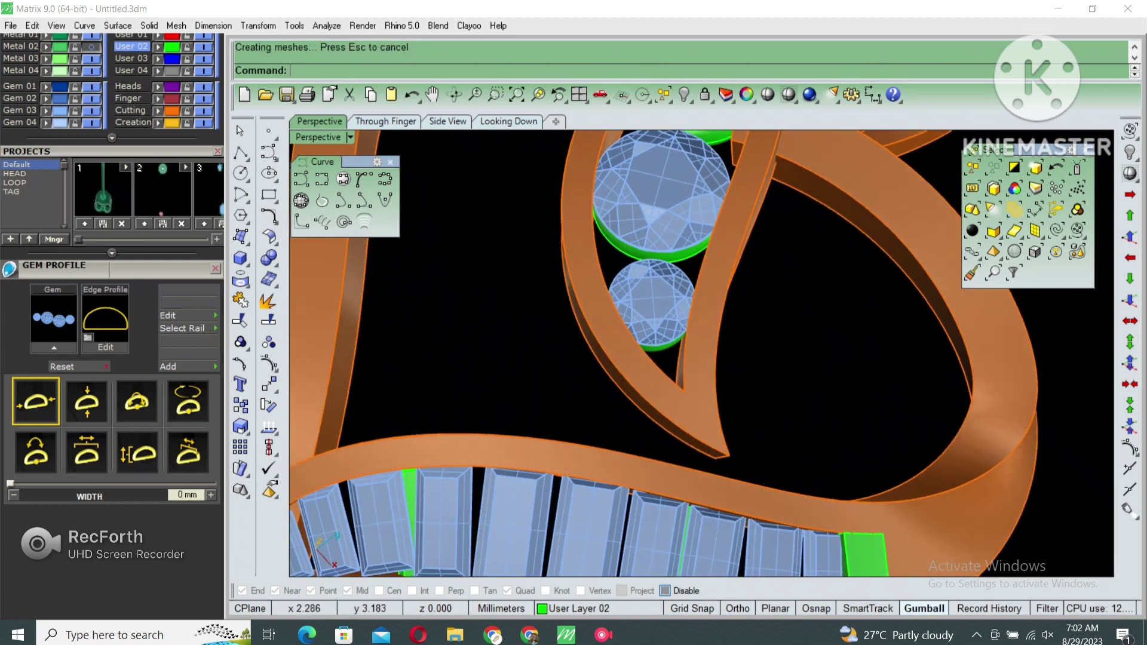
Copy the band edge as a curve with DupEdge
scroll(699, 352, "up", 3)
type("DupEdge")
key("Return")
key("Return")
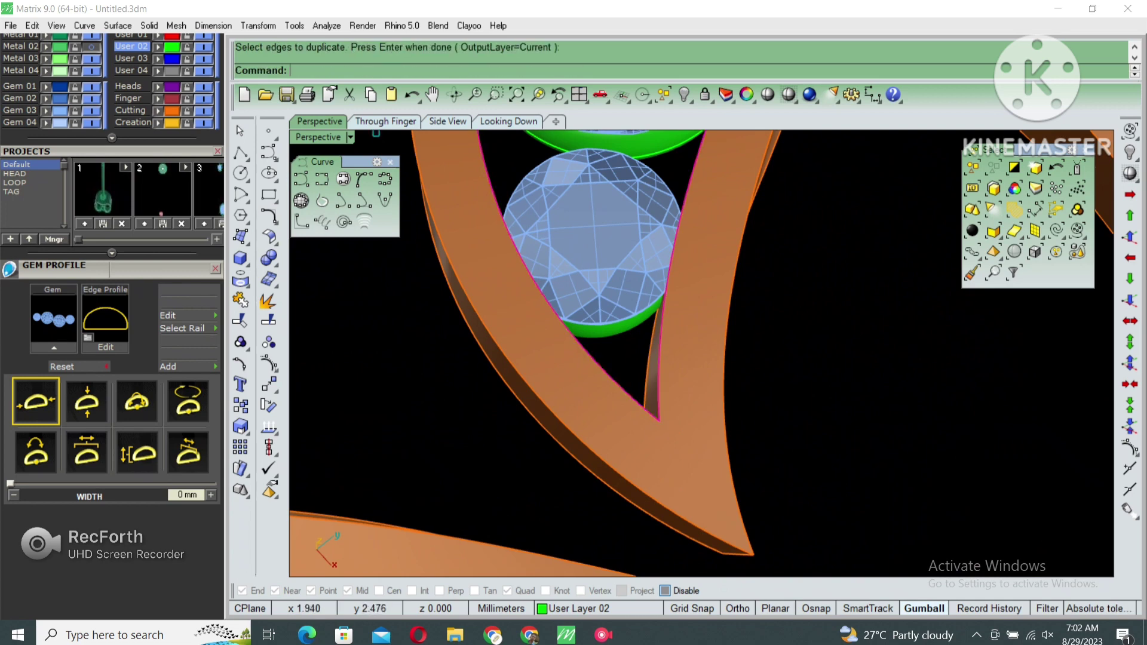
key("Return")
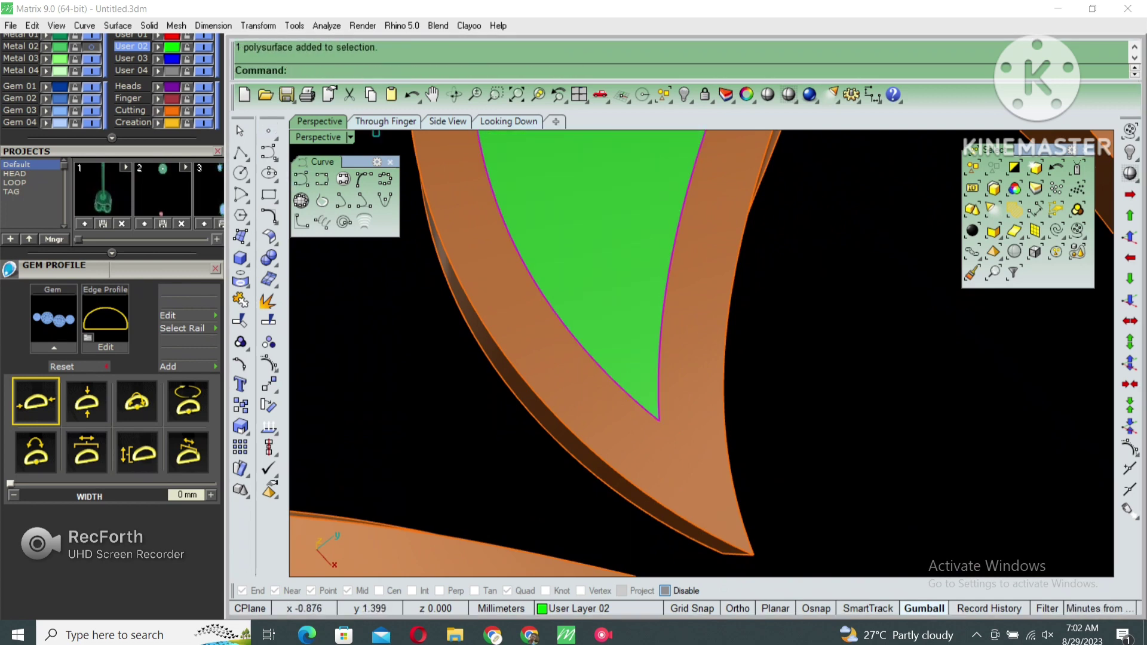
Split the filler with a cutting plane drawn in the top wireframe view
left_click(509, 121)
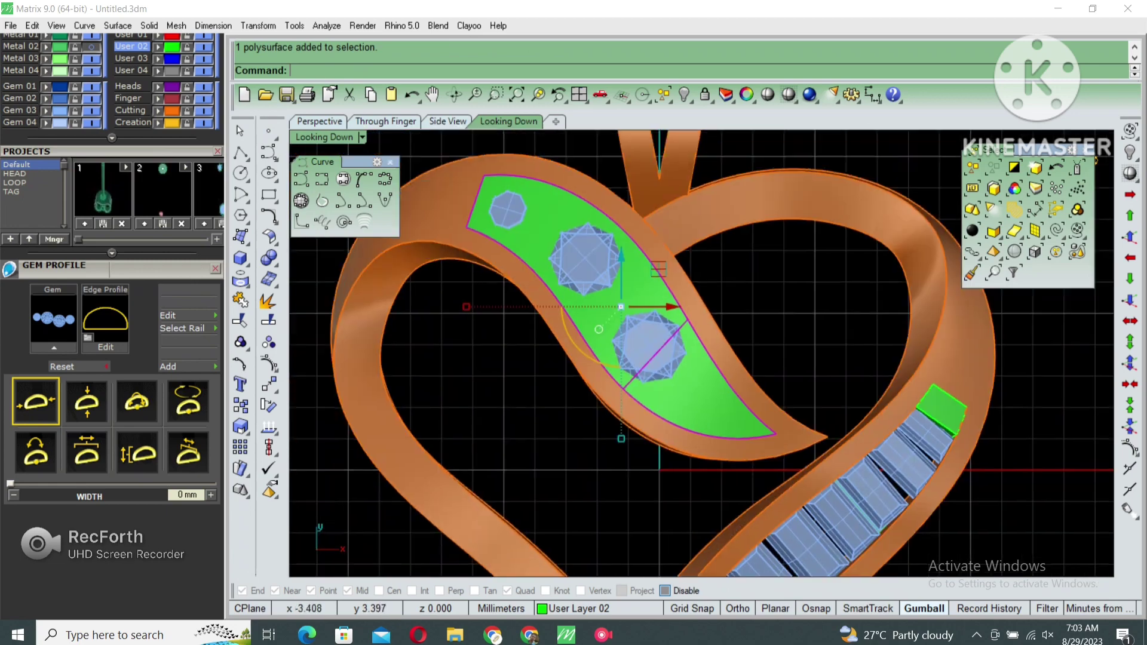
left_click(788, 94)
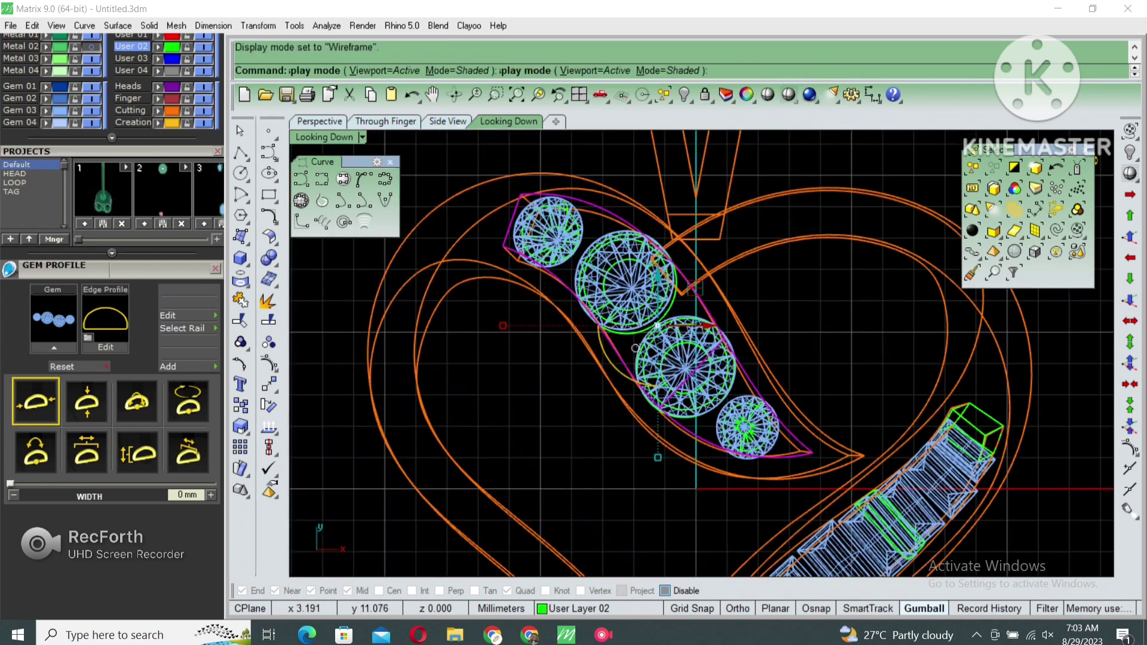
type("CP")
key("Return")
scroll(667, 357, "up", 3)
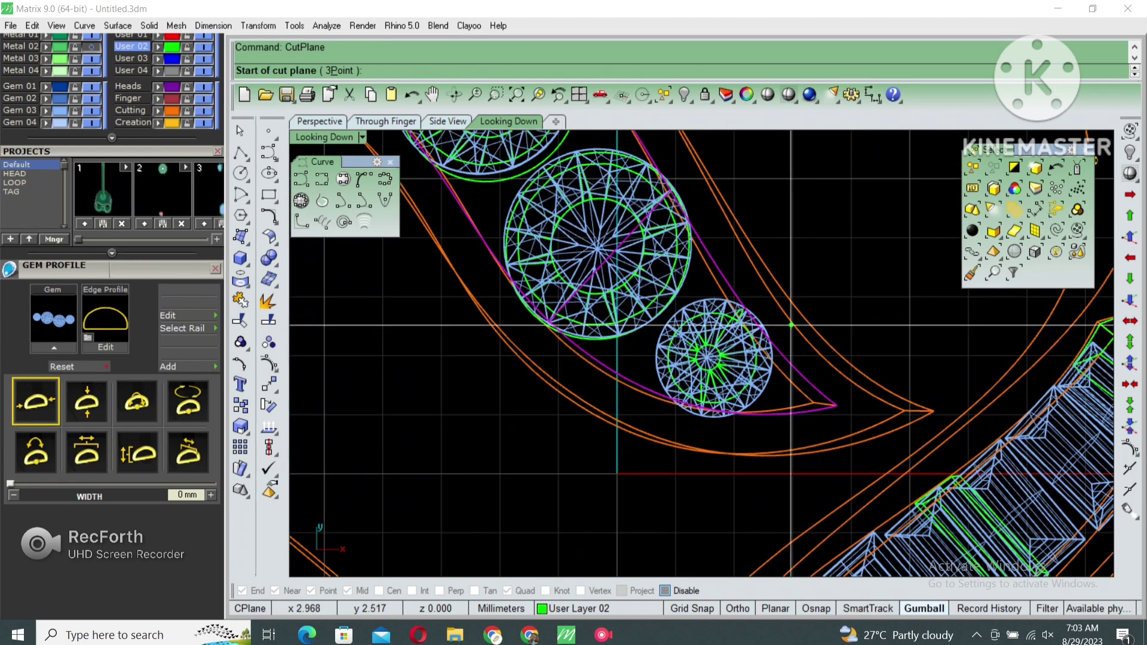
left_click(809, 274)
left_click(723, 481)
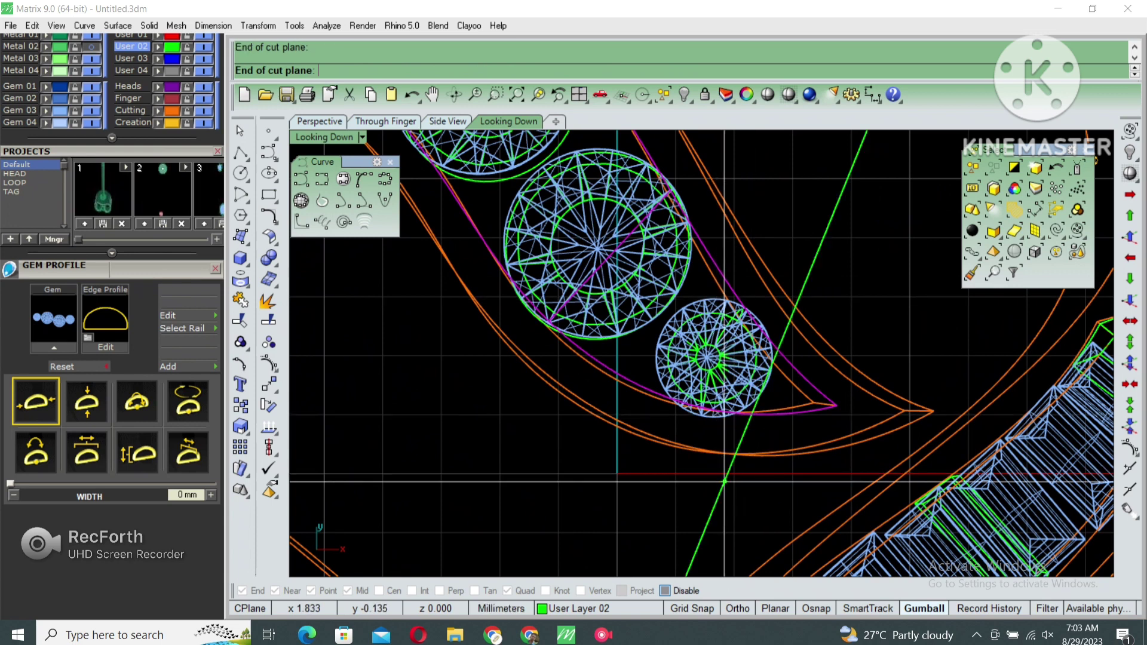
key("Return")
key("Return")
Delete the unwanted filler tip and the construction curves
left_click(515, 165, "ctrl")
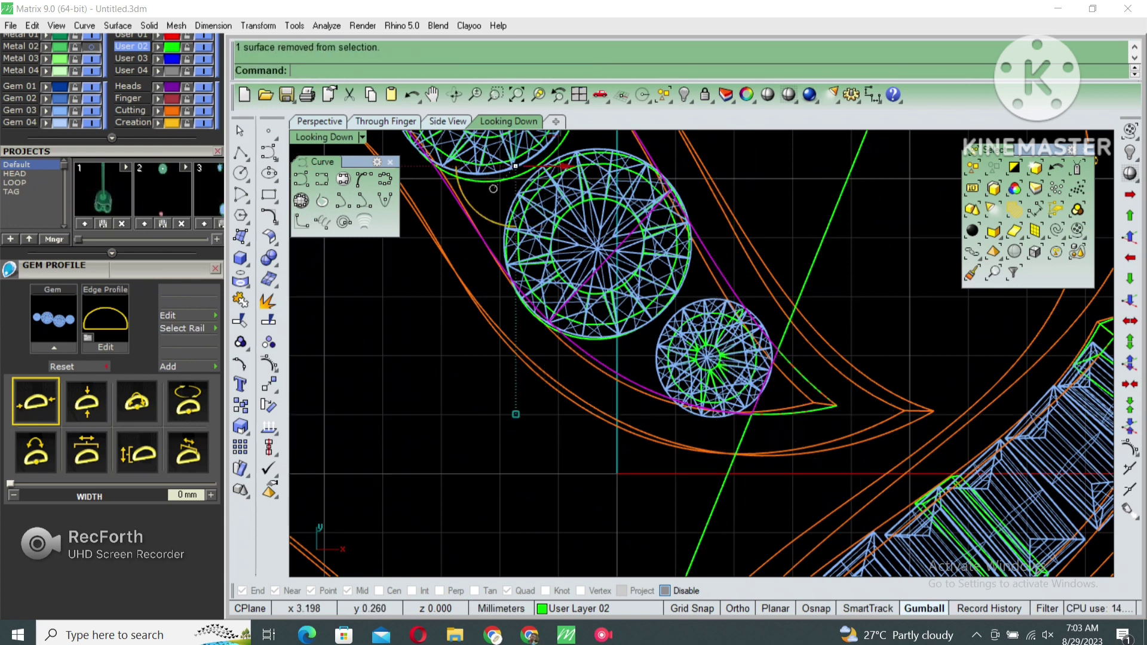
left_click(493, 188, "shift")
key("Delete")
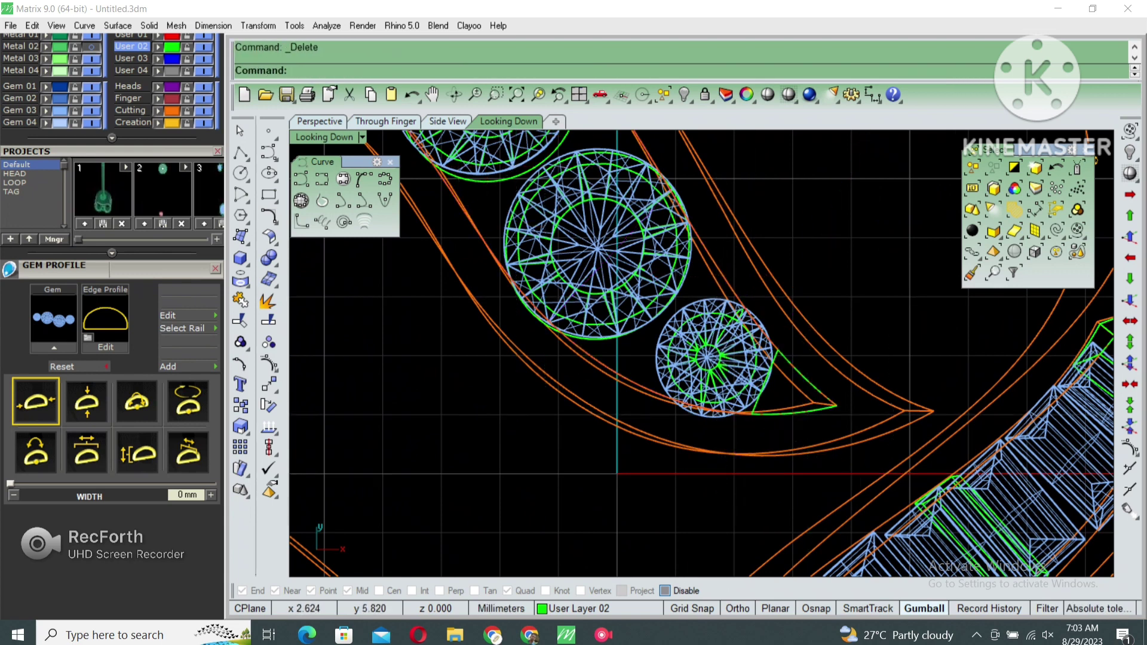
Offset the green triangular filler into a 1.5 solid in shaded Perspective
key("ctrl+alt+s")
scroll(717, 358, "up", 3)
left_click(780, 375)
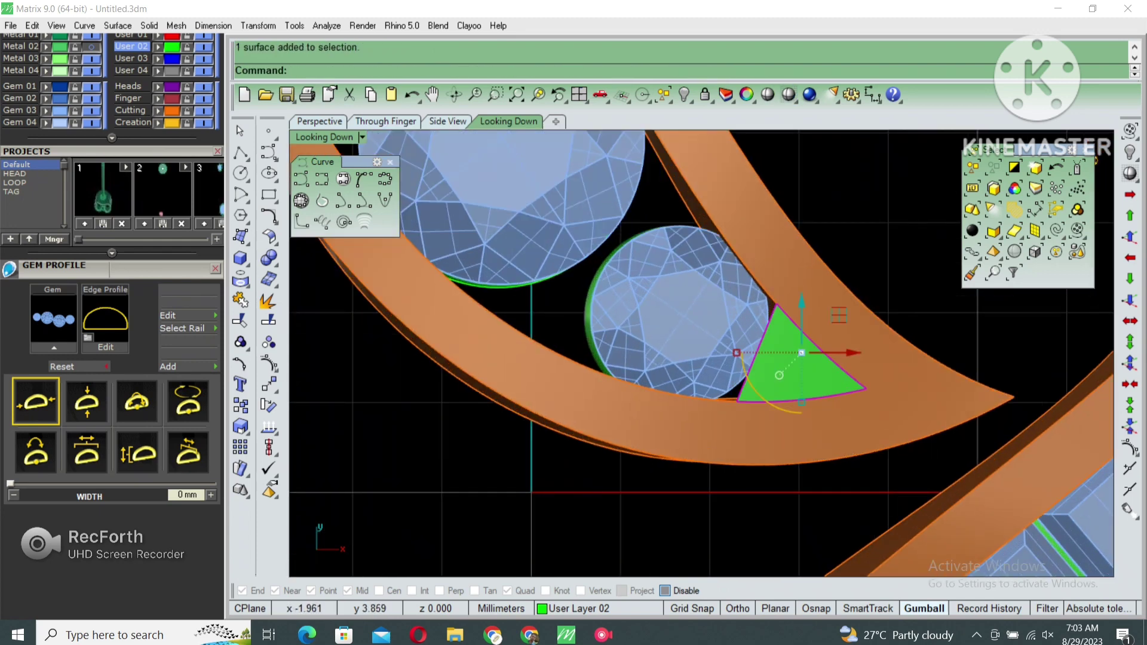
key("ctrl+Tab")
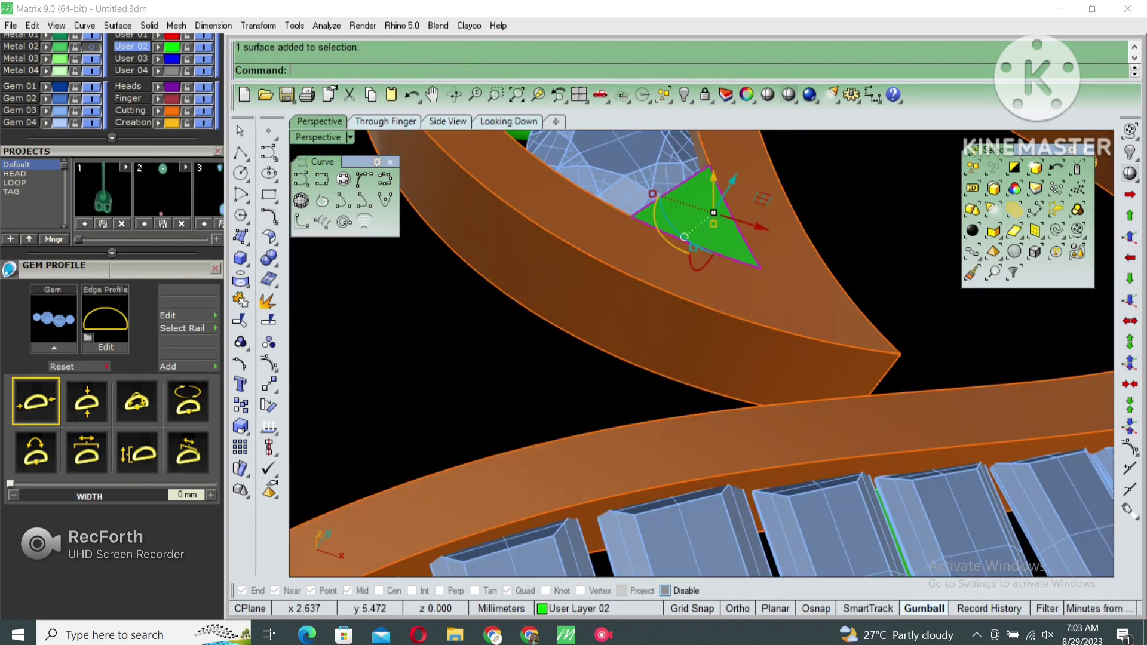
right_click_drag(687, 358, 657, 334)
key("Return")
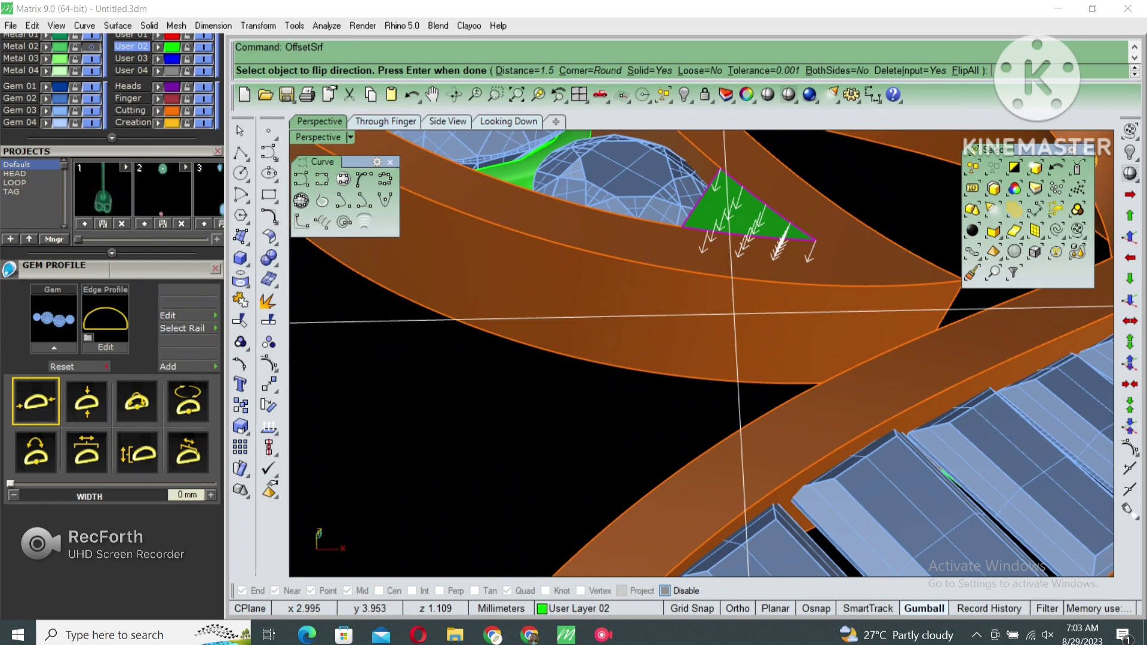
key("Return")
scroll(735, 317, "down", 5)
mouse_move(735, 317)
right_mouse_down()
mouse_move(710, 320)
mouse_move(686, 353)
right_mouse_up()
Hide everything except the triangular filler solid
key("ctrl+a")
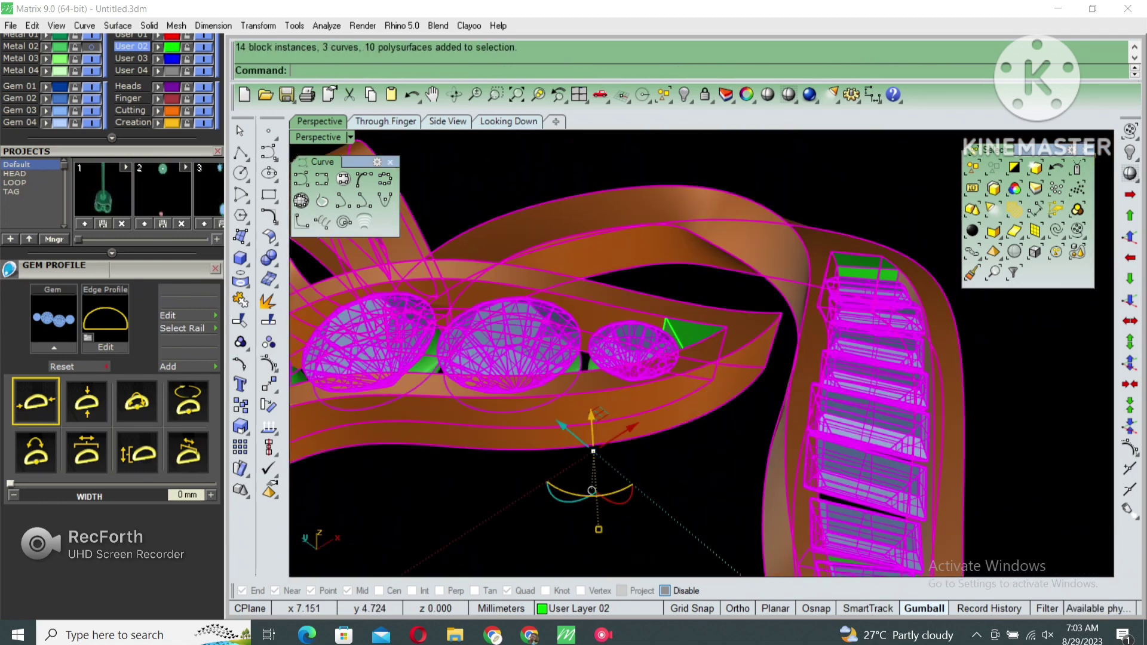
type("hide")
key("Return")
scroll(795, 388, "up", 2)
scroll(795, 388, "up", 3)
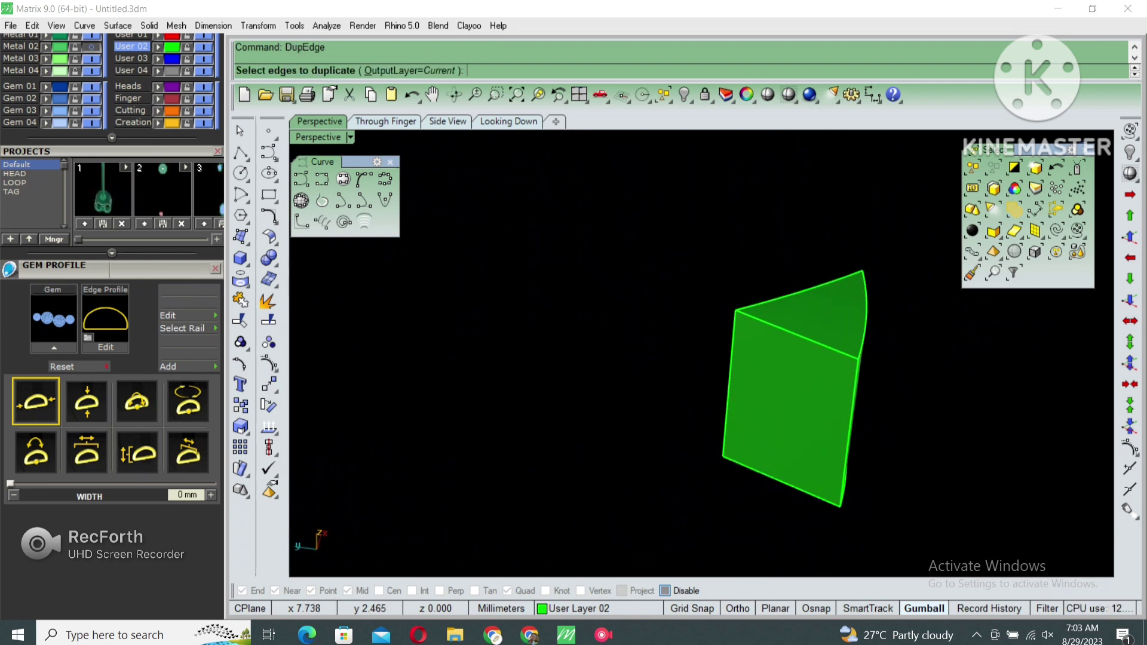
Extract the filler's bottom face, copy its curved edge, and delete the original solid
left_click(798, 335)
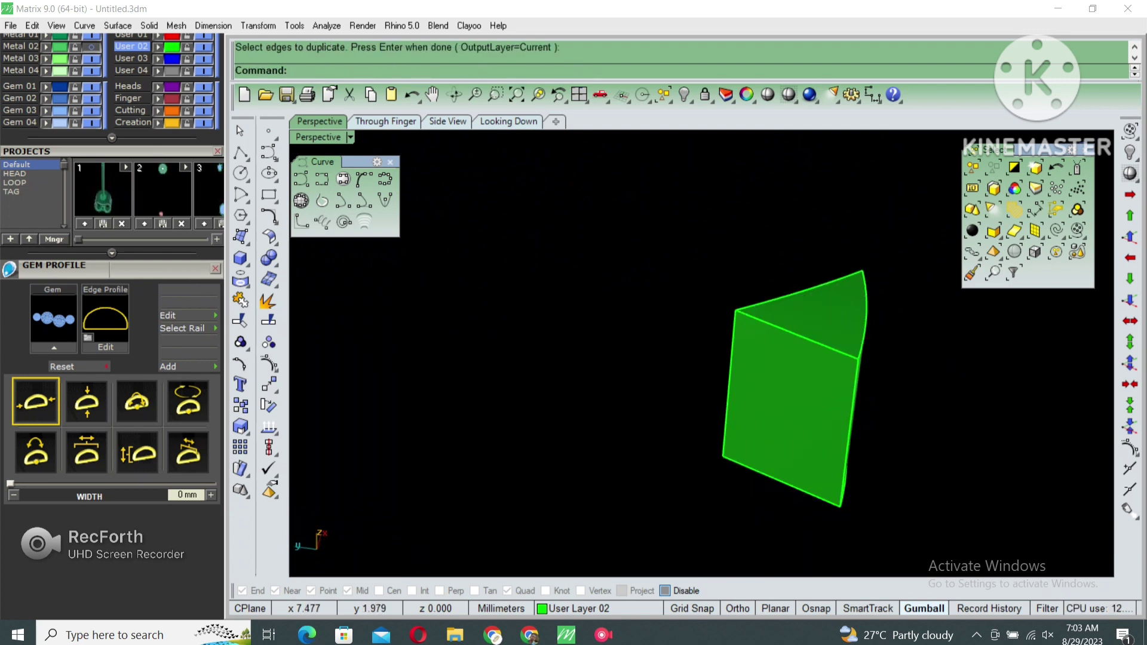
mouse_move(795, 388)
right_mouse_down()
mouse_move(789, 359)
mouse_move(729, 310)
mouse_move(747, 406)
mouse_move(741, 382)
right_mouse_up()
left_click(723, 328)
key("Return")
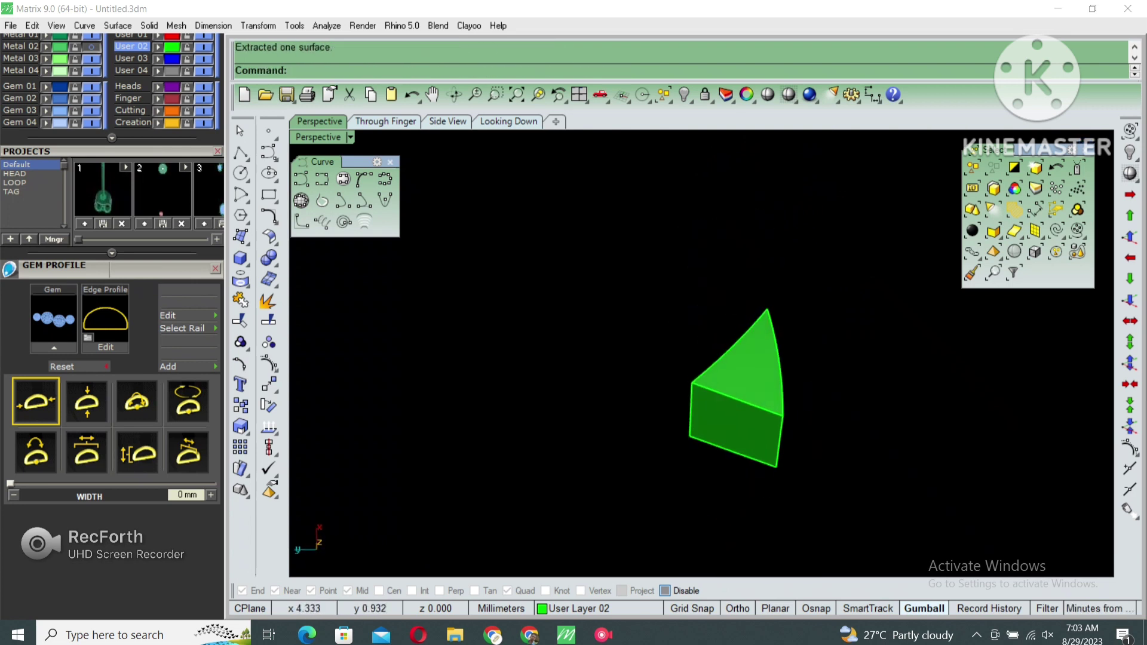
left_click(777, 358)
key("Return")
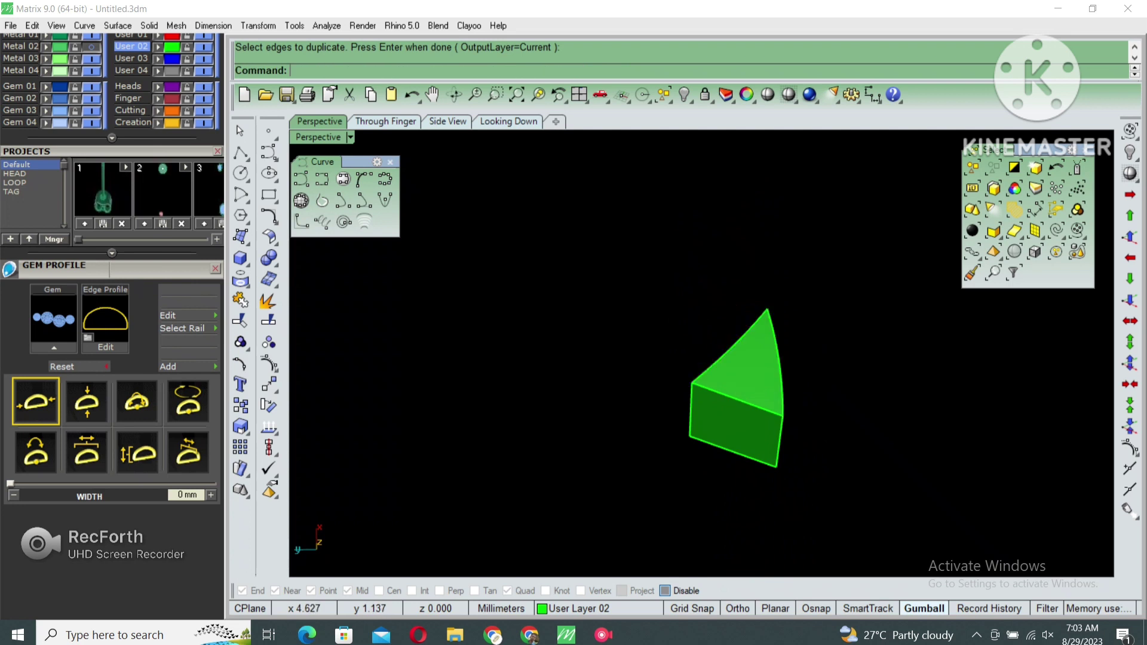
key("Delete")
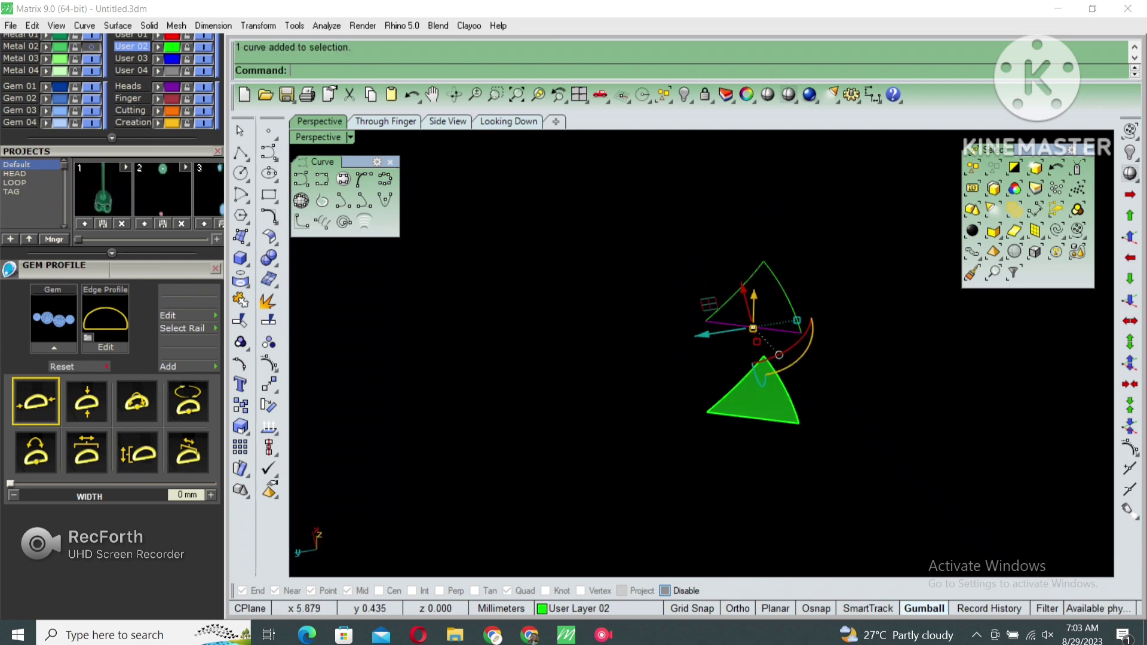
Rebuild the edge curve with 12 points and drag the middle points down so it sags
right_click_drag(716, 359, 687, 382)
key("F10")
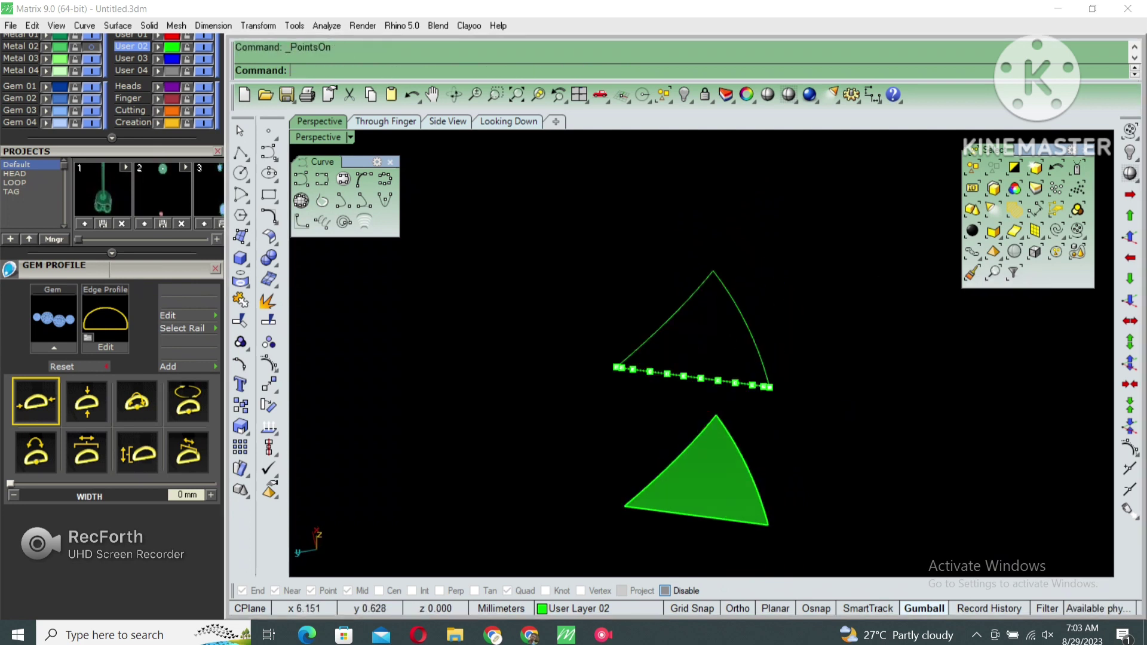
type("rebuild")
key("Return")
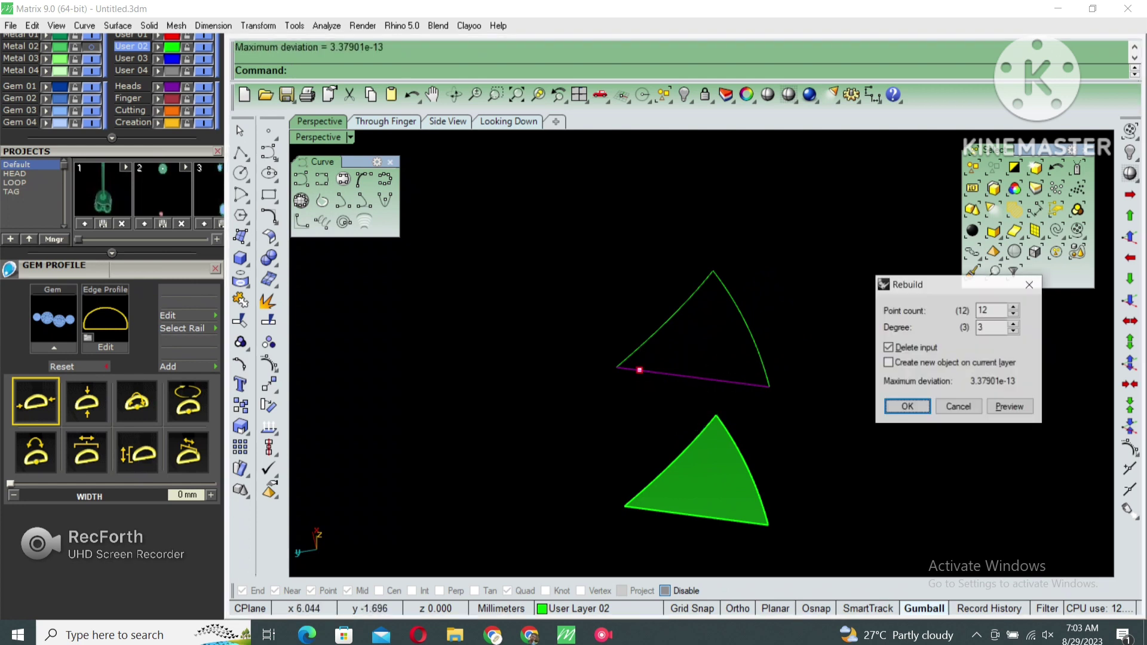
key("Return")
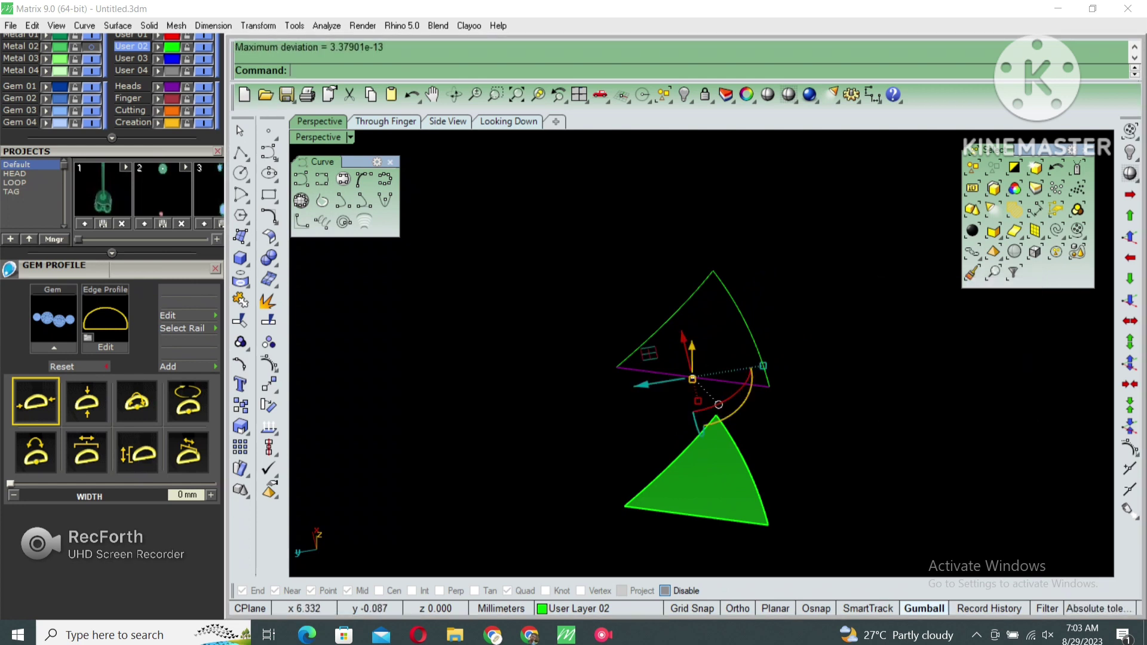
right_click_drag(640, 370, 614, 389)
key("F10")
left_click_drag(610, 305, 751, 391)
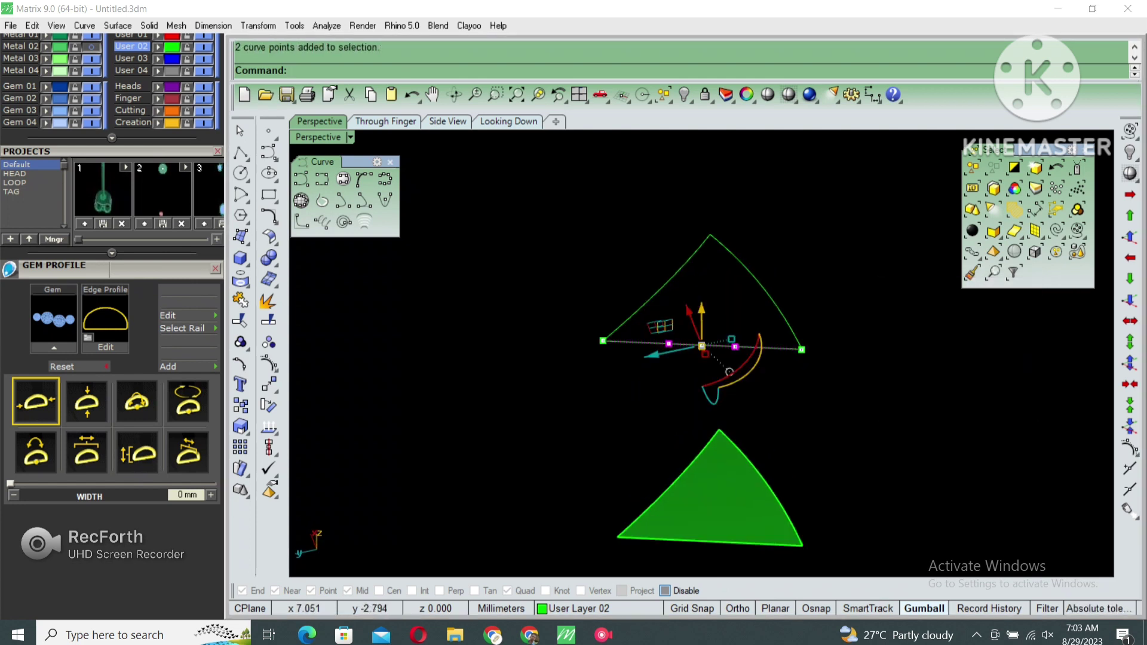
key("alt+Down")
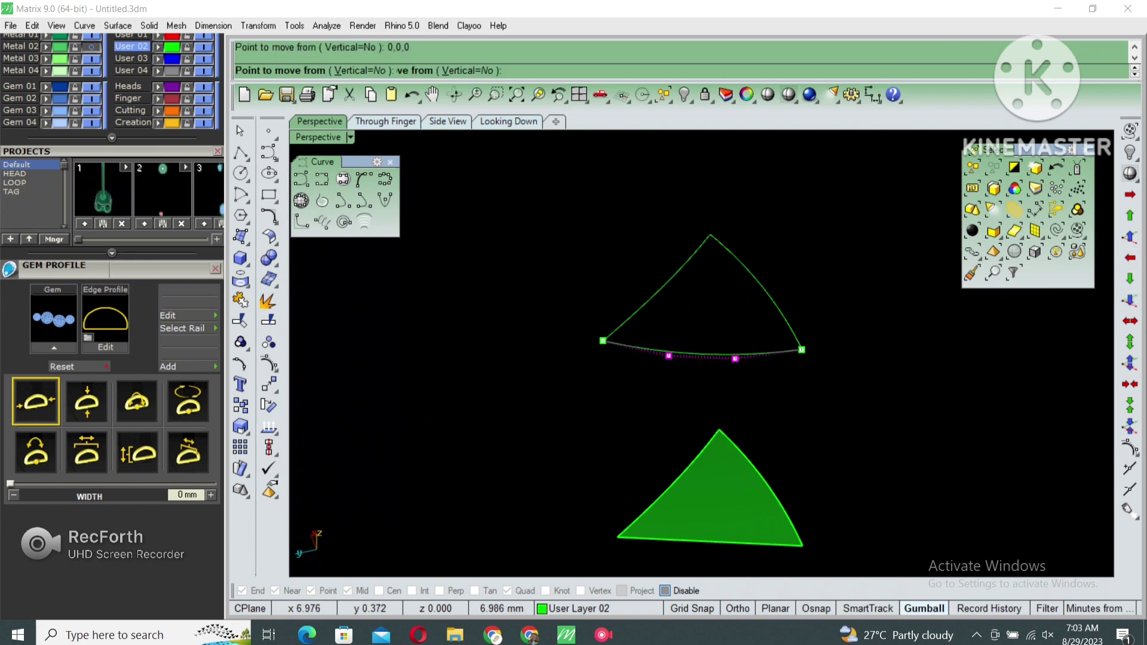
Sweep a curved top surface, duplicate both borders, and loft the side surface
left_click_drag(830, 273, 523, 298)
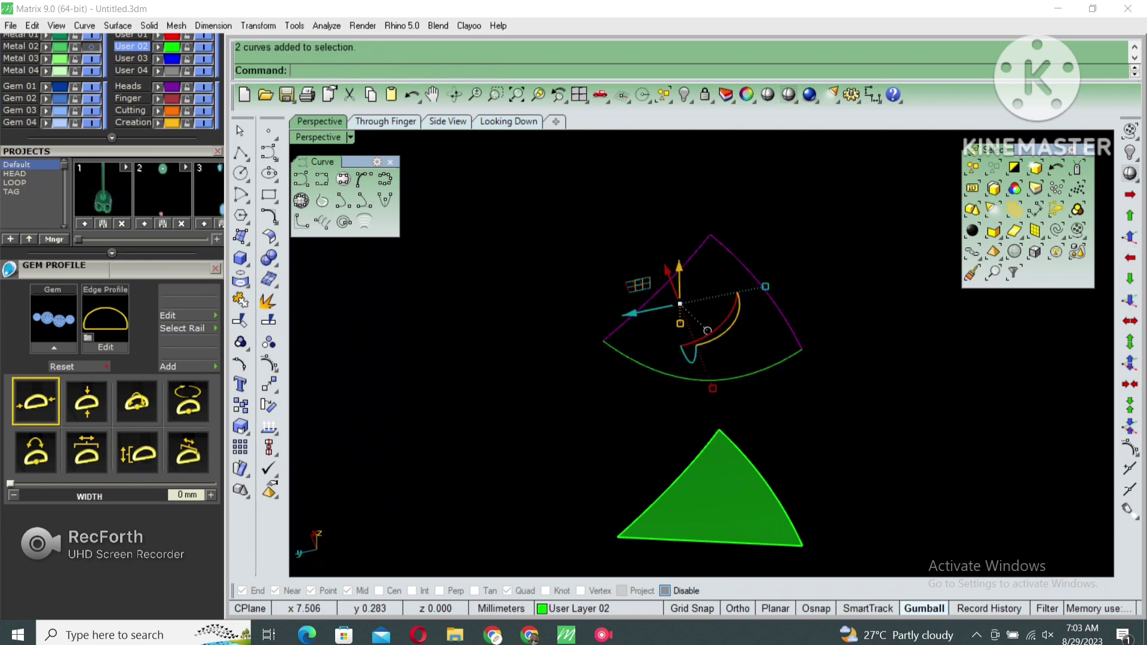
key("Return")
key("Return")
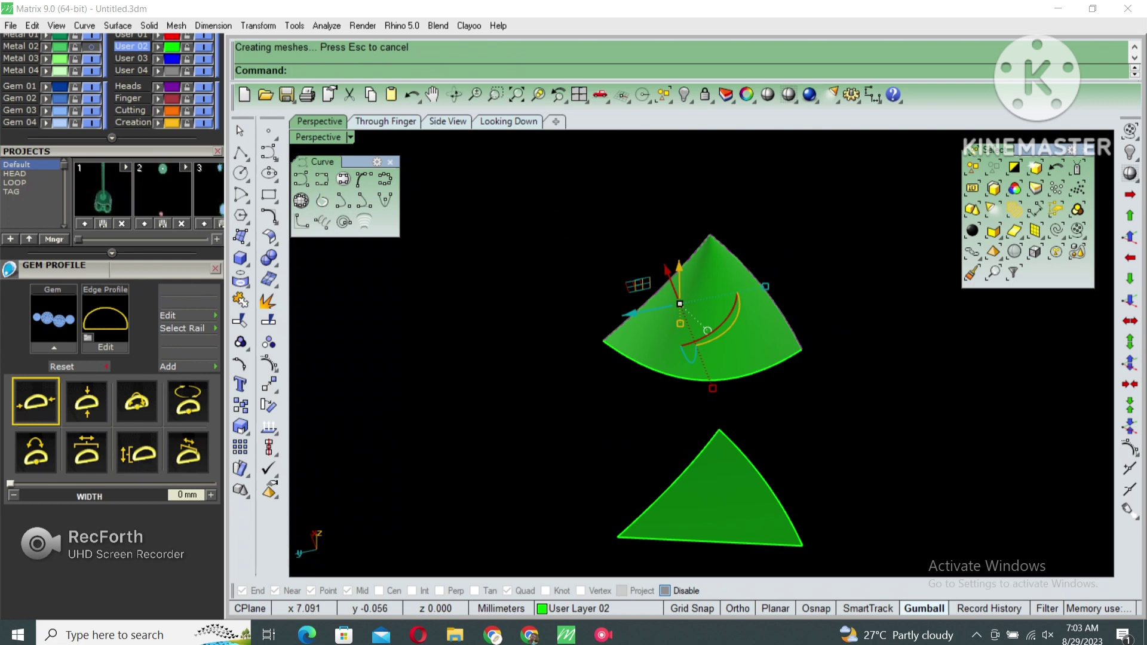
left_click(711, 496, "shift")
type("upBorder")
key("Return")
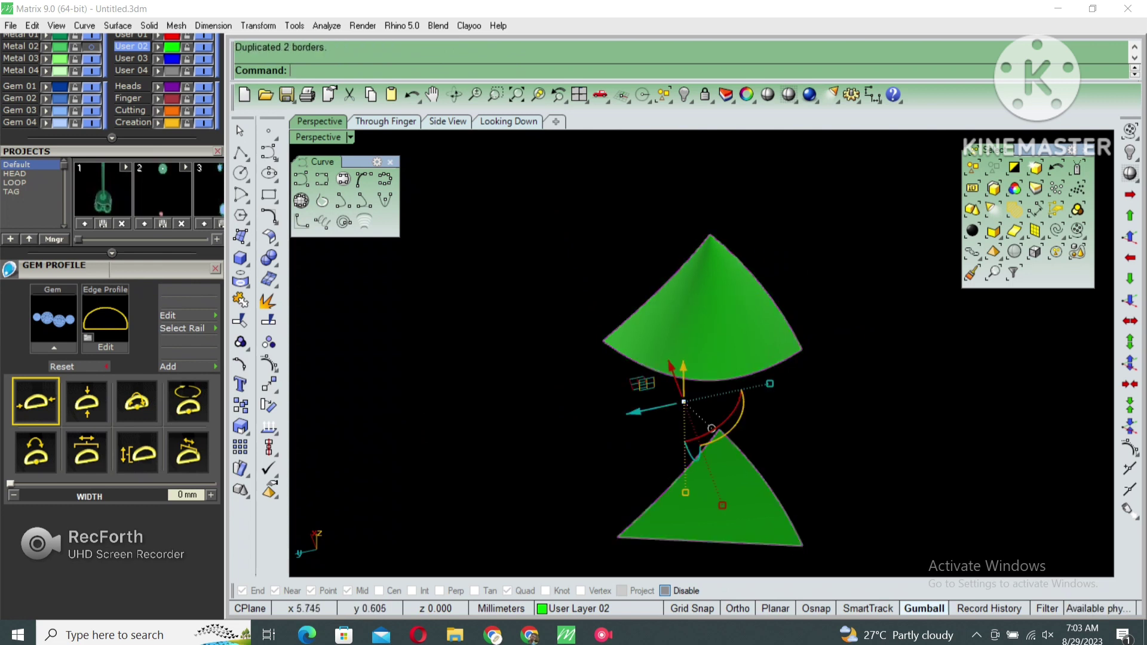
type("ft")
key("Return")
key("Return")
key("Return")
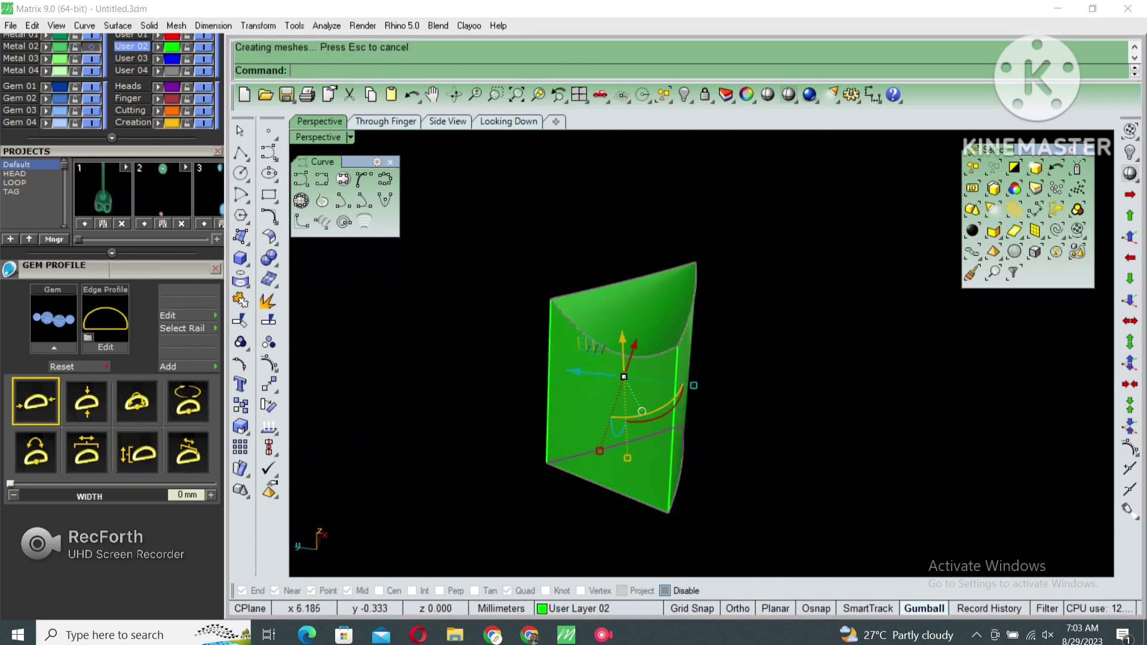
key("Delete")
Select the new filler and its curves, then start revealing hidden pendant parts
left_click_drag(793, 250, 508, 436)
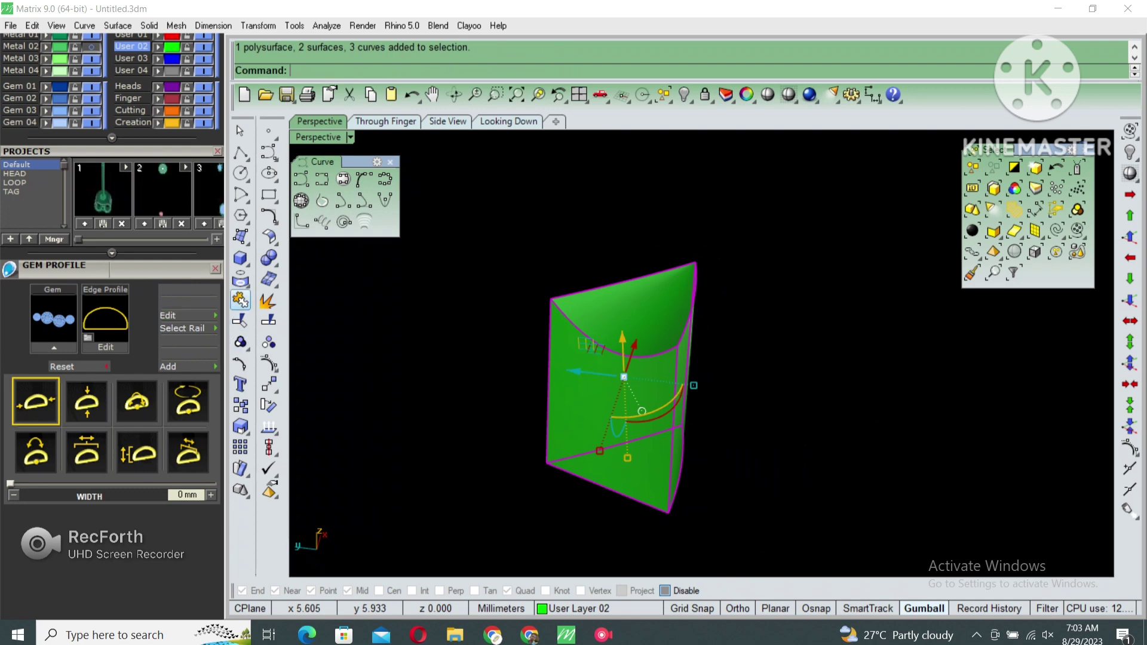
left_click(240, 300)
right_click(240, 300)
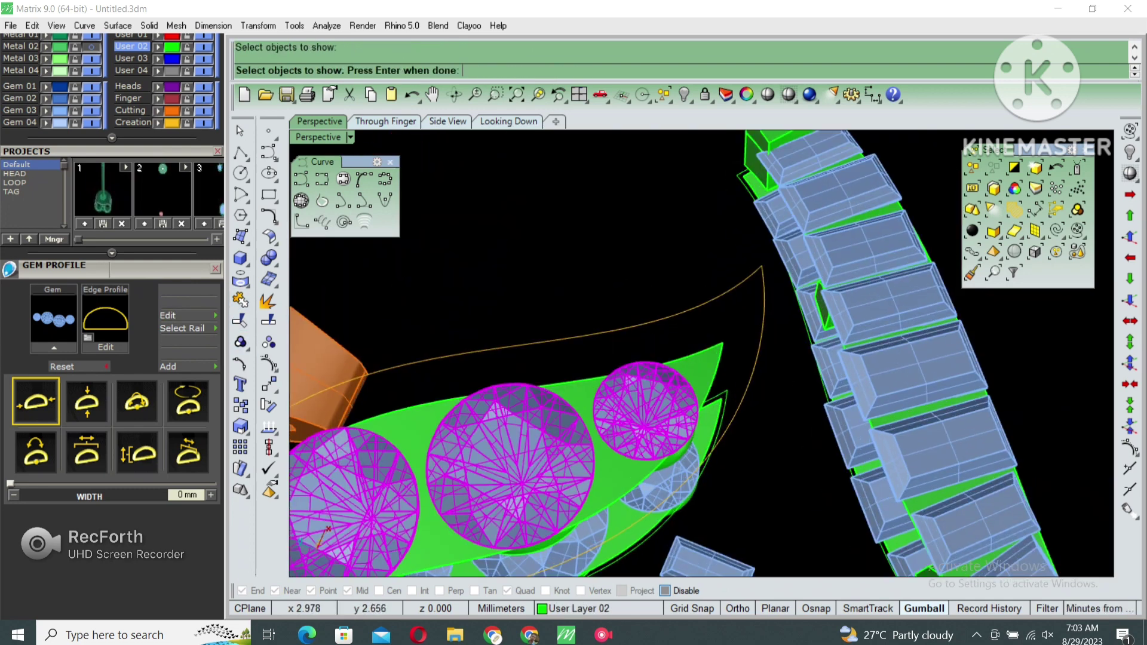
Restore the chosen hidden pendant parts to view
key("Return")
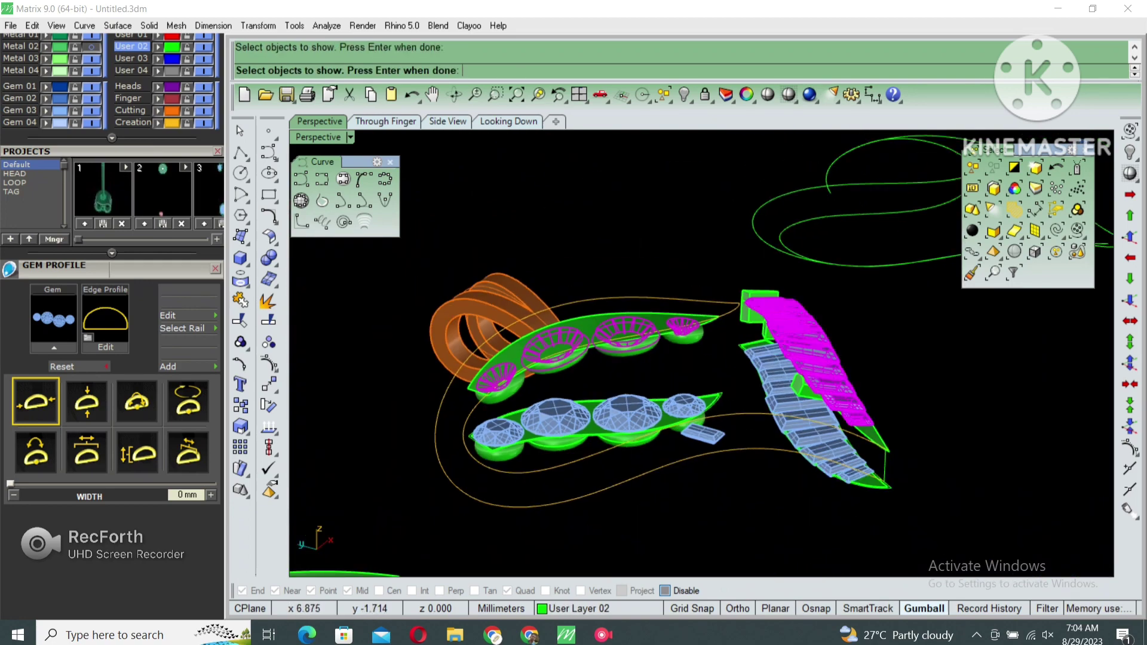
scroll(762, 340, "up", 3)
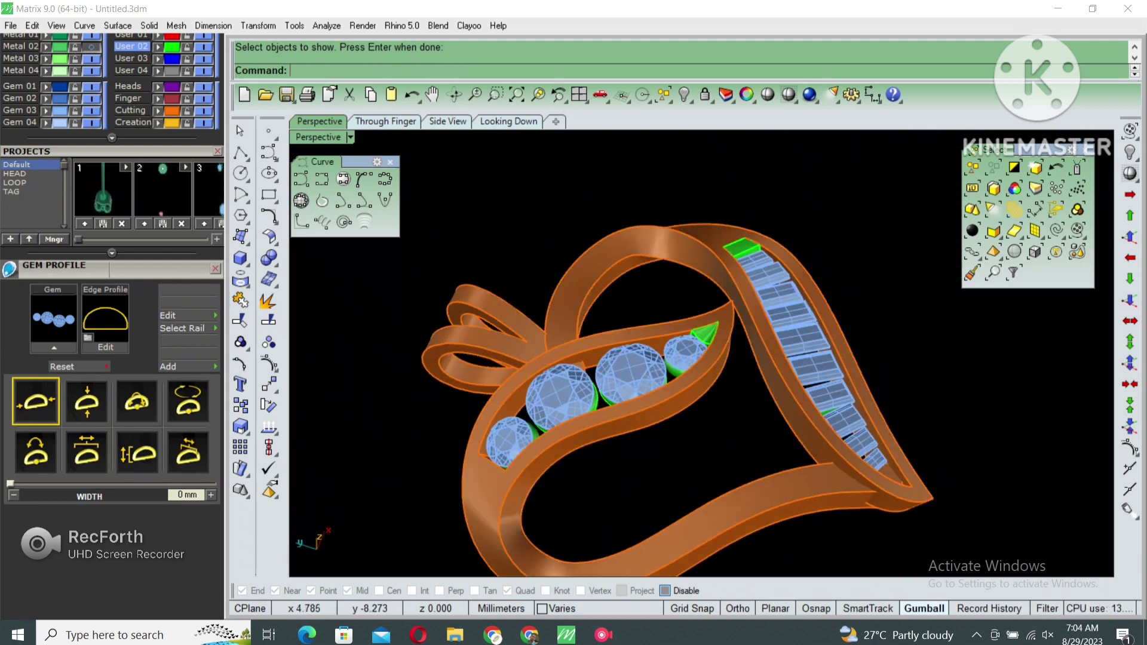
scroll(837, 430, "up", 5)
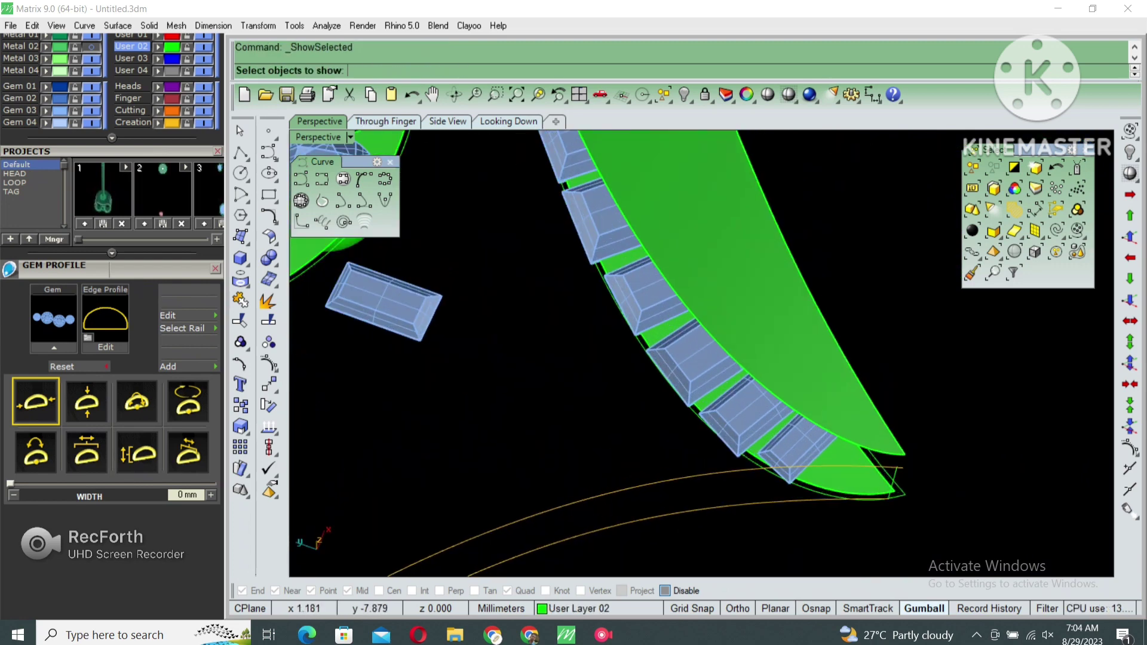
mouse_move(657, 358)
right_mouse_down()
mouse_move(666, 353)
mouse_move(633, 358)
mouse_move(645, 359)
right_mouse_up()
Copy the band's inner edge and fill that loop with a flat planar surface
key("Return")
left_click(795, 419)
key("Return")
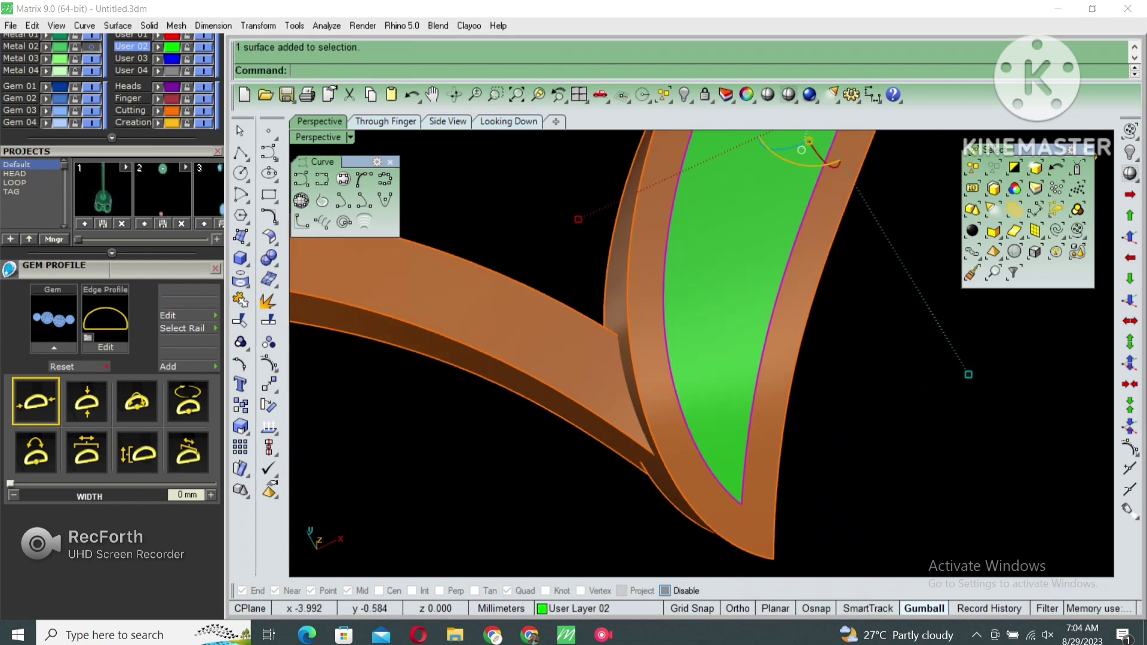
left_click(508, 122)
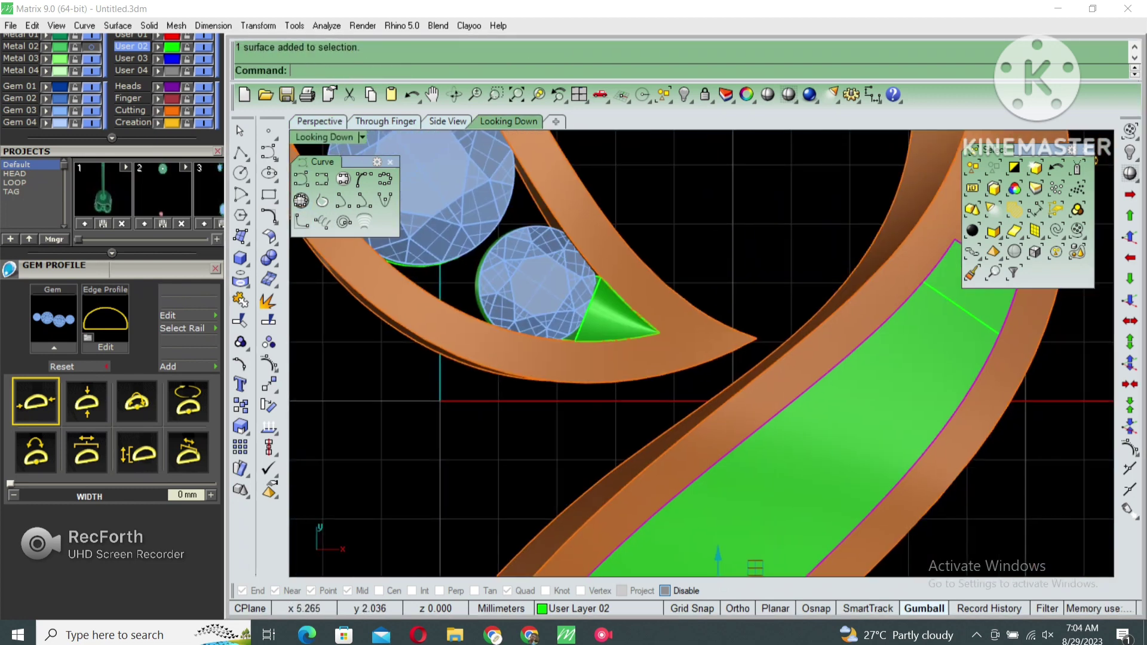
Split the surface with a CutPlane across the tip and delete the extra piece
left_click(788, 95)
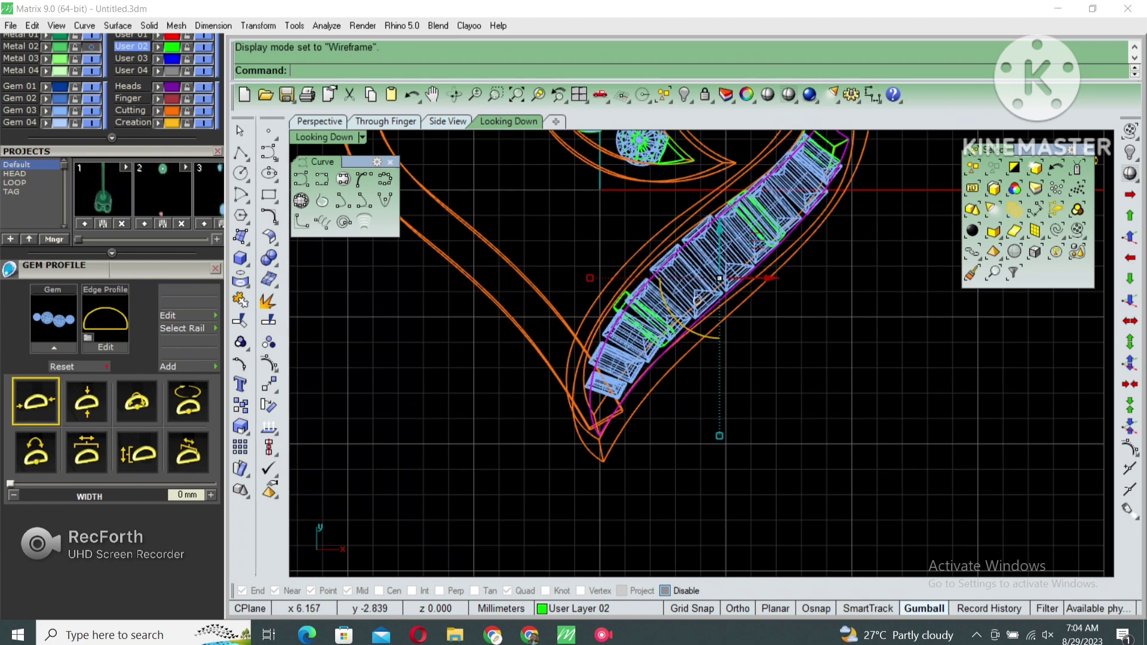
type("cutplane")
key("Return")
scroll(559, 399, "up", 2)
scroll(558, 398, "up", 2)
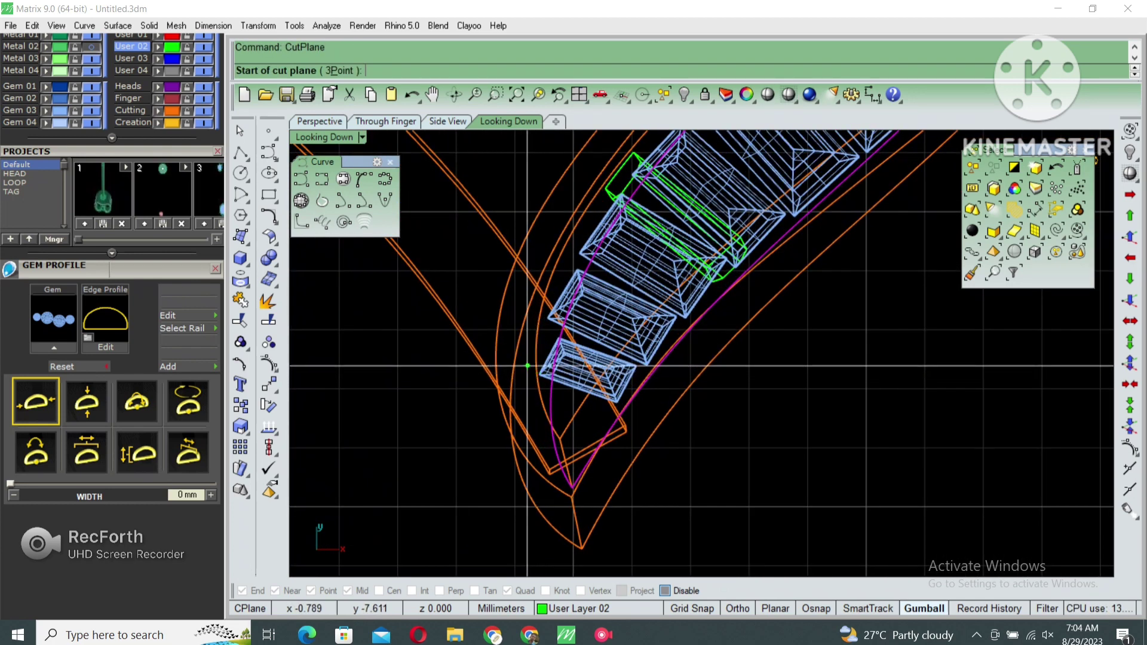
left_click(495, 359)
left_click(665, 415)
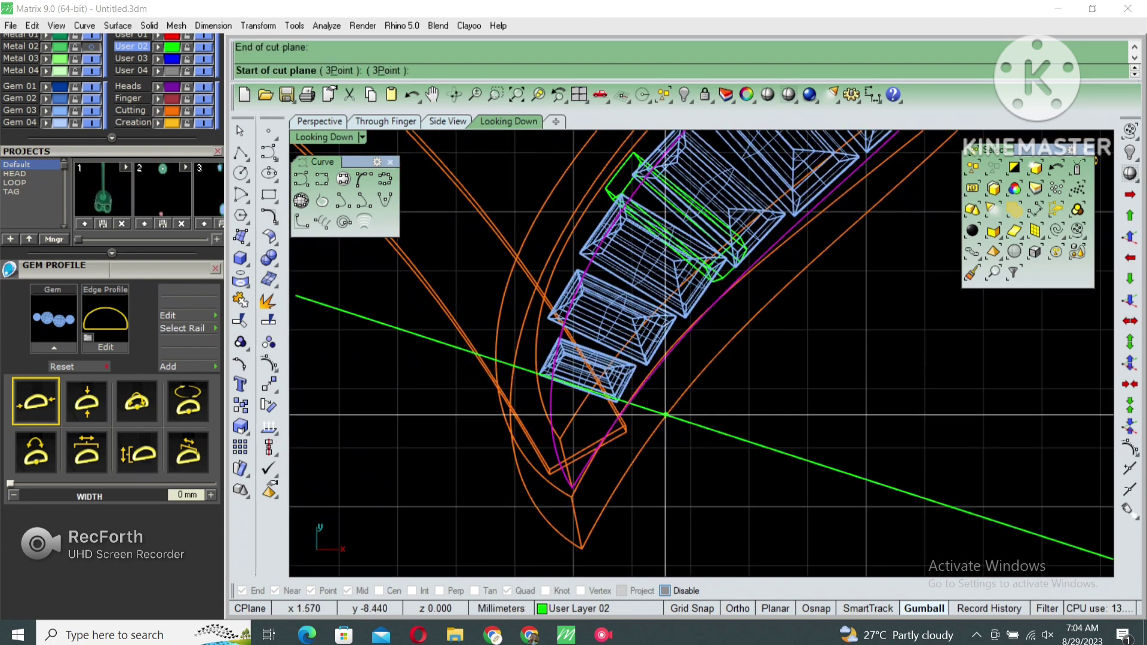
left_click(788, 94)
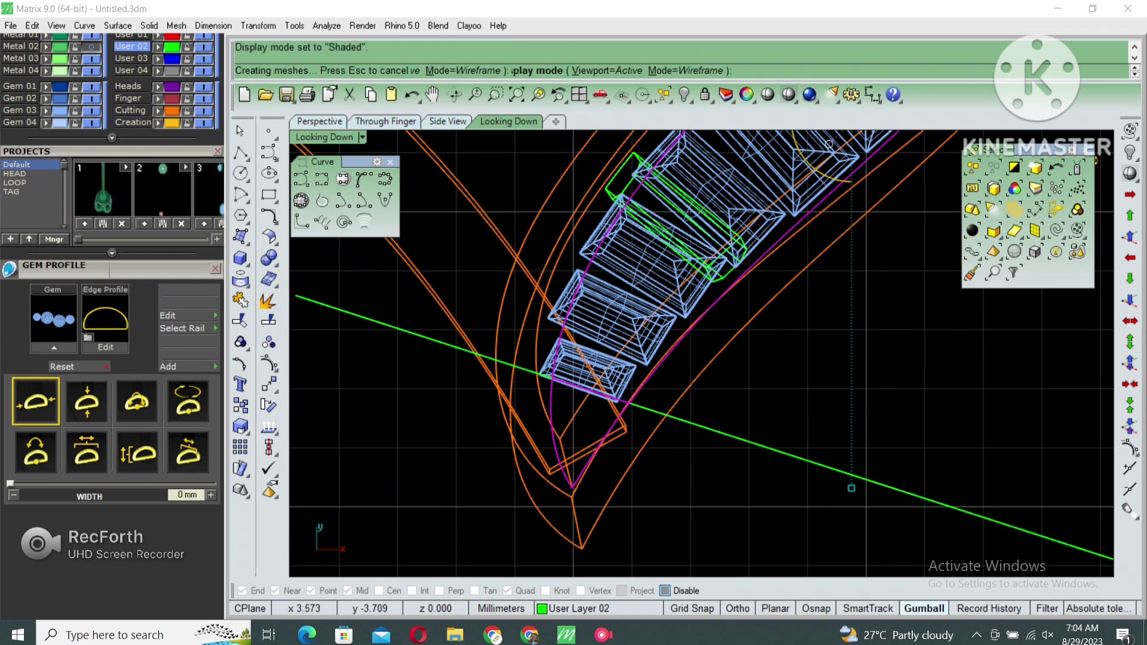
key("Delete")
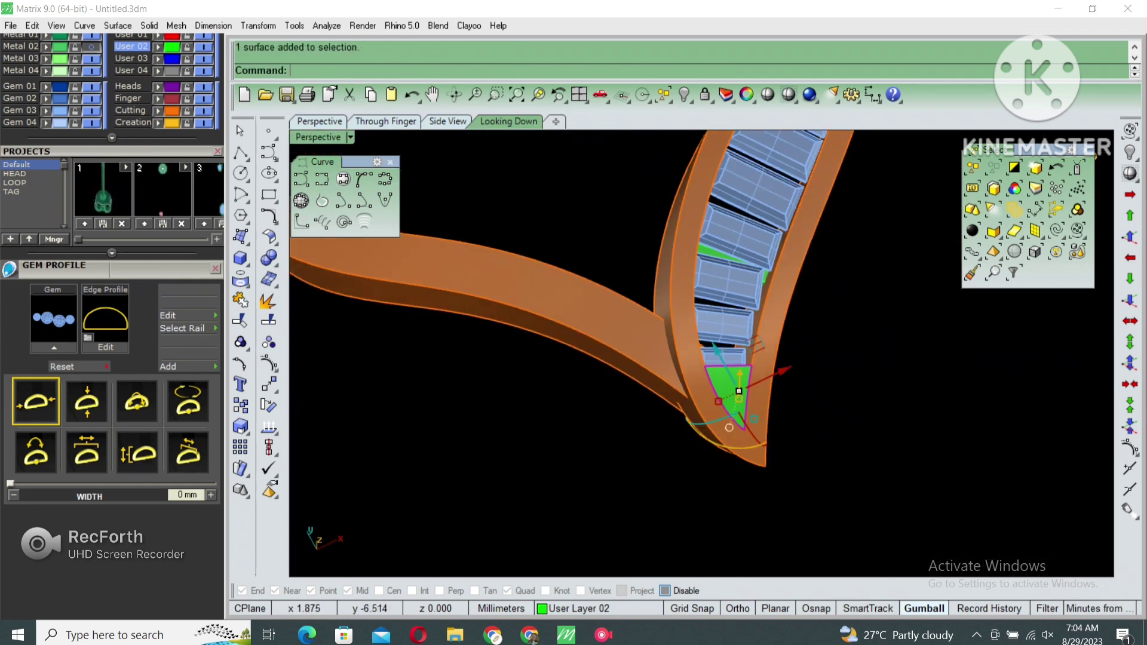
type("IN")
Lock the other parts and offset the green surface into a 1.5 solid wedge
key("Return")
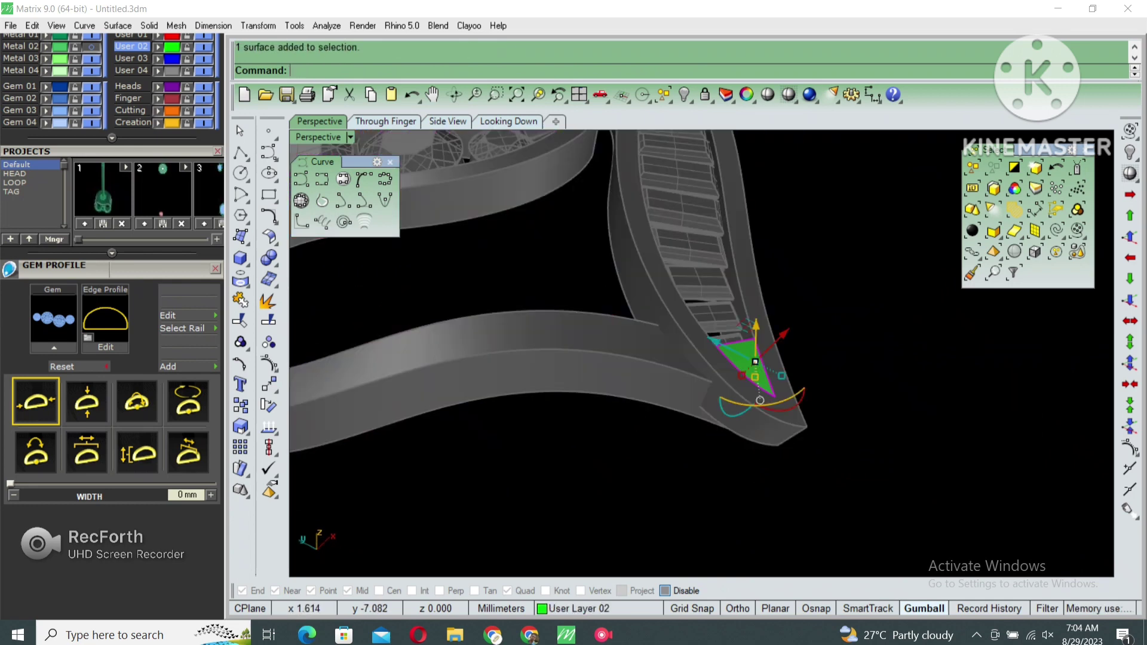
type("offsetsrf")
key("Return")
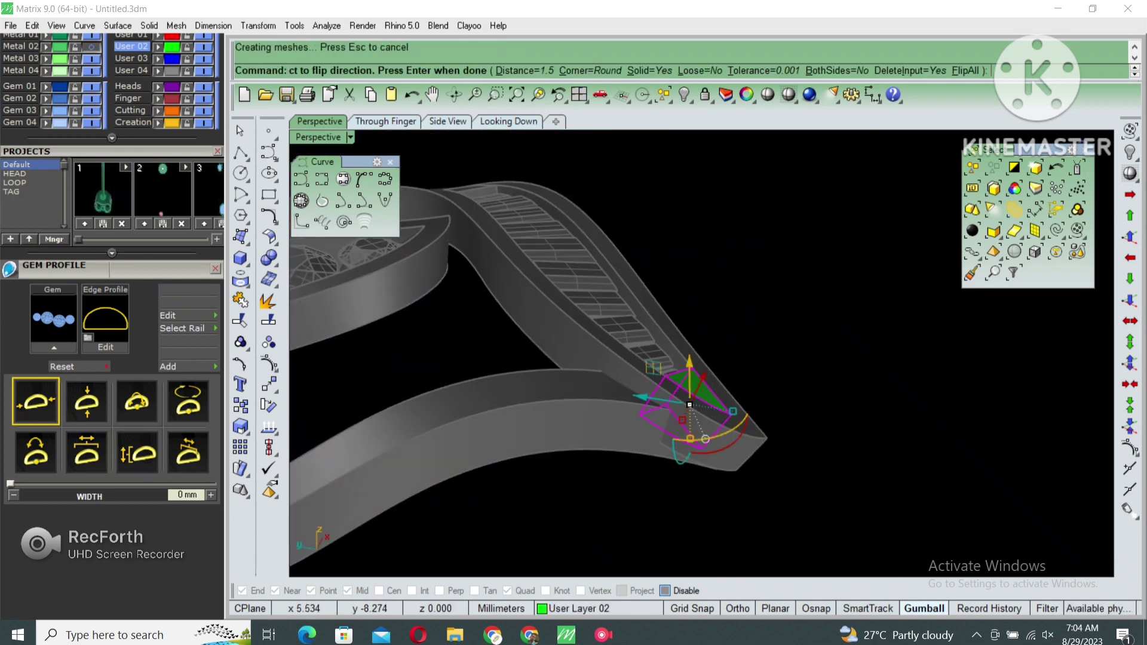
key("Return")
left_click(701, 374)
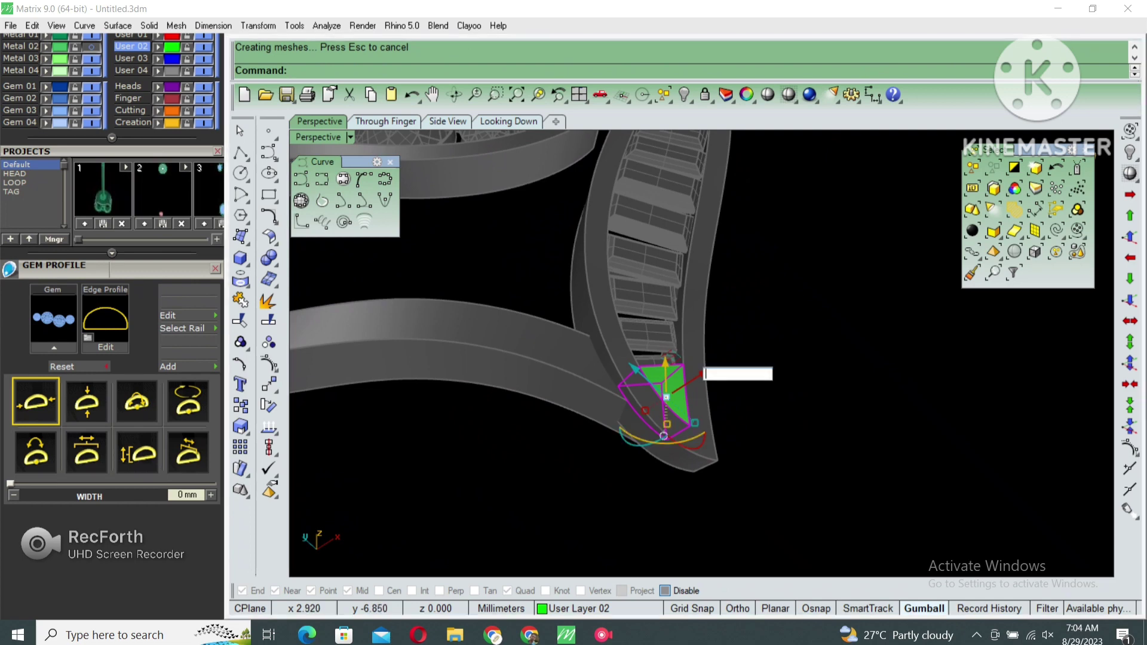
right_click_drag(657, 358, 597, 299)
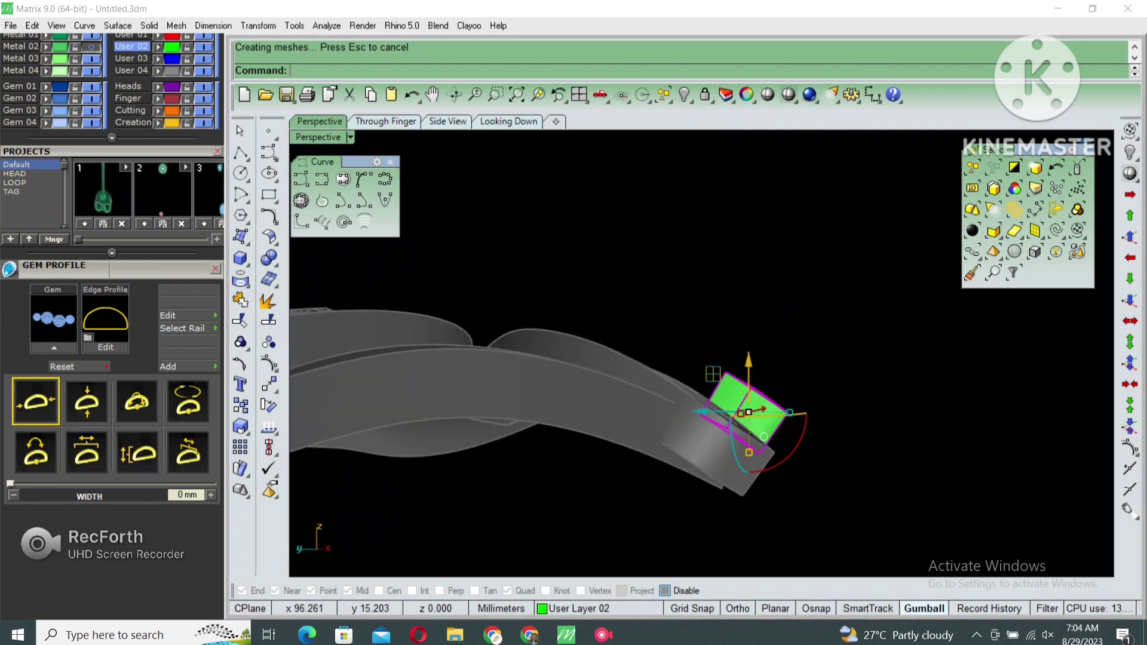
mouse_move(711, 454)
right_mouse_down()
mouse_move(657, 406)
mouse_move(777, 388)
right_mouse_up()
Extract a face from the wedge solid and delete the leftover solid
key("Return")
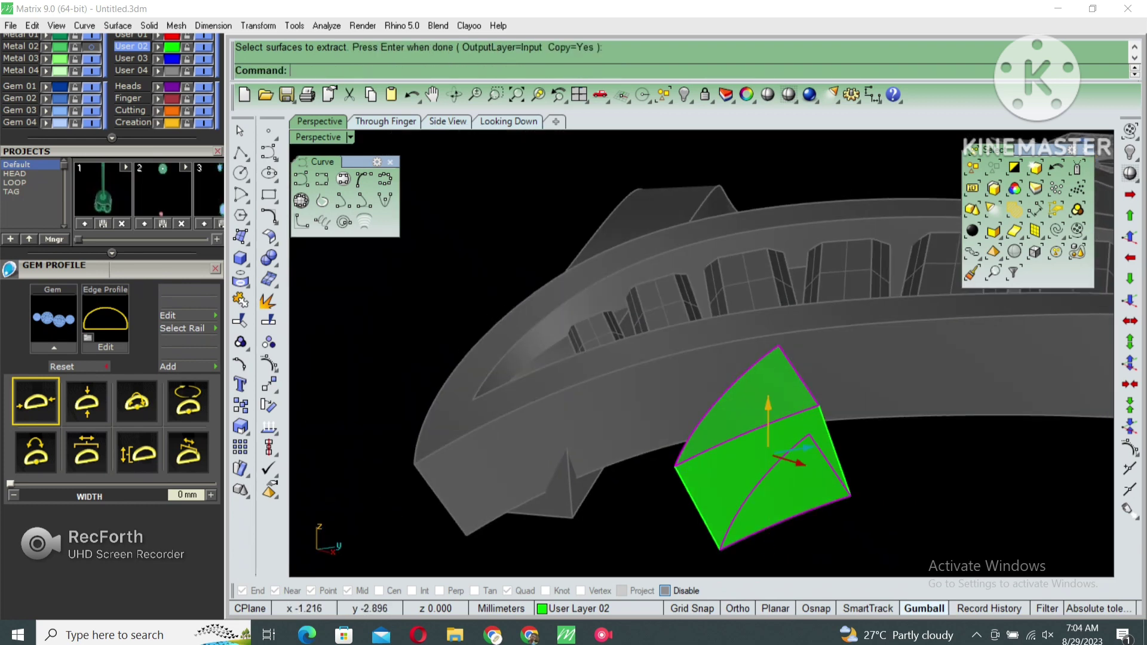
left_click(786, 466)
left_click(795, 484)
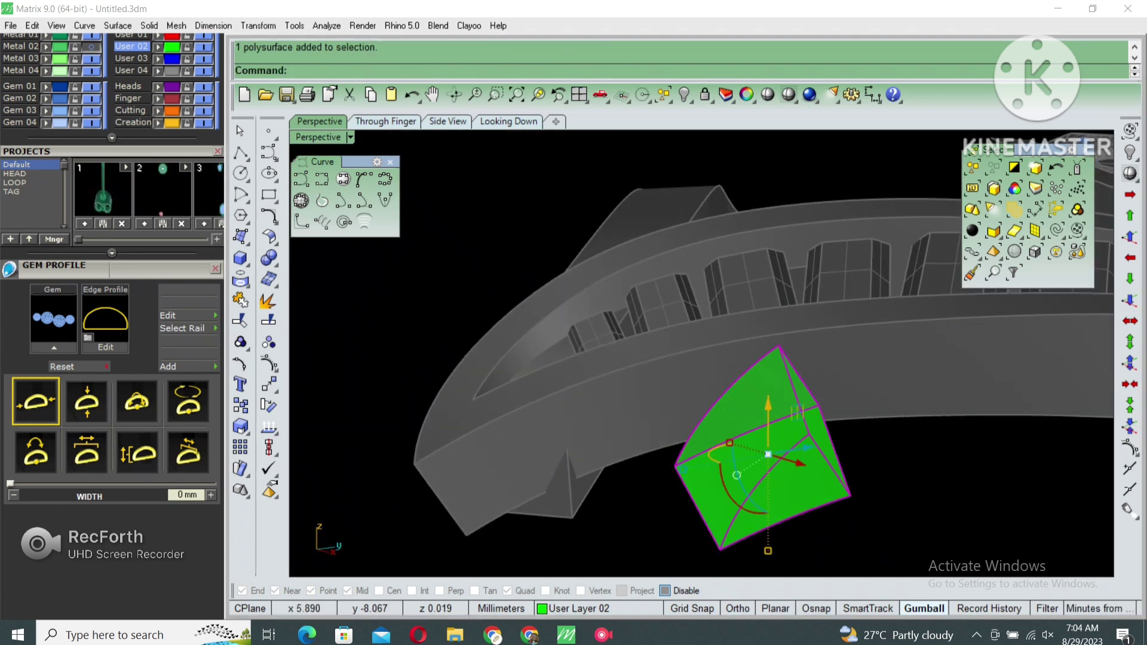
key("Delete")
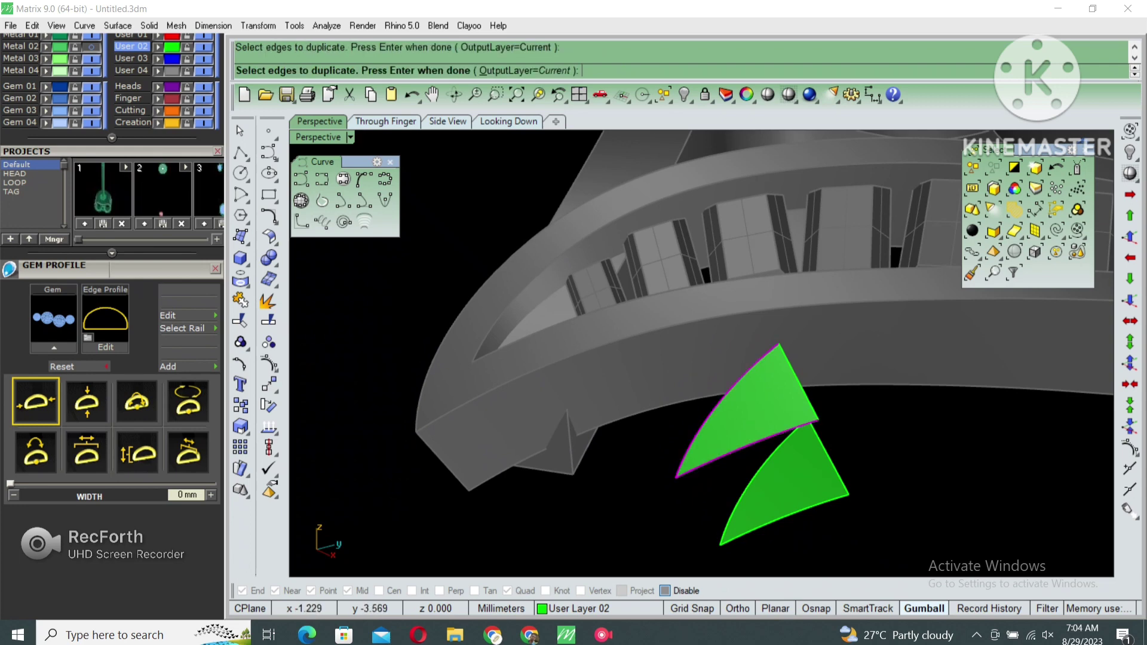
Duplicate the surface edge and rebuild that curve to 4 points
key("Return")
left_click(748, 422)
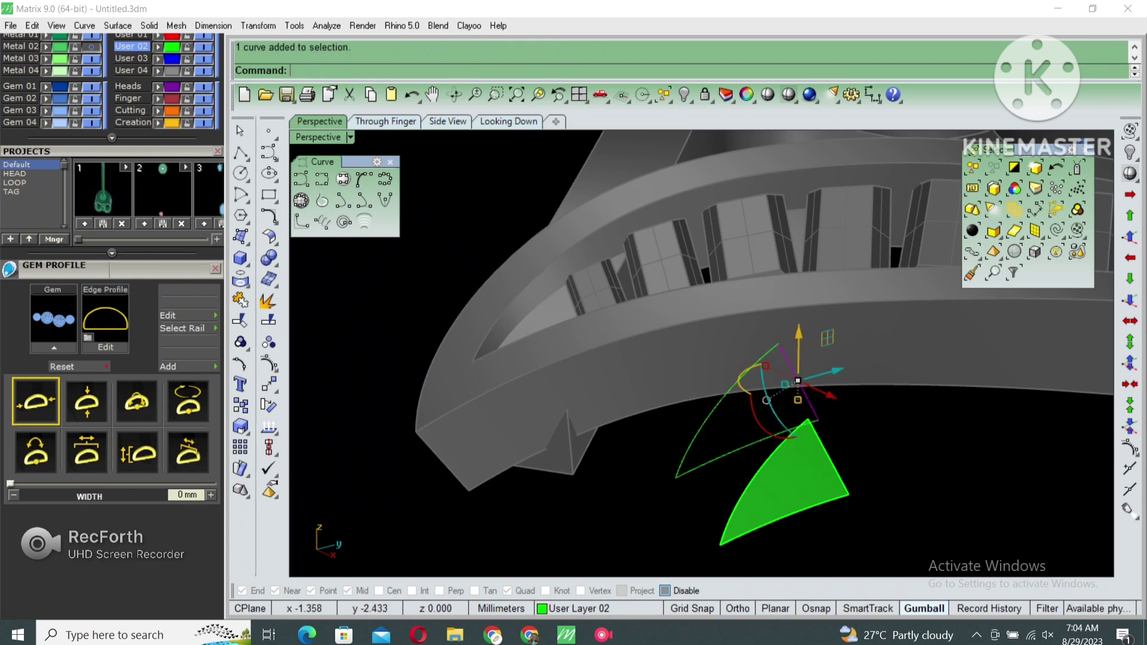
right_click_drag(798, 380, 803, 365)
type("ebuild")
key("Return")
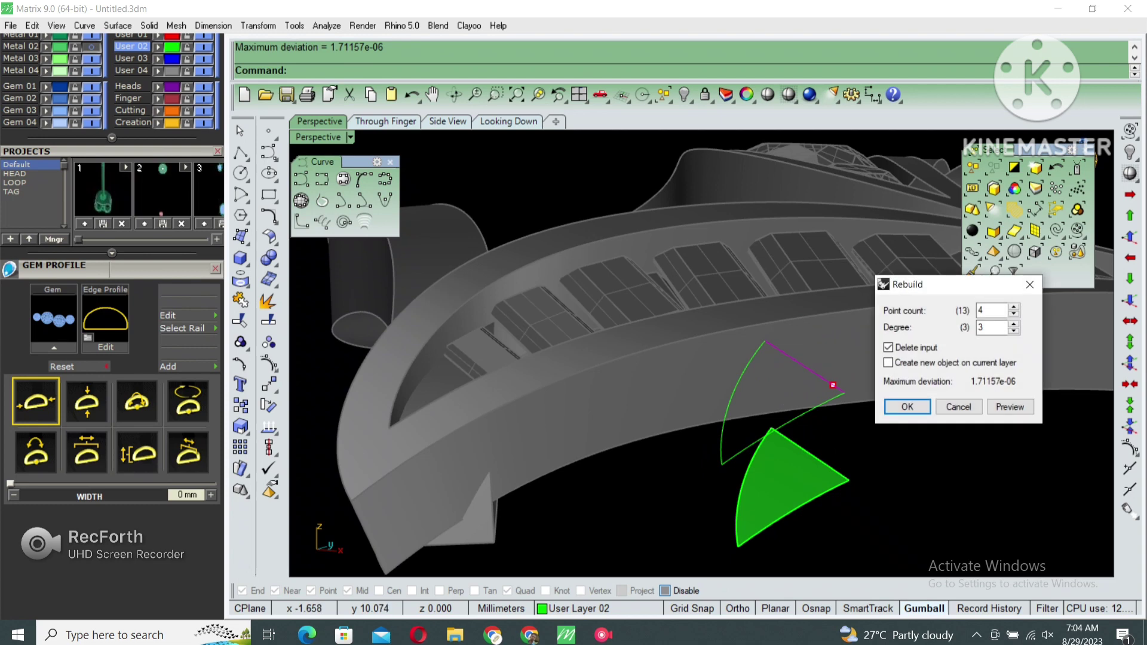
key("Return")
key("F10")
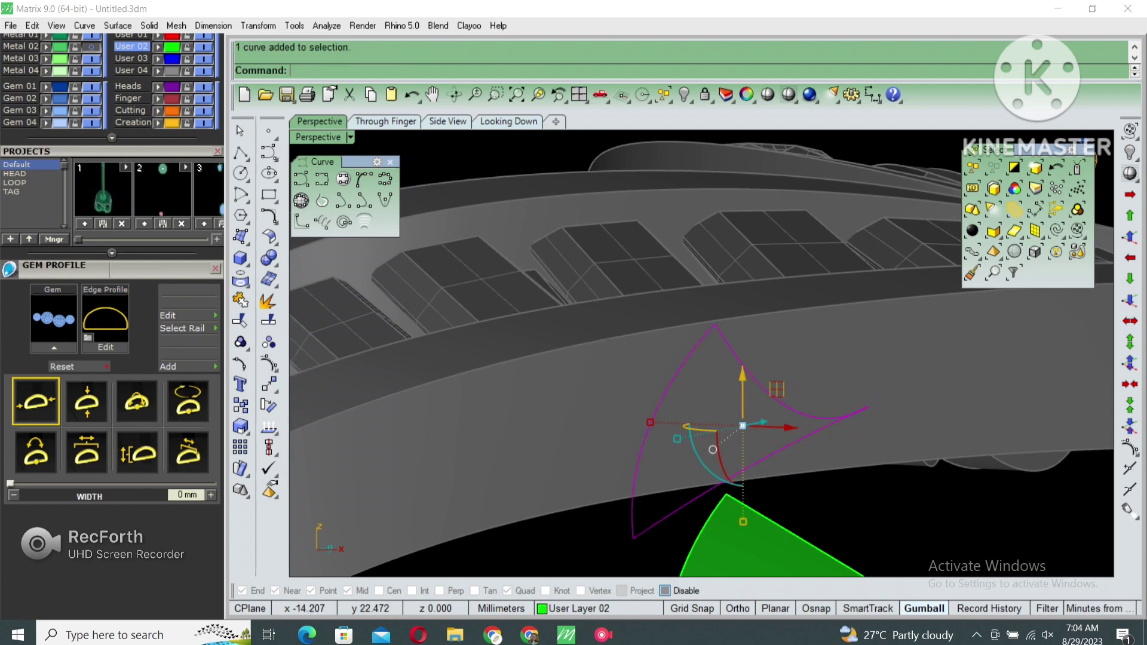
Create new surfaces with Sweep2 and Loft and join them into one filler
type("sweep2")
key("Return")
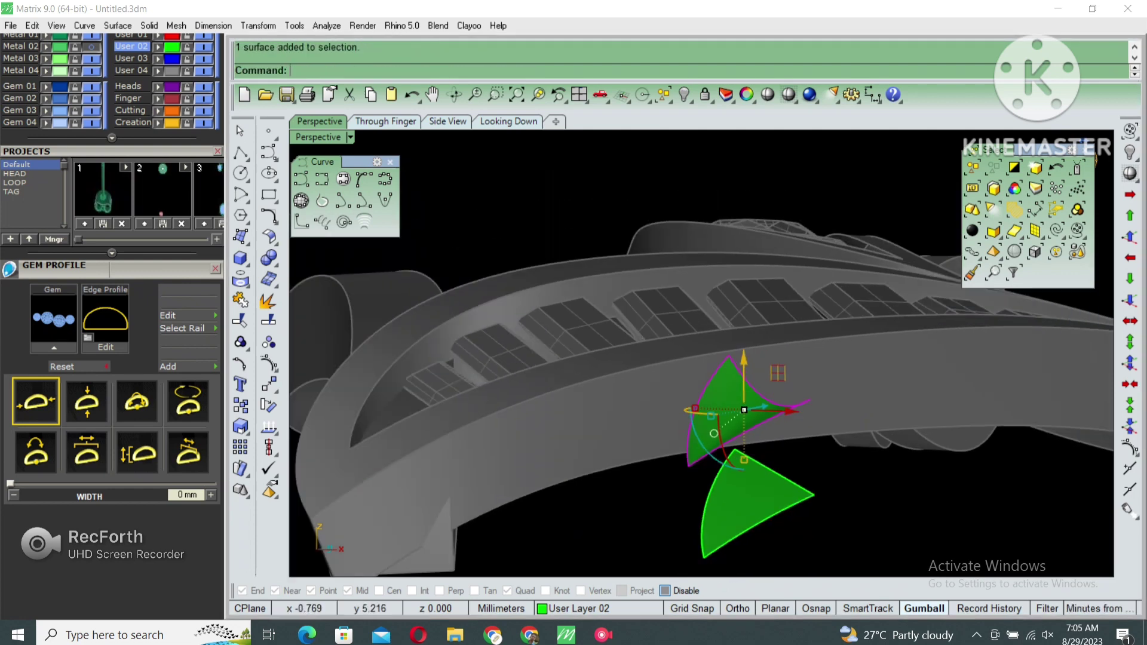
type("loft")
key("Return")
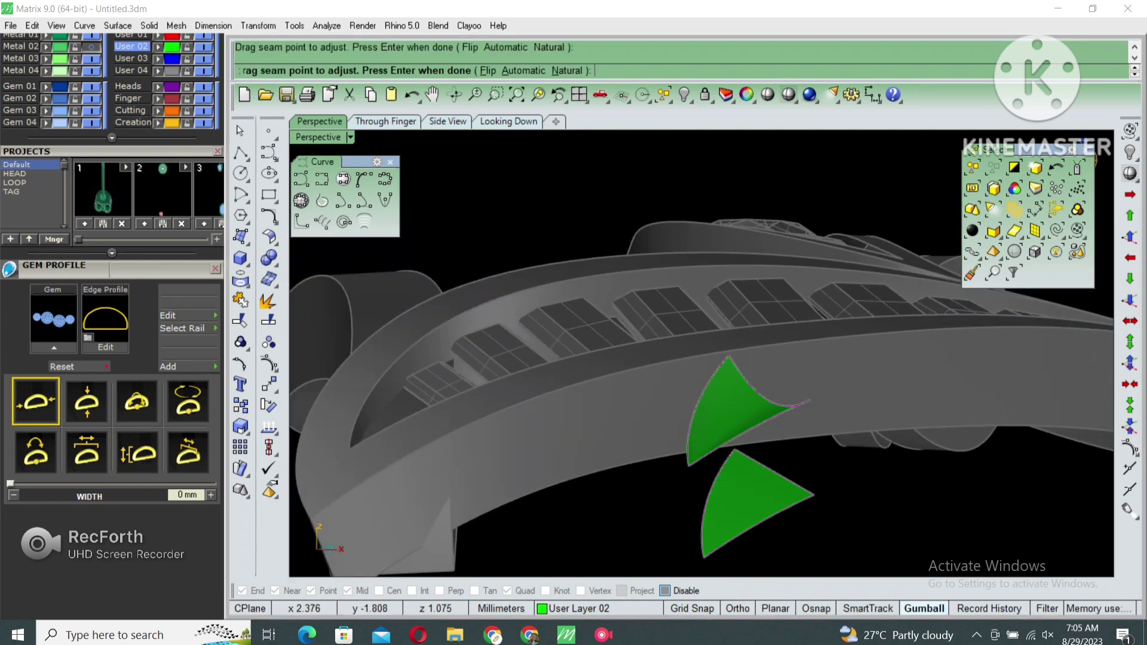
key("Return")
key("Return")
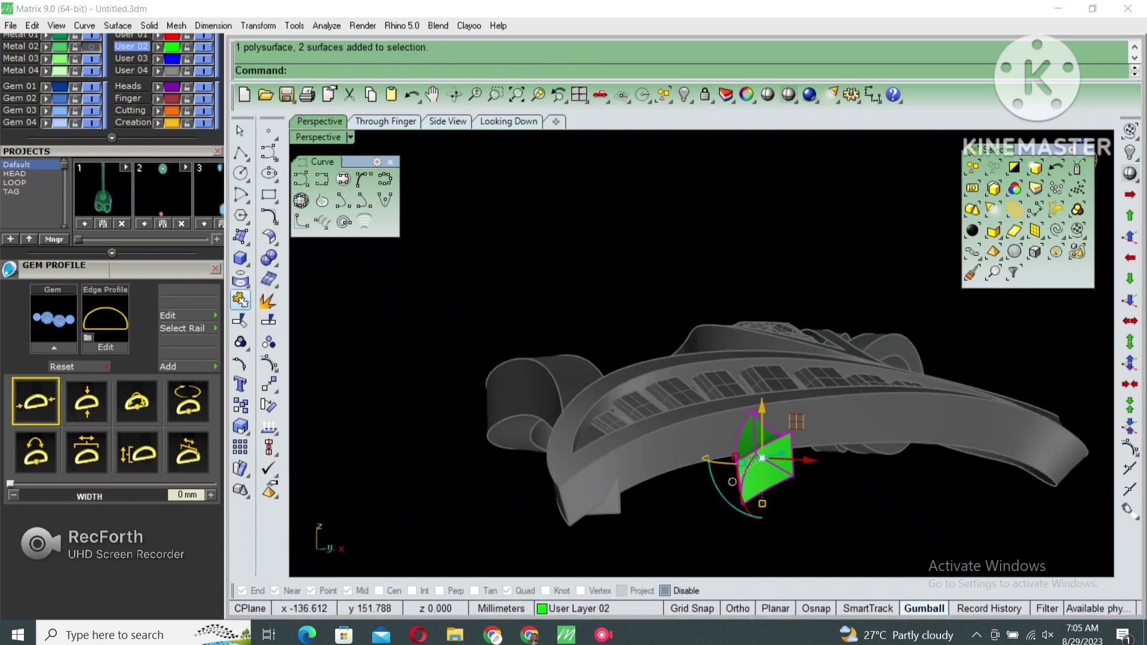
left_click(240, 300)
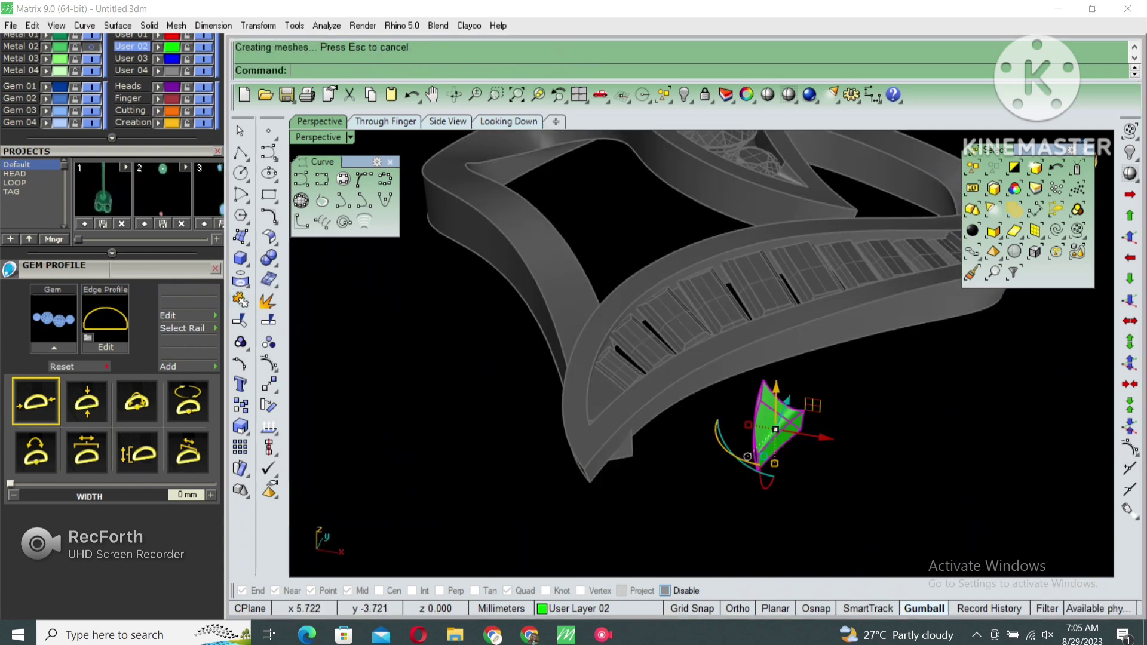
Move the filler -6 onto the band and unlock all pendant parts
type("-6")
key("Return")
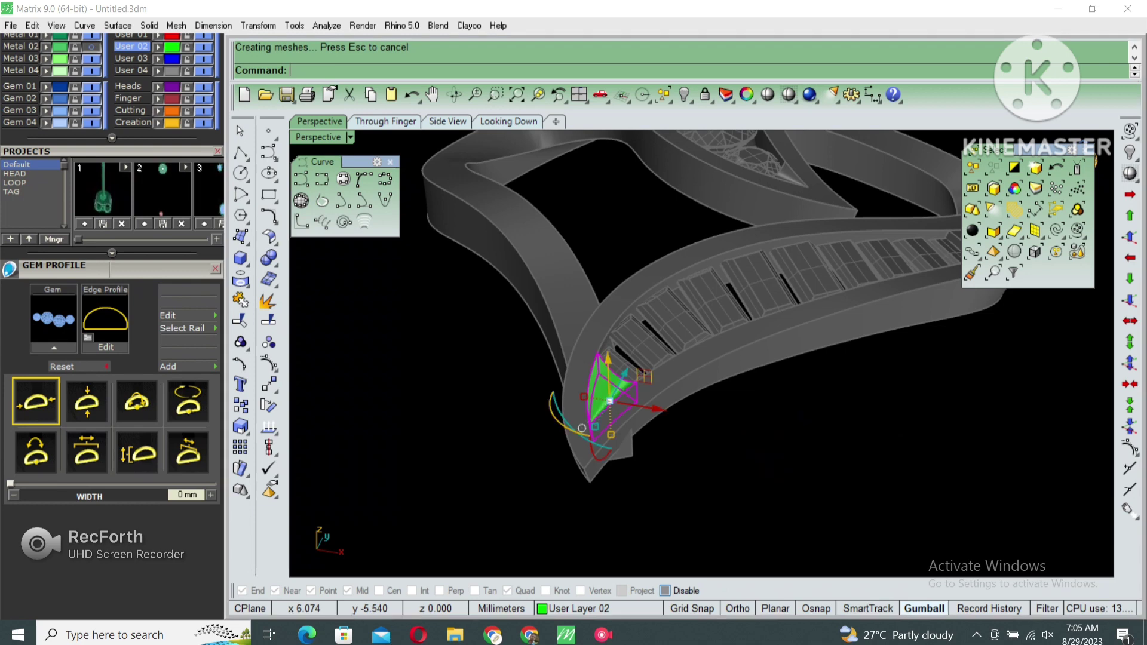
key("ctrl+alt+l")
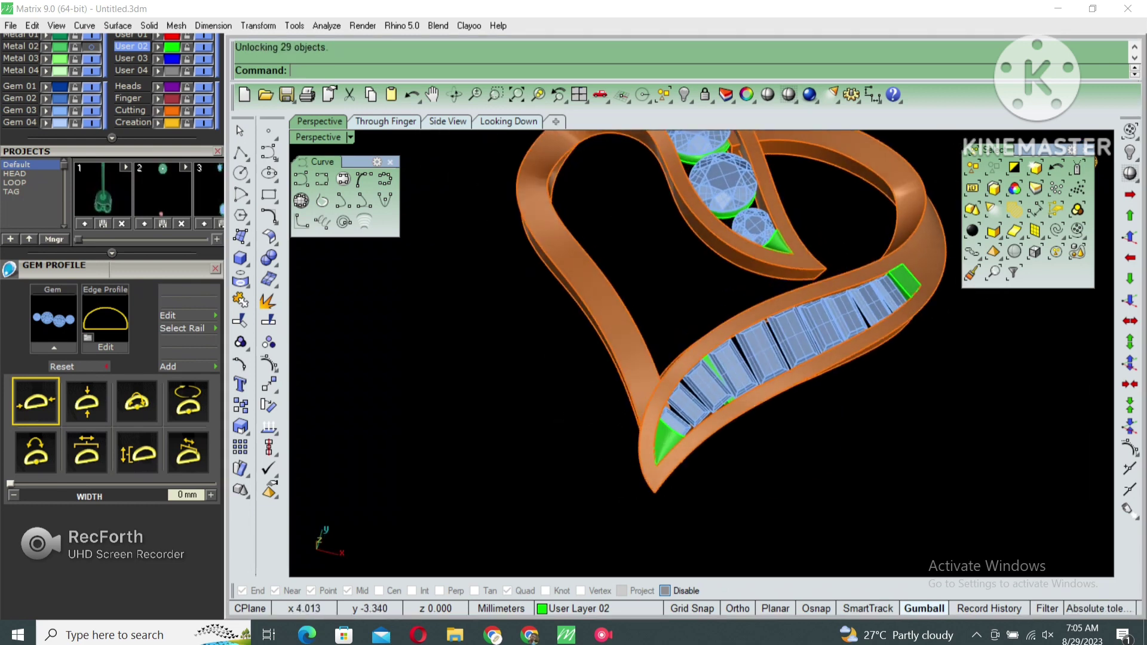
Clear the selection, zoom out, and switch the viewport to the Machine rendered display
key("ctrl+a")
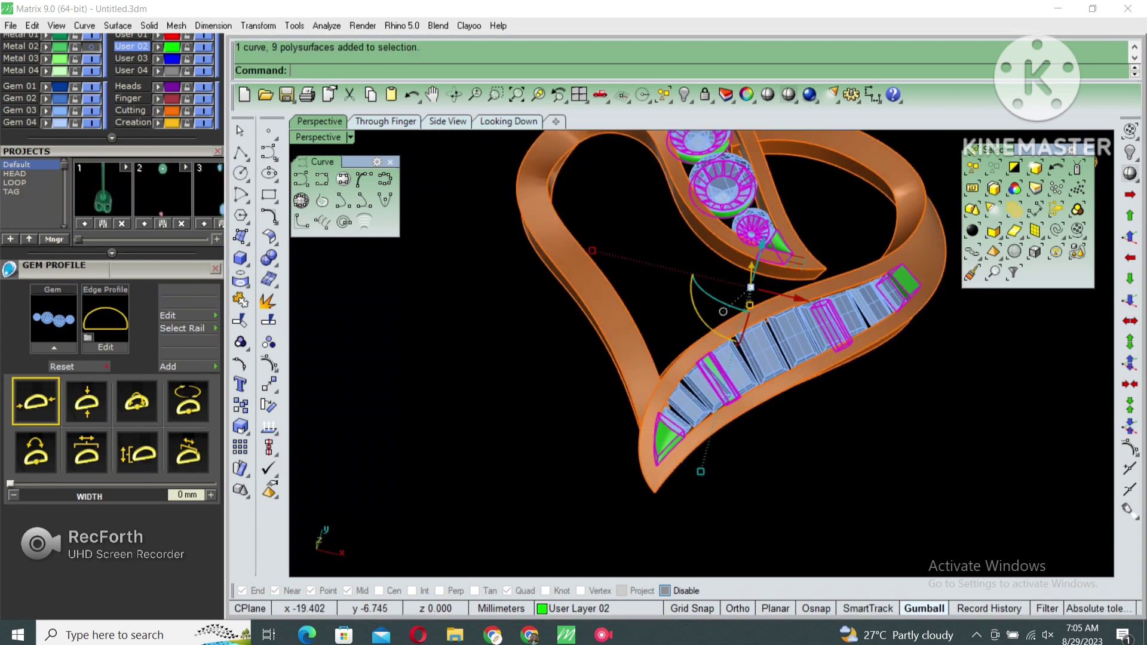
key("Escape")
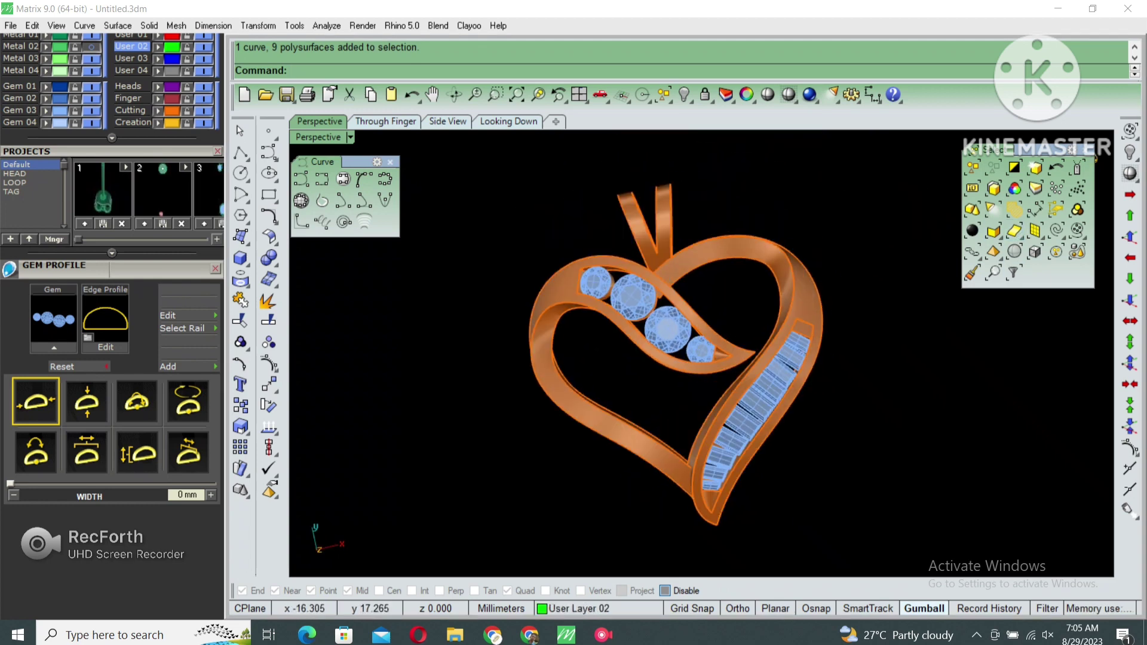
scroll(111, 326, "up", 3)
scroll(112, 325, "up", 2)
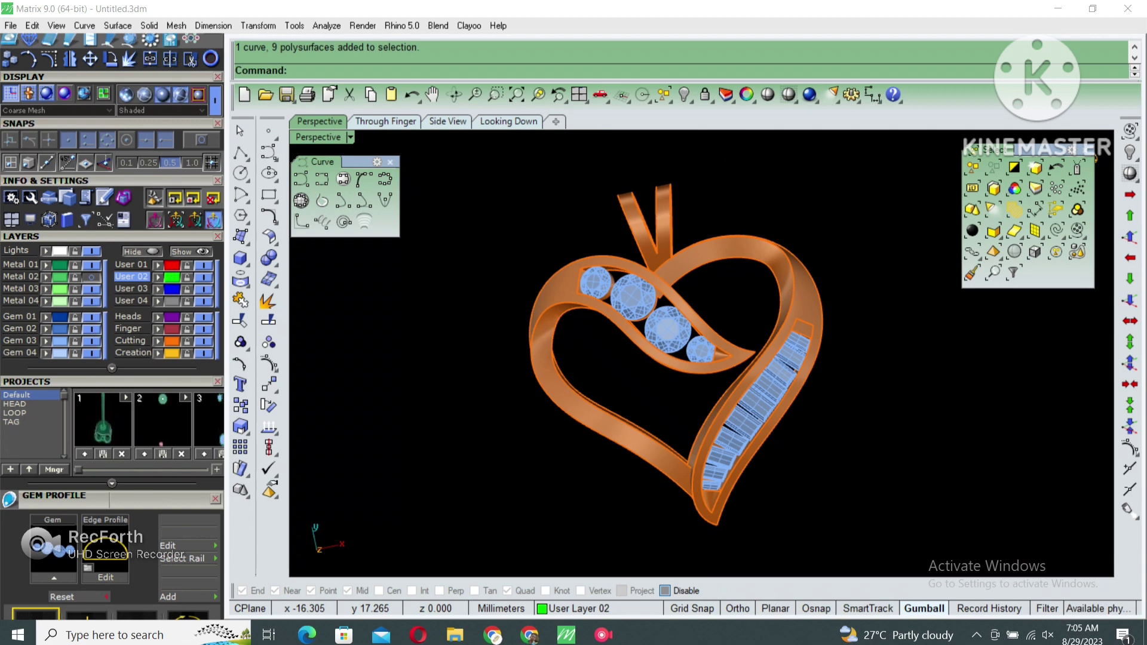
left_click(180, 95)
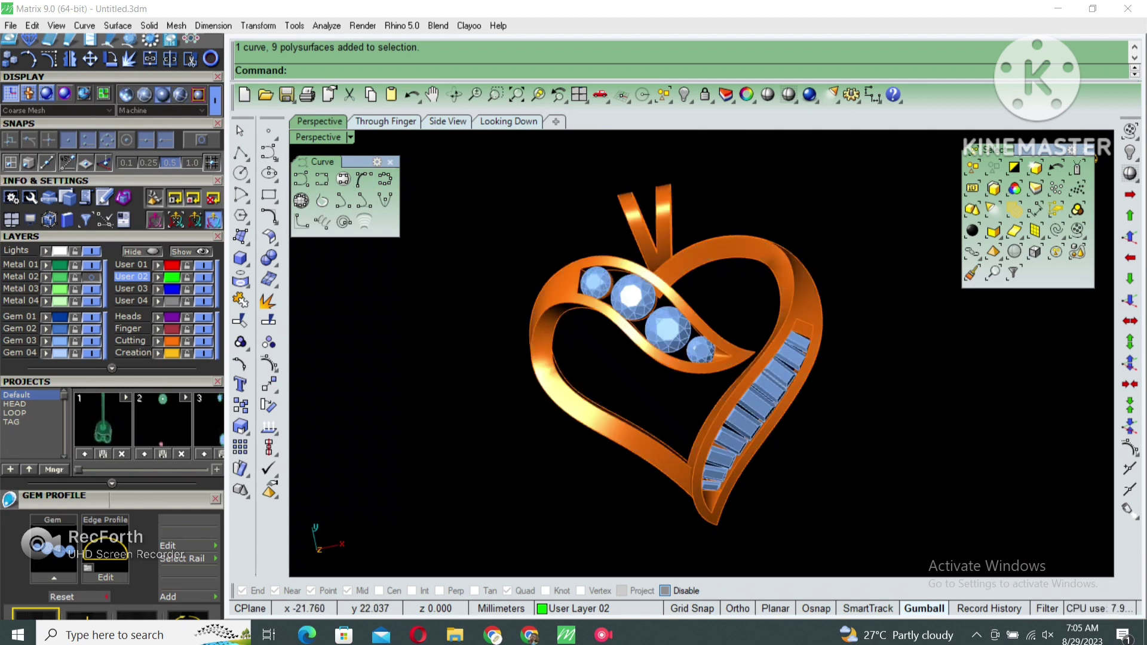